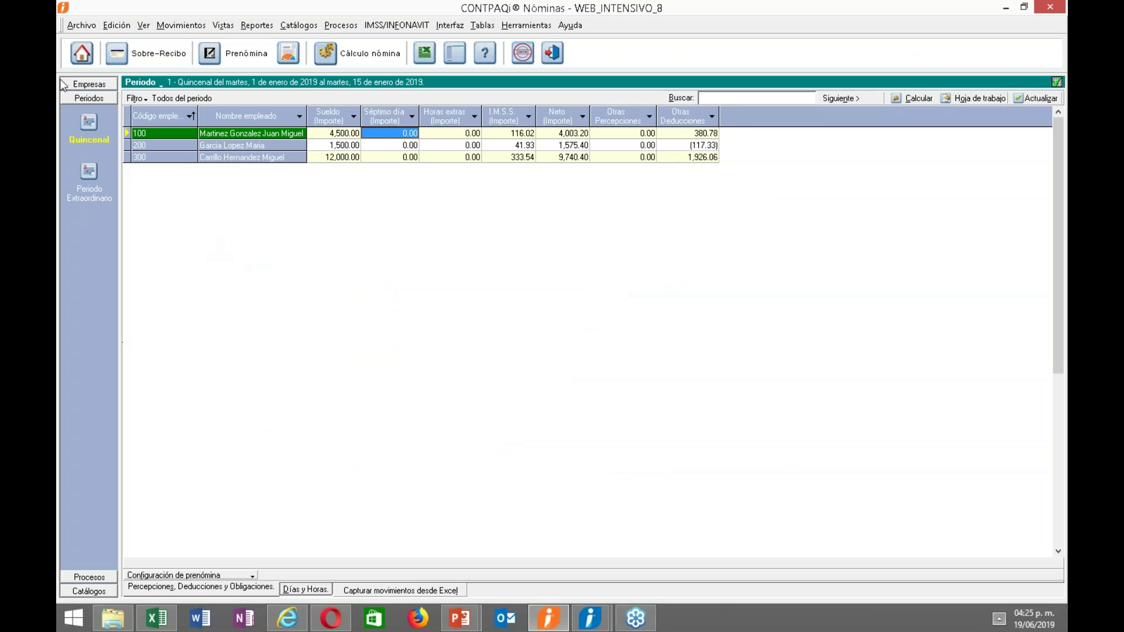
Select the WEB_INTENSIVO_8 company and show its Catálogo de empresas on the Contable tab.
left_click(73, 59)
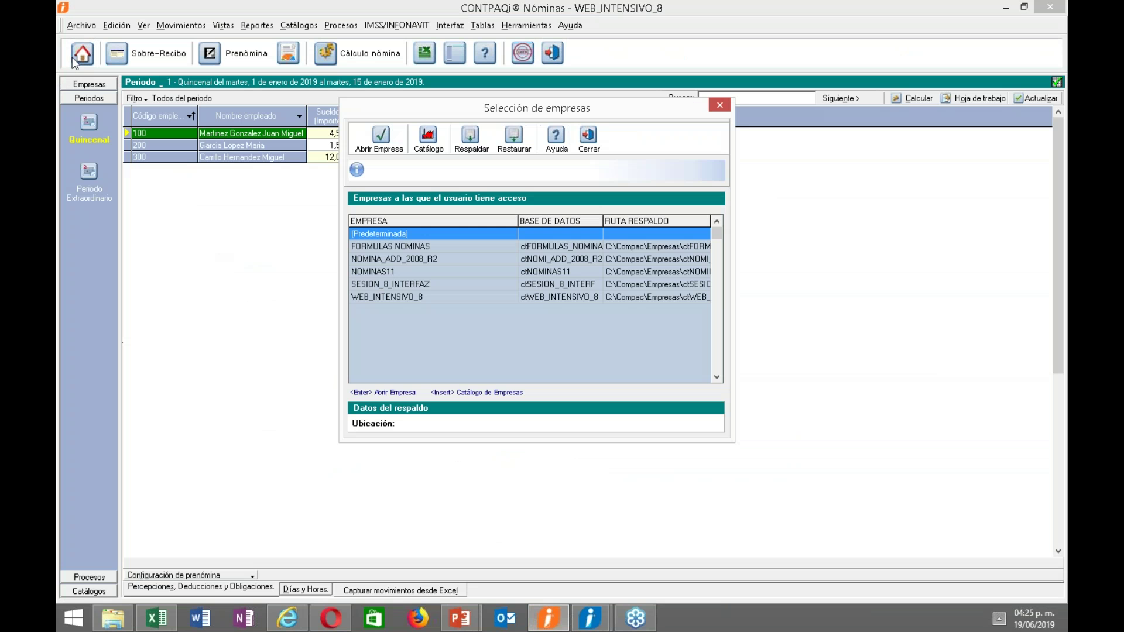
left_click(438, 298)
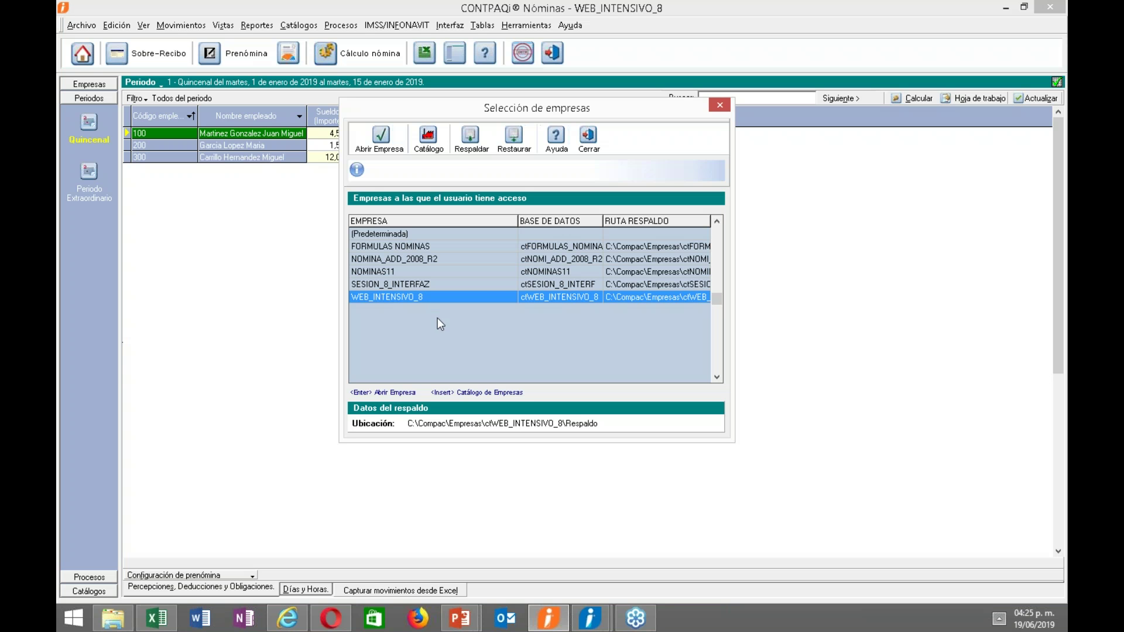
key("Return")
left_click(428, 140)
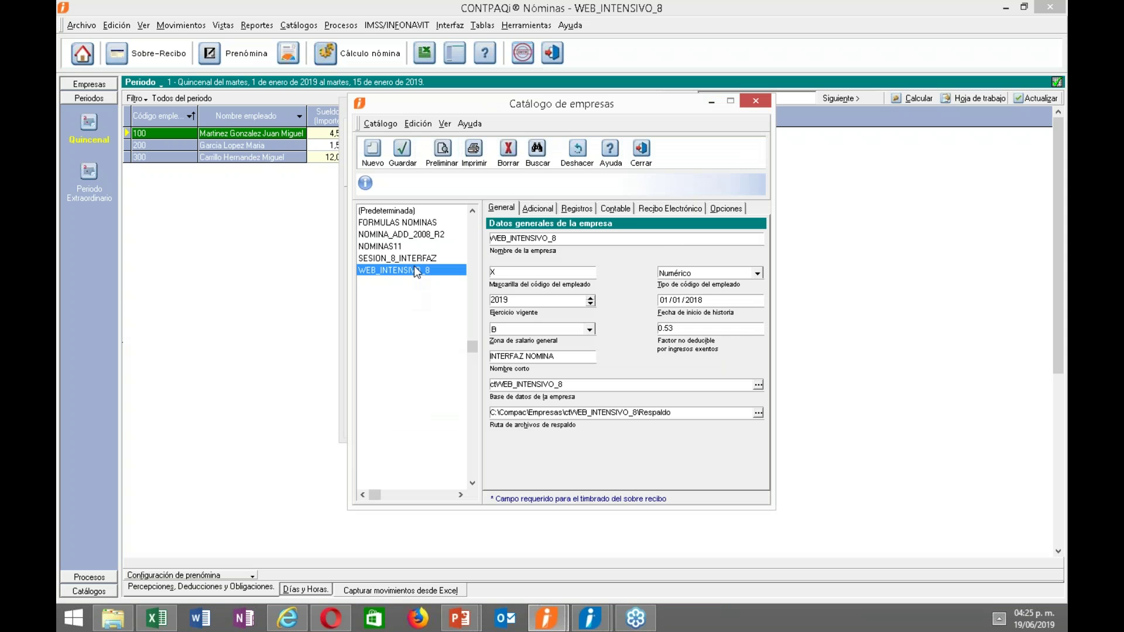
left_click(615, 210)
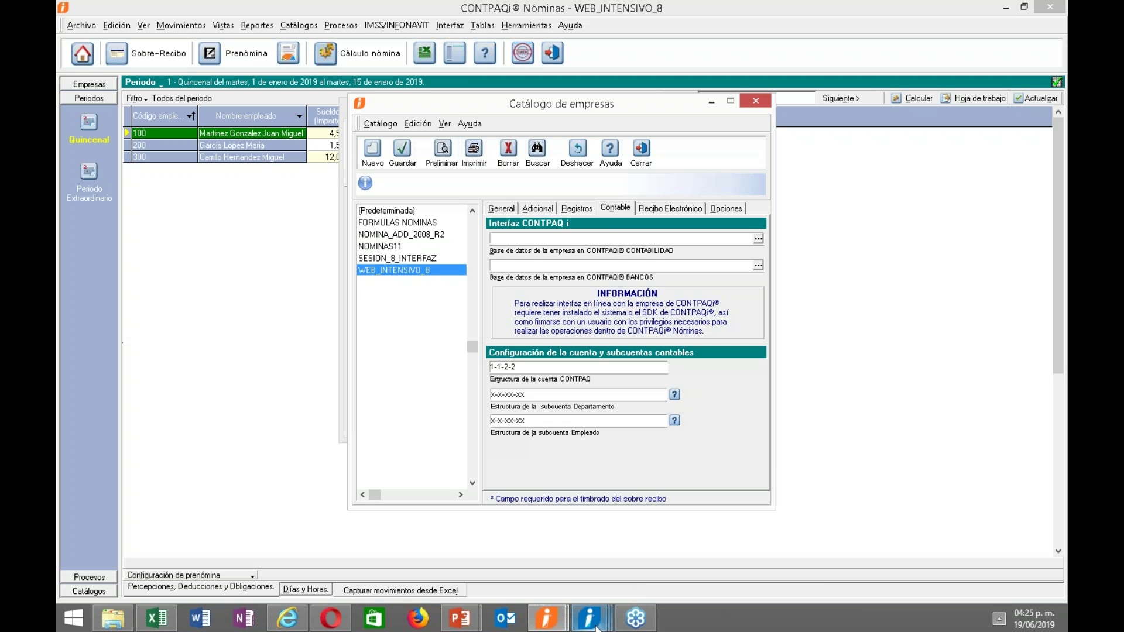
Log in to CONTPAQi as supervisor and link the company to 1 CONTABILIDAD INTERFAZ.
mouse_move(589, 616)
left_click(722, 537)
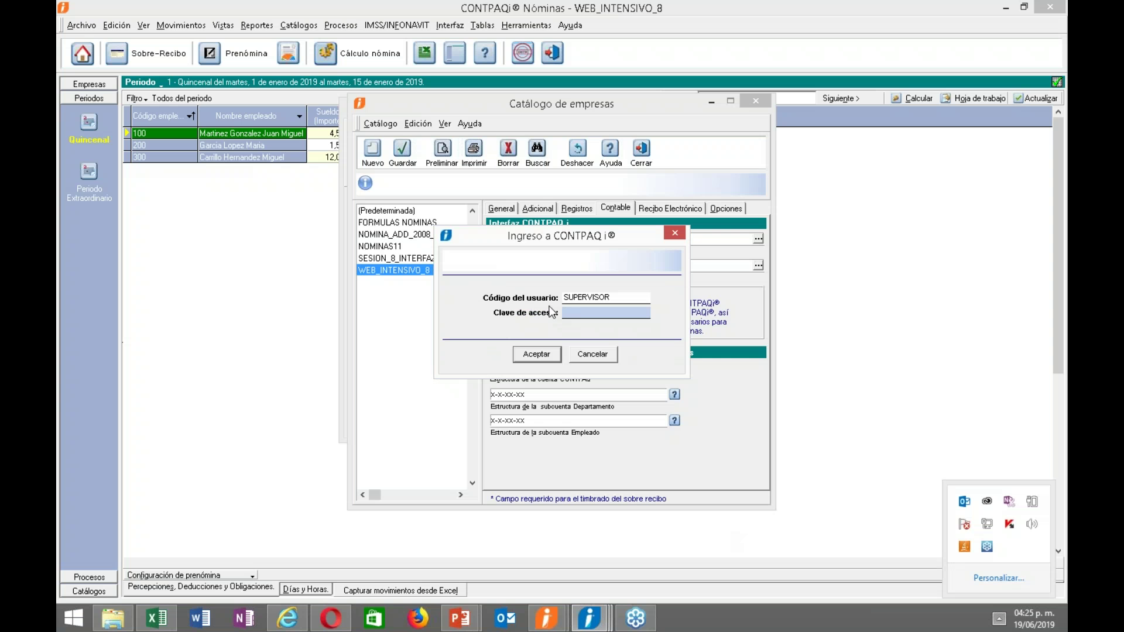
left_click(535, 354)
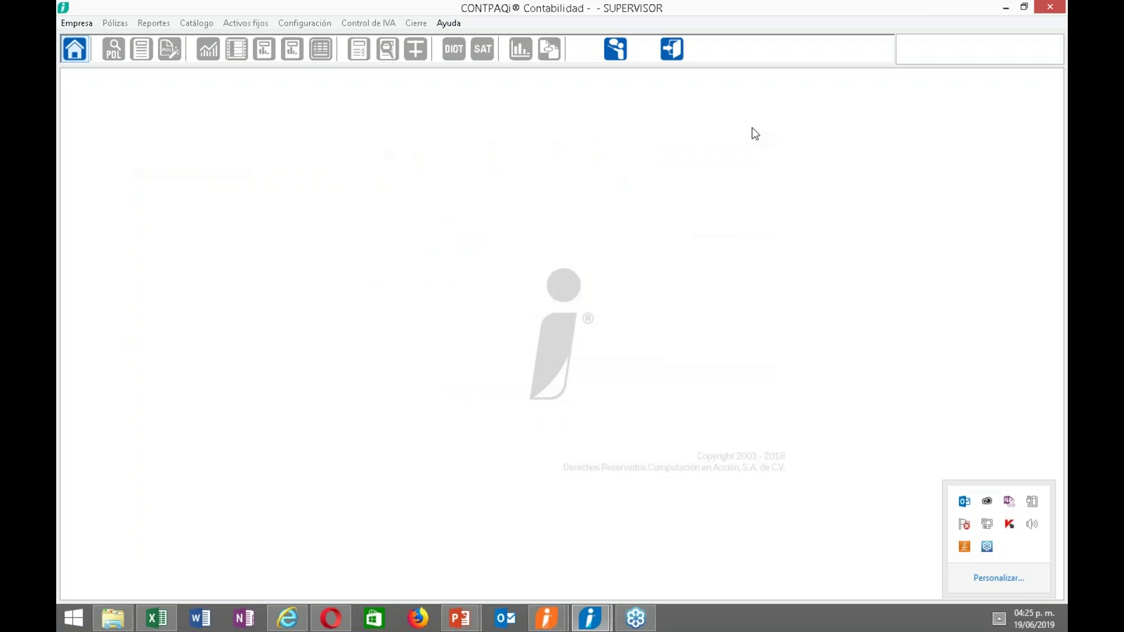
left_click(1006, 8)
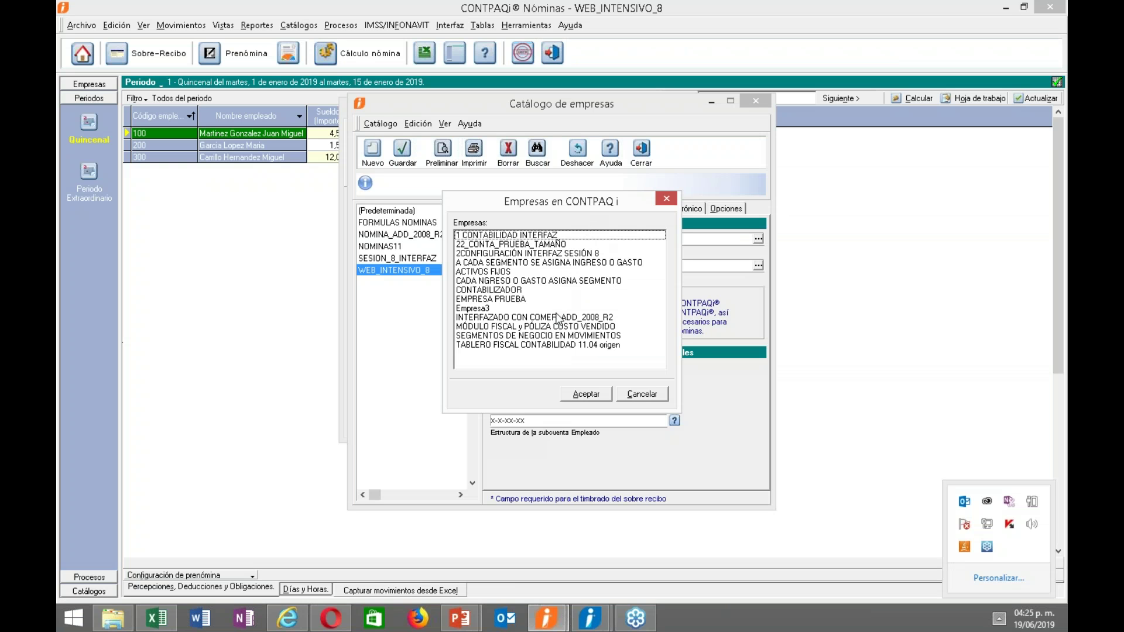
left_click(502, 236)
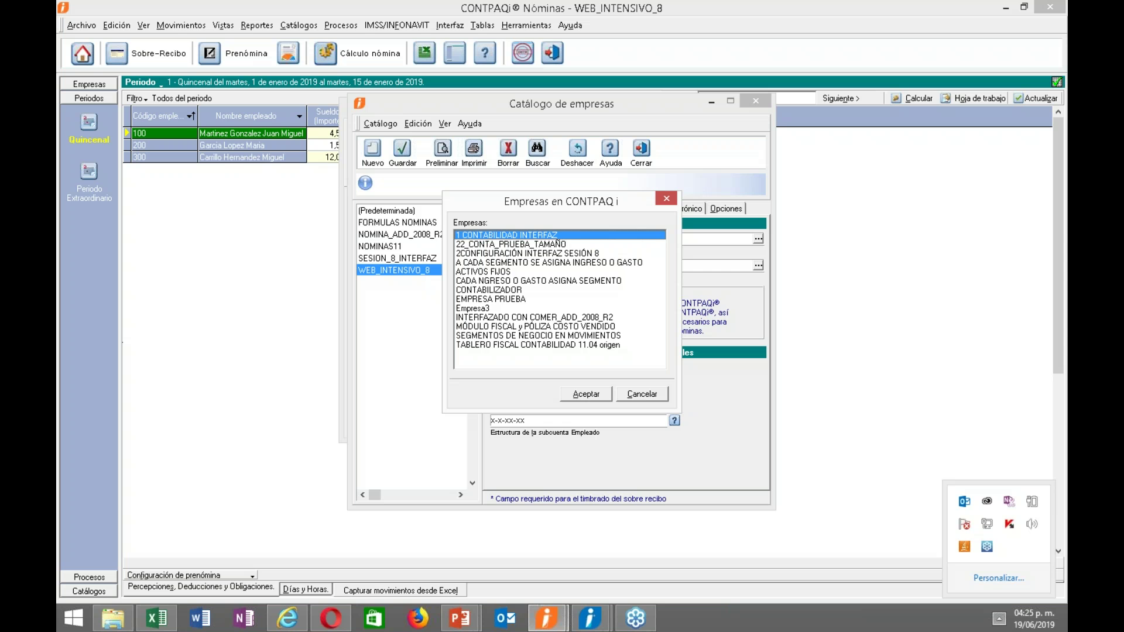
left_click(598, 396)
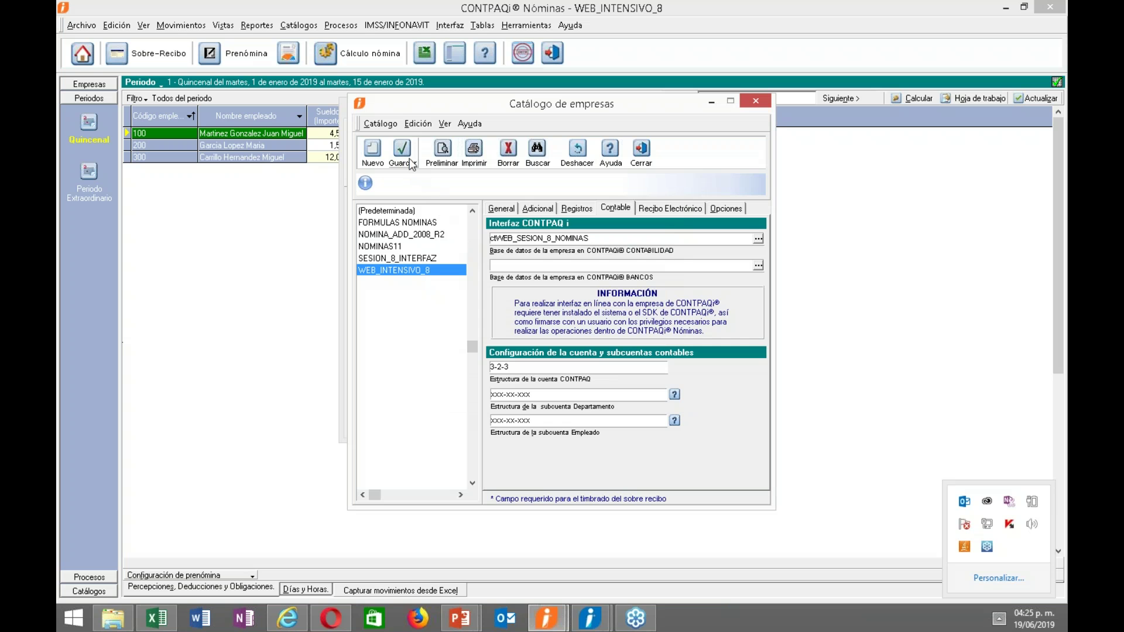
Review the Recibo Electrónico, Adicional and General tabs, then save and accept the document store merge.
left_click(666, 211)
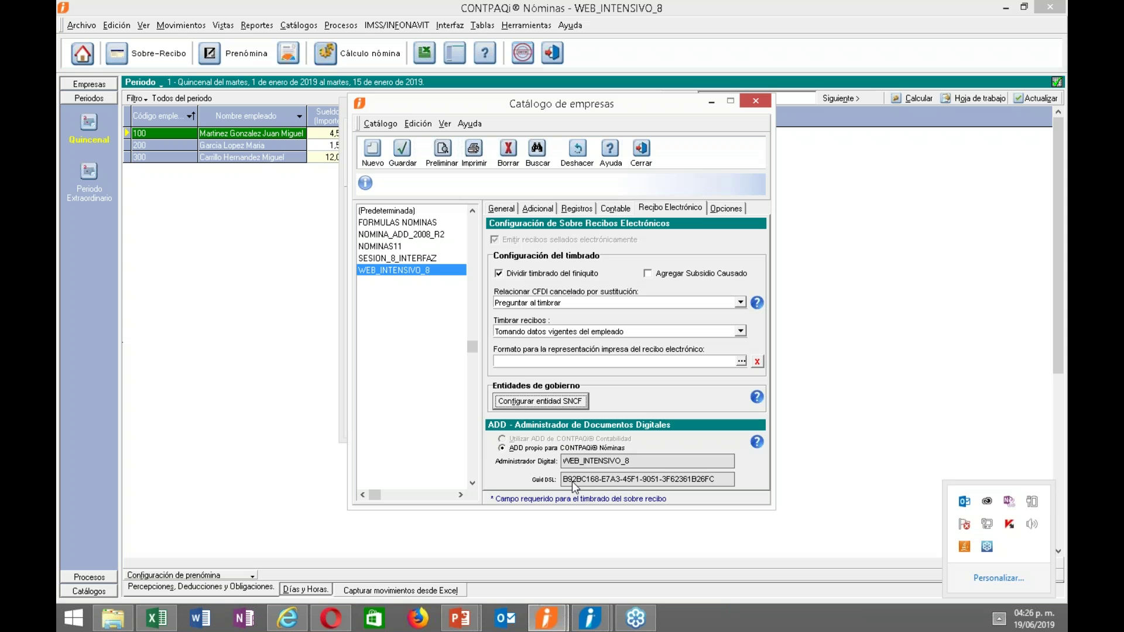
left_click(536, 210)
left_click(502, 208)
left_click(403, 166)
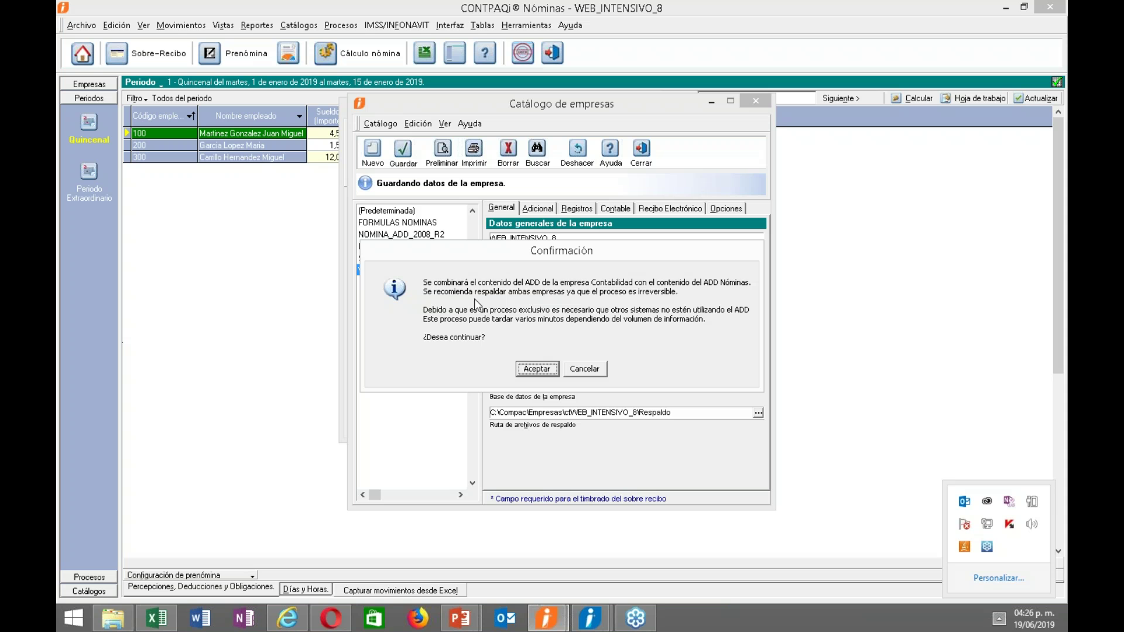
left_click(539, 370)
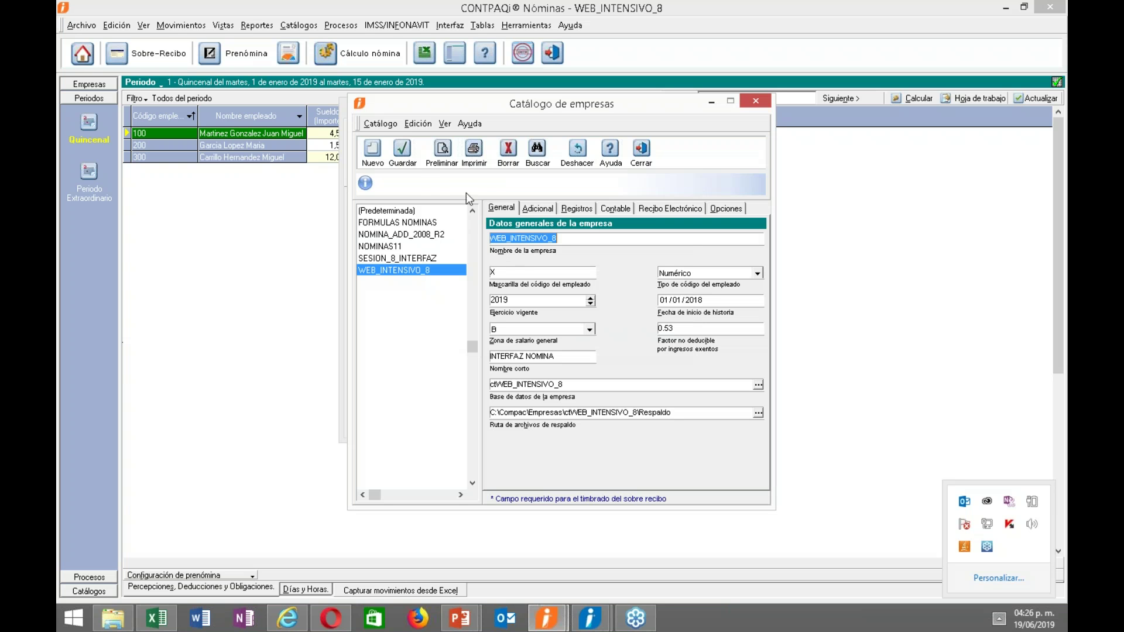
Check the Recibo Electrónico settings and the 3-2-3 structure on the Contable tab, then switch to Contabilidad.
left_click(652, 210)
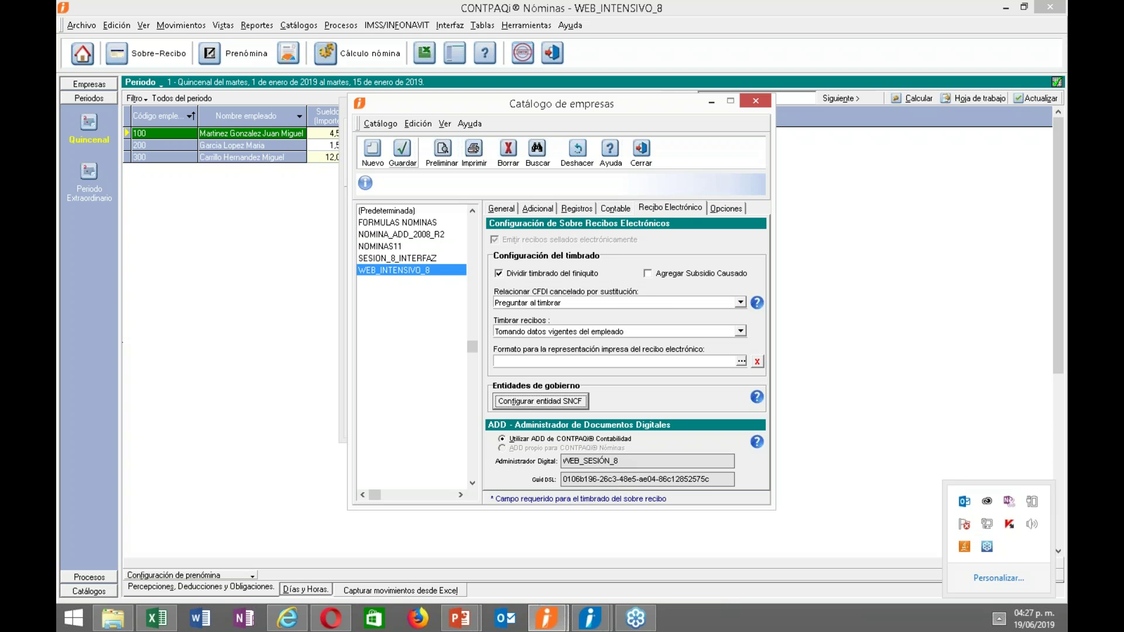
left_click(618, 208)
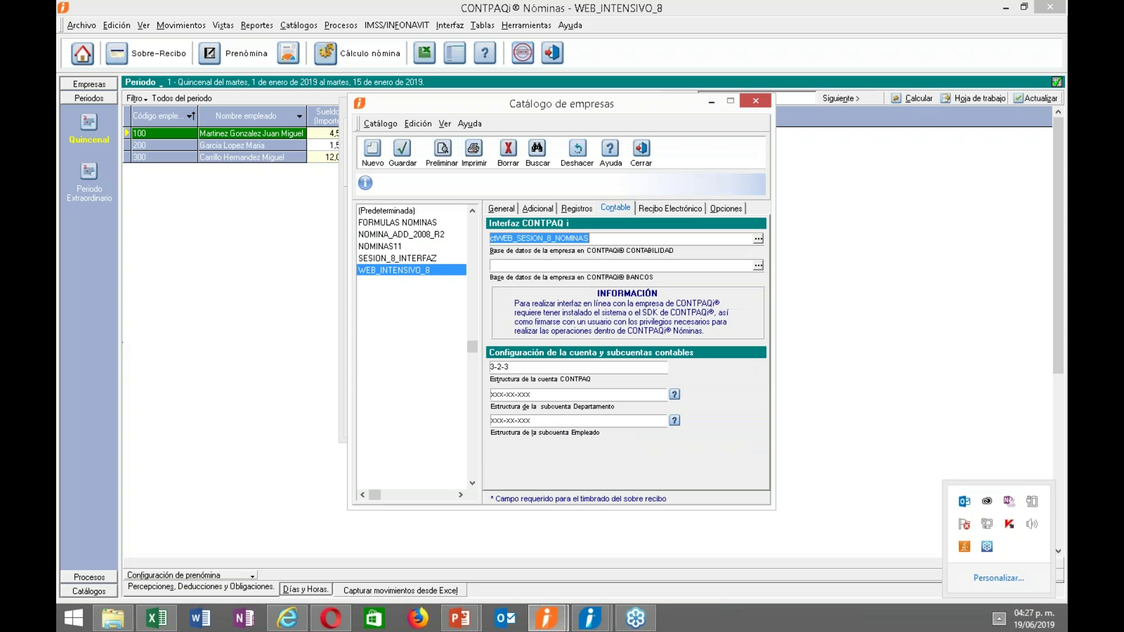
left_click_drag(533, 367, 442, 369)
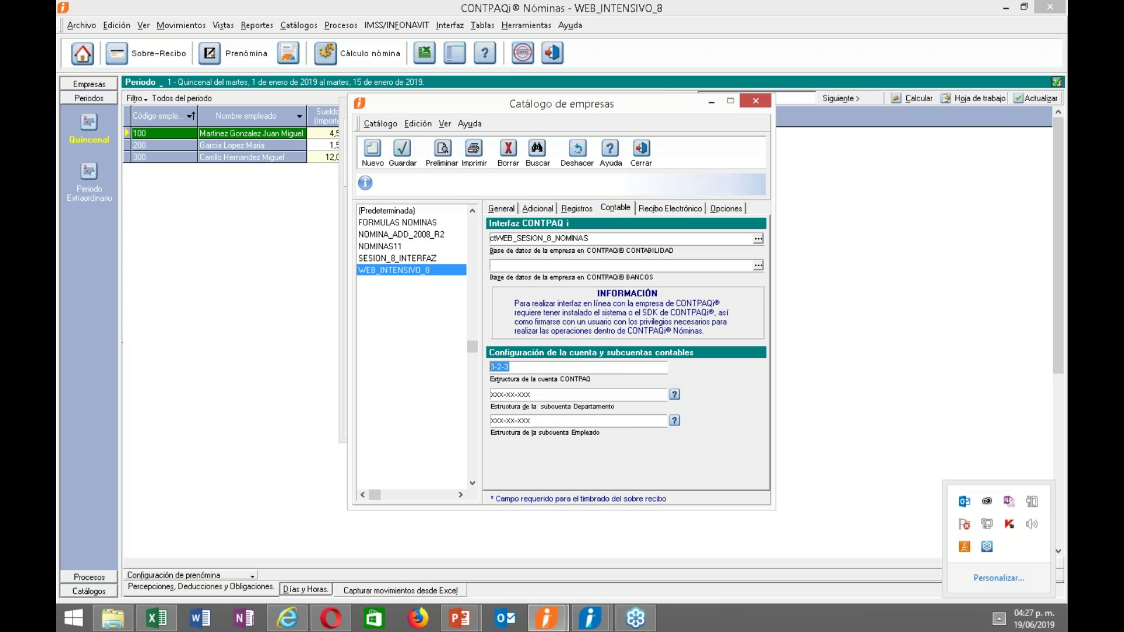
mouse_move(590, 618)
left_click(698, 519)
Open the 1 CONTABILIDAD INTERFAZ company in Contabilidad and close the Tablero fiscal.
left_click(76, 50)
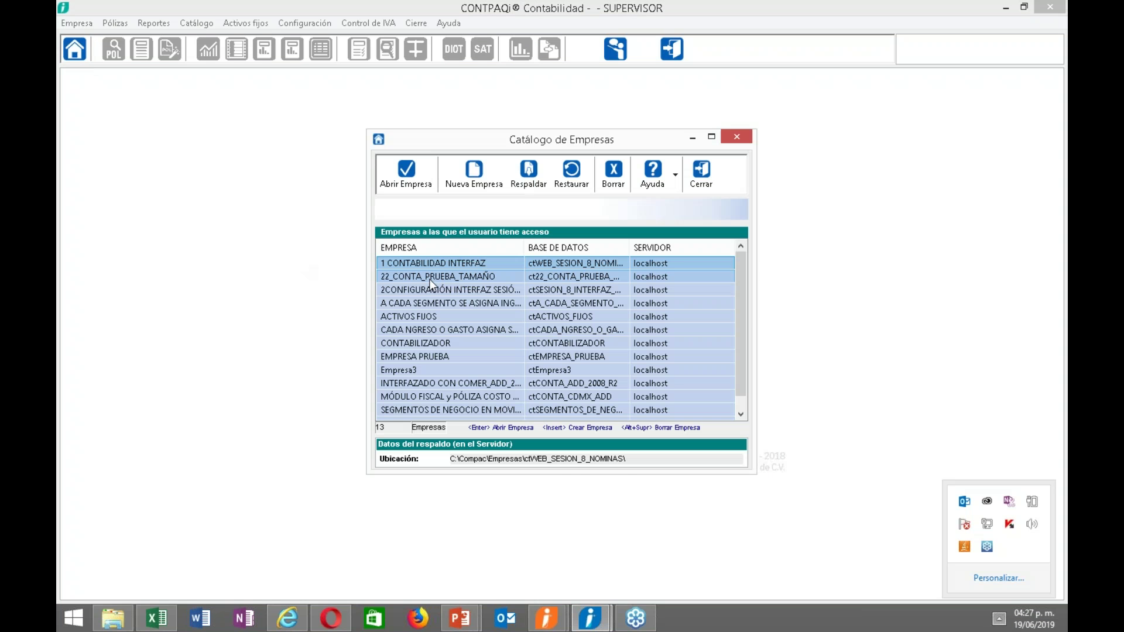
double_click(435, 263)
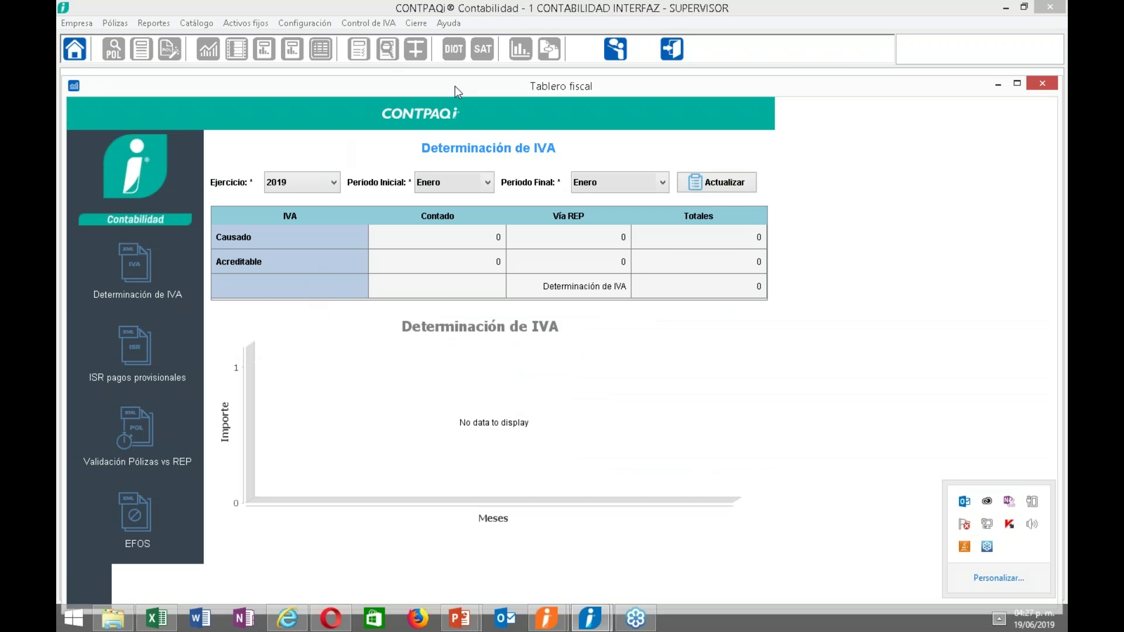
left_click_drag(866, 82, 724, 97)
left_click(901, 100)
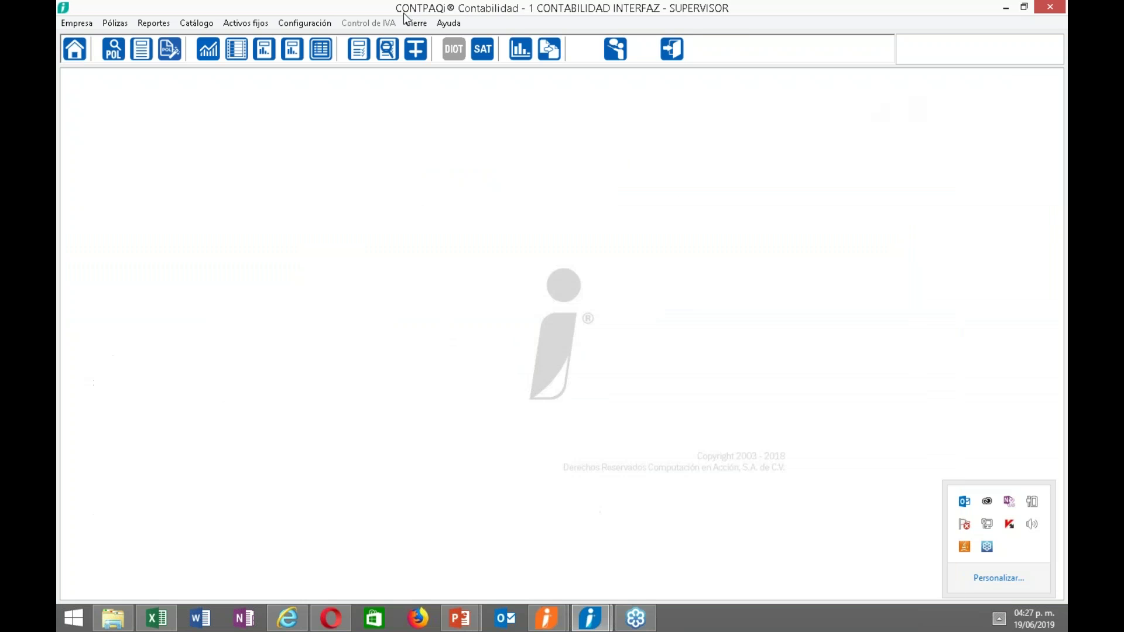
Confirm the 3-2-3 account structure in Redefinir empresa, then return to Nóminas.
left_click(304, 23)
left_click(320, 38)
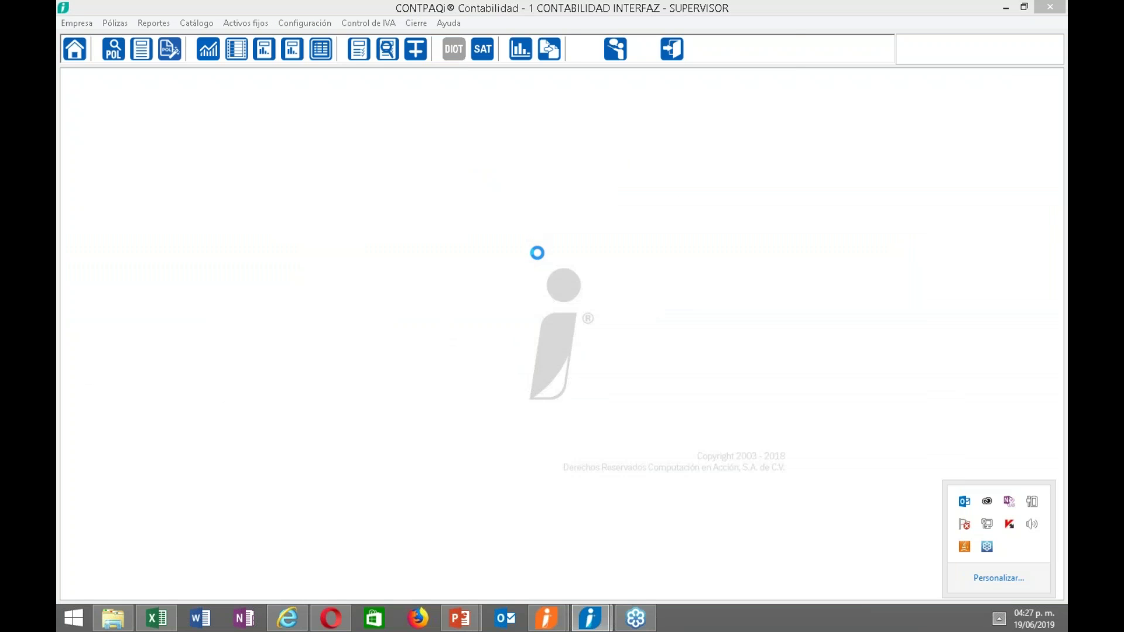
left_click(553, 163)
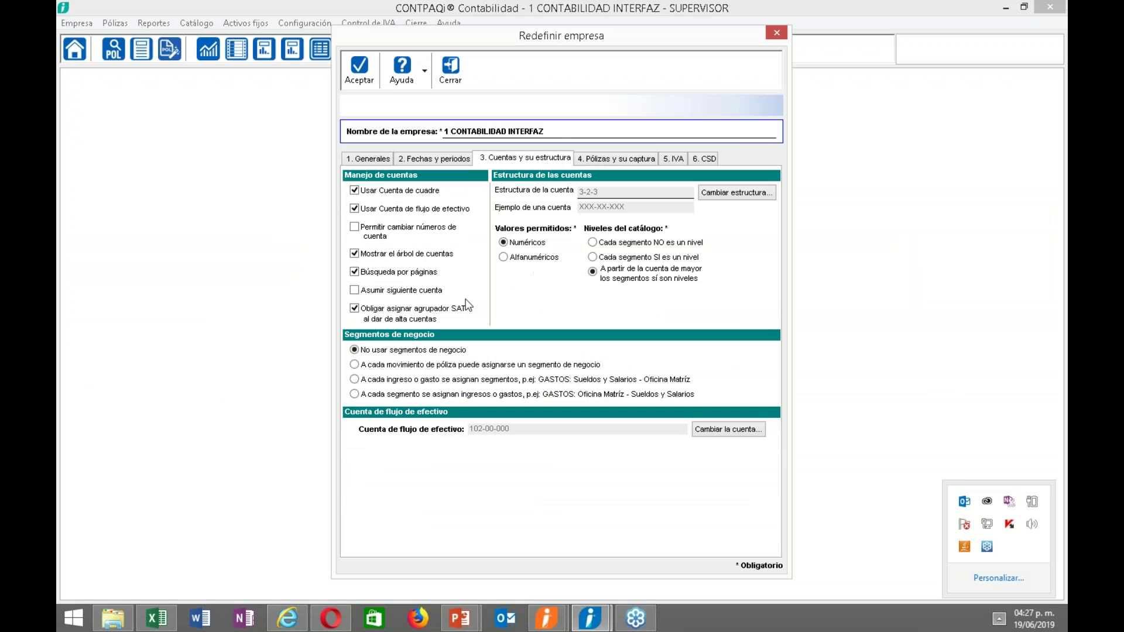
left_click(452, 83)
mouse_move(553, 618)
left_click(613, 559)
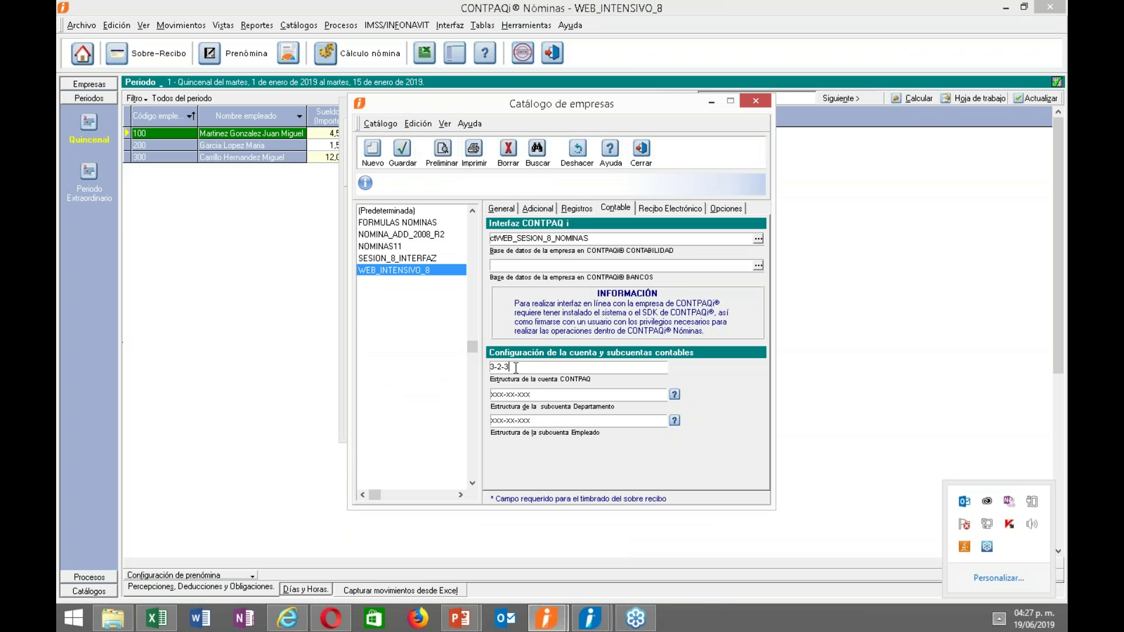
Inspect the Departamento and Empleado subaccount structure masks, then switch to Contabilidad.
left_click(529, 395)
left_click_drag(499, 394, 541, 396)
left_click(528, 421)
left_click(515, 421)
left_click_drag(523, 394, 534, 397)
left_click(527, 421)
mouse_move(590, 618)
left_click(658, 544)
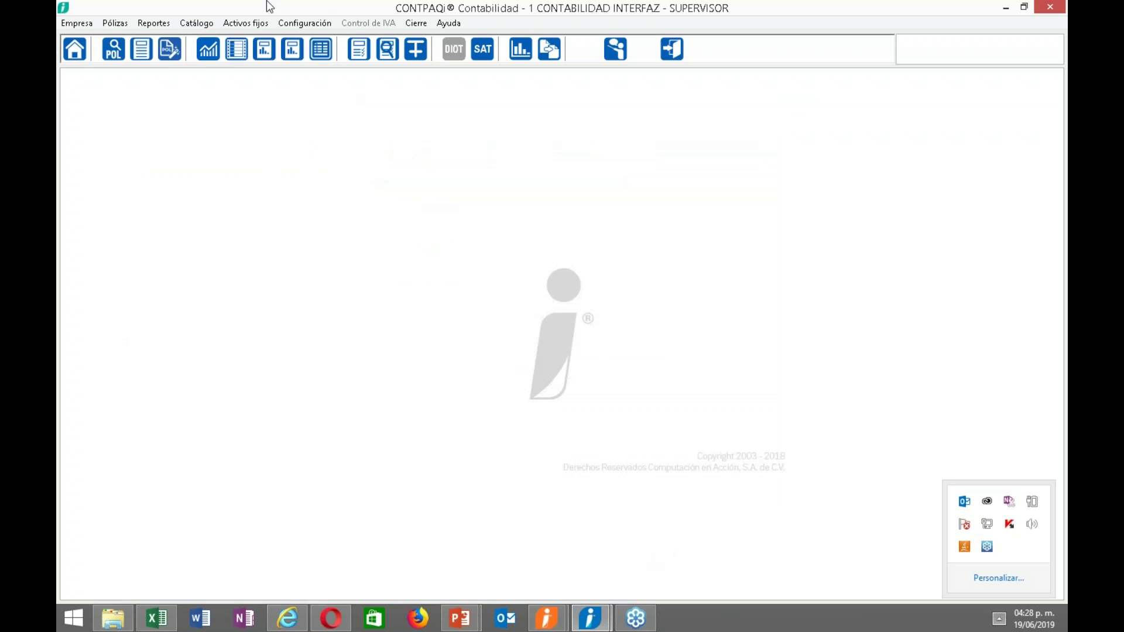
Open the Catálogo de Cuentas, expand 600-00-000 Gastos, and enlarge the window to show full names.
left_click(196, 23)
left_click(196, 40)
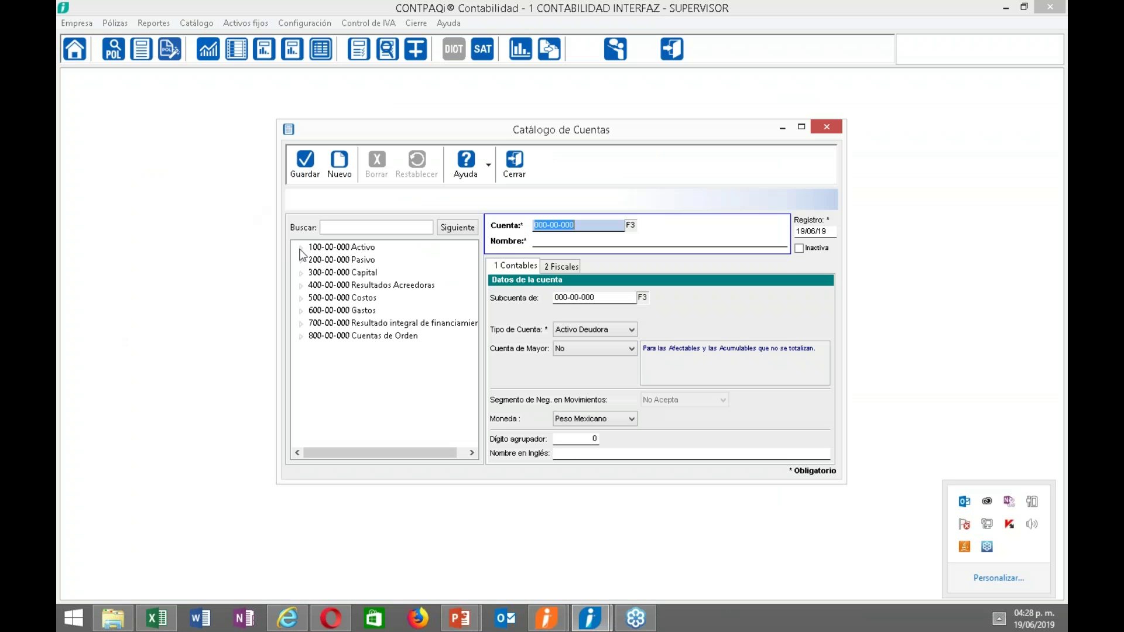
left_click_drag(351, 134, 295, 114)
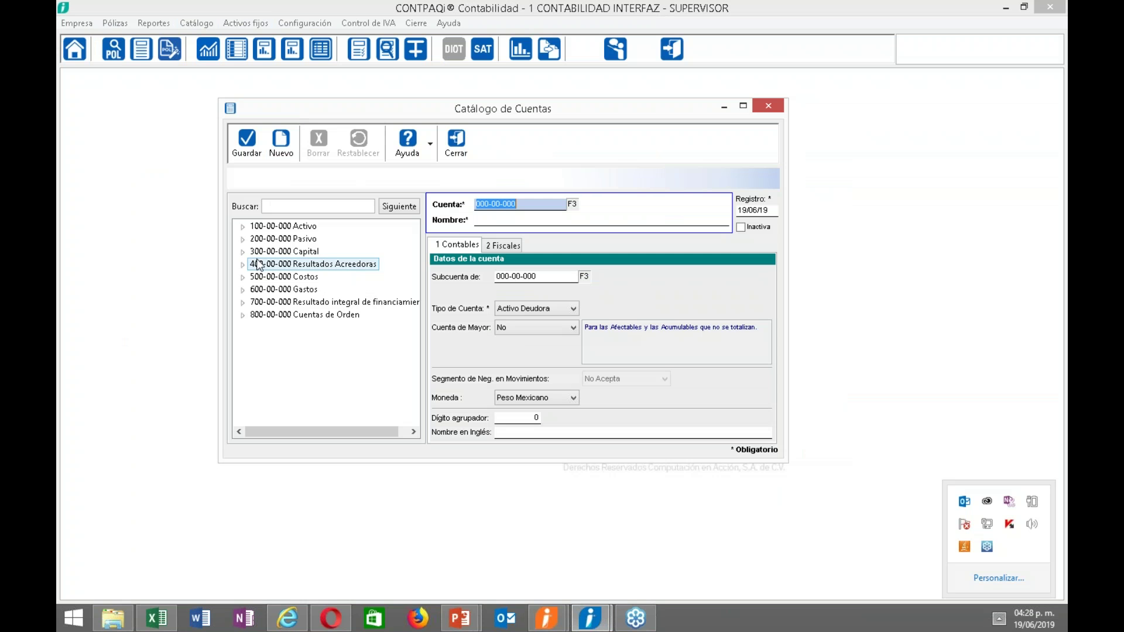
left_click(244, 290)
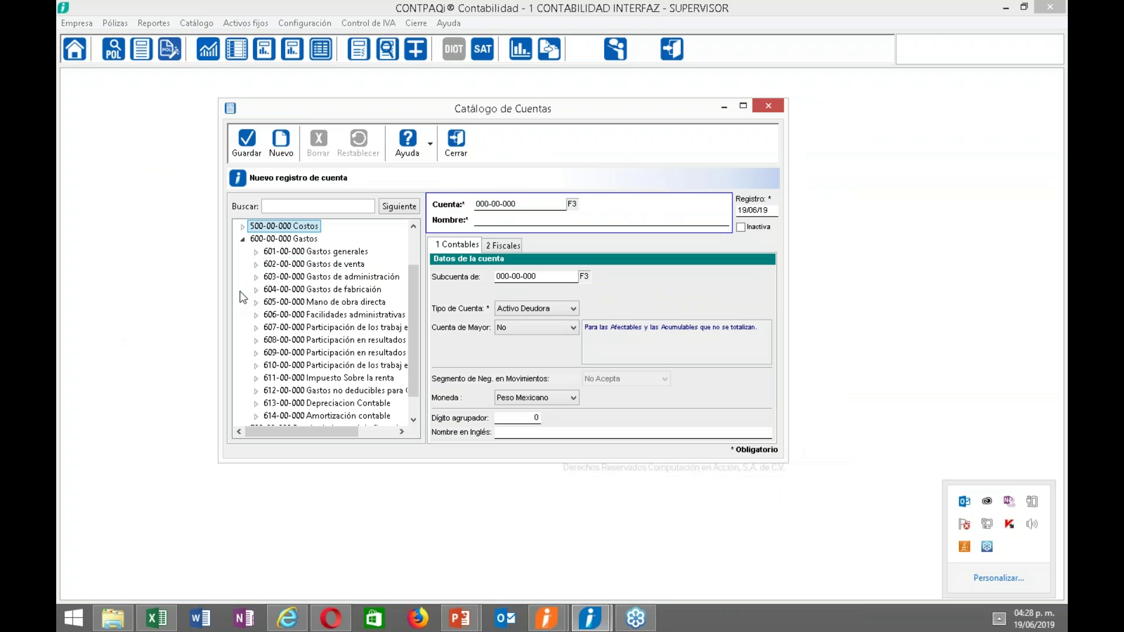
left_click_drag(216, 291, 167, 291)
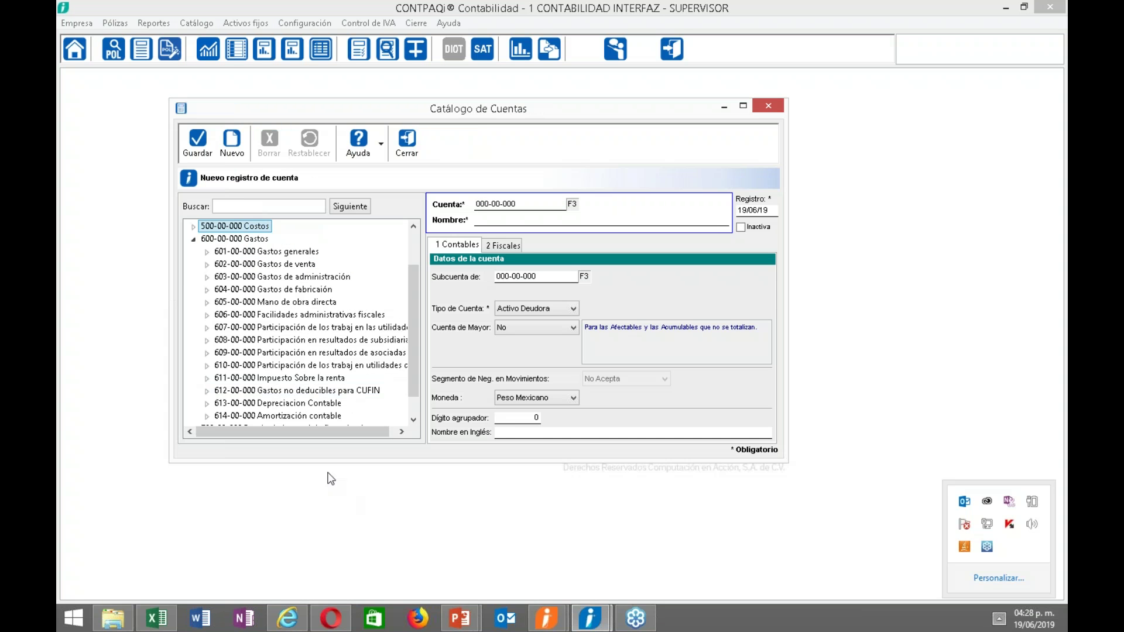
left_click_drag(321, 462, 319, 541)
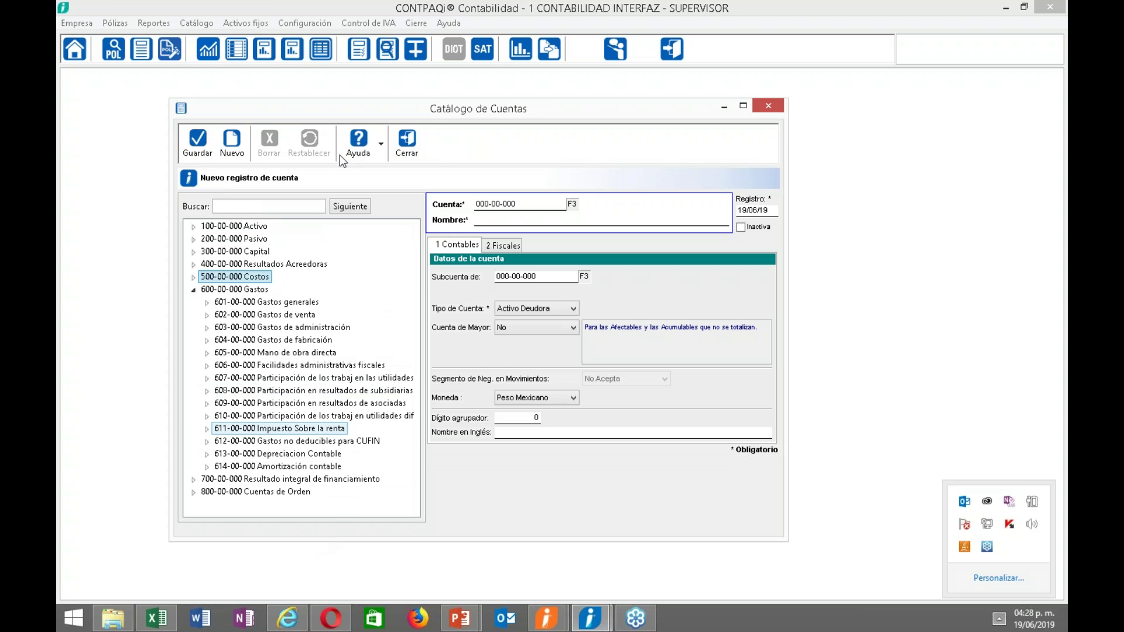
left_click_drag(357, 116, 356, 90)
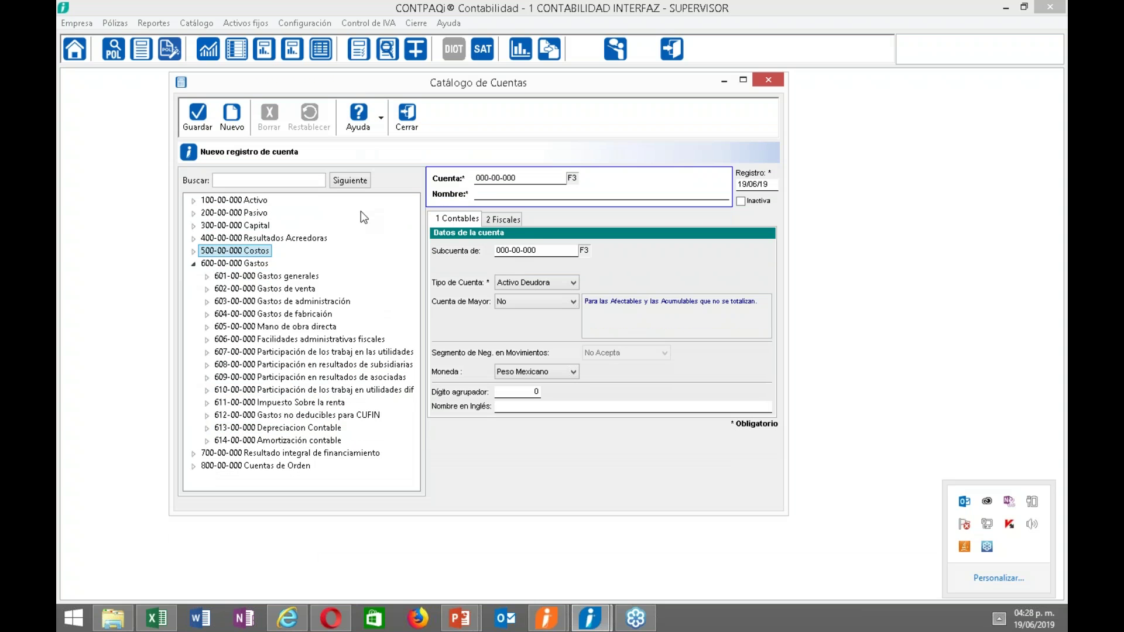
Expand 603-00-000 and 603-01-000 Sueldos y salarios to review subaccounts 603-01-001 to 603-01-003.
left_click(344, 302)
left_click(208, 302)
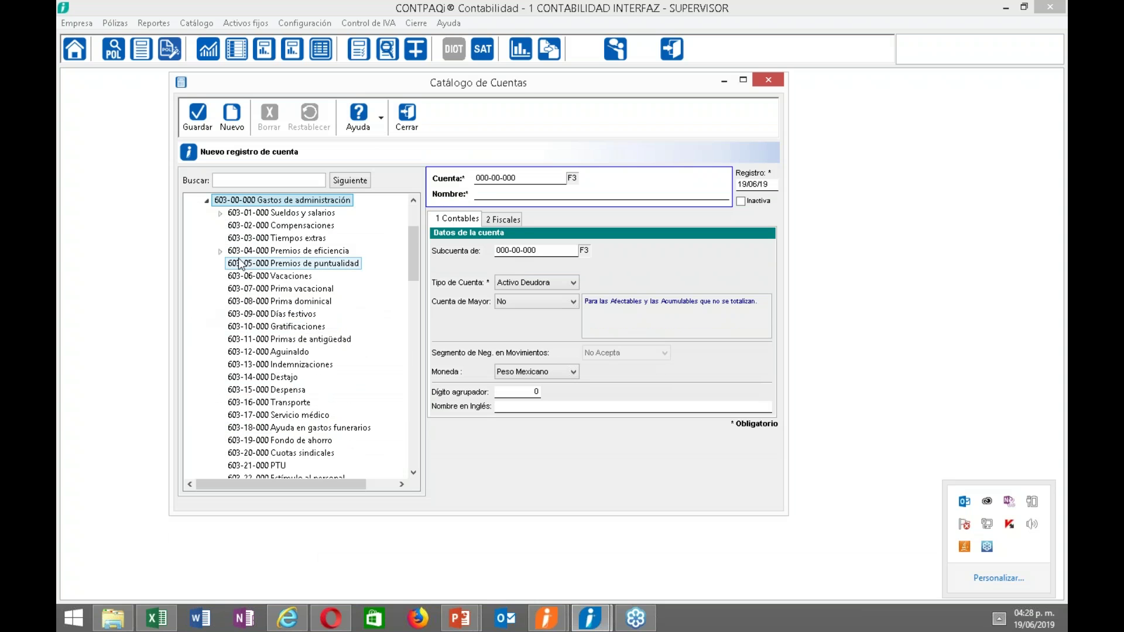
left_click(221, 214)
left_click(258, 220)
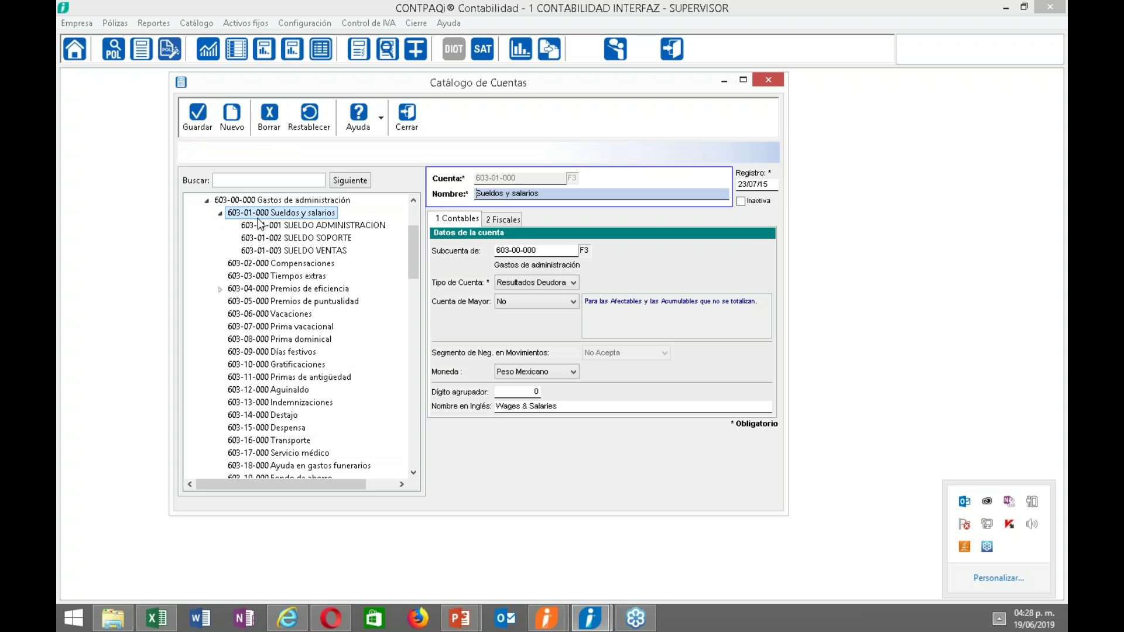
left_click_drag(260, 225, 293, 266)
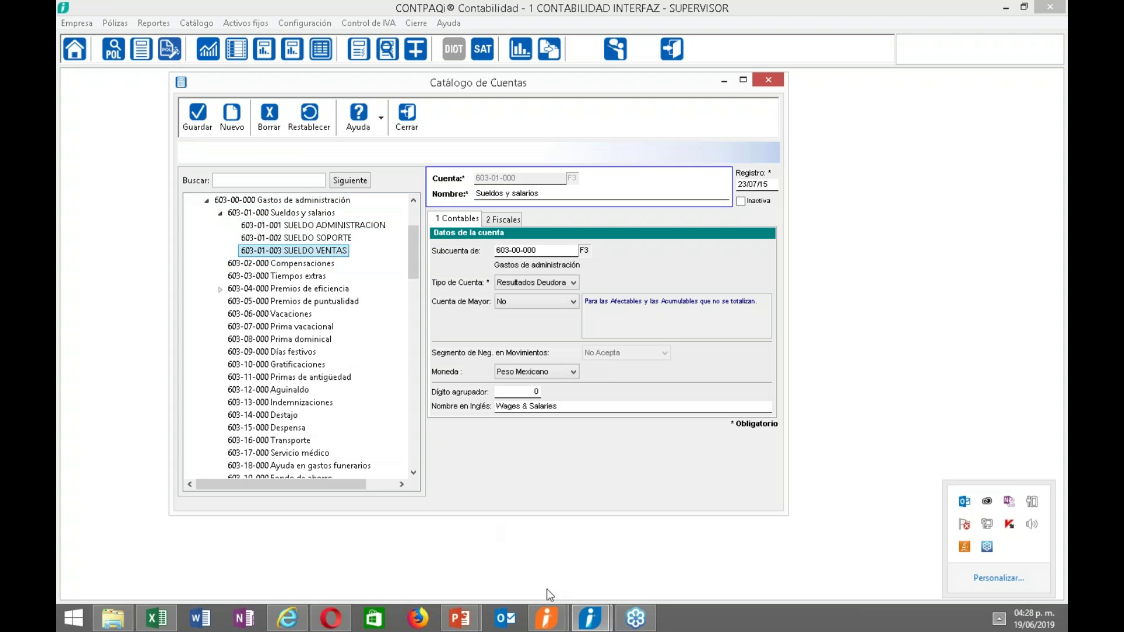
mouse_move(546, 616)
left_click(609, 586)
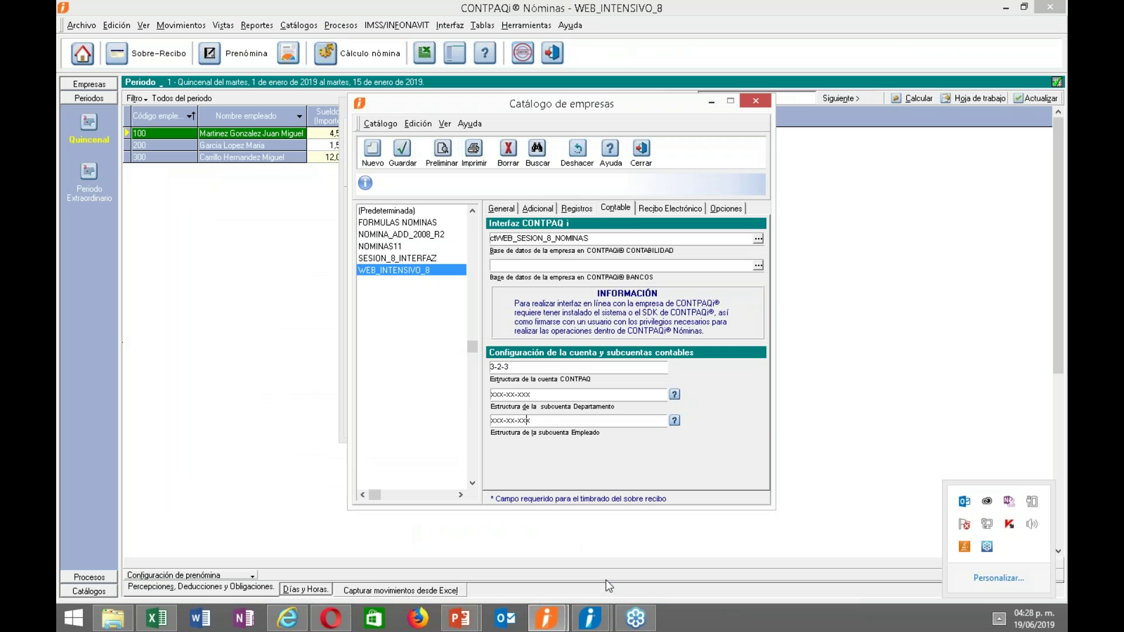
Change the Departamento subaccount structure to xxx-xx-xdd, consulting the ? format help.
left_click(546, 395)
left_click_drag(523, 395, 536, 394)
left_click(536, 395)
left_click(675, 396)
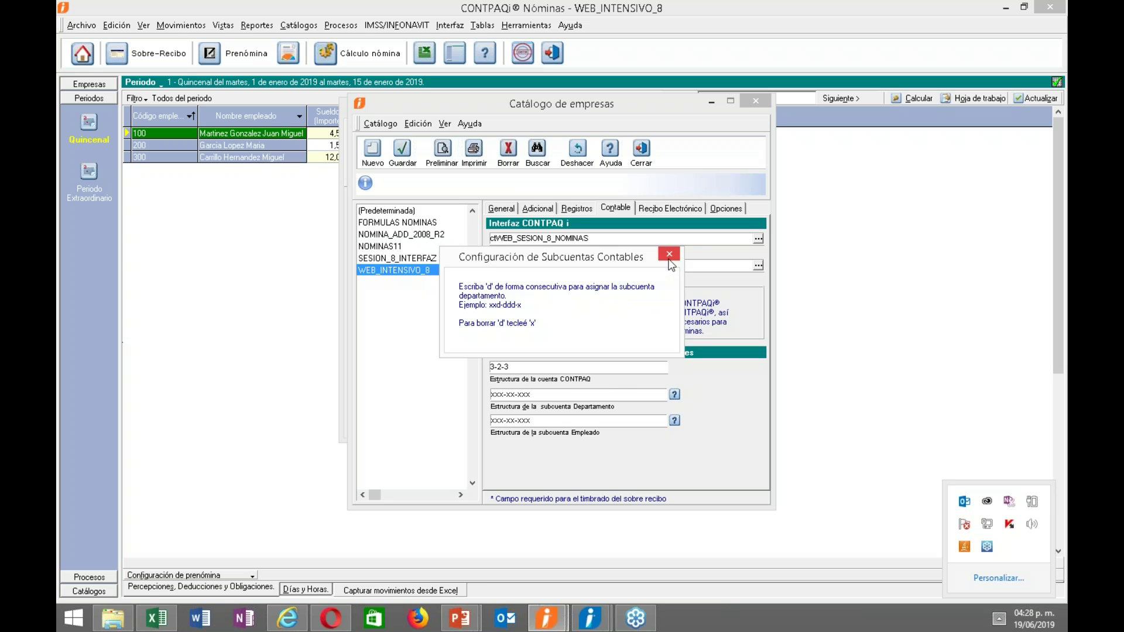
left_click(669, 254)
left_click(551, 394)
key("BackSpace")
key("BackSpace")
type("dd")
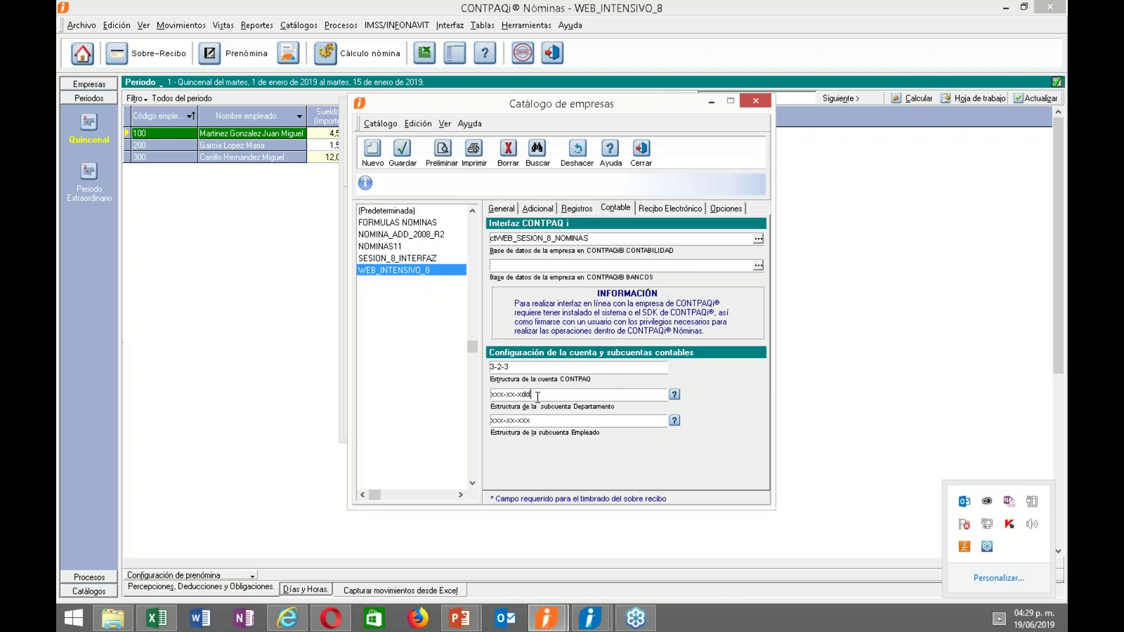
left_click_drag(506, 395, 516, 394)
In the account catalog, expand and collapse 603-04-000 Premios de eficiencia and collapse 603-01-000.
left_click(603, 625)
left_click(667, 542)
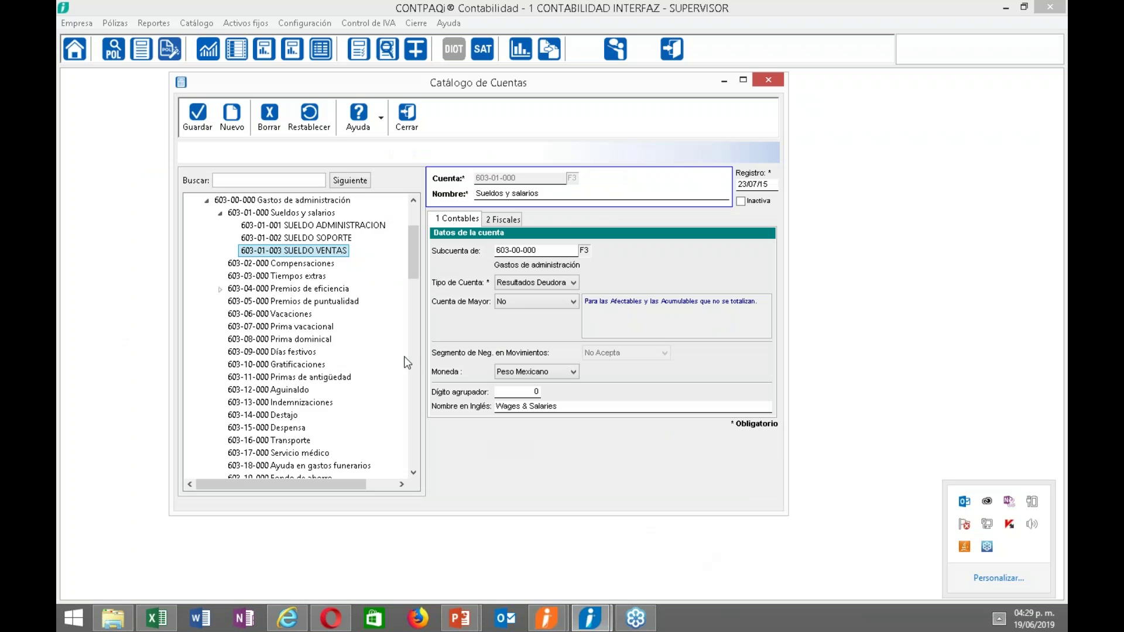
left_click(221, 289)
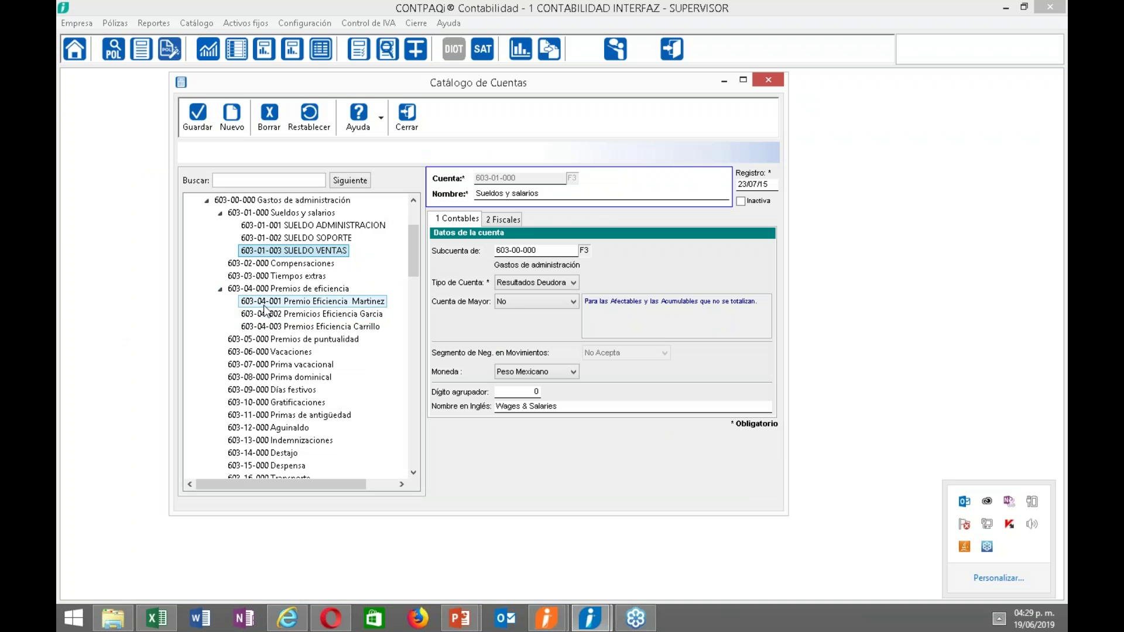
left_click(220, 290)
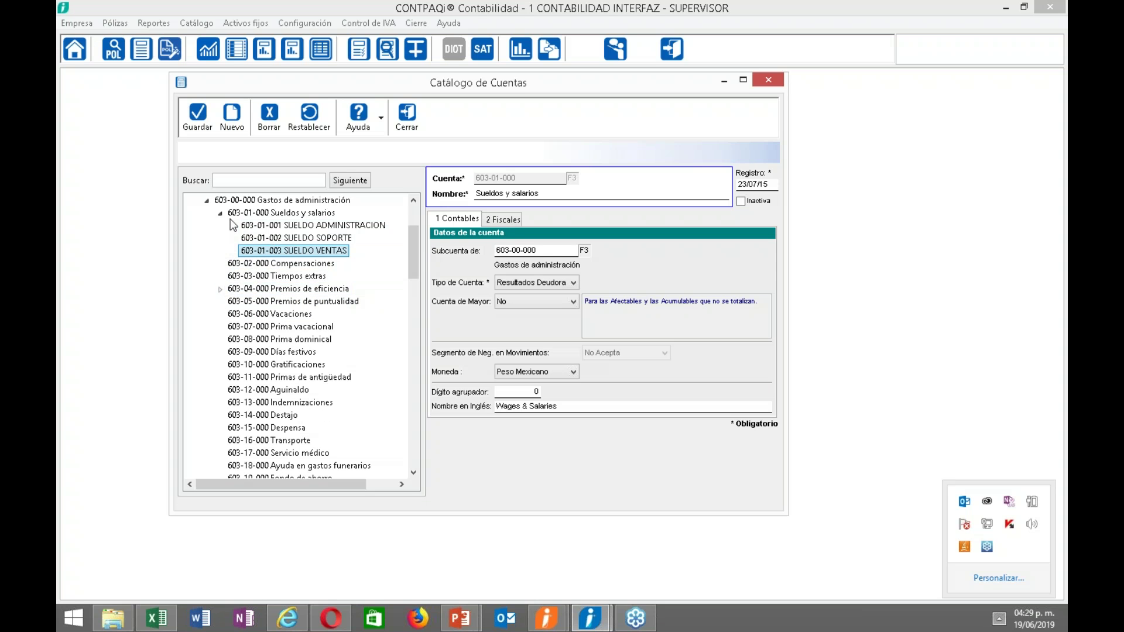
left_click(221, 214)
left_click_drag(418, 264, 413, 316)
Expand 603-27-000 Prestamo al infonavit and step through subaccounts 603-27-001 to 603-27-003.
left_click(221, 264)
left_click(257, 275)
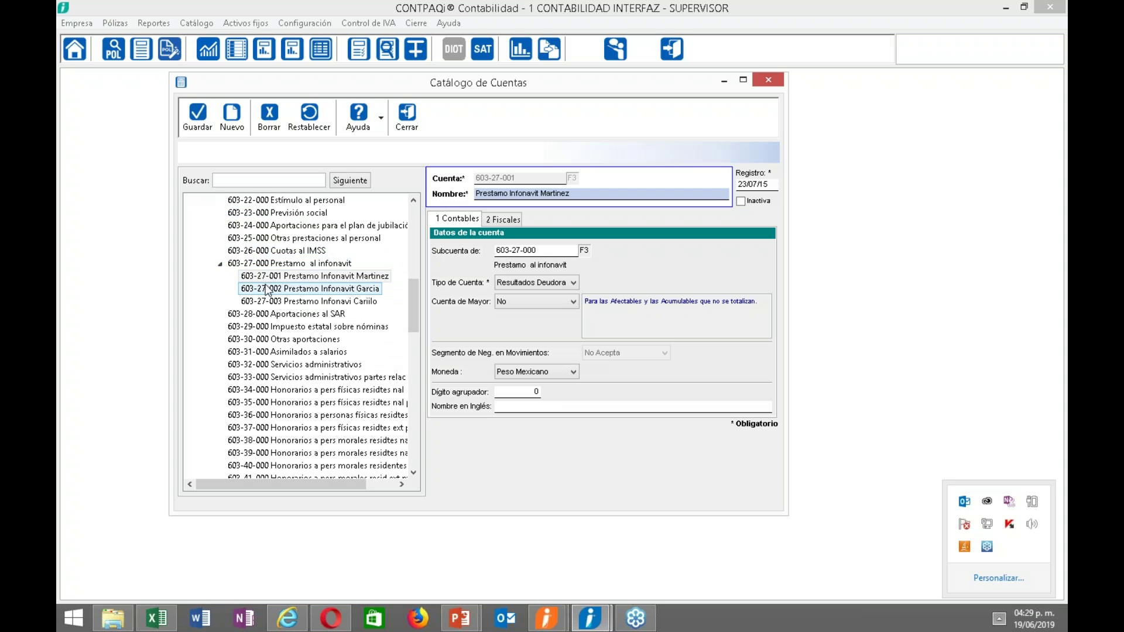
left_click(273, 290)
left_click(278, 300)
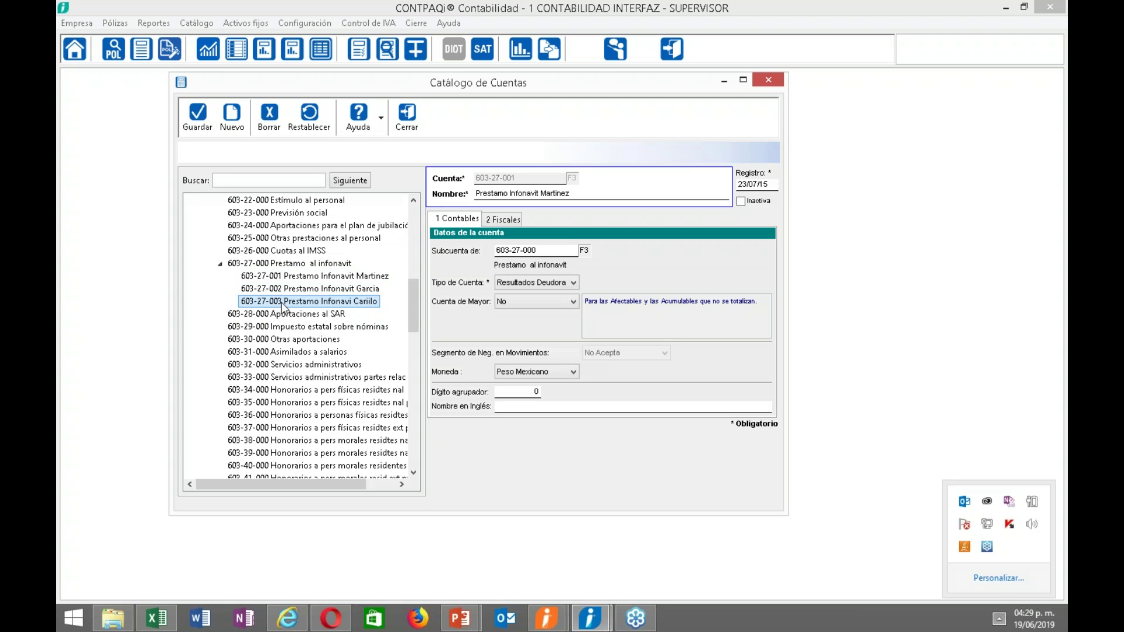
mouse_move(547, 618)
left_click(625, 576)
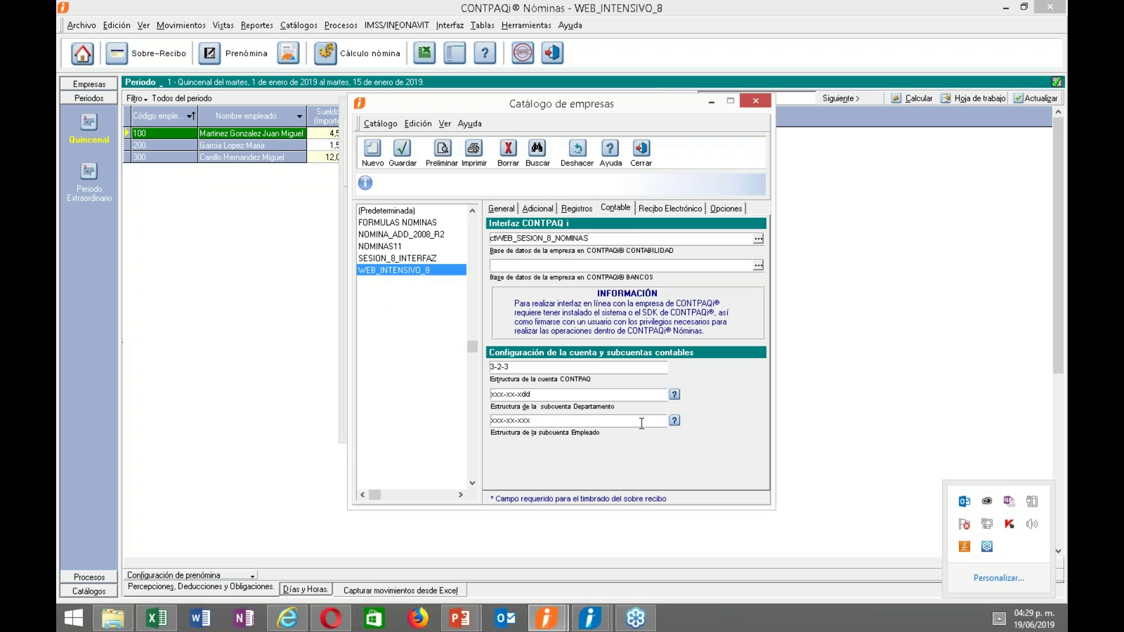
Change the Empleado subaccount structure to xxx-xx-xee after checking the ? format help.
left_click(675, 421)
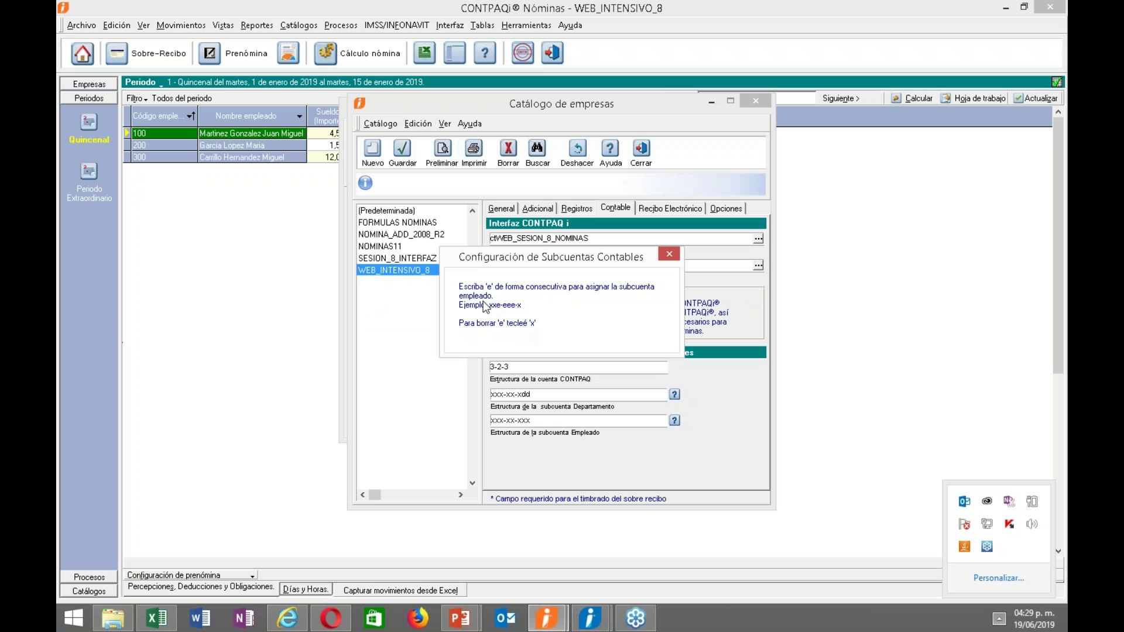
left_click(669, 254)
left_click_drag(523, 420, 564, 422)
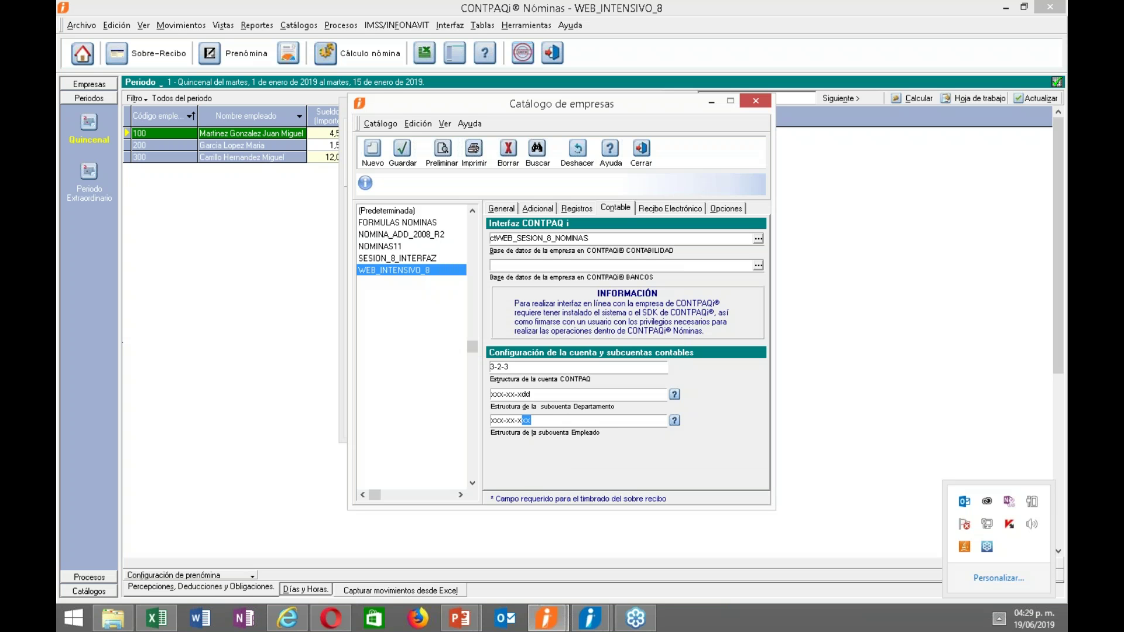
type("ee")
Save the company's subaccount structures and close both company dialogs.
left_click(401, 151)
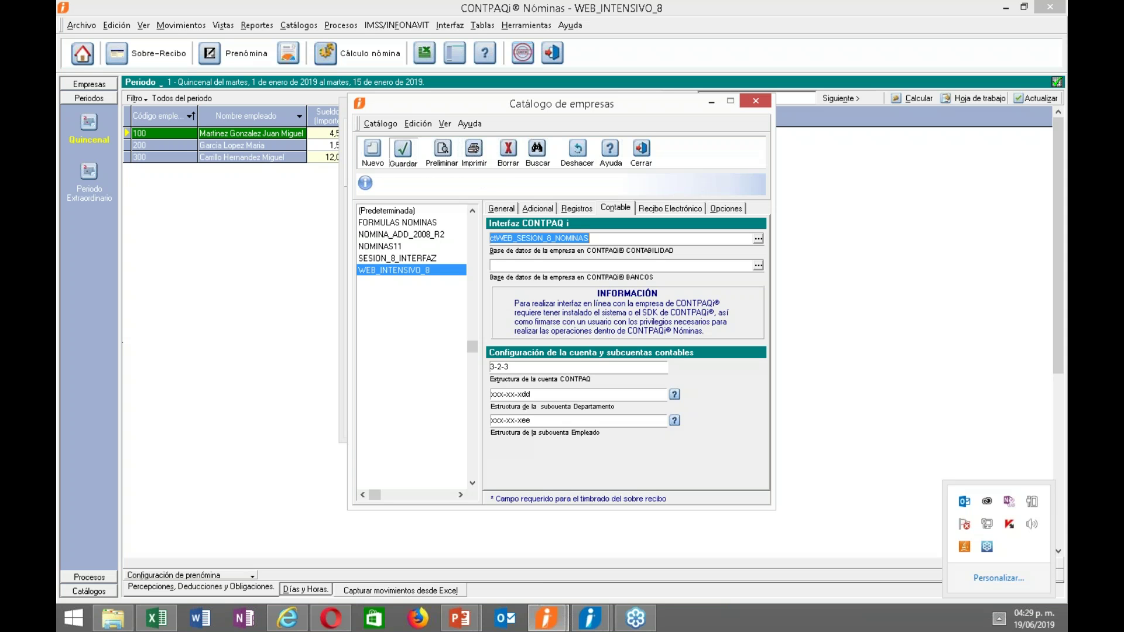
left_click(641, 151)
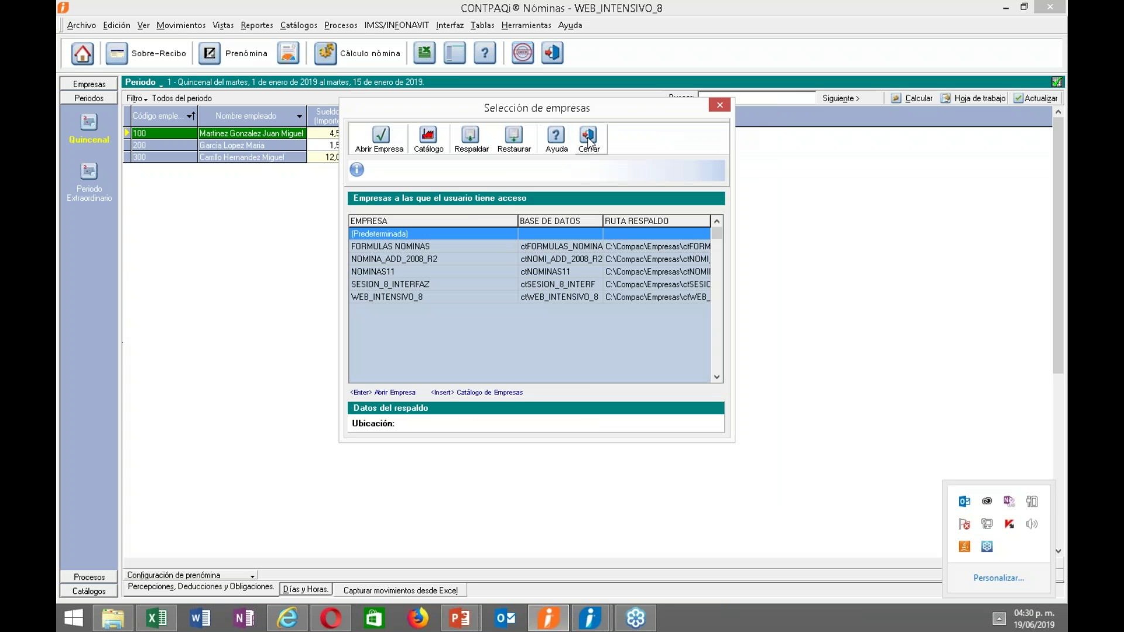
left_click(588, 141)
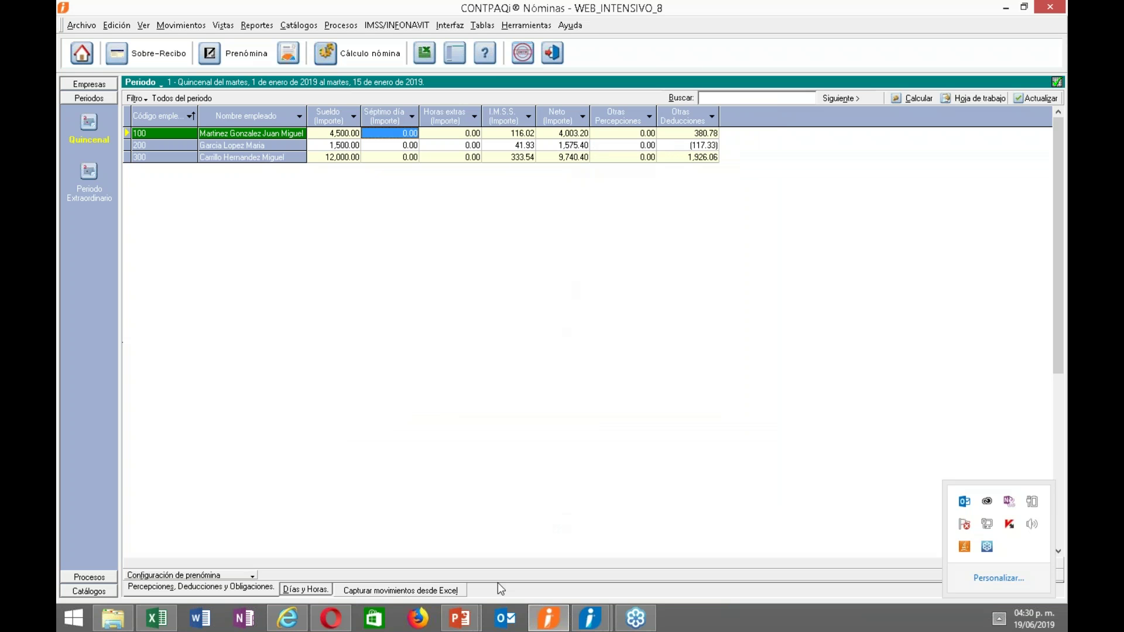
left_click(447, 625)
Bring the slideshow forward and move to the 'Definición contable concepto' section title slide.
left_click(503, 541)
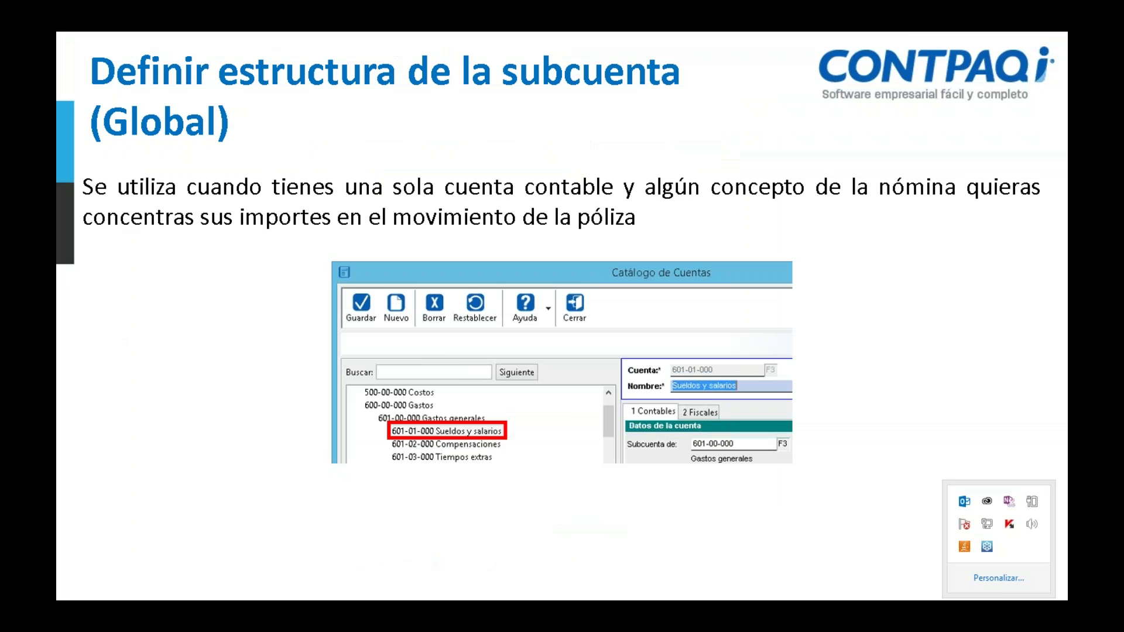
left_click(418, 350)
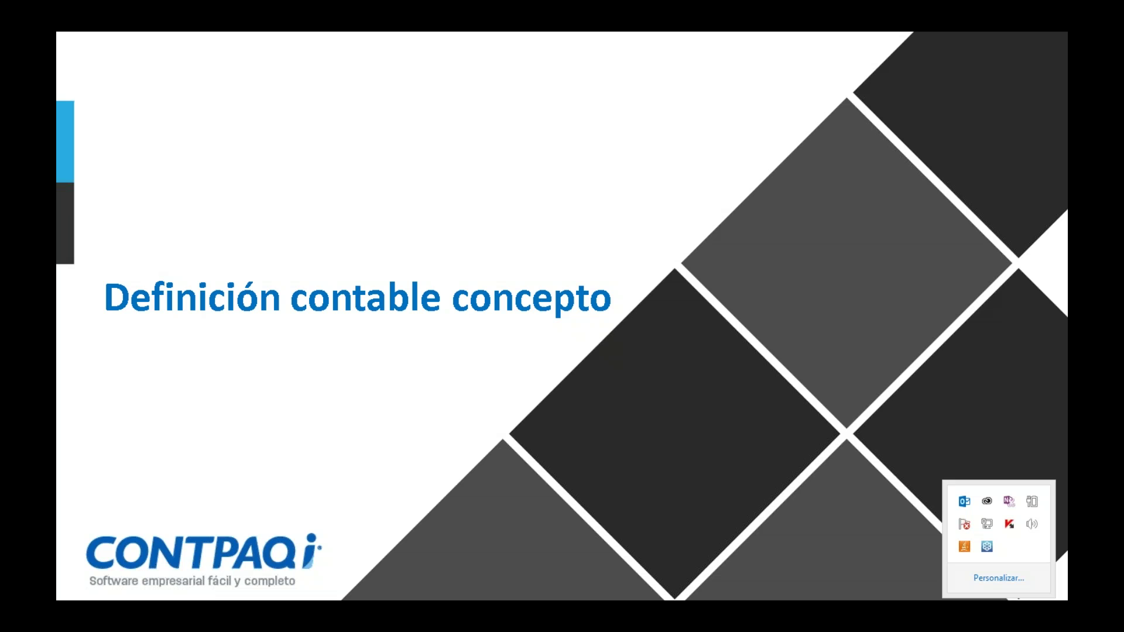
Show the concept-to-account mapping slide, reveal its Tiene cuenta contable highlight, and move on.
key("Right")
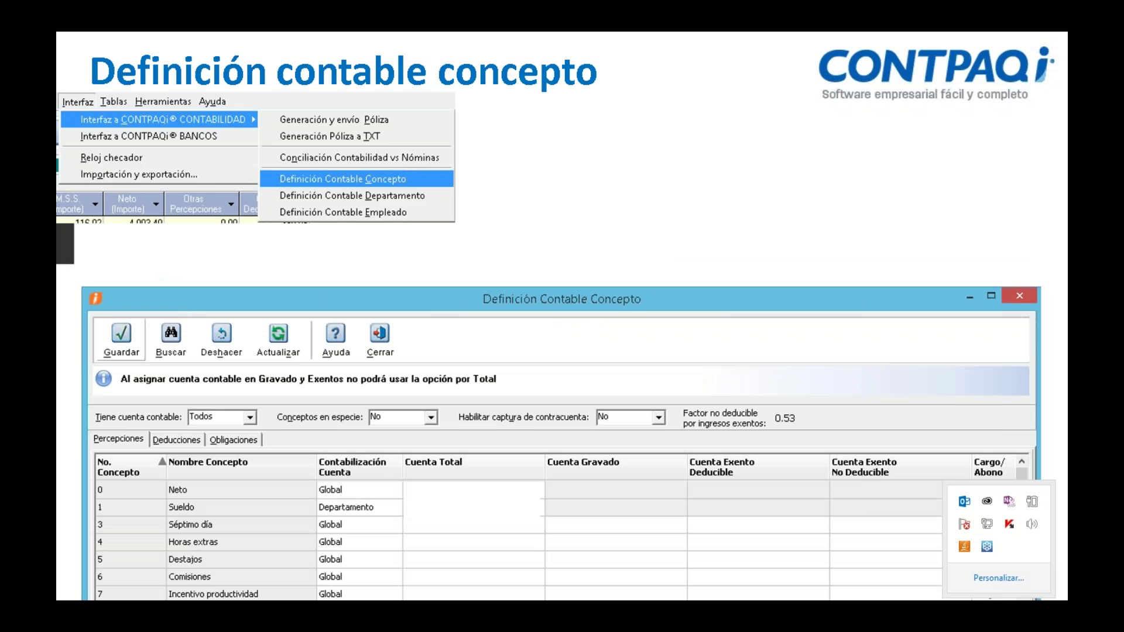
key("Right")
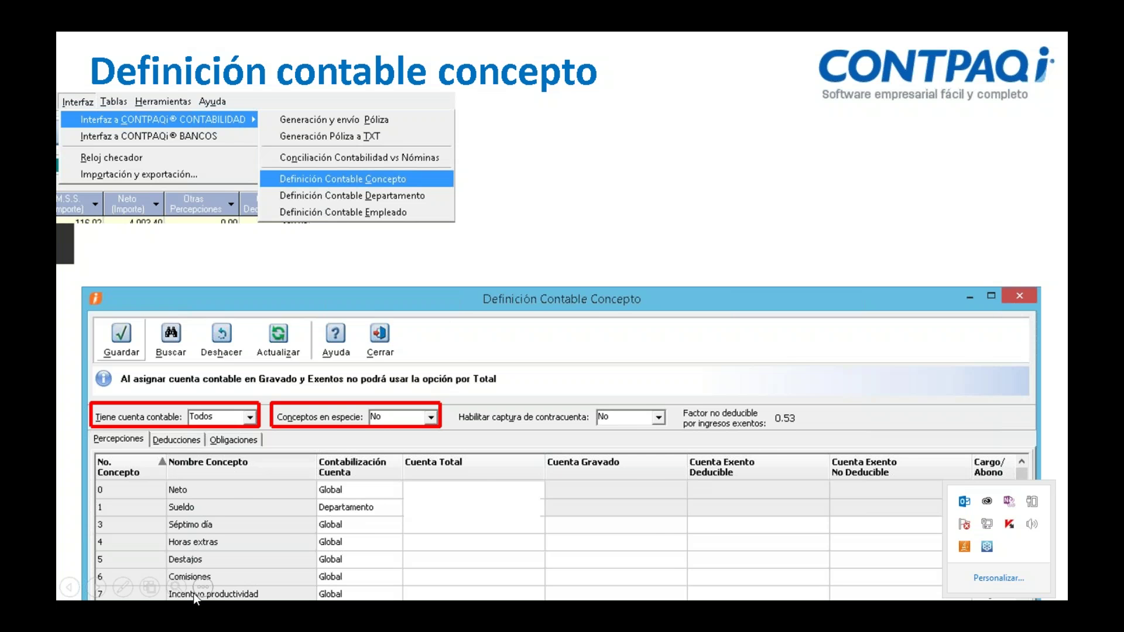
key("Right")
Move between the Definición contable departamento and concepto slides, then return to Nóminas.
key("Left")
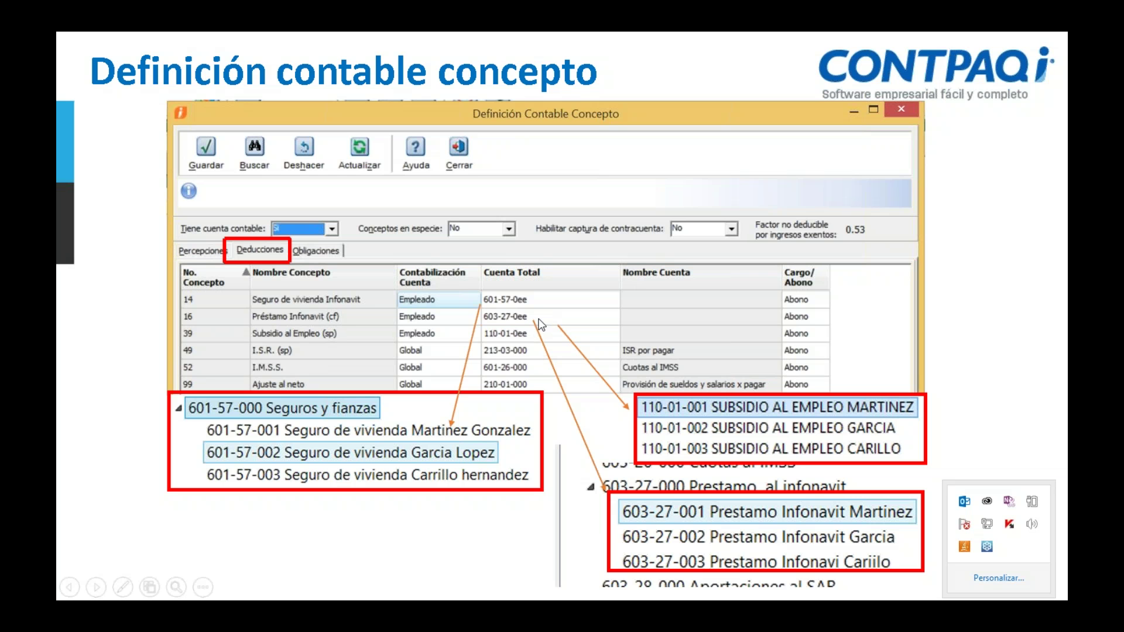
left_click(417, 298)
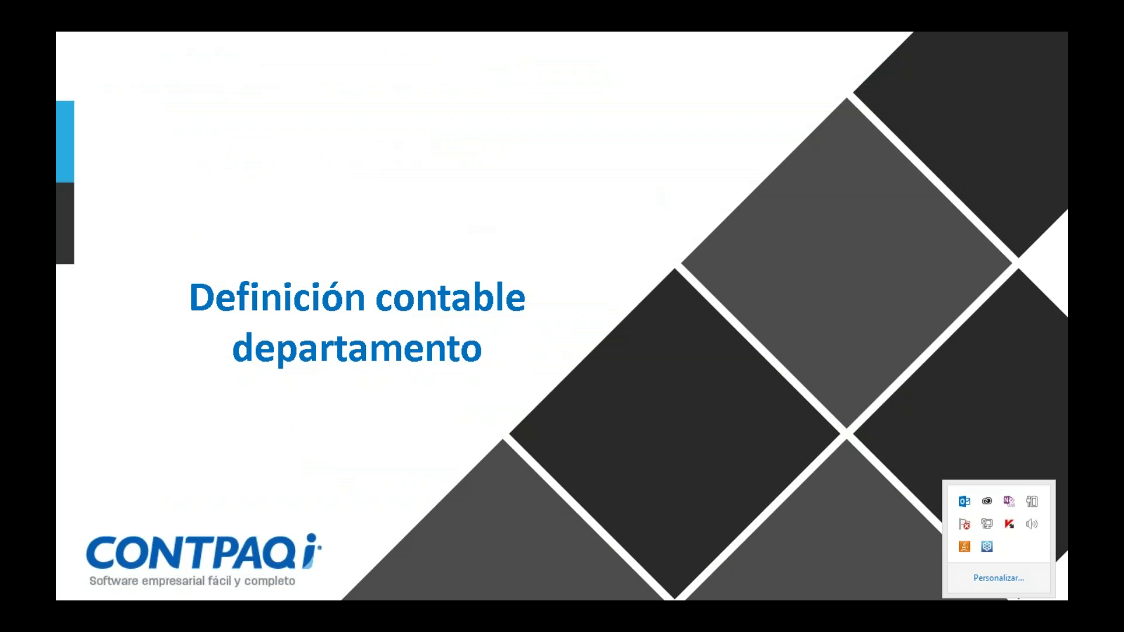
key("Left")
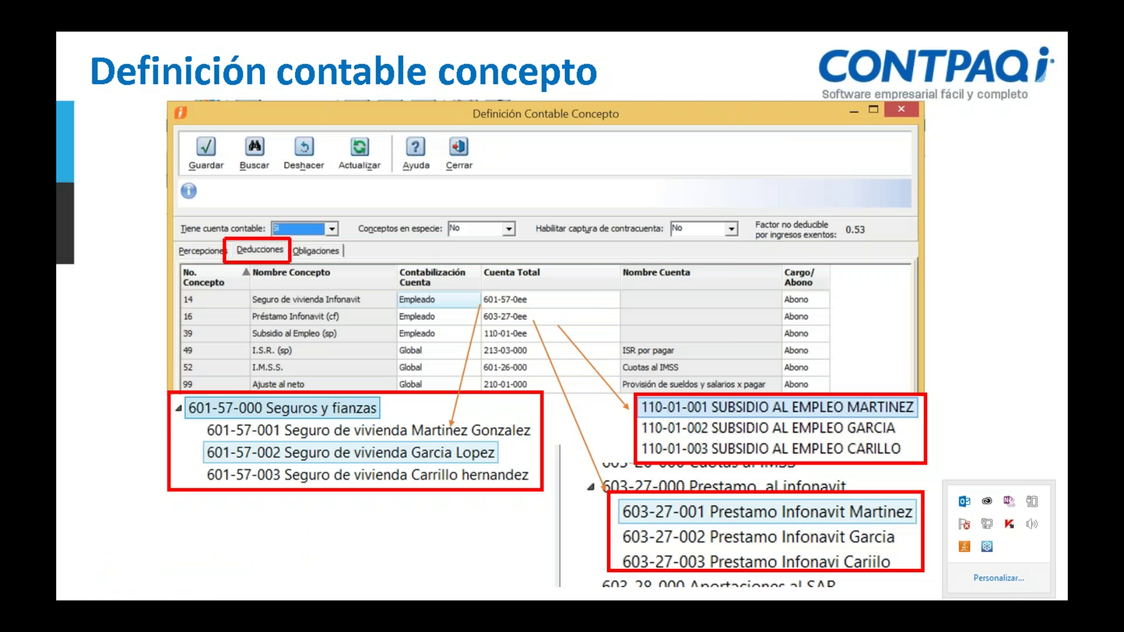
key("Right")
key("Left")
key("alt+Tab")
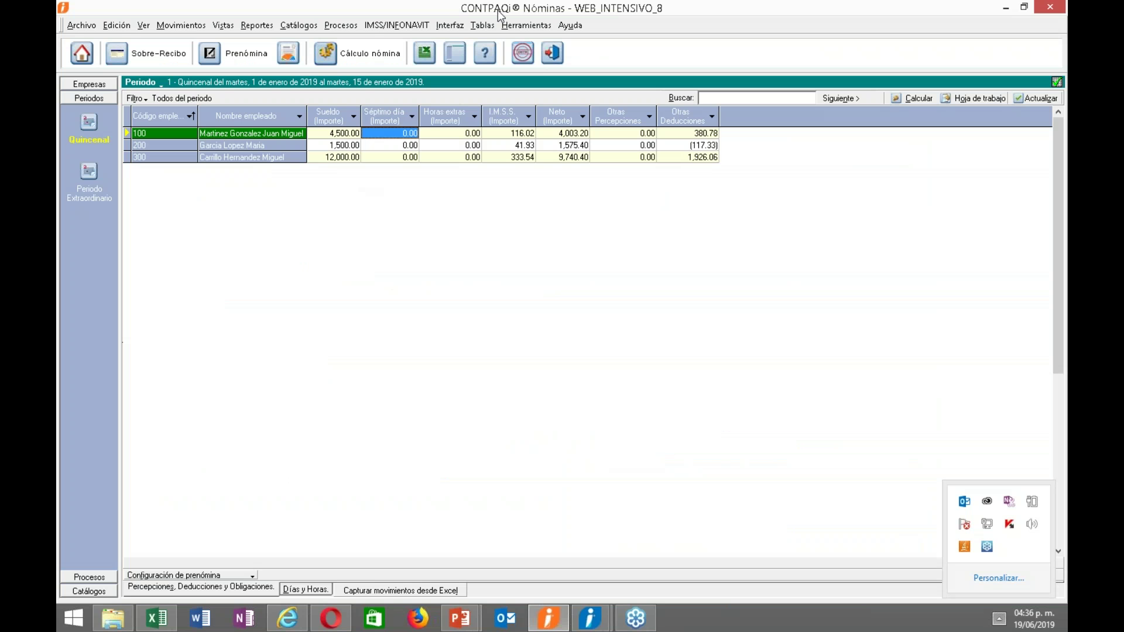
Maximize Nóminas, open Definición Contable Concepto full screen, and keep Neto at Global level.
left_click_drag(511, 15, 508, 164)
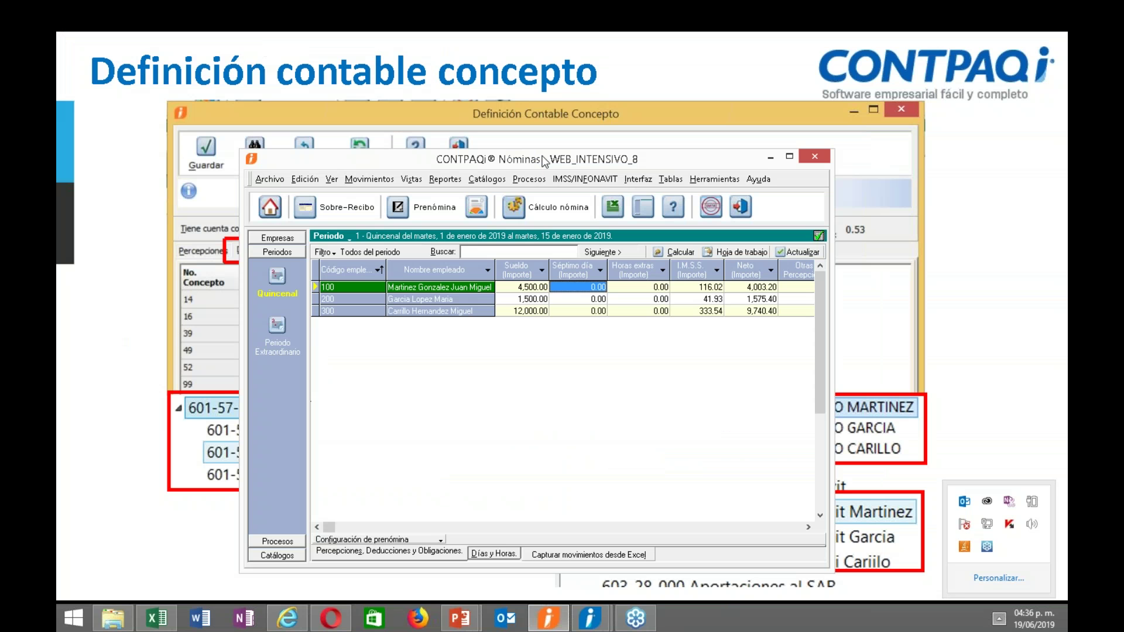
left_click(790, 156)
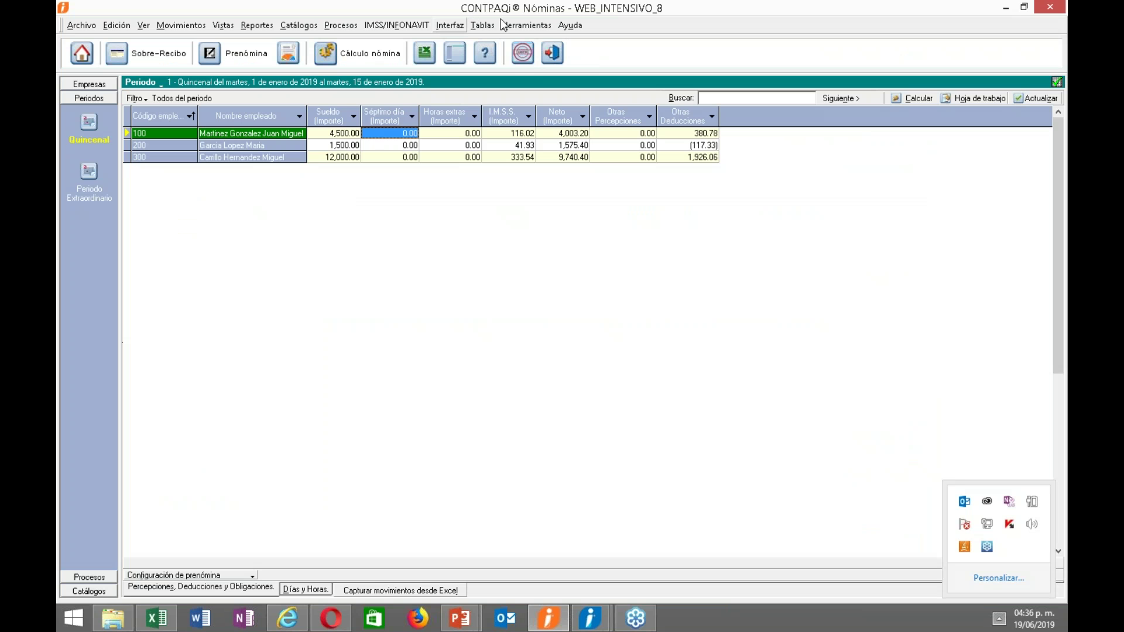
left_click(446, 28)
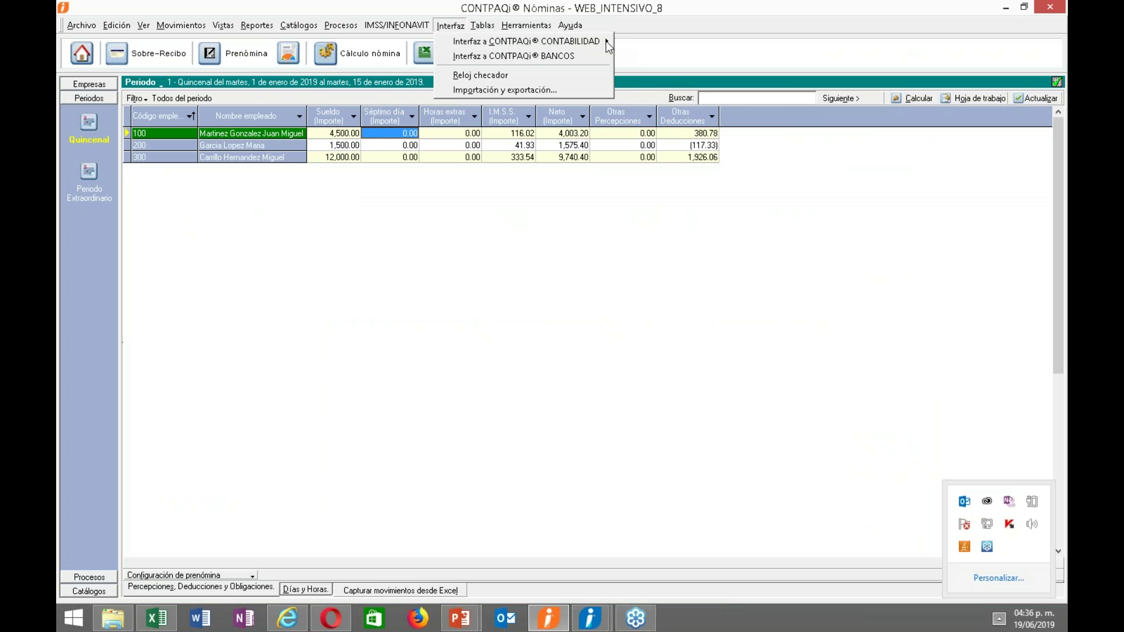
mouse_move(606, 41)
left_click(646, 99)
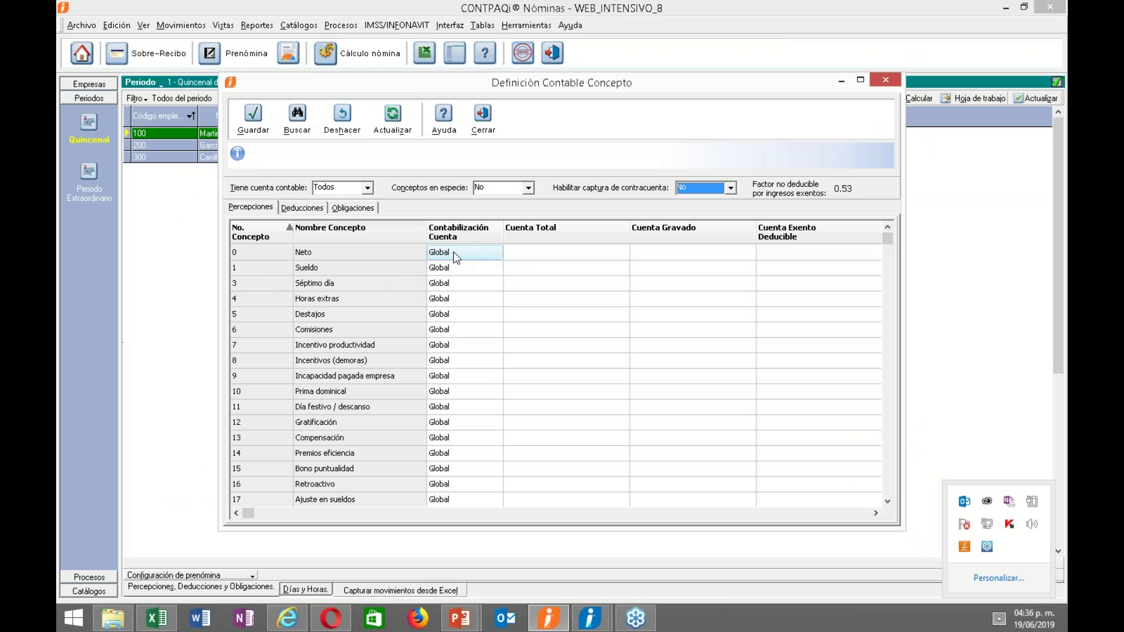
left_click(473, 255)
left_click(498, 252)
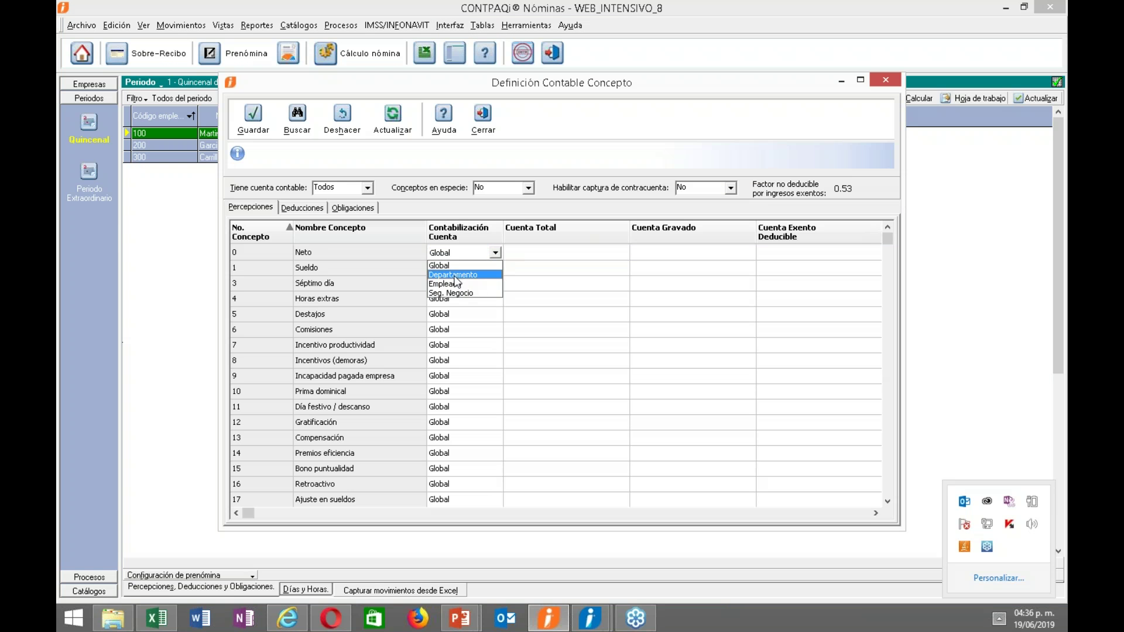
left_click(490, 262)
left_click(534, 255)
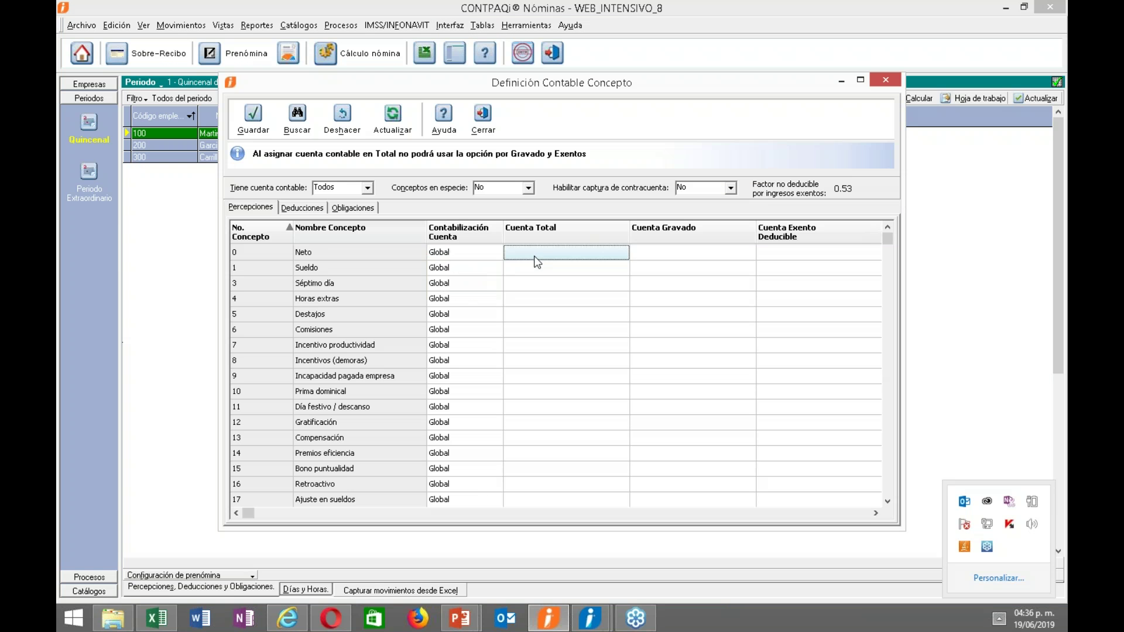
left_click(860, 80)
Give Neto total account 210-01-000 from a 'provi' lookup, posted as Abono.
left_click(424, 178)
key("F3")
type("prr")
key("BackSpace")
type("ro")
key("BackSpace")
key("BackSpace")
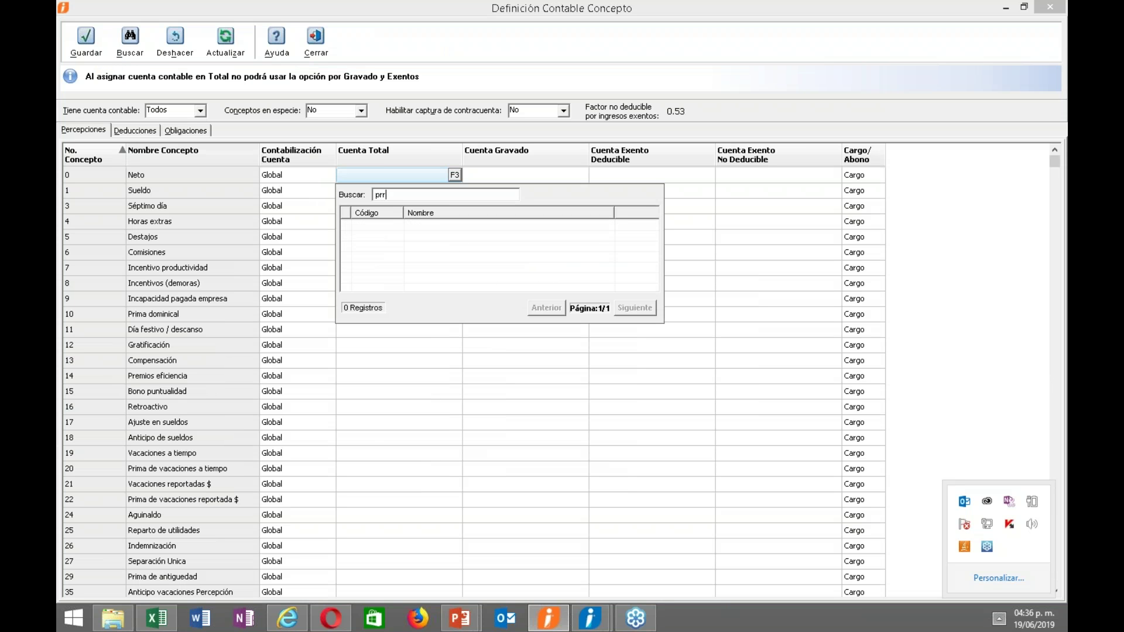
type("ovi")
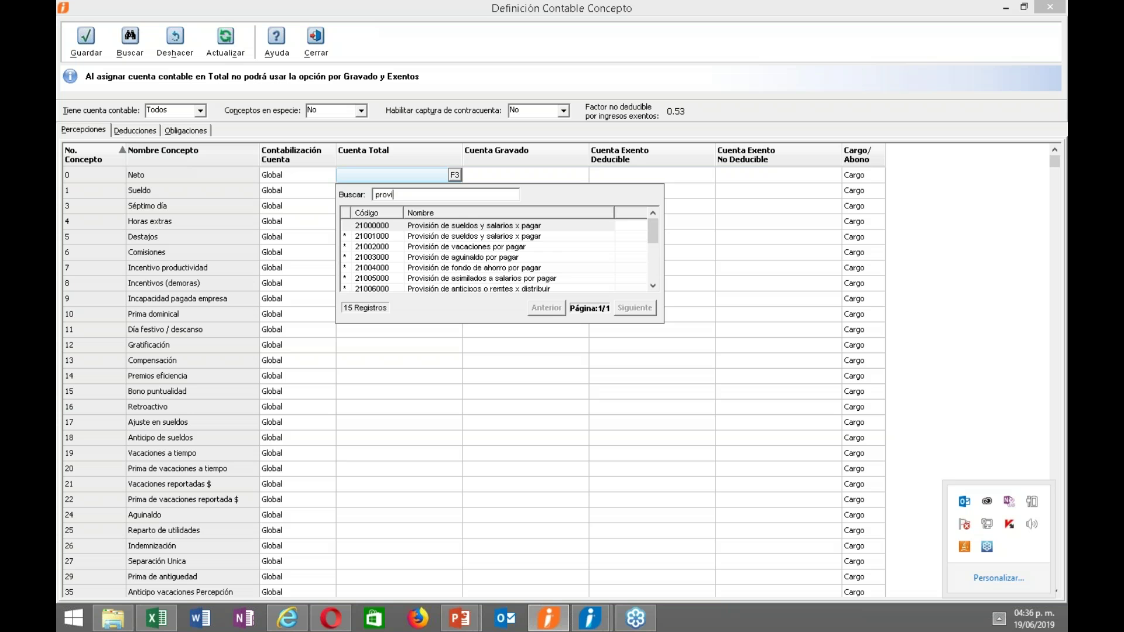
double_click(424, 236)
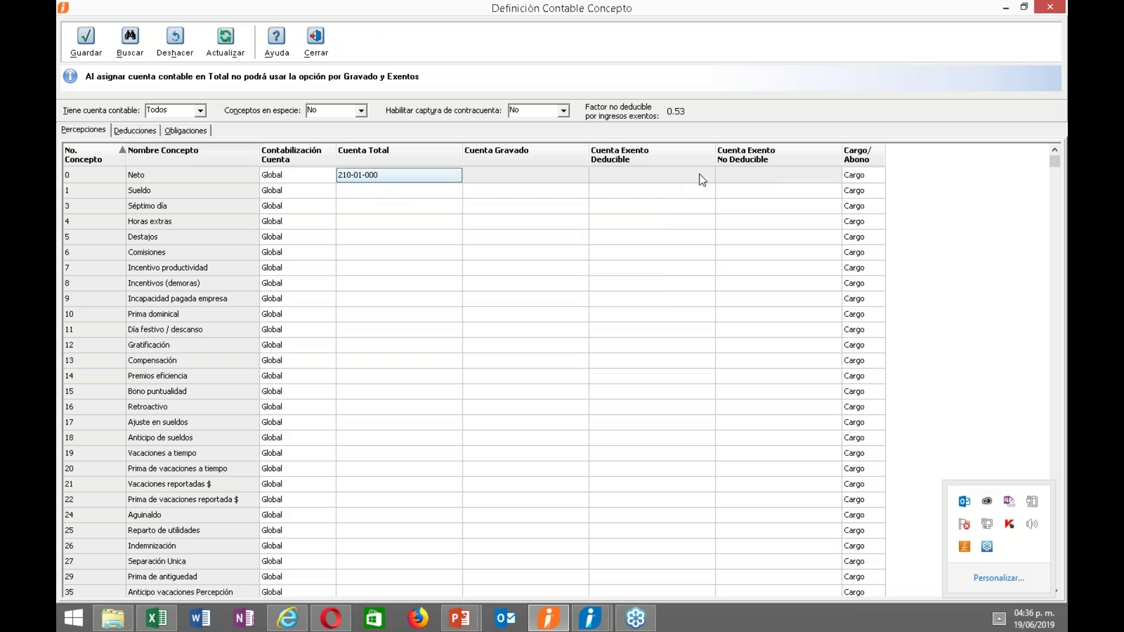
left_click(852, 179)
left_click(878, 175)
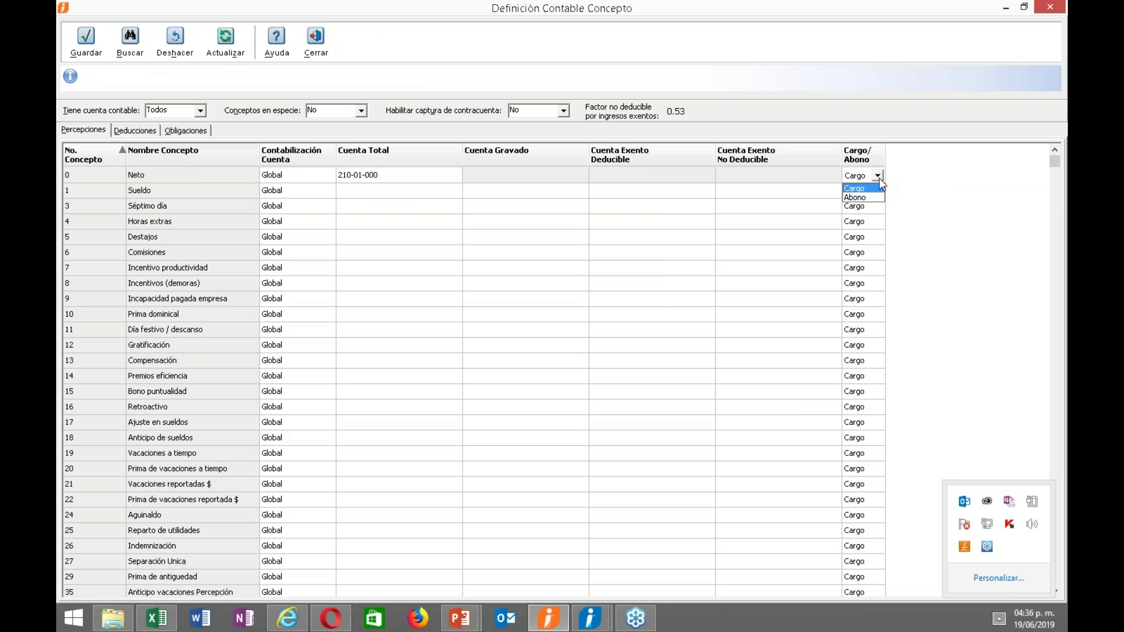
left_click(871, 198)
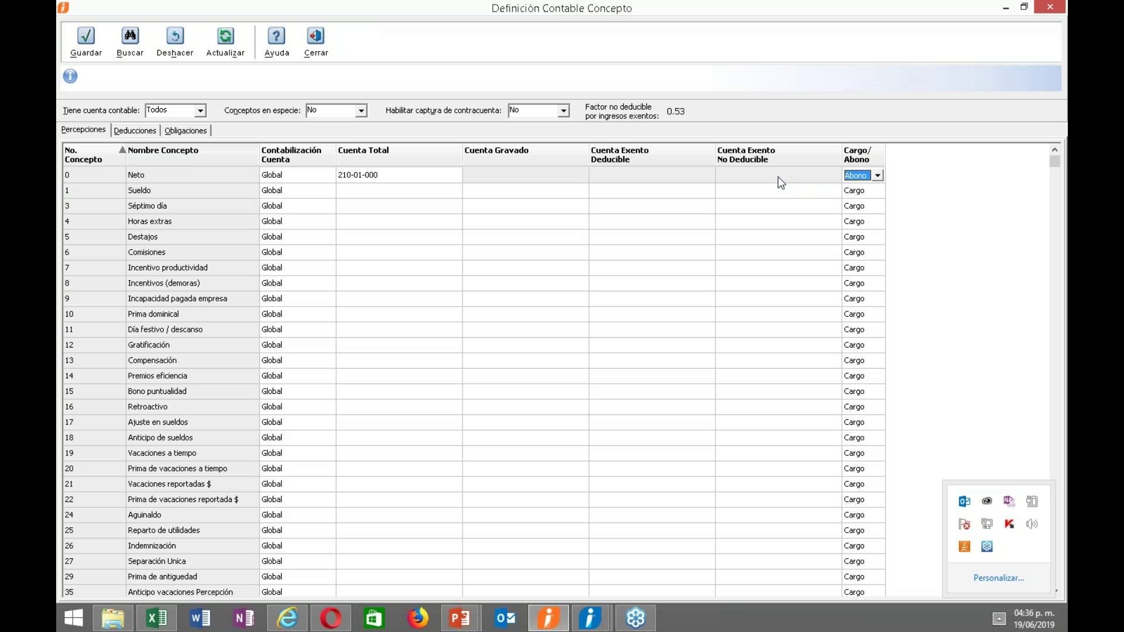
left_click(273, 192)
Set Sueldo to Departamento with total account 603-01-0dd (SUELDO ADMINISTRACION) found by searching 'sue'.
left_click(329, 192)
left_click(288, 213)
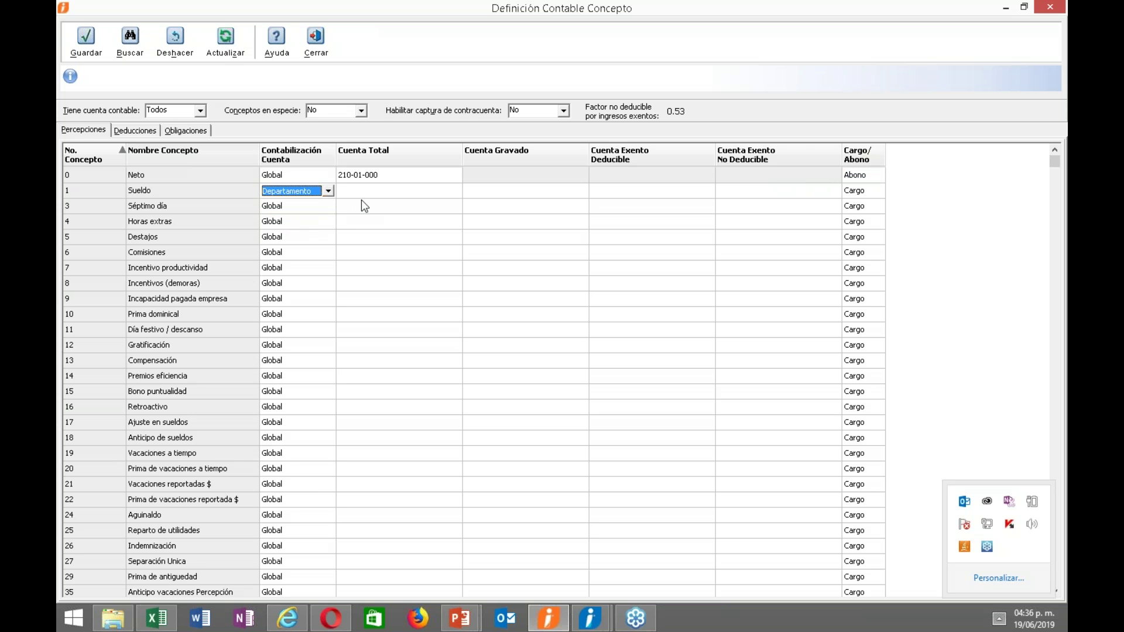
left_click(368, 196)
left_click(367, 191)
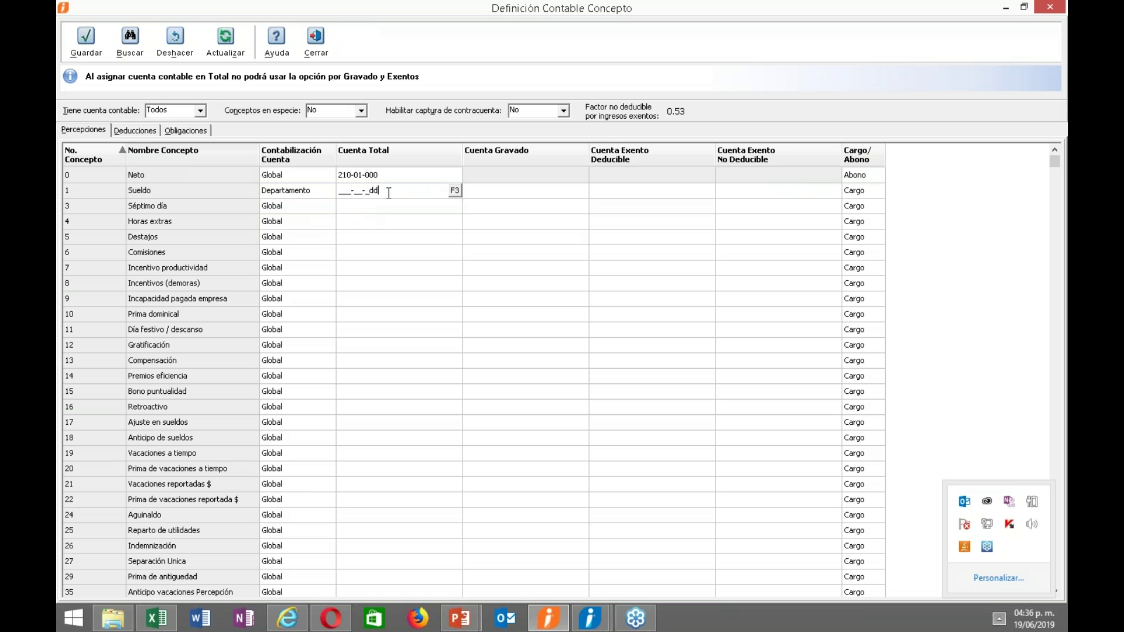
double_click(371, 189)
left_click(396, 190)
left_click(455, 190)
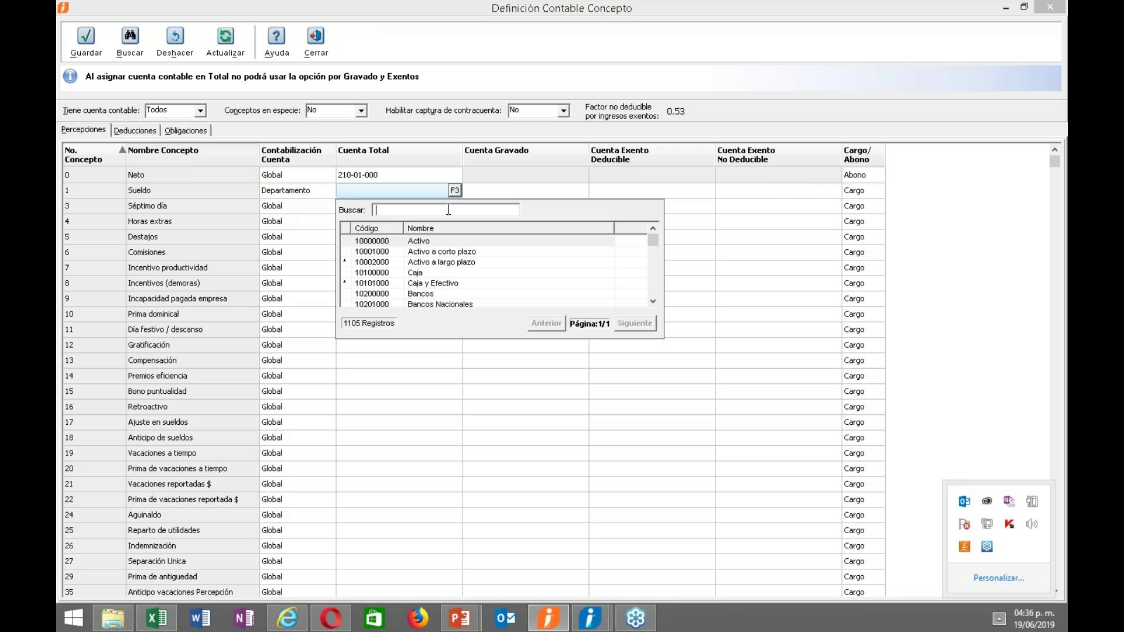
type("suel")
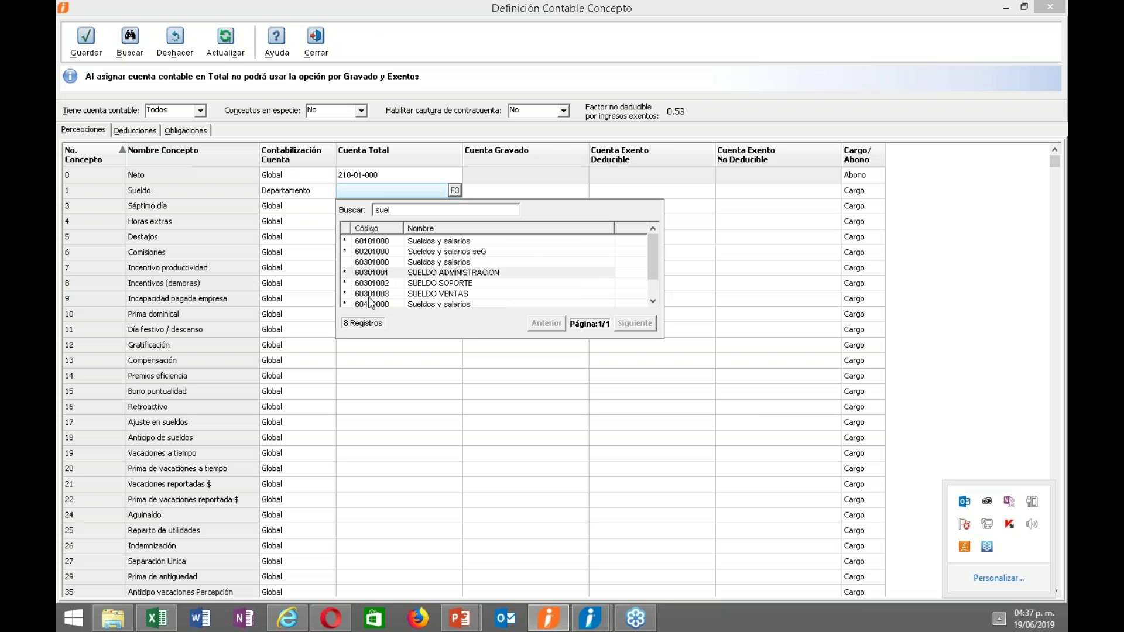
double_click(369, 273)
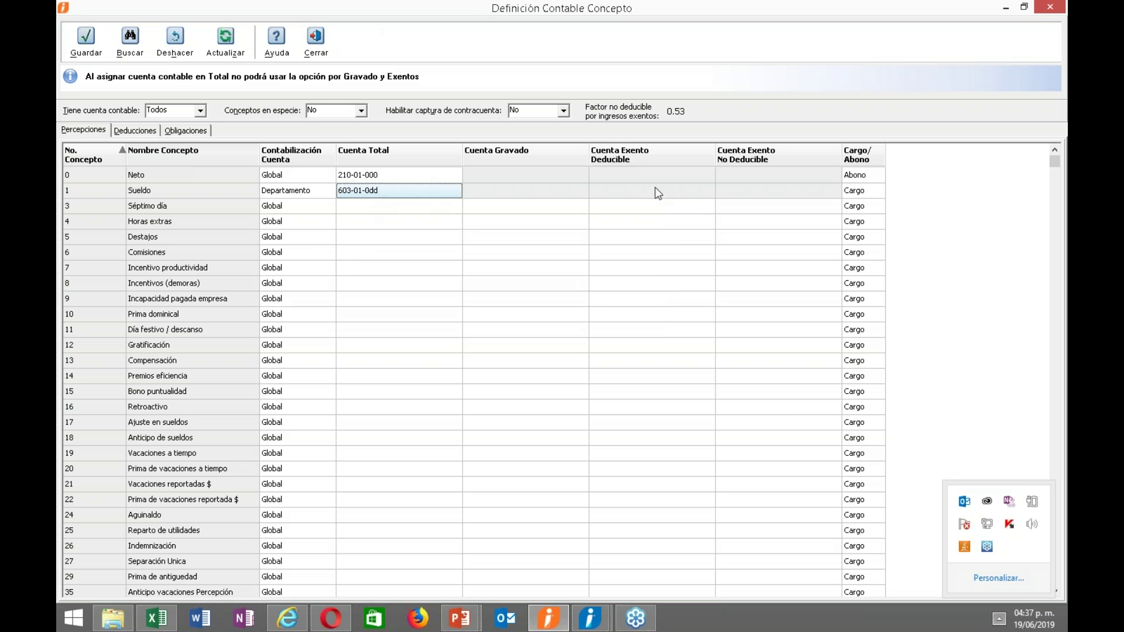
left_click(874, 192)
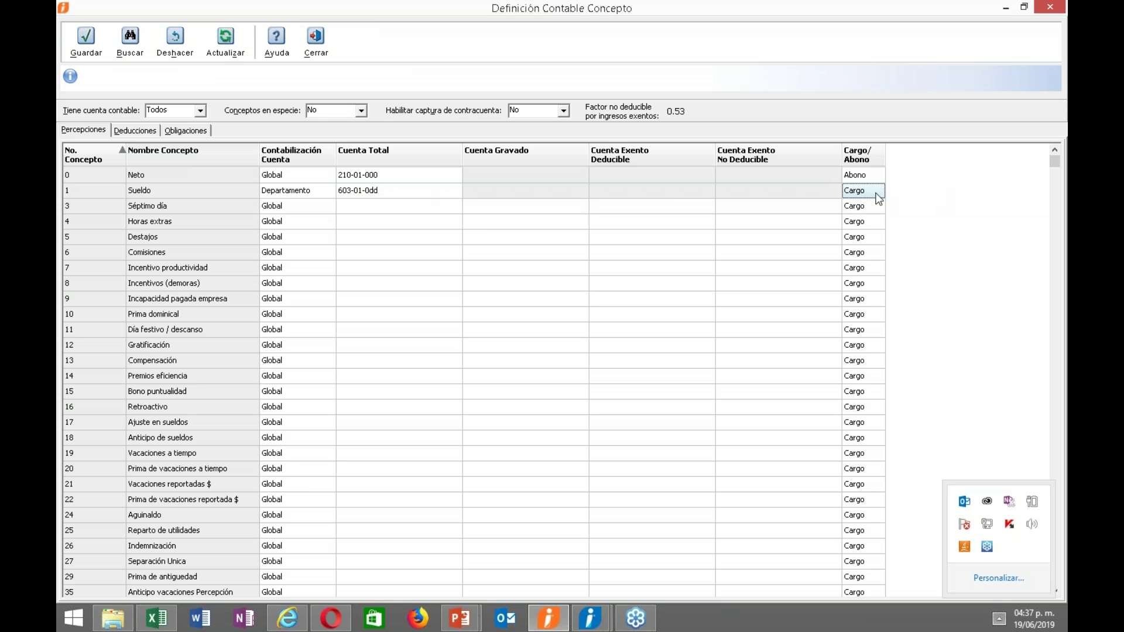
Switch Habilitar captura de contracuenta to Si and then back to No.
left_click(563, 112)
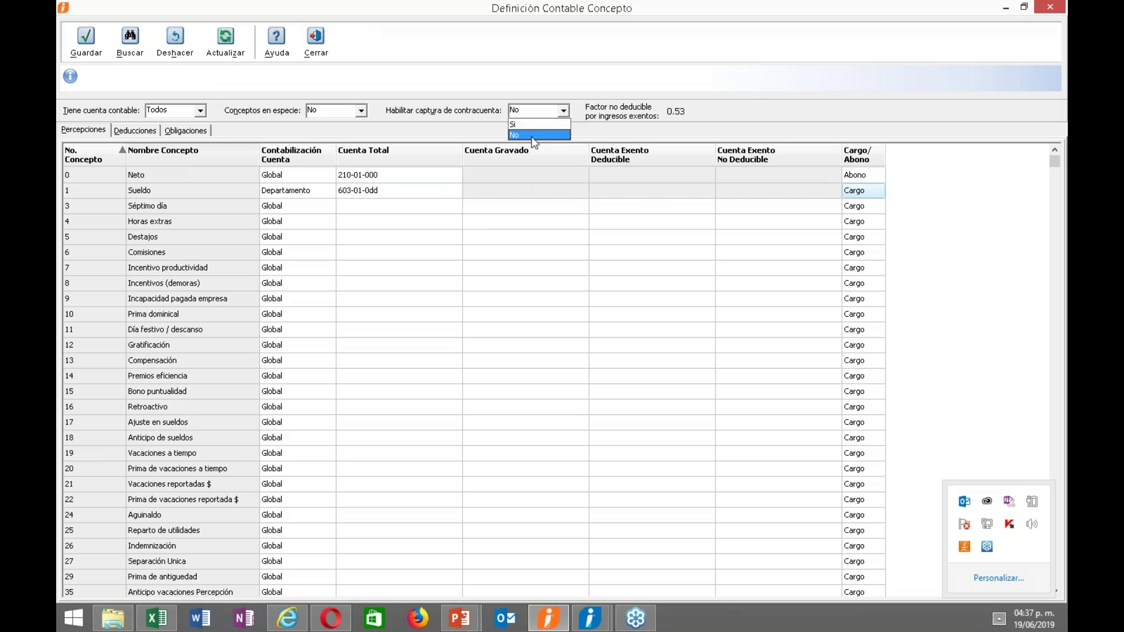
left_click(515, 125)
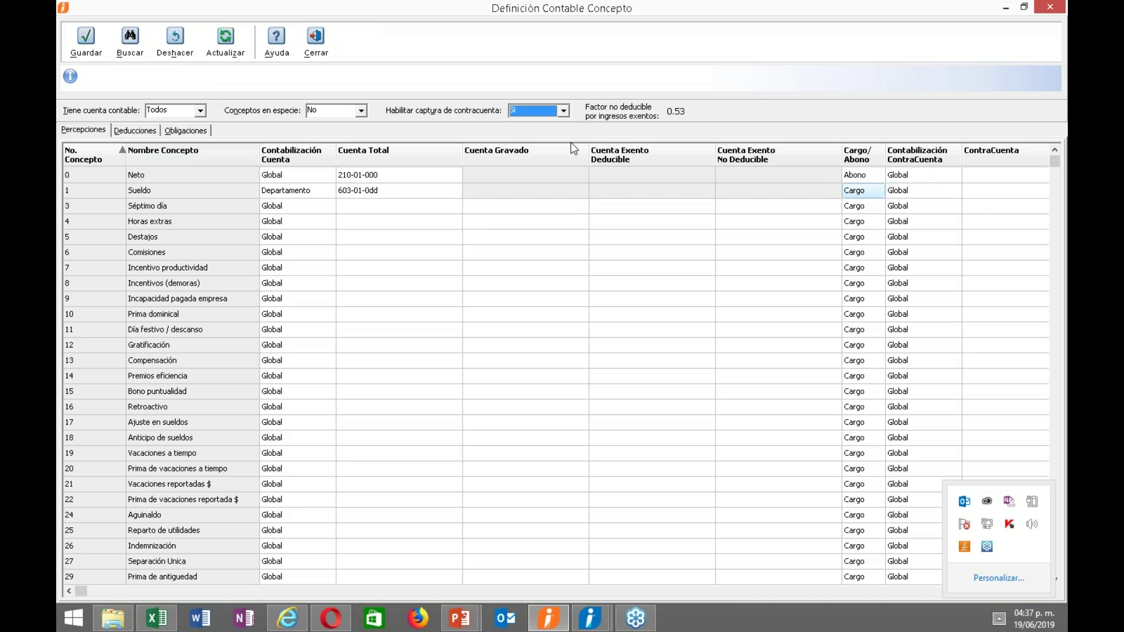
left_click(561, 110)
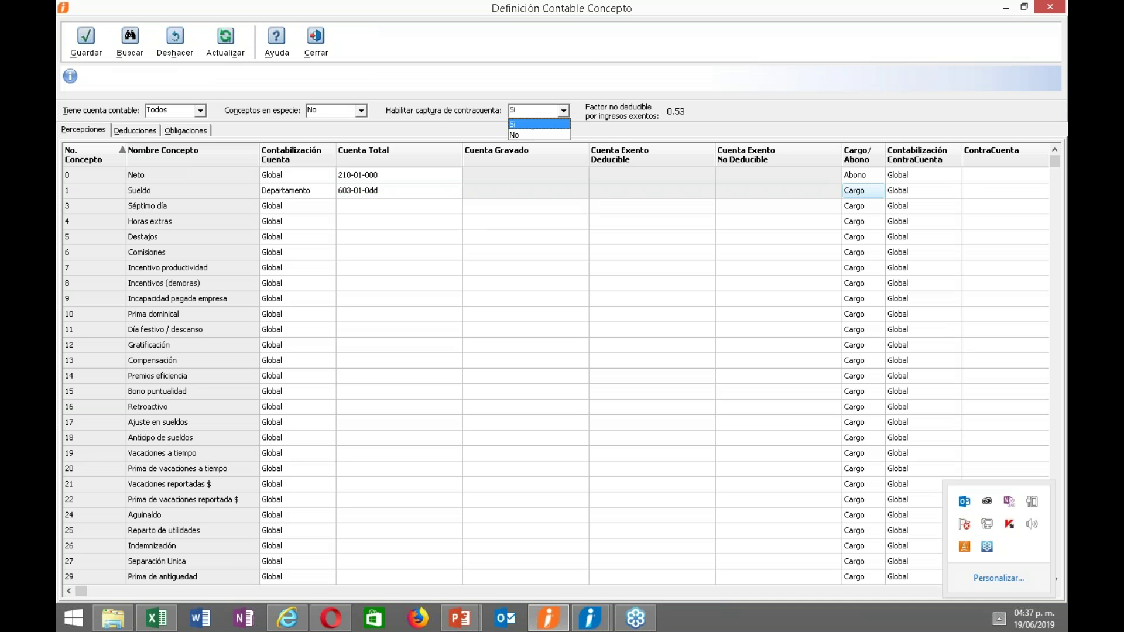
left_click(522, 135)
Filter Tiene cuenta contable to Si, leaving only Neto and Sueldo listed.
left_click(534, 226)
left_click(358, 210)
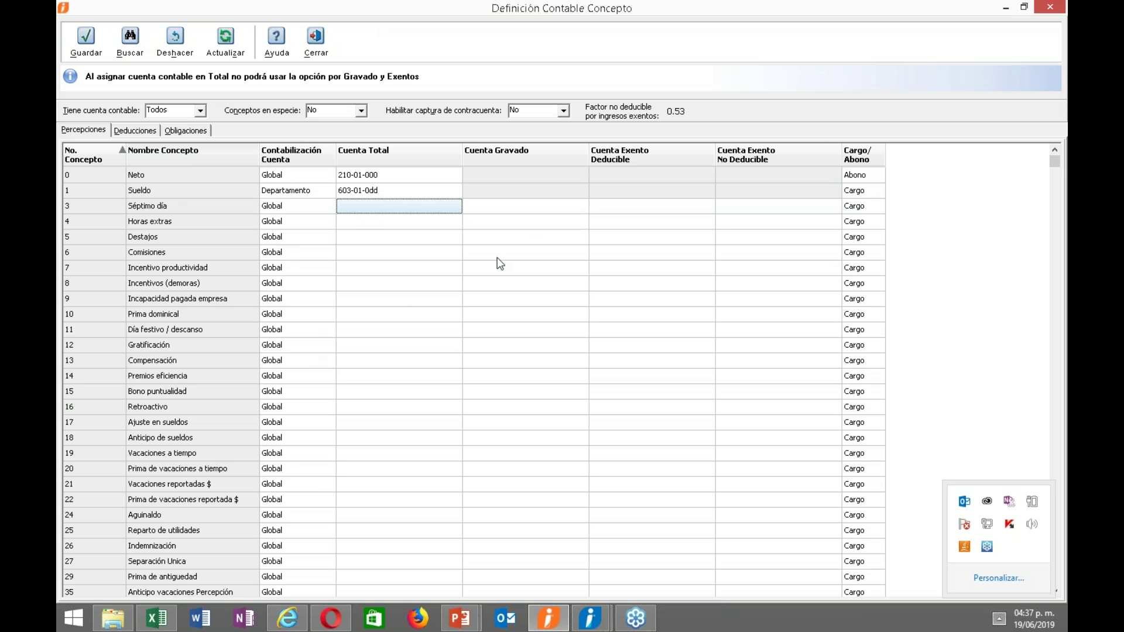
left_click(201, 111)
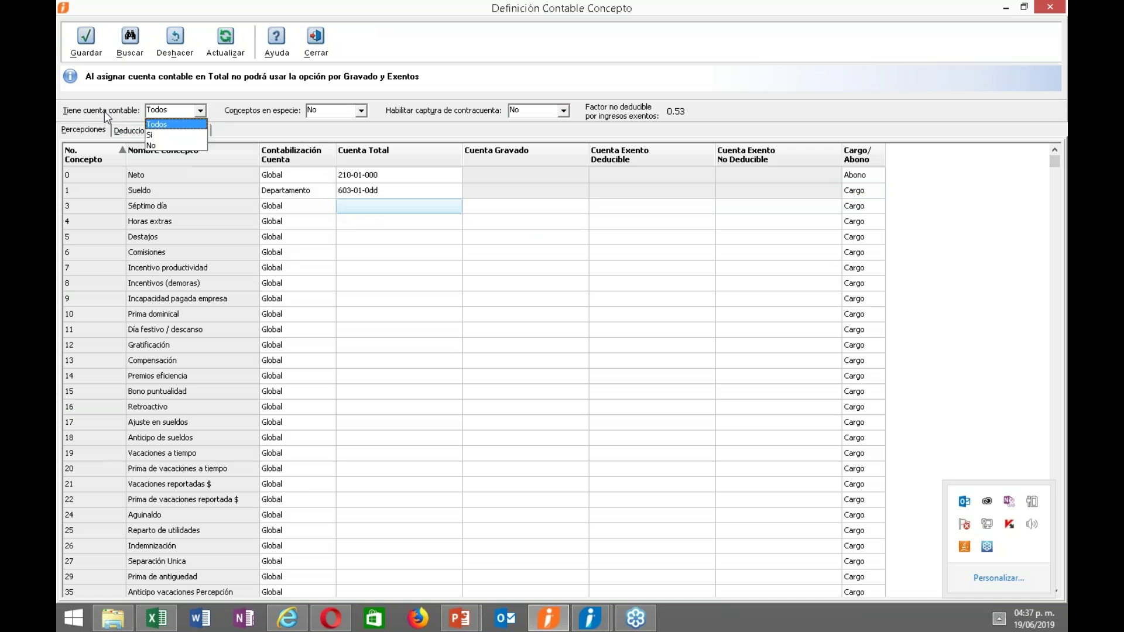
left_click(149, 136)
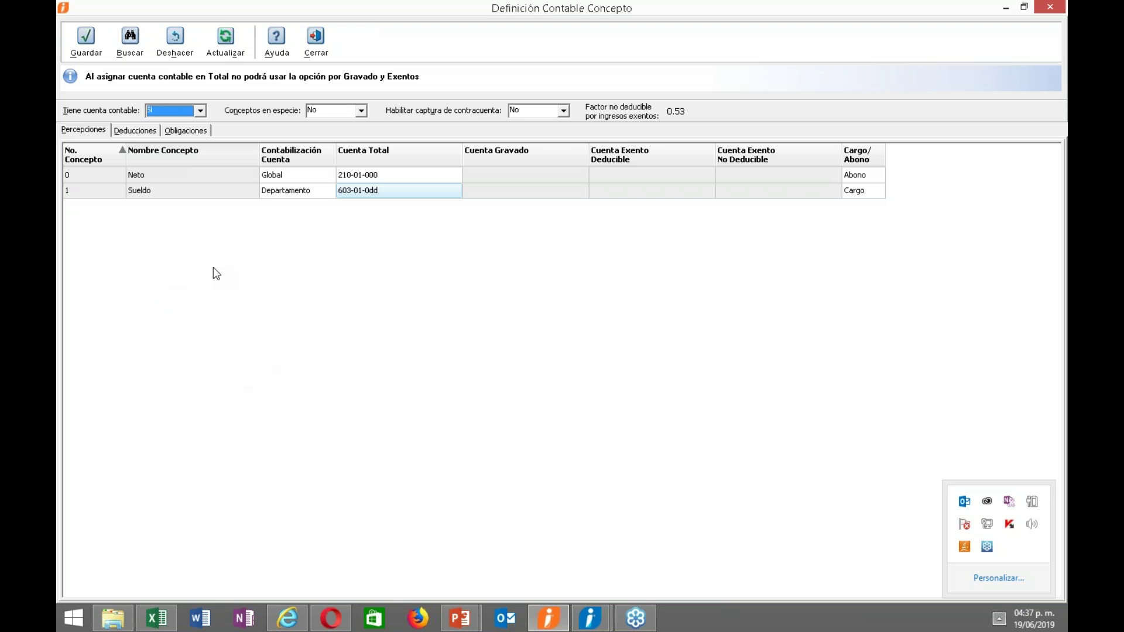
Save the Neto and Sueldo assignments and reset the Tiene cuenta contable filter to Todos.
left_click(86, 36)
left_click(178, 109)
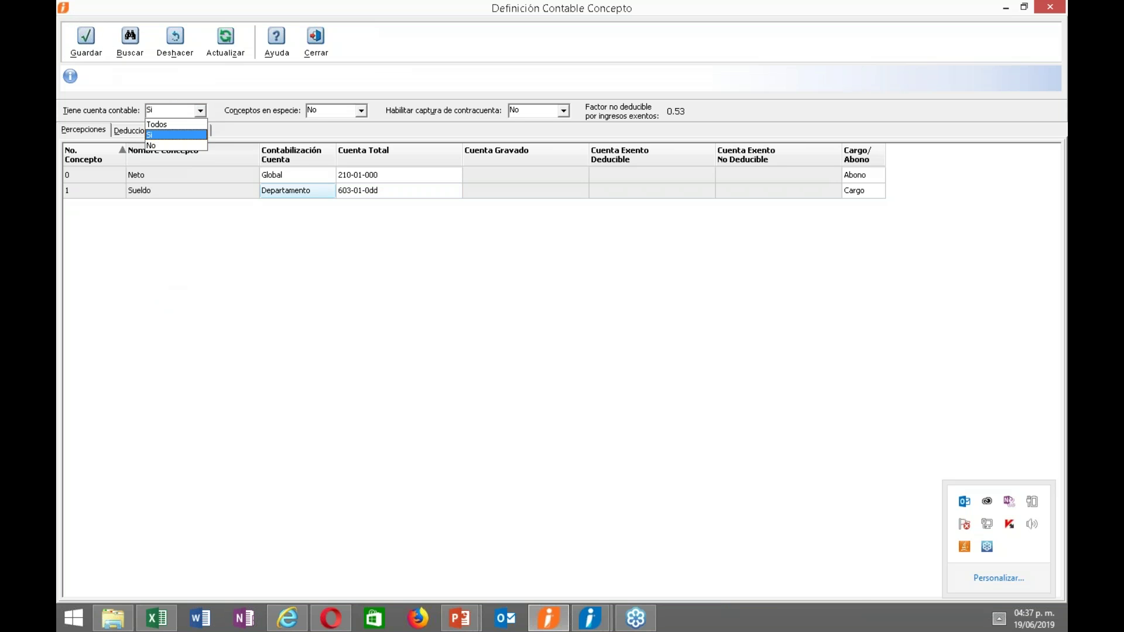
left_click(167, 125)
Review the perceptions' accounting levels, then switch to the Deducciones list.
left_click(276, 274)
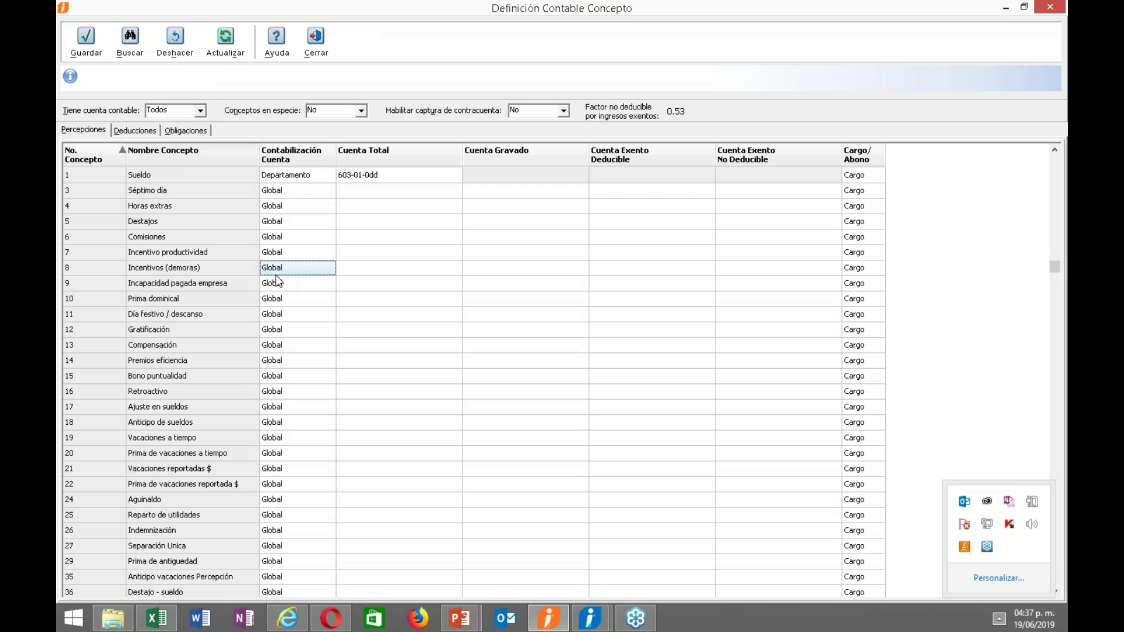
key("Down")
key("Down")
key("Down")
key("Down")
key("Down")
key("Down")
key("Down")
key("Down")
key("Down")
key("Down")
key("Down")
key("Down")
key("Down")
key("Down")
key("Down")
key("Down")
key("Down")
key("Down")
key("Down")
key("Down")
key("Up")
key("Up")
key("Up")
key("Up")
key("Up")
key("Up")
key("Up")
key("Up")
key("Up")
key("Up")
key("Up")
key("Up")
key("Up")
key("Up")
key("Up")
key("Up")
key("Up")
key("Up")
key("Up")
key("Up")
key("Up")
key("Down")
key("Down")
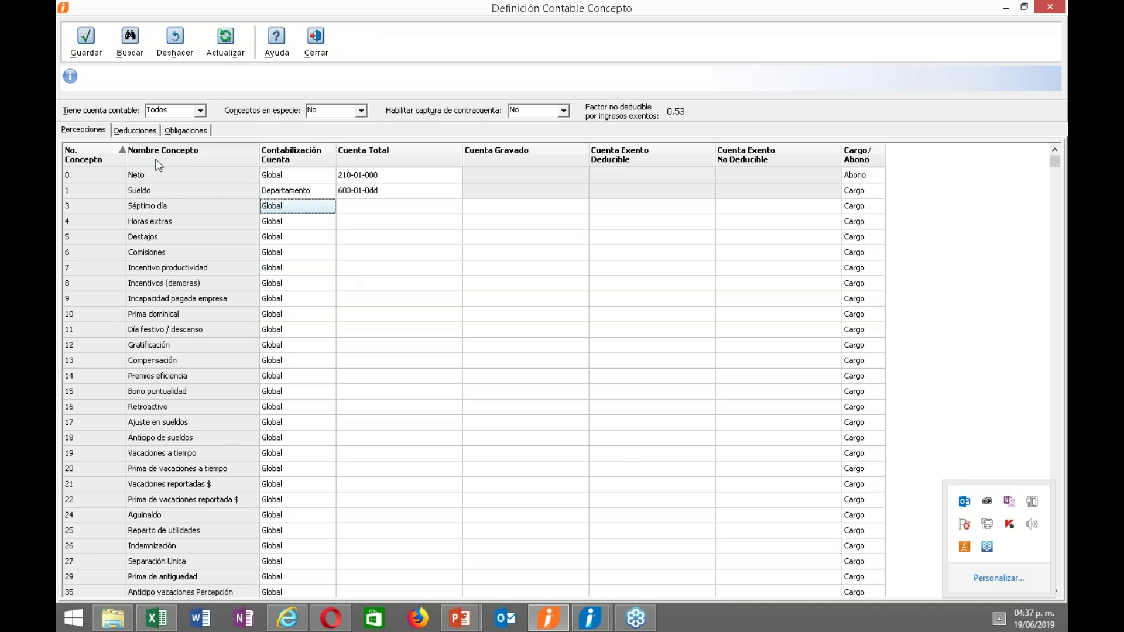
left_click(136, 126)
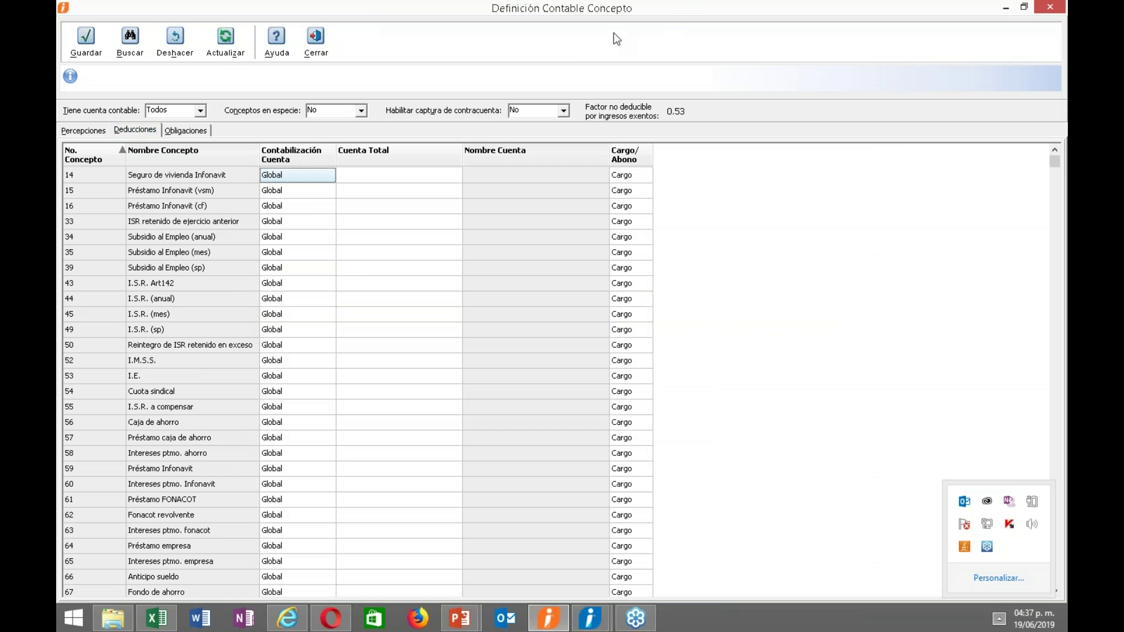
left_click_drag(557, 11, 561, 125)
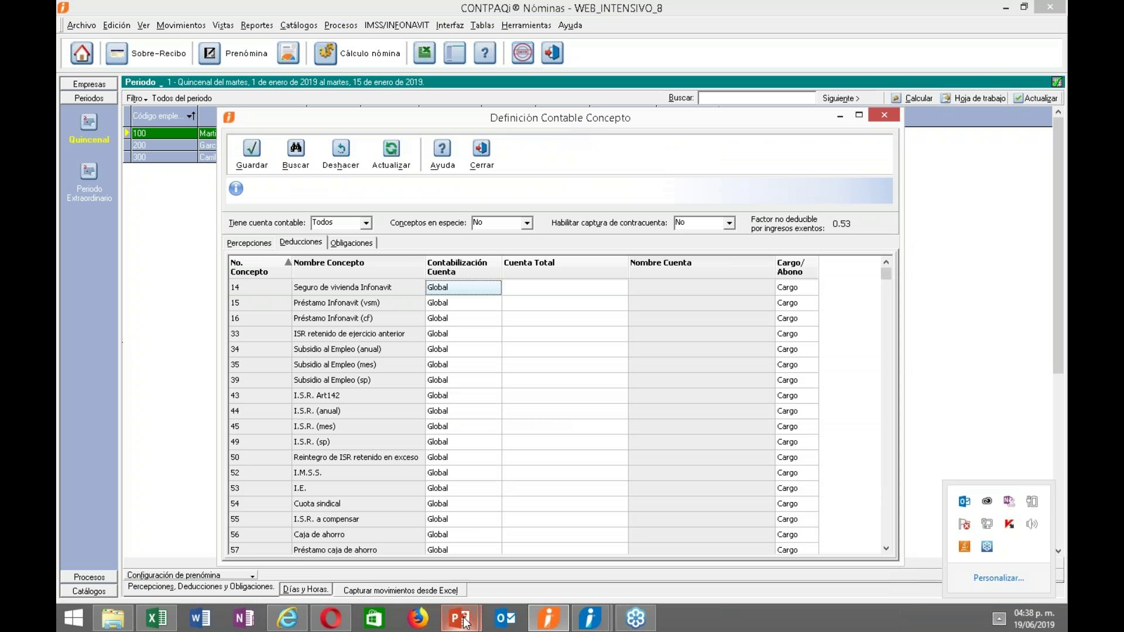
mouse_move(460, 618)
left_click(525, 560)
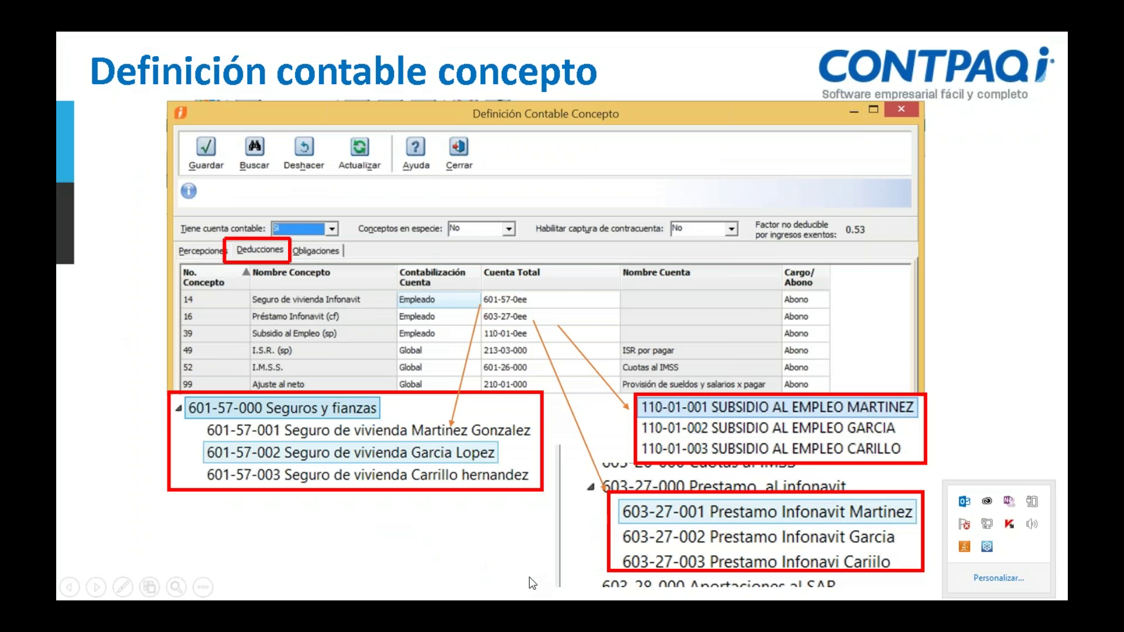
key("alt+Tab")
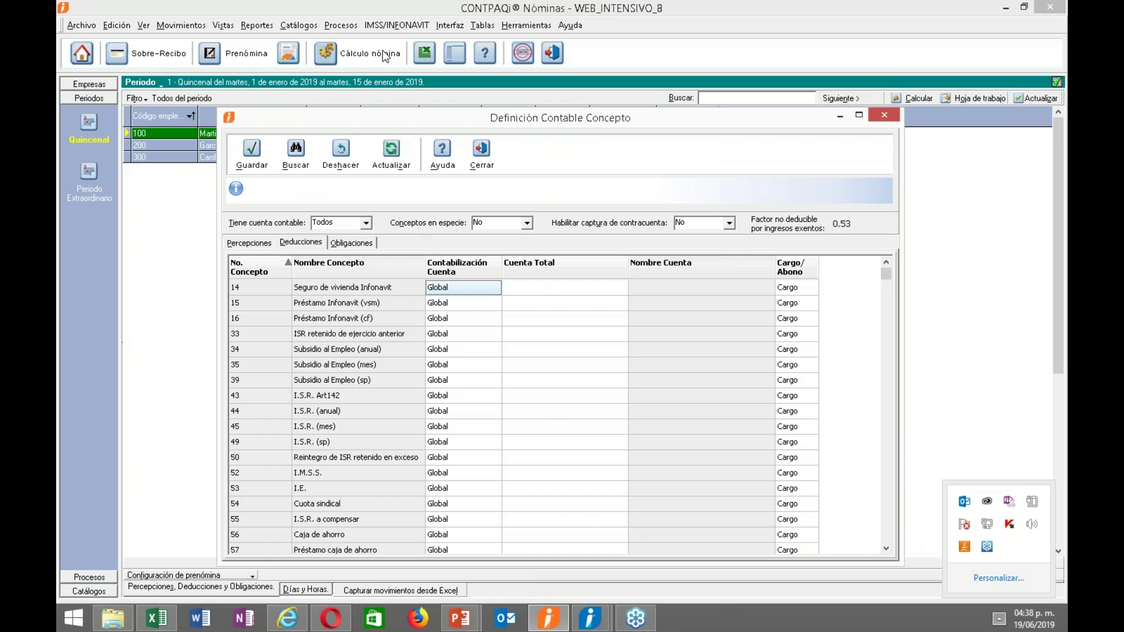
left_click_drag(413, 118, 811, 115)
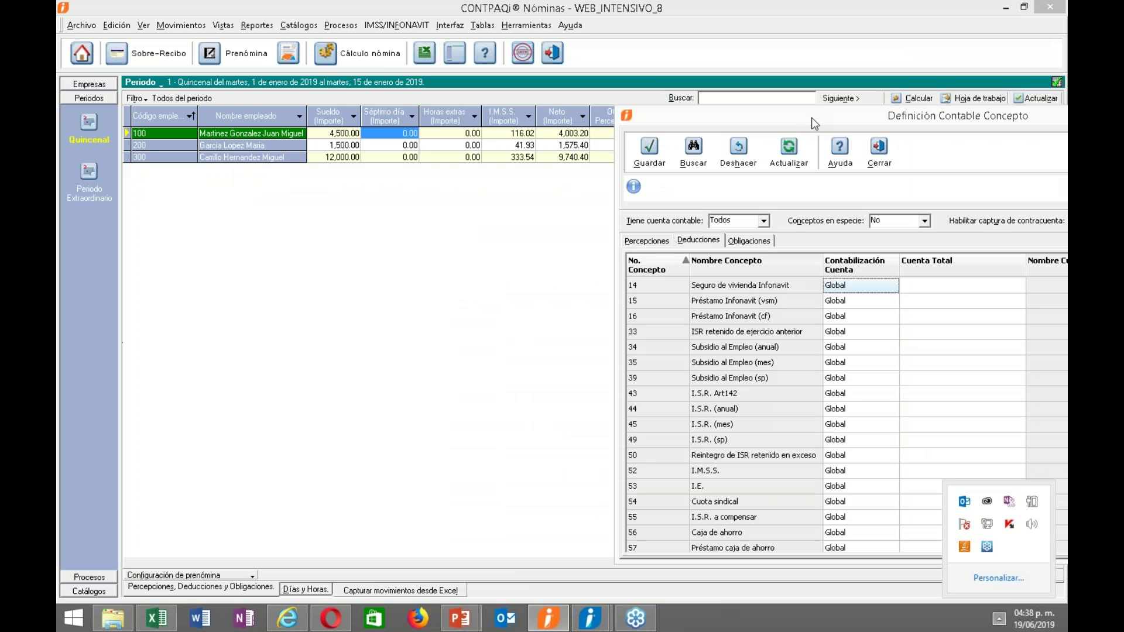
double_click(810, 116)
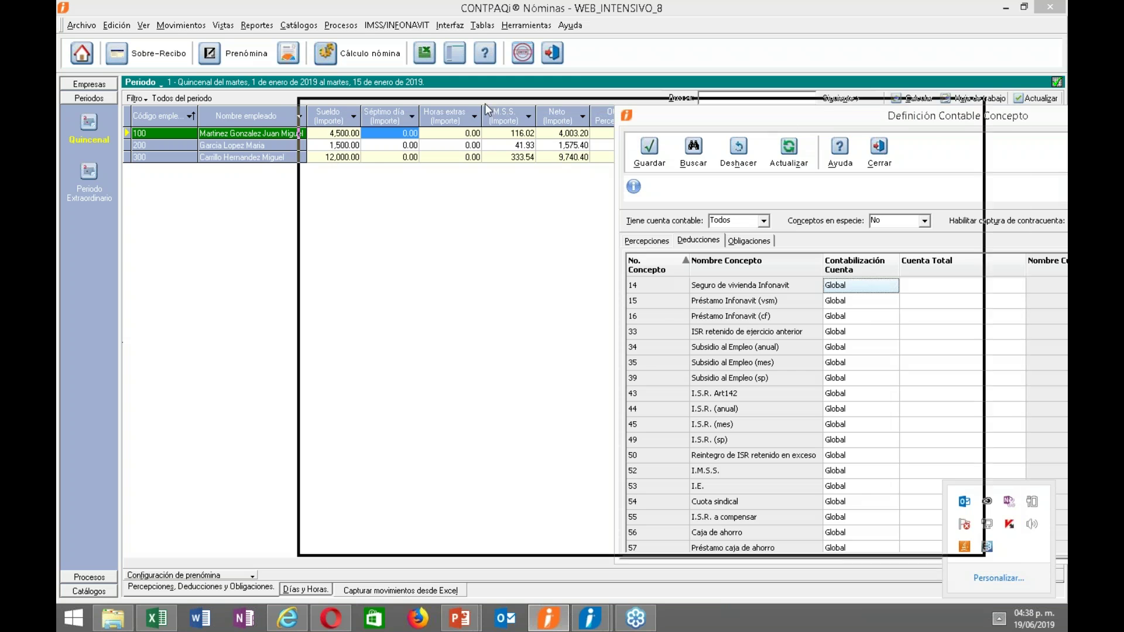
left_click(556, 278)
Map Seguro de vivienda Infonavit (row 14) per Empleado to account 601-57-0ee as Abono.
left_click(560, 273)
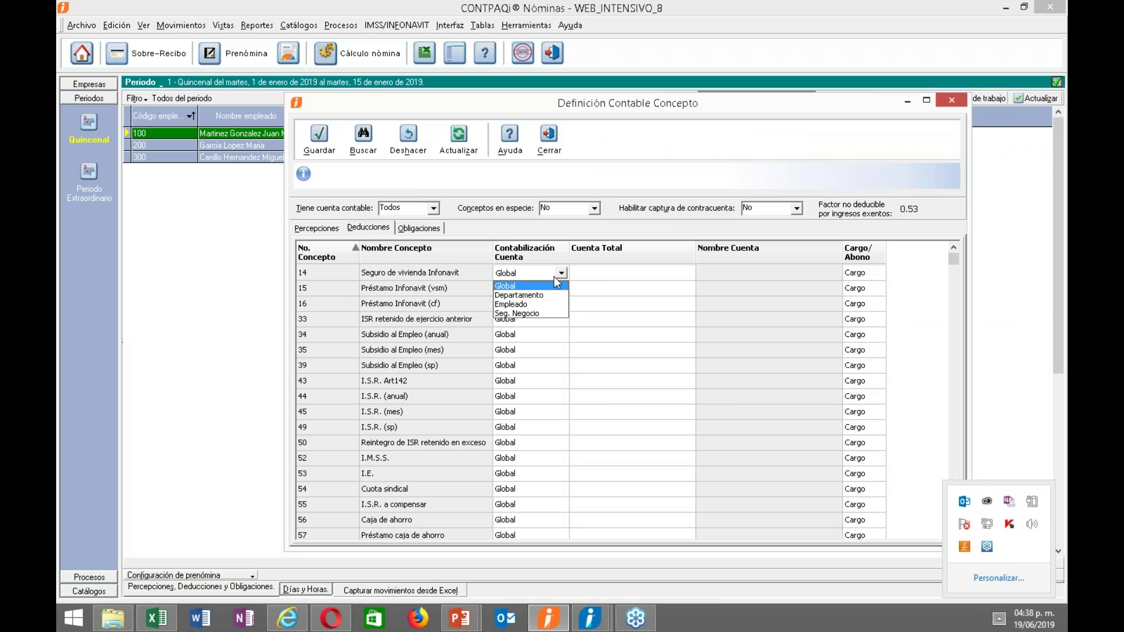
left_click(537, 305)
left_click(593, 279)
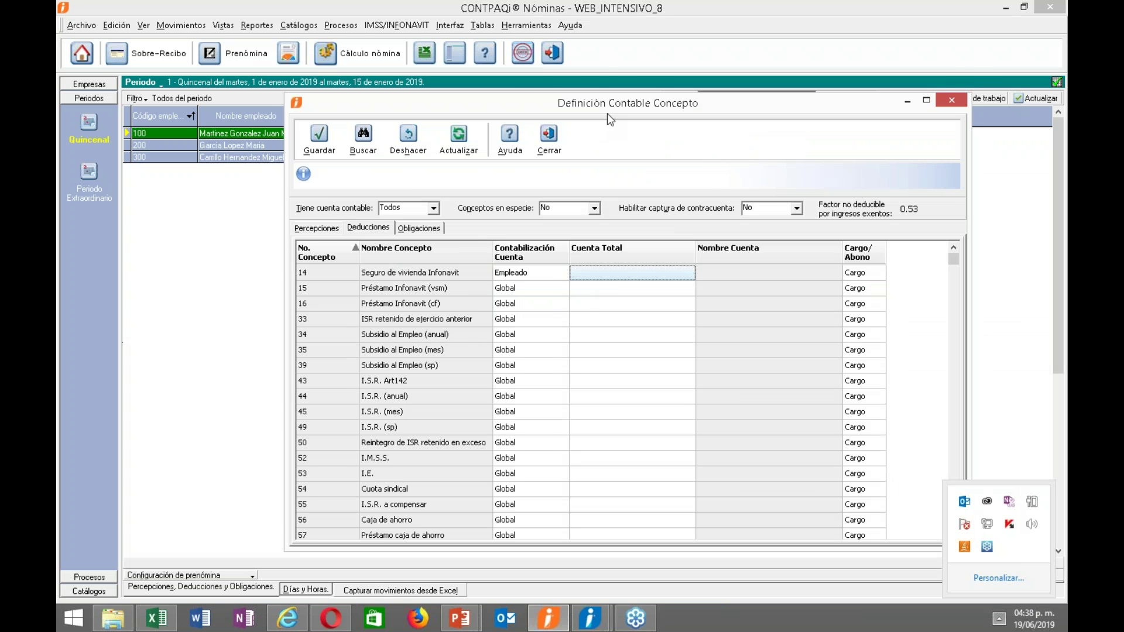
left_click_drag(596, 97, 578, 64)
left_click(608, 239)
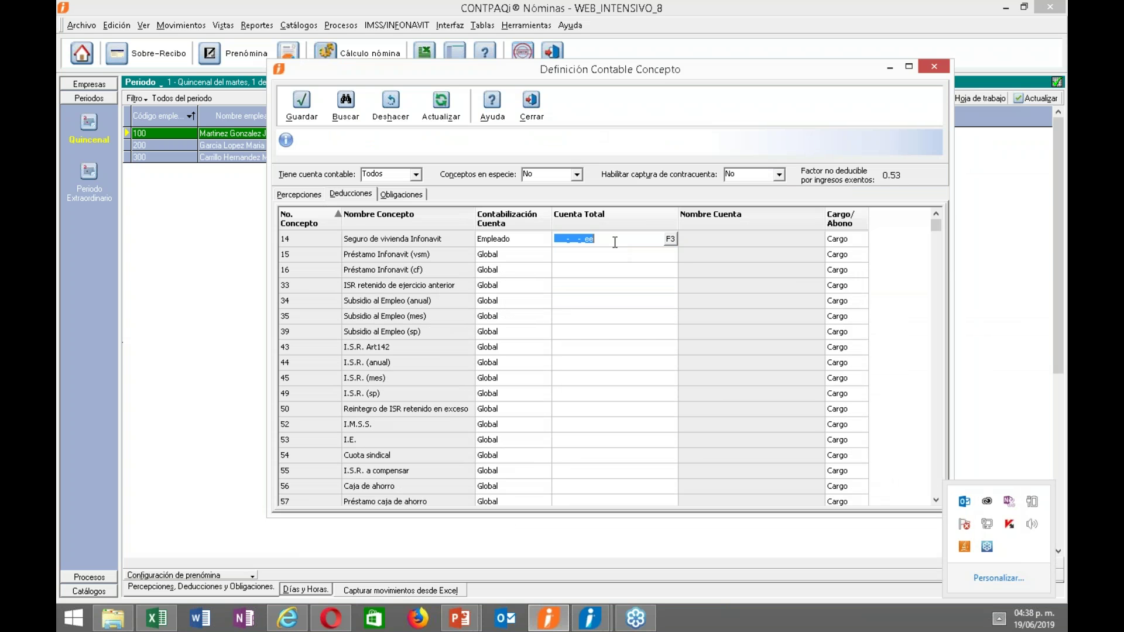
left_click(671, 240)
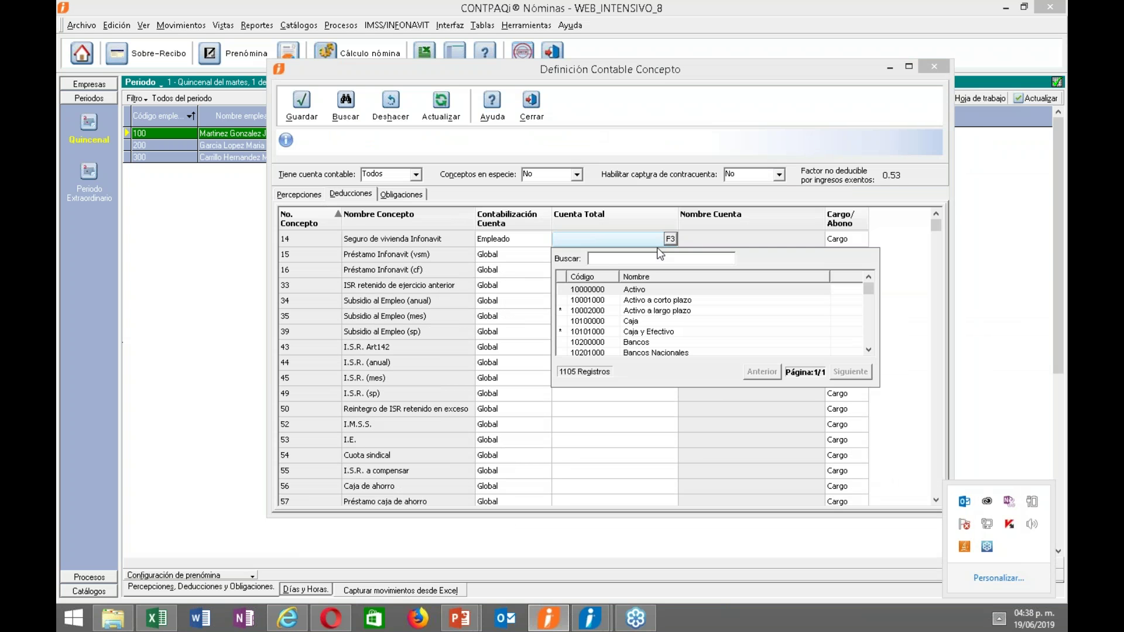
type("se")
type("u")
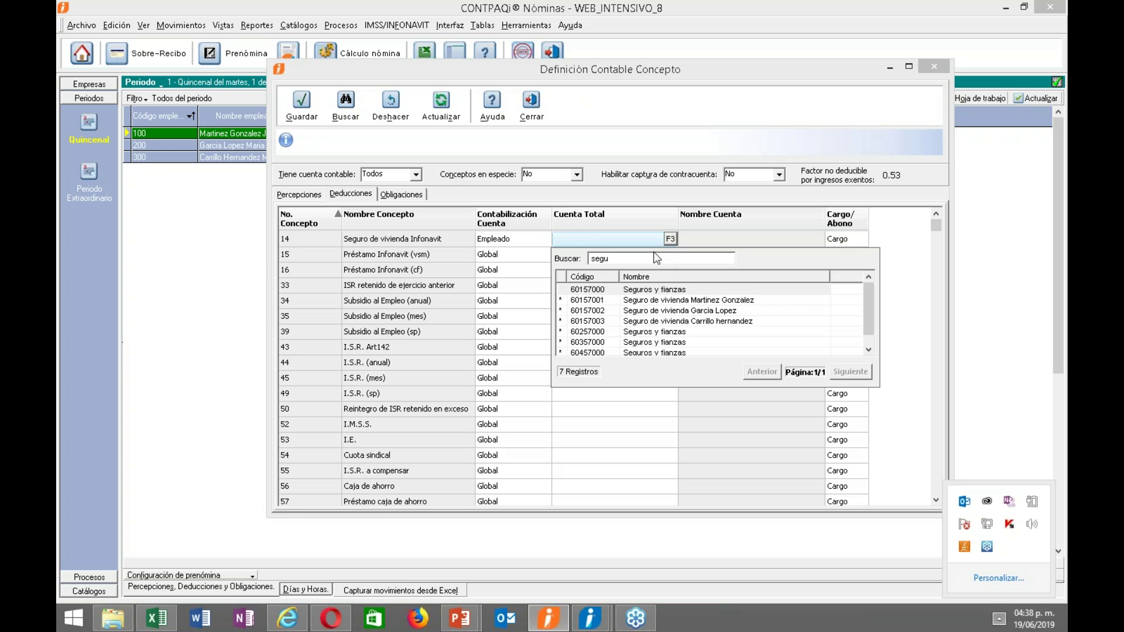
double_click(628, 301)
left_click(843, 238)
left_click(860, 239)
left_click(843, 262)
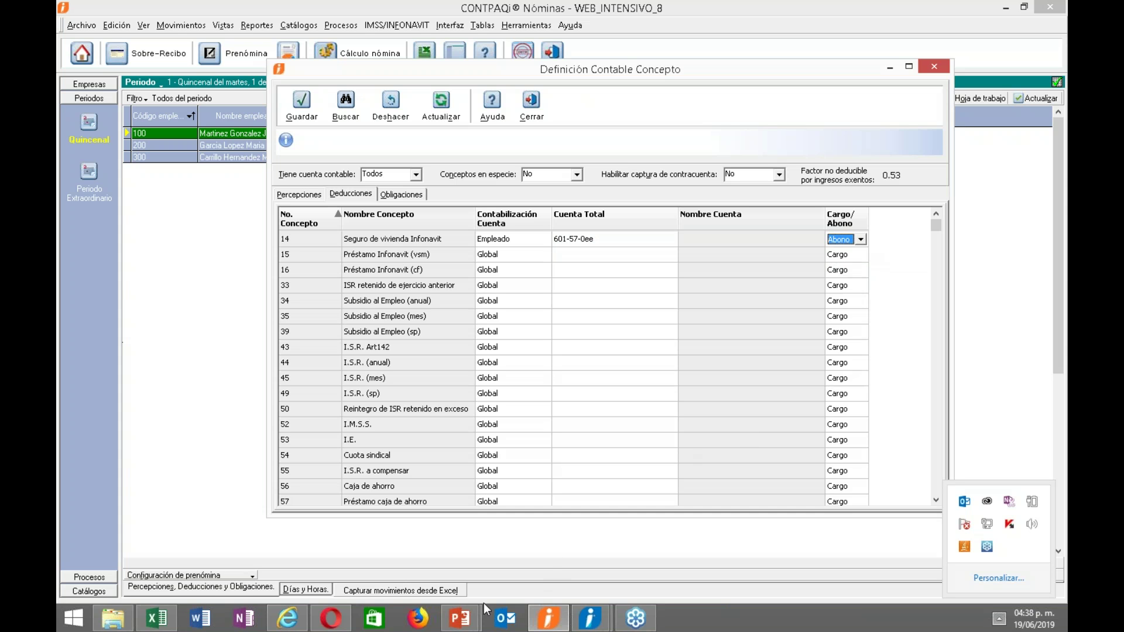
Using the reference slide, map Préstamo Infonavit (vsm) per Empleado to 603-27-0ee as Abono.
left_click(460, 618)
left_click(501, 557)
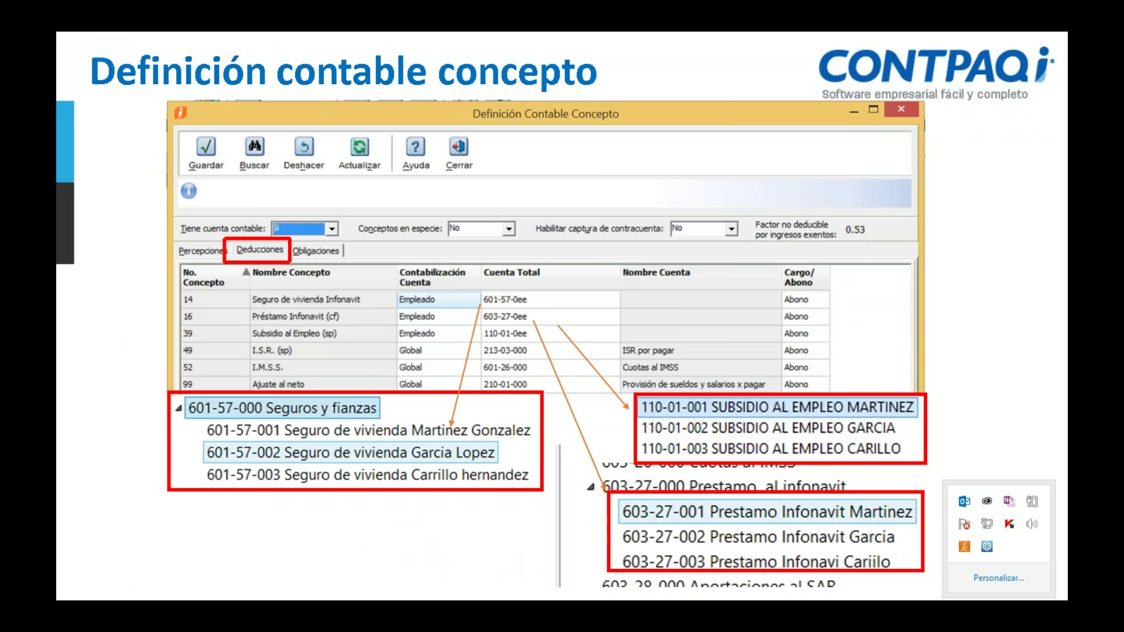
key("alt+Tab")
left_click(484, 260)
left_click(543, 254)
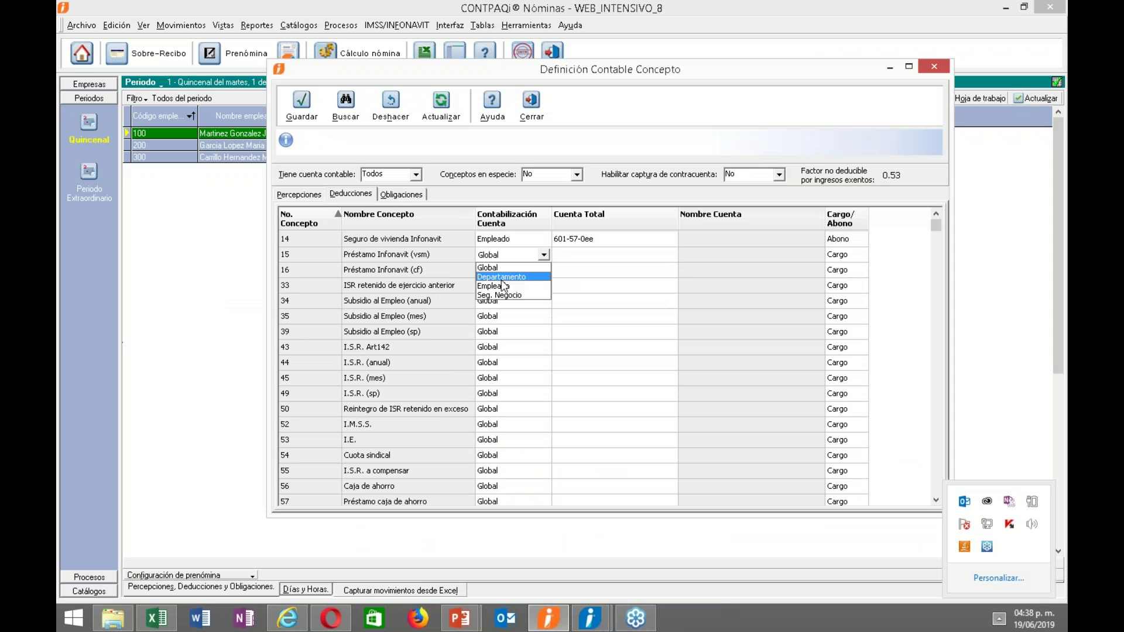
left_click(502, 286)
left_click(589, 256)
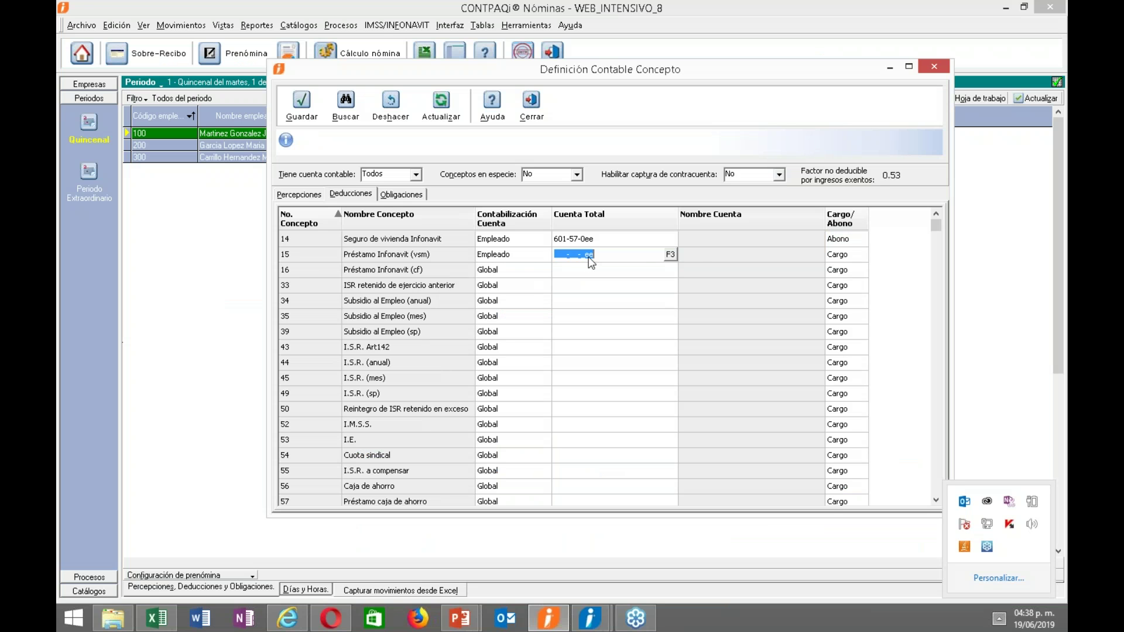
left_click(670, 254)
type("pres")
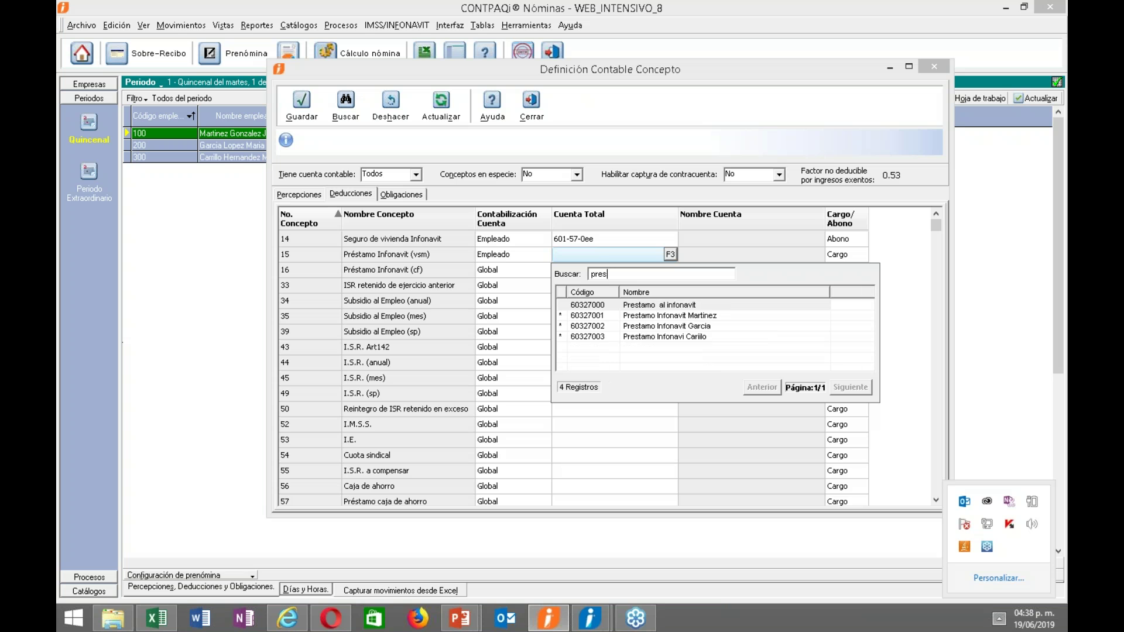
double_click(631, 317)
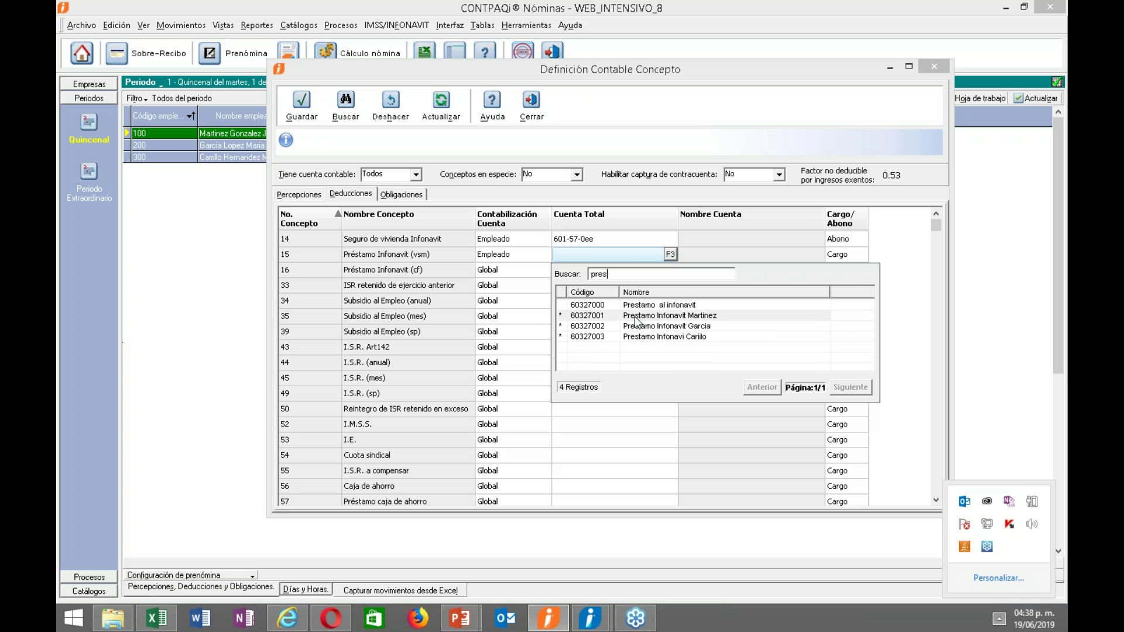
left_click(838, 257)
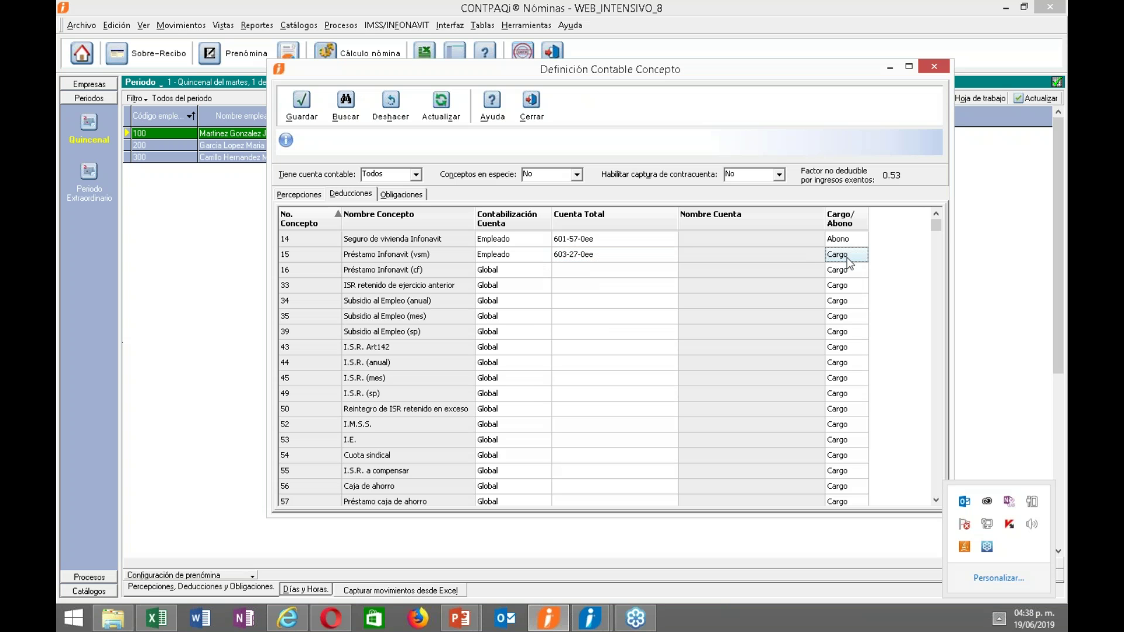
left_click(849, 275)
key("Tab")
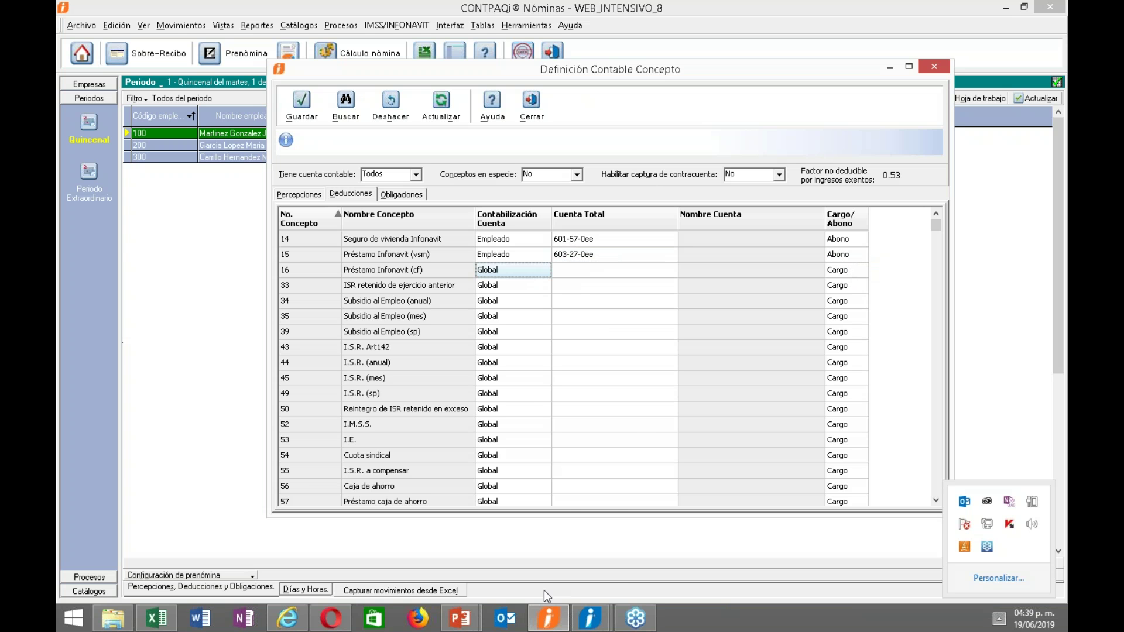
left_click(461, 623)
left_click(501, 554)
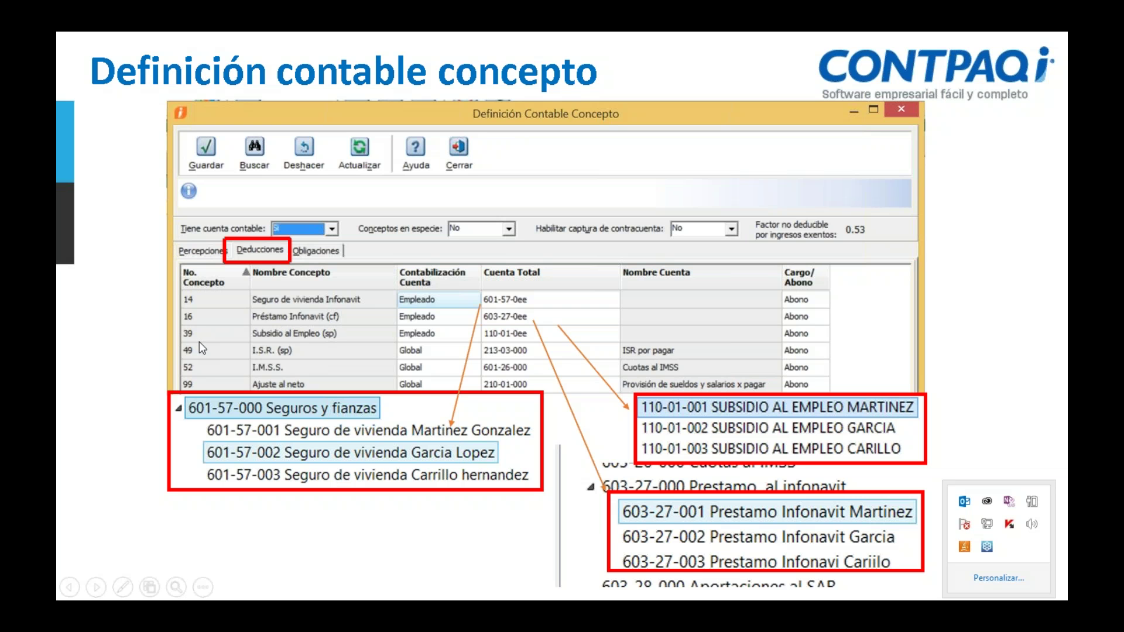
Map Préstamo Infonavit (cf) per Empleado to subsidy account 110-01-0ee as Abono.
key("alt+Tab")
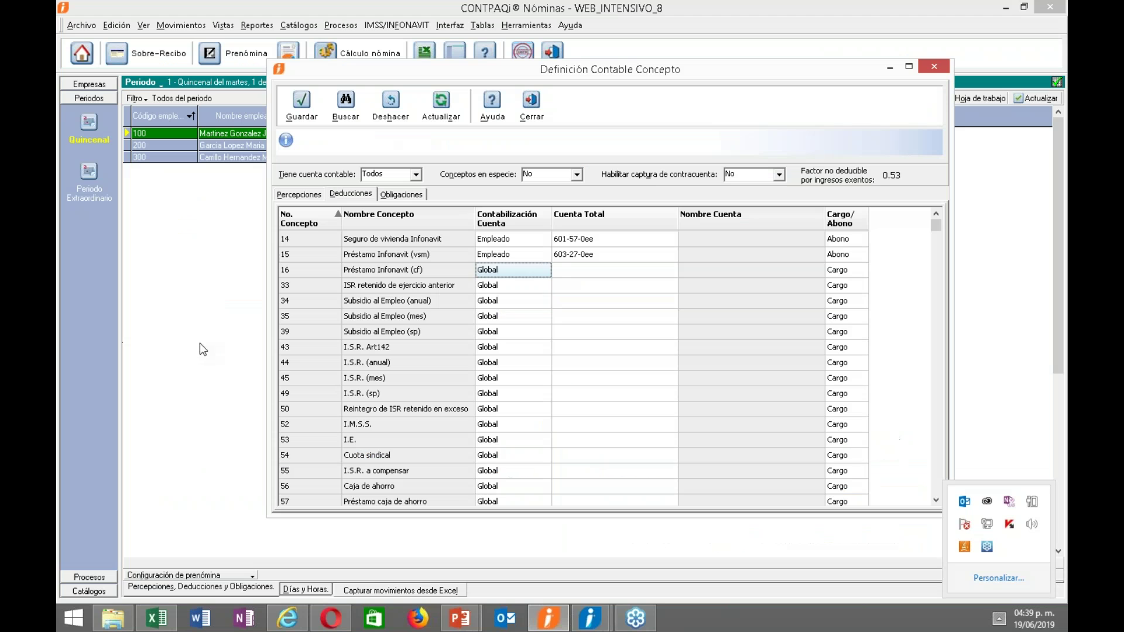
left_click(546, 272)
left_click(543, 270)
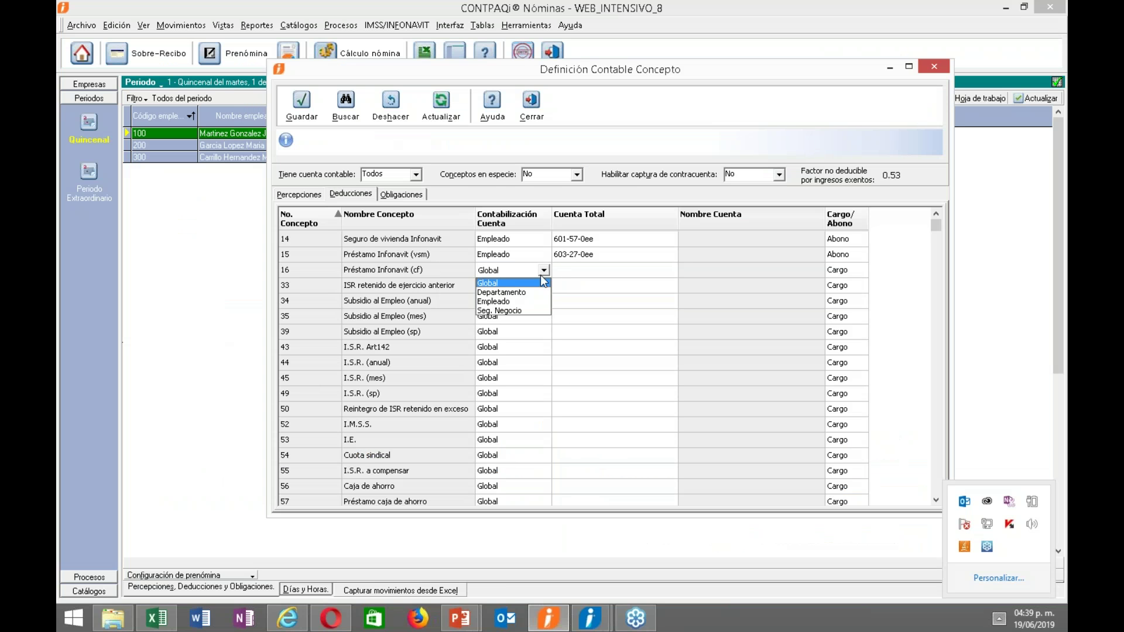
left_click(518, 301)
left_click(585, 270)
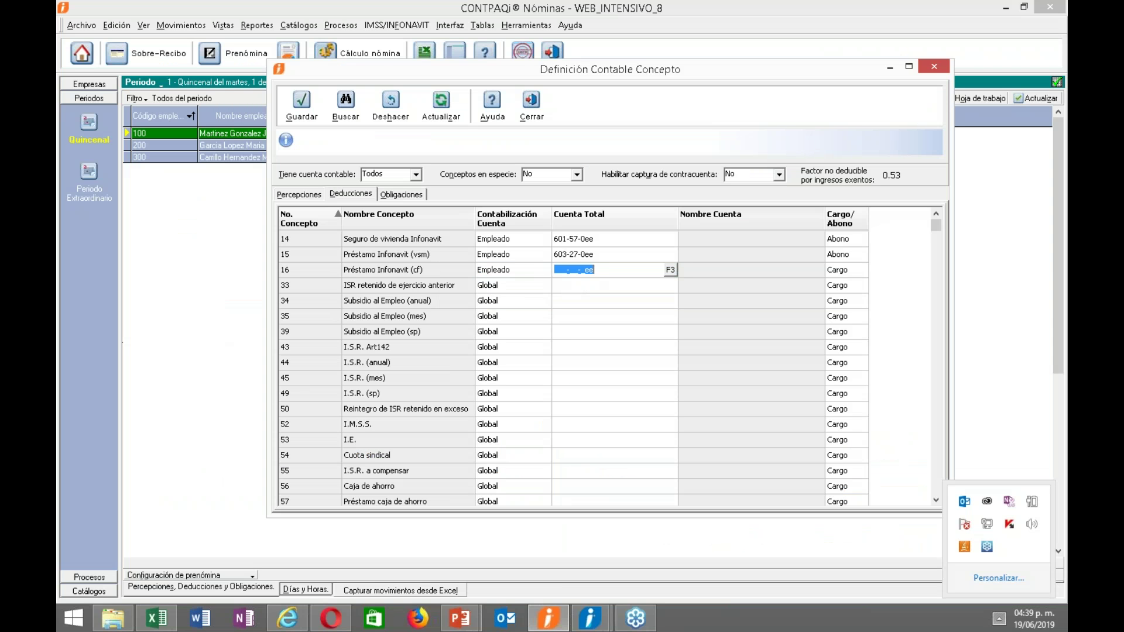
left_click(671, 270)
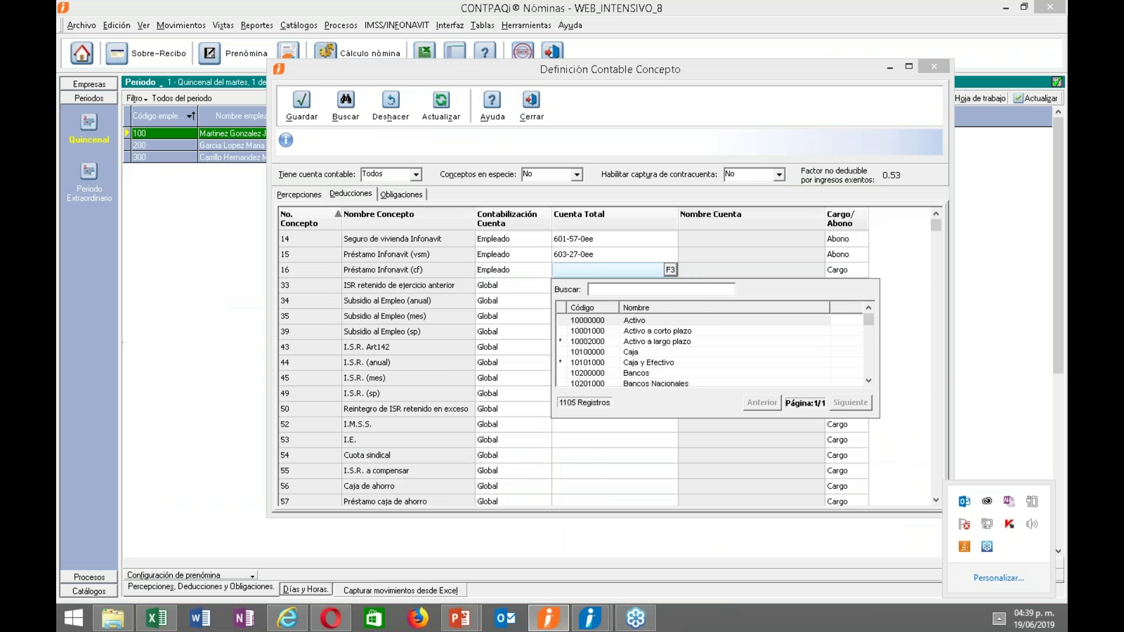
type("sub")
double_click(620, 343)
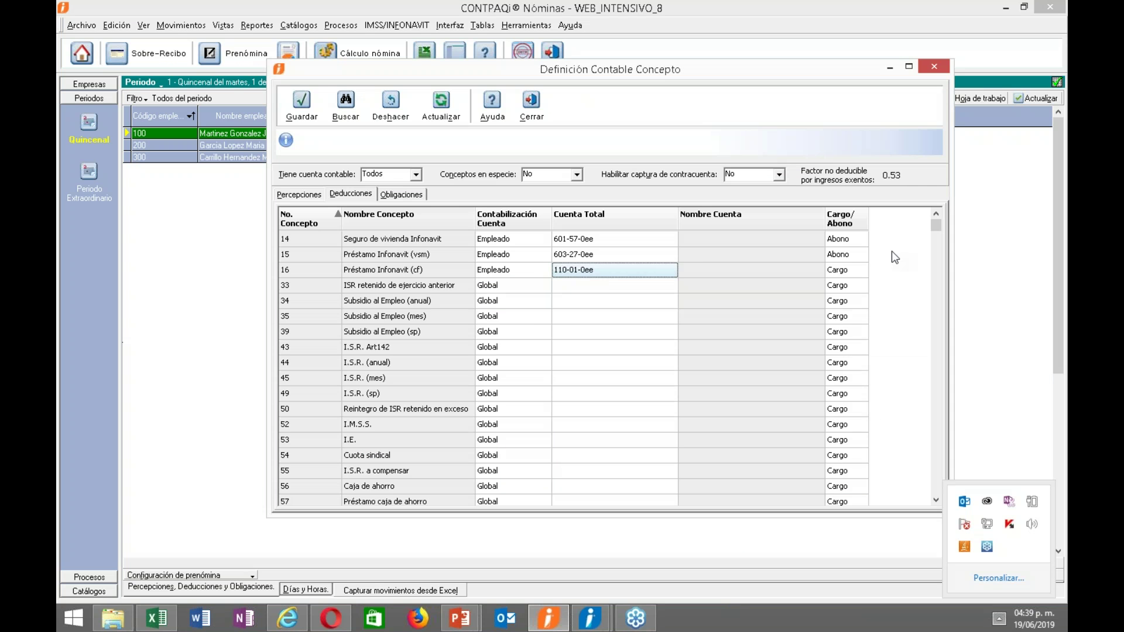
left_click(862, 270)
left_click(861, 270)
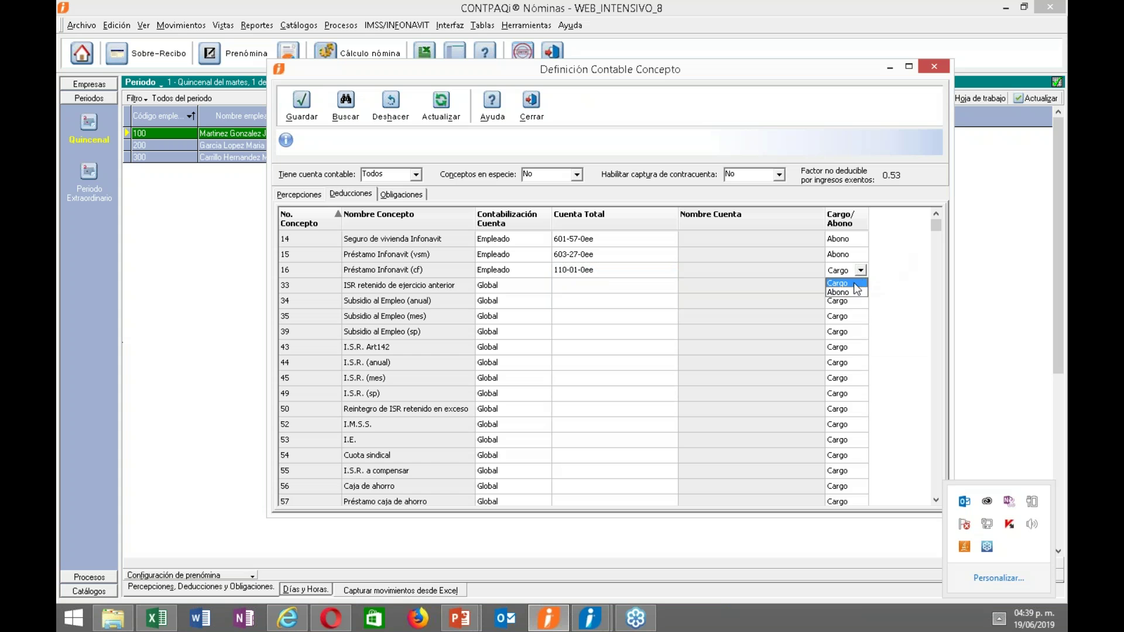
left_click(853, 293)
left_click(508, 283)
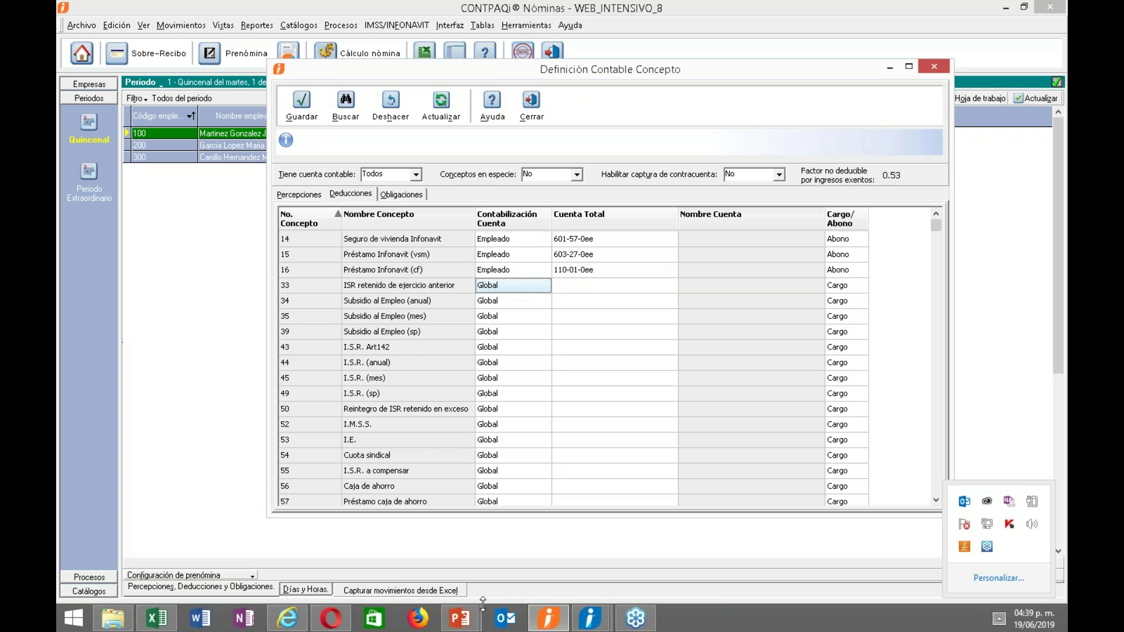
Checking the reference slide, assign I.S.R. (sp) to 213-03-000 ISR por pagar as Abono.
mouse_move(460, 625)
left_click(539, 541)
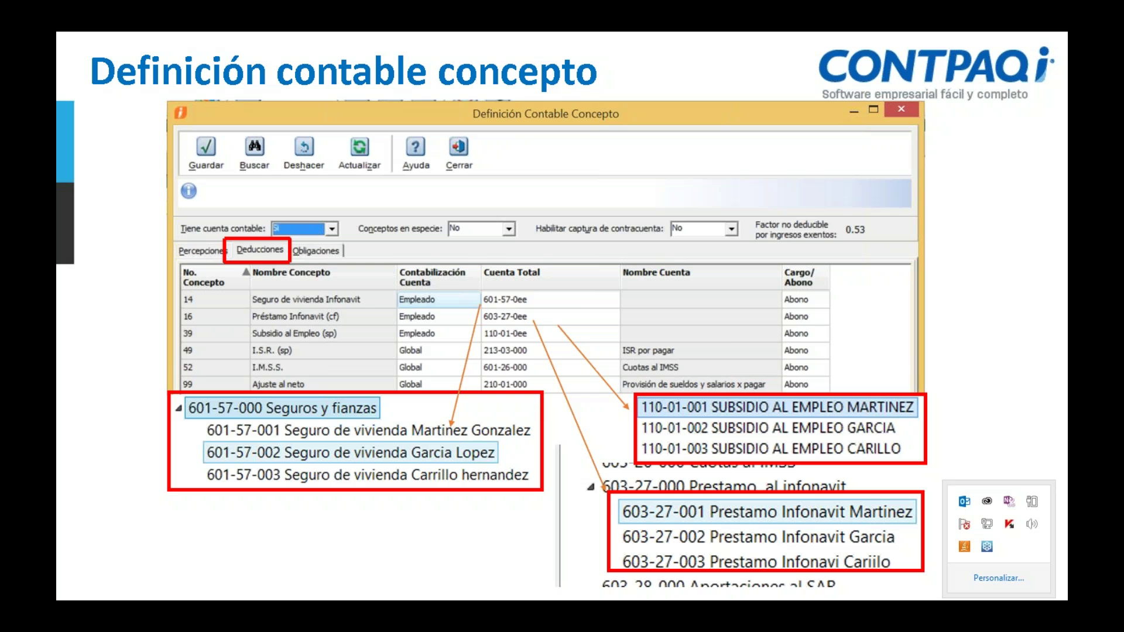
key("alt+Tab")
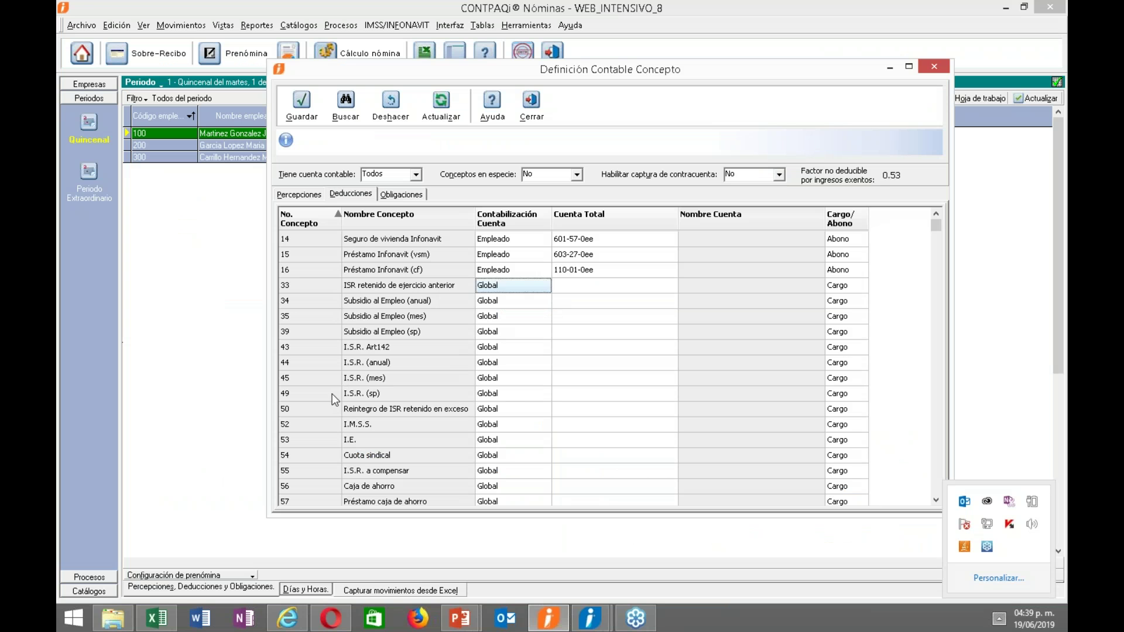
left_click(524, 394)
left_click(572, 398)
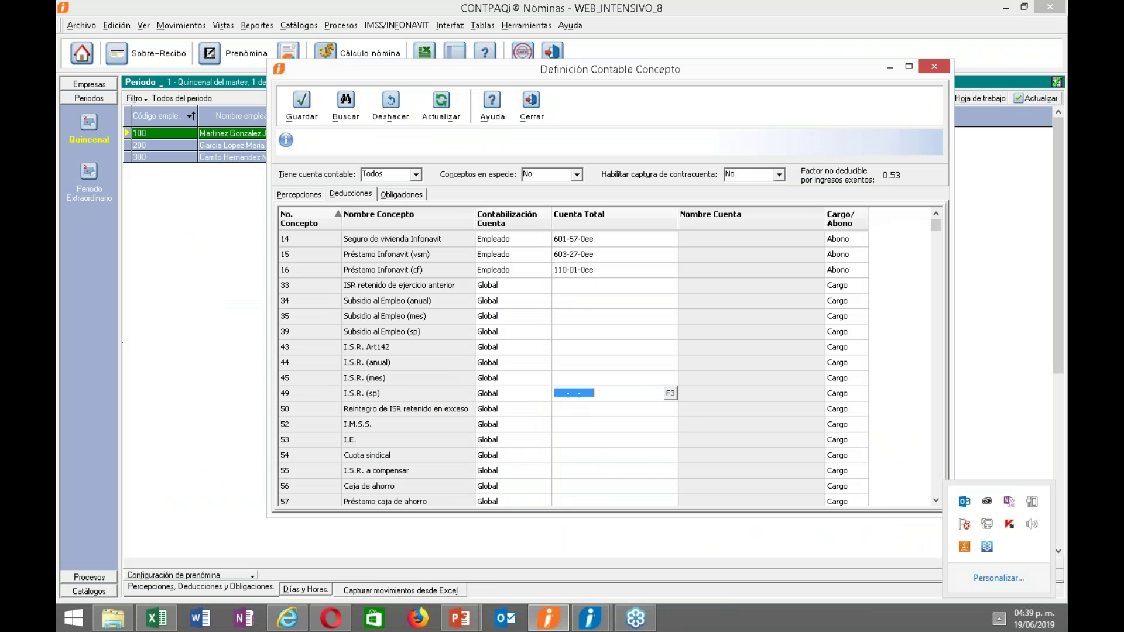
left_click(671, 394)
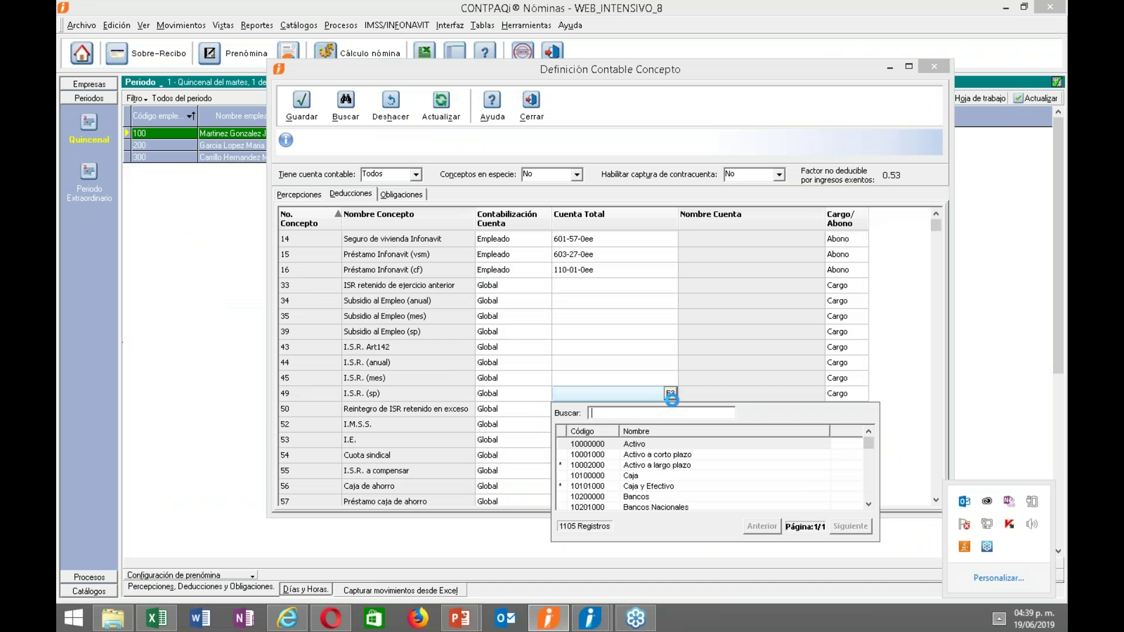
type("isr")
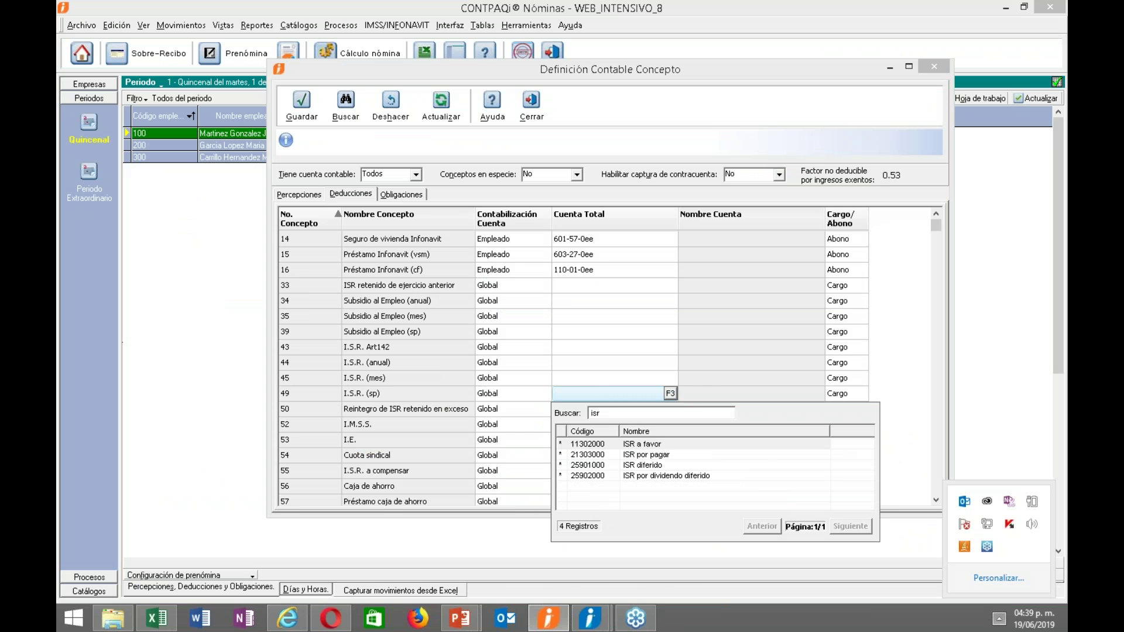
double_click(655, 456)
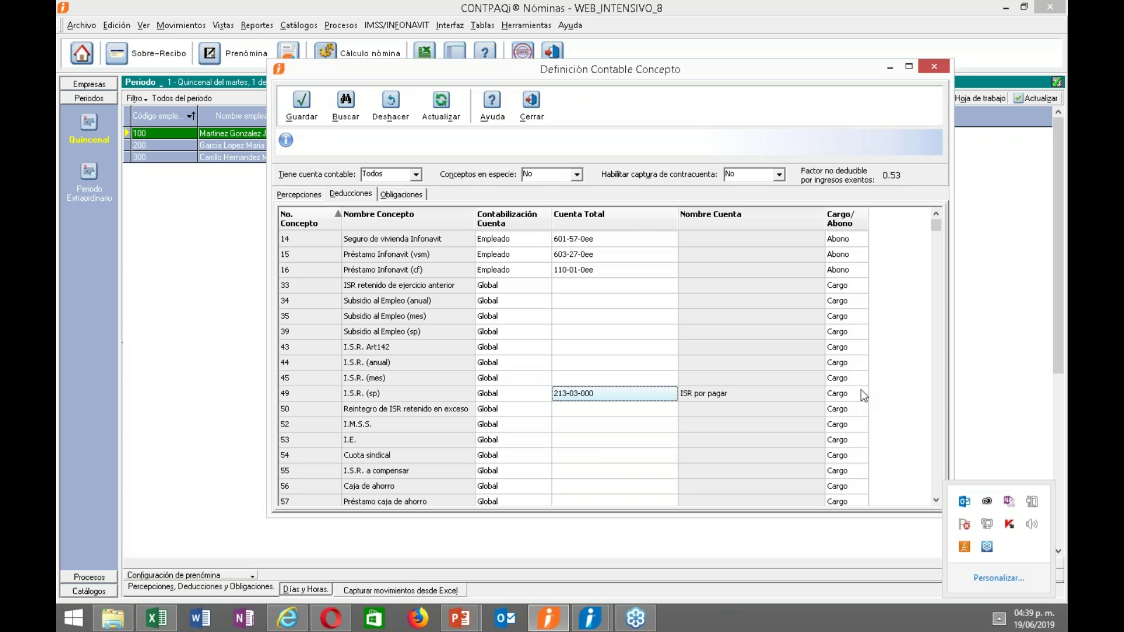
left_click(860, 394)
left_click(837, 415)
left_click(459, 618)
left_click(581, 557)
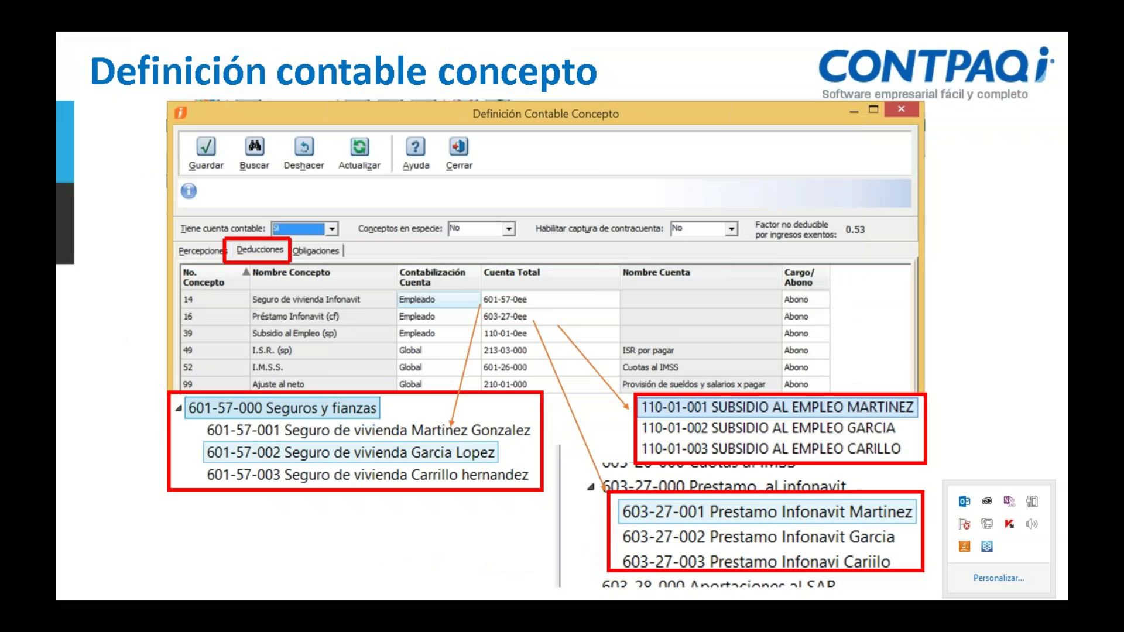
key("alt+Tab")
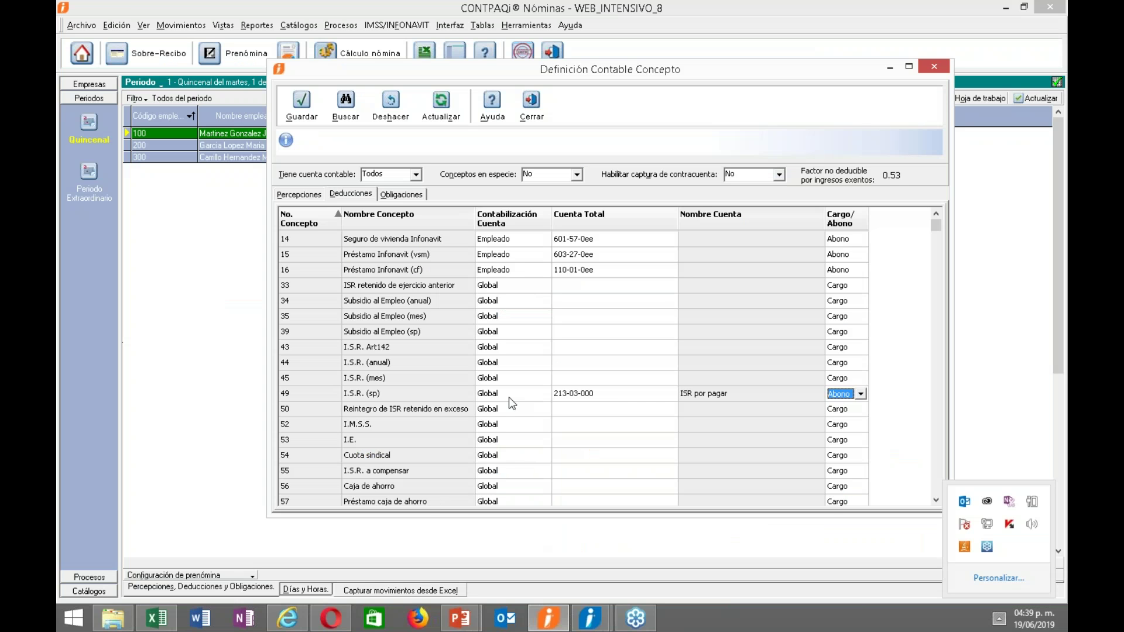
Open the account lookup for I.M.S.S. and check the mapping slide for its account.
left_click(578, 423)
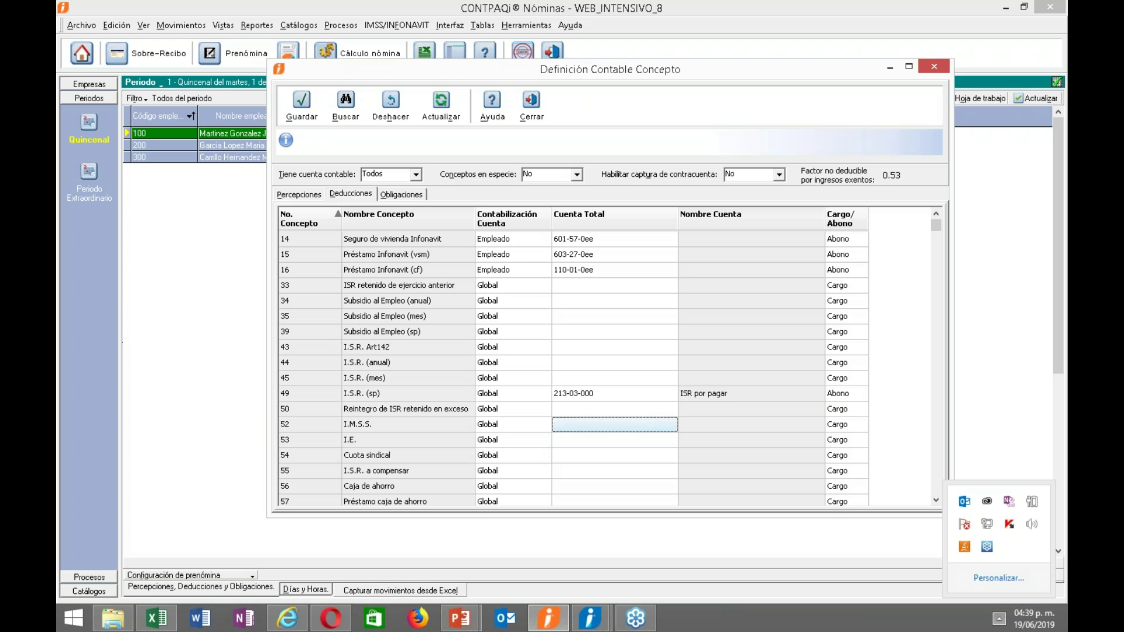
left_click(671, 423)
type("im")
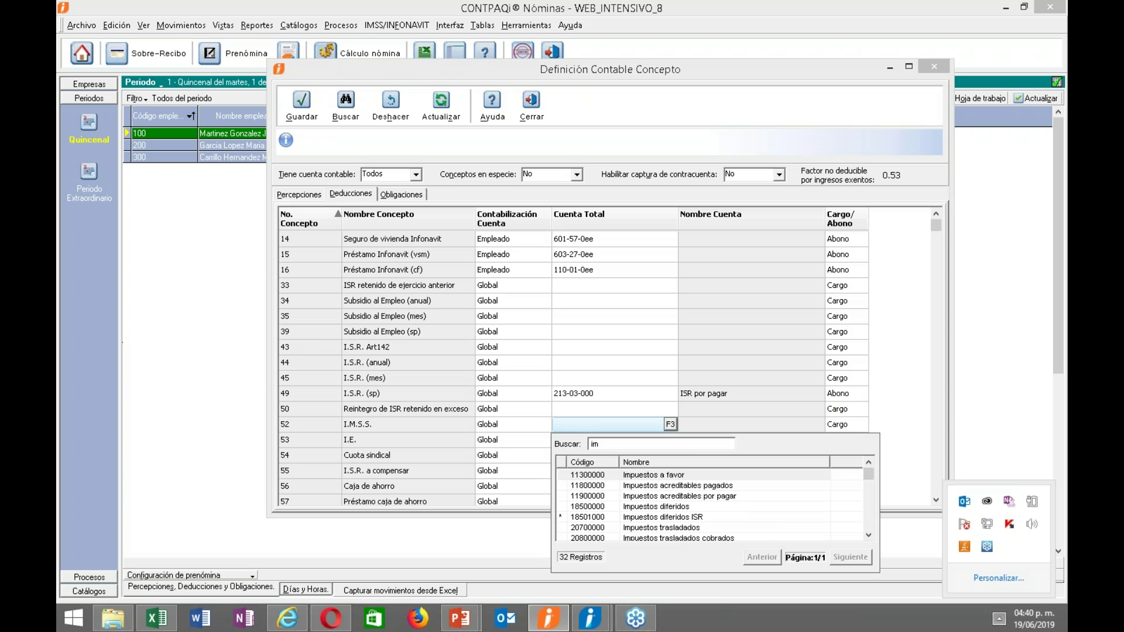
key("BackSpace")
type("s")
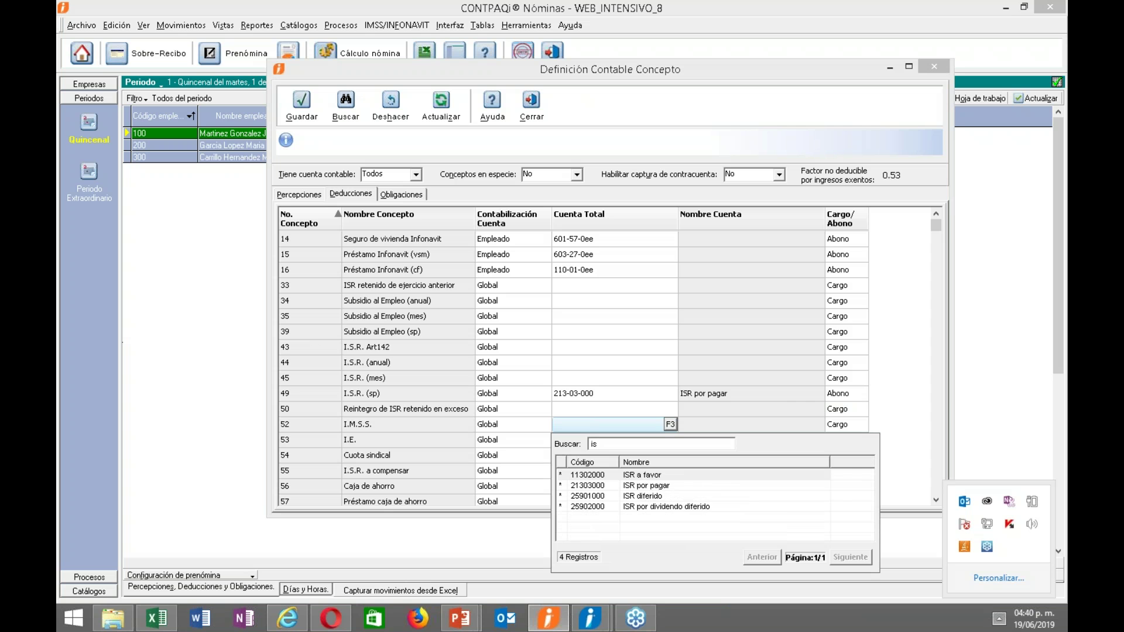
key("BackSpace")
key("BackSpace")
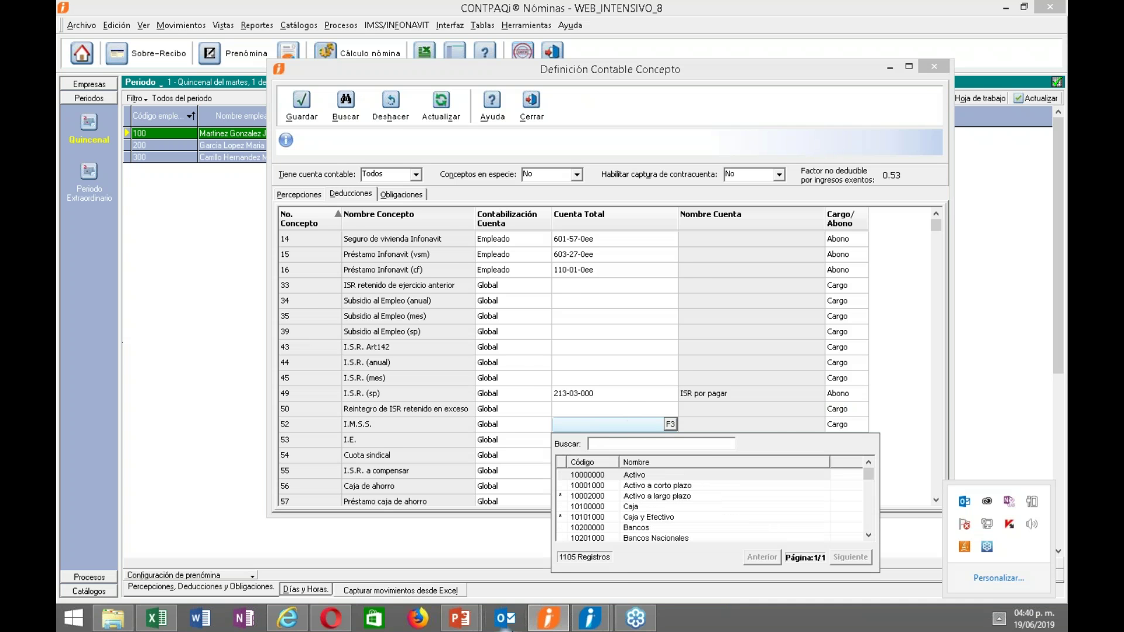
mouse_move(460, 618)
left_click(561, 557)
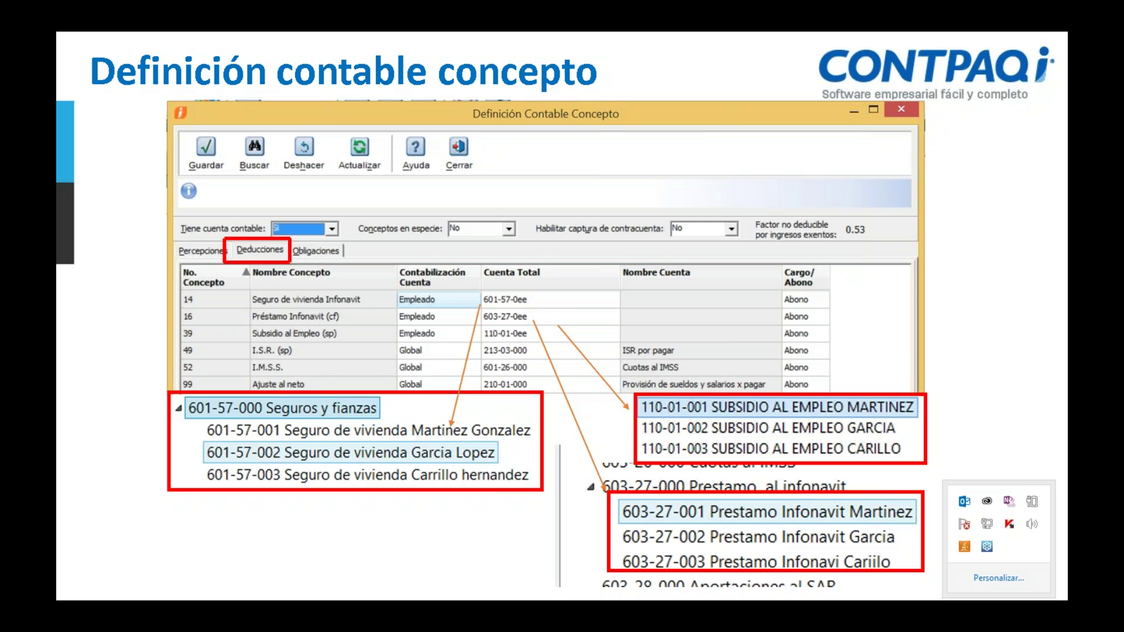
key("alt+Tab")
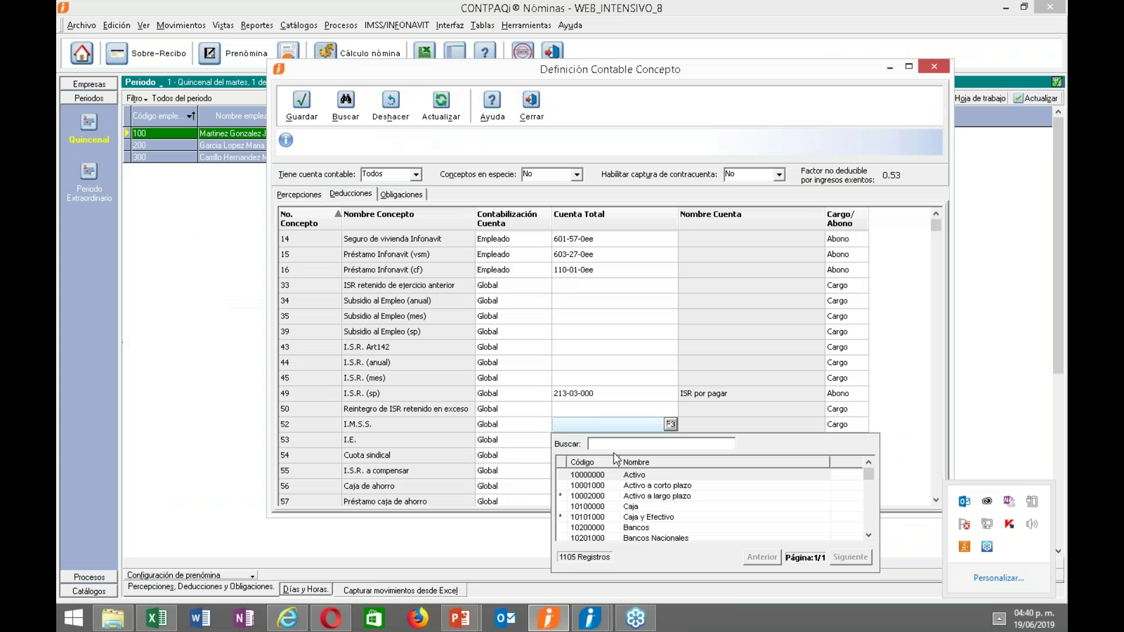
Assign I.M.S.S. account 601-26-000 Cuotas al IMSS via a 60126 search, set as Abono.
type("60")
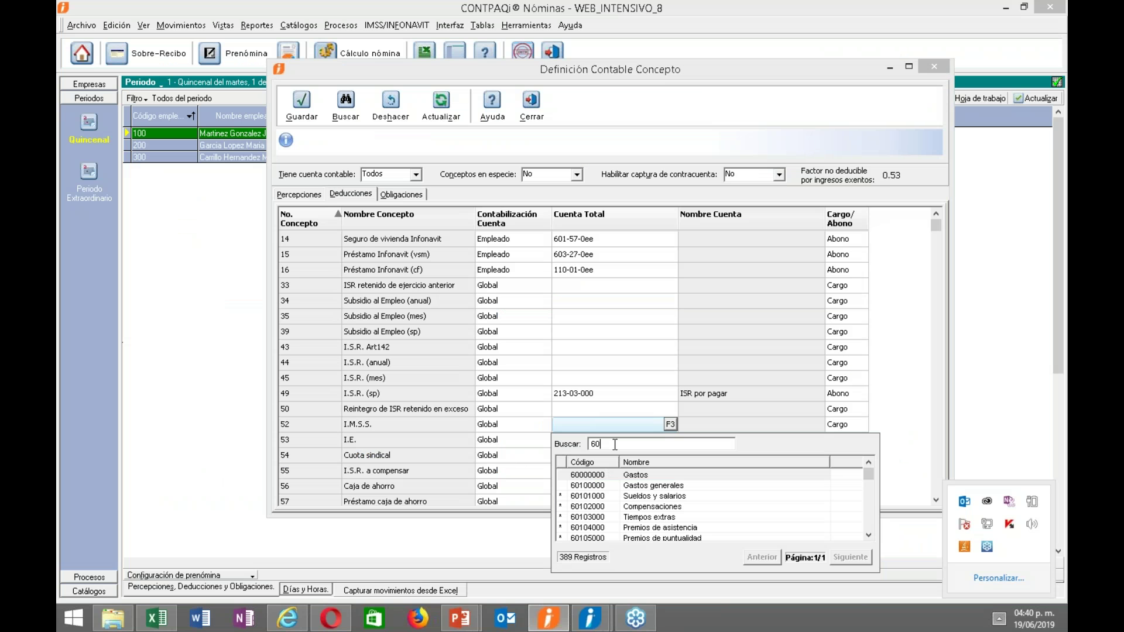
type("126")
double_click(610, 473)
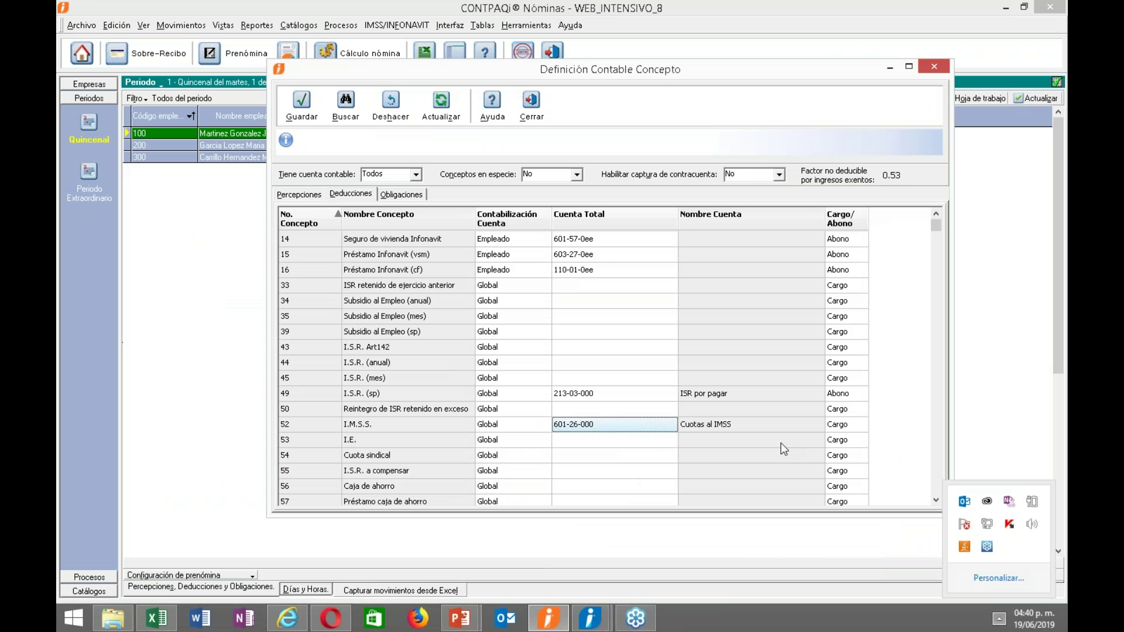
left_click(859, 427)
left_click(860, 427)
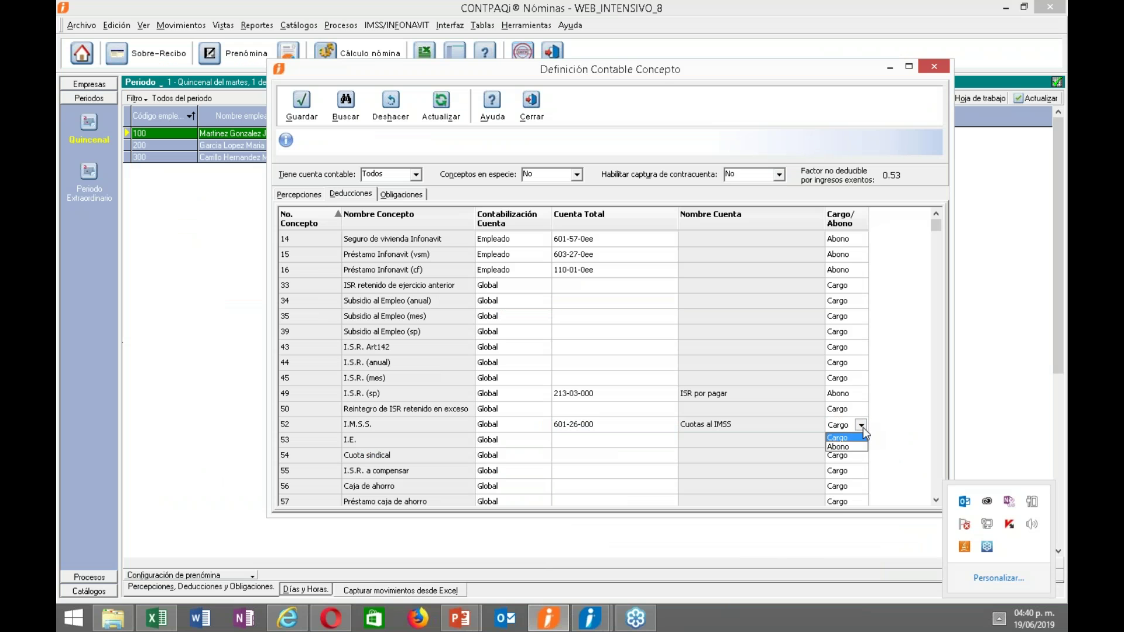
left_click(861, 425)
left_click(849, 448)
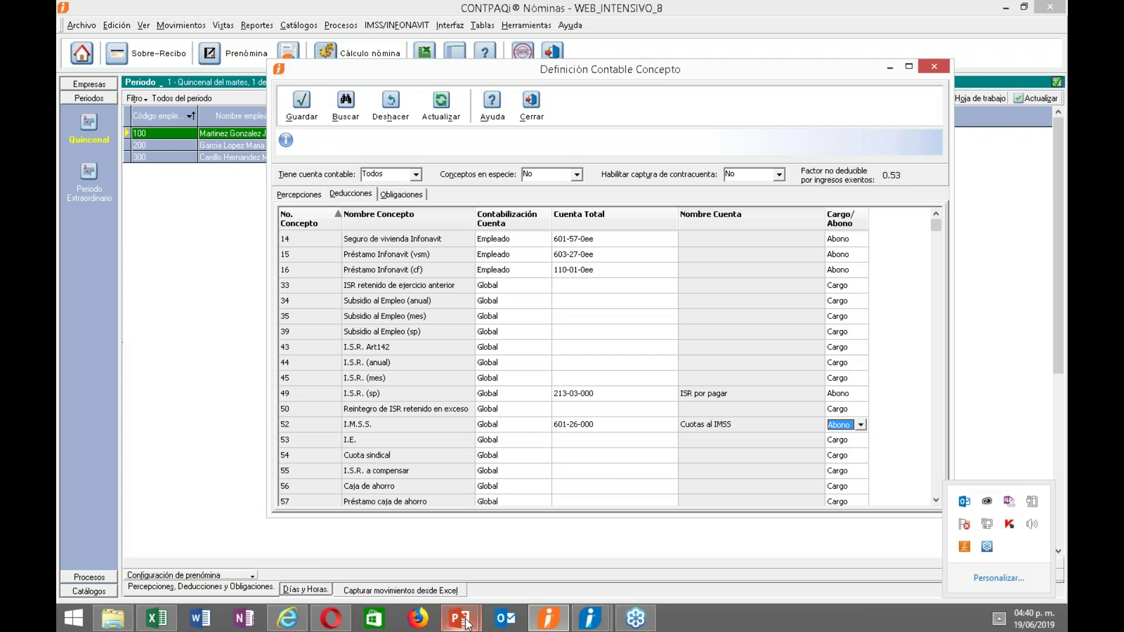
left_click(525, 546)
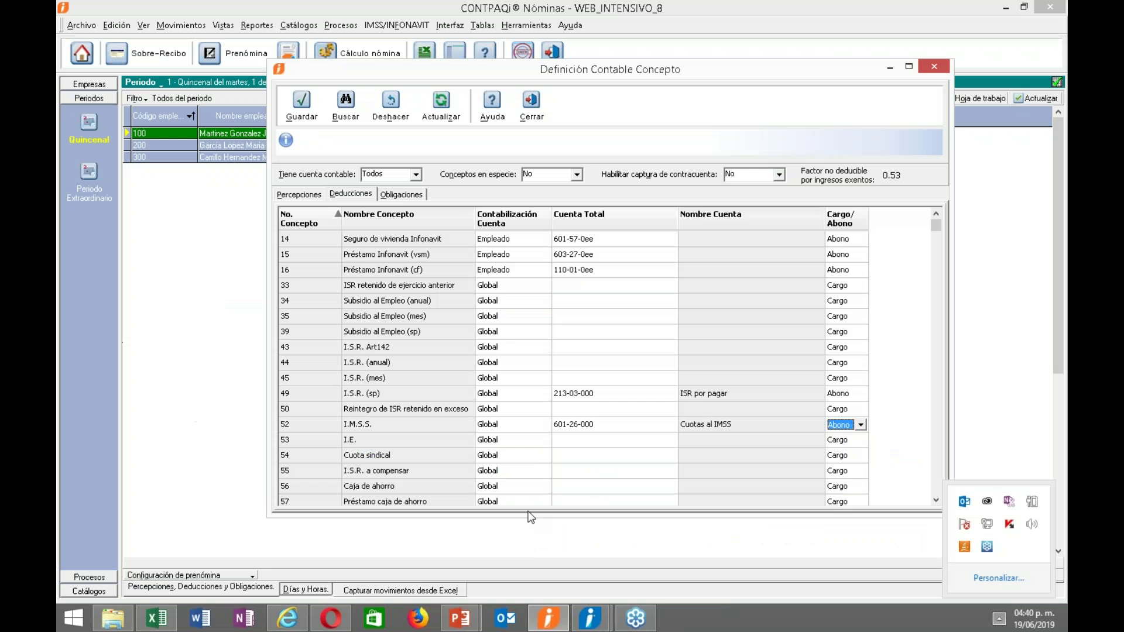
Assign account 210-01-000 Provisión de sueldos y salarios x pagar to Ajuste al neto via a 'provi' search.
left_click(935, 499)
left_click_drag(938, 501, 938, 504)
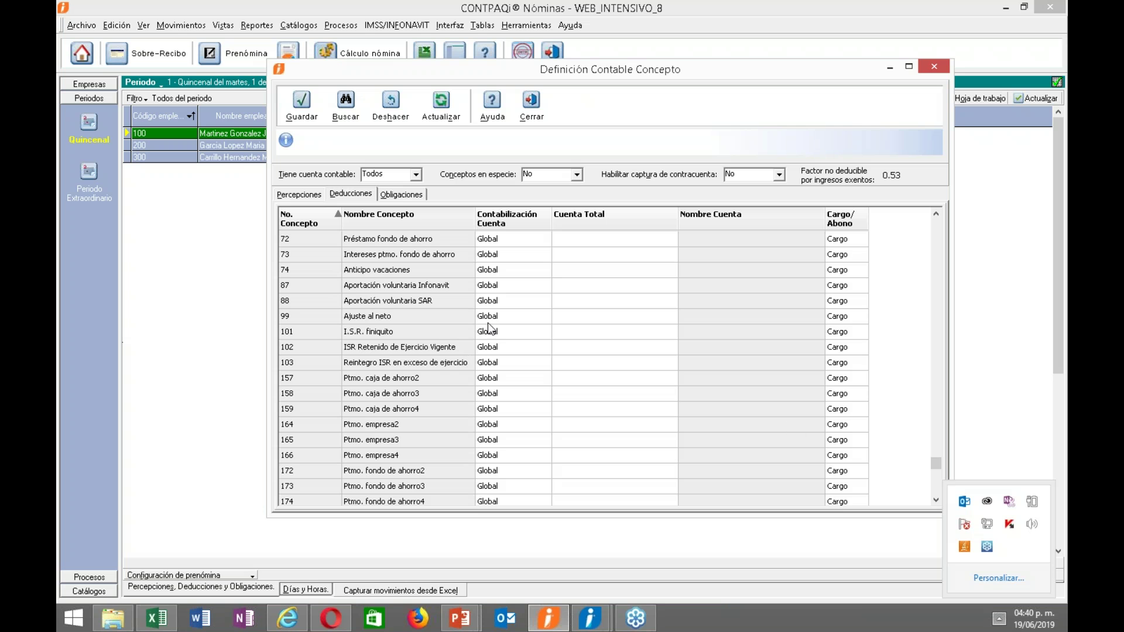
left_click(566, 323)
left_click(609, 319)
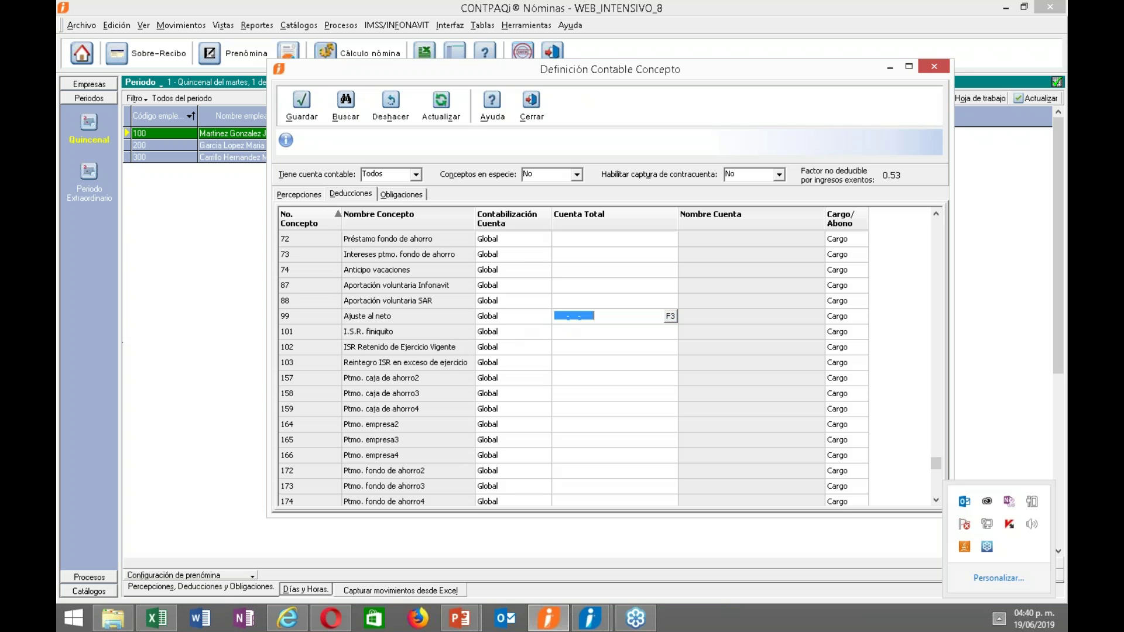
left_click(673, 318)
type("p")
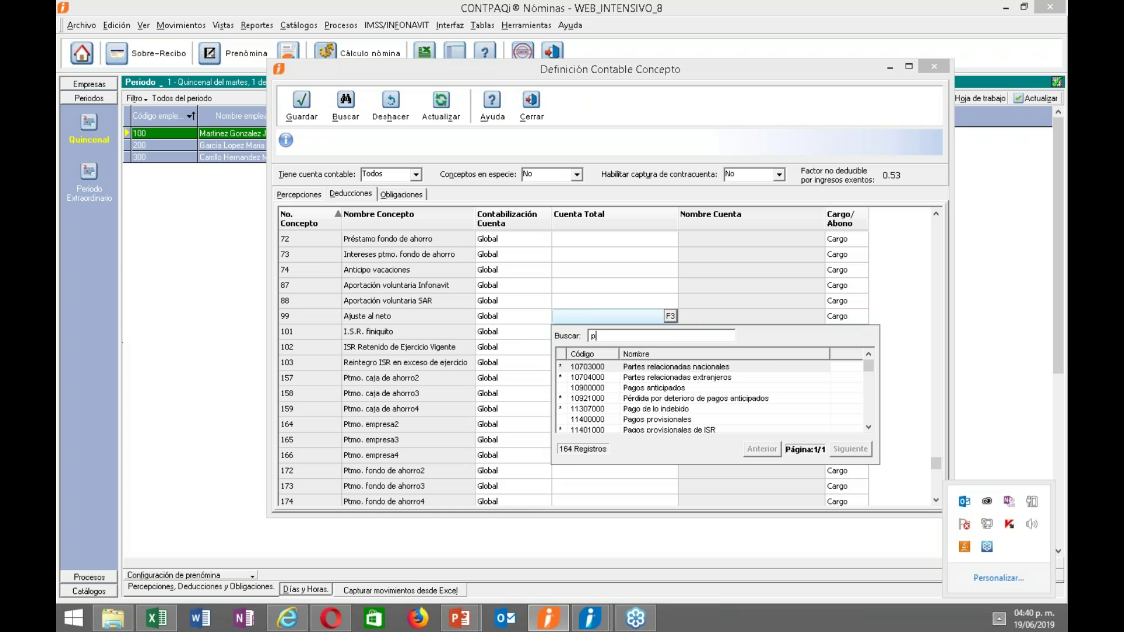
type("rovi")
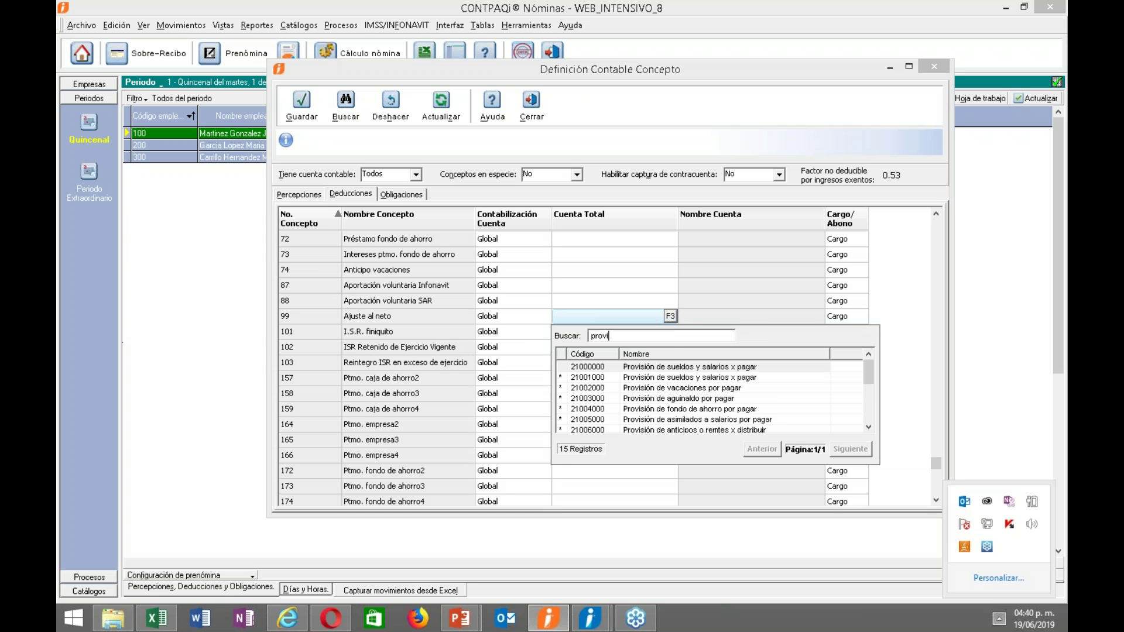
double_click(656, 382)
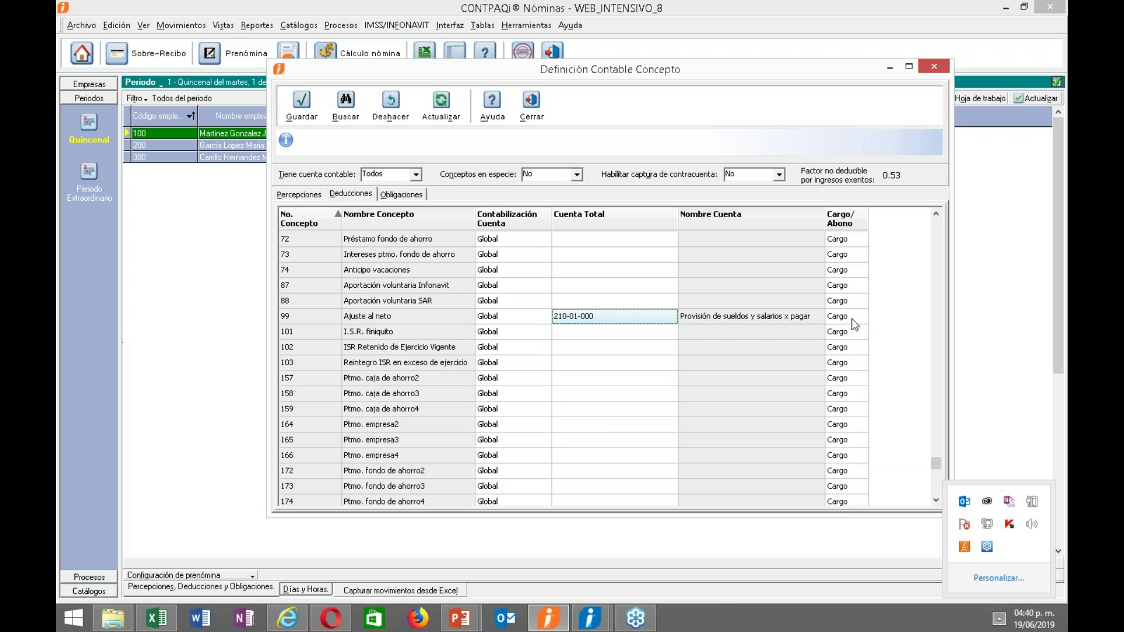
Set Ajuste al neto to Abono, save, and filter Tiene cuenta contable to Sí.
left_click(858, 319)
left_click(860, 319)
left_click(856, 342)
left_click(301, 105)
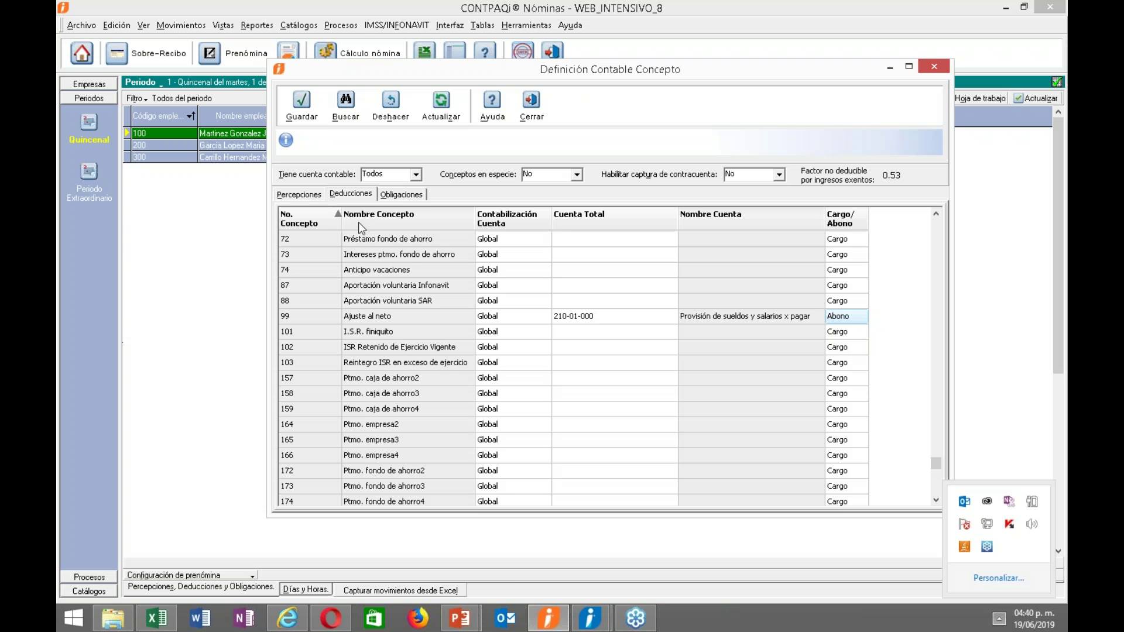
left_click(415, 175)
left_click(366, 199)
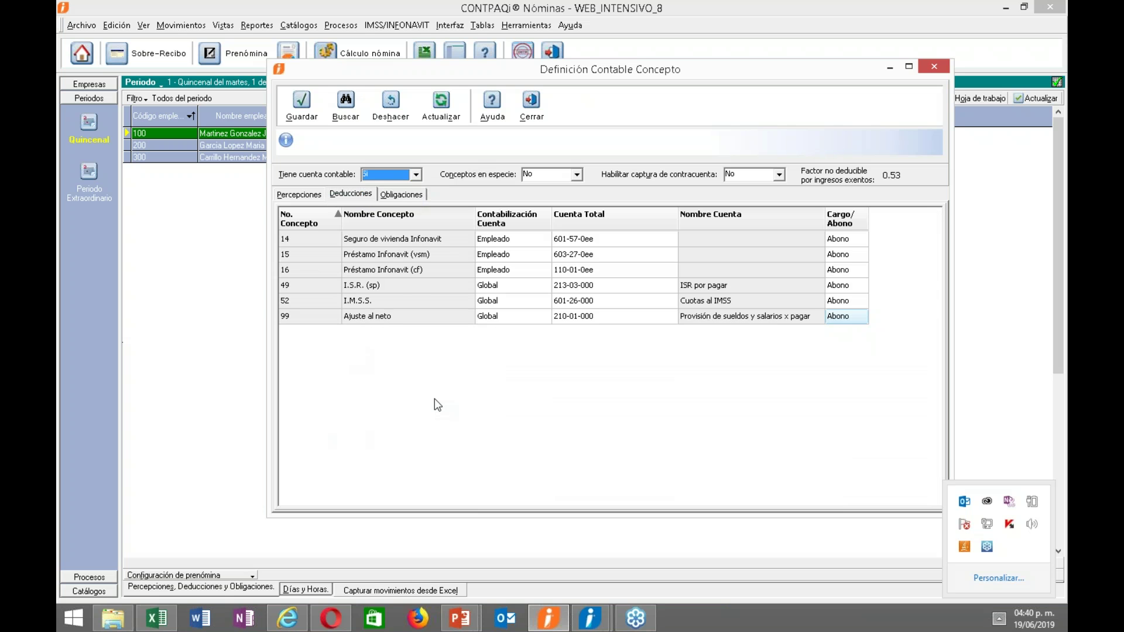
Review account settings on the Obligaciones, Percepciones and Deducciones tabs, then close Definición Contable Concepto.
left_click(400, 194)
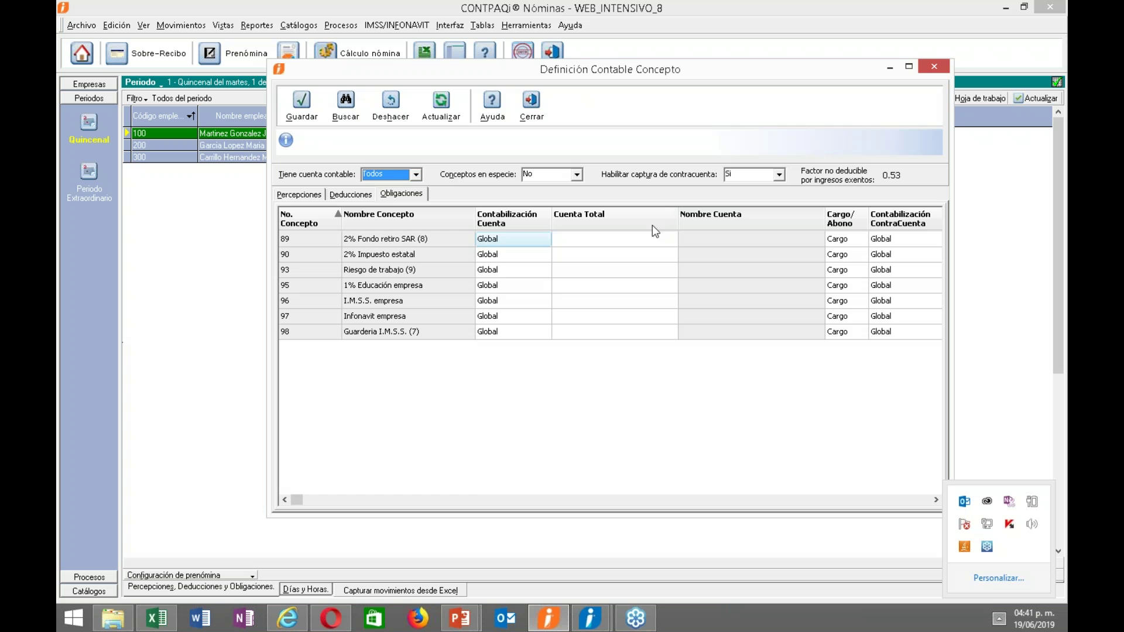
left_click(350, 195)
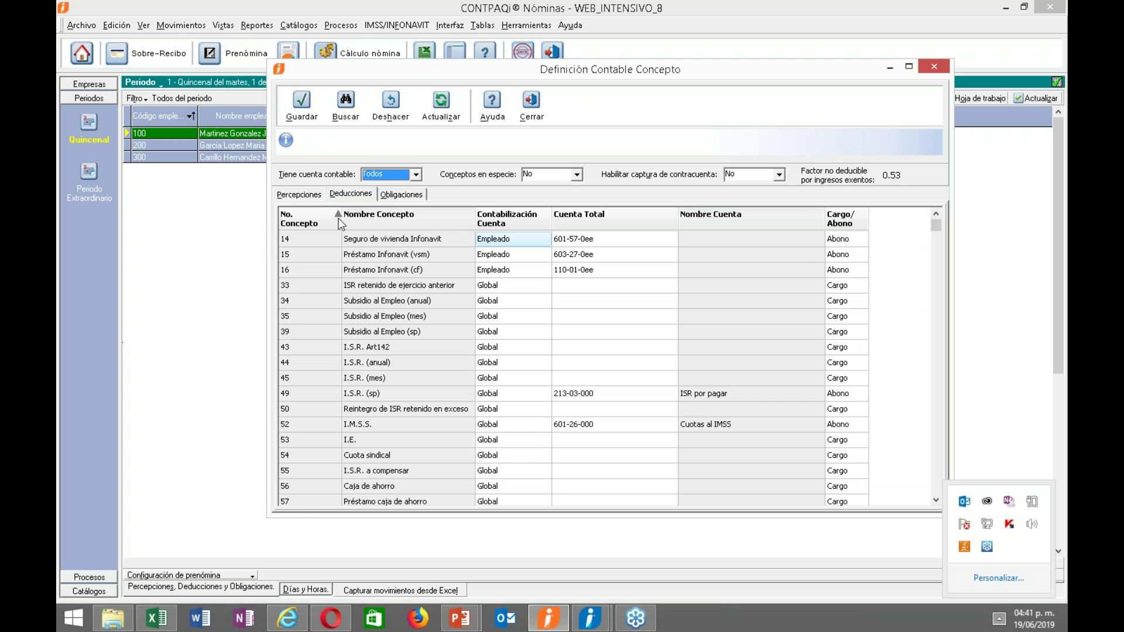
left_click(302, 194)
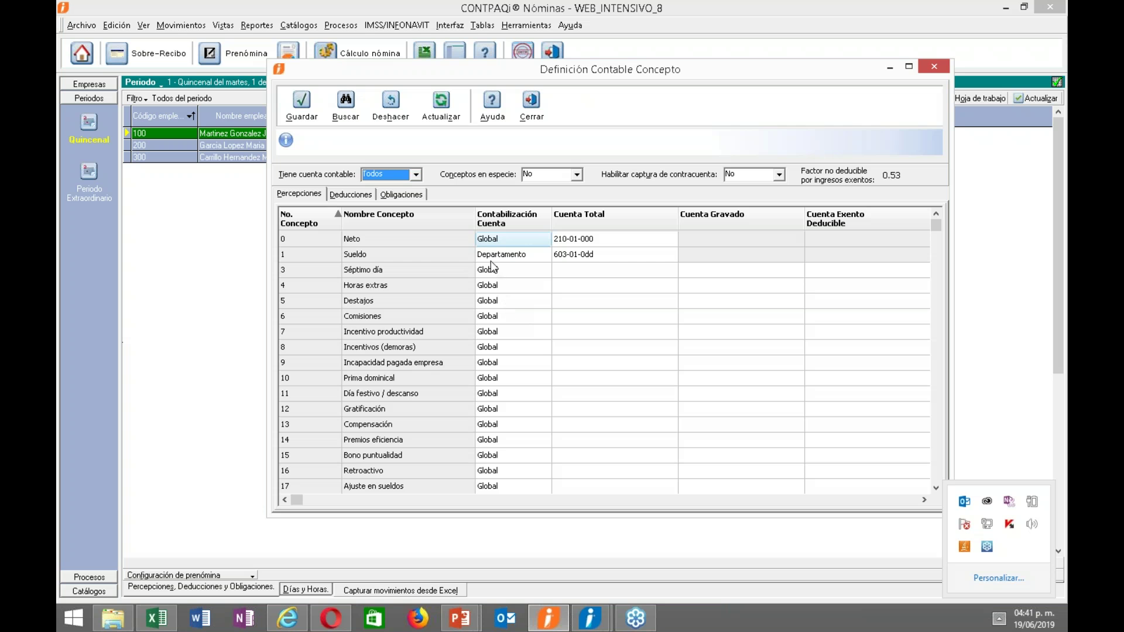
left_click(513, 254)
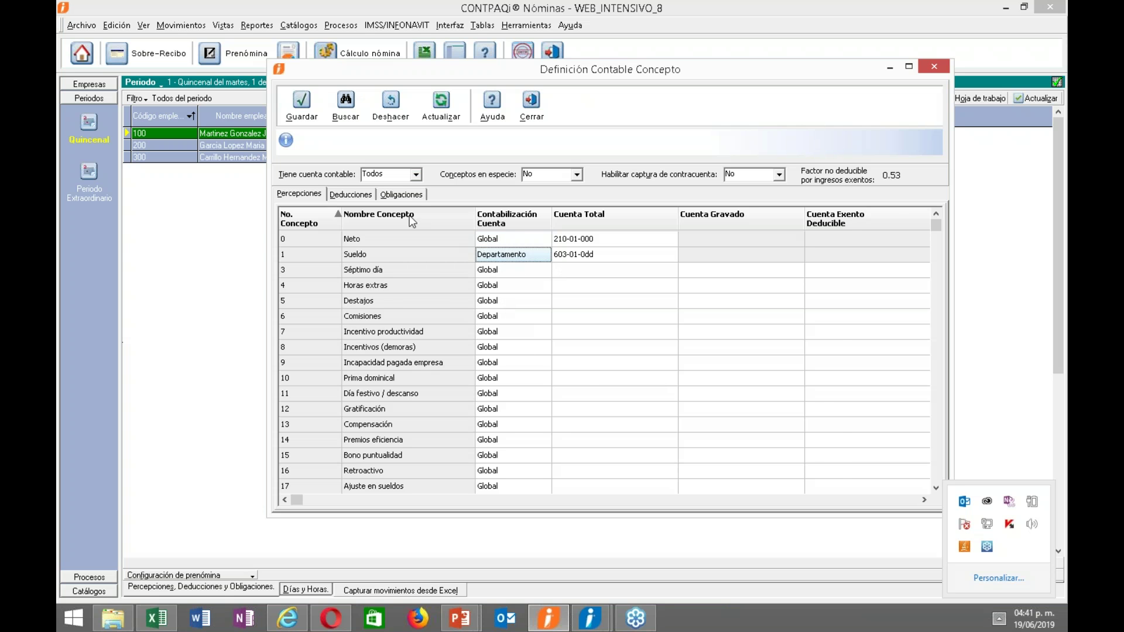
left_click(364, 197)
left_click(492, 259)
left_click(499, 269)
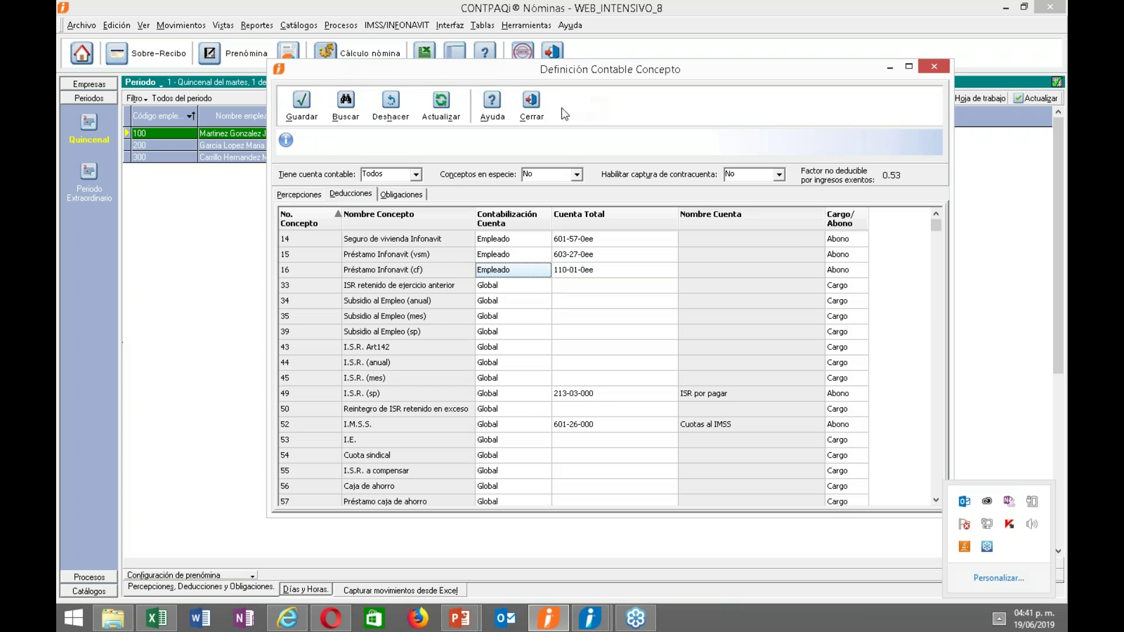
left_click(533, 108)
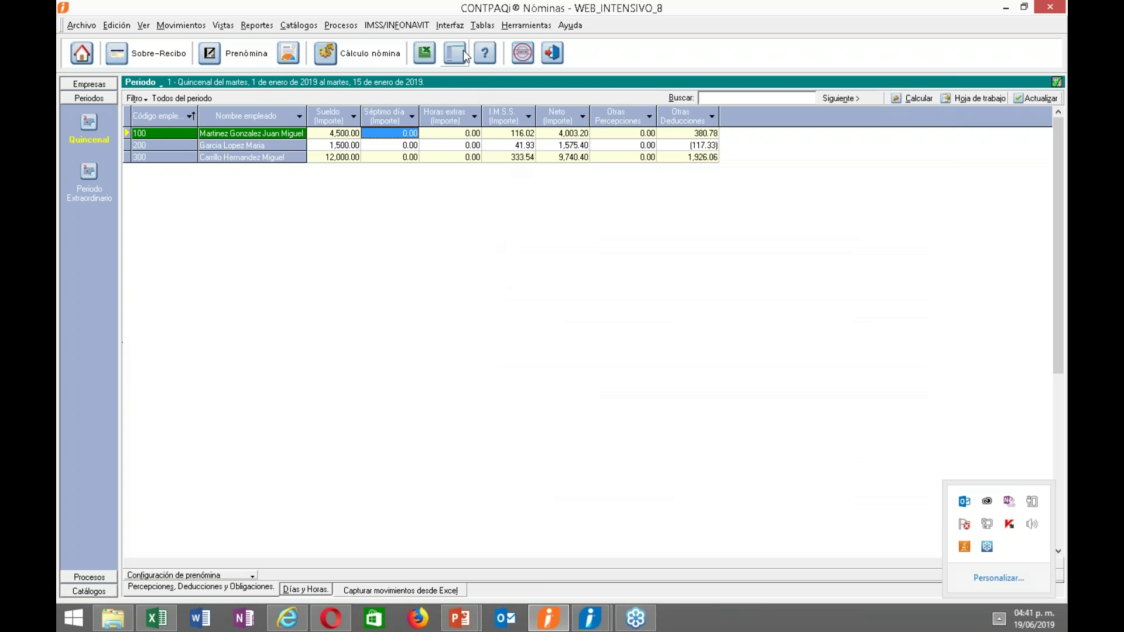
Open Definición Contable Departamento from the Interfaz a CONTPAQi CONTABILIDAD menu.
left_click(447, 26)
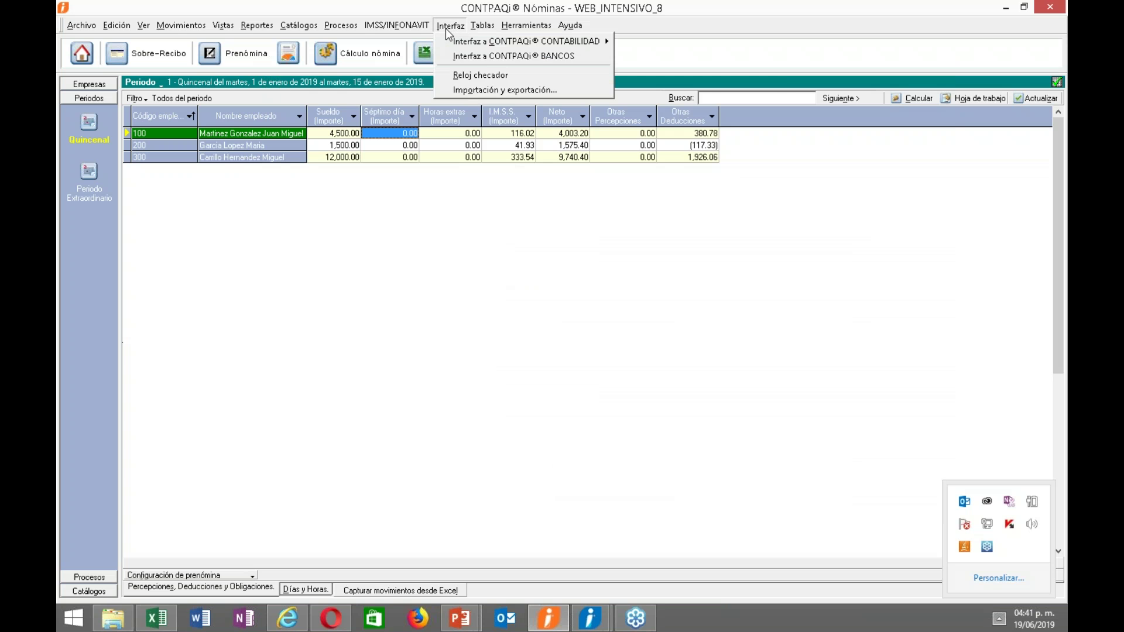
mouse_move(572, 47)
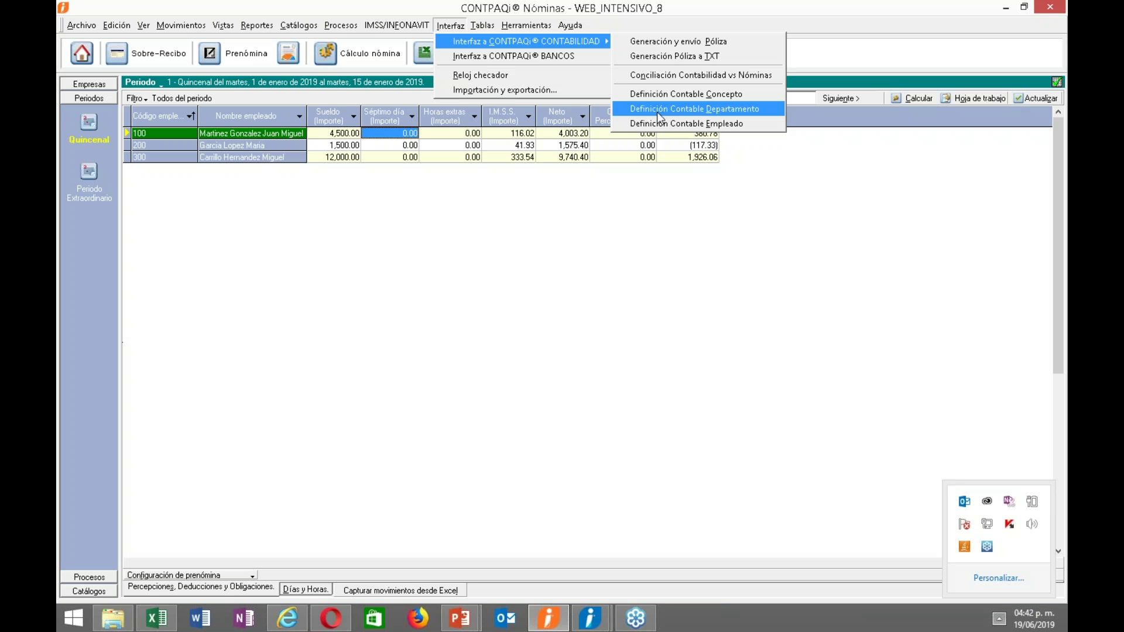
left_click(655, 109)
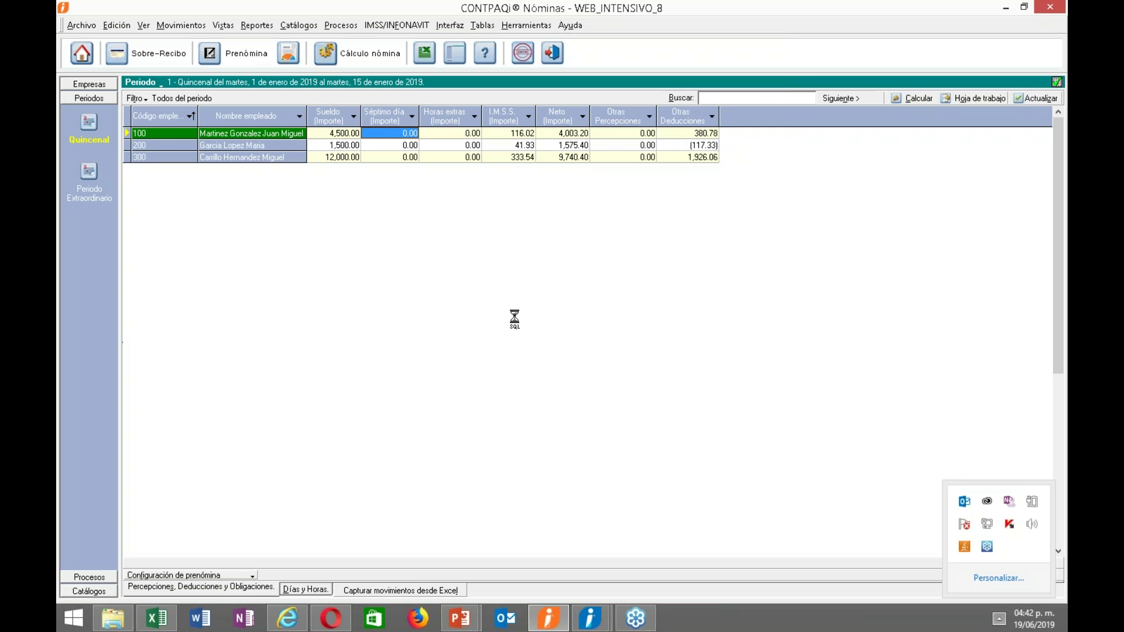
Give ADMINISTRACION, SOPORTE and VENTAS subaccounts xxx-xx-x01, x02 and x03, save, and close.
left_click(570, 279)
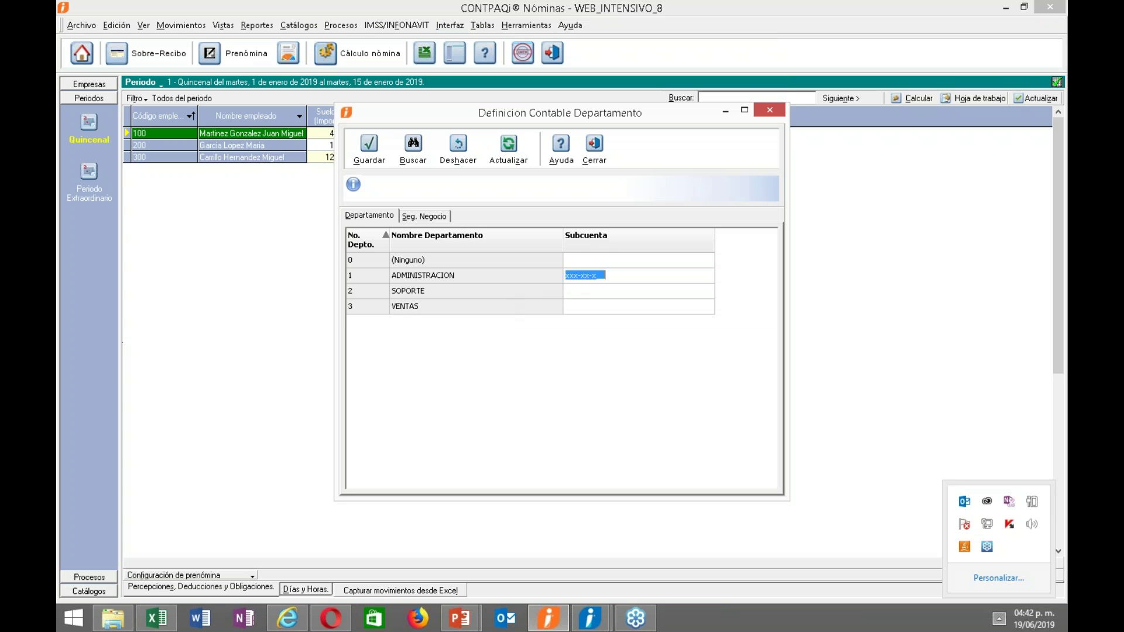
left_click(597, 275)
left_click(571, 272)
left_click(600, 276)
type("01")
left_click(607, 291)
type("x02")
left_click(589, 311)
type("x0")
key("Return")
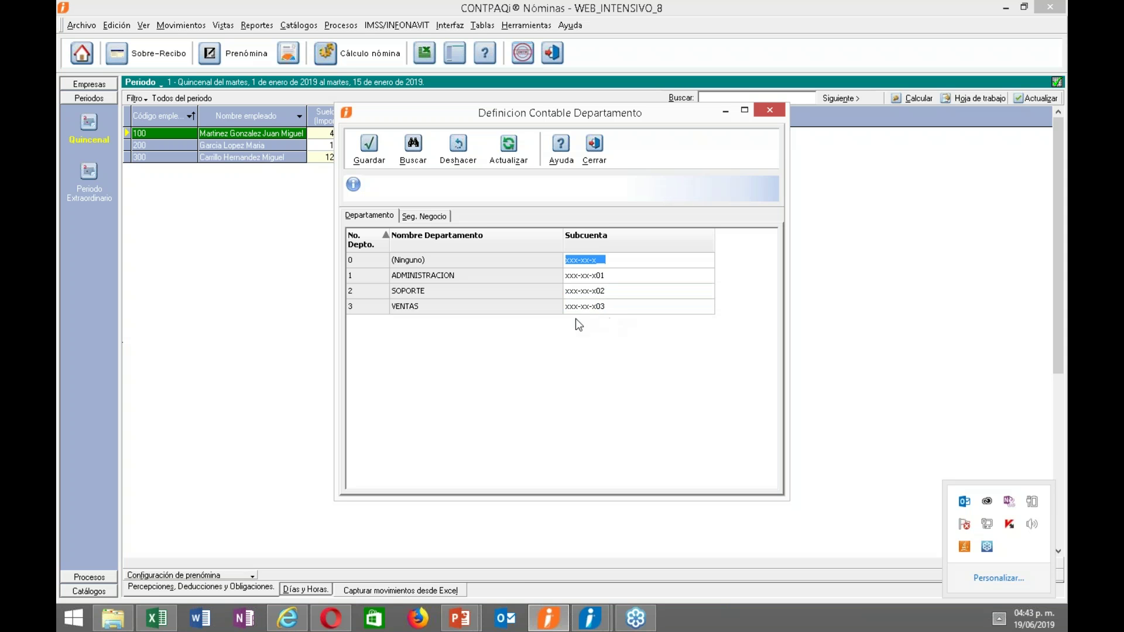
left_click(363, 153)
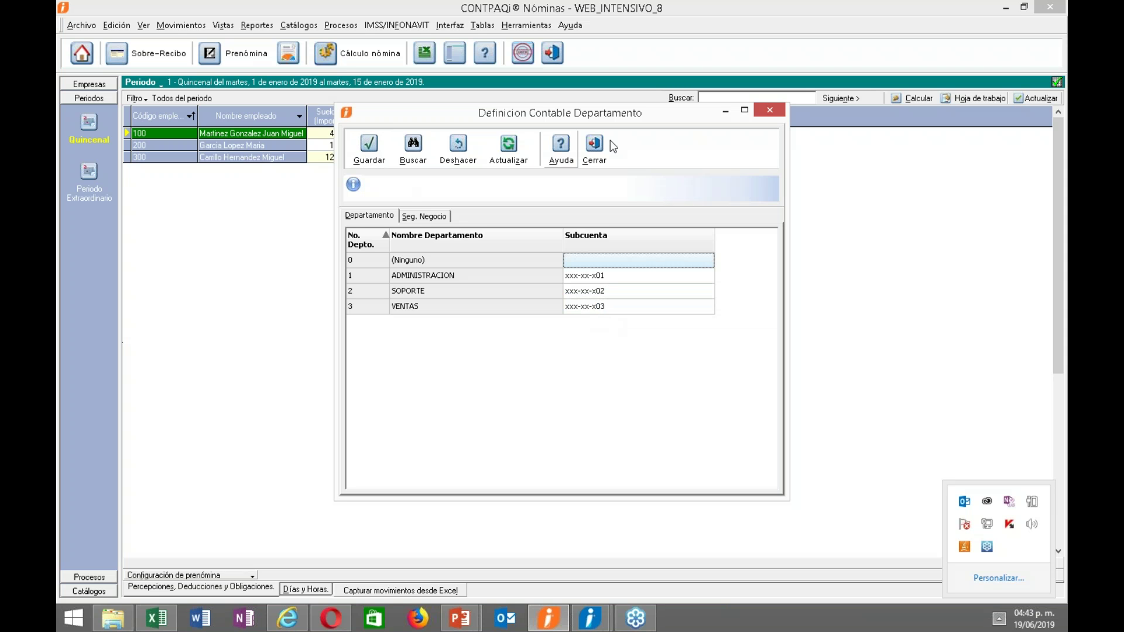
left_click(596, 148)
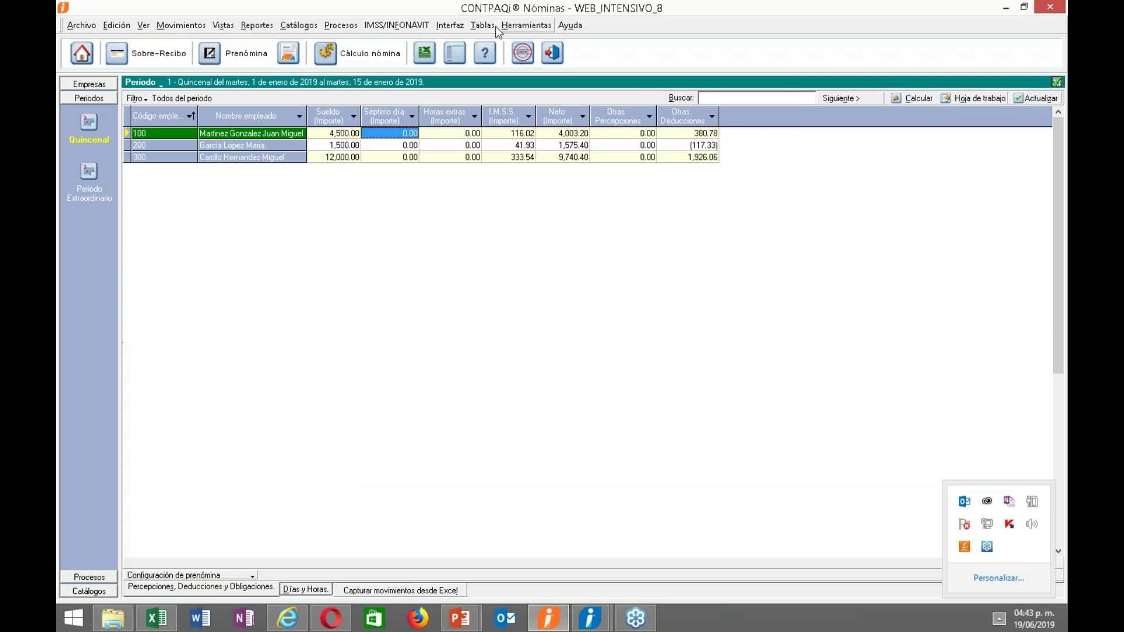
In Definición Contable Empleado, give the first employee subaccount xxx-xx-x01 and dismiss the Talento Humano notification.
left_click(456, 26)
mouse_move(600, 41)
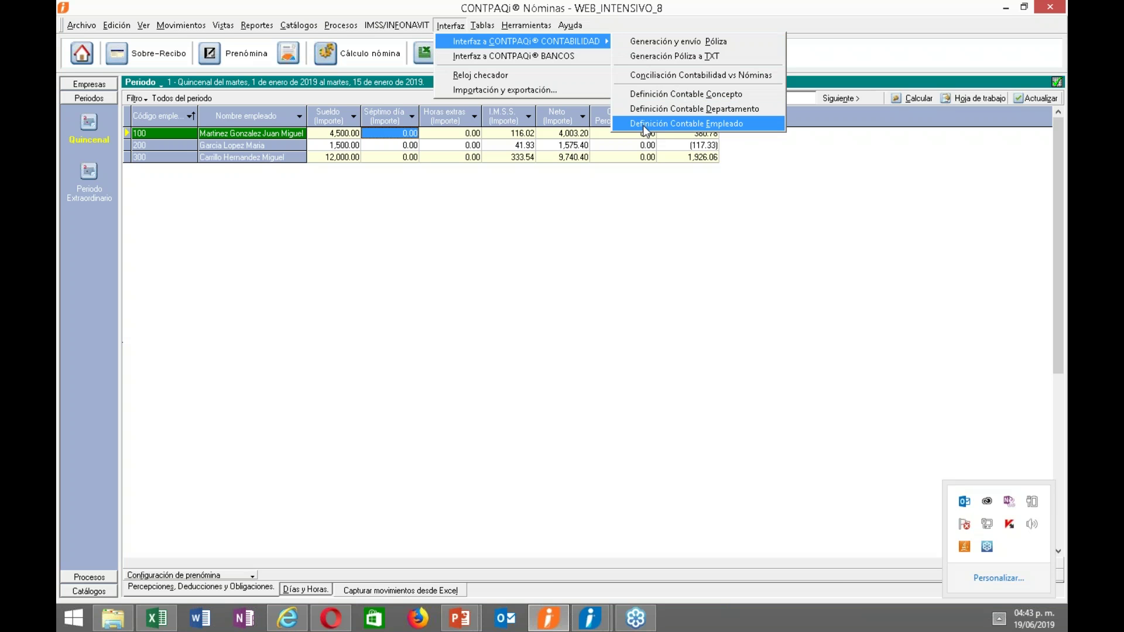
left_click(643, 124)
left_click(725, 256)
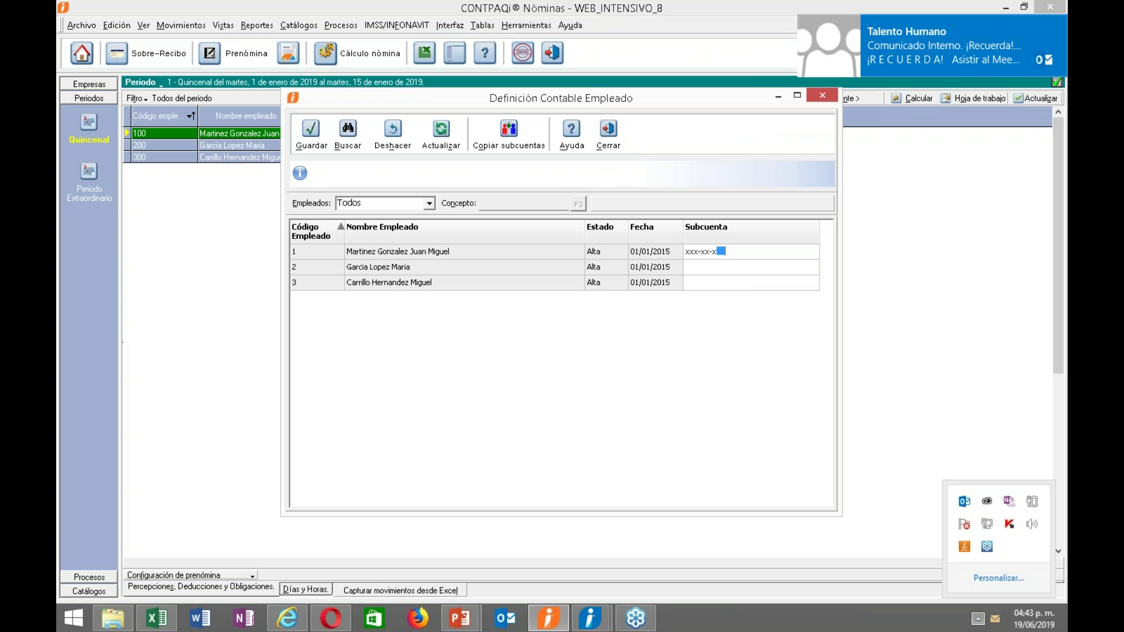
type("01")
left_click(1056, 22)
left_click(720, 267)
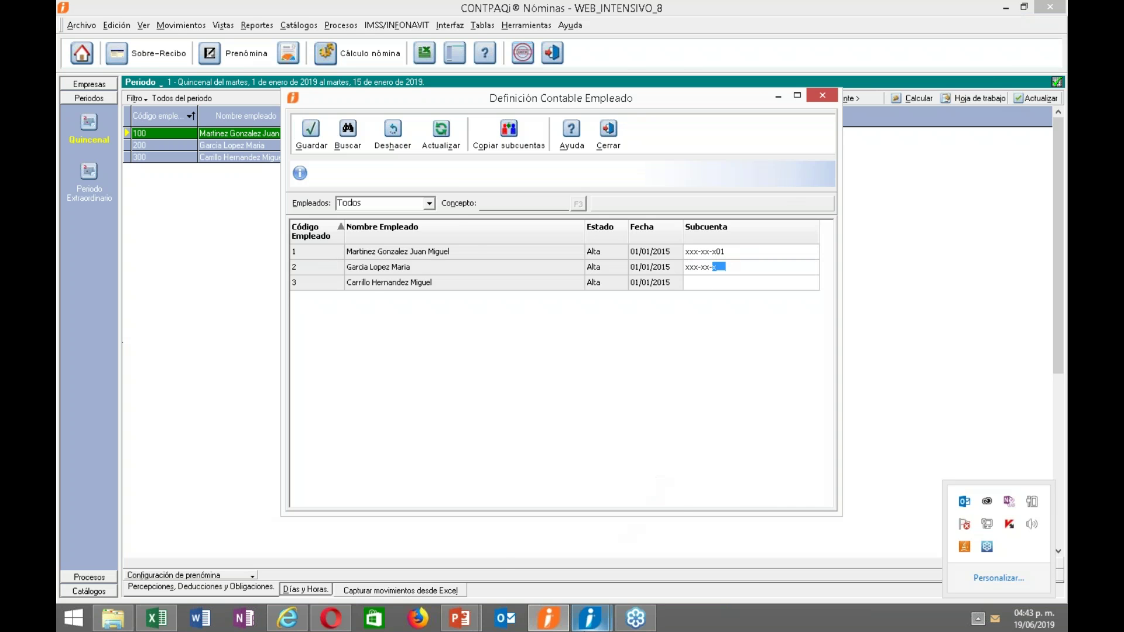
In Contabilidad's Catálogo de Cuentas, inspect subaccount 603-27-001, then close the catalogue.
mouse_move(590, 618)
left_click(642, 557)
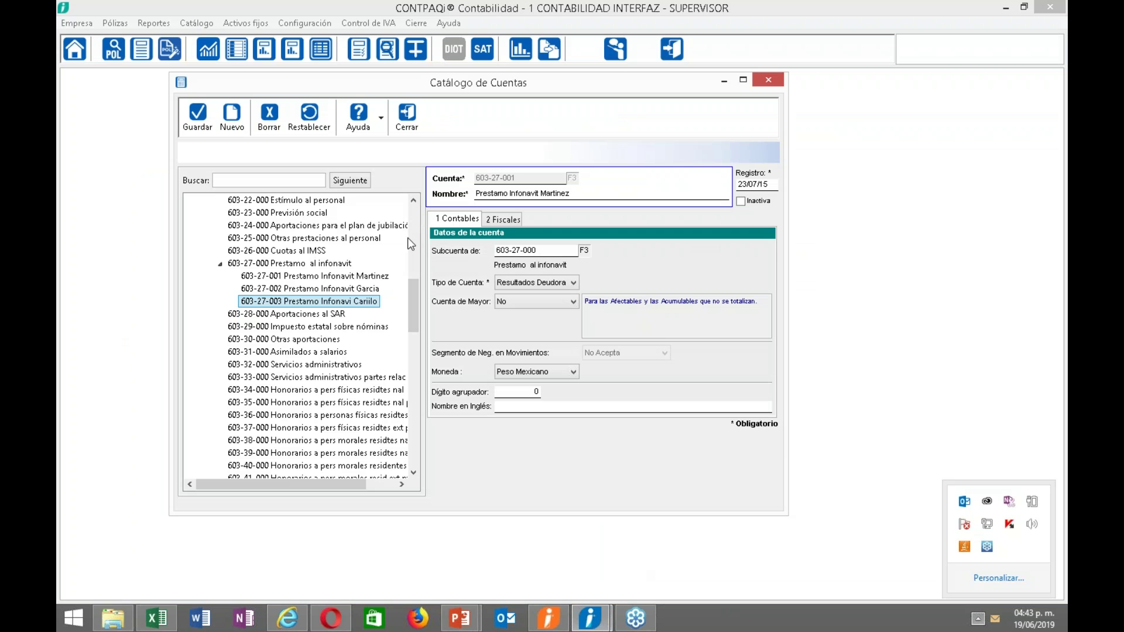
left_click_drag(434, 89, 431, 110)
left_click(261, 299)
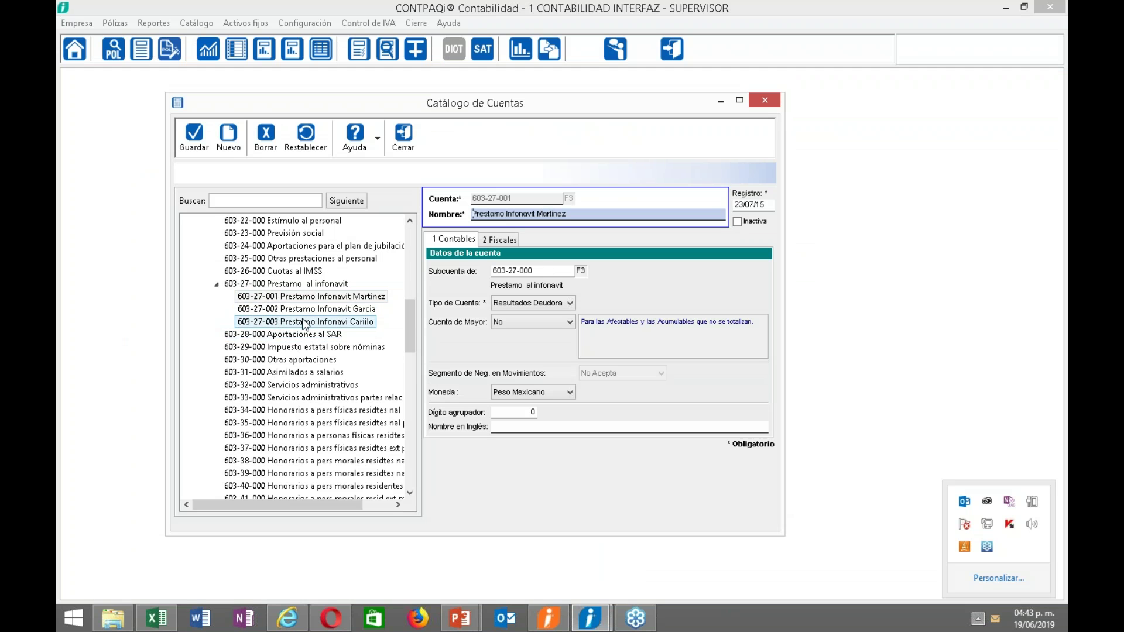
left_click(408, 143)
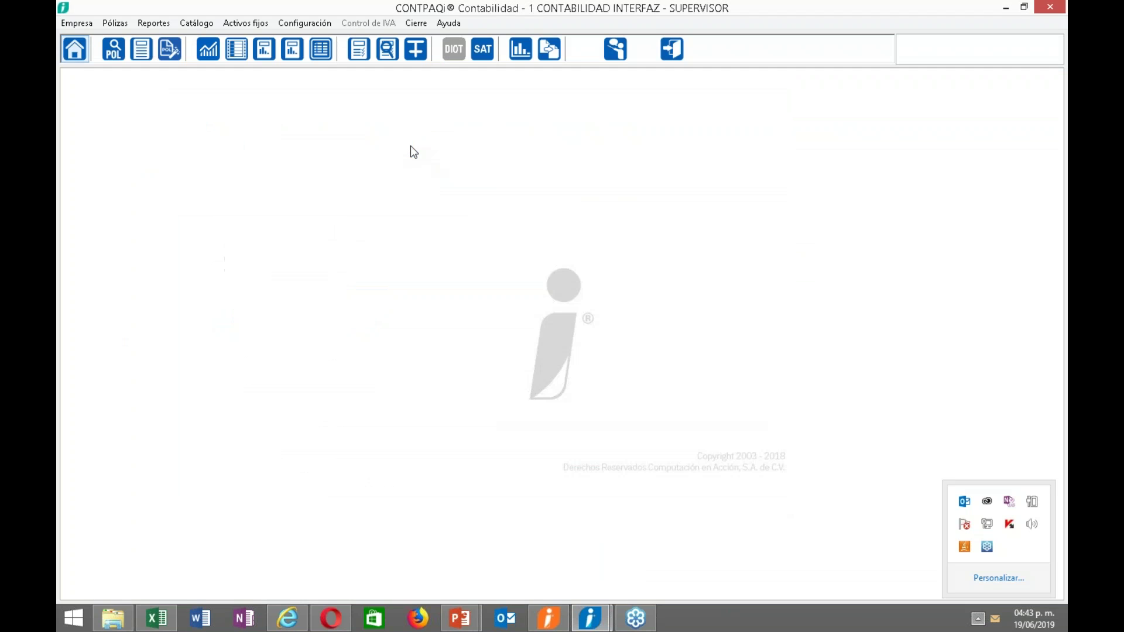
Back in Nóminas, enter subaccounts xxx-xx-x02 and xxx-xx-x03 for the second and third employees.
left_click(549, 620)
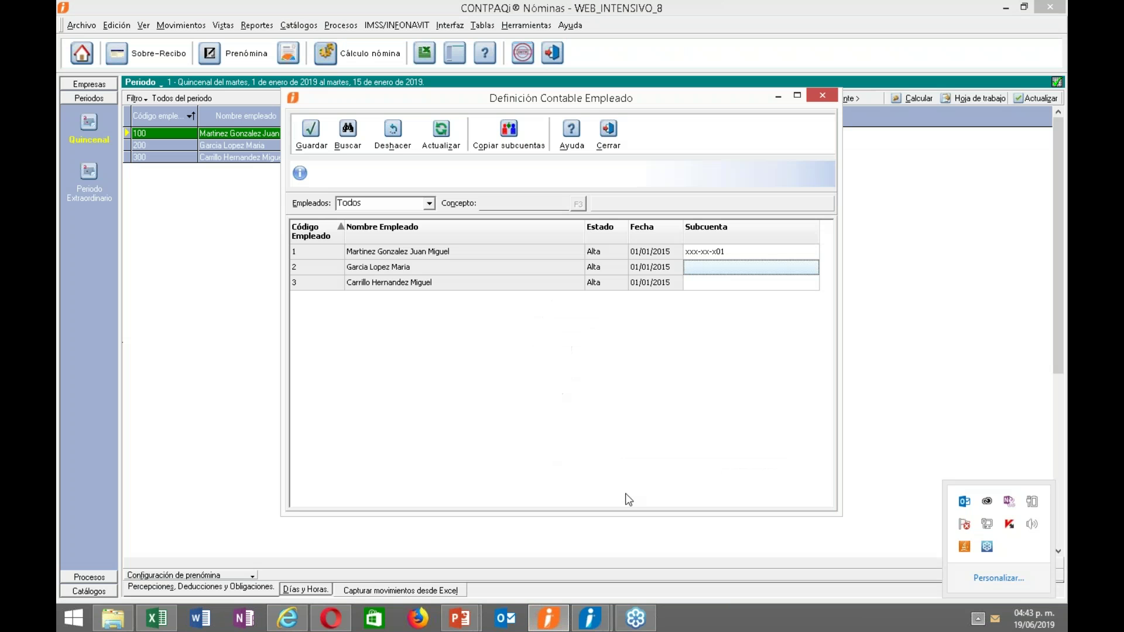
type("02")
left_click(713, 283)
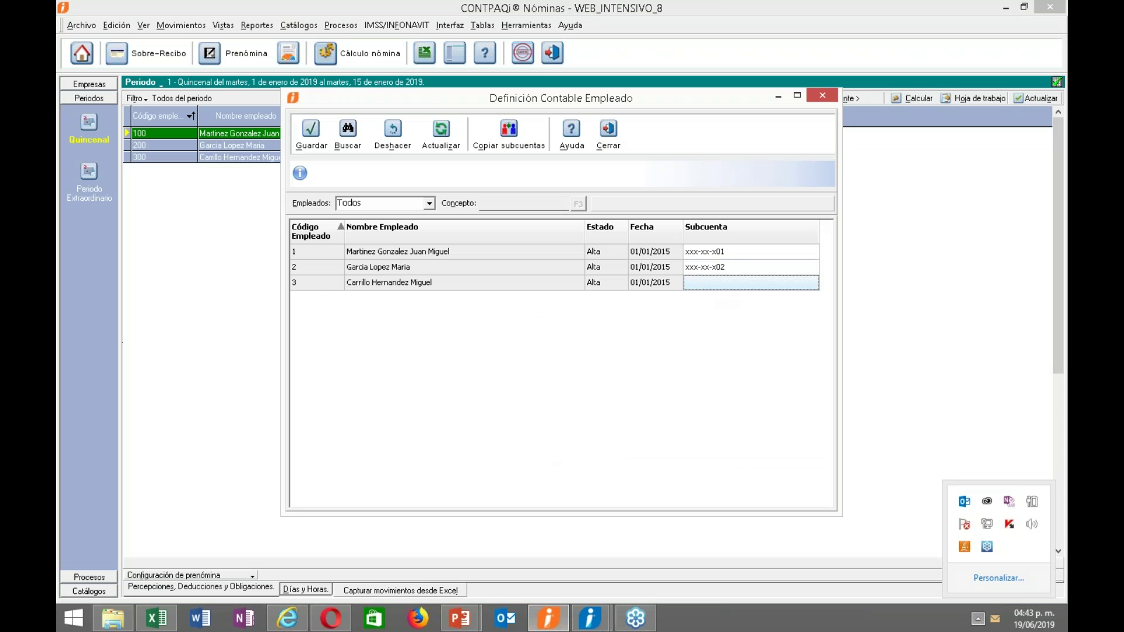
type("0")
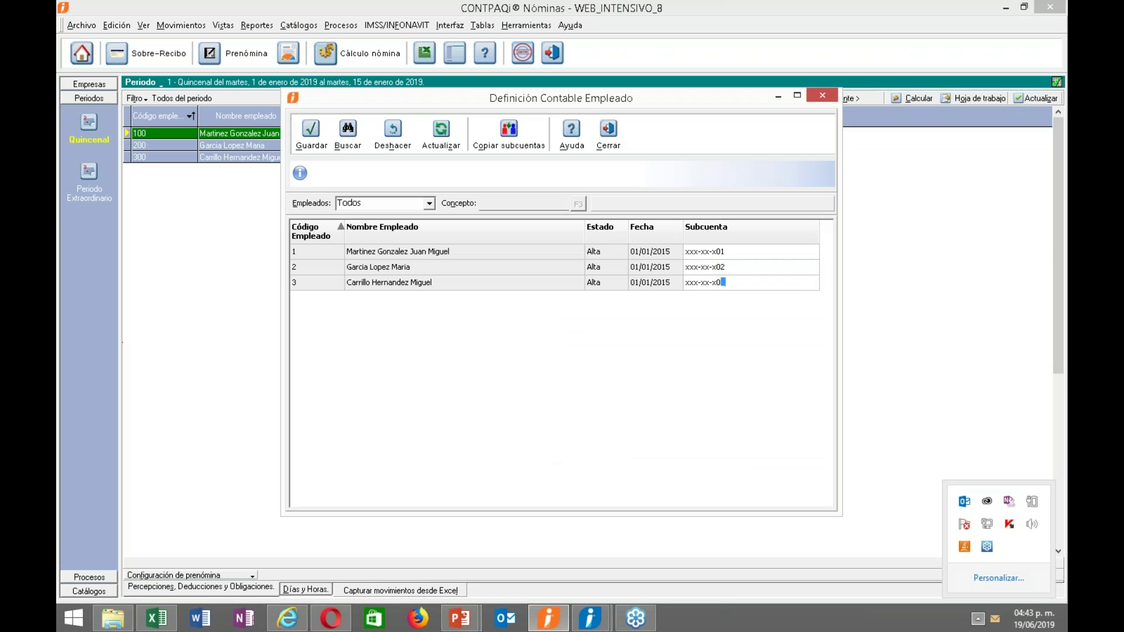
type("3")
left_click(311, 132)
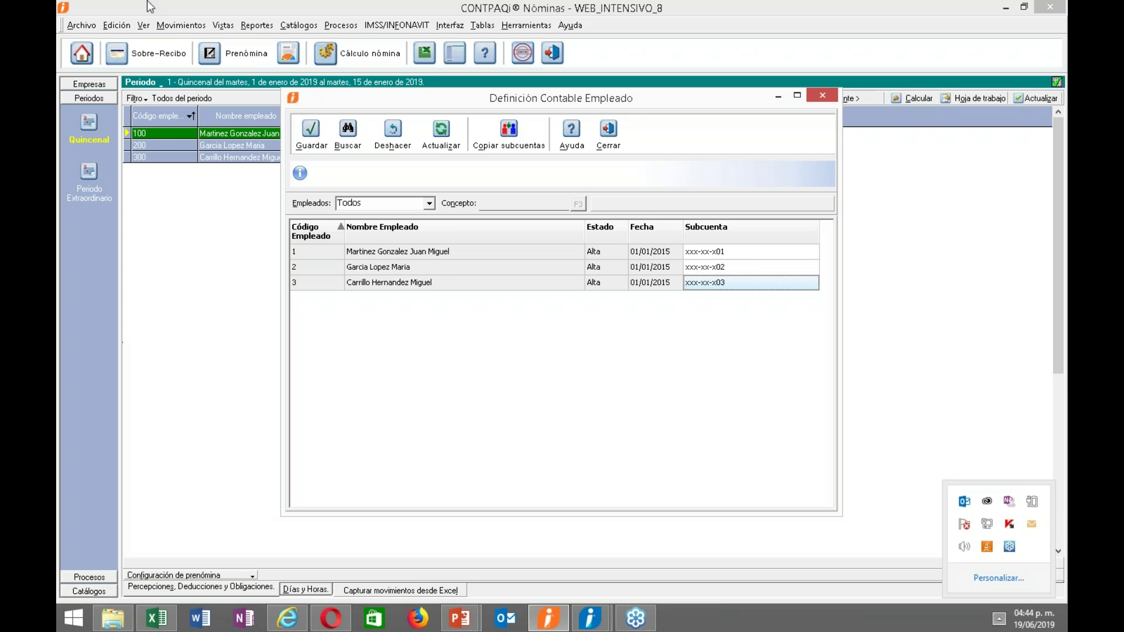
left_click_drag(315, 100, 307, 137)
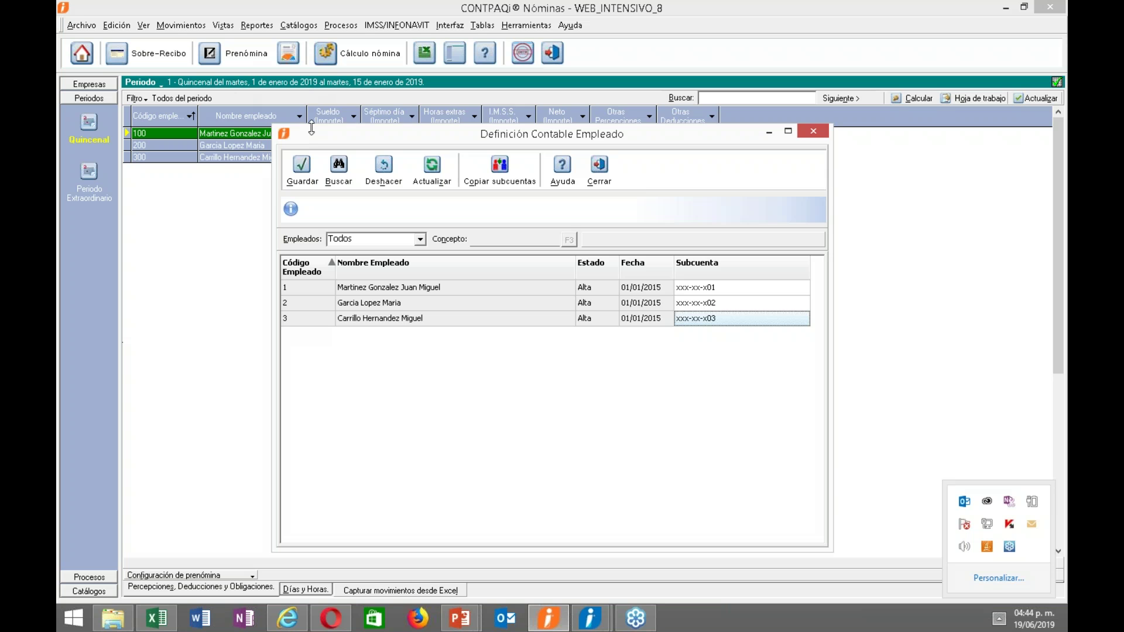
left_click_drag(311, 128, 301, 105)
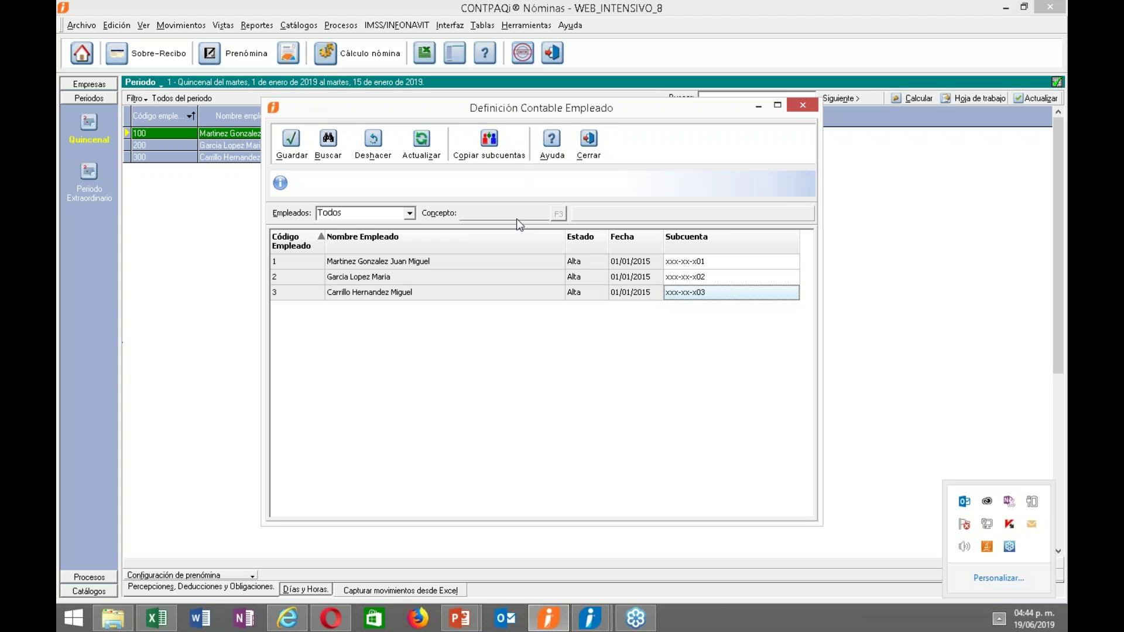
Copy employee subaccounts to periods from 2018 onward with Sustituir subcuenta, check the Bitácora, and close everything.
left_click(484, 156)
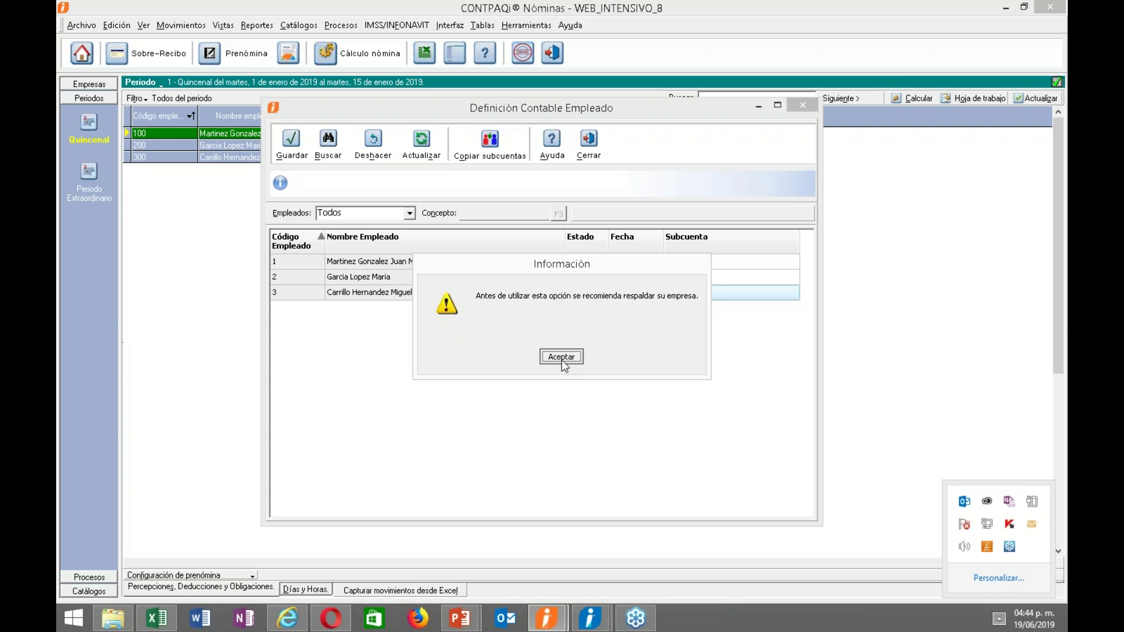
left_click(561, 357)
left_click(494, 273)
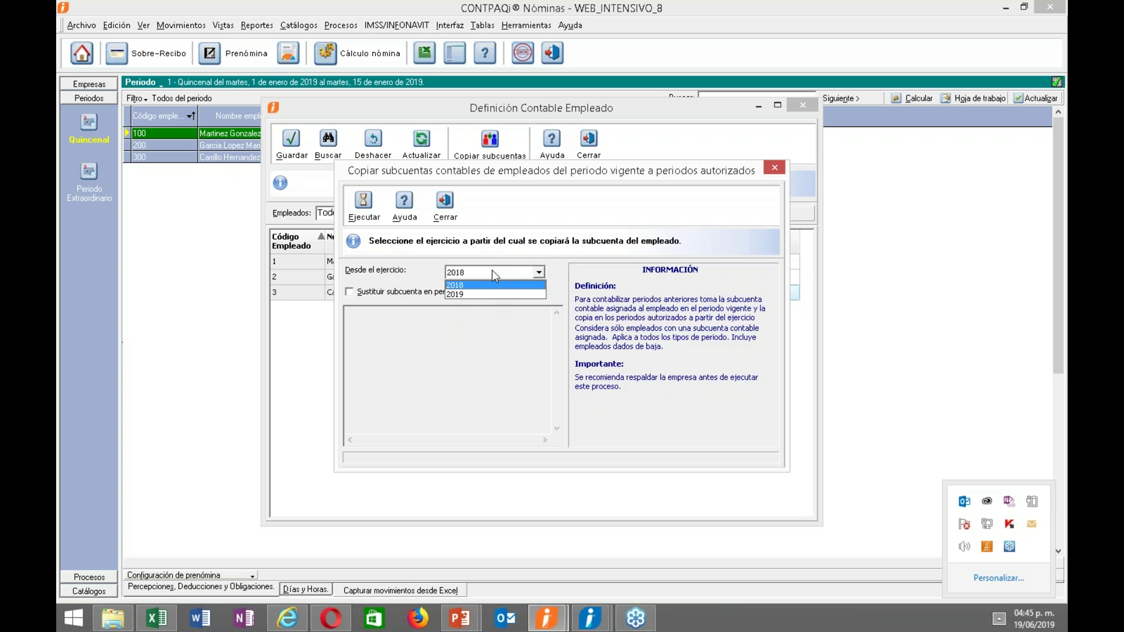
left_click(484, 286)
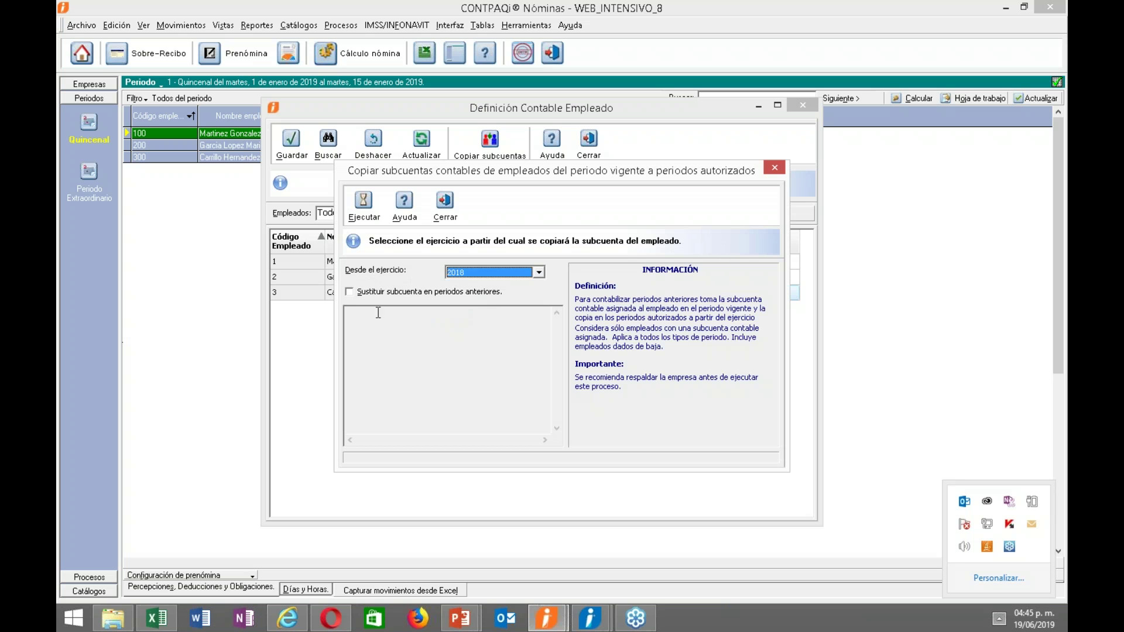
left_click(371, 292)
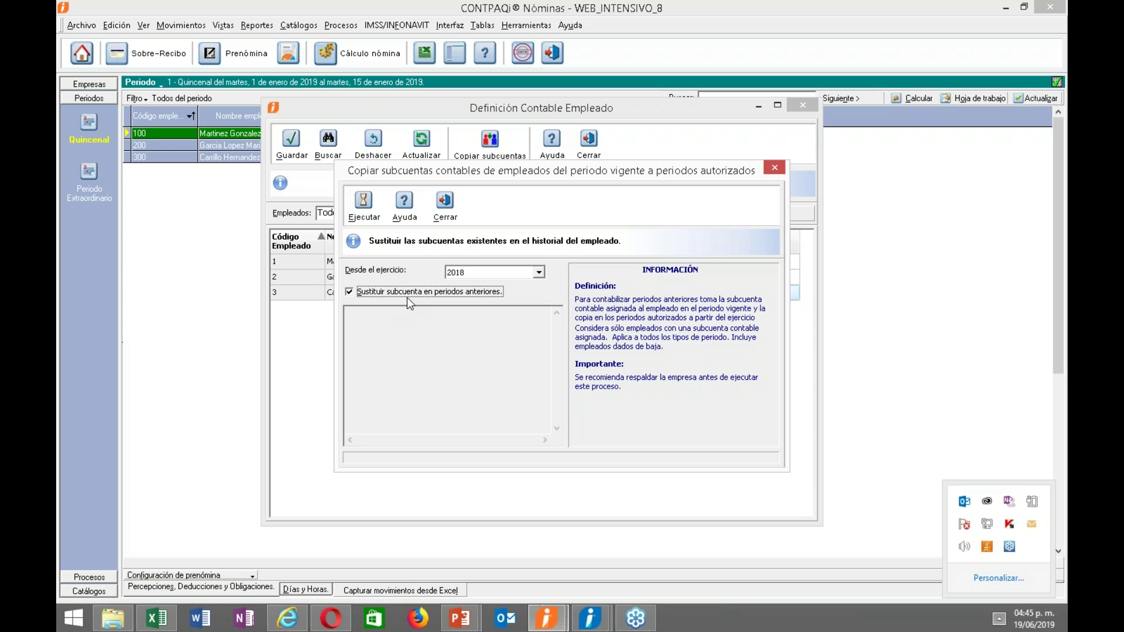
left_click(364, 210)
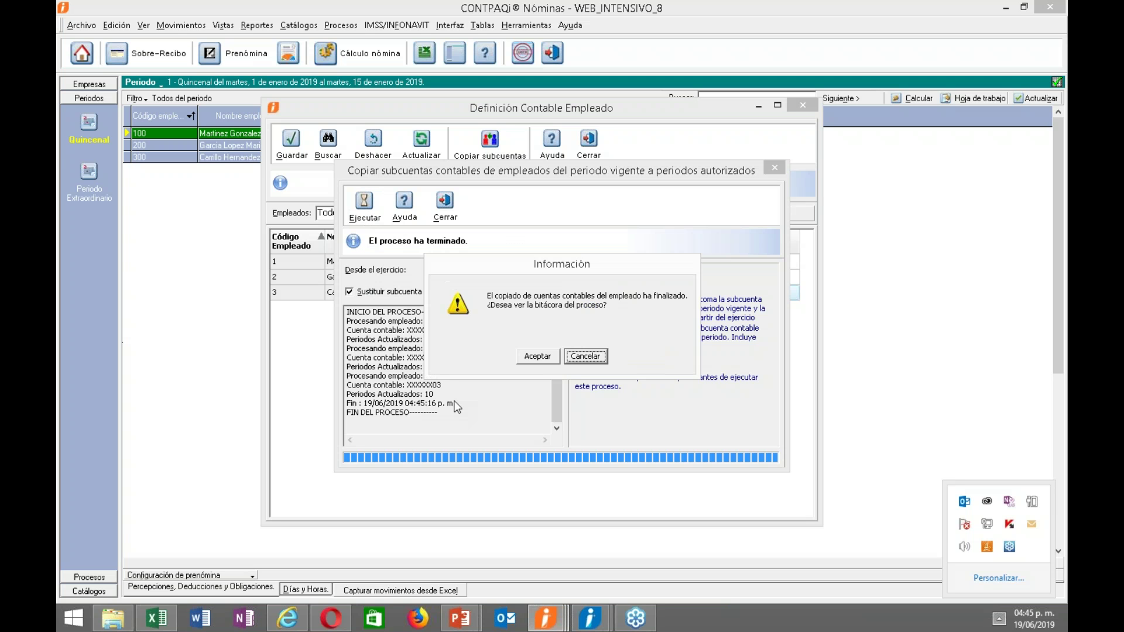
left_click(537, 357)
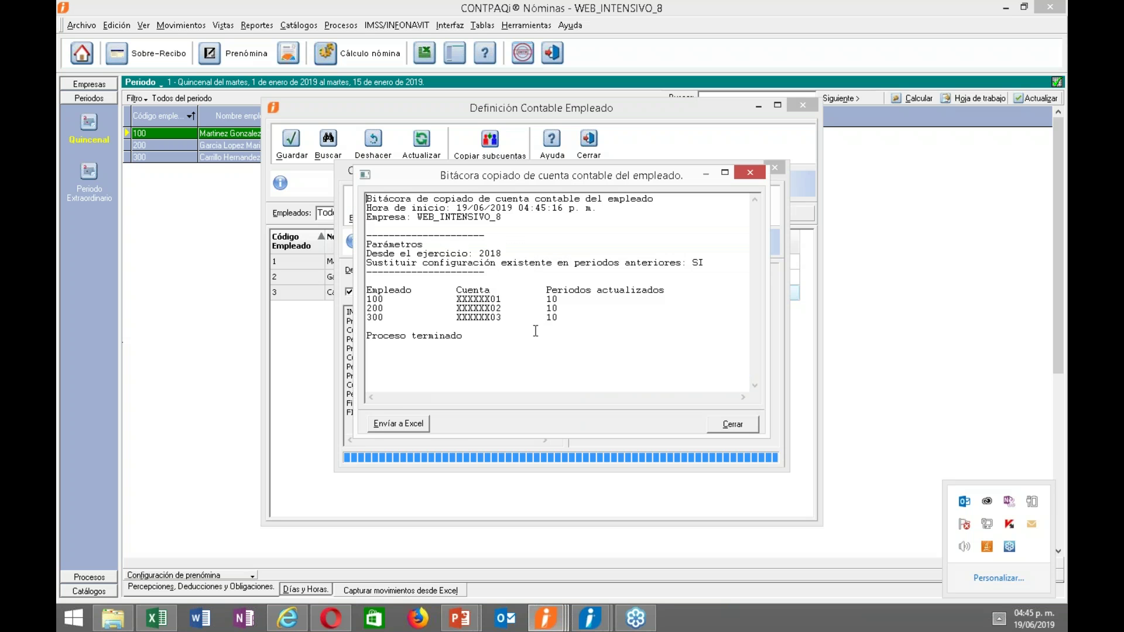
left_click(723, 421)
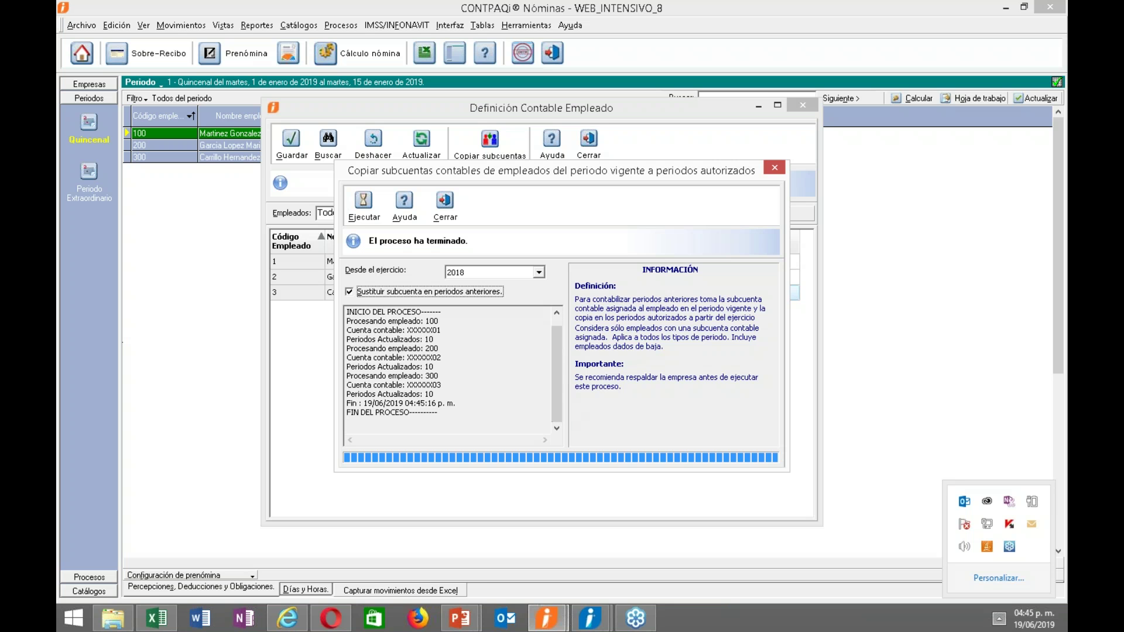
left_click(444, 203)
left_click(590, 145)
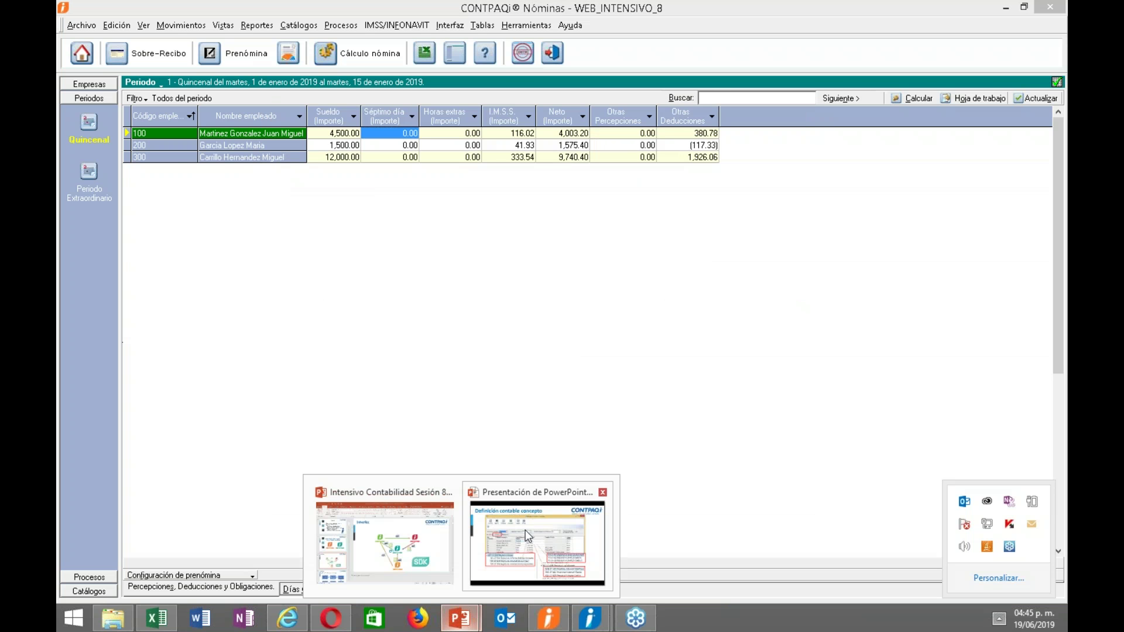
left_click(526, 541)
key("Right")
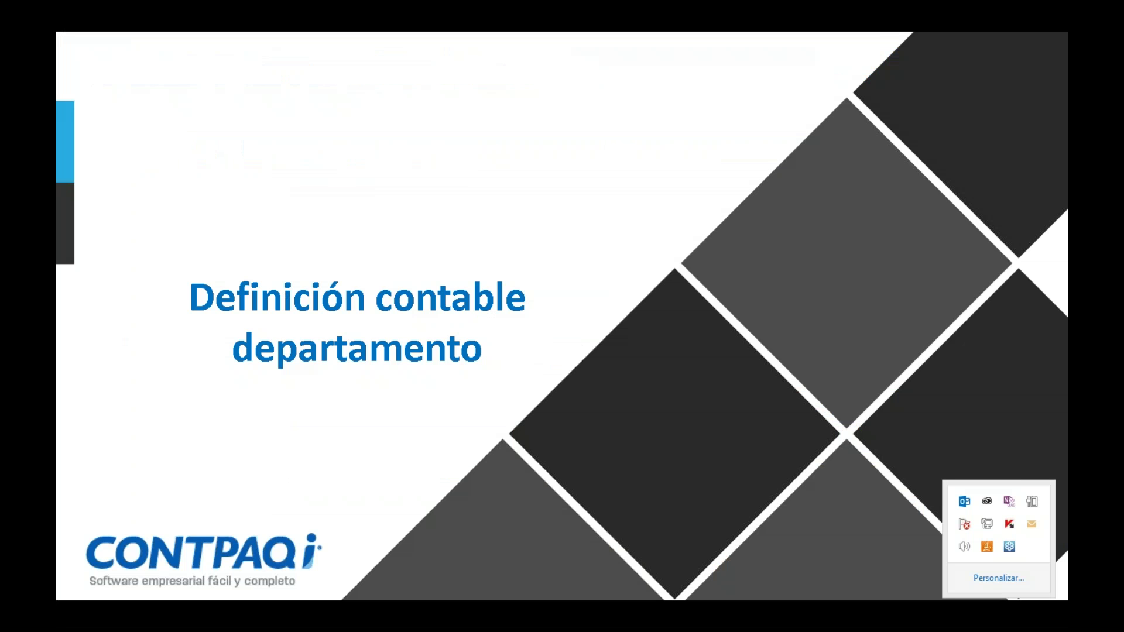
key("Right")
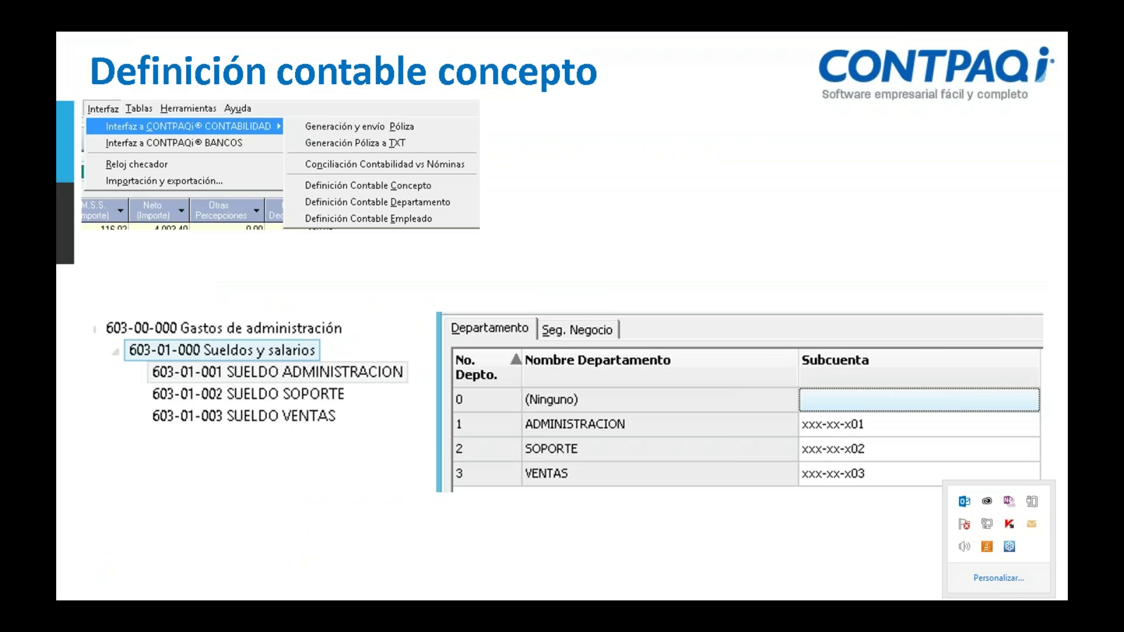
key("Right")
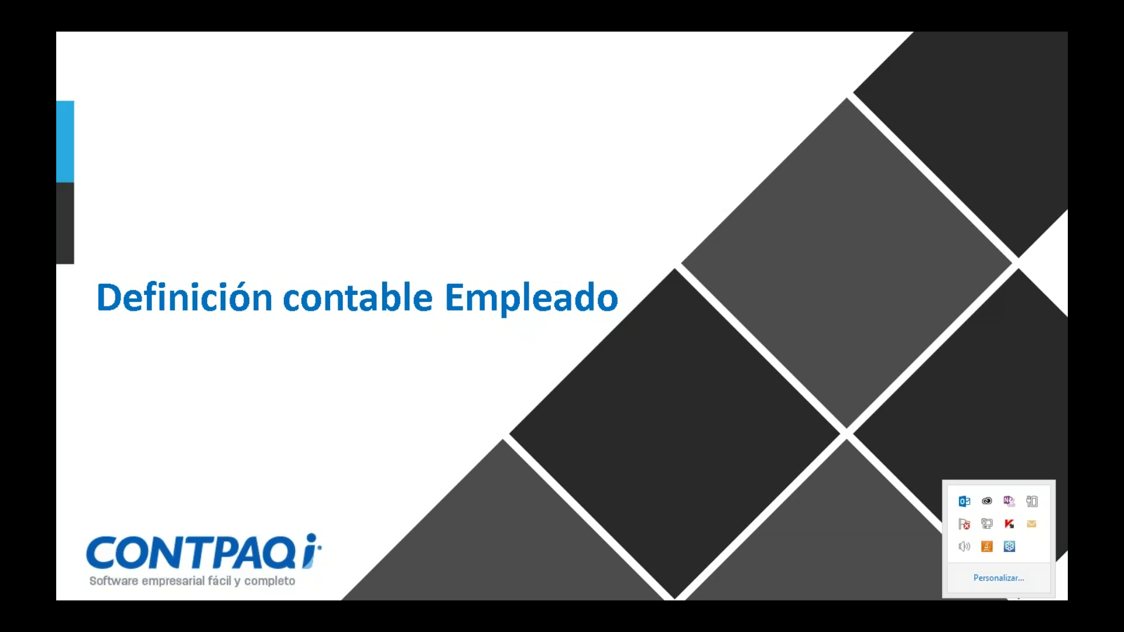
key("Right")
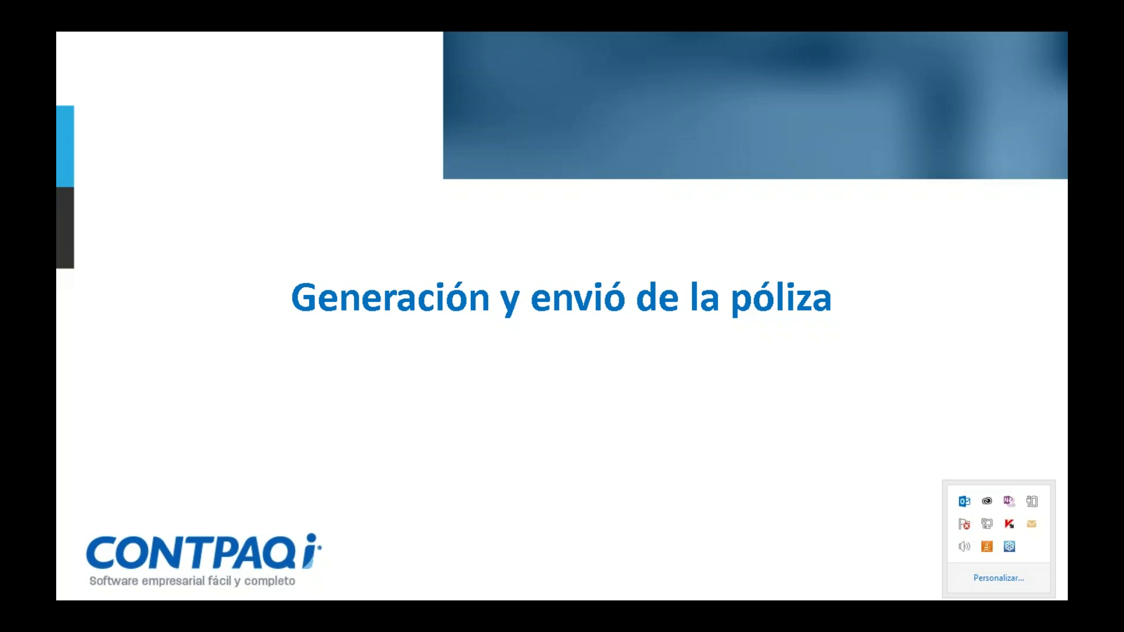
key("alt+Tab")
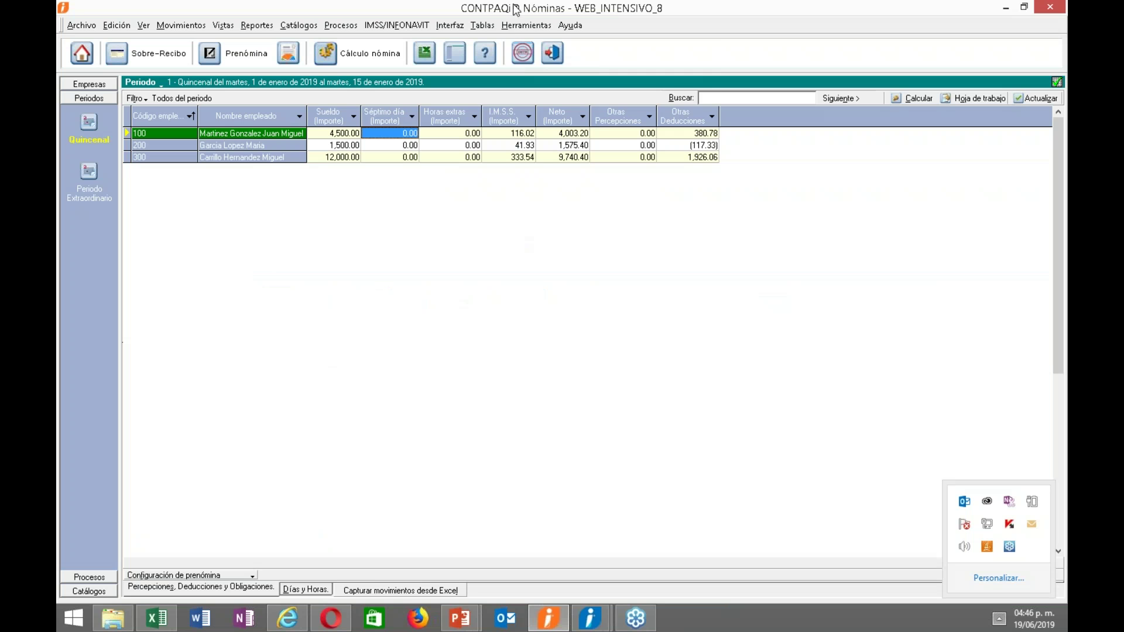
Open Generación y envío Póliza, with period 24 (16/12/2018–31/12/2018) initially selected.
left_click(514, 27)
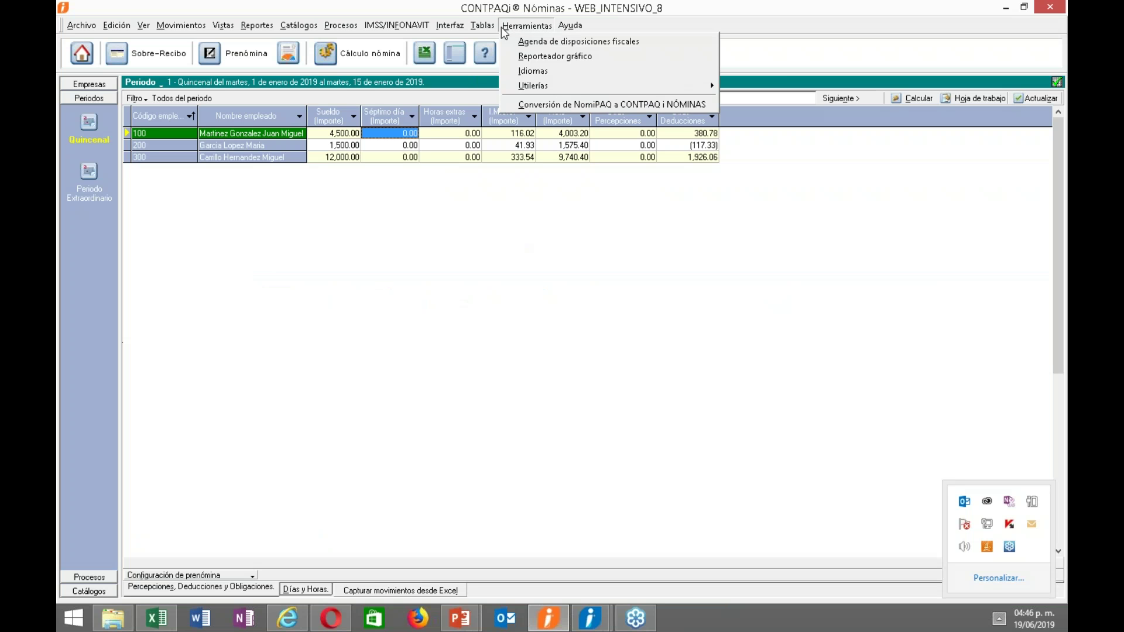
mouse_move(450, 27)
mouse_move(595, 41)
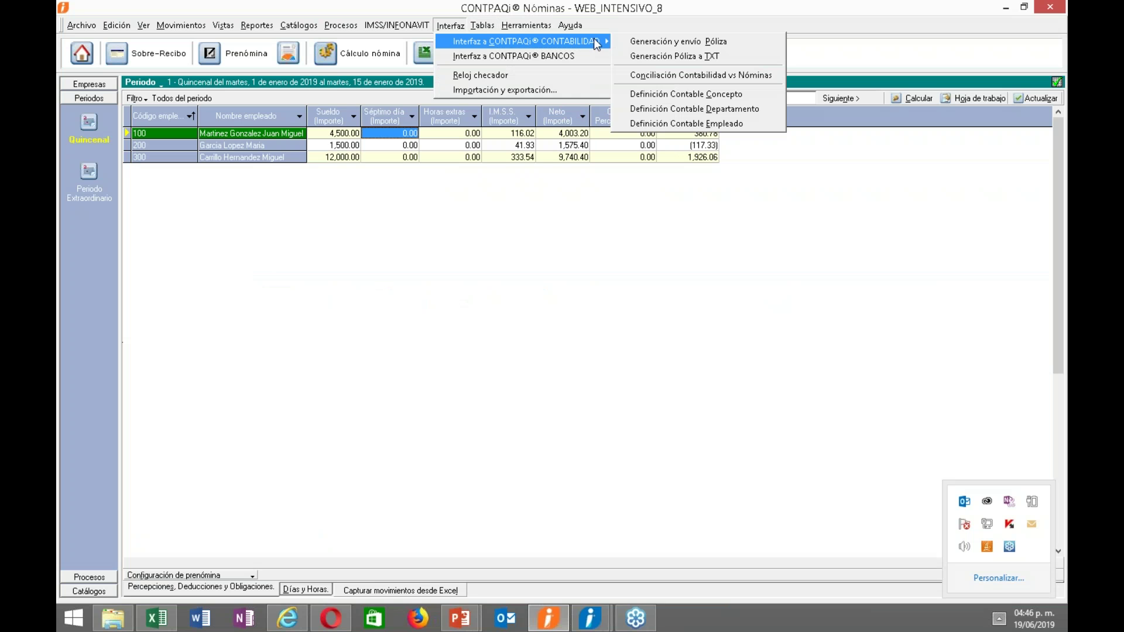
left_click(637, 42)
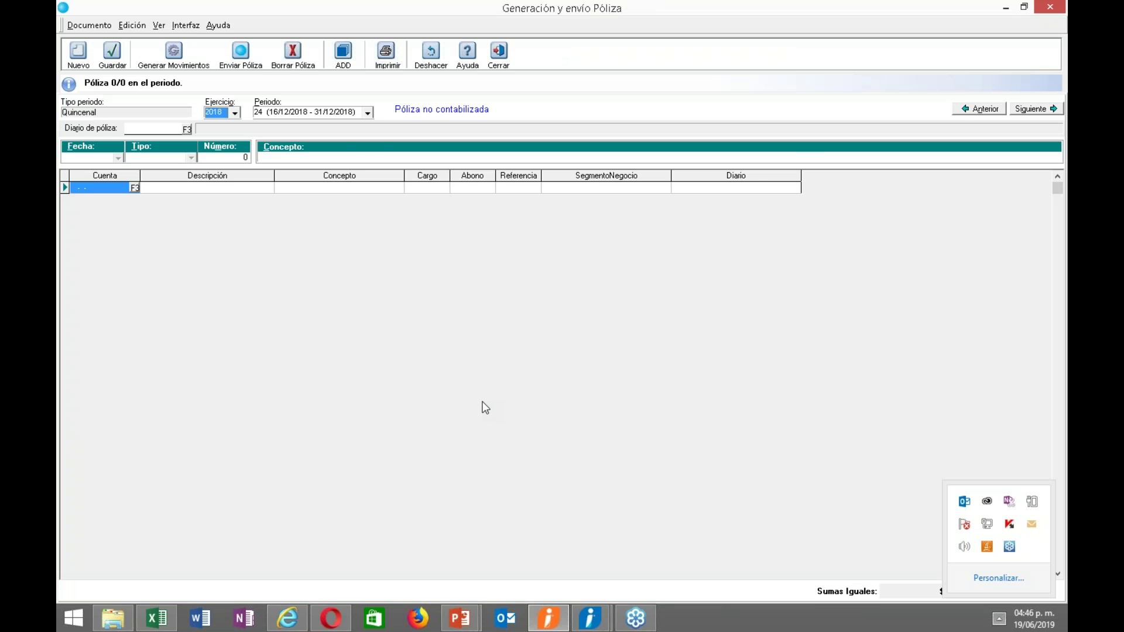
left_click(368, 113)
mouse_move(367, 141)
left_mouse_down()
mouse_move(365, 206)
mouse_move(367, 124)
left_mouse_up()
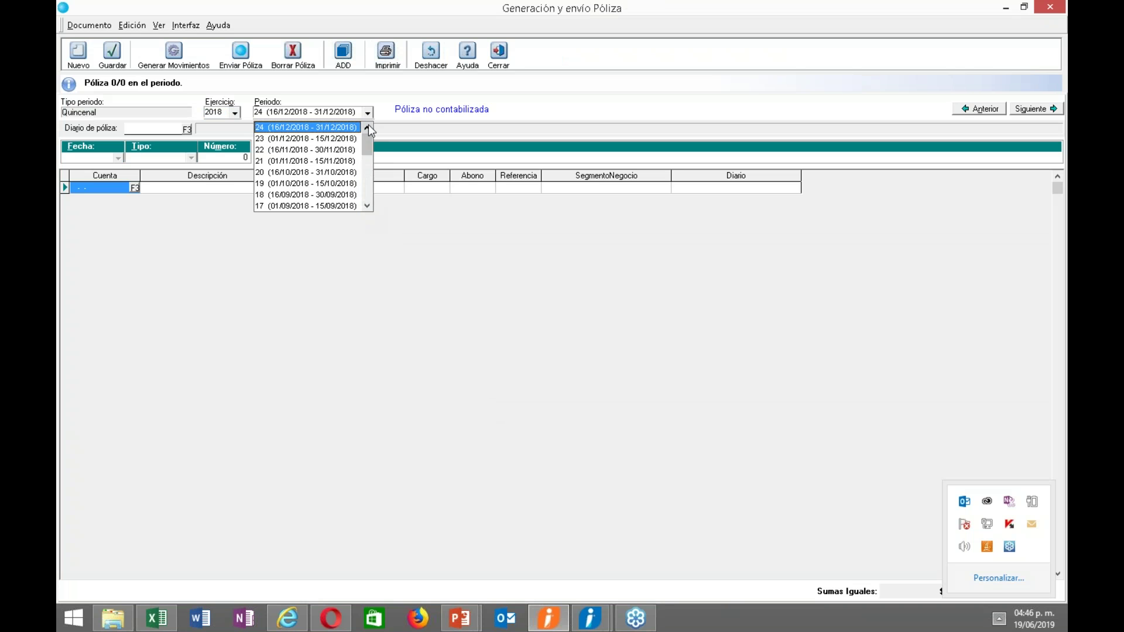
left_click(449, 149)
left_click(322, 114)
left_click(324, 127)
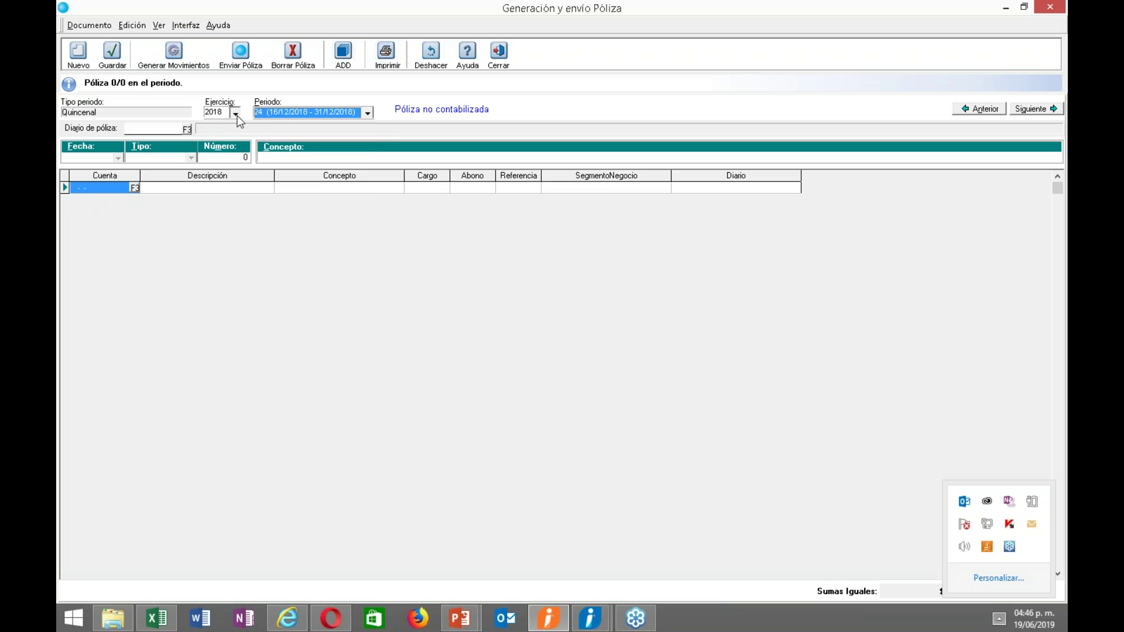
Set Ejercicio 2019 and Periodo 1 (01/01/2019–15/01/2019), then close the window.
left_click(236, 113)
left_click(234, 133)
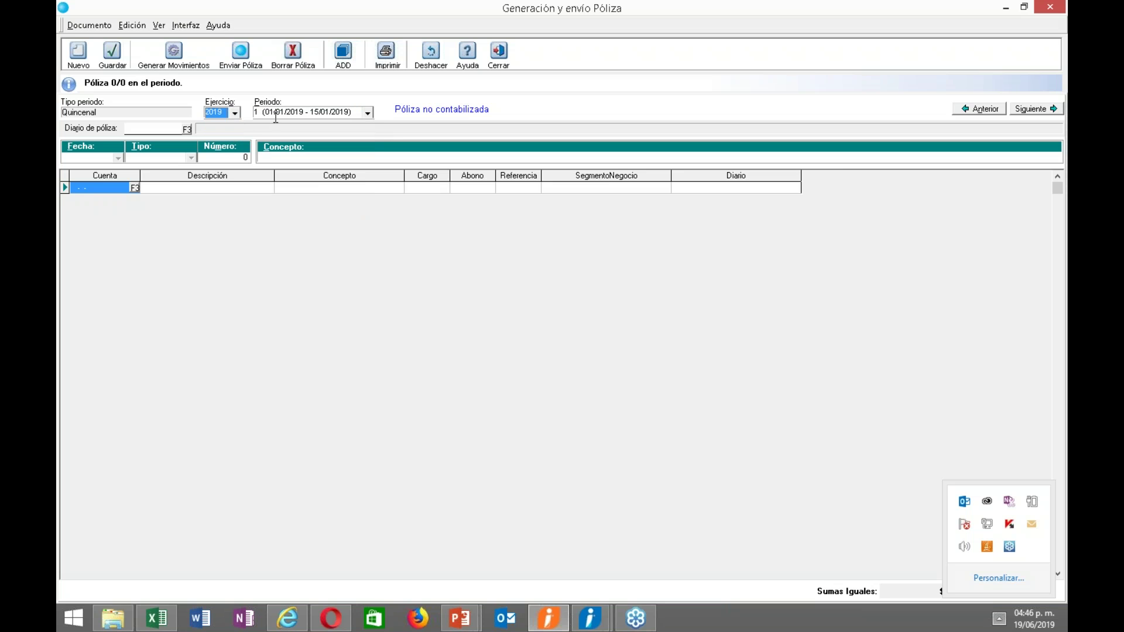
left_click(367, 114)
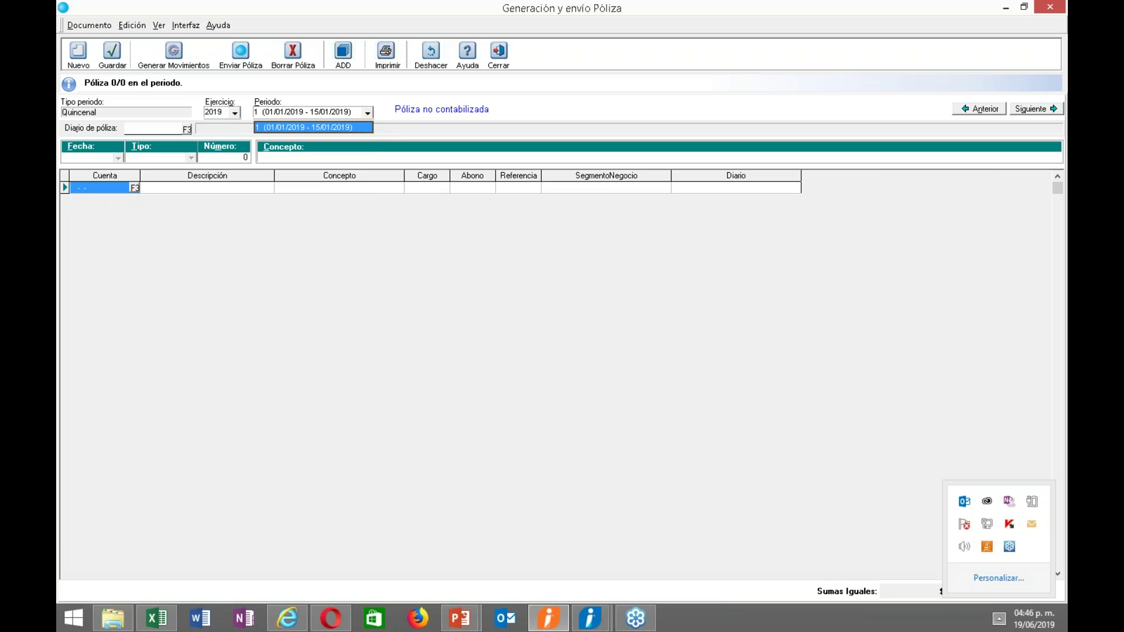
left_click(360, 127)
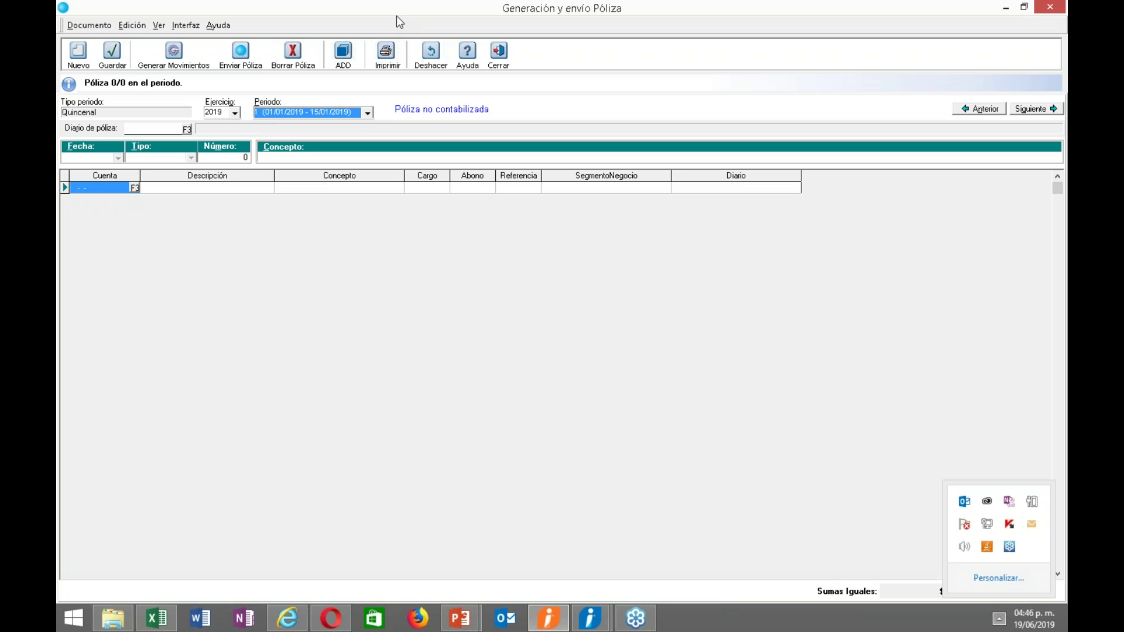
left_click_drag(394, 18, 473, 173)
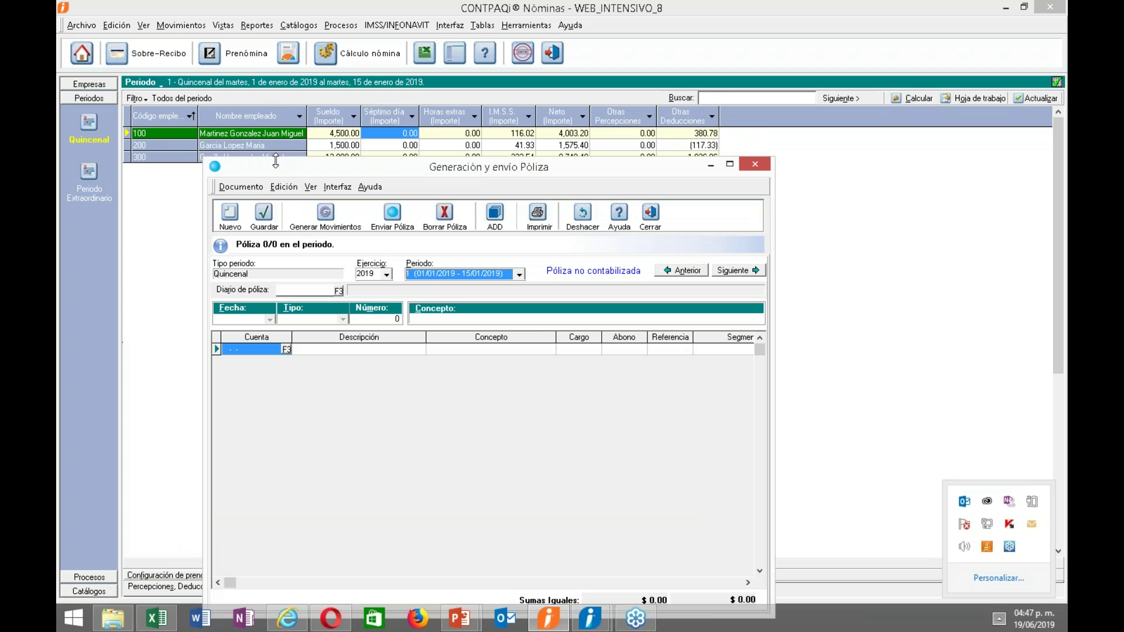
left_click_drag(275, 166, 280, 111)
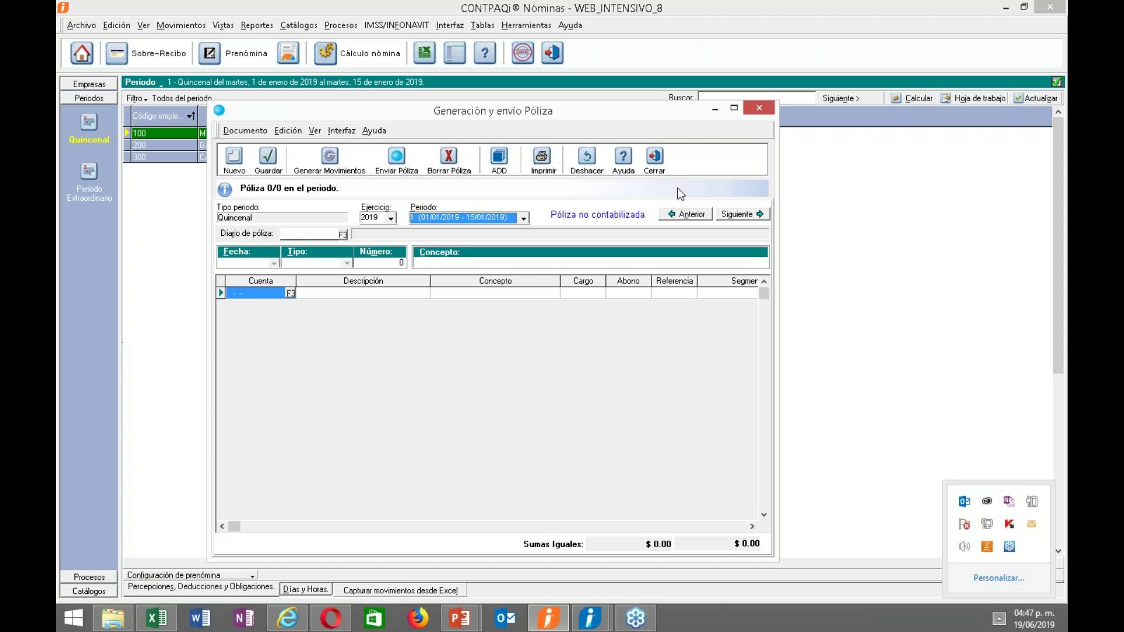
left_click(759, 108)
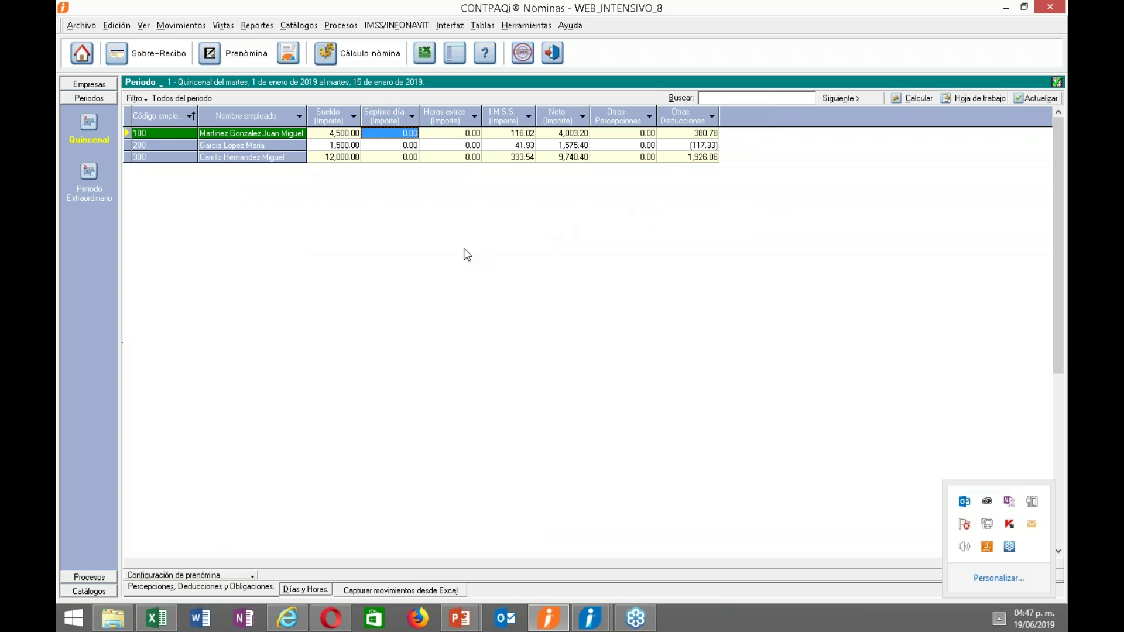
Authorize Quincenal period 1 through the backup prompt and Disposiciones reminder, opening period 2's Prenómina.
left_click(342, 25)
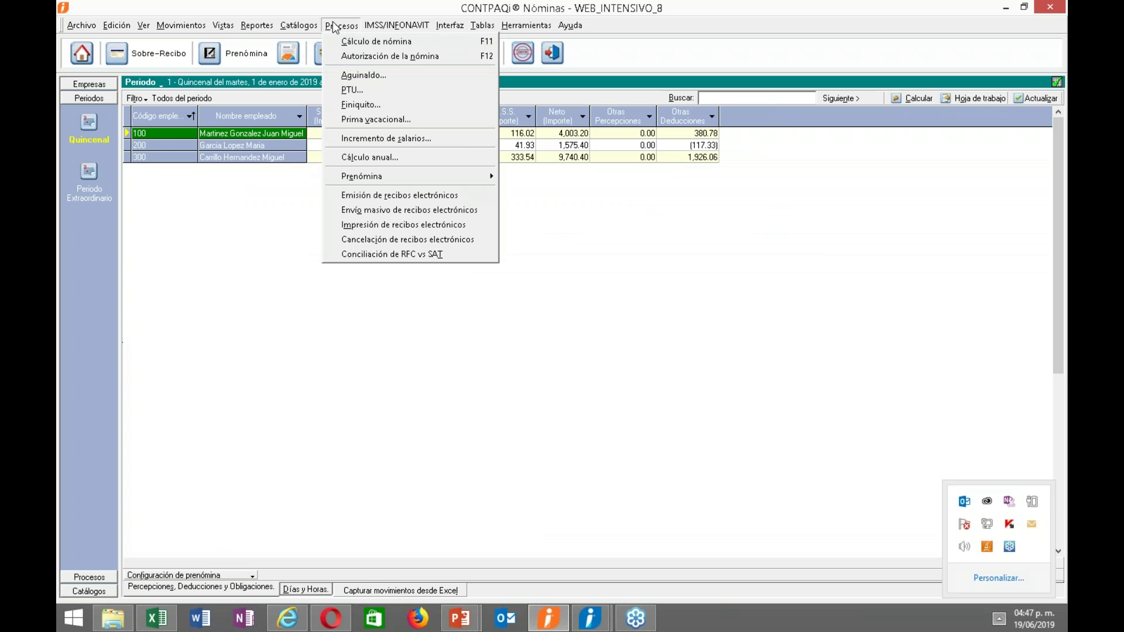
left_click(363, 56)
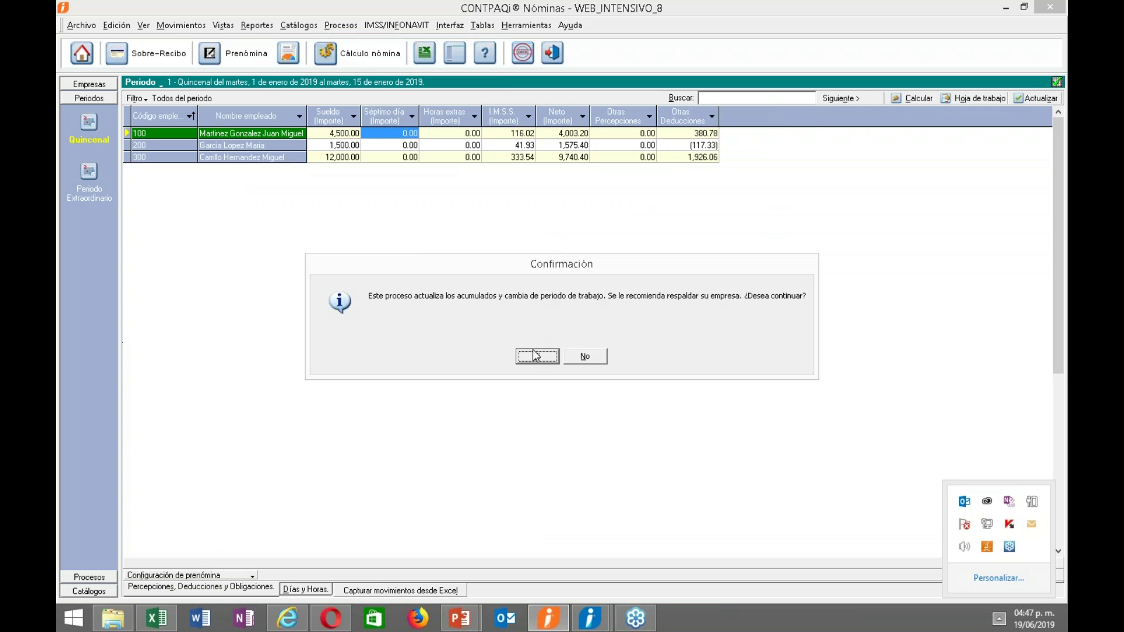
left_click(535, 354)
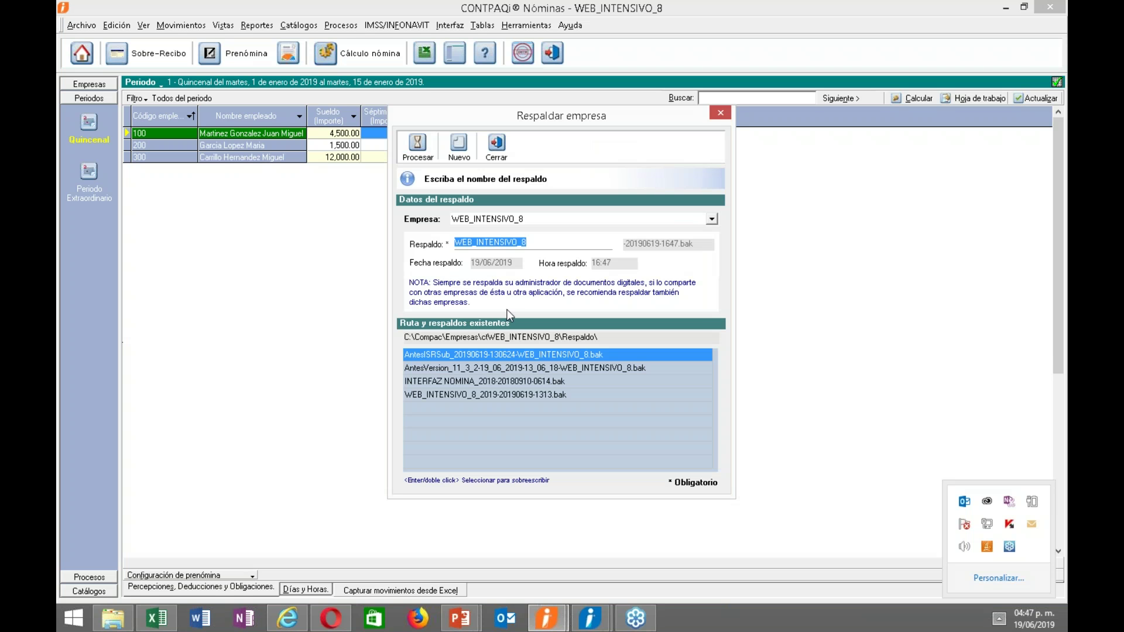
left_click(496, 146)
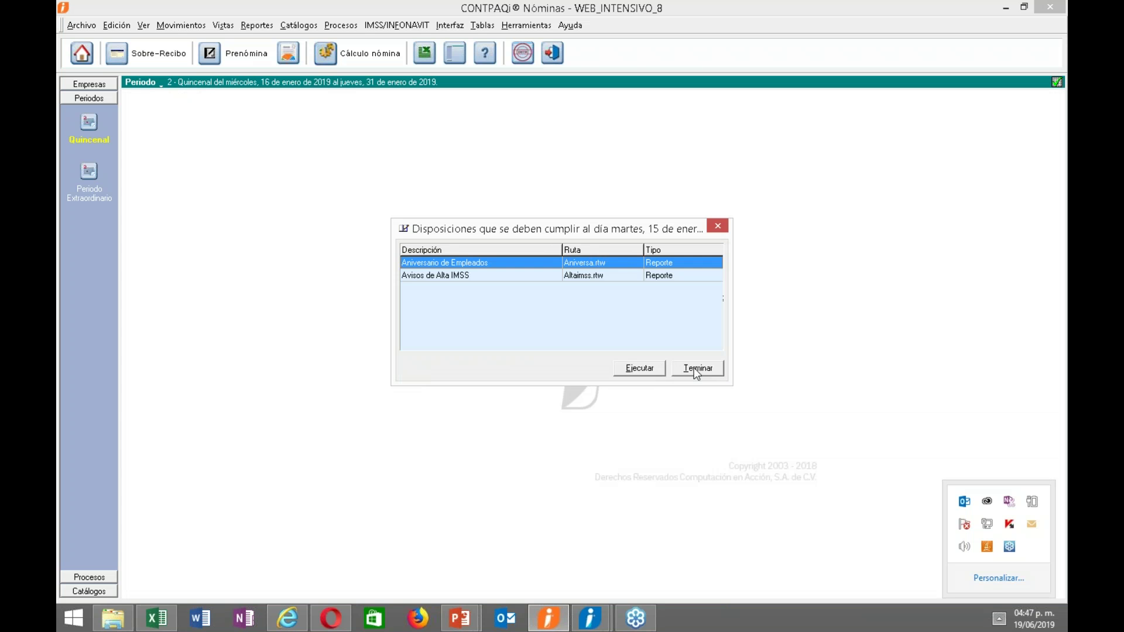
left_click(694, 365)
left_click(234, 53)
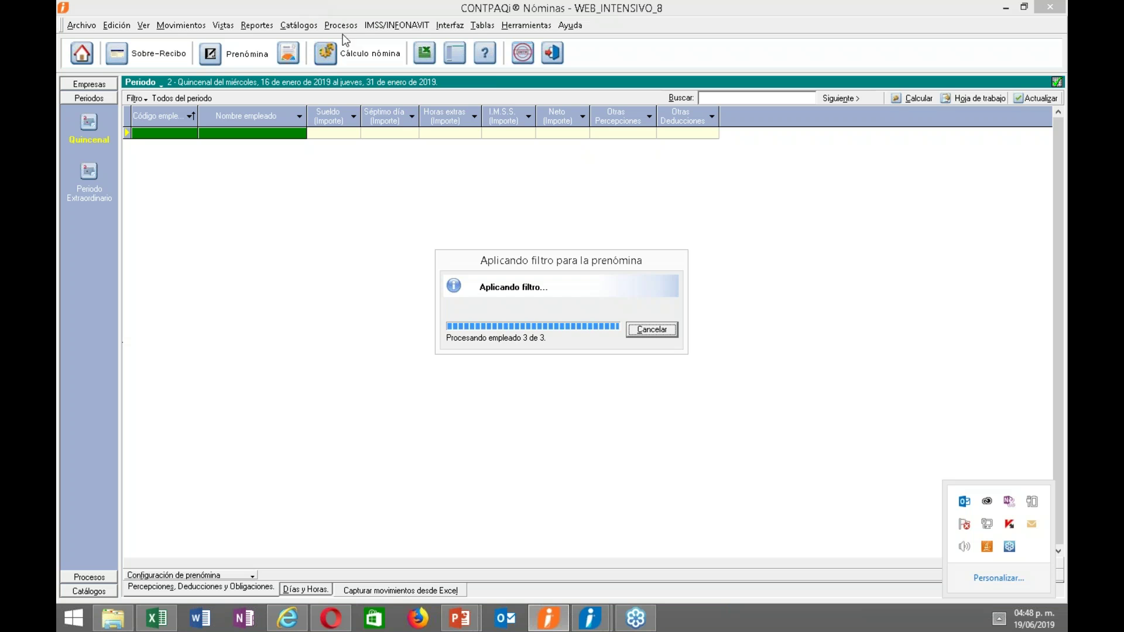
left_click(345, 28)
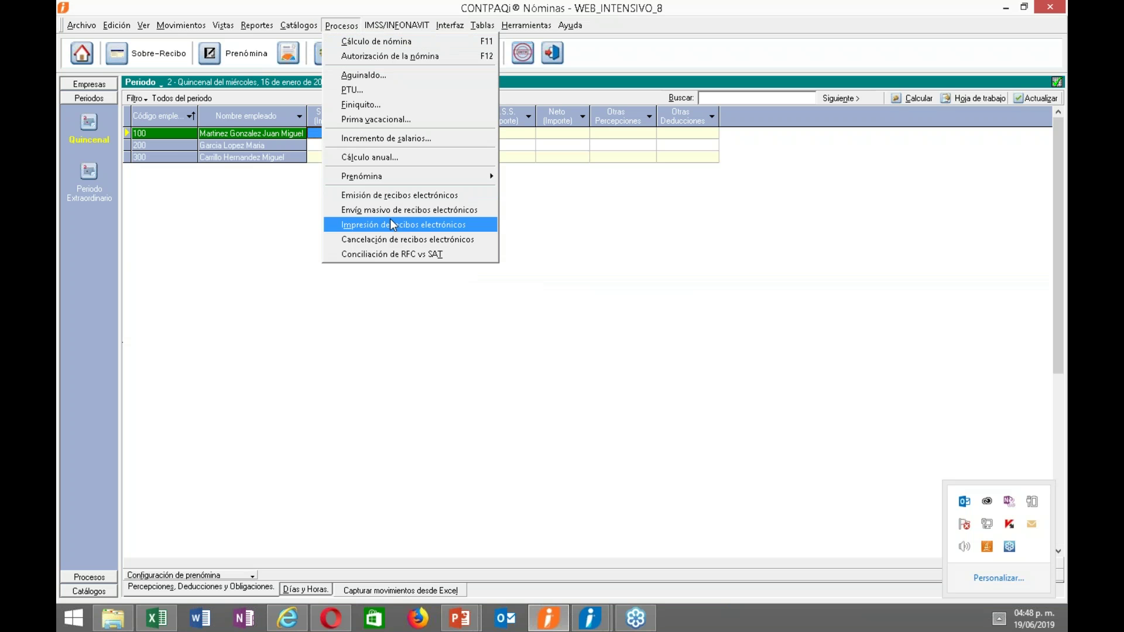
Stamp period 1's electronic payroll receipts, entering the certificate password.
left_click(402, 197)
left_click(571, 365)
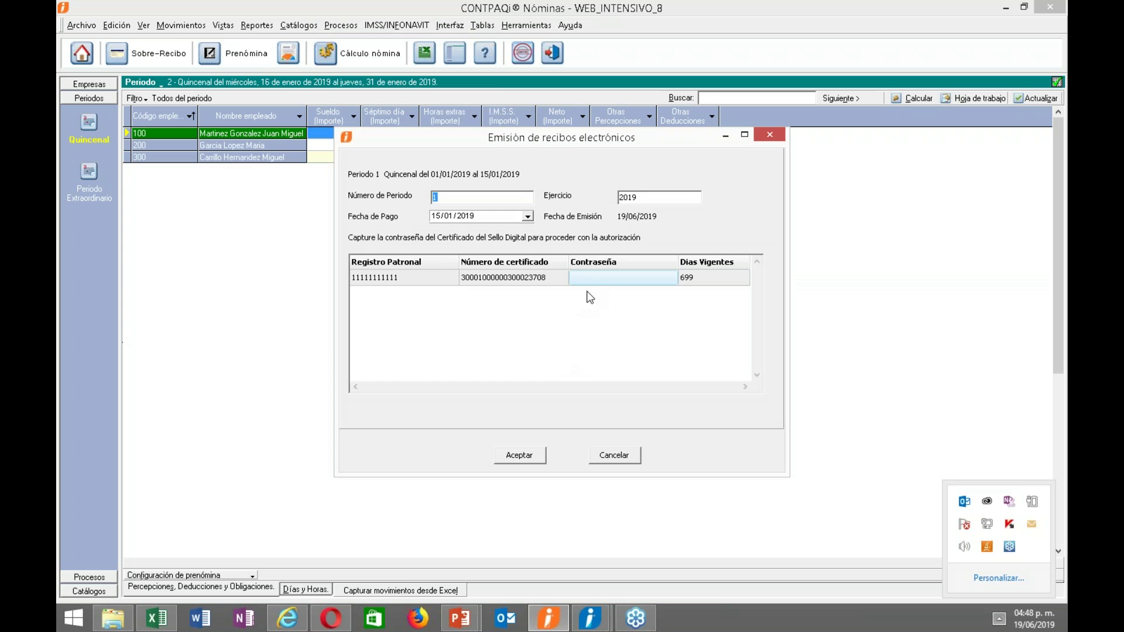
left_click(598, 272)
left_click(597, 273)
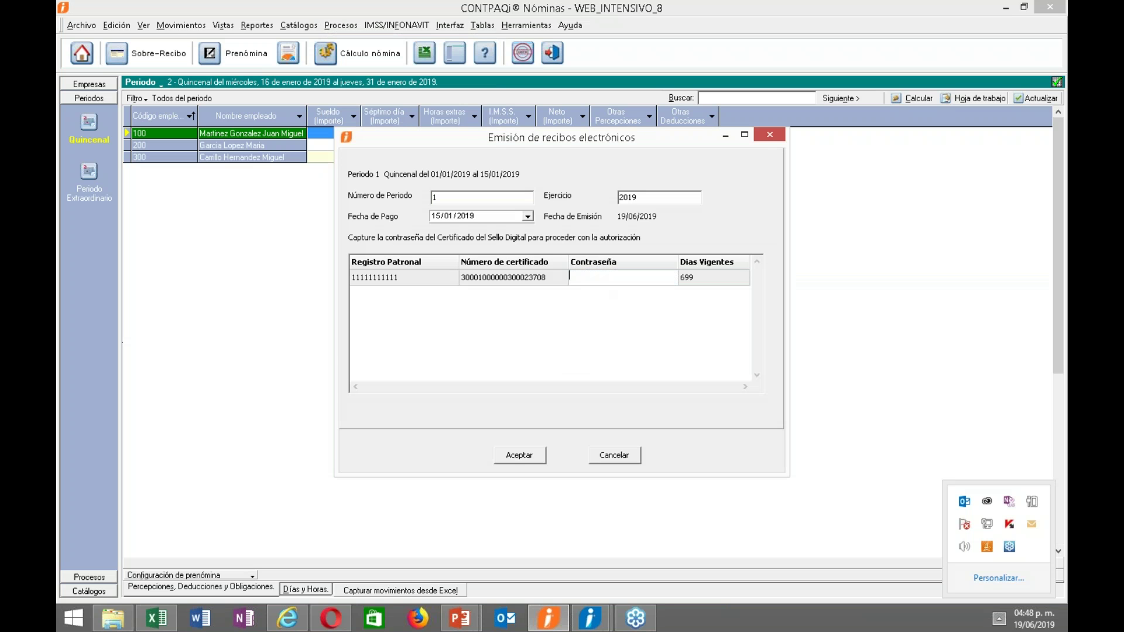
type("1234567")
left_click(539, 459)
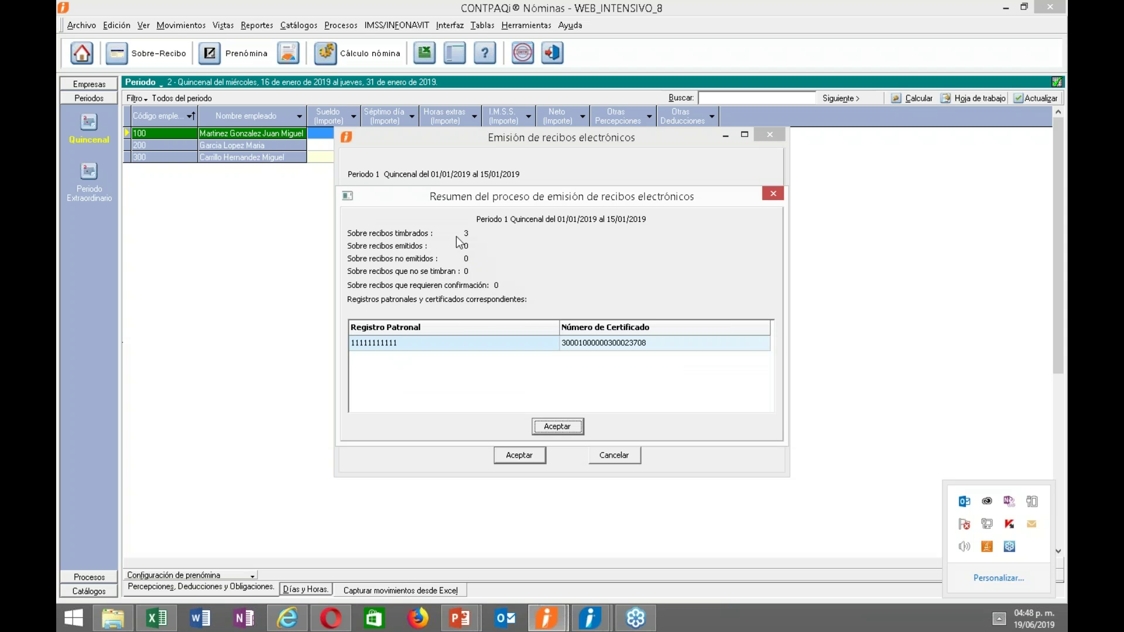
Review the issuing summary and bitácora, then close the receipt issuing form.
left_click(556, 429)
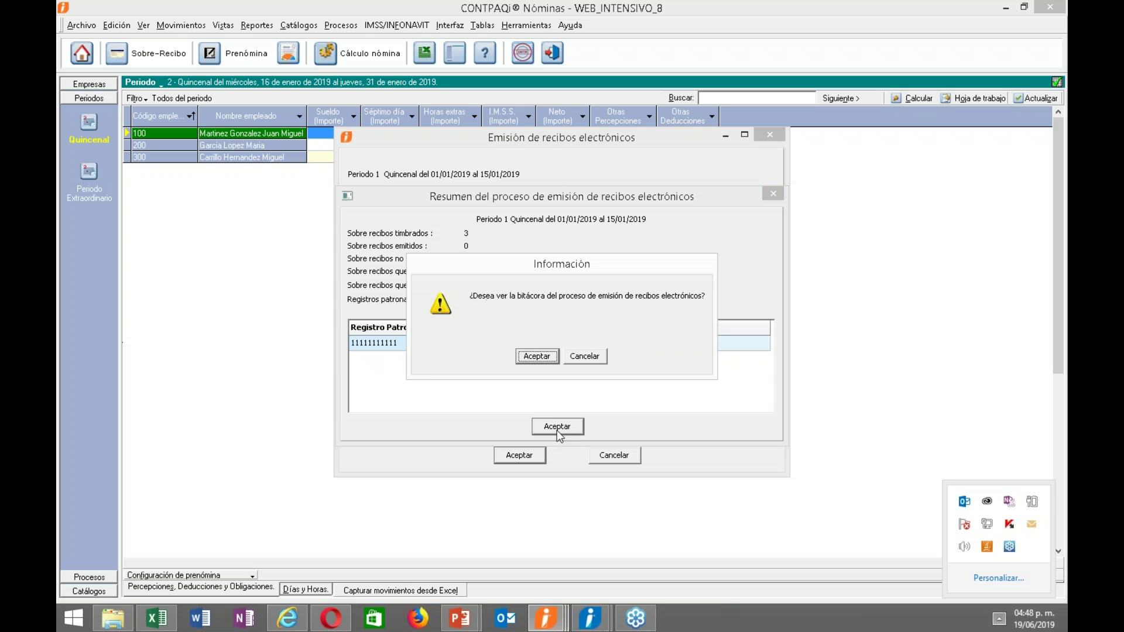
left_click(537, 356)
left_click_drag(750, 309, 752, 373)
left_click_drag(465, 397, 592, 396)
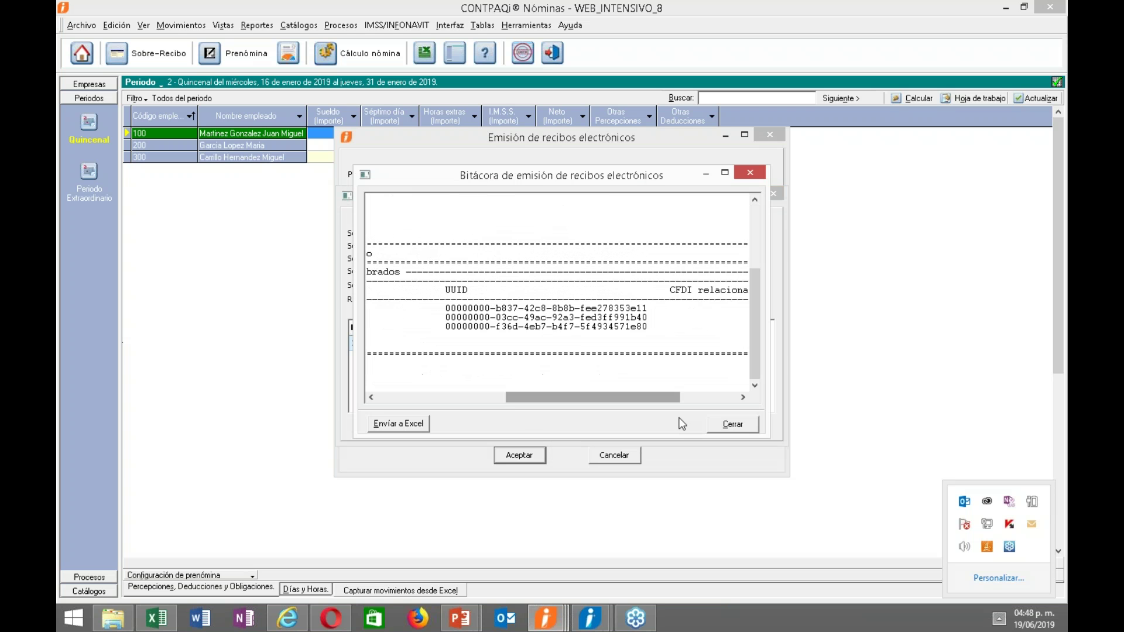
left_click(732, 426)
left_click(621, 459)
Open Generación y envío Póliza, dismiss the no-póliza error, and start Generar Movimientos for Quincenal period 1.
left_click(416, 26)
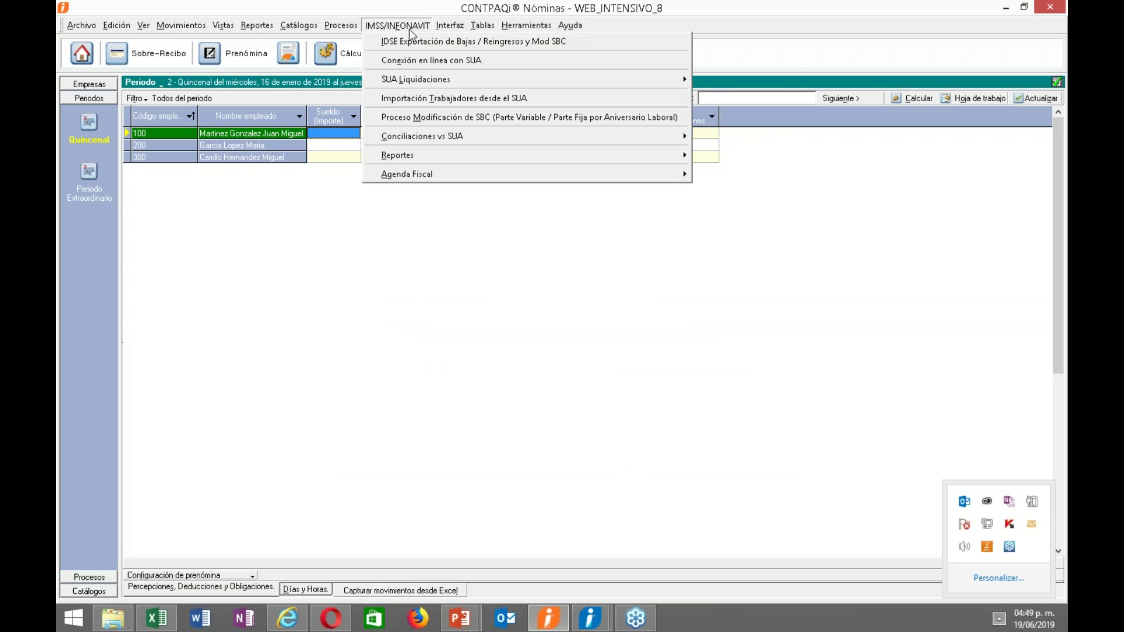
mouse_move(550, 41)
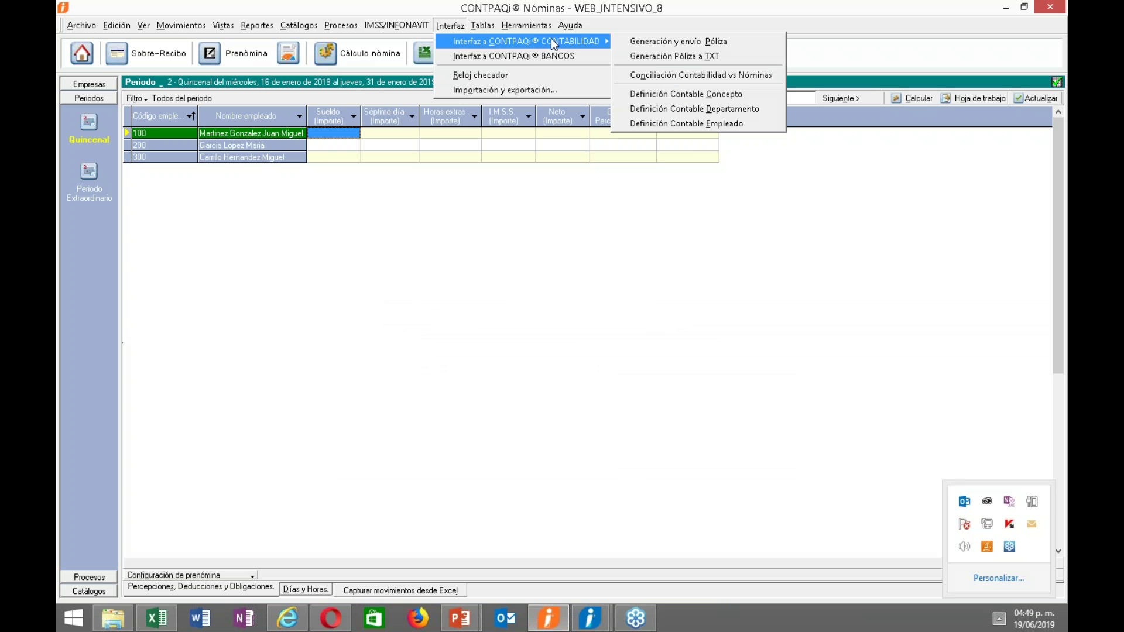
left_click(617, 39)
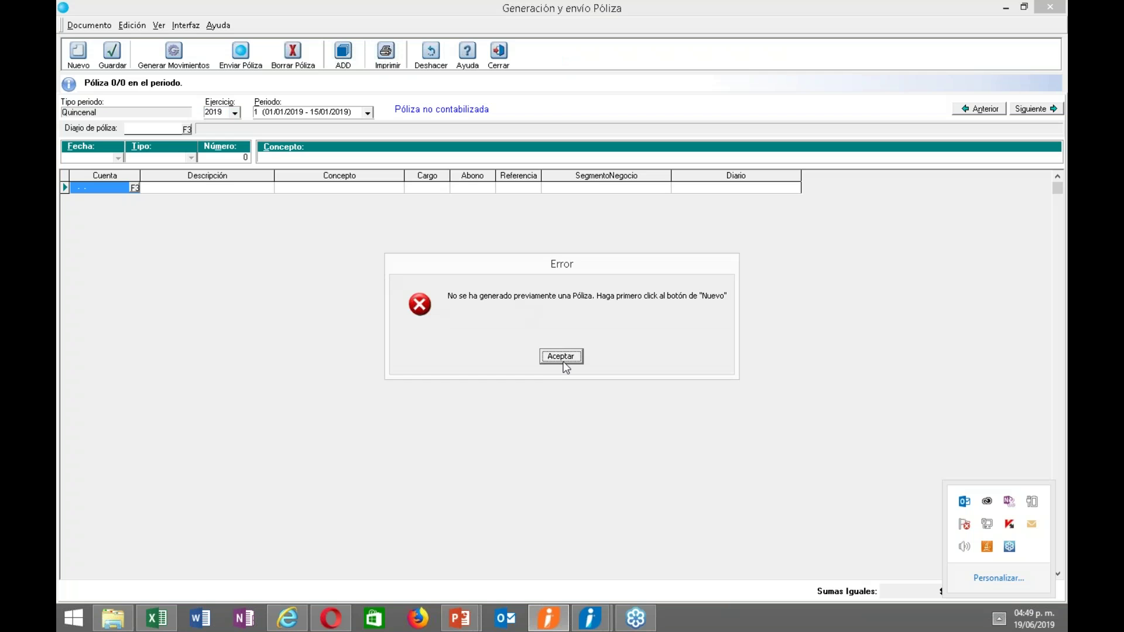
left_click(561, 357)
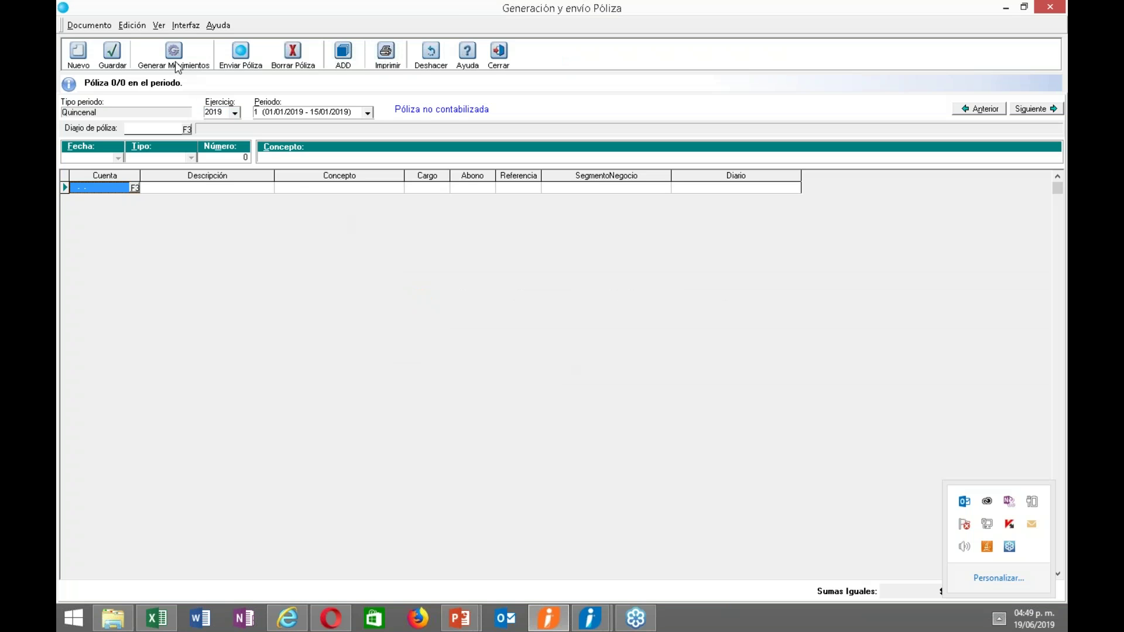
left_click(177, 66)
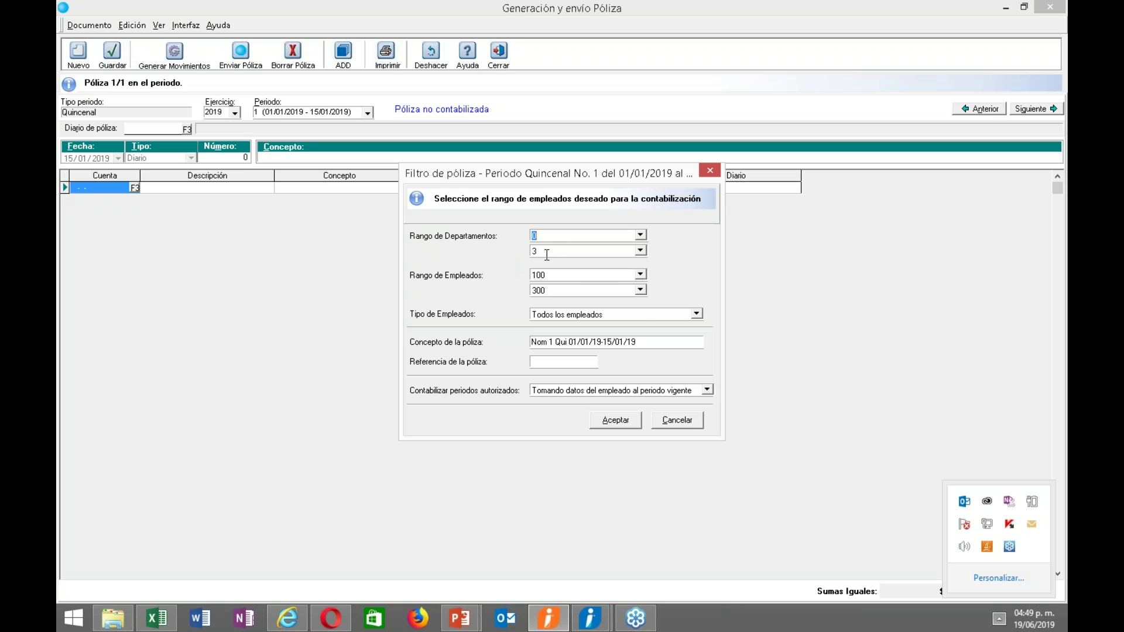
Accept the póliza filter with departments 0–3, employees 100–300, Todos los empleados and periodo vigente.
left_click(553, 291)
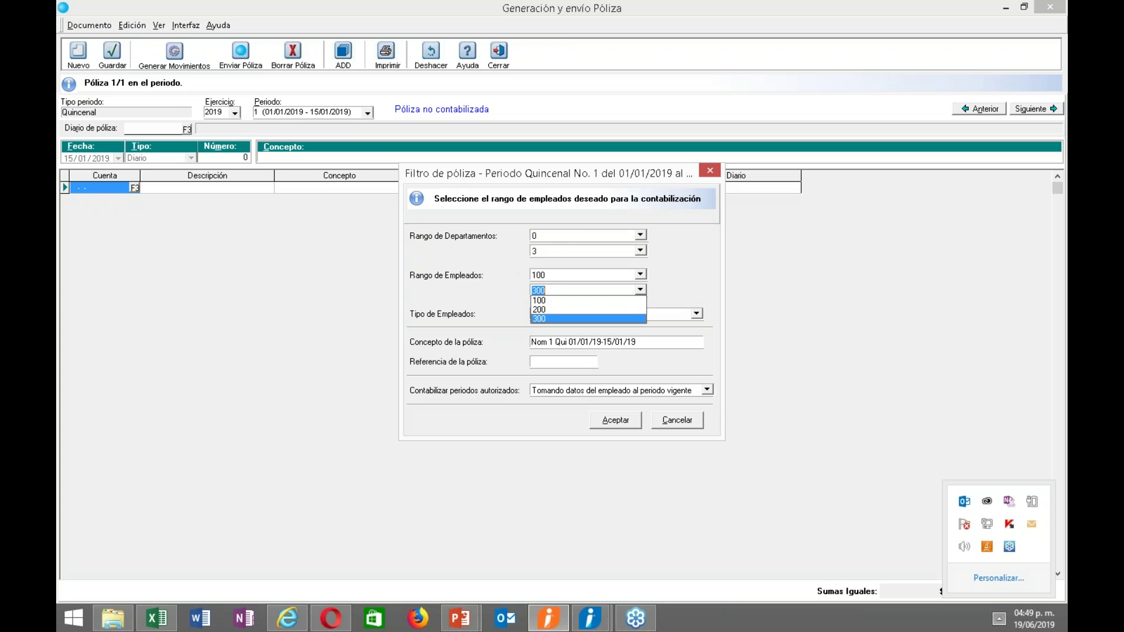
left_click(675, 319)
left_click(675, 317)
left_click(675, 317)
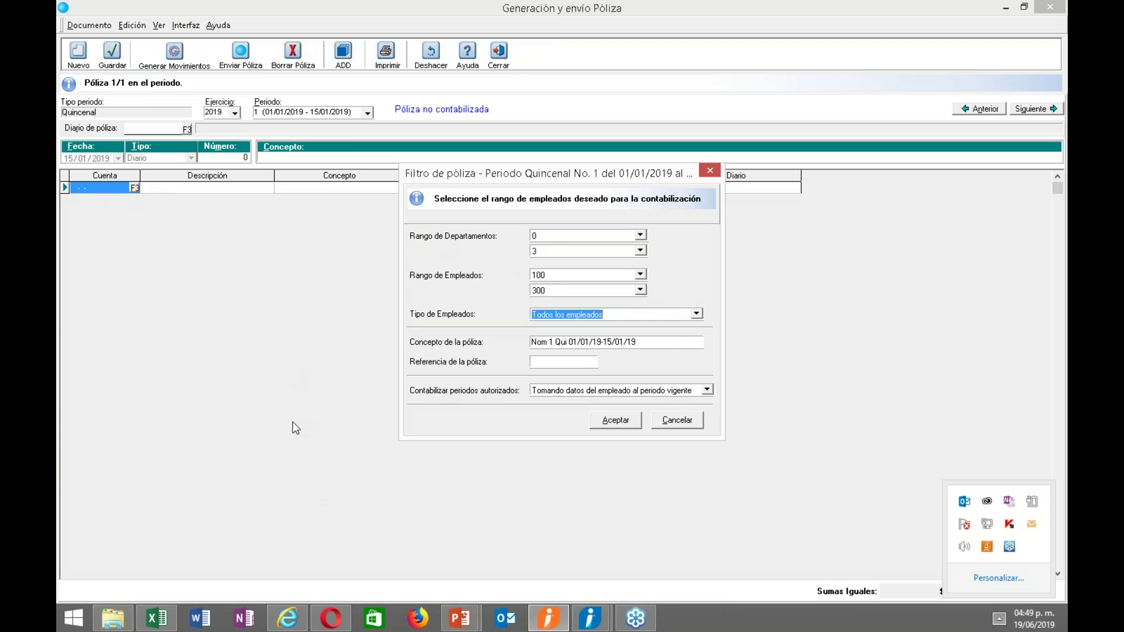
left_click(555, 345)
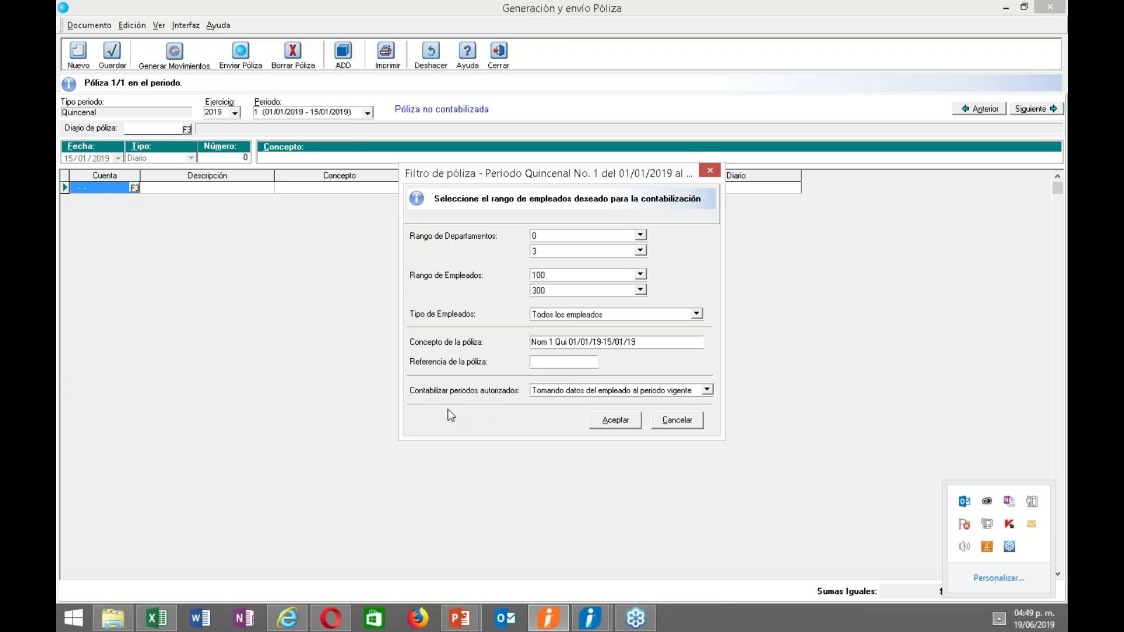
left_click(708, 390)
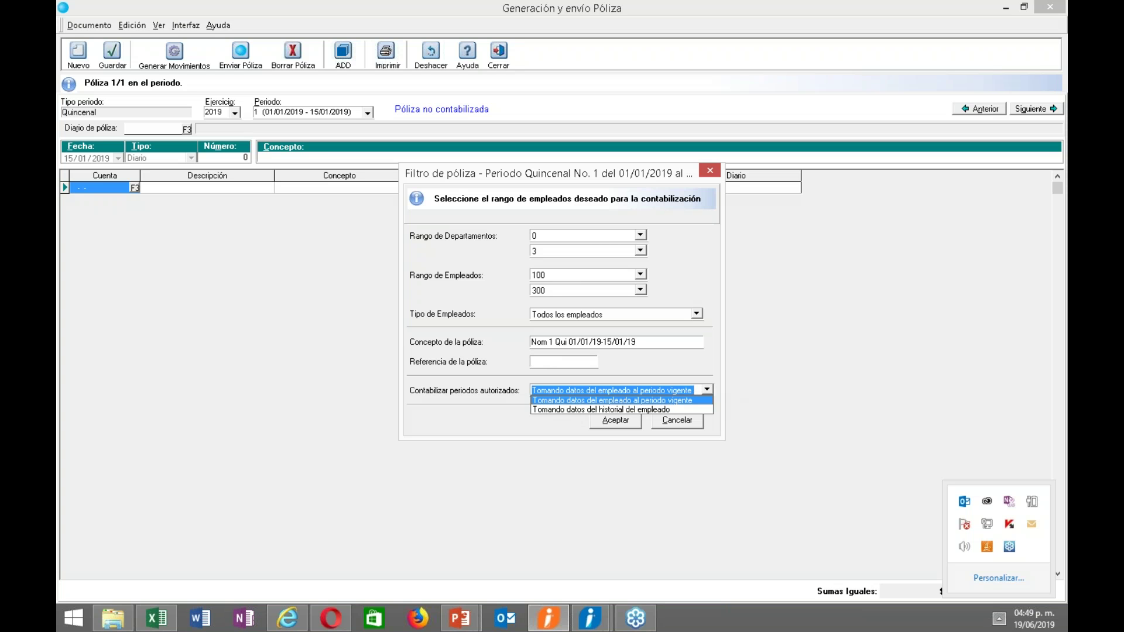
left_click(653, 372)
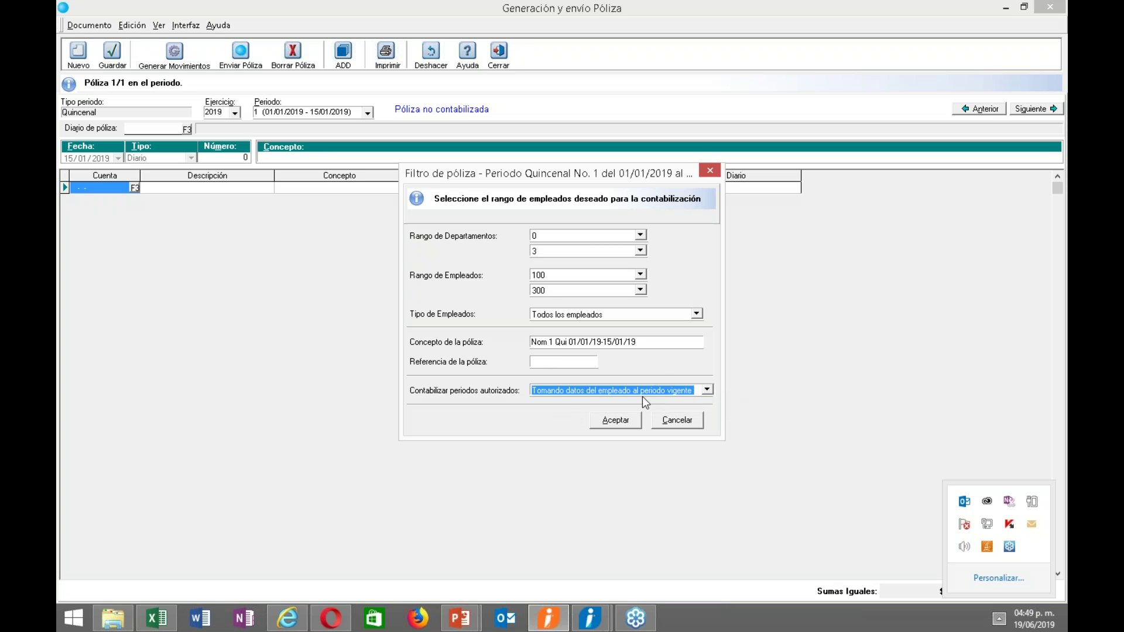
left_click(707, 391)
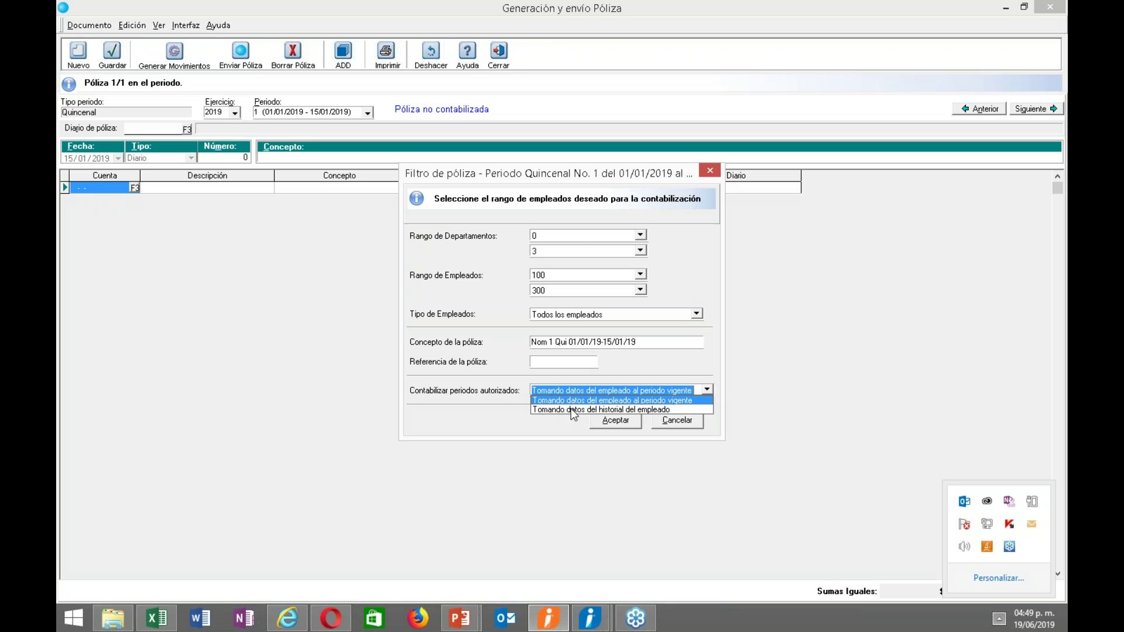
left_click(554, 418)
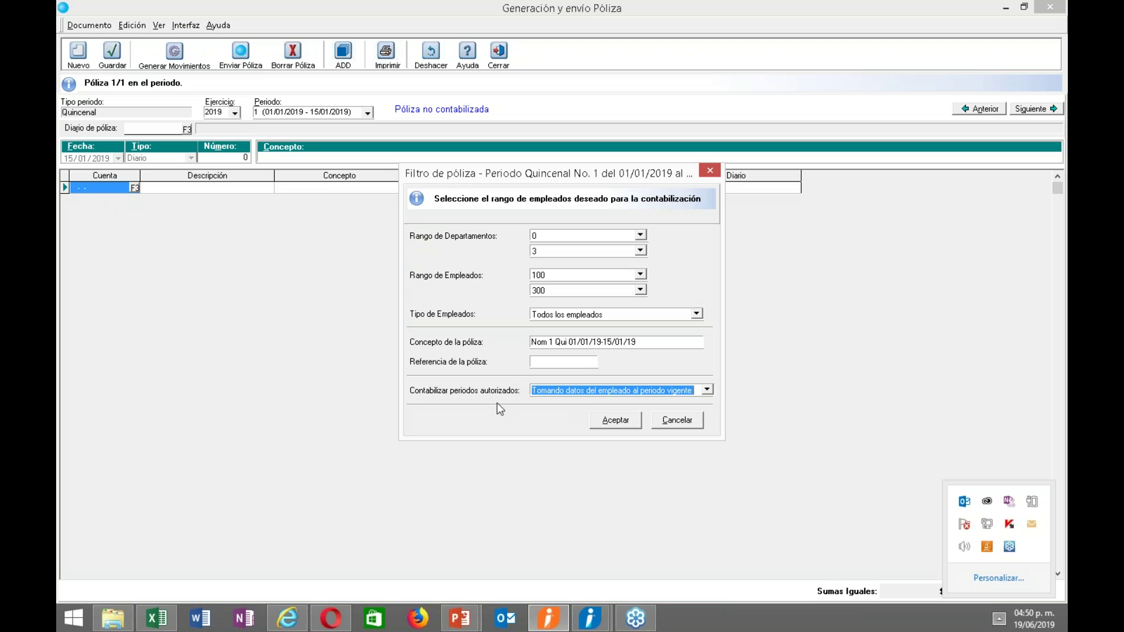
left_click(606, 423)
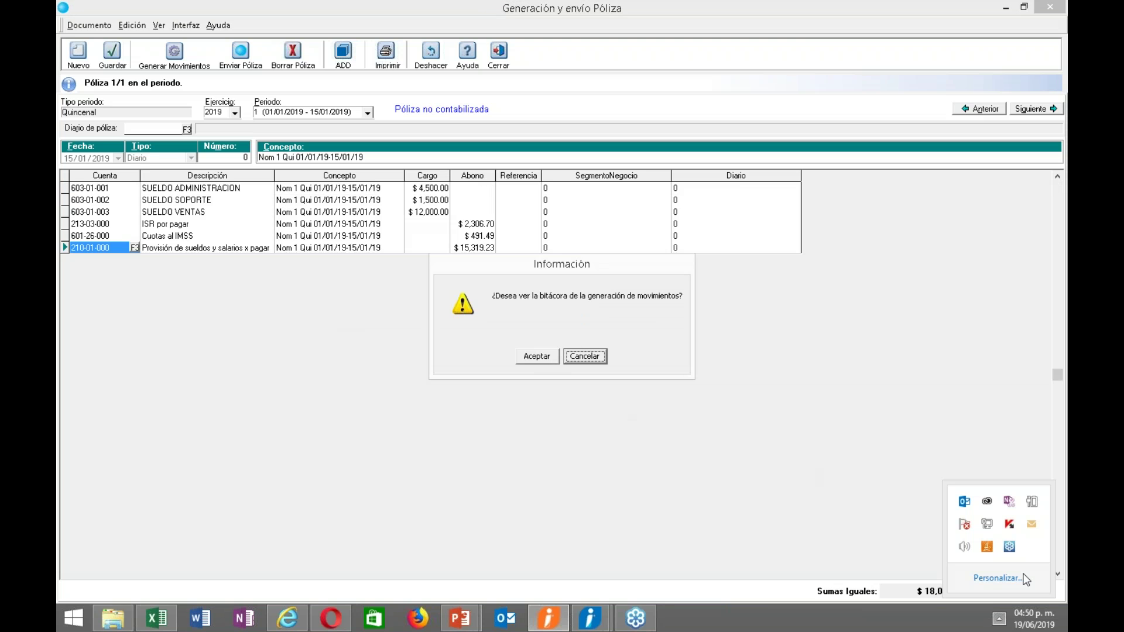
Open the BitacPoliza_2019QuincenalP1 generation log in Excel and maximize it.
left_click(1000, 619)
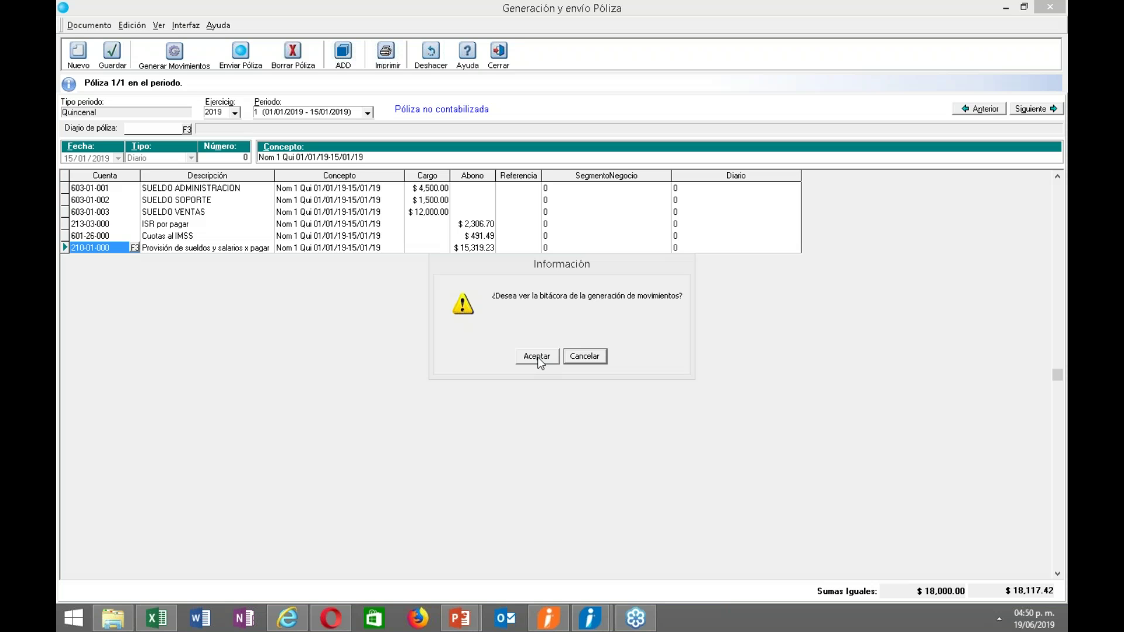
left_click(537, 357)
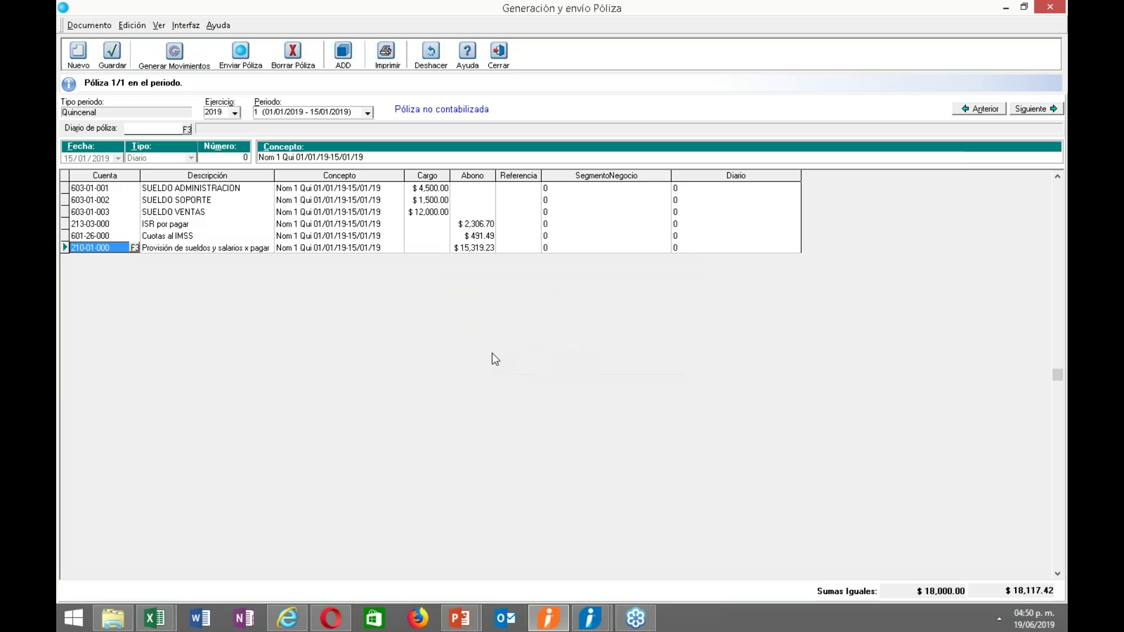
left_click(912, 157)
left_click_drag(726, 578, 838, 583)
left_click(800, 333)
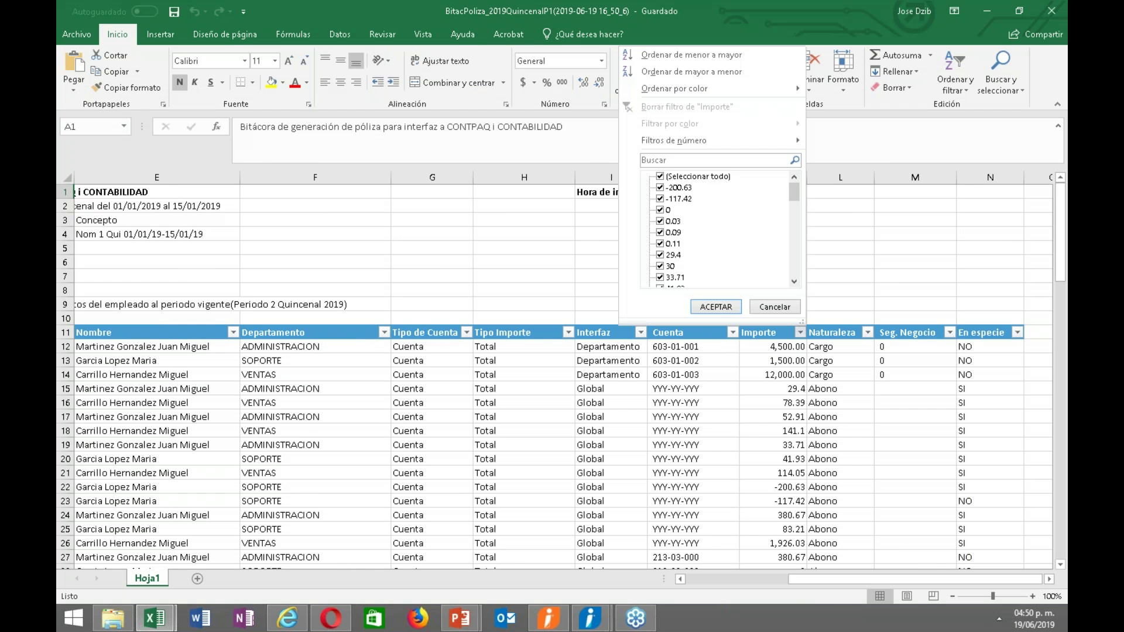
Filter the Cuenta column to exclude YYY-YY-YYY and ZZZ-ZZ-ZZZ, leaving 15 of 81 records.
left_click_drag(793, 187, 720, 297)
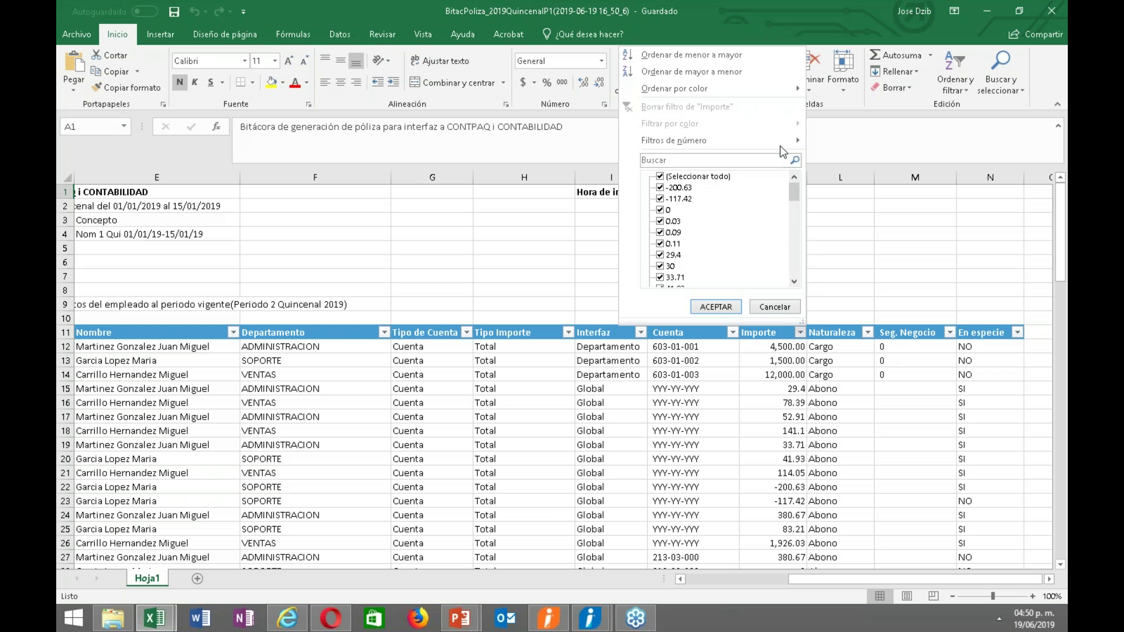
left_click(719, 302)
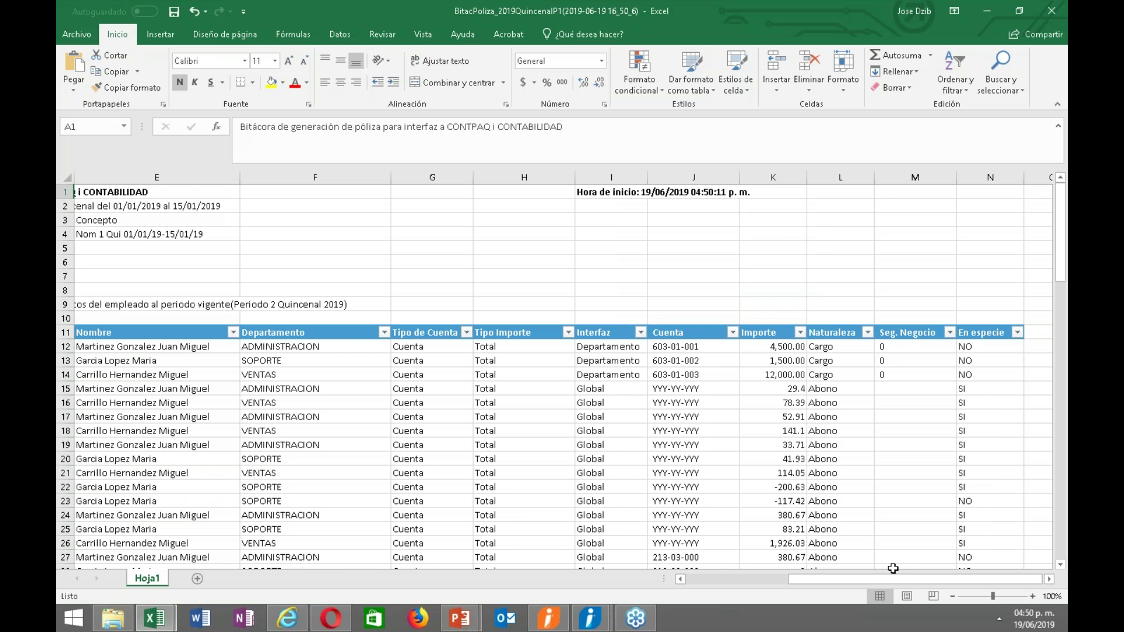
mouse_move(880, 579)
left_mouse_down()
mouse_move(814, 585)
mouse_move(866, 573)
left_mouse_up()
left_click(805, 332)
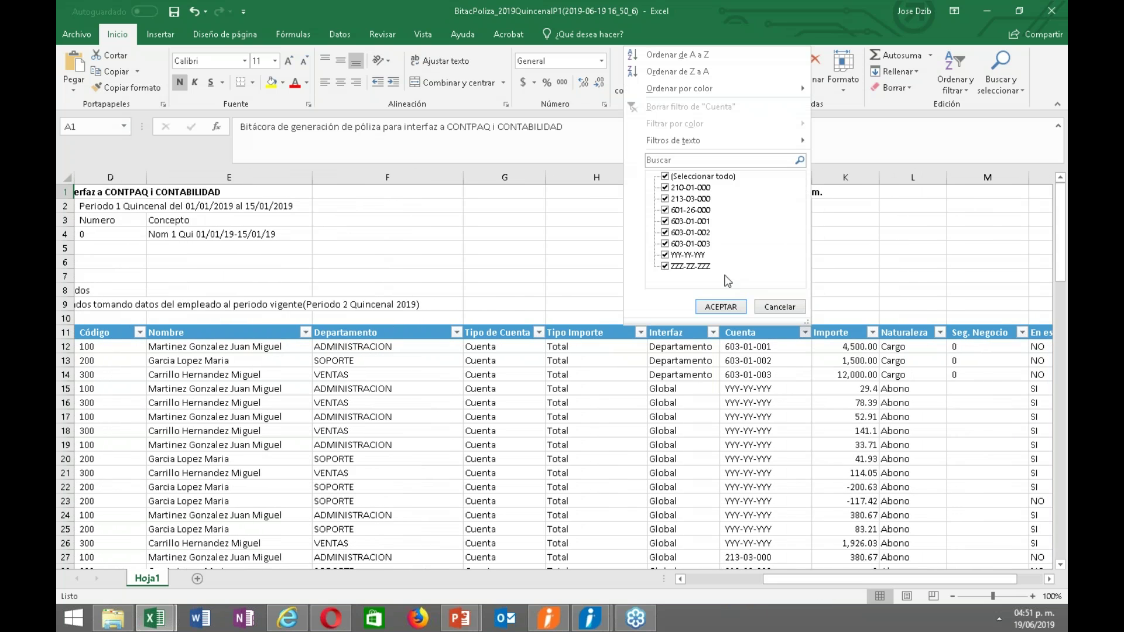
left_click(664, 256)
left_click(666, 261)
left_click(666, 265)
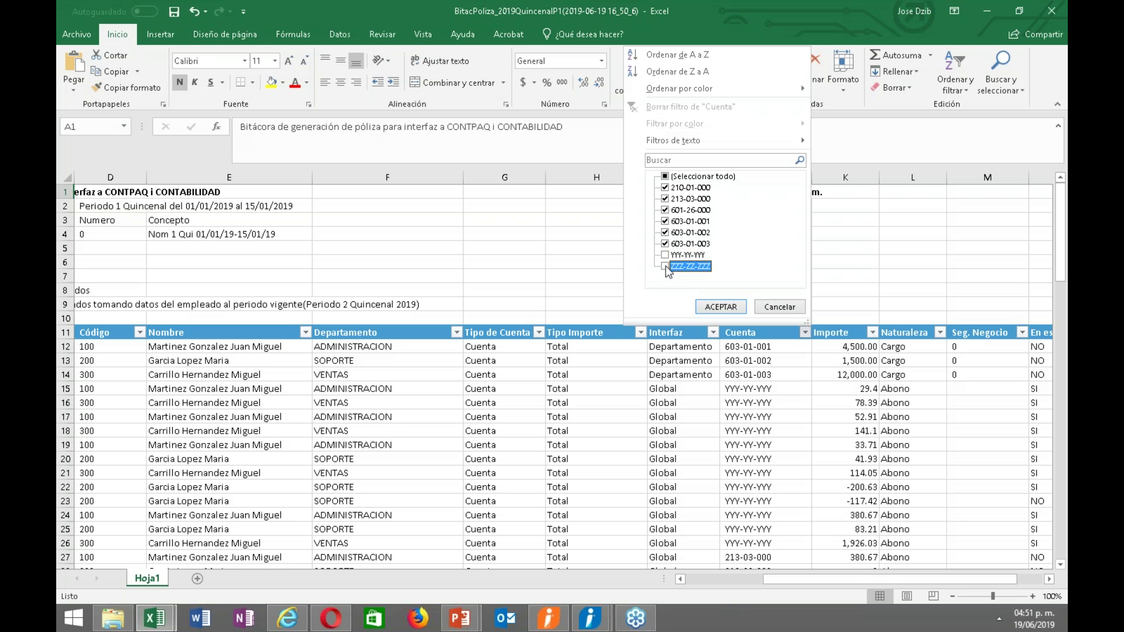
left_click(721, 307)
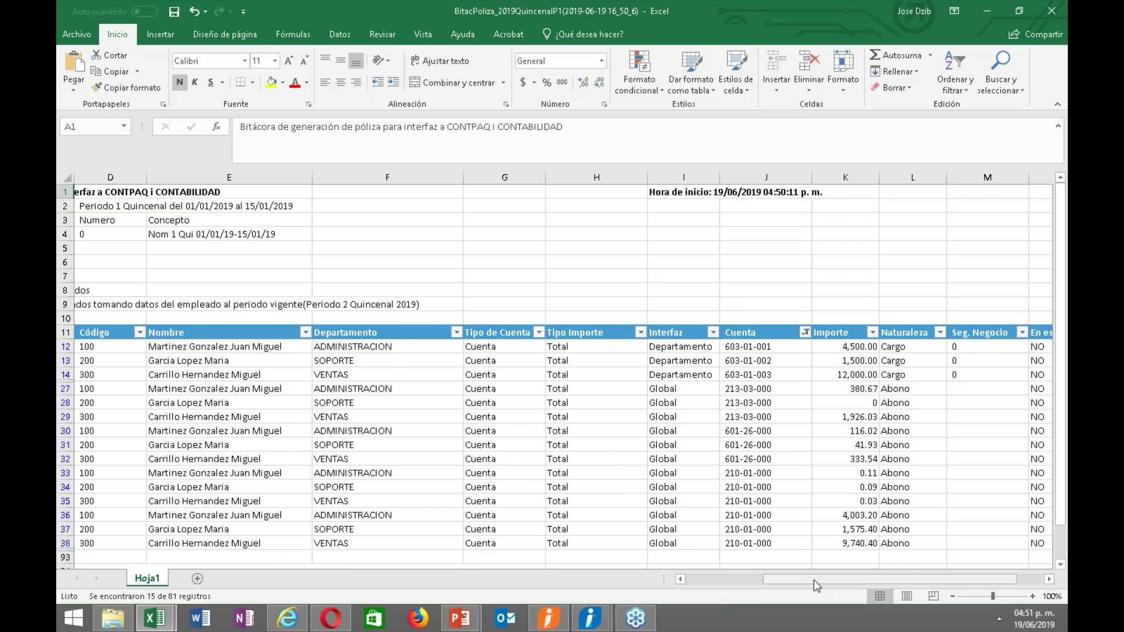
left_click_drag(813, 579, 691, 580)
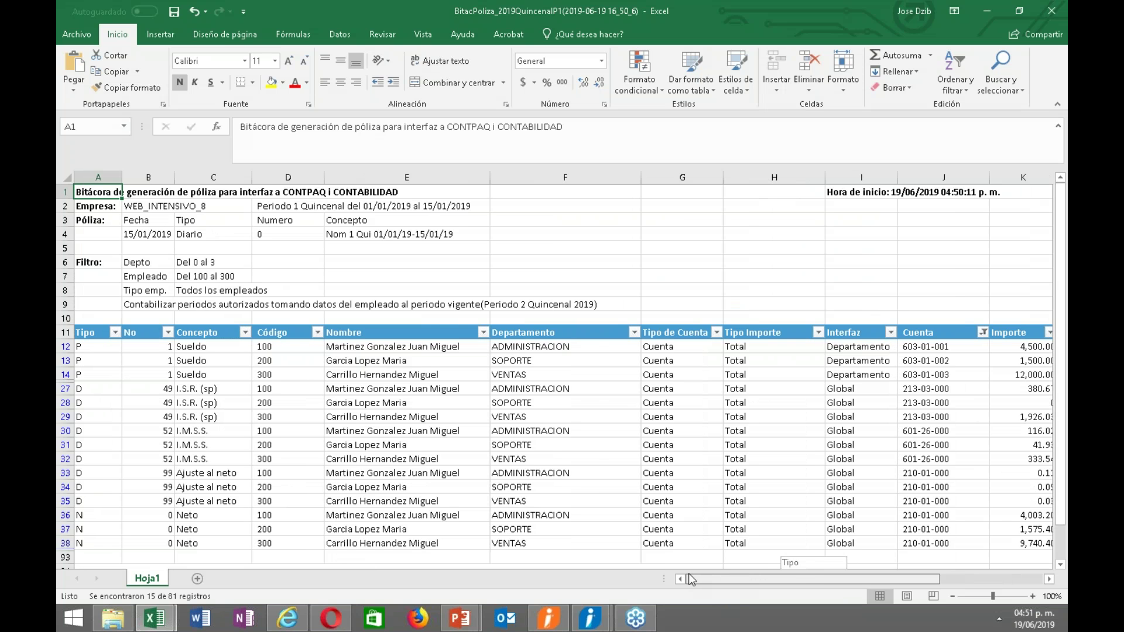
mouse_move(688, 574)
left_mouse_down()
mouse_move(846, 582)
mouse_move(703, 571)
left_mouse_up()
left_click_drag(703, 571, 704, 571)
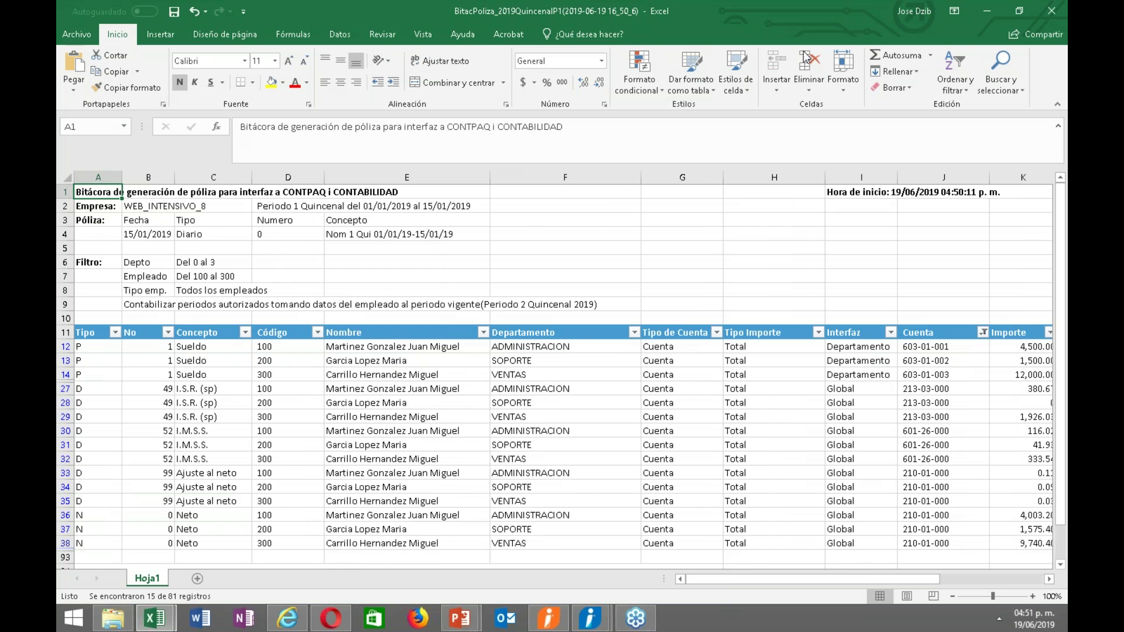
Re-include the YYY-YY-YYY placeholder rows in the log's Cuenta filter.
double_click(763, 8)
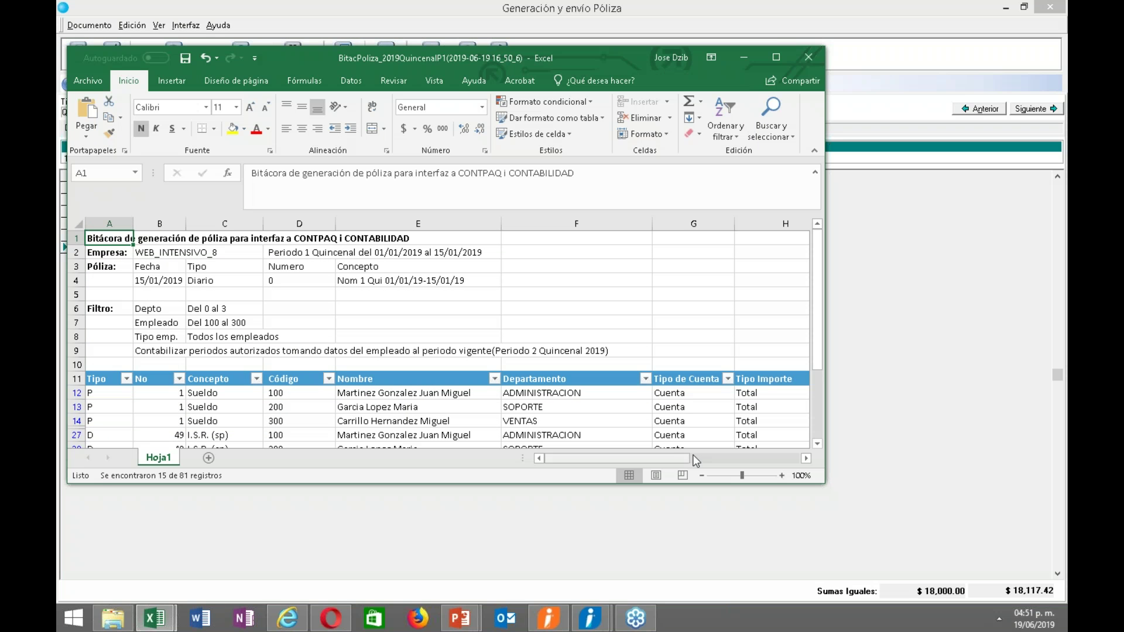
left_click(777, 57)
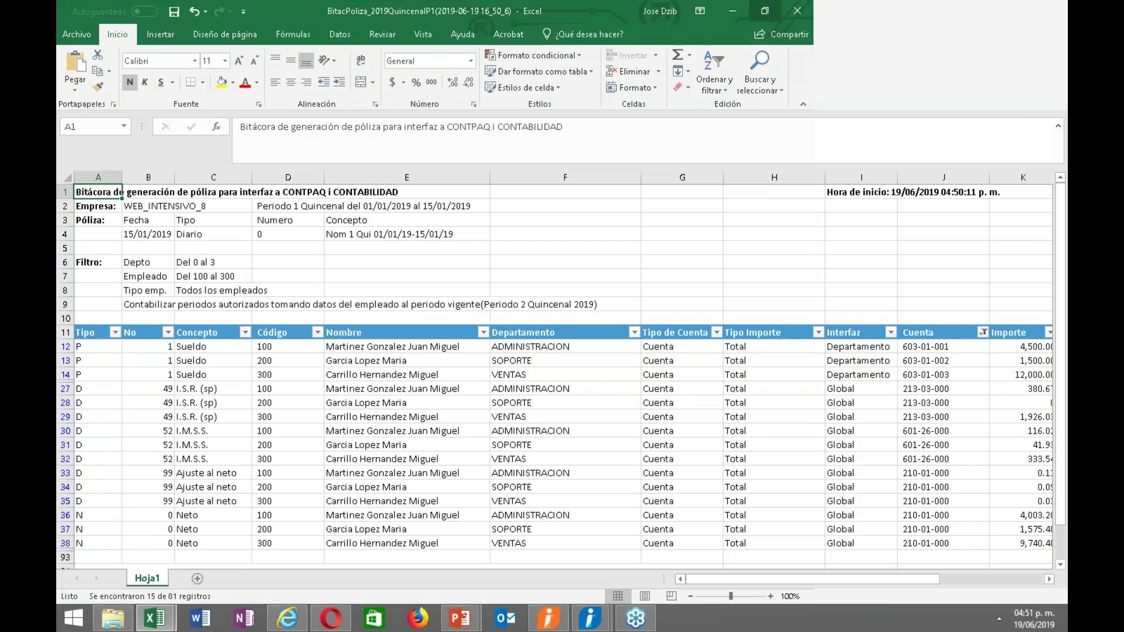
left_click_drag(738, 579, 843, 578)
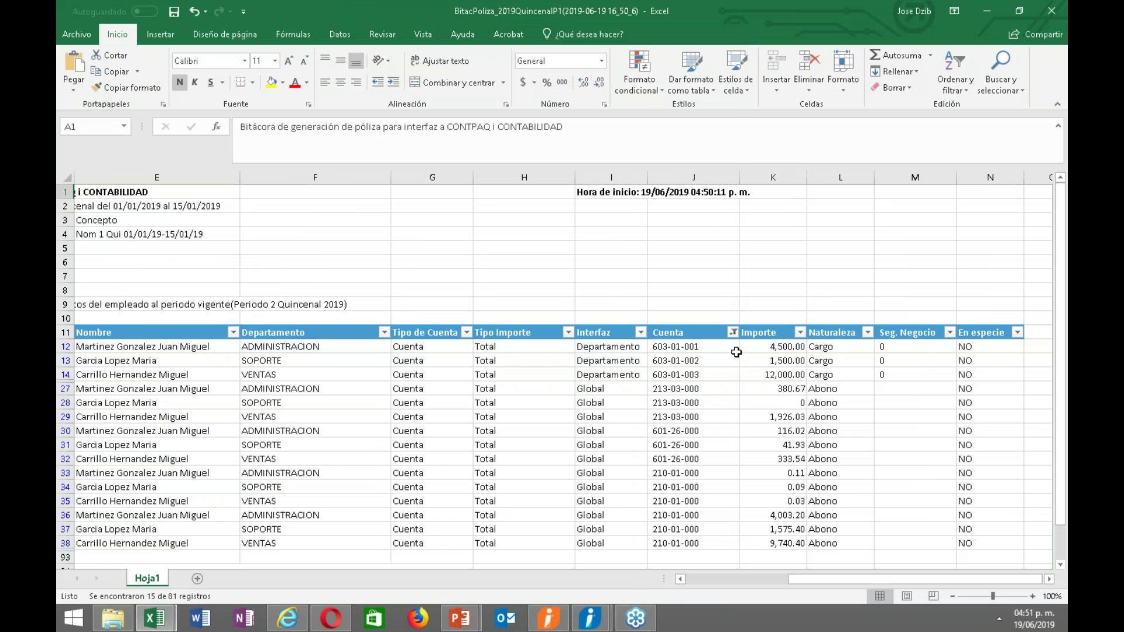
left_click(732, 332)
left_click(597, 258)
left_click(646, 306)
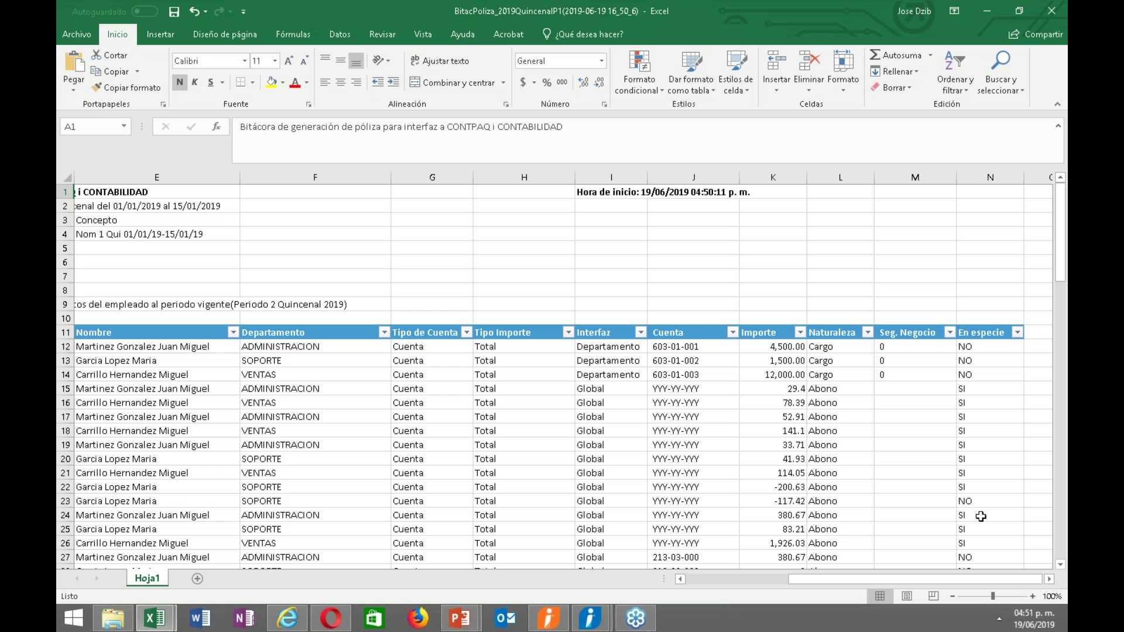
Browse the Importe and Cuenta columns through the placeholder account rows.
mouse_move(873, 582)
left_mouse_down()
mouse_move(797, 582)
mouse_move(852, 575)
left_mouse_up()
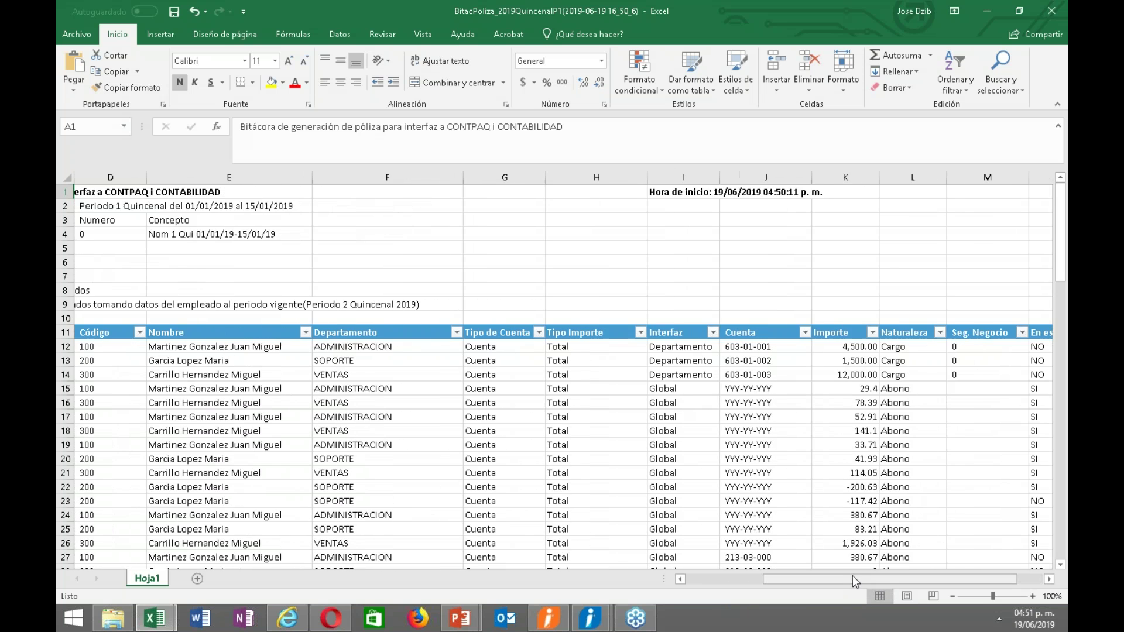
left_click(840, 473)
key("Up")
key("Up")
key("Up")
key("Up")
key("Up")
key("Up")
key("Up")
key("Up")
key("Up")
key("Up")
key("Up")
key("Up")
key("Up")
key("Up")
key("Up")
key("Up")
key("Up")
key("Up")
key("Up")
key("Up")
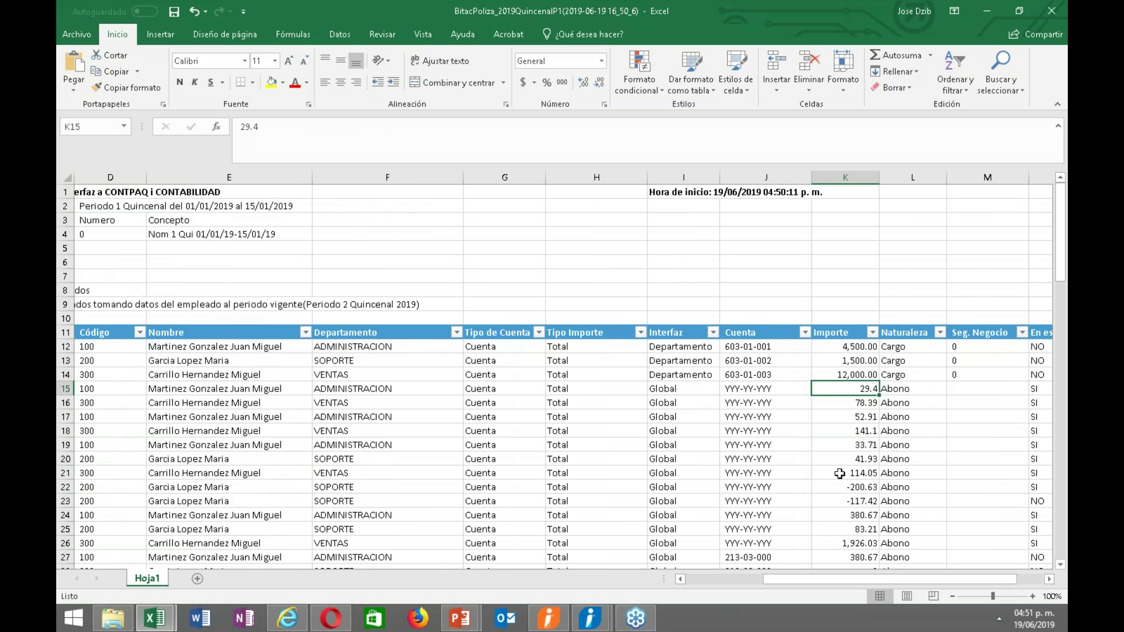
key("Down")
key("Up")
key("Up")
key("Up")
key("Up")
key("Up")
key("Up")
key("Up")
key("Up")
key("Up")
key("Up")
key("Up")
key("Up")
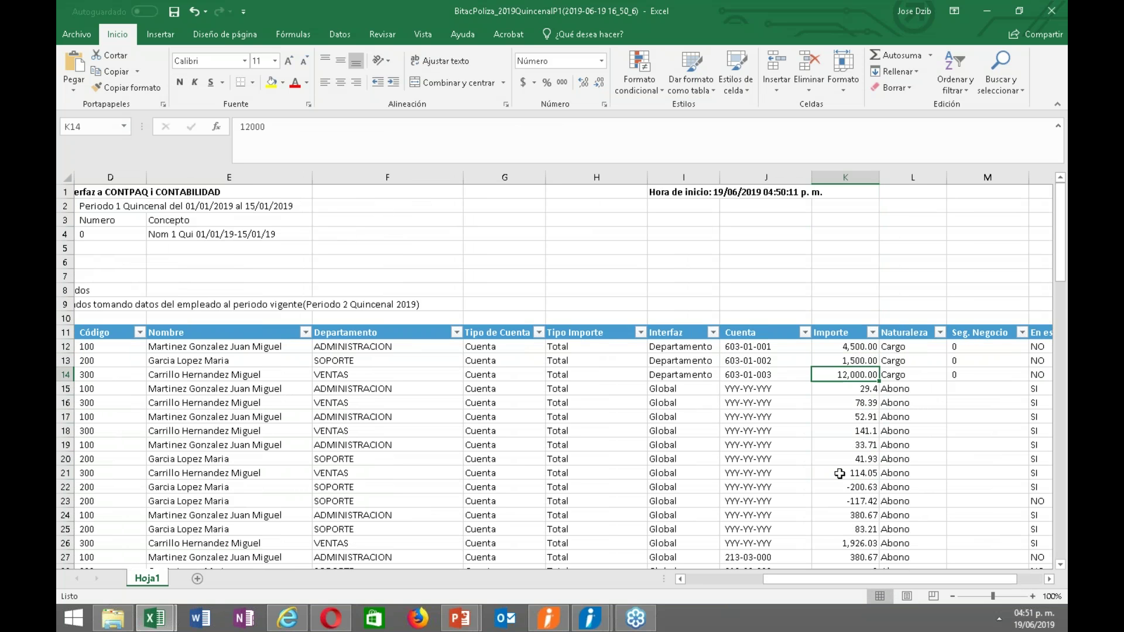
key("Left")
key("Down")
key("Down")
key("Down")
key("Down")
key("Down")
key("Down")
key("Down")
key("Down")
key("Down")
key("Down")
key("Down")
key("Down")
key("Down")
key("Down")
key("Down")
key("Down")
key("Down")
key("Down")
key("Down")
key("Down")
key("Down")
key("Down")
key("Down")
key("Down")
key("Down")
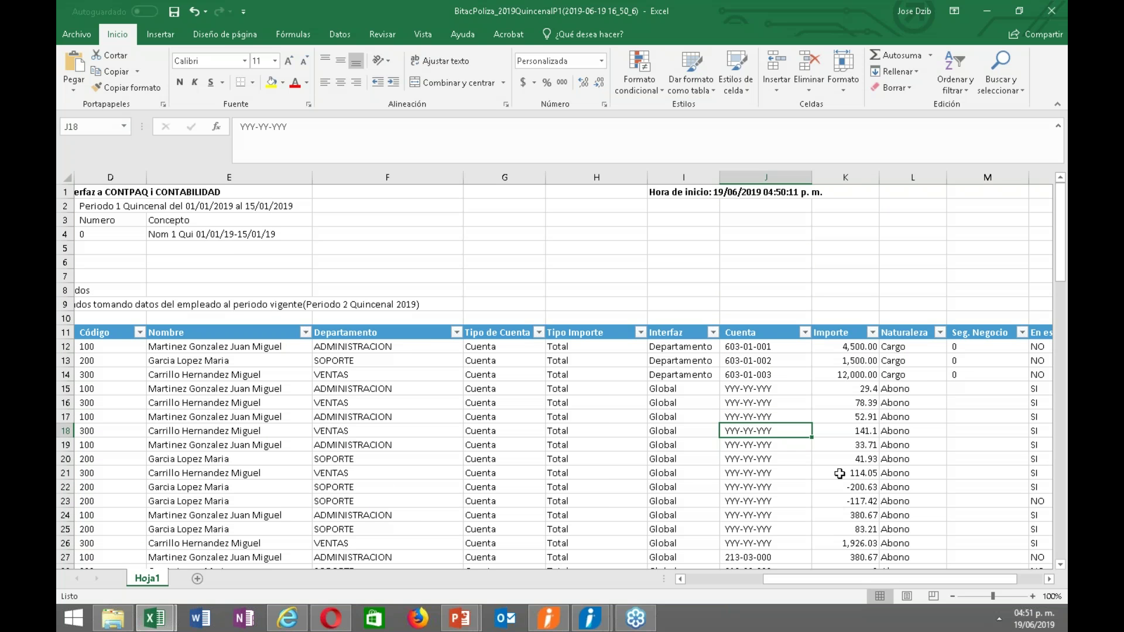
key("Left")
key("Left")
key("Left")
key("Left")
key("Left")
key("Left")
key("Left")
key("Left")
key("Left")
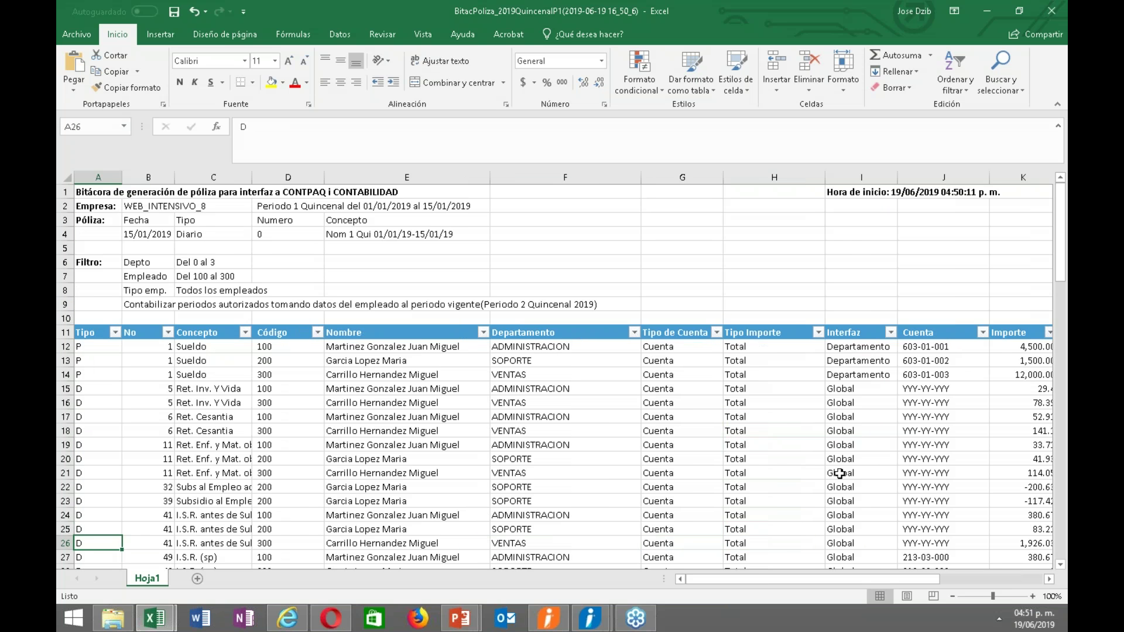
key("Down")
key("Down")
key("Down")
key("Down")
key("Down")
key("Down")
key("Down")
key("Down")
key("Down")
key("Down")
key("Down")
key("Down")
key("Down")
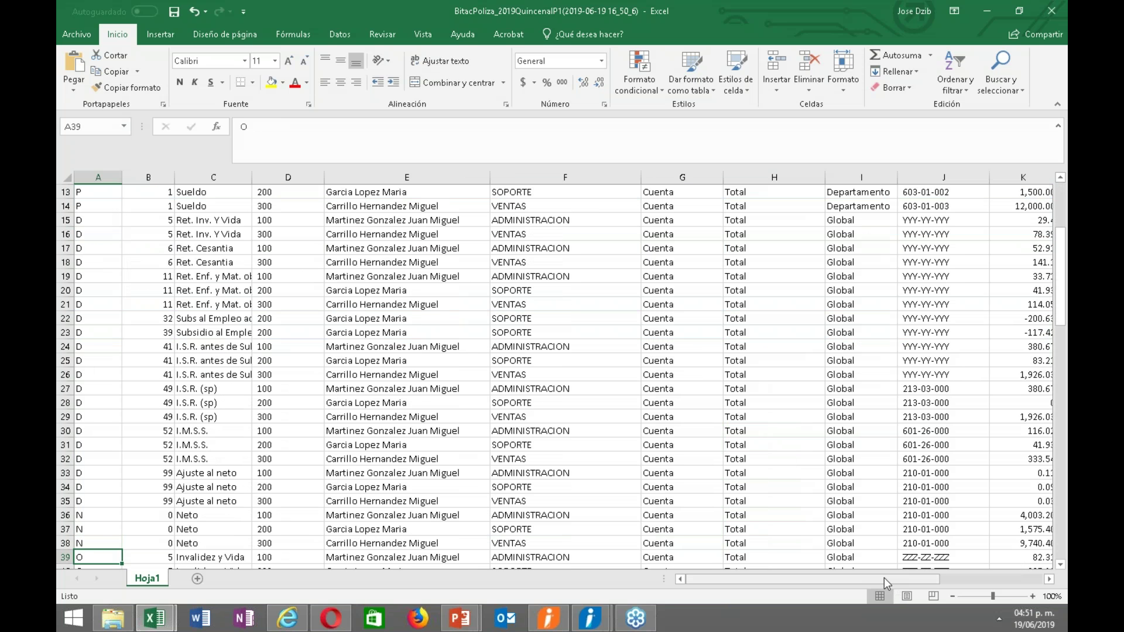
left_click_drag(885, 580, 965, 584)
Inspect row 23's -117.42 subsidy amount across its concept and account columns.
left_click(858, 334)
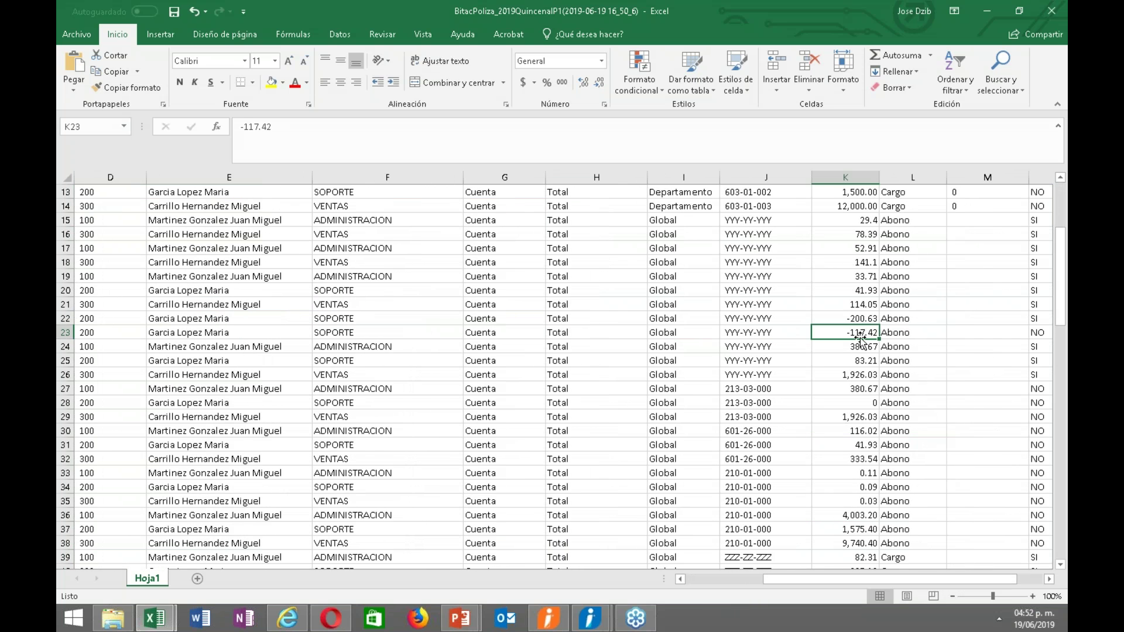
left_click(736, 335)
left_click(691, 333)
key("Left")
key("Left")
key("Left")
key("Left")
key("Left")
key("Left")
key("Left")
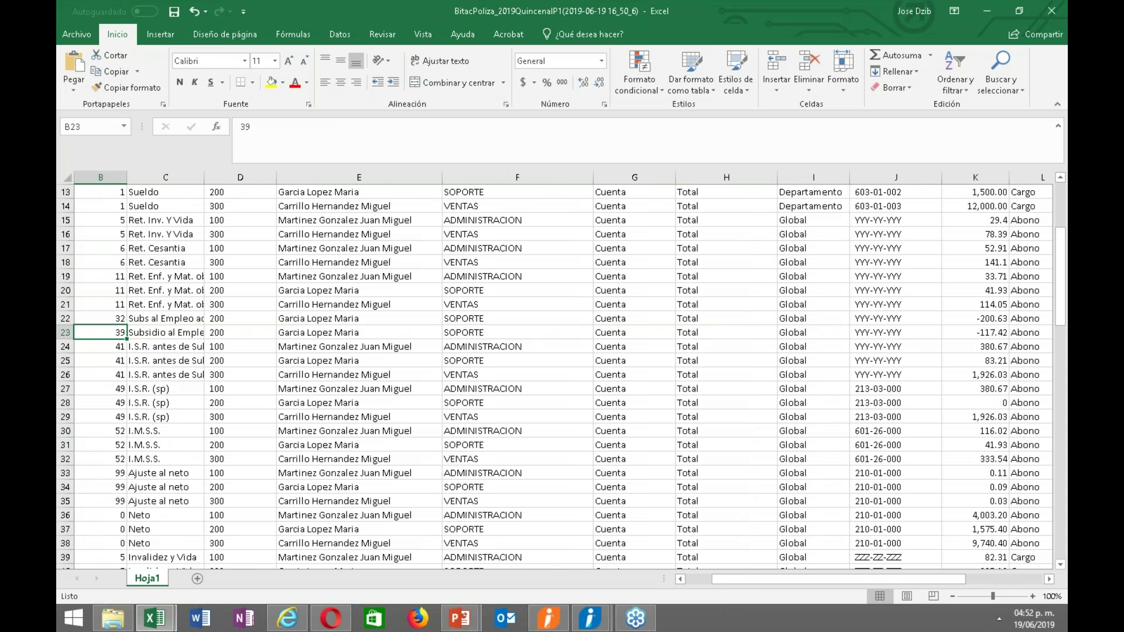
key("Right")
key("Right")
key("Right")
key("Right")
key("Right")
key("Right")
key("Right")
key("Right")
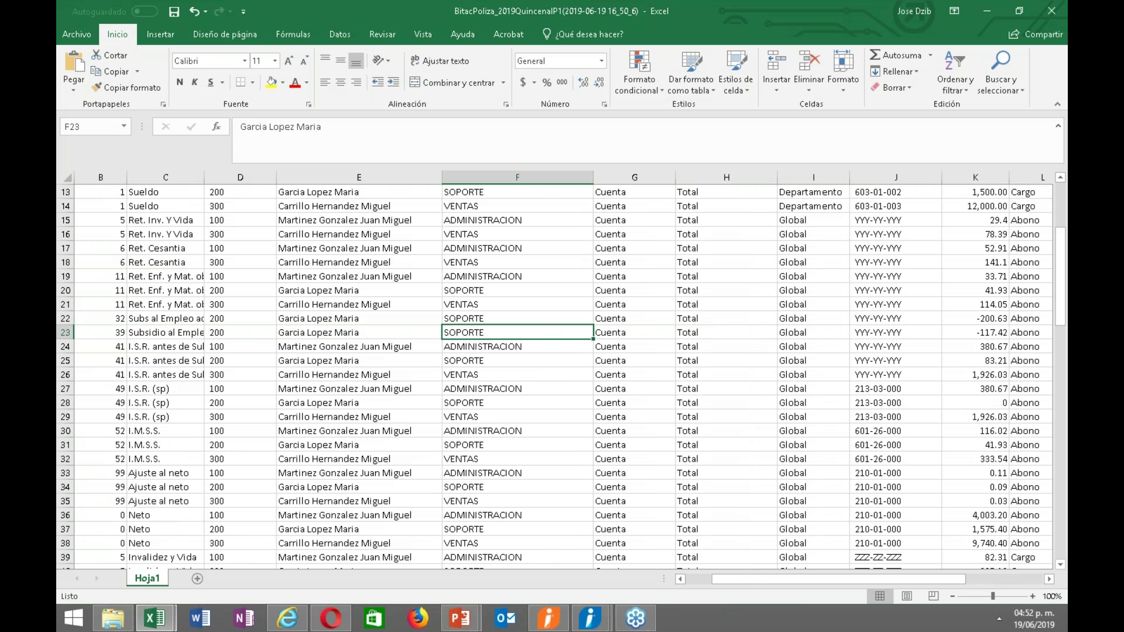
key("Right")
key("Right")
key("Right")
key("Right")
key("Right")
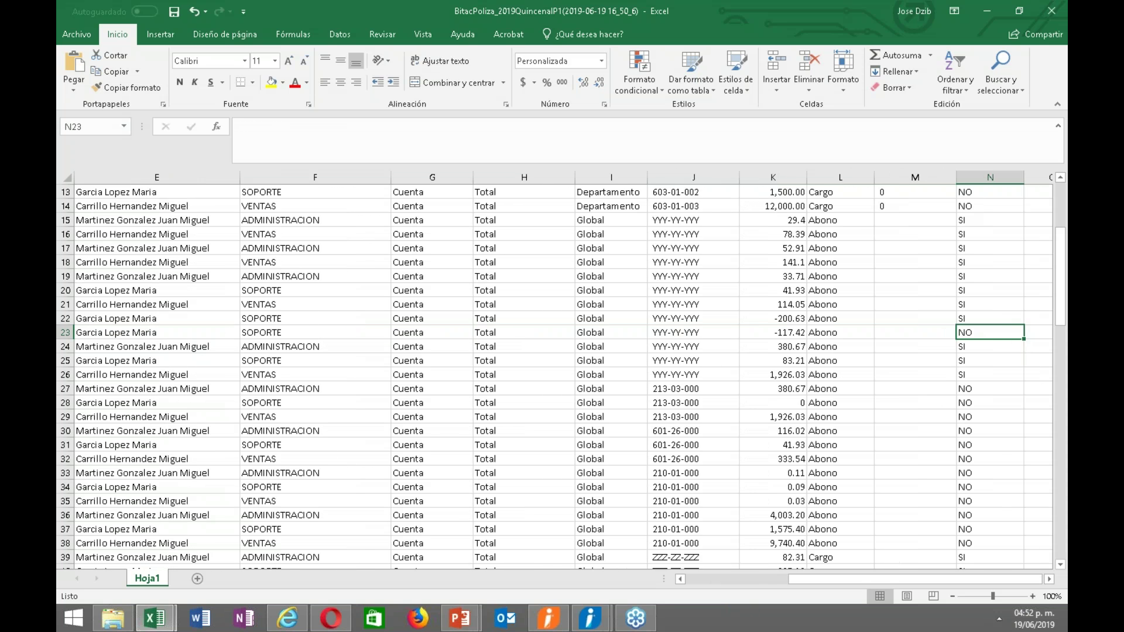
key("Left")
key("Left")
key("Left")
key("Left")
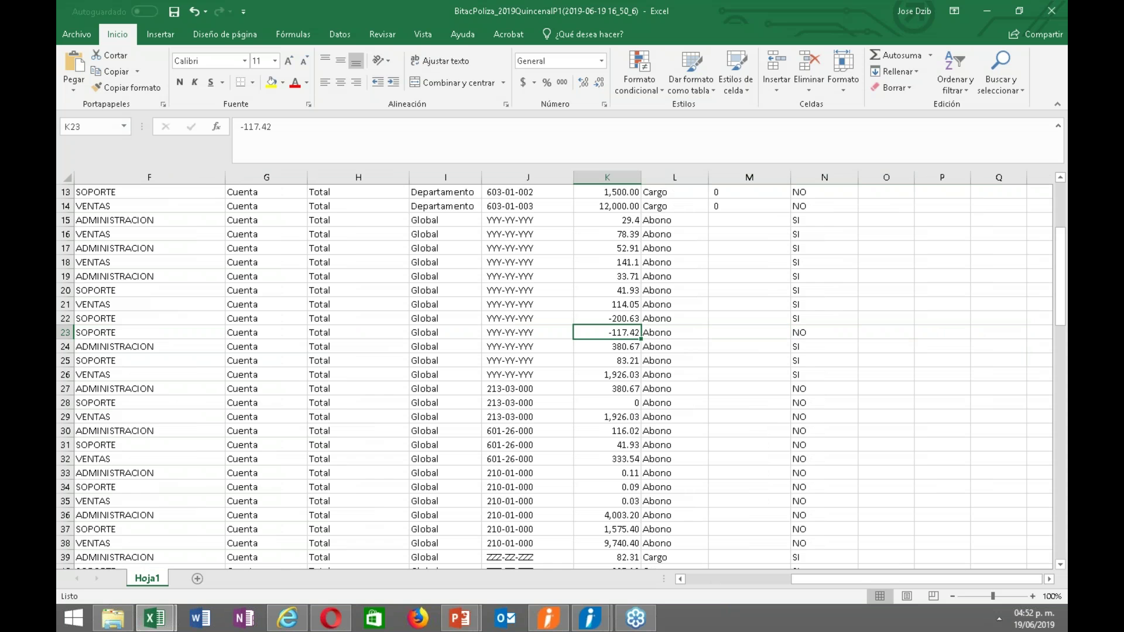
key("Left")
key("Left")
key("Left")
key("Left")
key("Left")
key("Left")
key("Left")
key("Left")
key("Left")
key("Left")
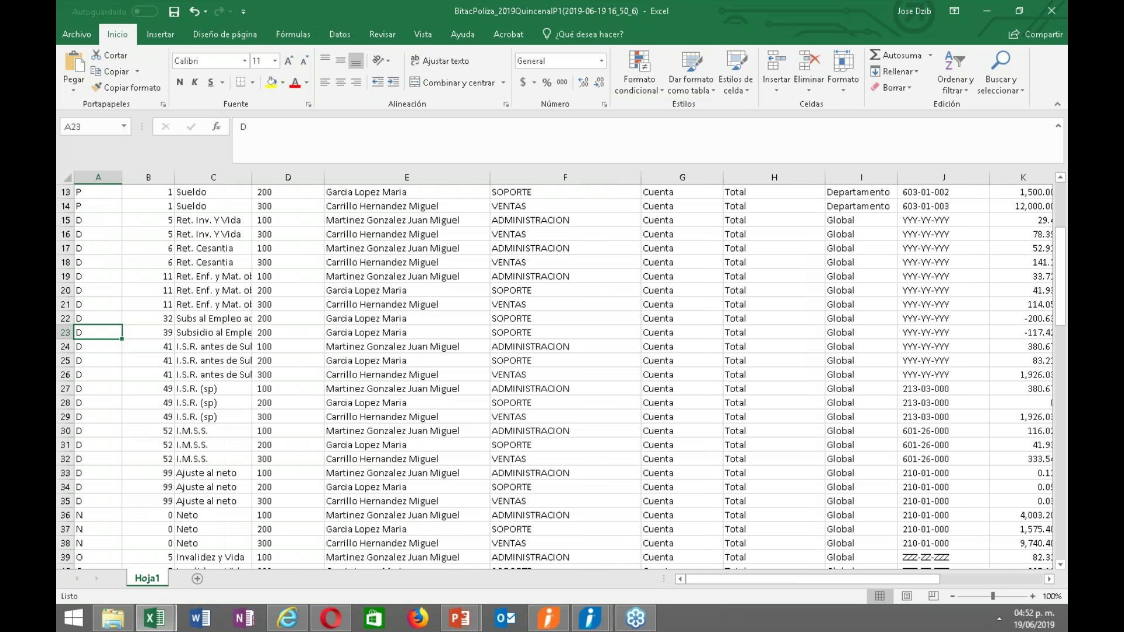
key("Right")
key("Right")
key("Right")
key("Right")
key("Right")
key("Right")
key("Right")
key("Right")
key("Right")
key("Right")
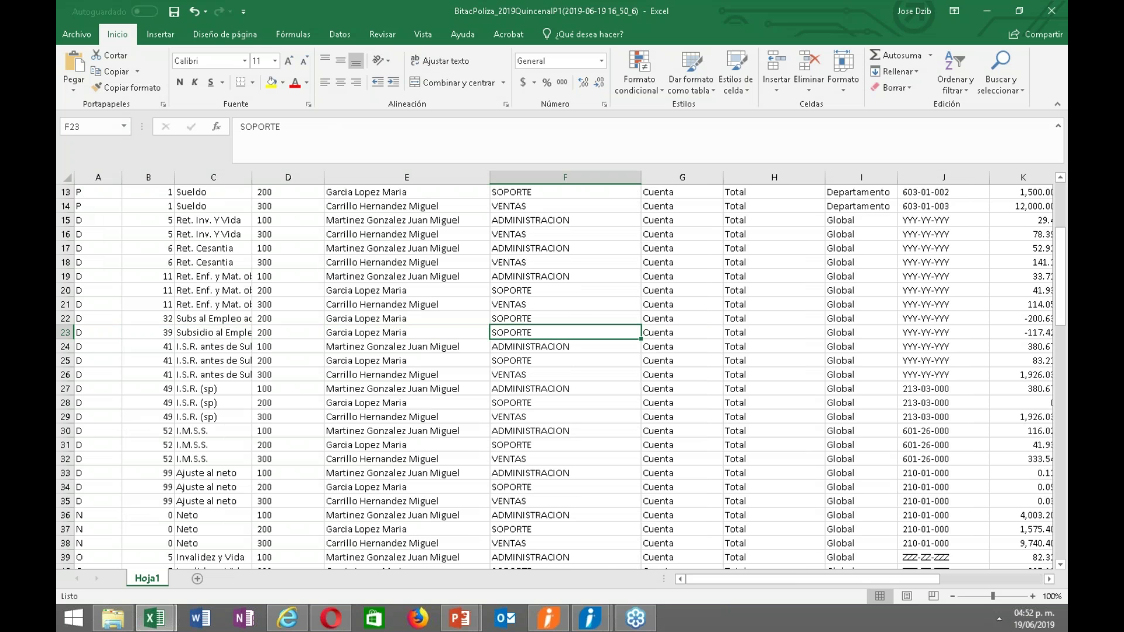
key("Right")
key("Right")
key("Right")
key("Right")
key("Left")
key("Left")
key("Left")
key("Left")
key("Left")
key("Left")
key("Left")
key("Home")
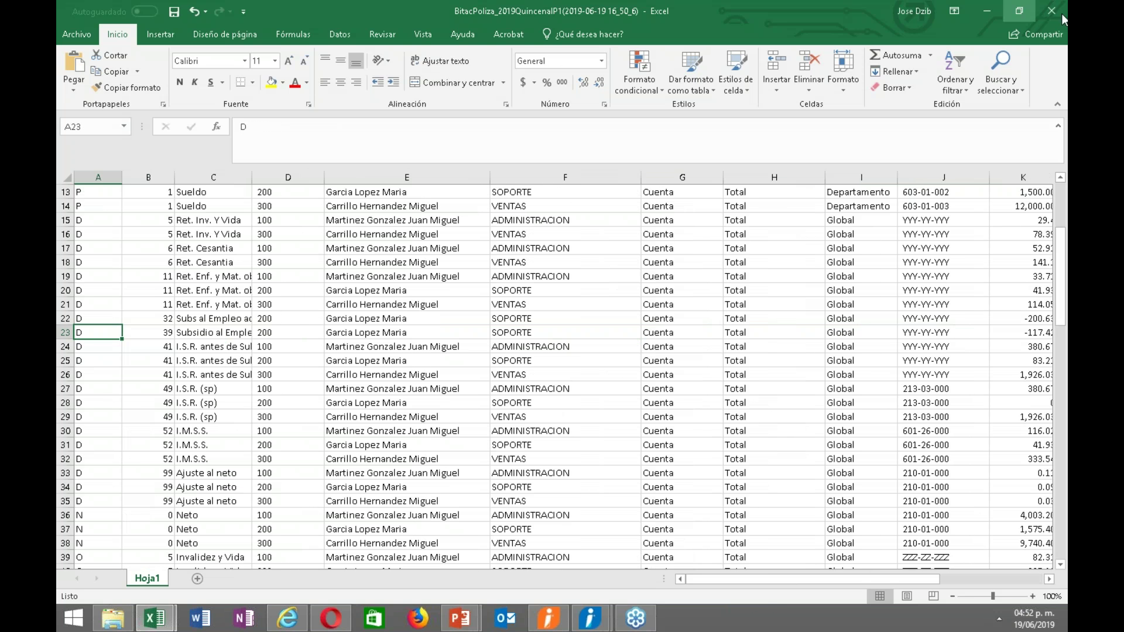
double_click(838, 16)
Close the log workbook, delete Póliza 1/1 with its movements, and close the generation window.
left_click(841, 51)
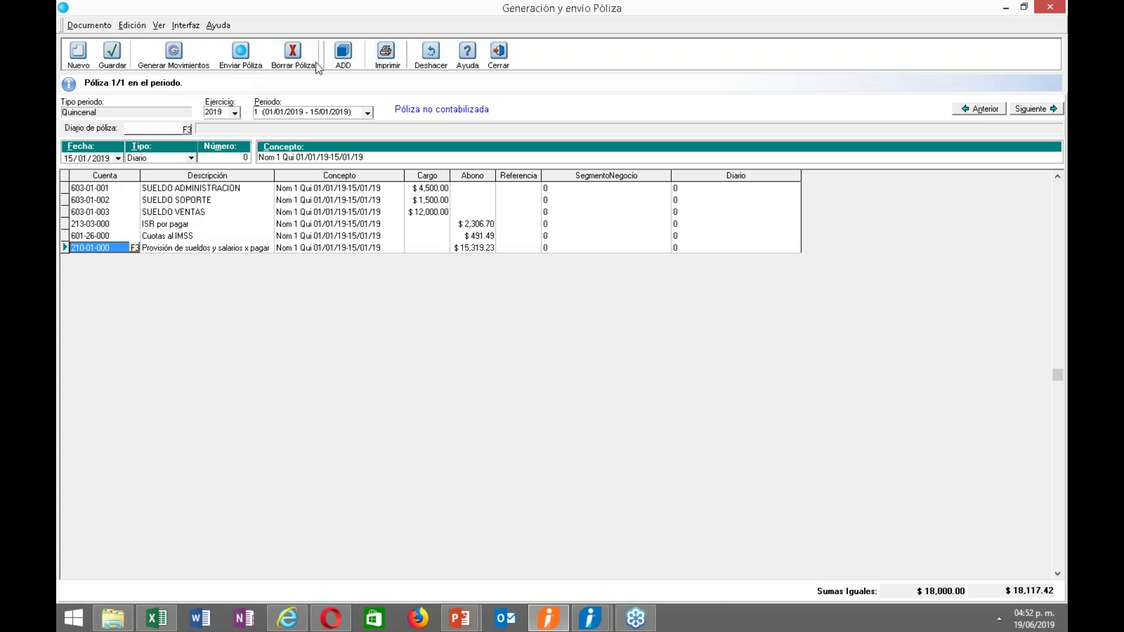
left_click(294, 58)
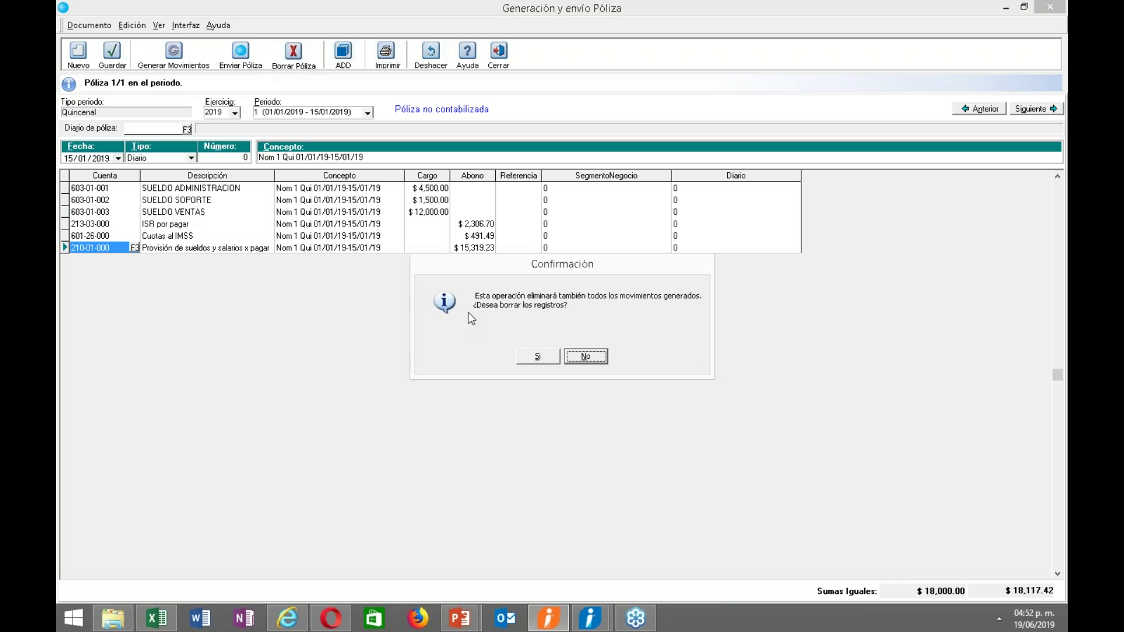
left_click(537, 358)
left_click(553, 362)
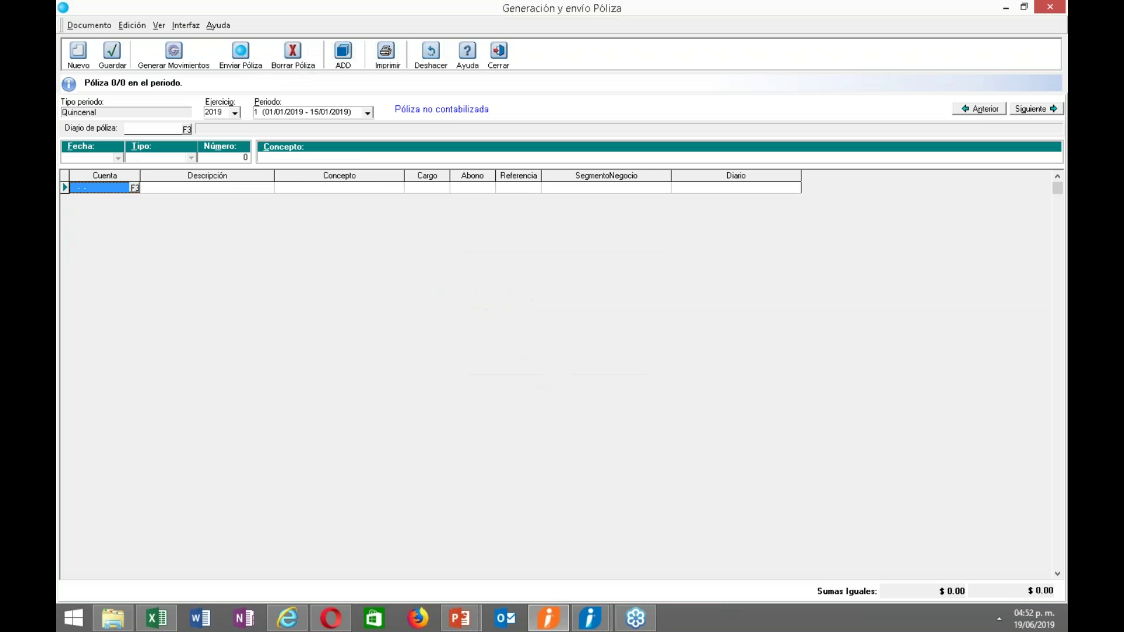
left_click(498, 52)
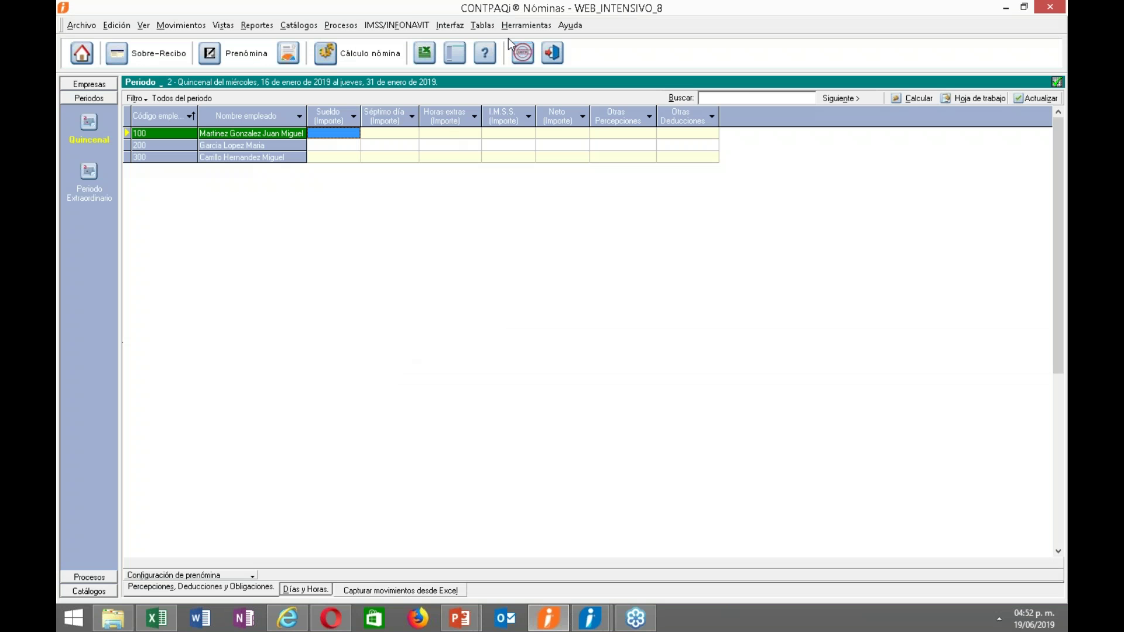
In Definición Contable Concepto's Deducciones, assign a subsidy account to Subsidio al Empleo (sp).
left_click(451, 26)
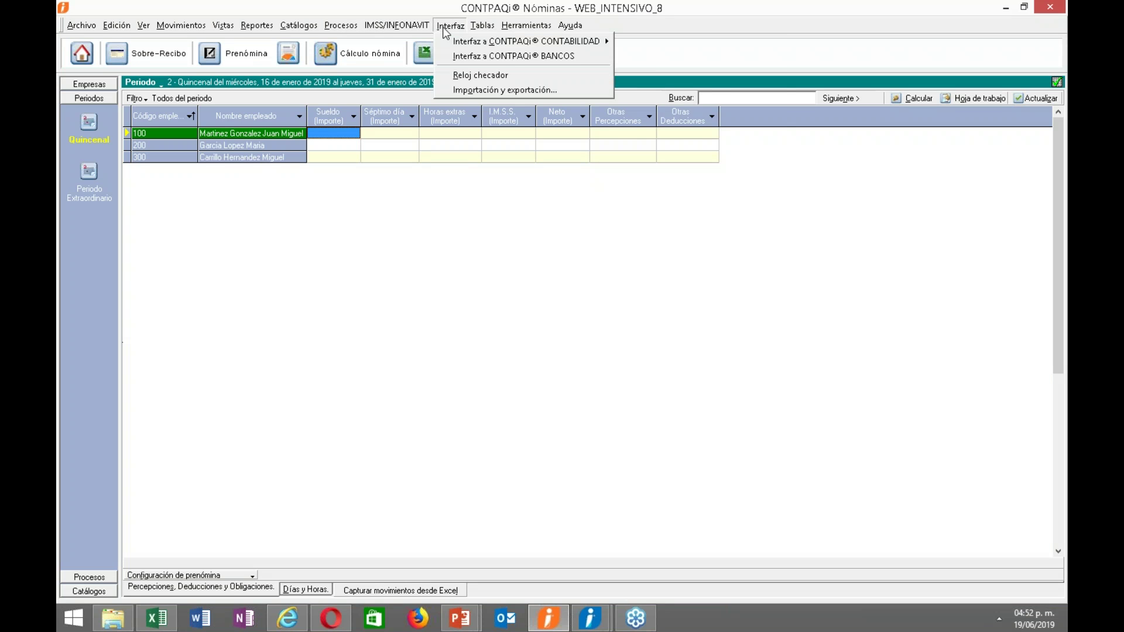
mouse_move(586, 41)
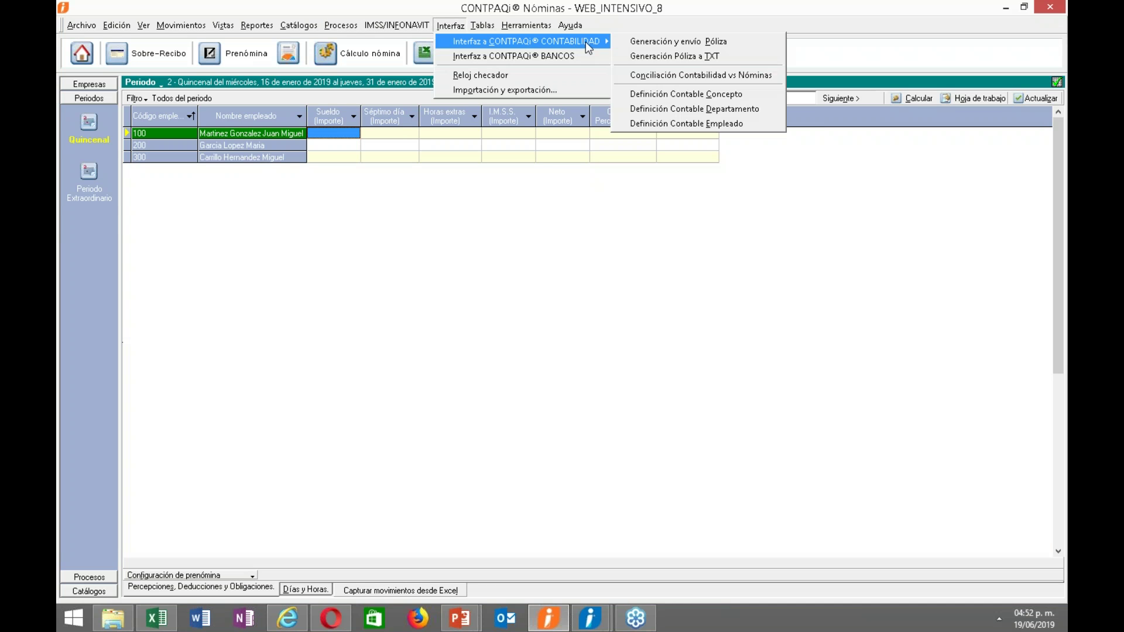
left_click(688, 96)
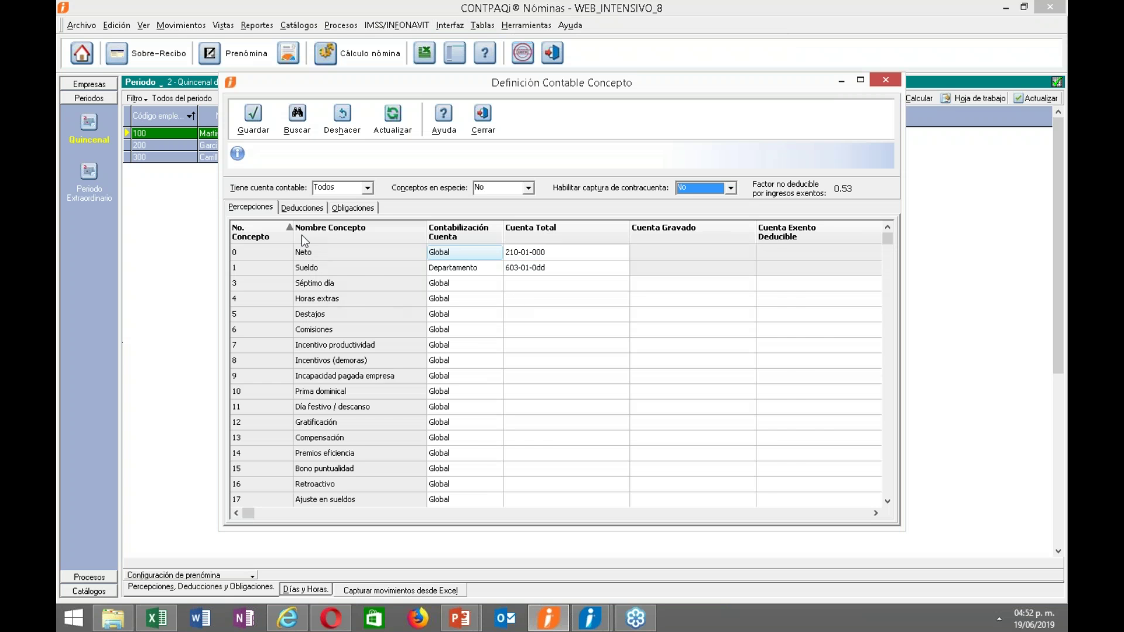
left_click(303, 209)
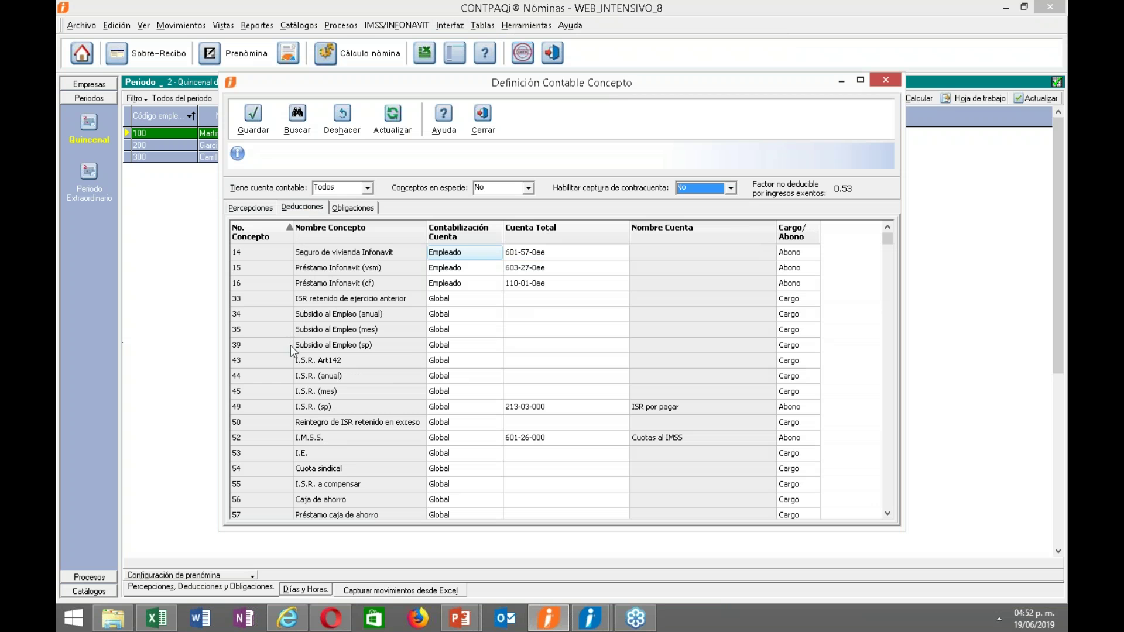
left_click(459, 350)
left_click(529, 348)
double_click(530, 348)
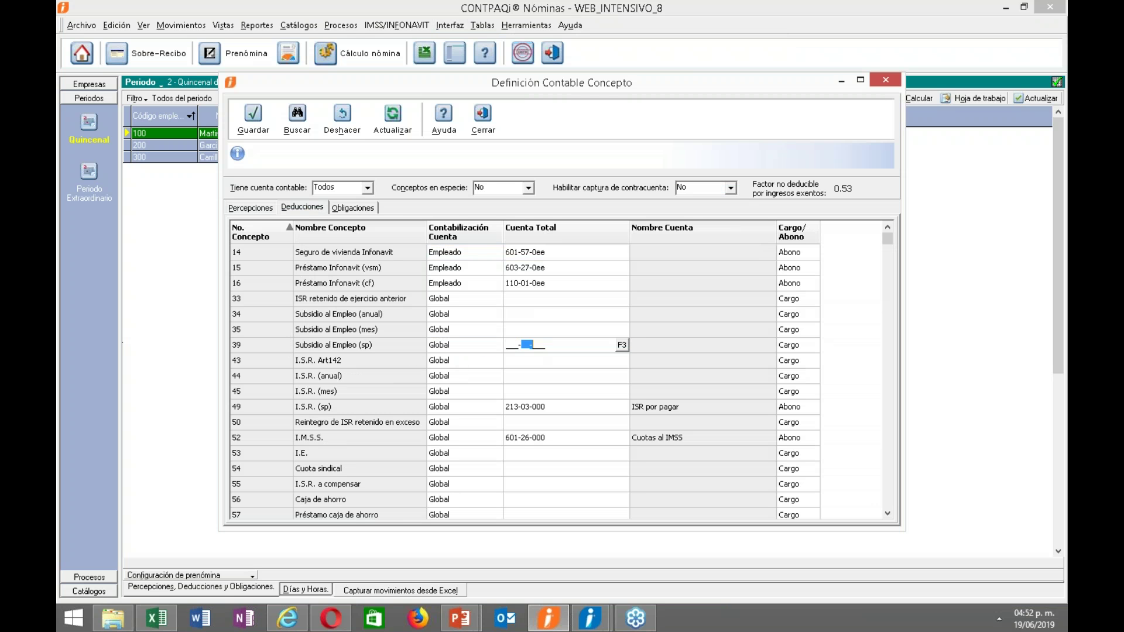
left_click(622, 346)
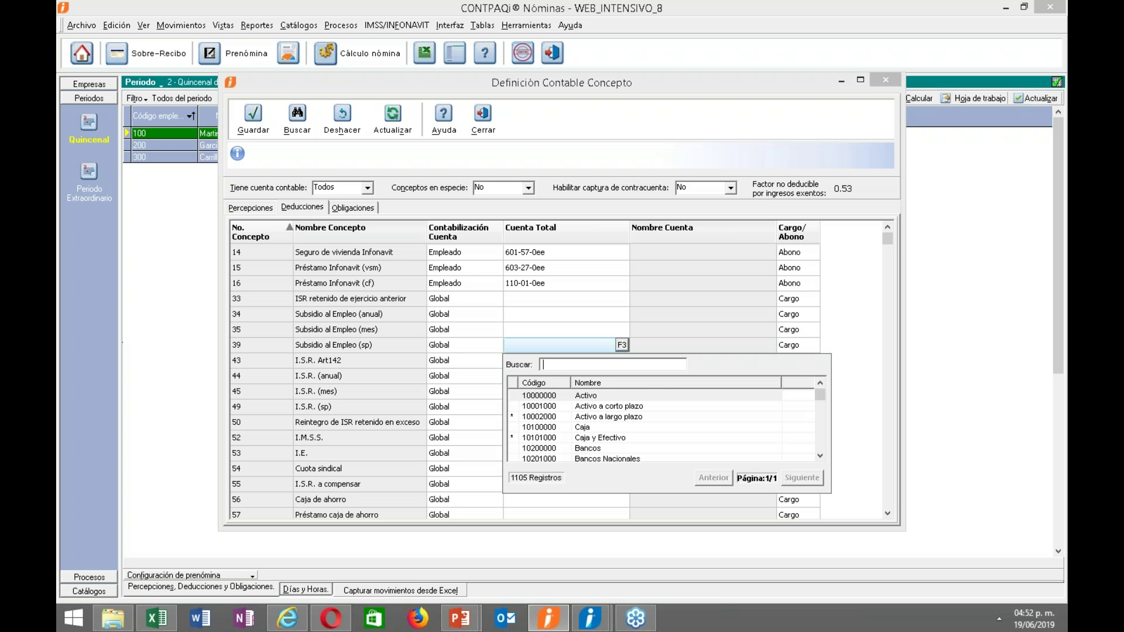
type("su")
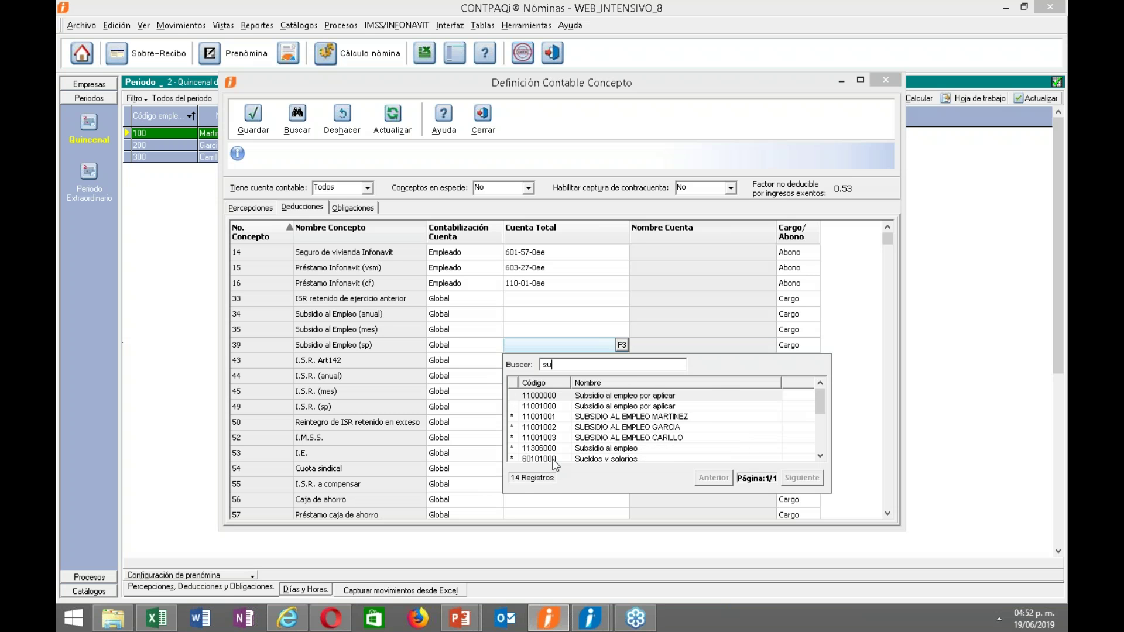
left_click(547, 420)
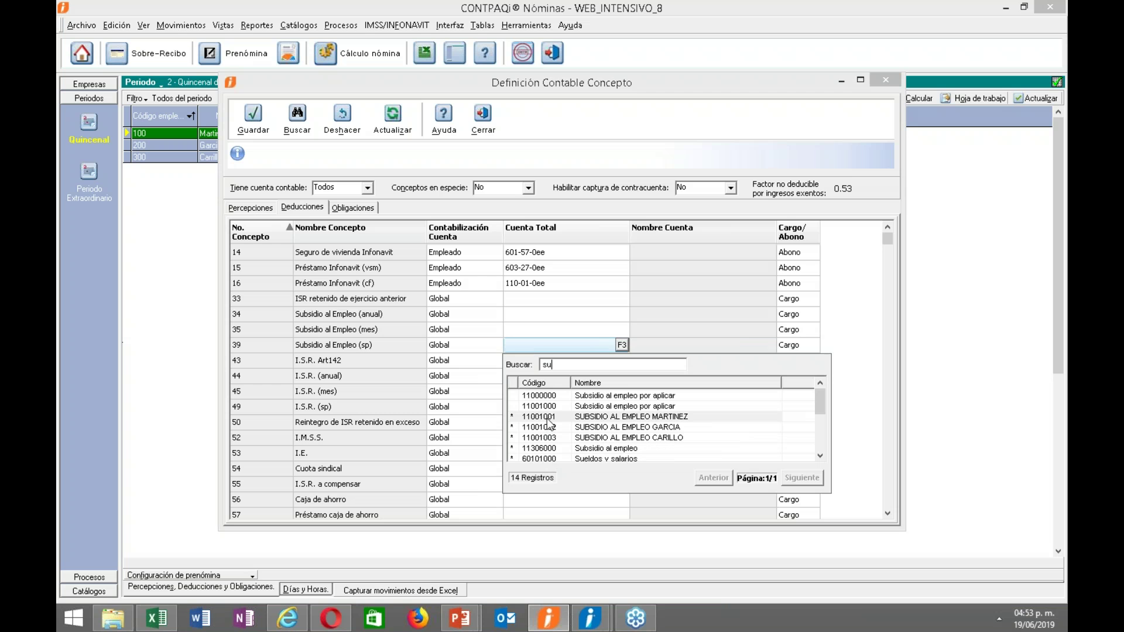
double_click(547, 419)
Set the subsidy concept to post per Empleado with account 110-01-0ee.
left_click(493, 348)
left_click(496, 346)
left_click(468, 380)
left_click(532, 350)
left_click(532, 349)
left_click(621, 345)
type("sub")
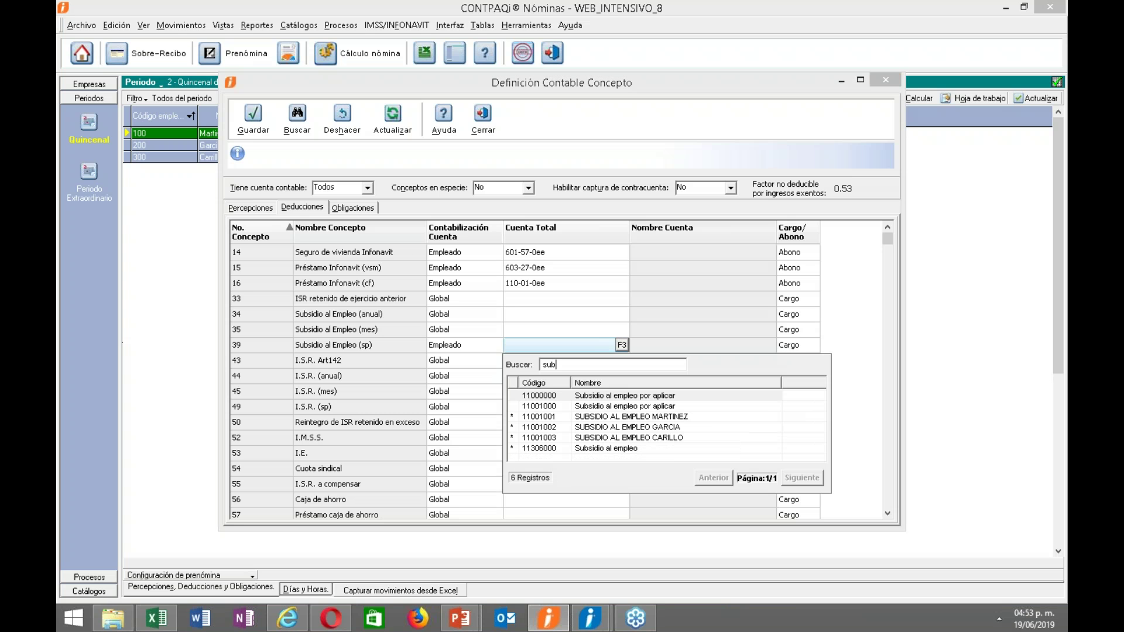
double_click(549, 422)
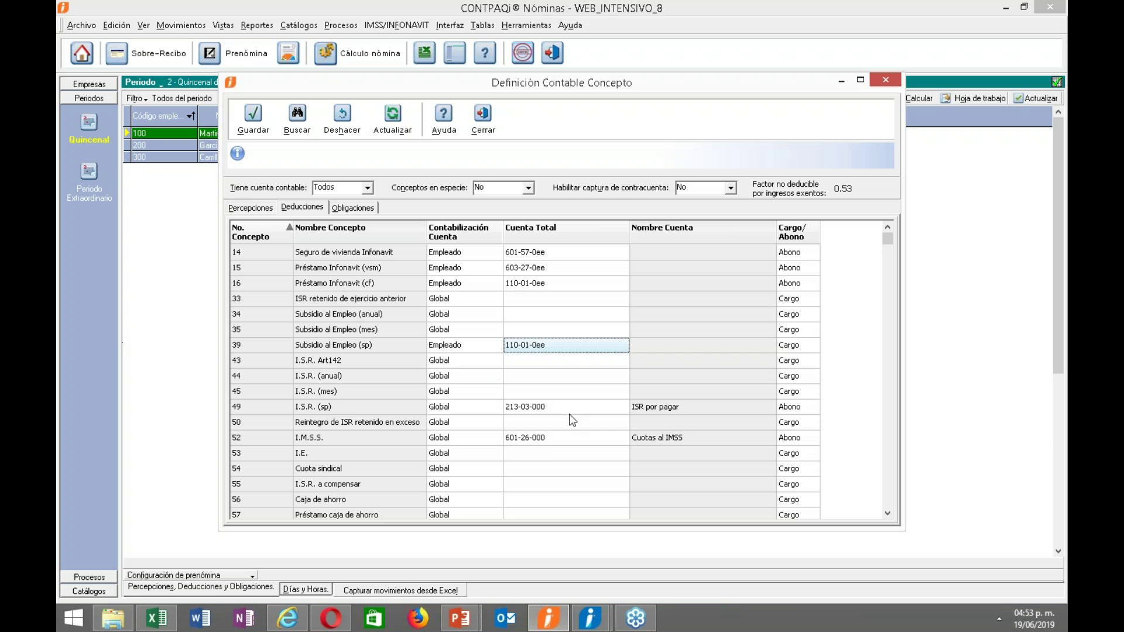
Make the subsidy post as Abono, then save and close the concept definitions.
left_click(814, 348)
left_click(812, 346)
left_click(813, 346)
left_click(788, 369)
left_click(583, 350)
left_click(253, 117)
left_click(483, 120)
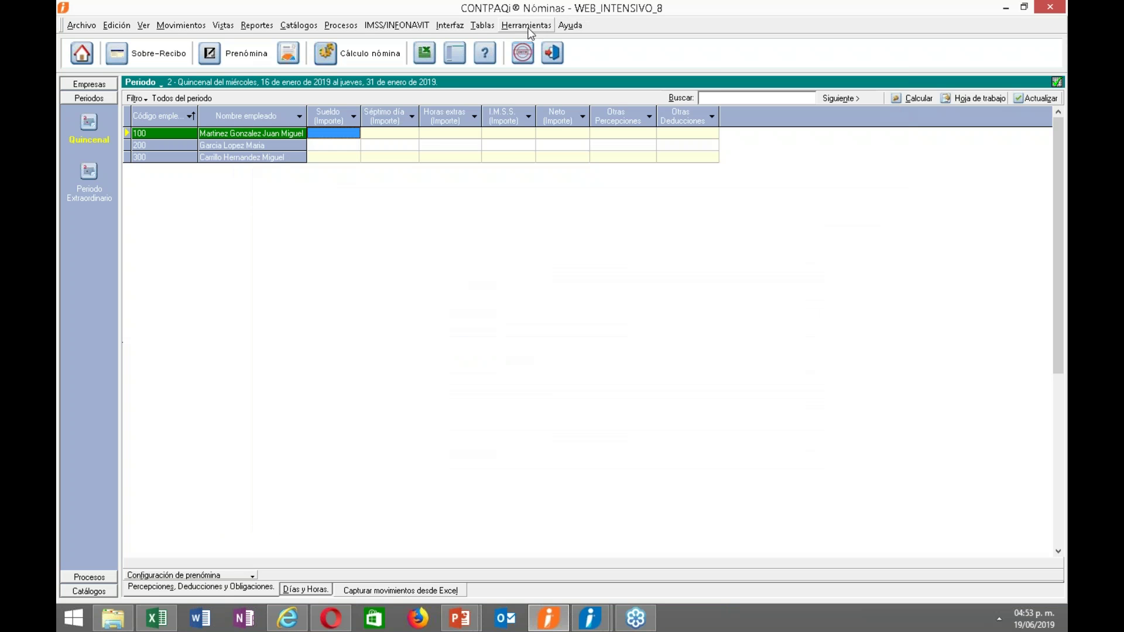
Regenerate Póliza 1/1 movements with the same employee filter and review the Excel log.
left_click(527, 25)
mouse_move(451, 25)
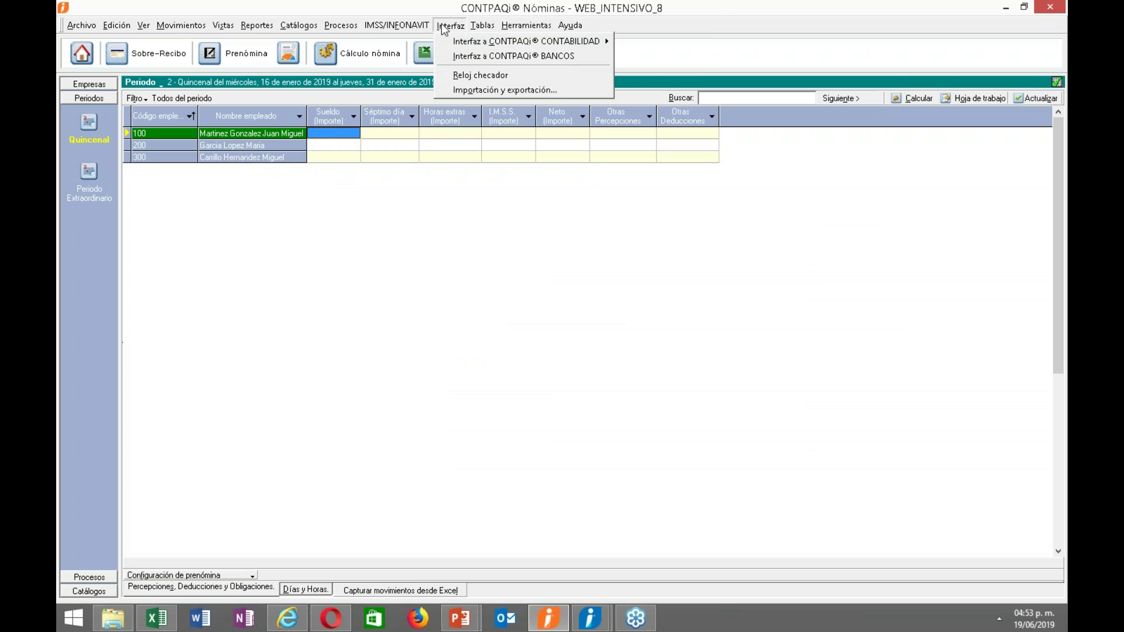
mouse_move(470, 45)
left_click(644, 42)
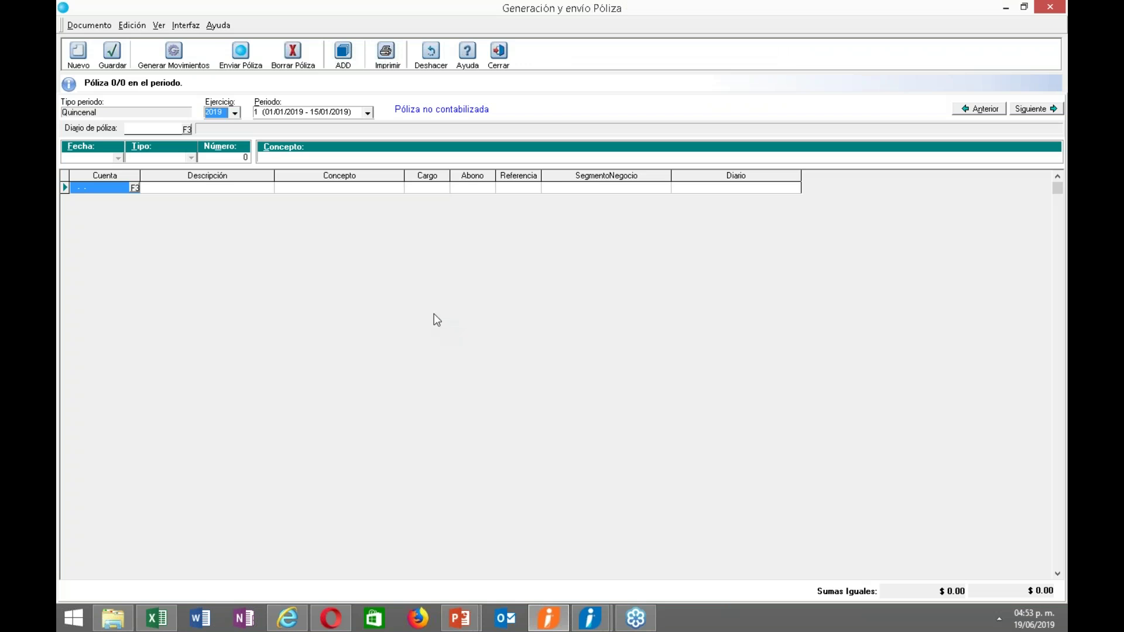
left_click(157, 67)
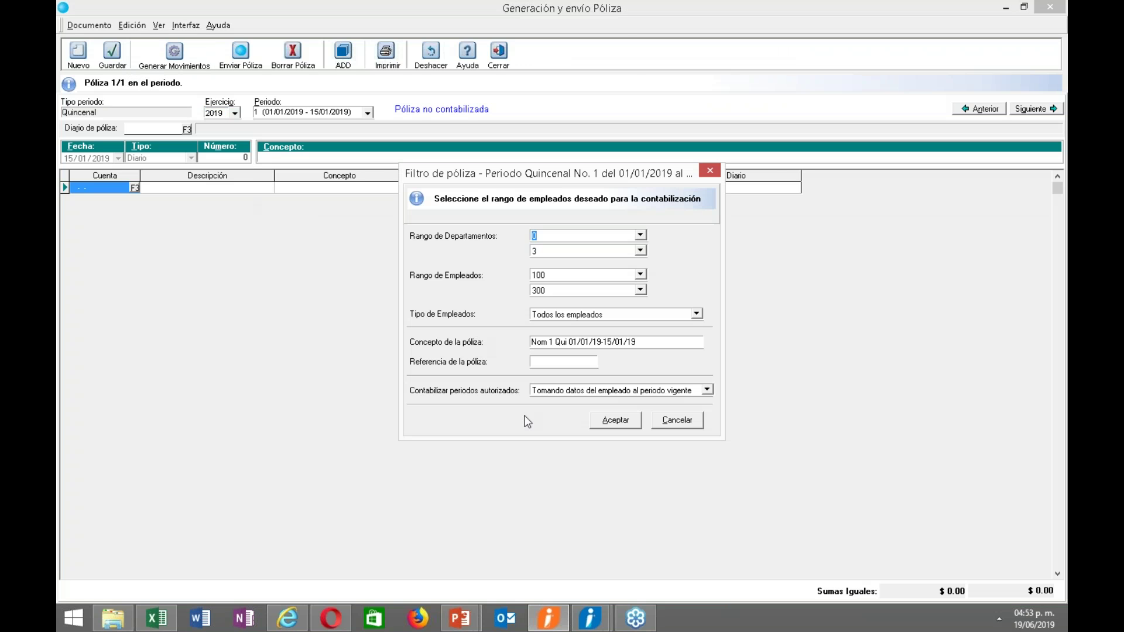
left_click(616, 421)
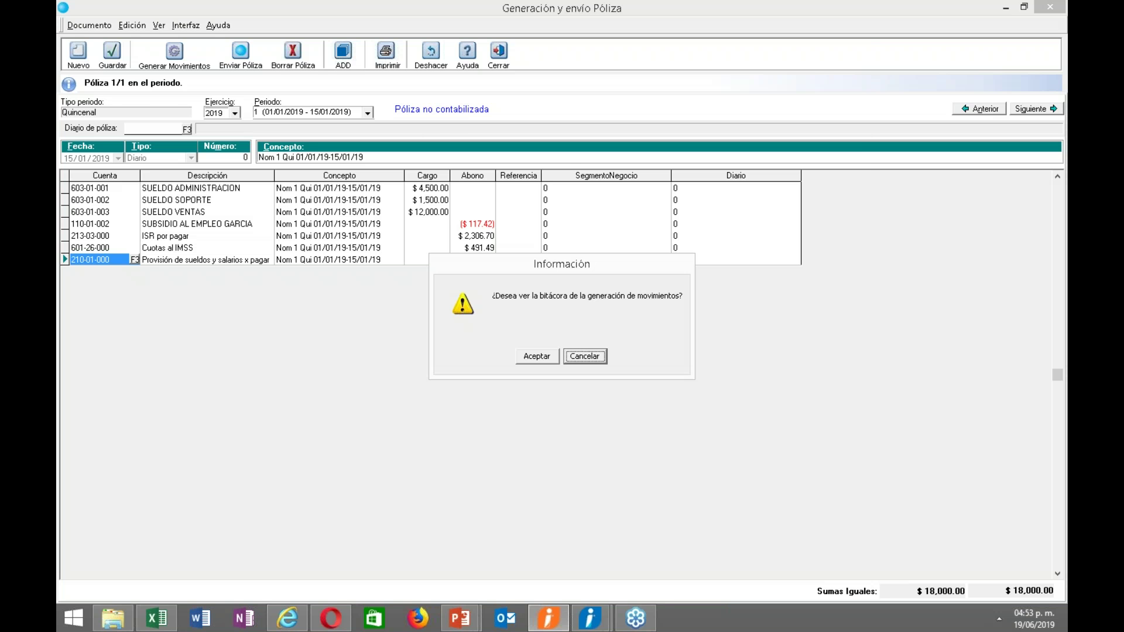
left_click(529, 363)
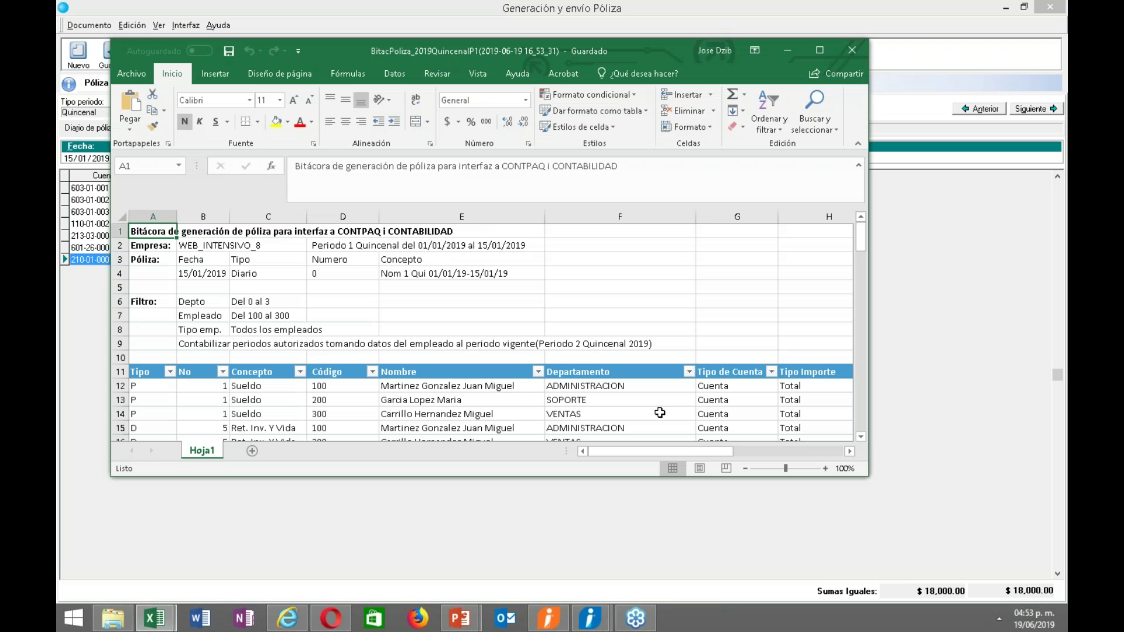
left_click(851, 52)
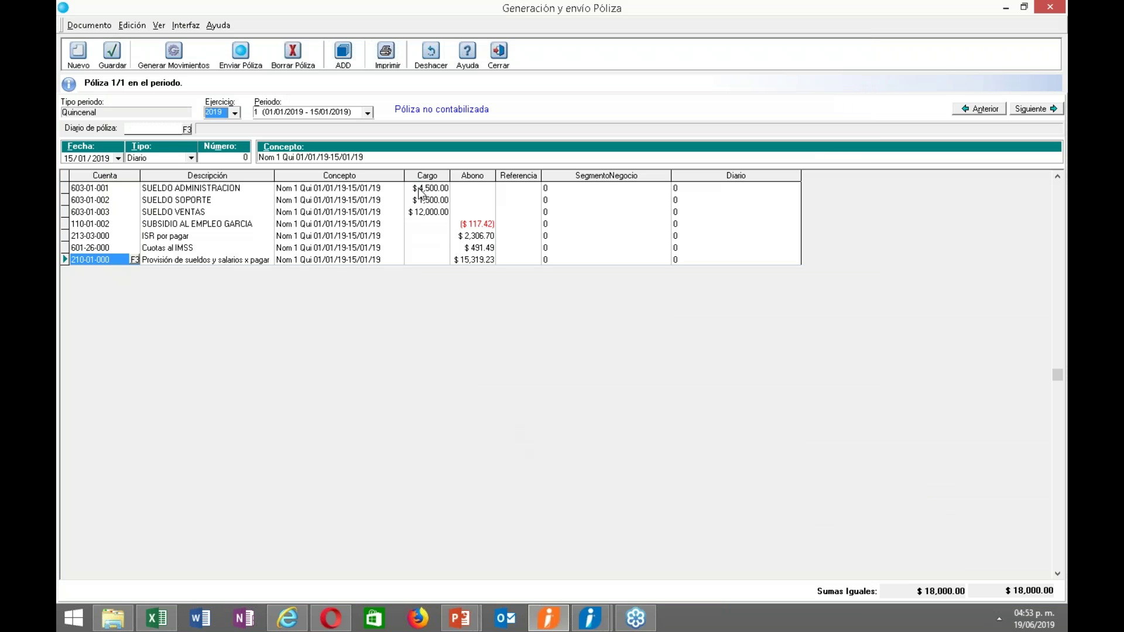
Check the salary and IMSS lines, then send Póliza 1/1 to Contabilidad and acknowledge its registration.
left_click(100, 213)
left_click(97, 247)
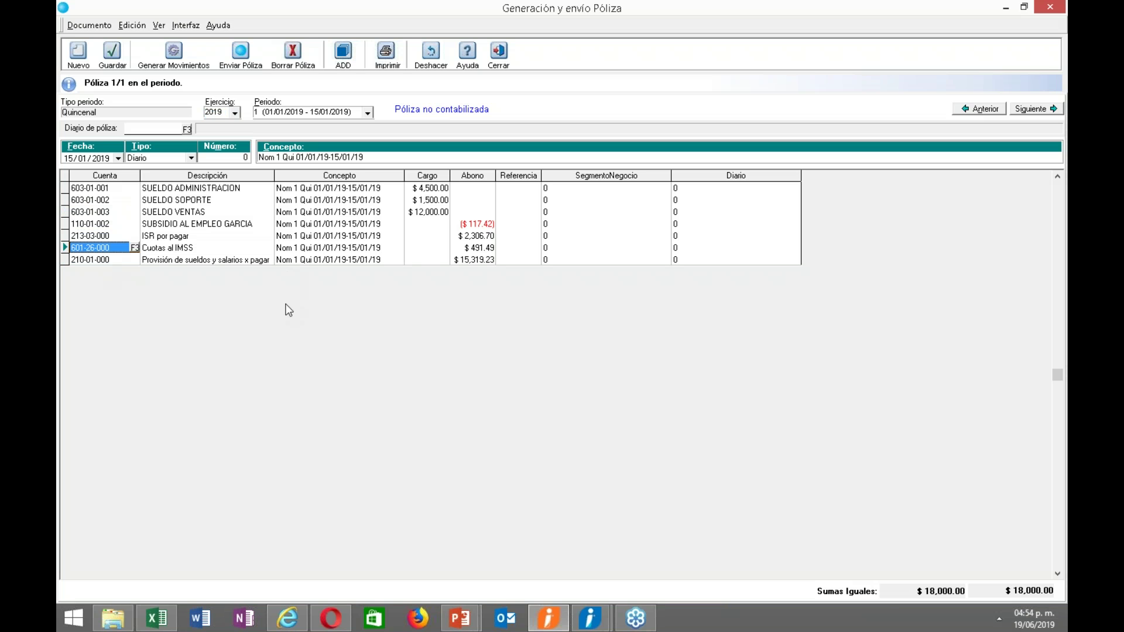
left_click(253, 65)
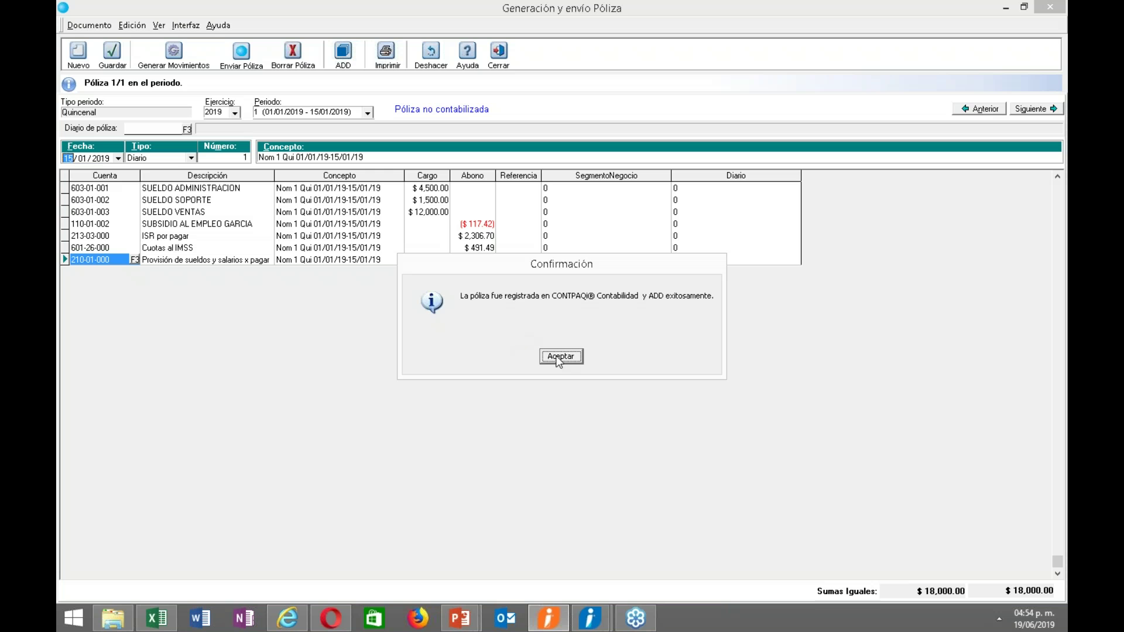
left_click(561, 357)
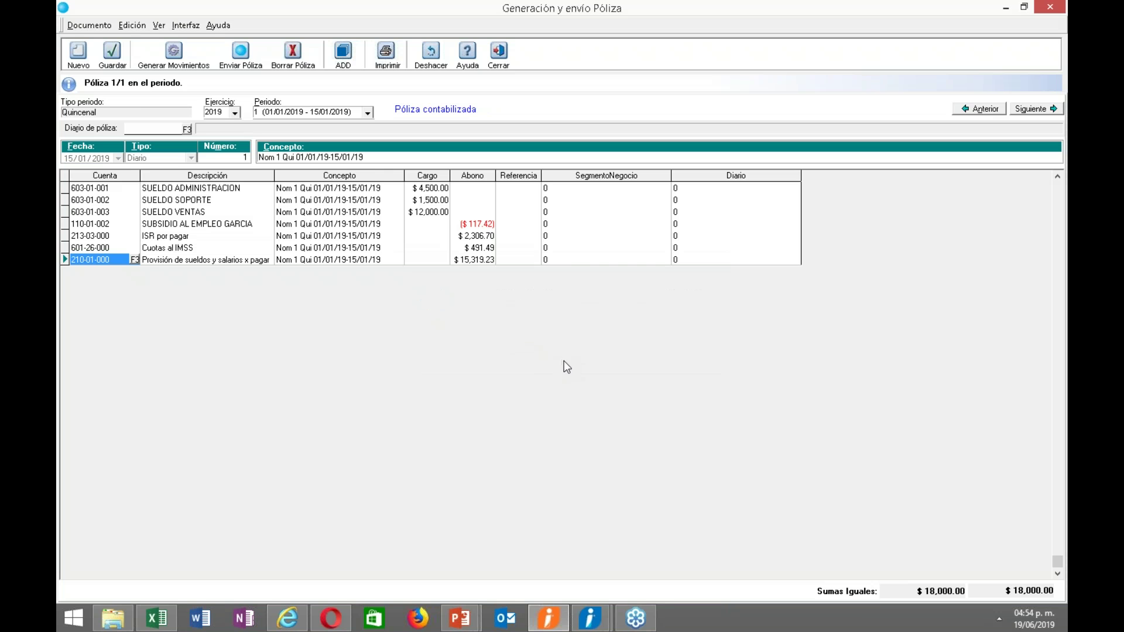
left_click(592, 620)
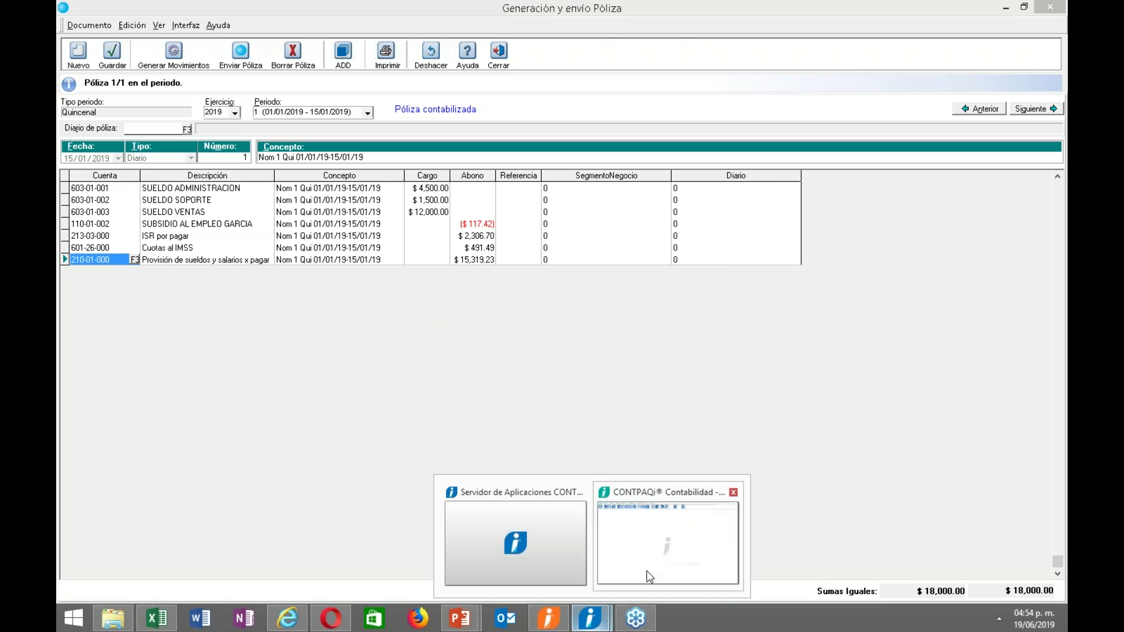
In CONTPAQi Contabilidad, open the 15/01/2019 Diario póliza 1 from the journal entry list.
left_click(649, 577)
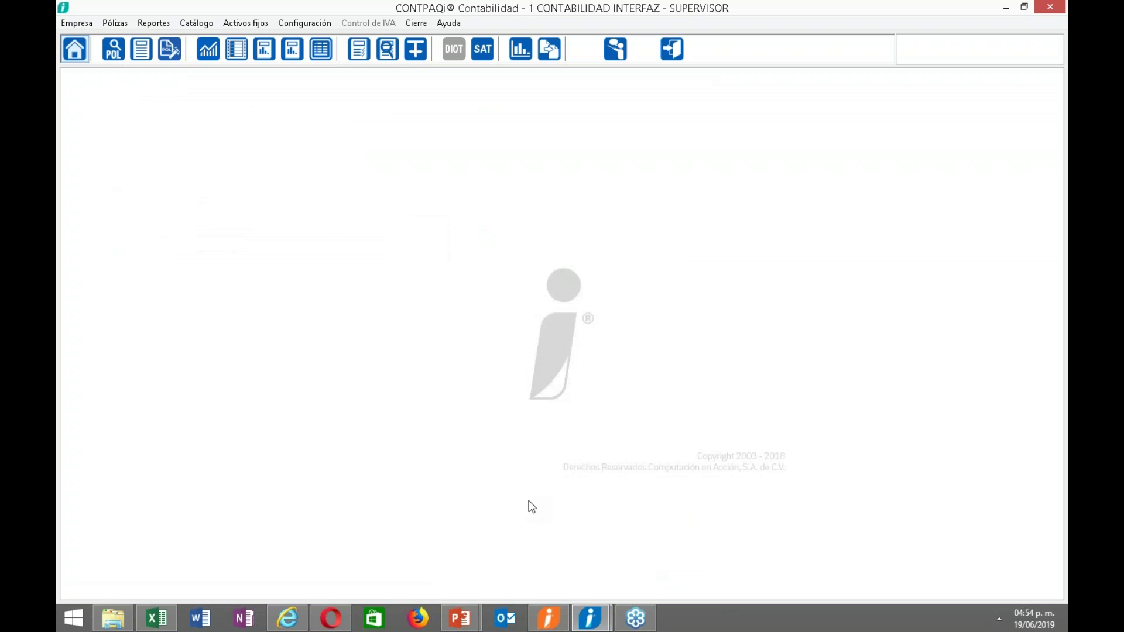
left_click(114, 49)
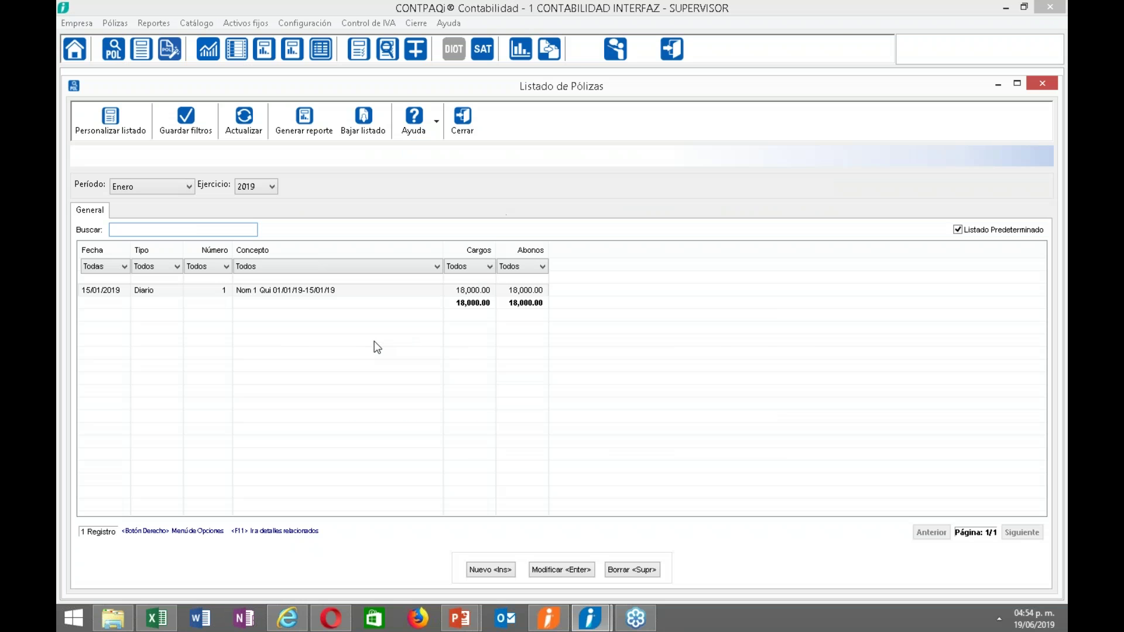
double_click(328, 293)
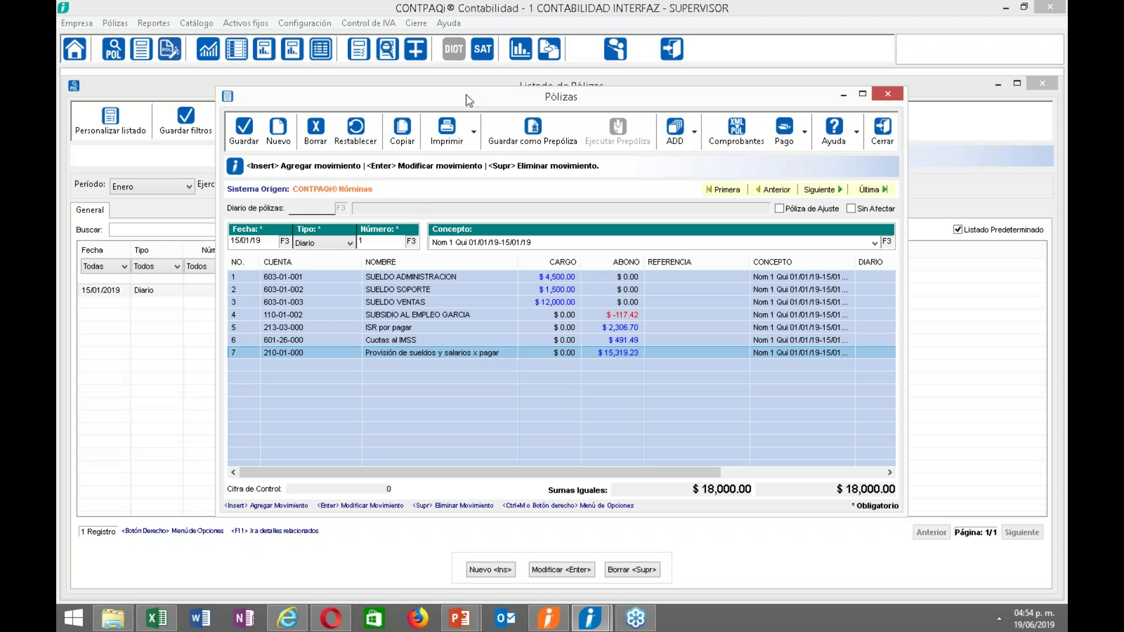
left_click_drag(466, 94, 466, 79)
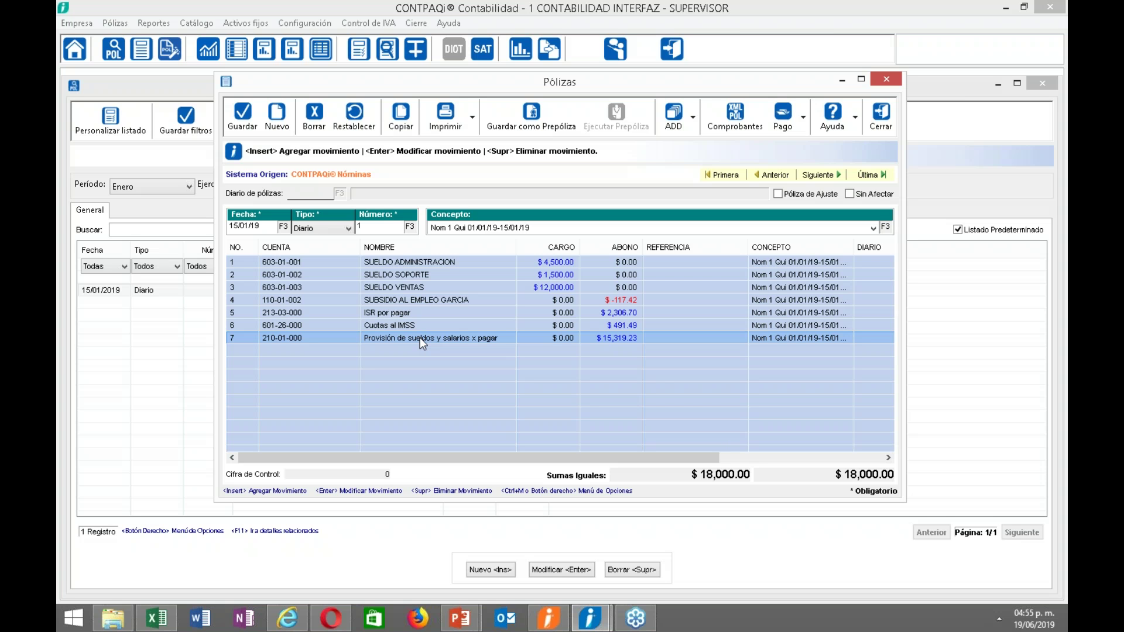
Review the details of movement 7 (account 210-01-000) and movement 4 (account 110-01-002).
double_click(290, 340)
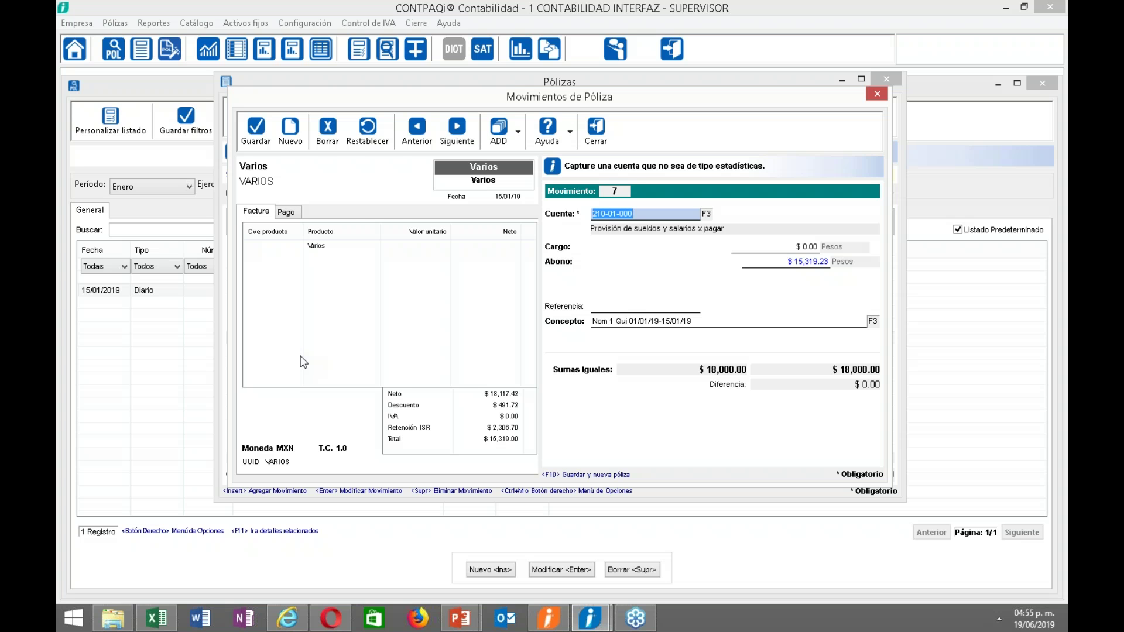
left_click(600, 140)
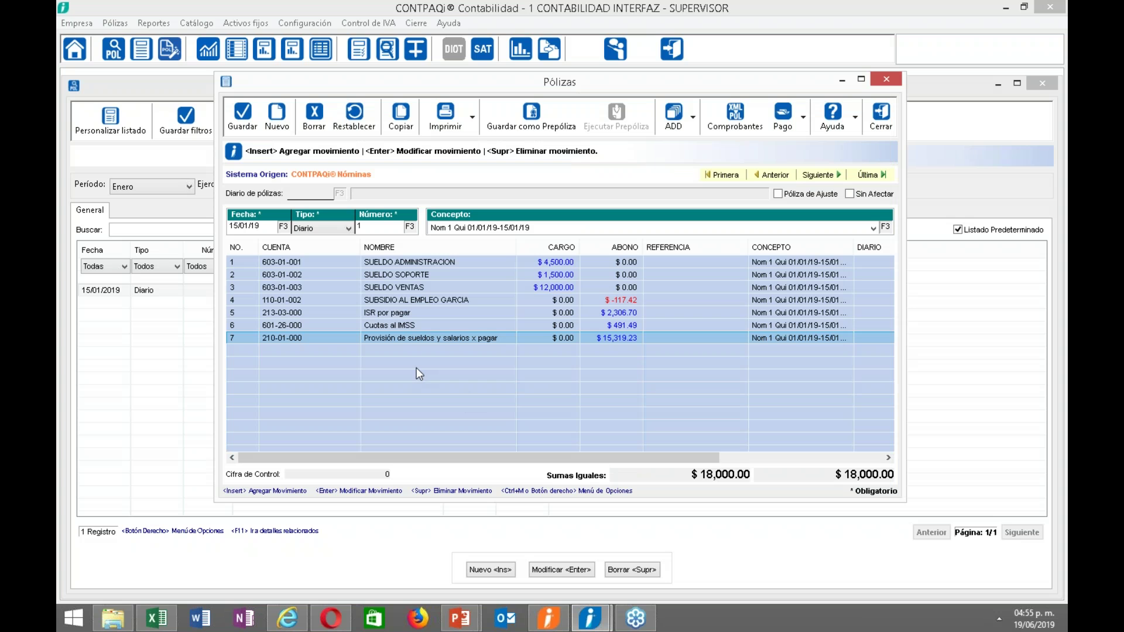
left_click(416, 300)
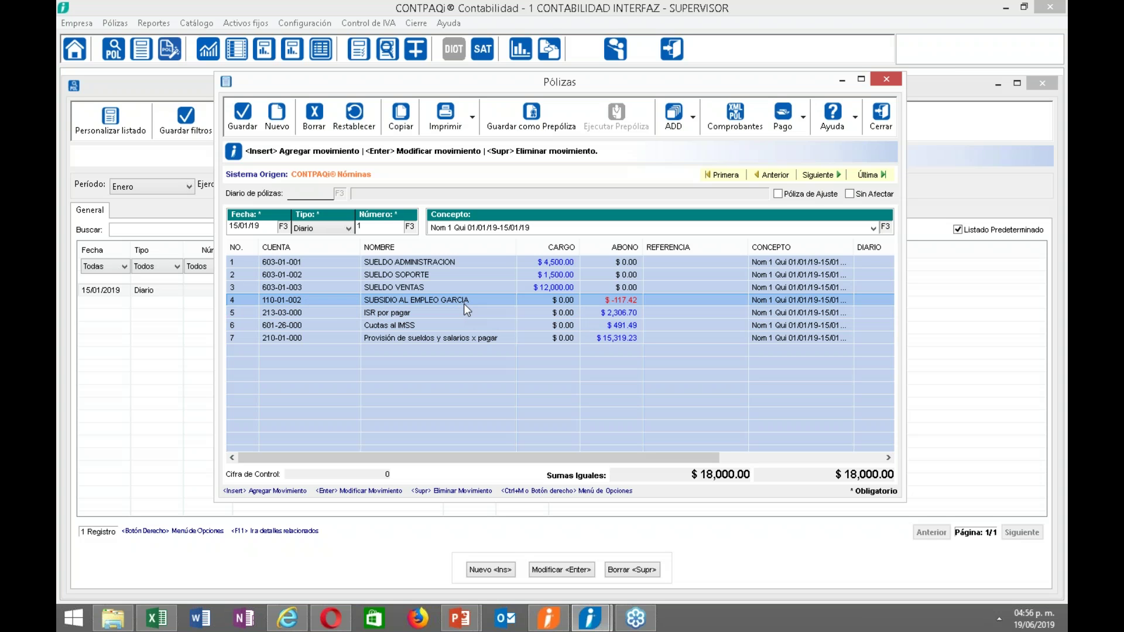
double_click(390, 299)
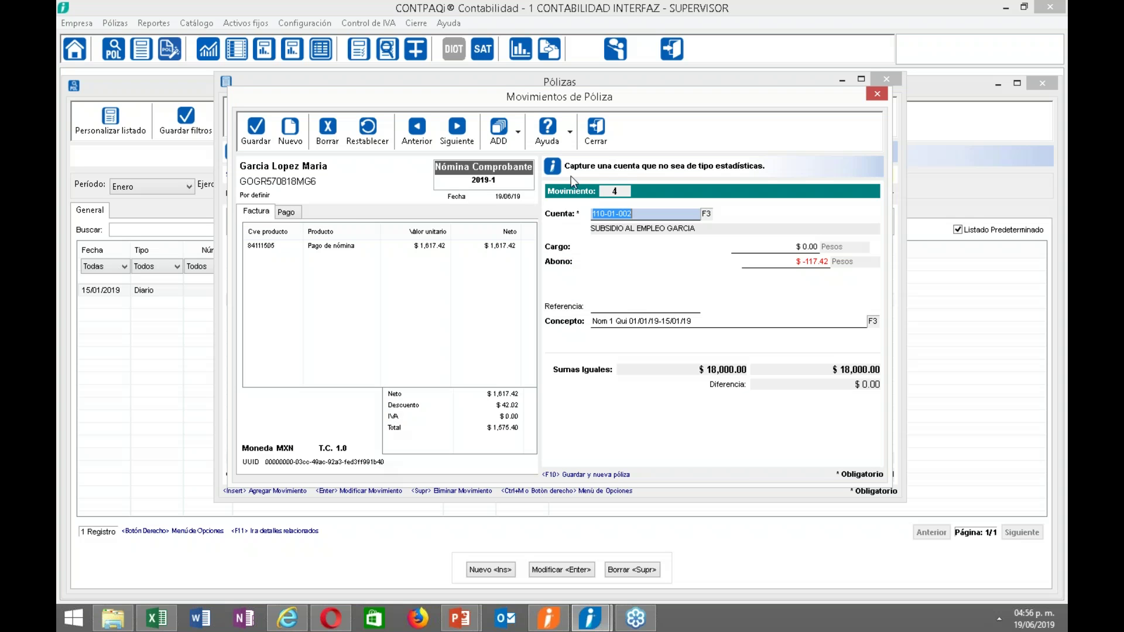
left_click(596, 132)
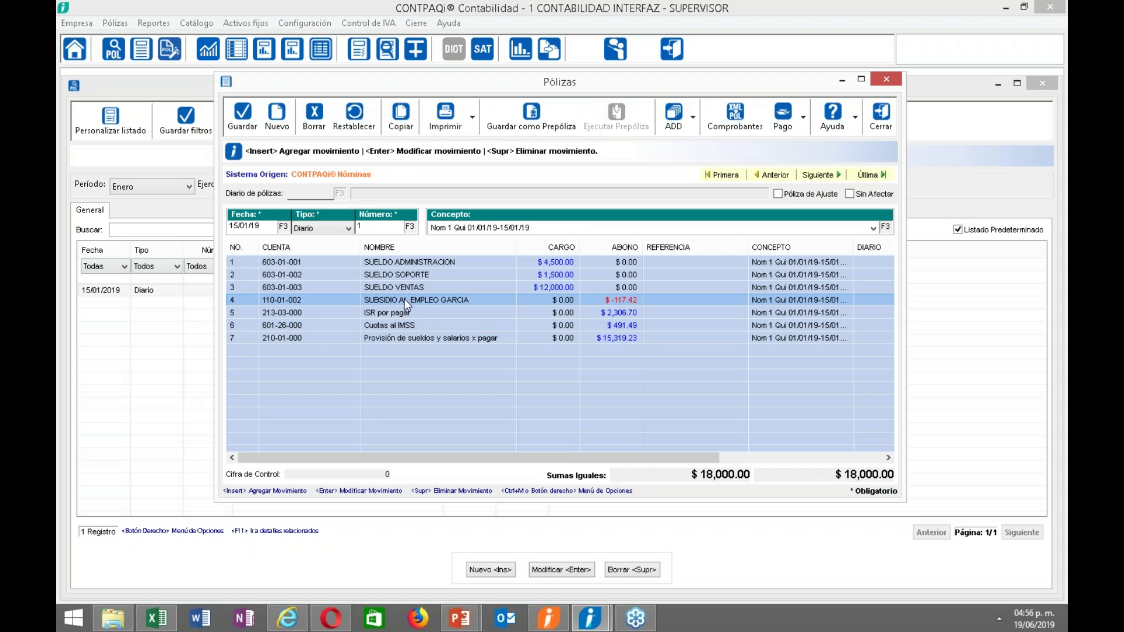
Check the SUELDO ADMINISTRACION and SUELDO SOPORTE lines, then close the póliza and the póliza list.
left_click(346, 265)
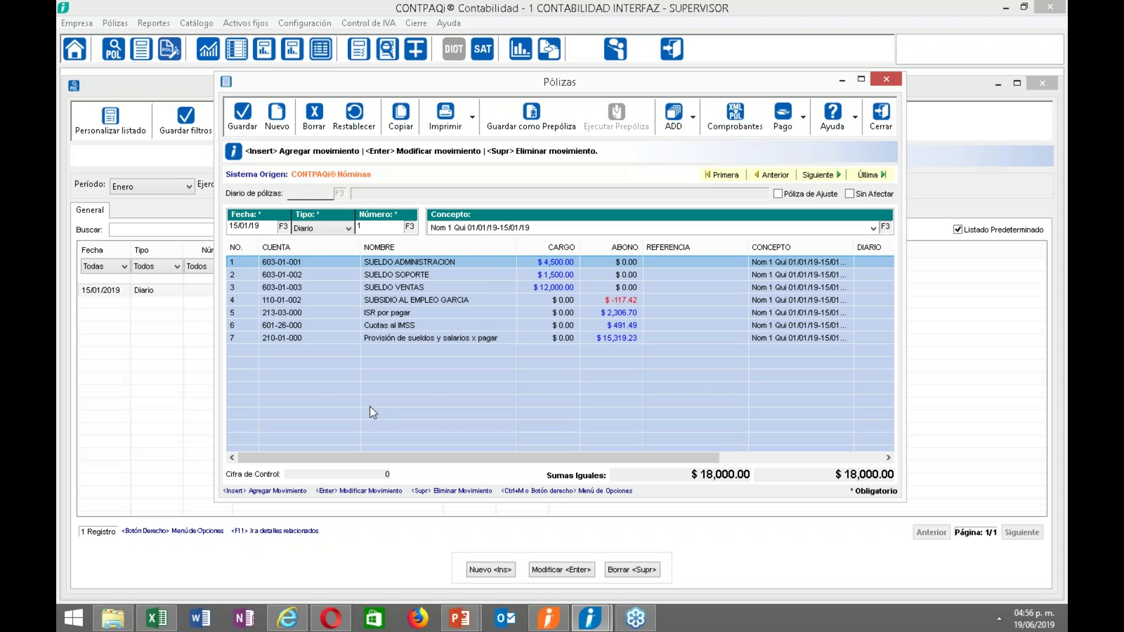
left_click(385, 274)
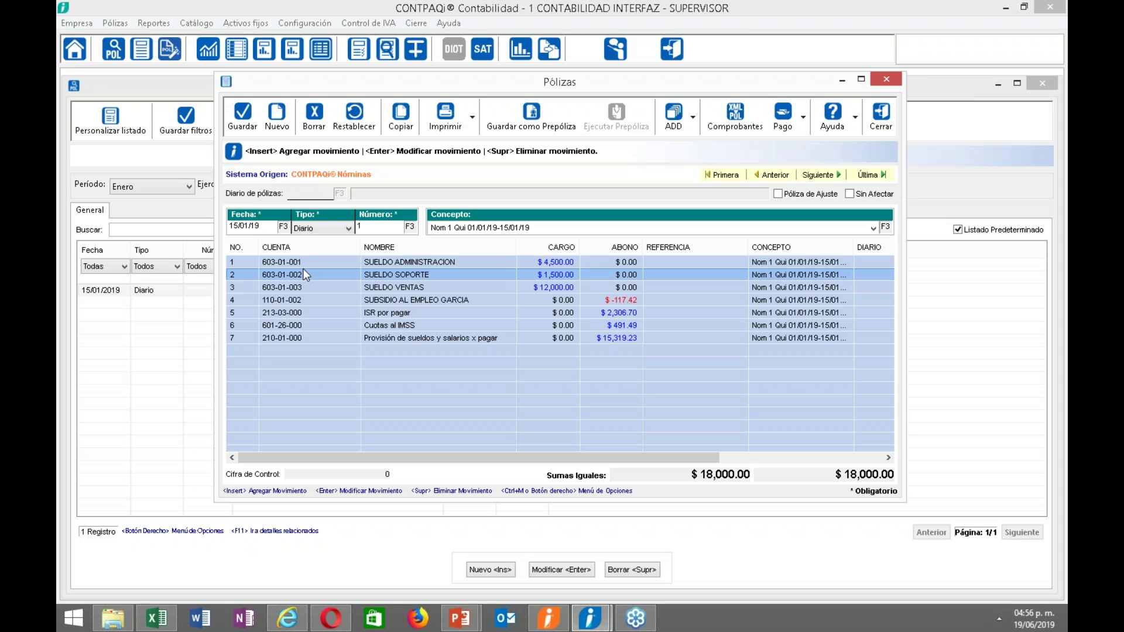
left_click(881, 115)
left_click(467, 130)
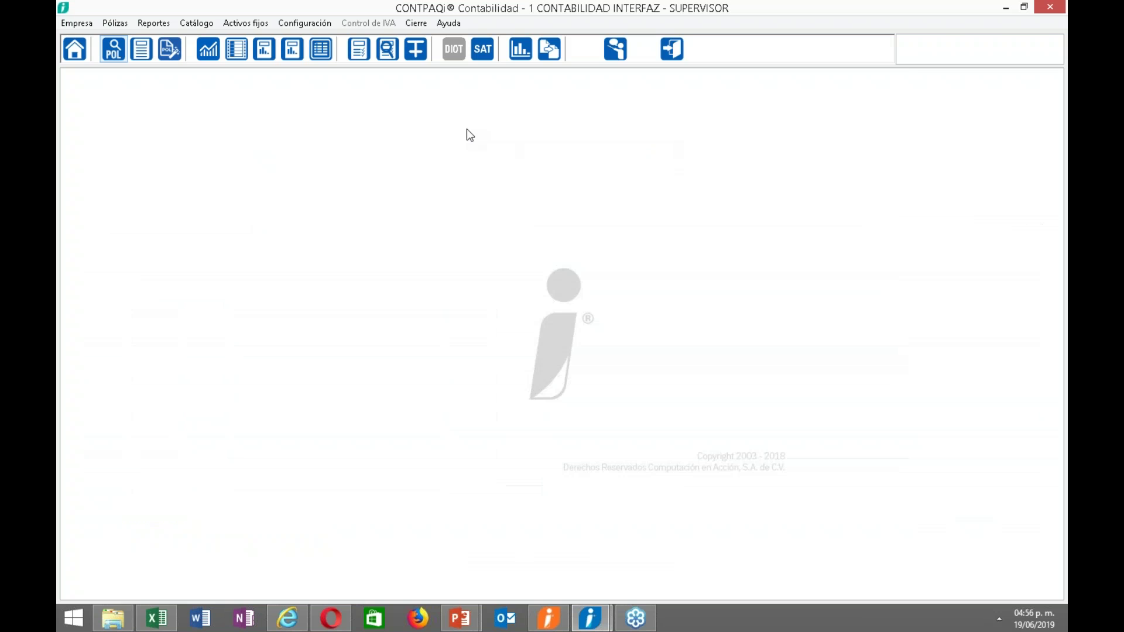
left_click(538, 625)
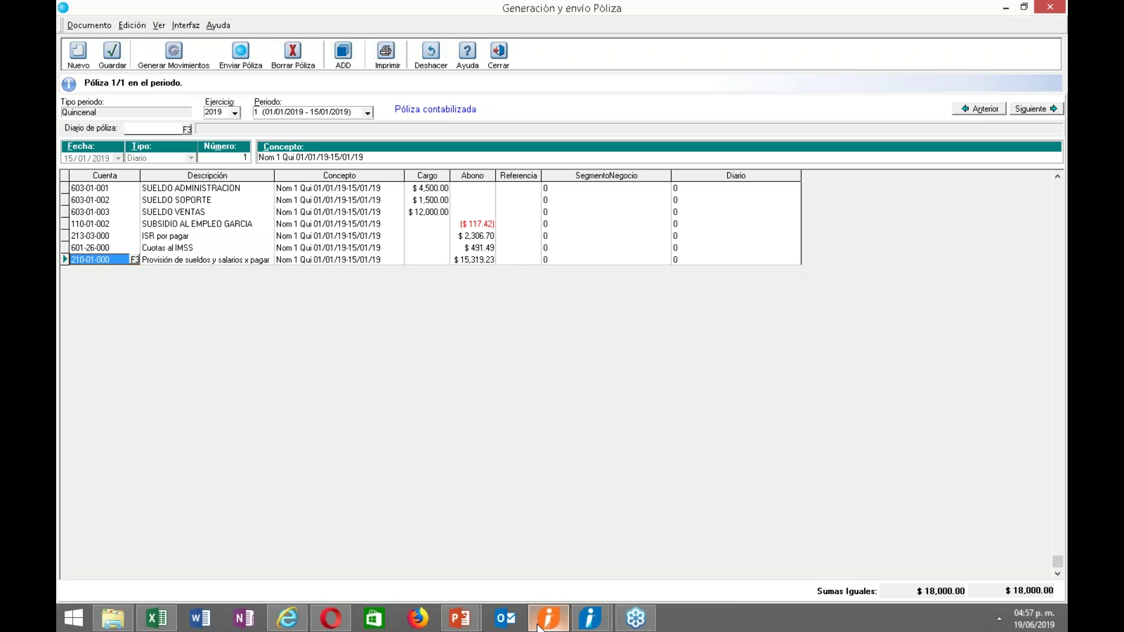
mouse_move(590, 618)
left_click(680, 557)
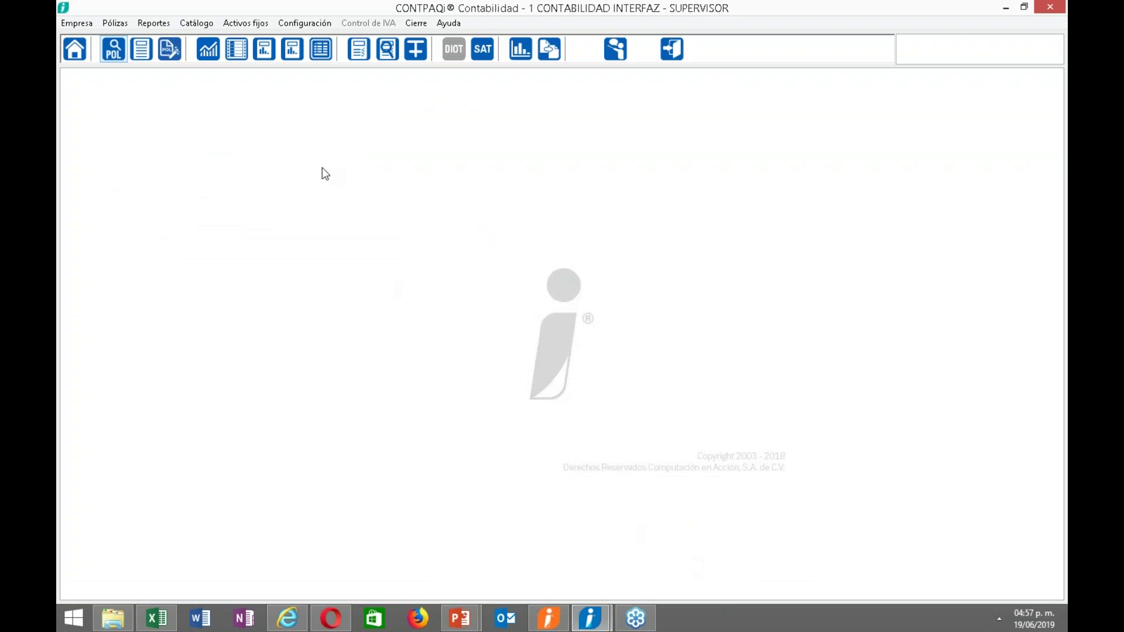
left_click(113, 59)
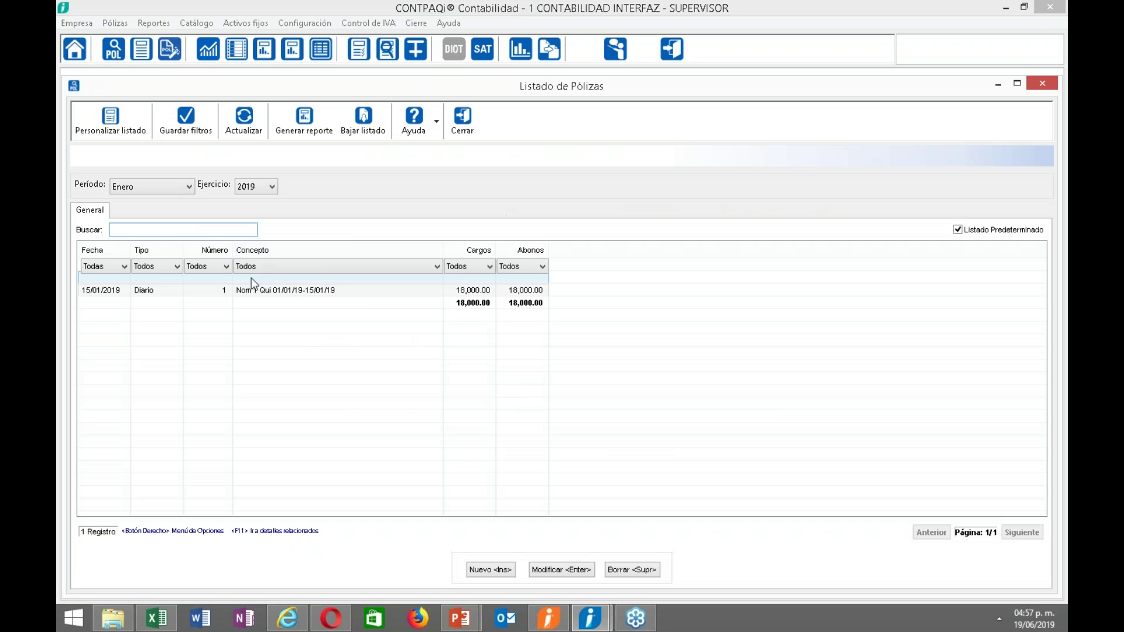
left_click(257, 292)
double_click(257, 292)
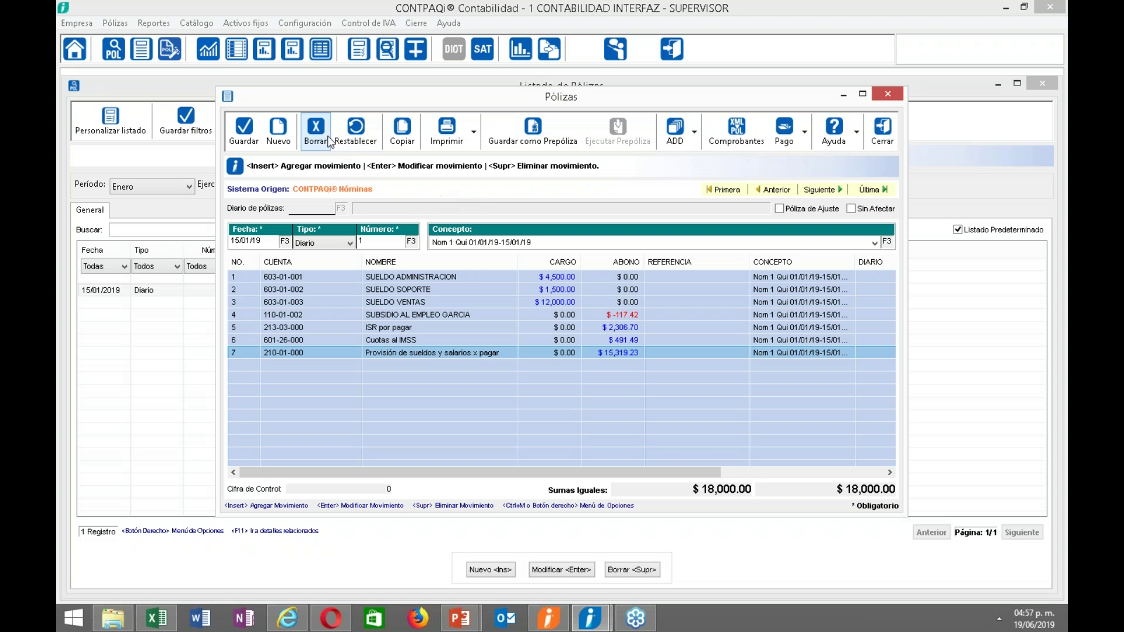
left_click(891, 142)
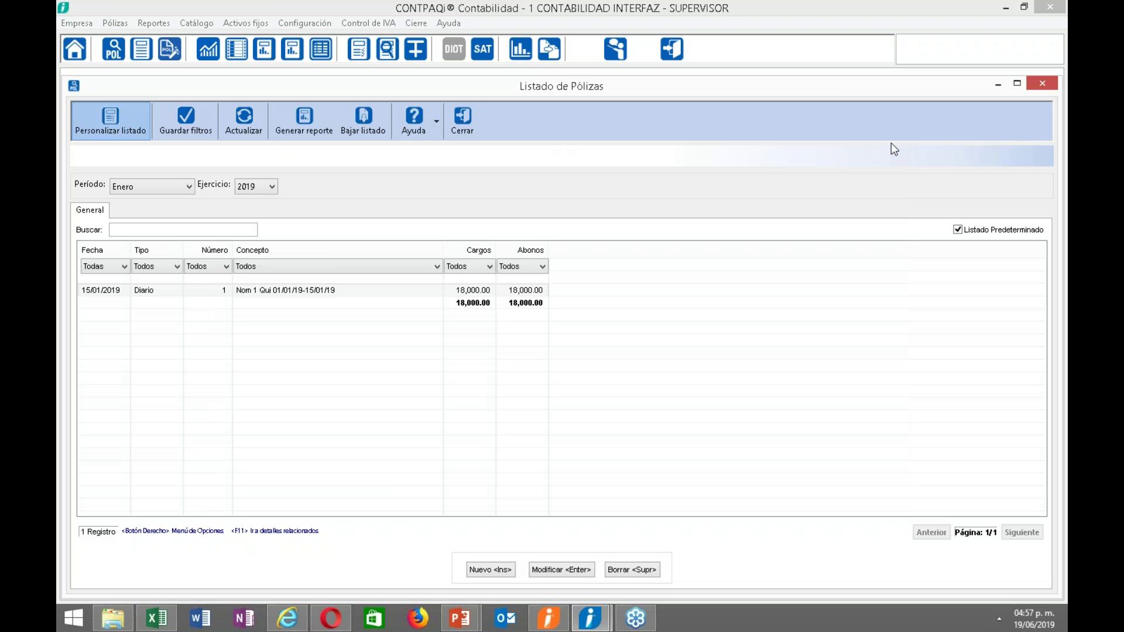
left_click(470, 130)
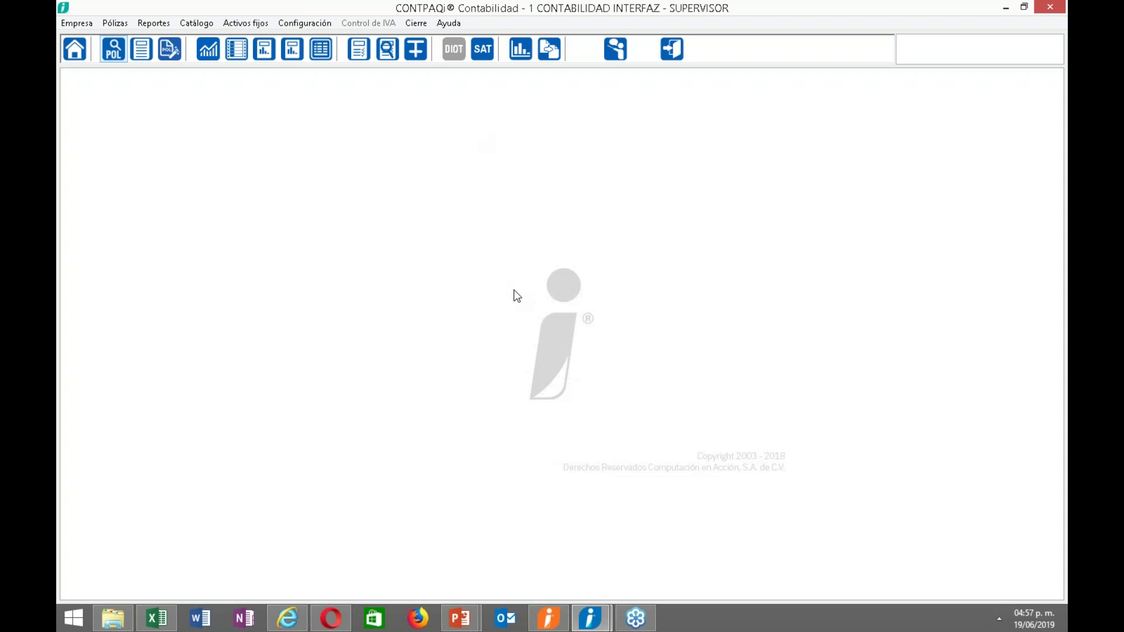
Delete the sent period 1 payroll póliza in Nóminas, confirming it, then return to Contabilidad.
left_click(549, 617)
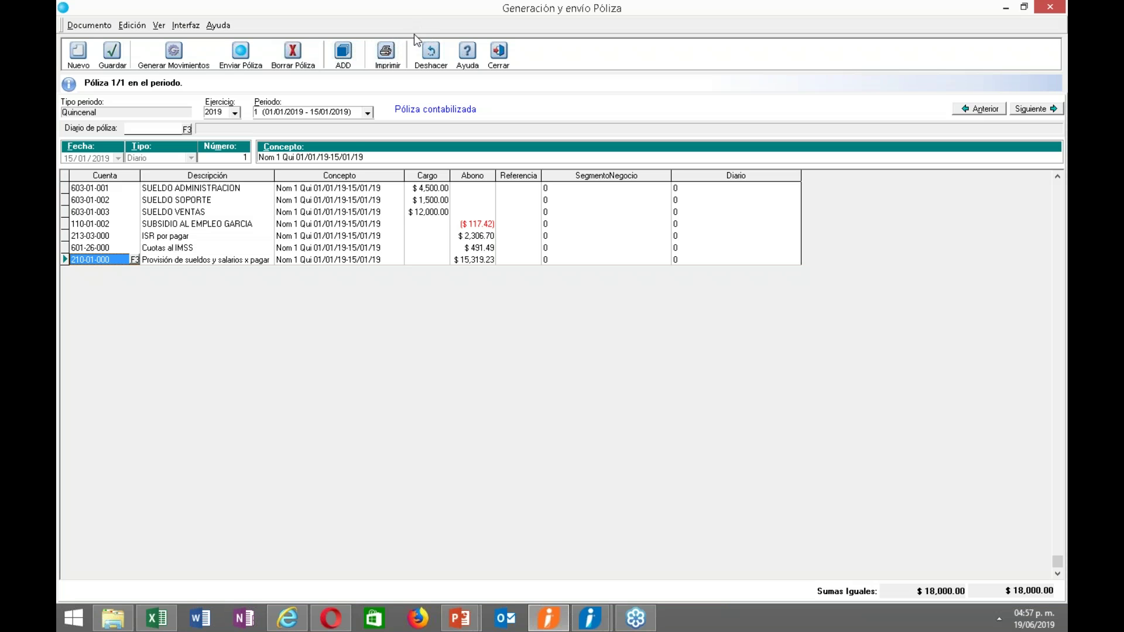
left_click(298, 65)
left_click(533, 353)
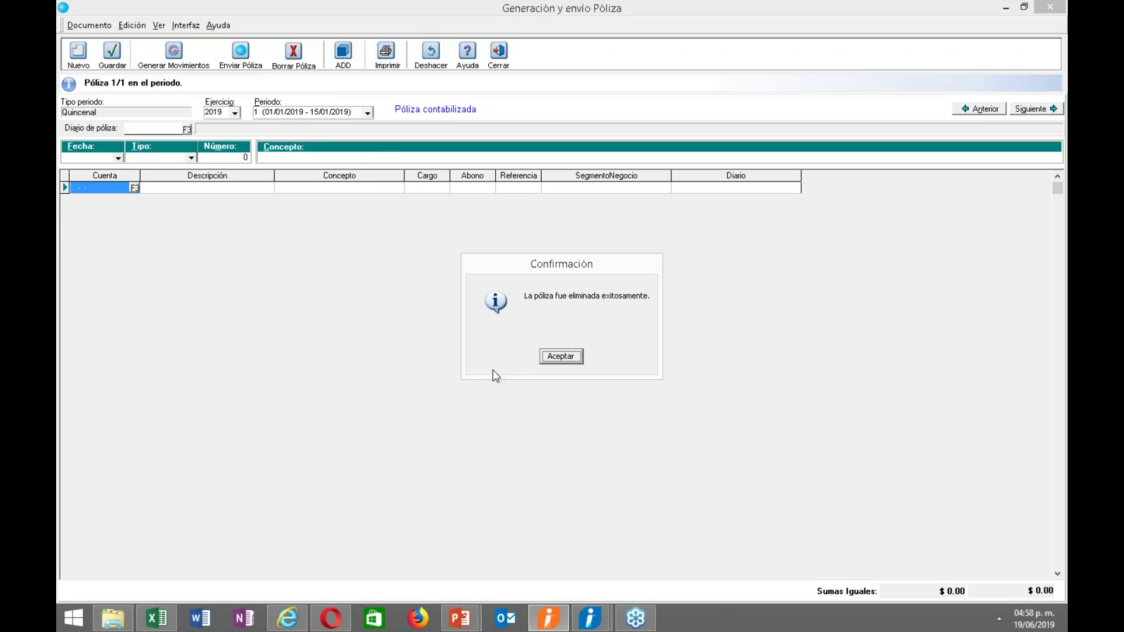
left_click(544, 359)
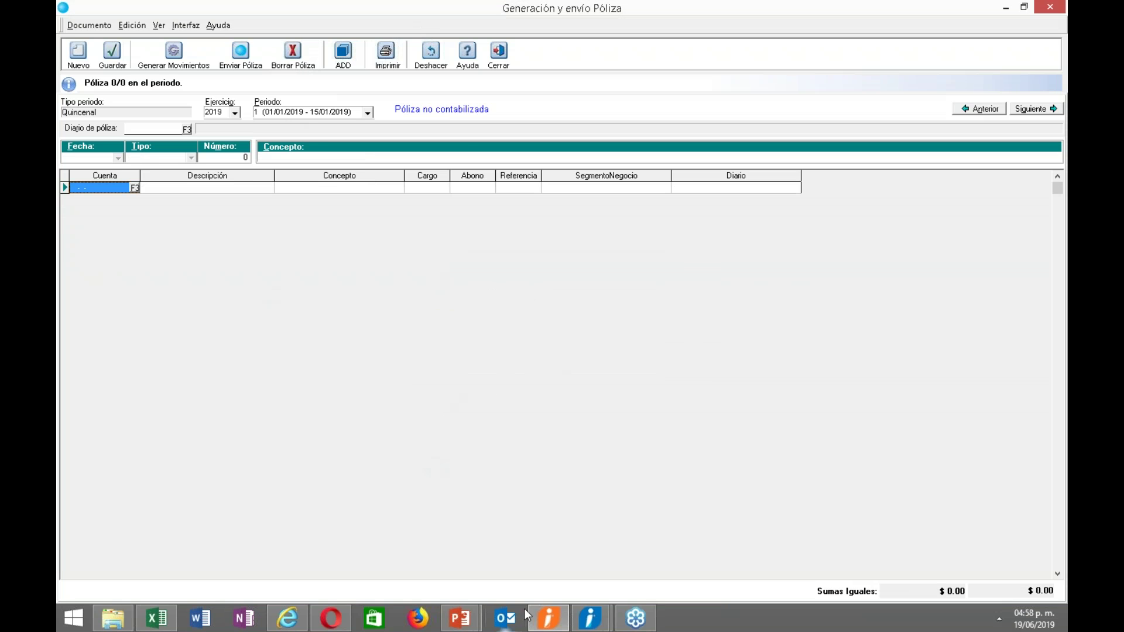
left_click(546, 617)
left_click(638, 570)
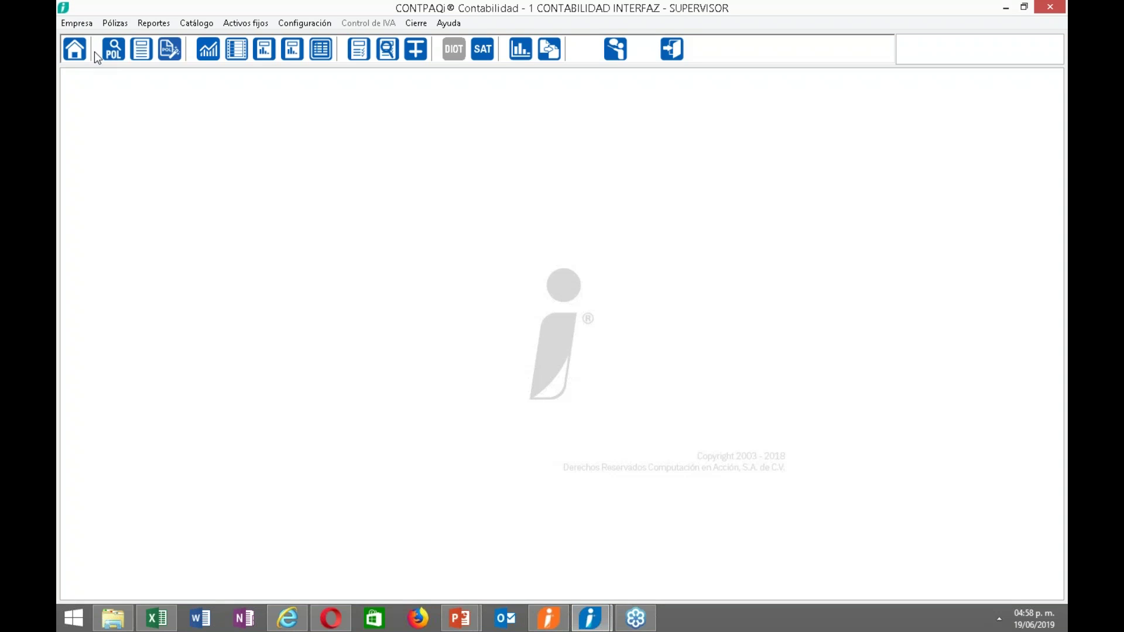
left_click(115, 49)
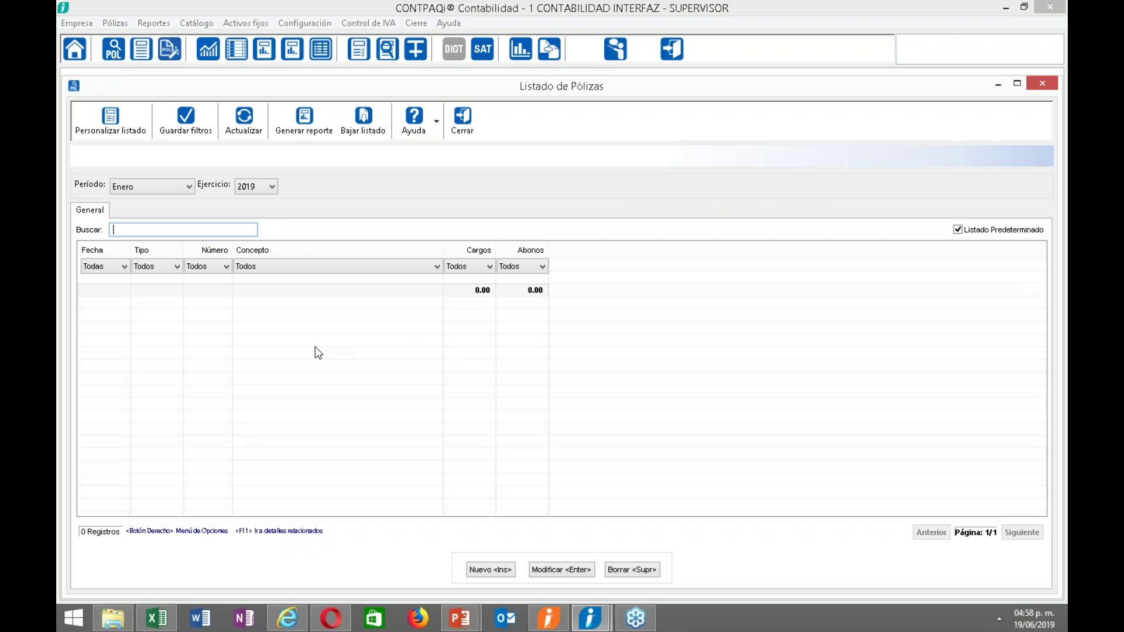
left_click(462, 120)
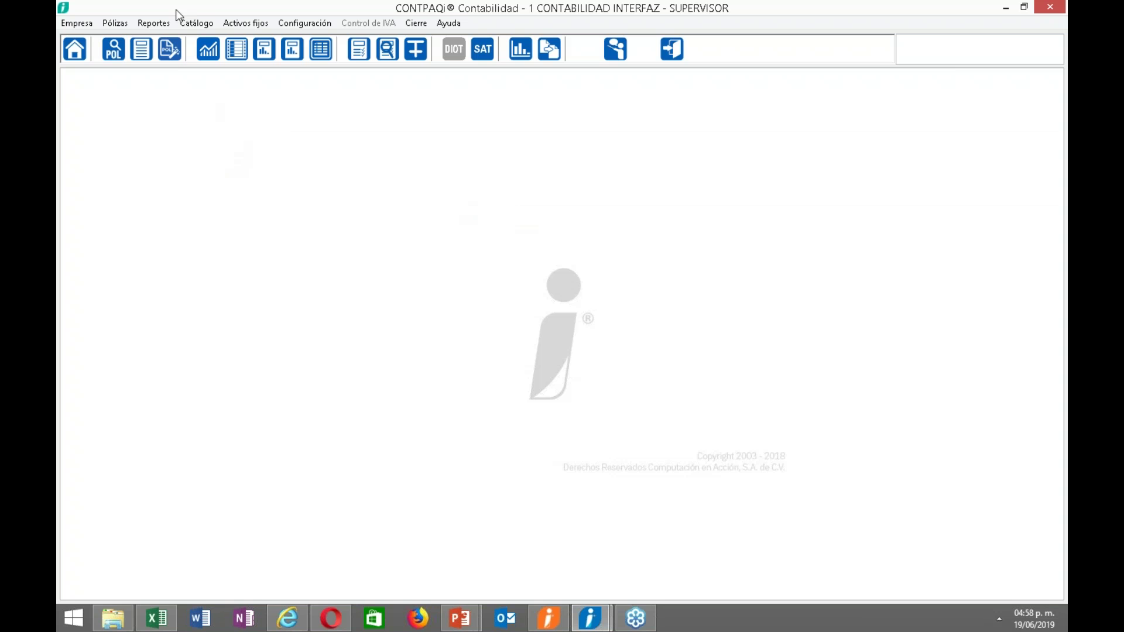
In Redefinir empresa, enable a business segment on each póliza movement and try saving, which fails.
left_click(303, 23)
left_click(308, 39)
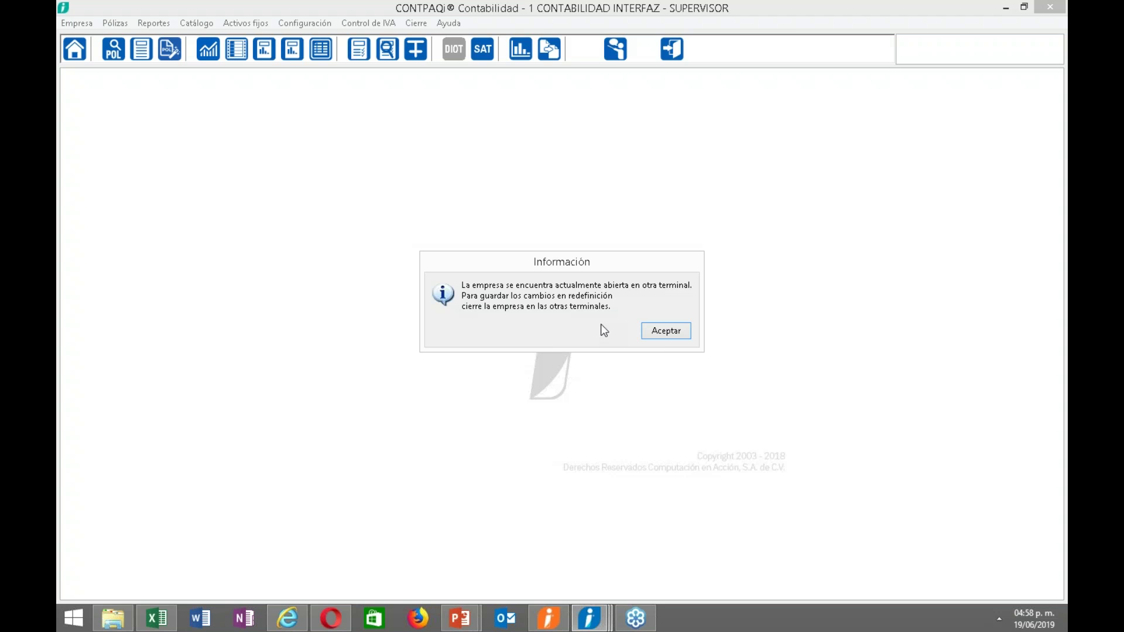
left_click(662, 331)
left_click(596, 155)
left_click(552, 159)
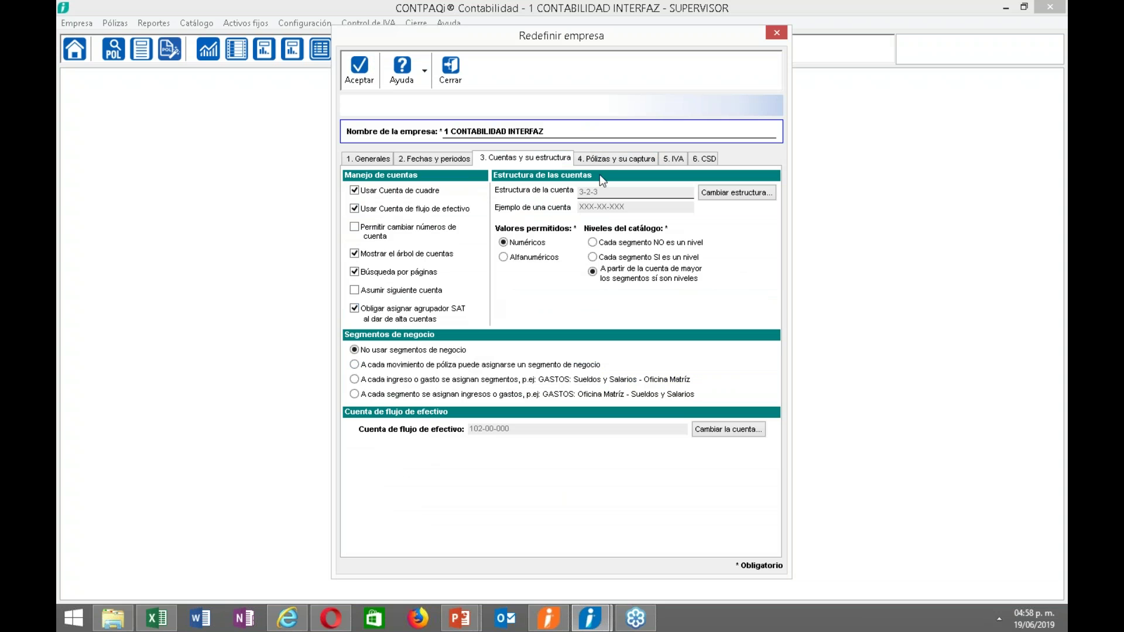
left_click(432, 366)
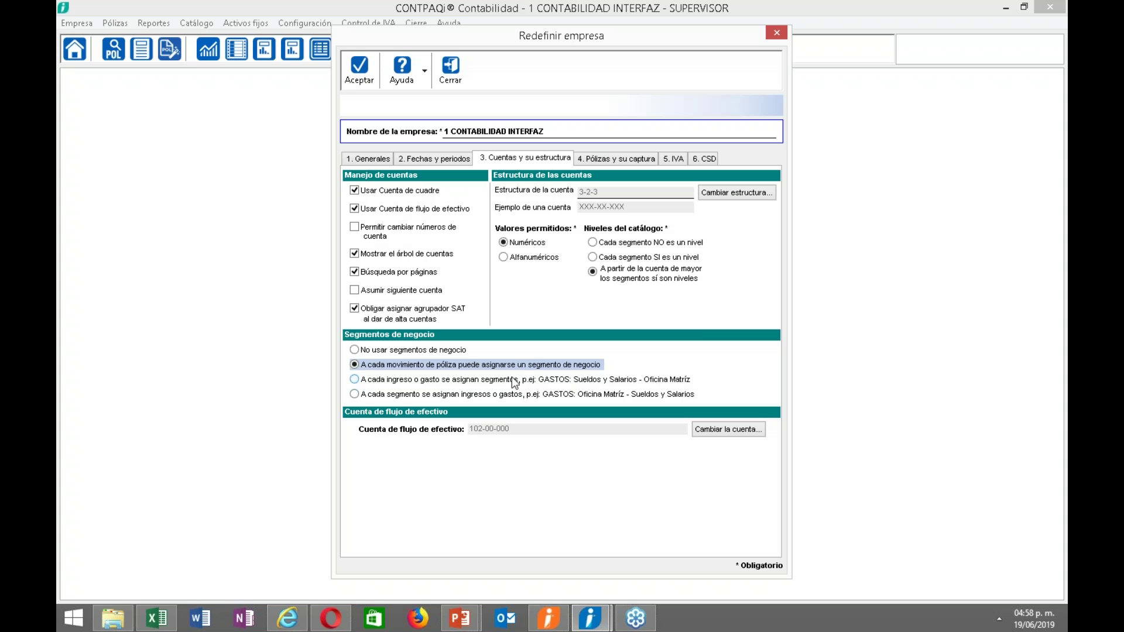
left_click(368, 76)
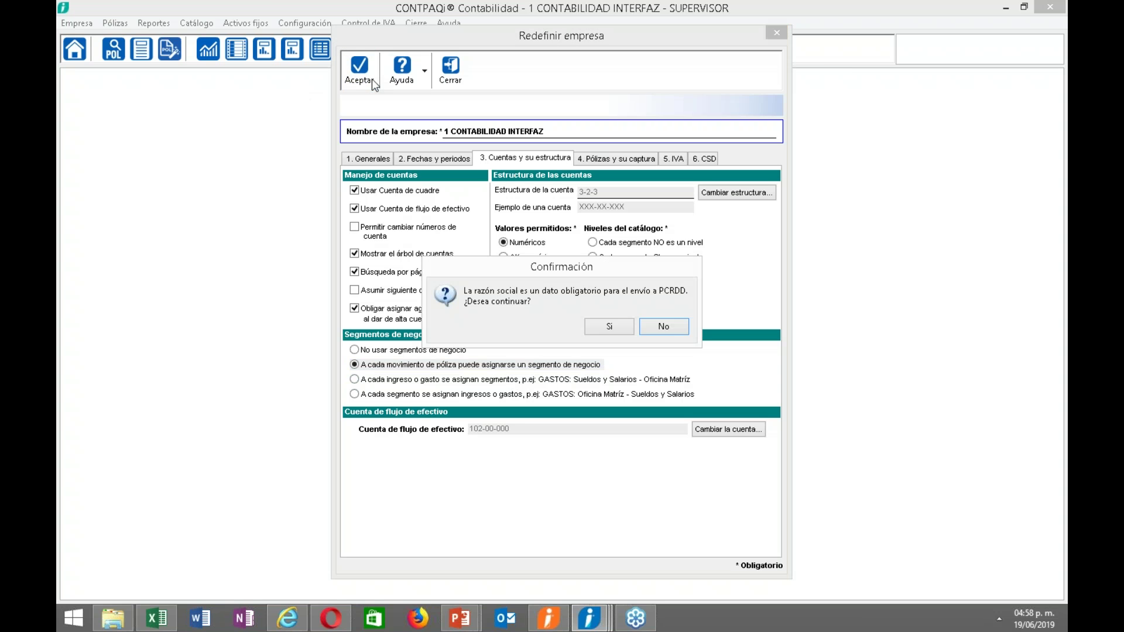
left_click(606, 326)
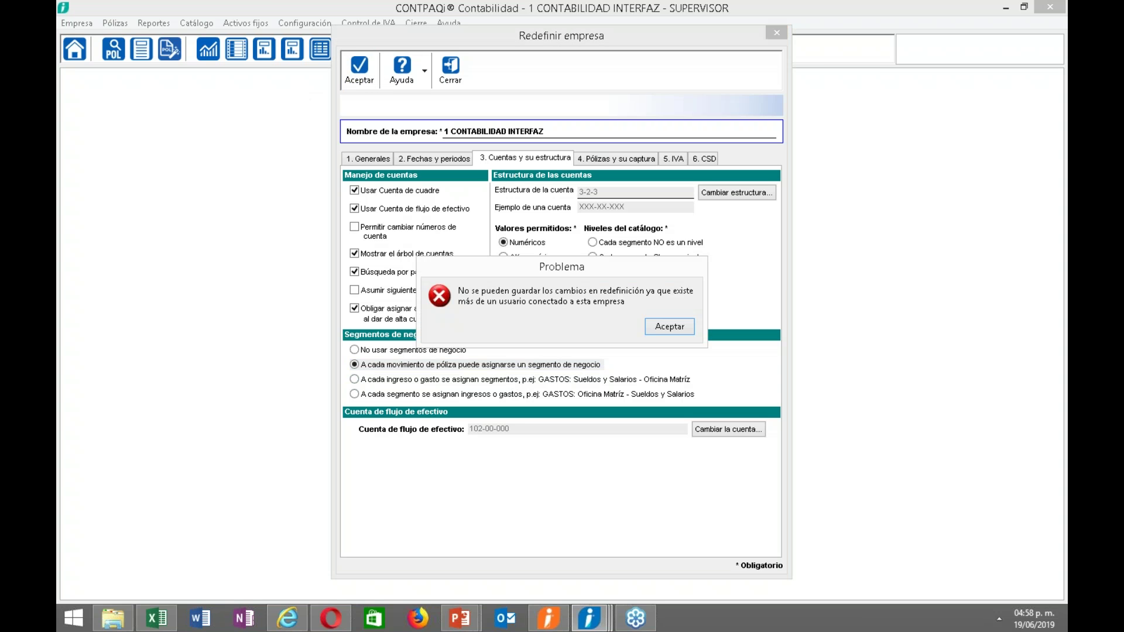
left_click(656, 325)
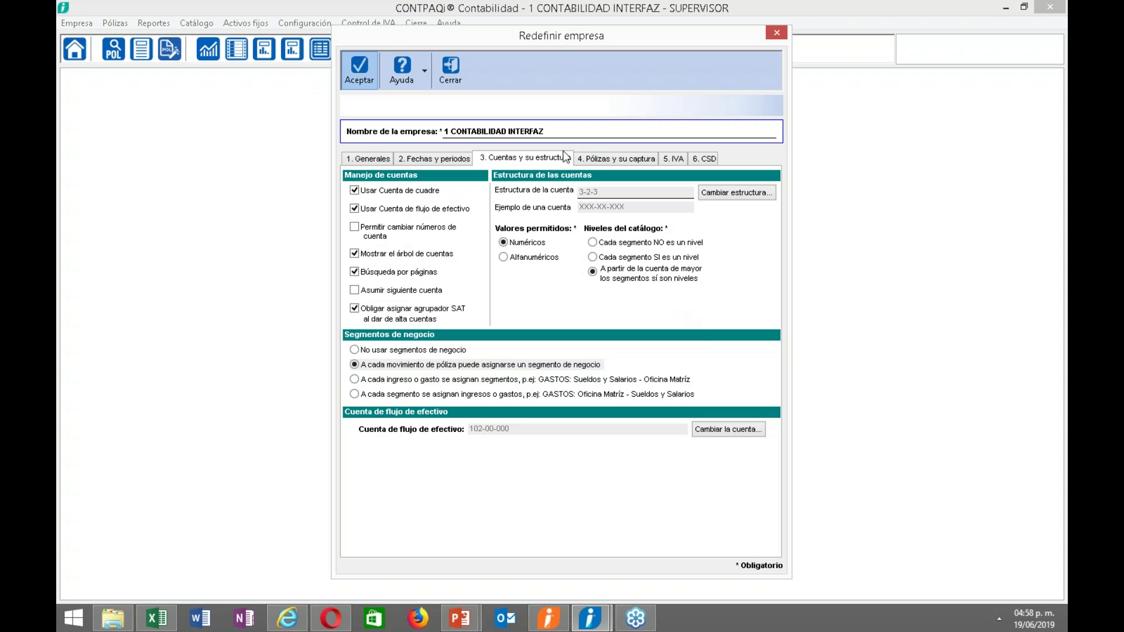
Close the Nóminas póliza generation window, then accept and confirm the Contabilidad company settings.
mouse_move(603, 629)
left_click(547, 617)
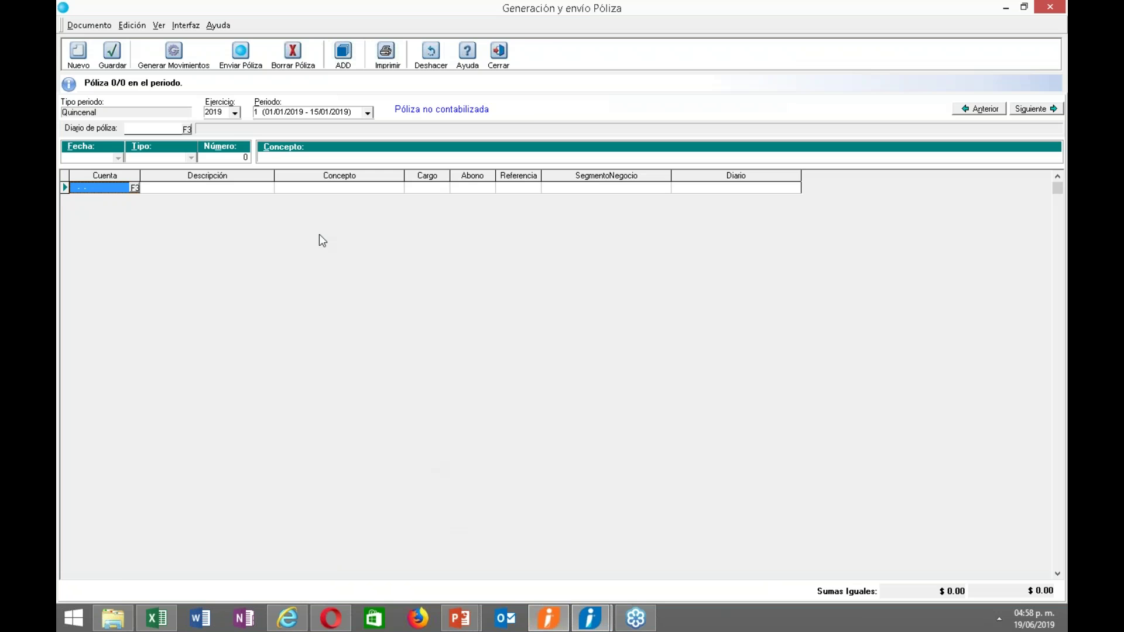
left_click(498, 54)
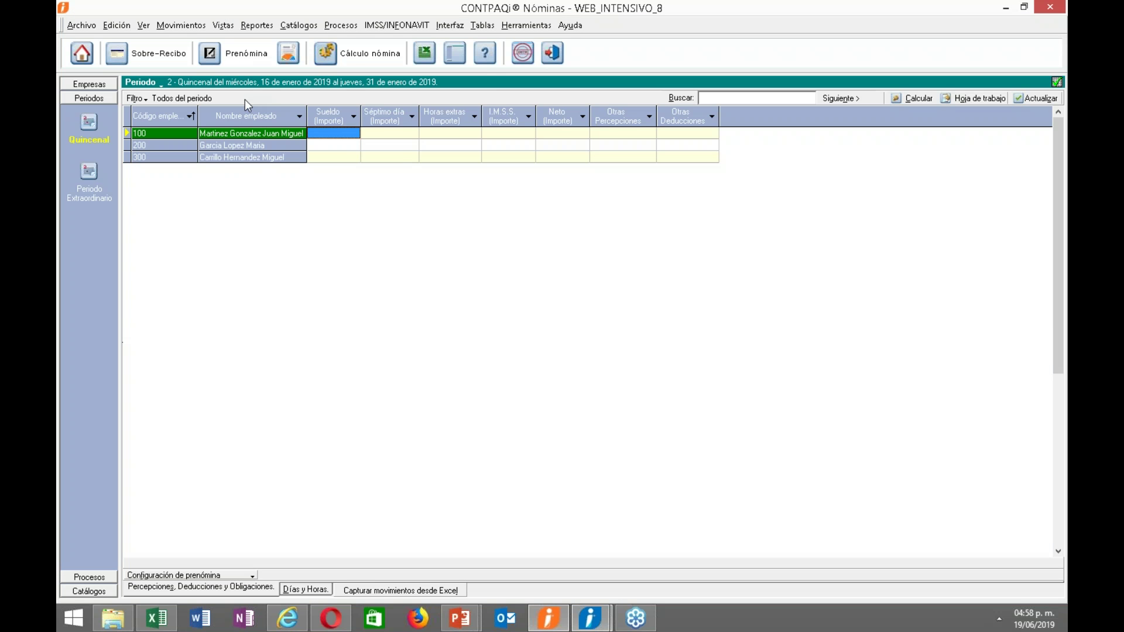
mouse_move(588, 625)
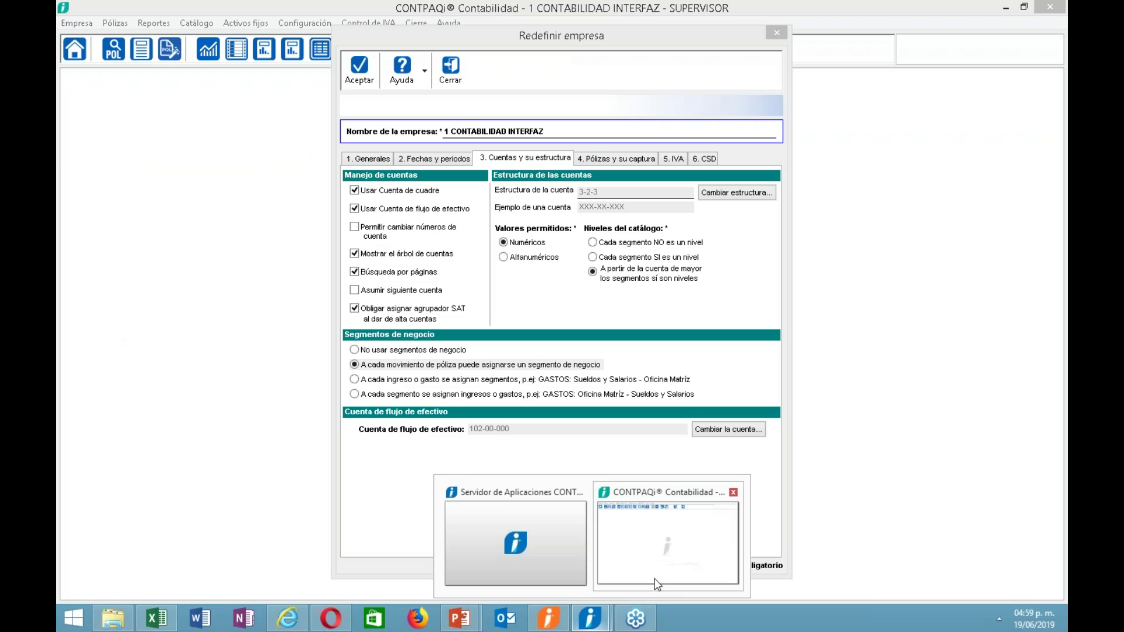
left_click(659, 584)
left_click(359, 70)
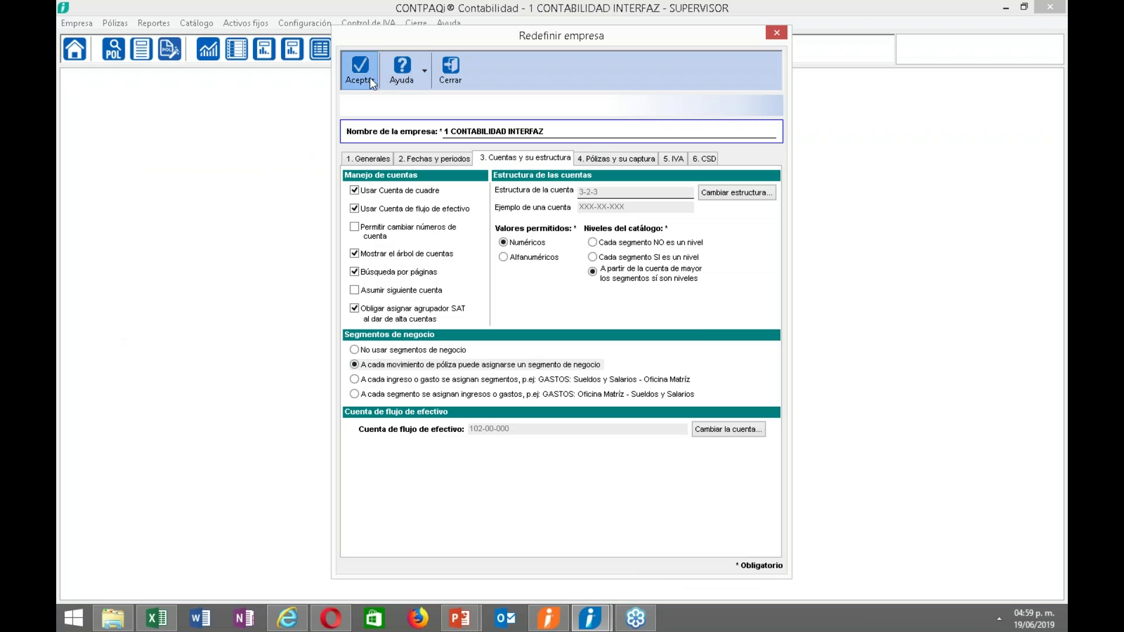
left_click(599, 329)
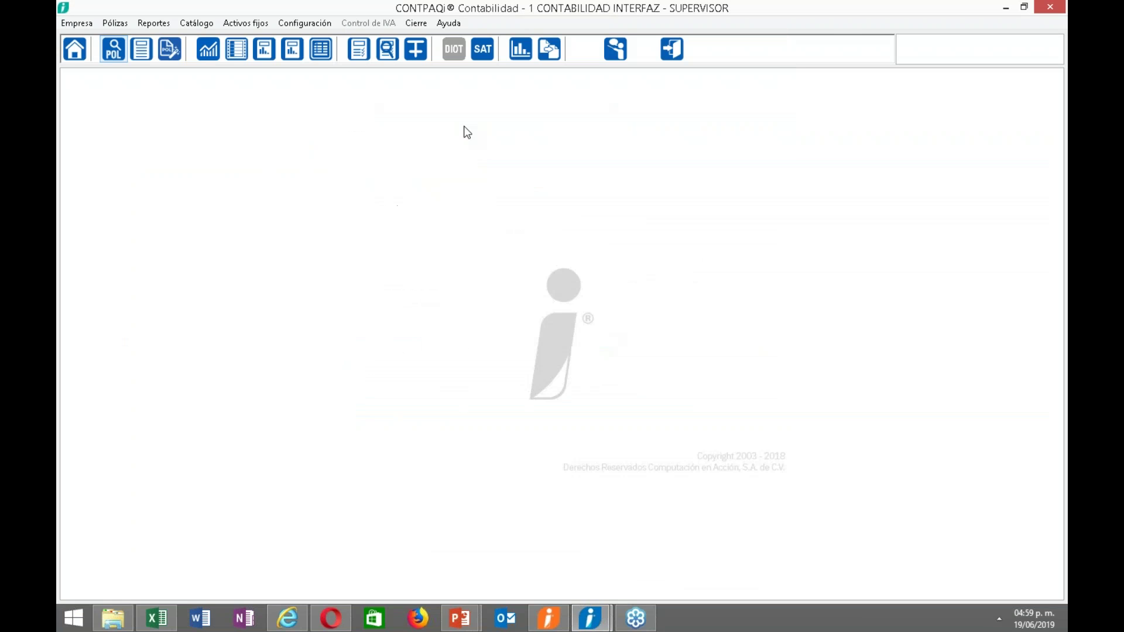
Reopen the company settings, review the póliza capture and account structure tabs, and save again.
left_click(303, 24)
left_click(319, 39)
left_click(632, 159)
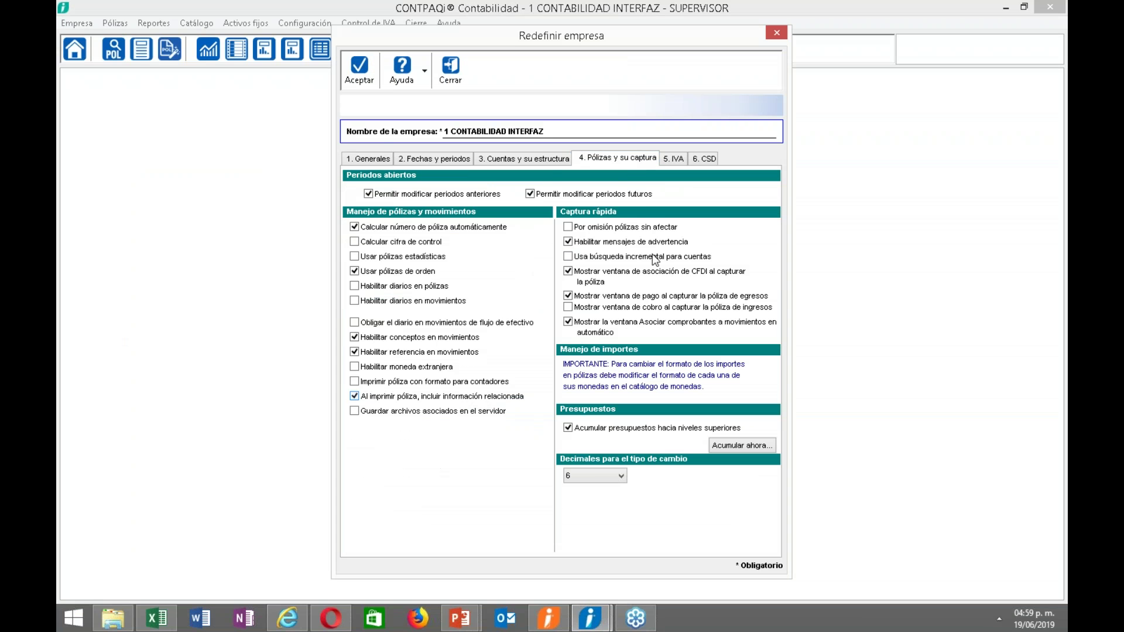
left_click(540, 160)
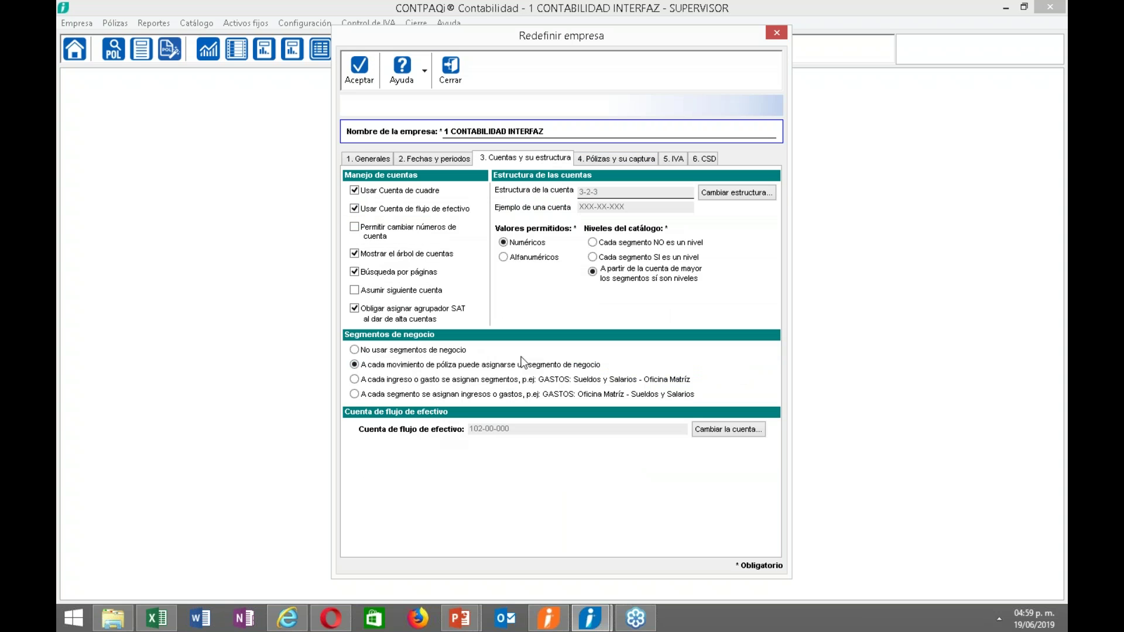
left_click(362, 75)
left_click(590, 326)
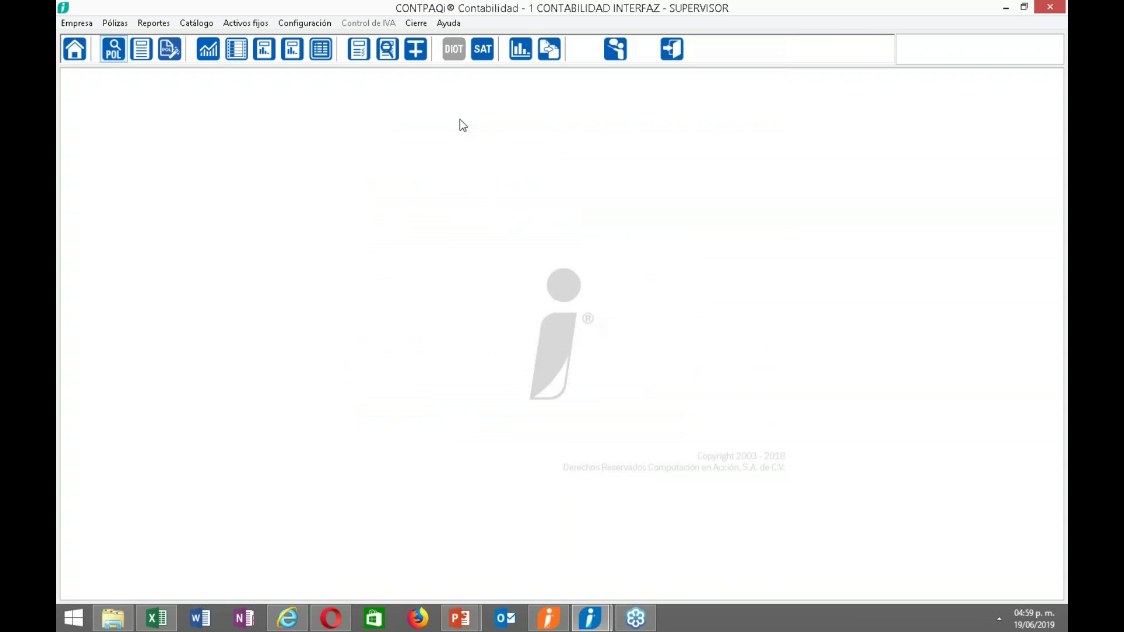
left_click(307, 24)
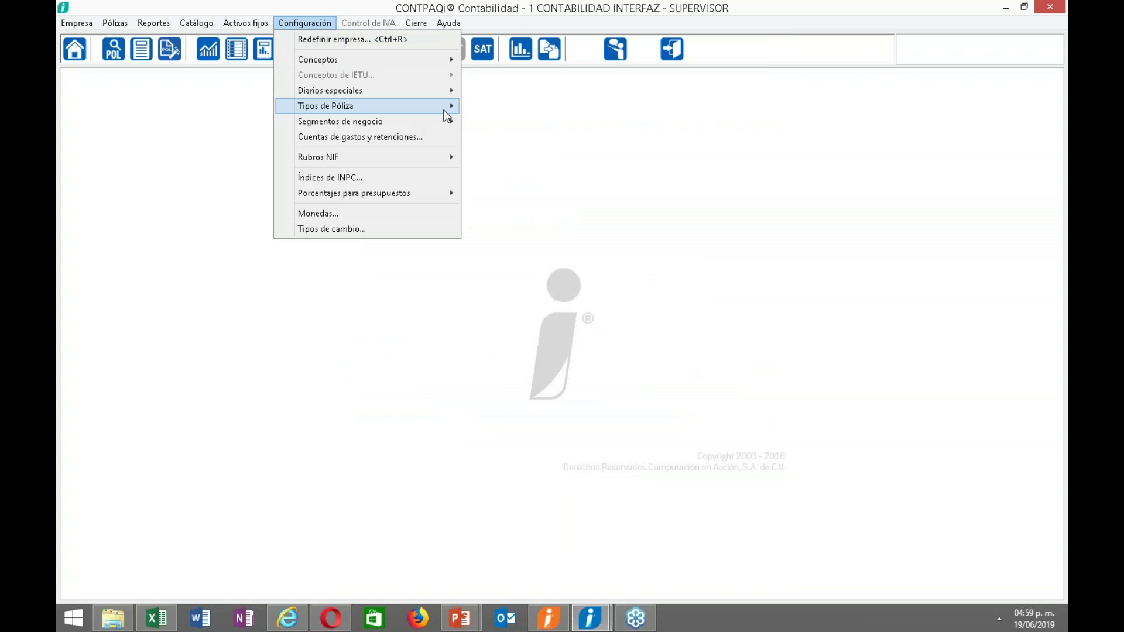
In the business segments catalog, add segments 1 GDL and 2 MTY.
mouse_move(448, 123)
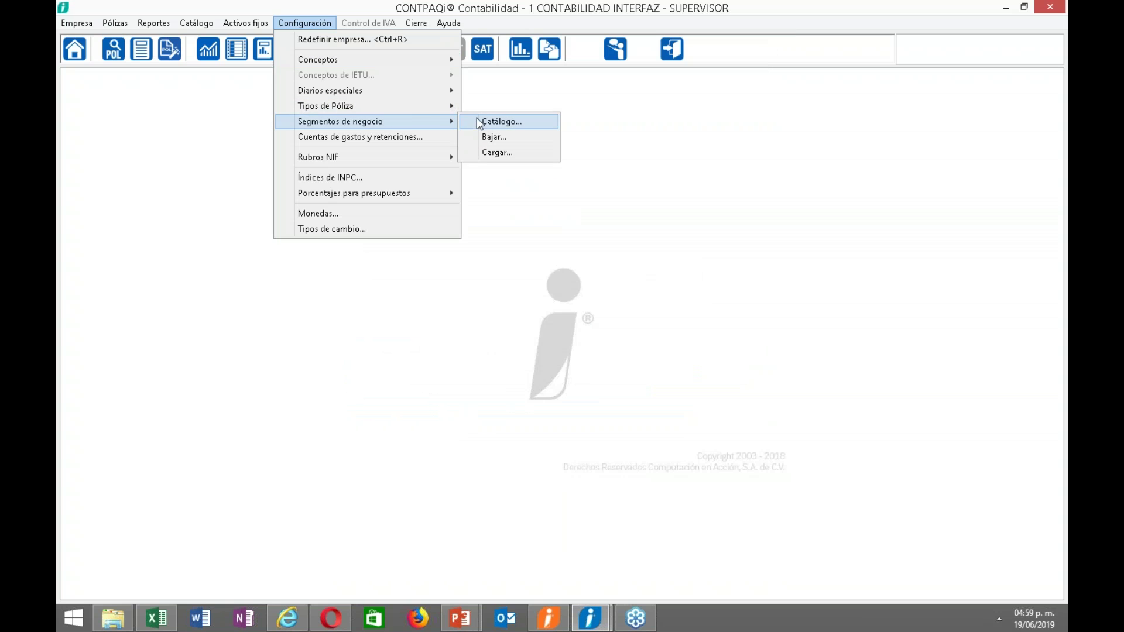
left_click(484, 121)
left_click(584, 329)
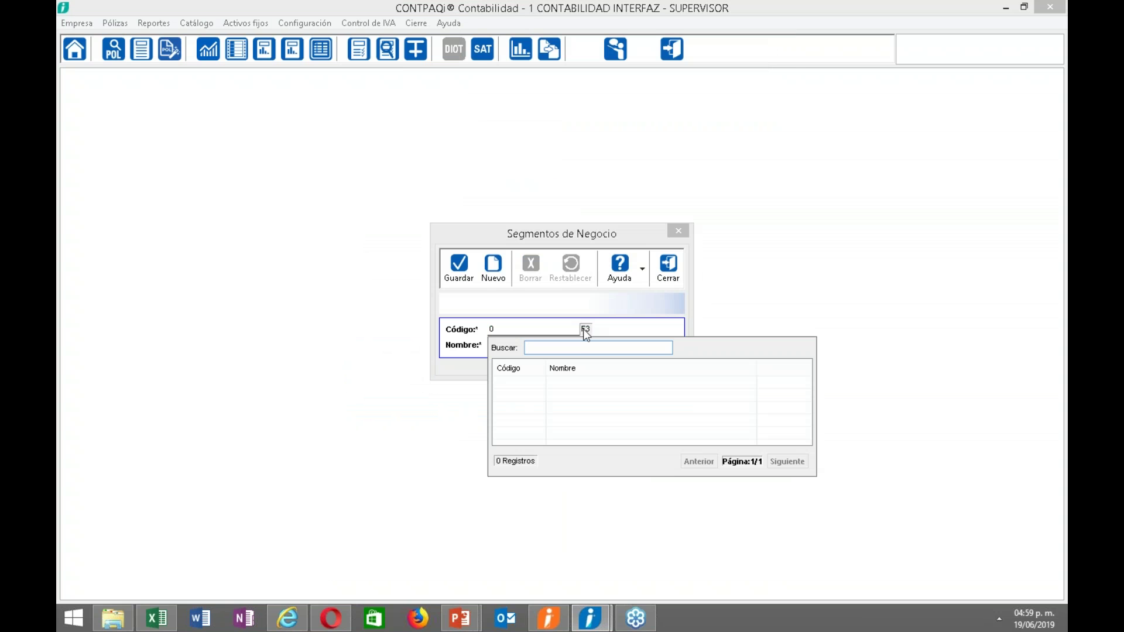
left_click(583, 329)
type("1")
key("Return")
type("GDL")
left_click(454, 278)
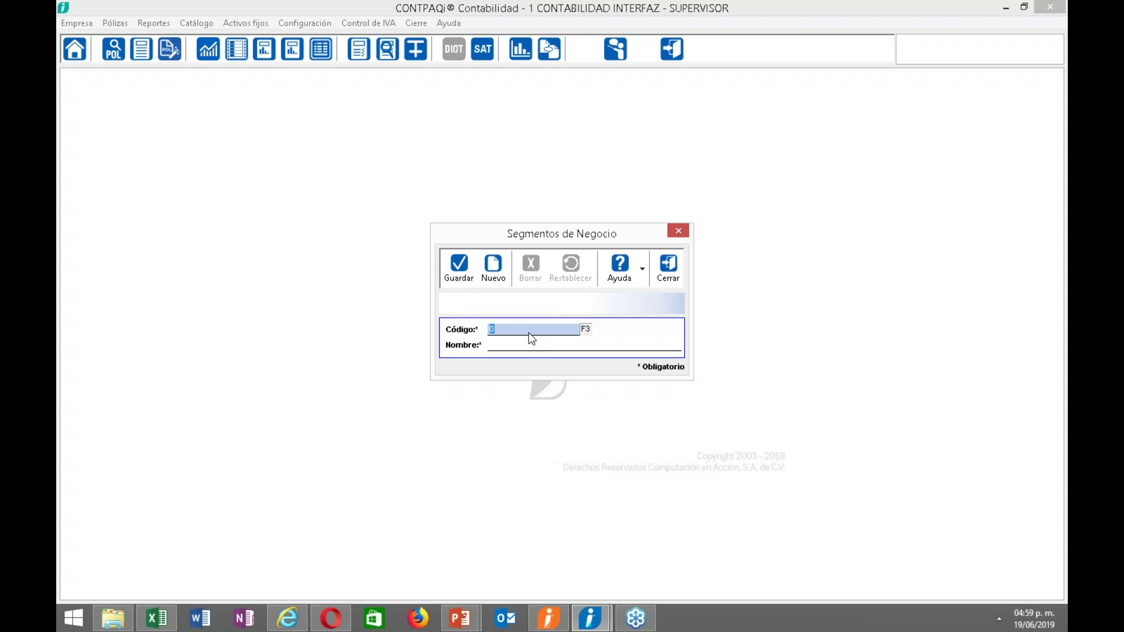
type("2")
key("Return")
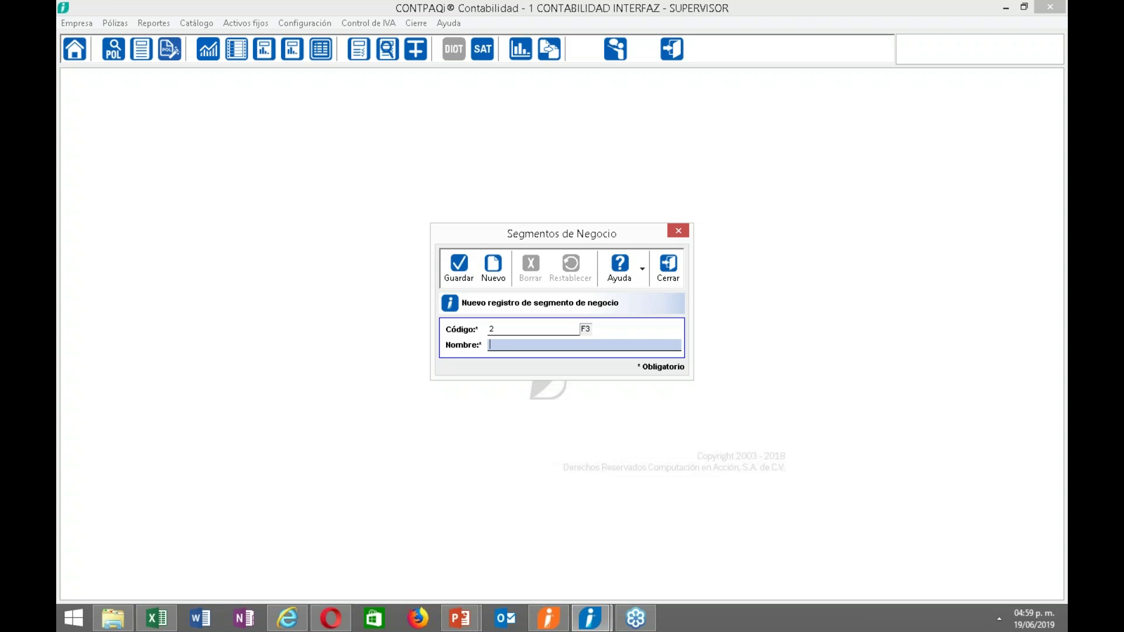
type("MTY")
left_click(454, 269)
Add segment 3 CDMX, verify the saved segment list, and close the catalog.
type("3")
key("Return")
type("CDMX")
left_click(459, 267)
left_click(586, 328)
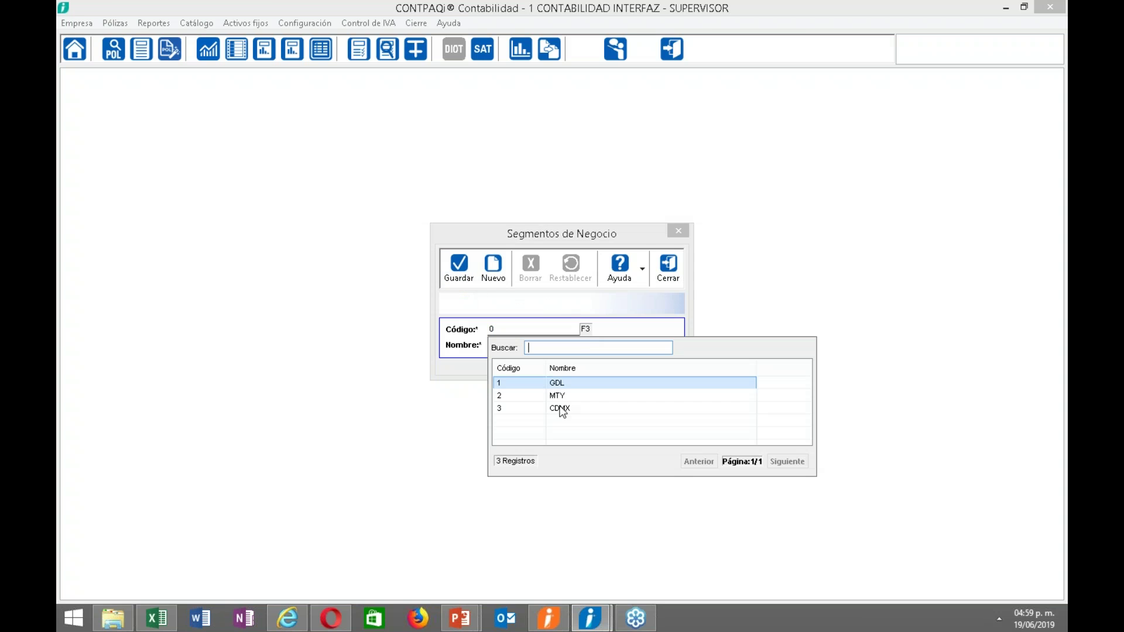
left_click(566, 403)
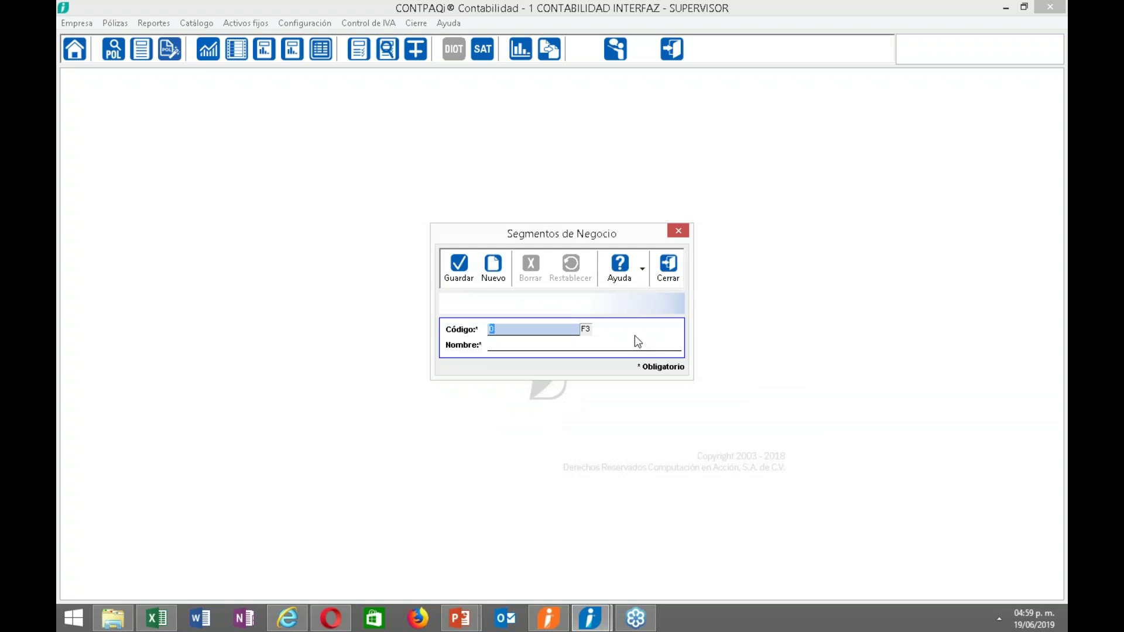
left_click(668, 266)
left_click(216, 26)
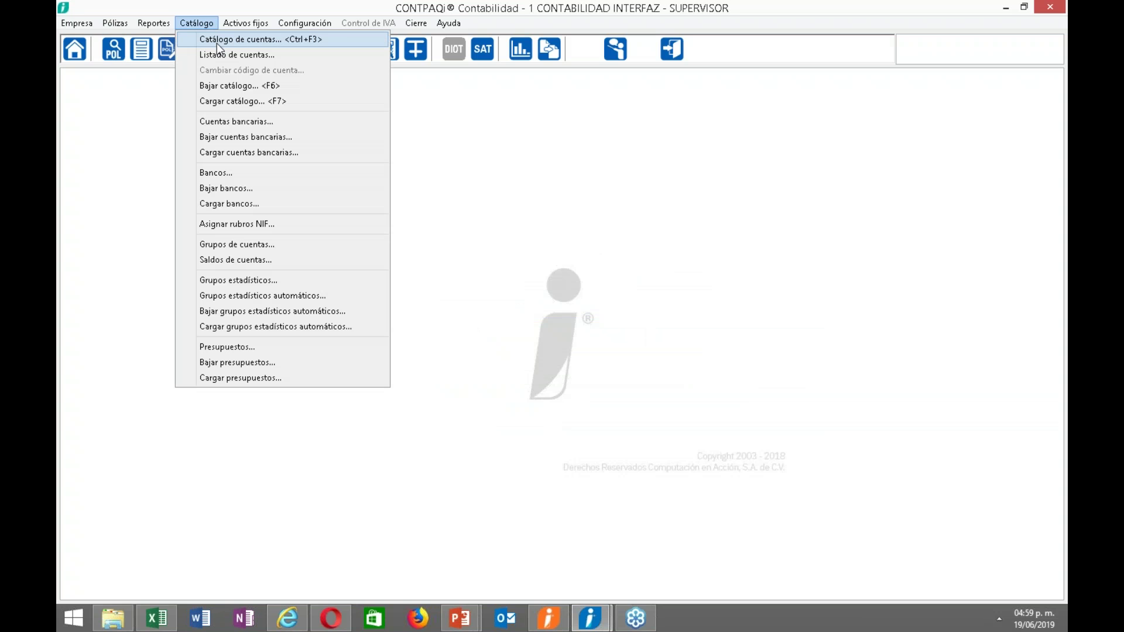
Set account 601-01-000 Sueldos y salarios to Si Acepta for segments in movements and save.
left_click(217, 41)
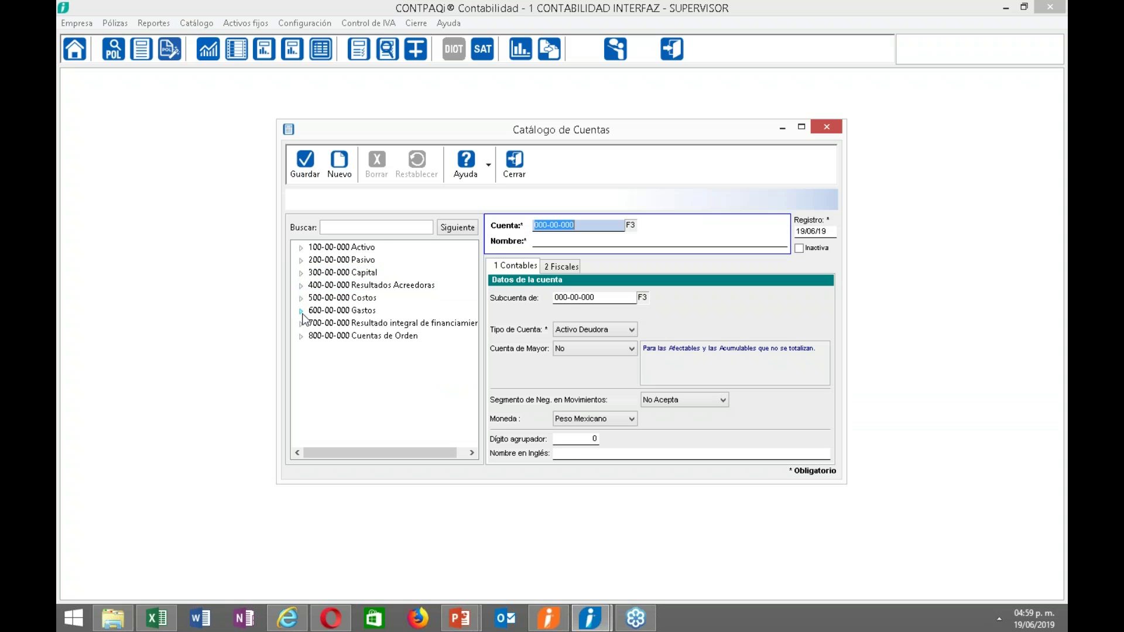
left_click(302, 311)
left_click(314, 273)
left_click(357, 259)
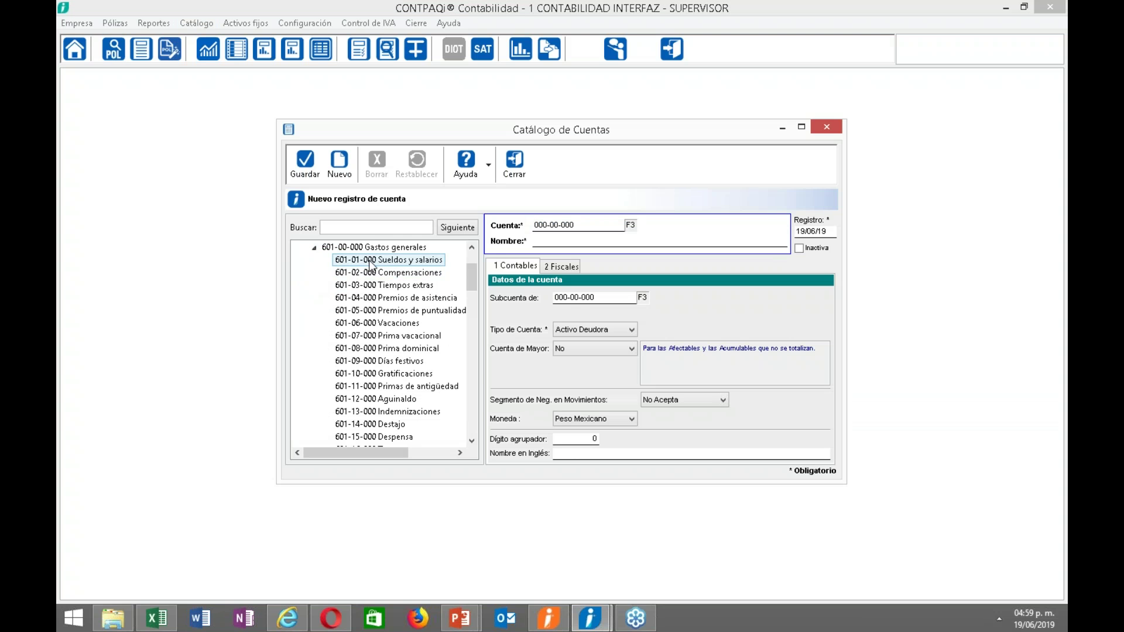
left_click_drag(466, 126, 394, 101)
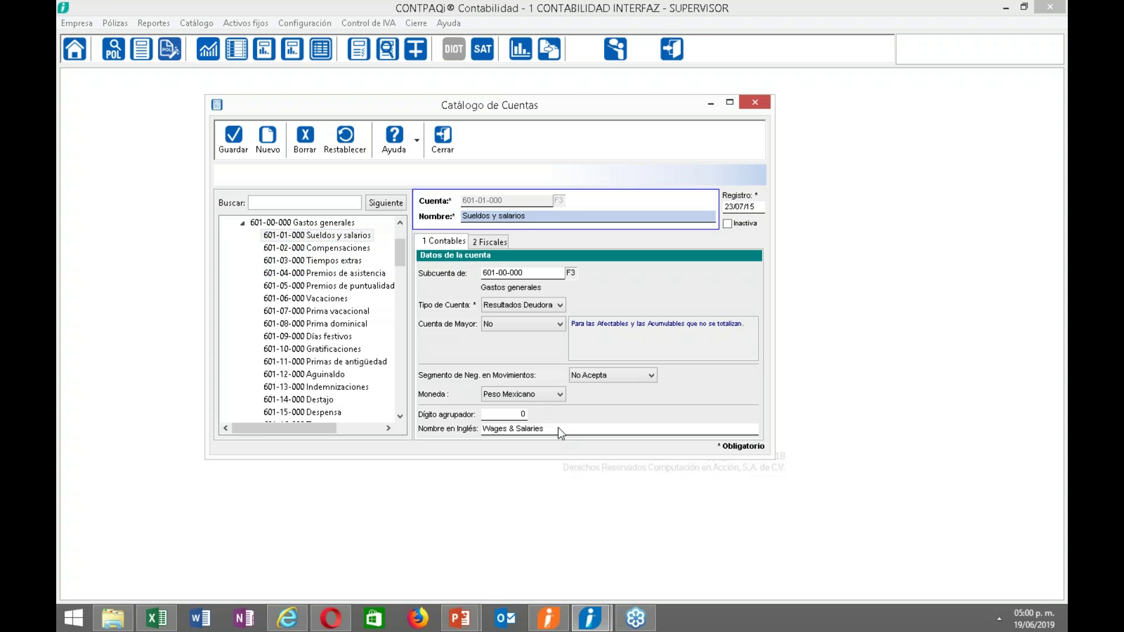
left_click(636, 373)
left_click(610, 396)
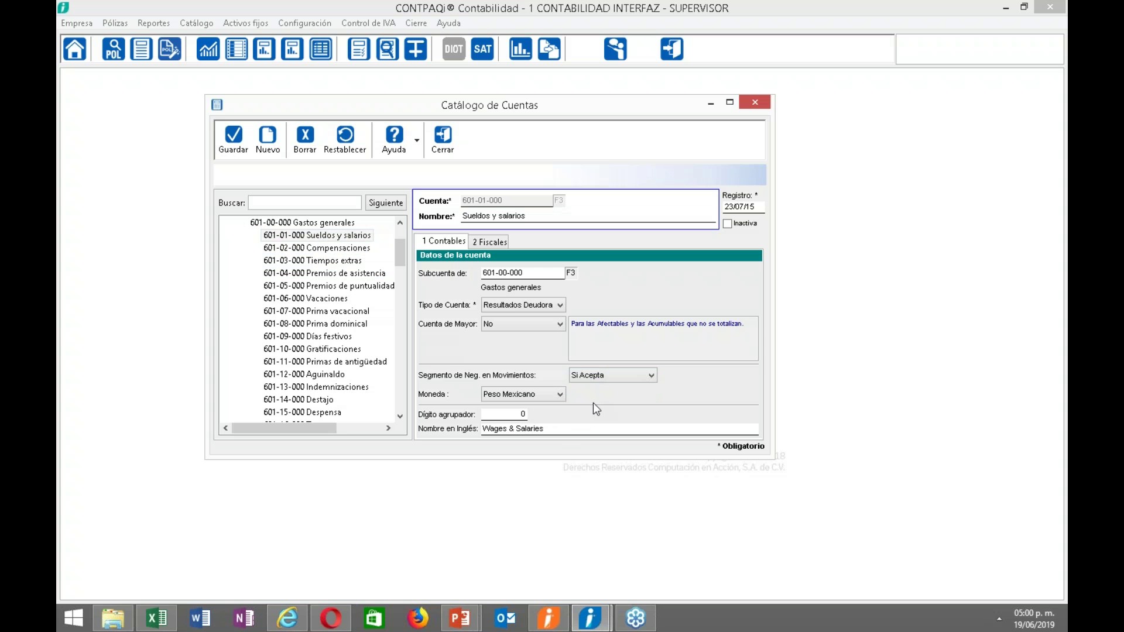
left_click(234, 137)
left_click(440, 136)
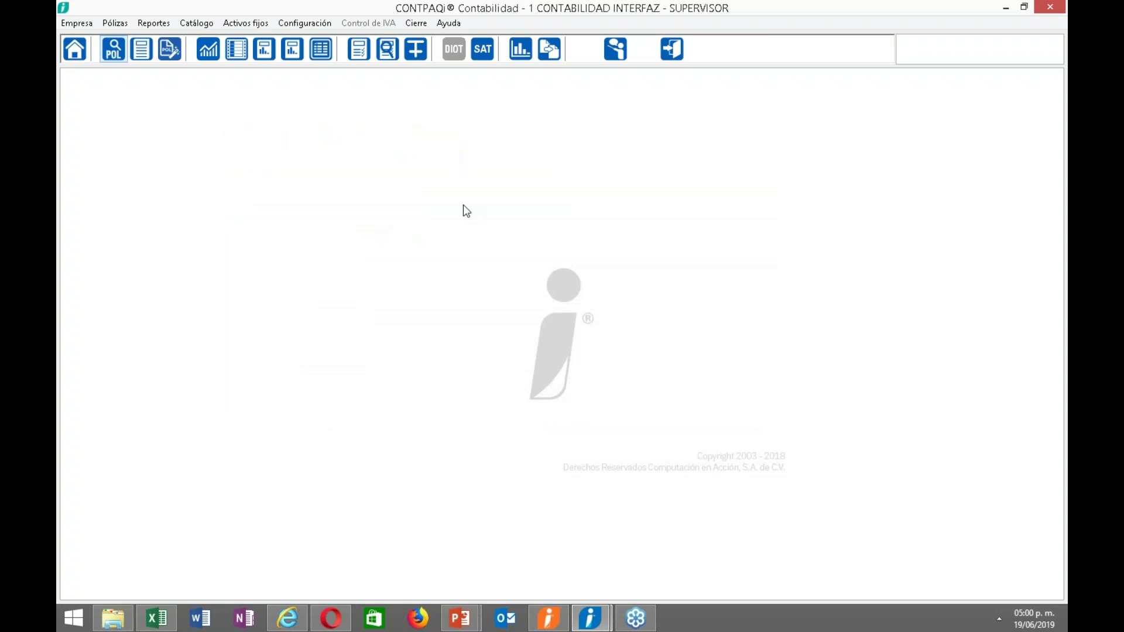
In Nóminas' Definición Contable Concepto, set the Sueldo concept to post by Seg. Negocio.
left_click(549, 624)
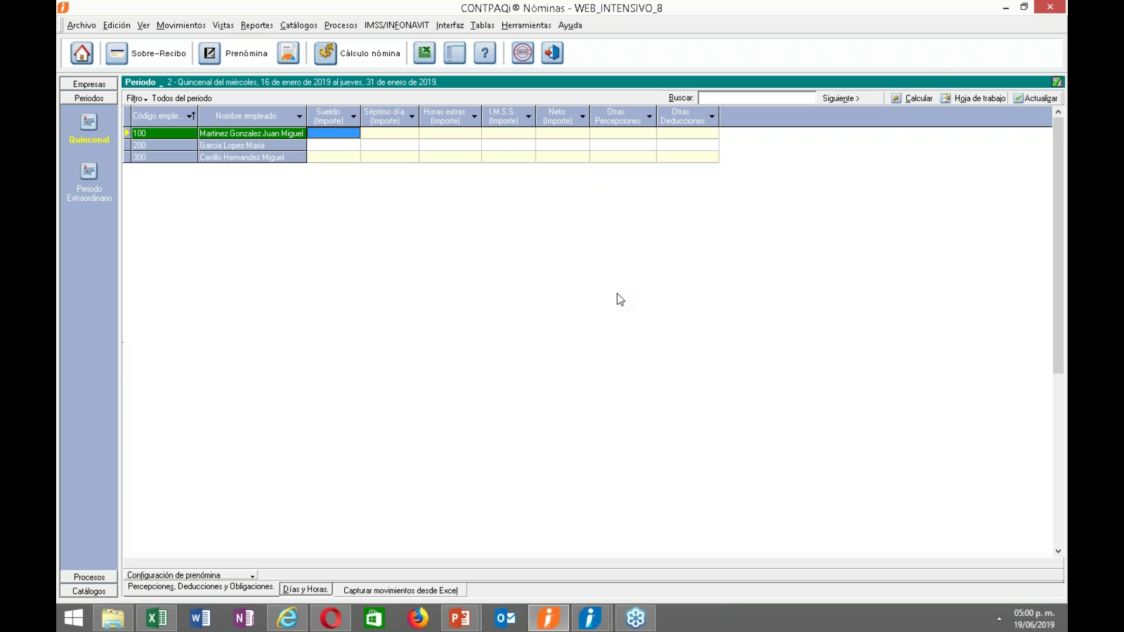
left_click(452, 26)
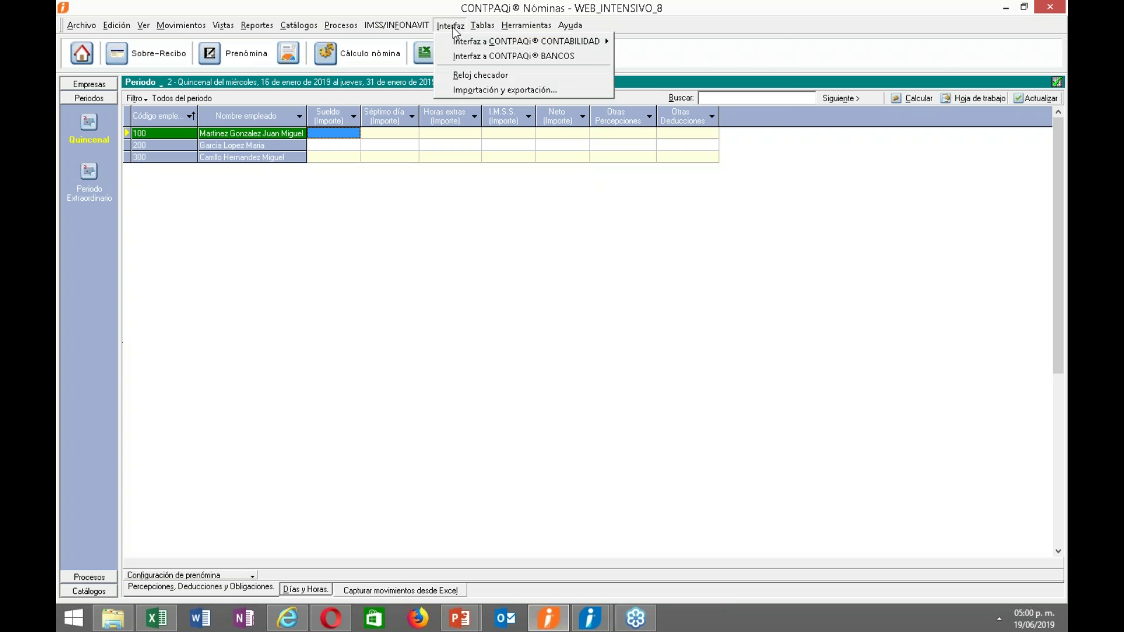
mouse_move(602, 44)
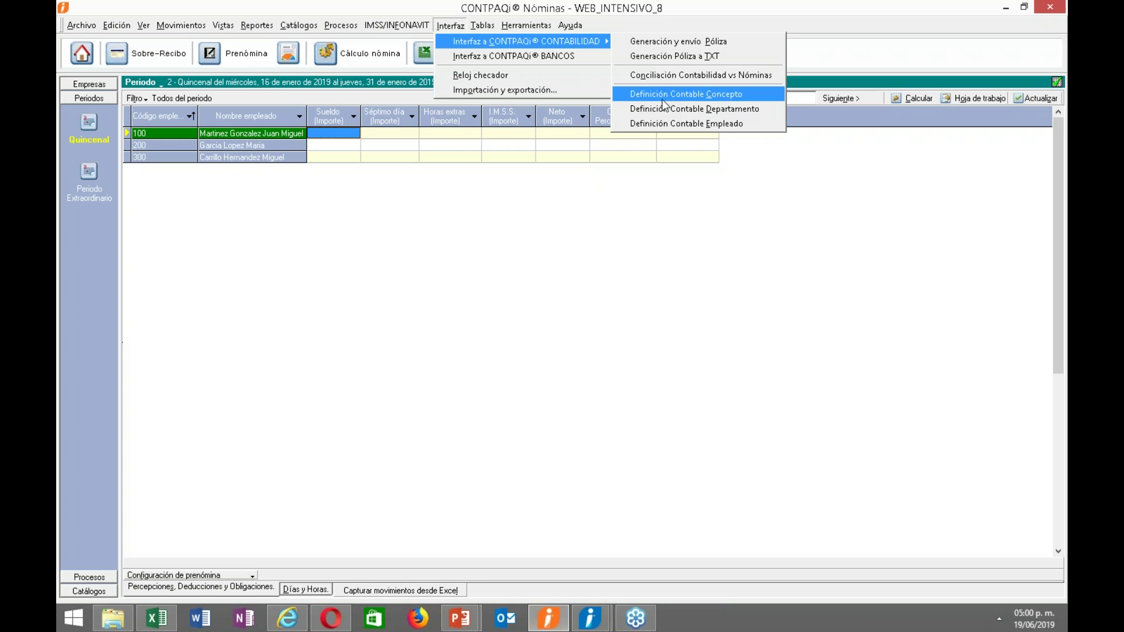
left_click(508, 394)
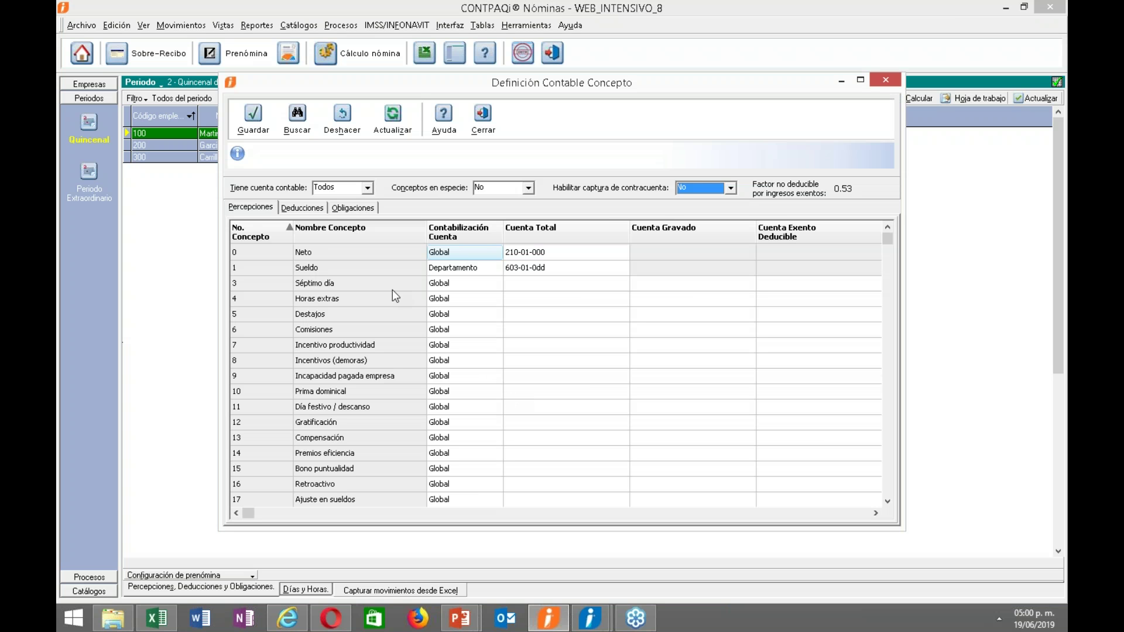
left_click(456, 271)
left_click(497, 274)
left_click(496, 270)
left_click(459, 306)
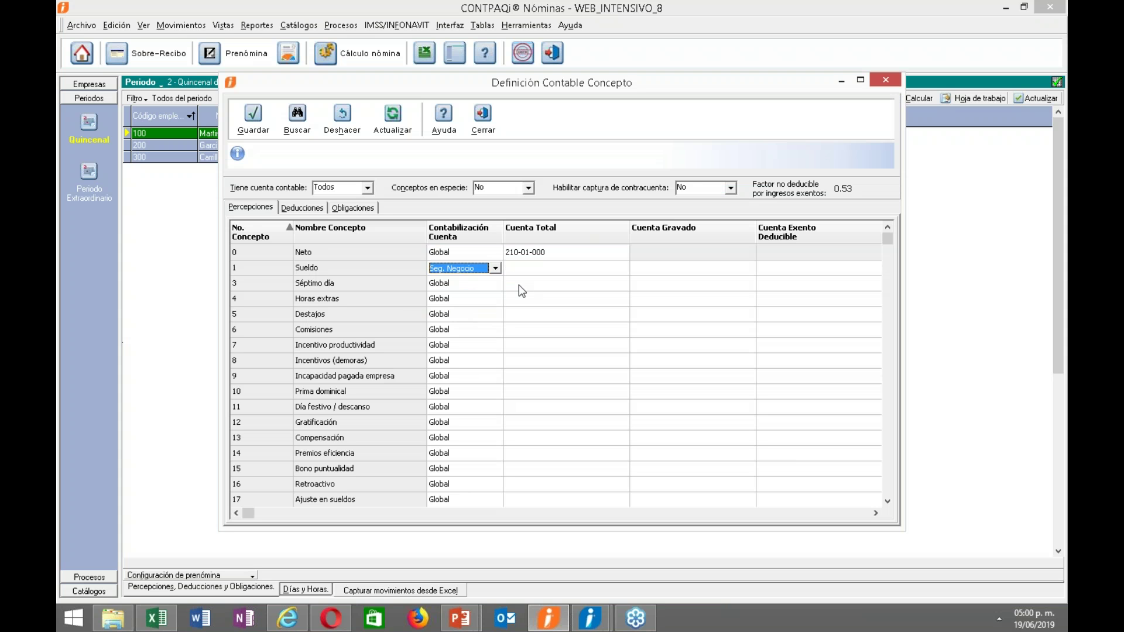
Assign account 601-01-000 Sueldos y salarios to Sueldo, save, and close the concept definitions.
left_click(534, 273)
left_click(538, 268)
left_click(621, 268)
type("601")
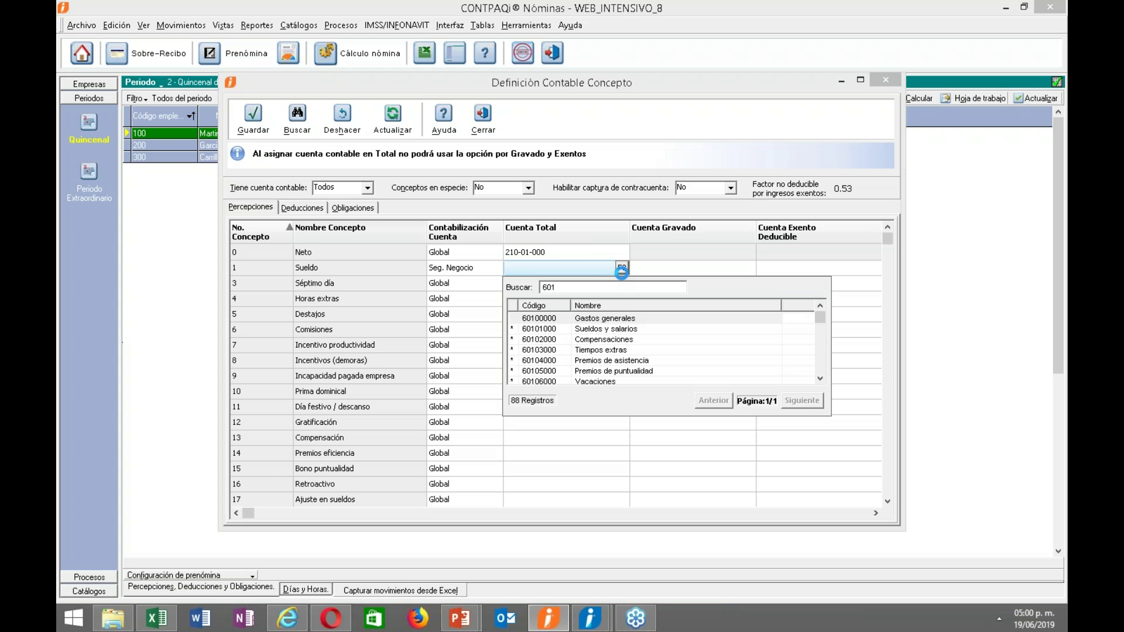
double_click(602, 328)
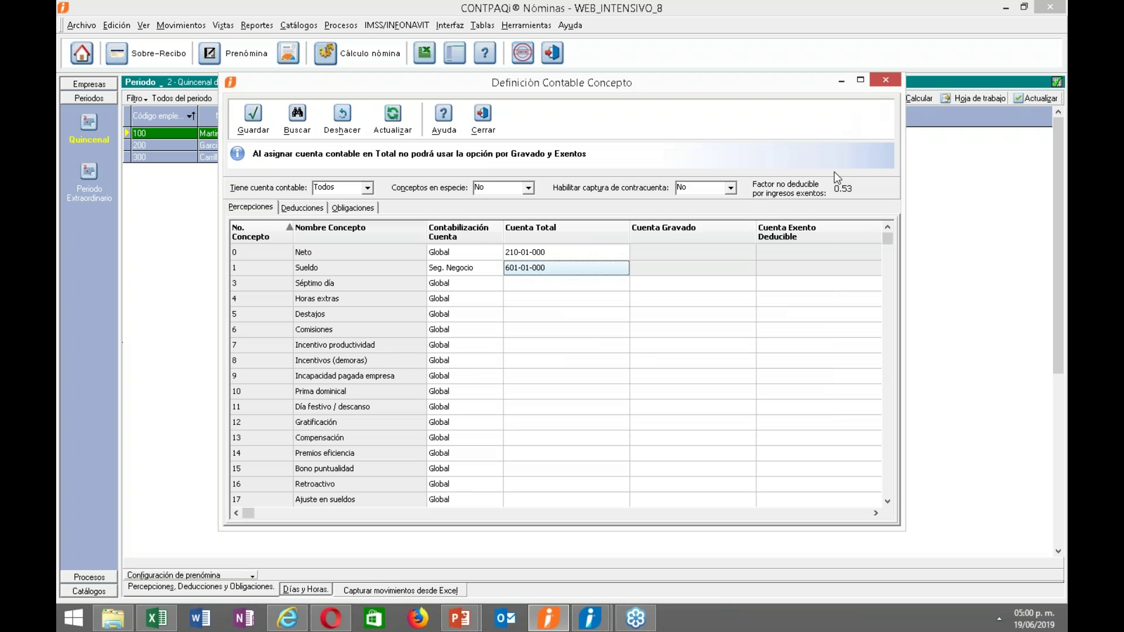
left_click(870, 515)
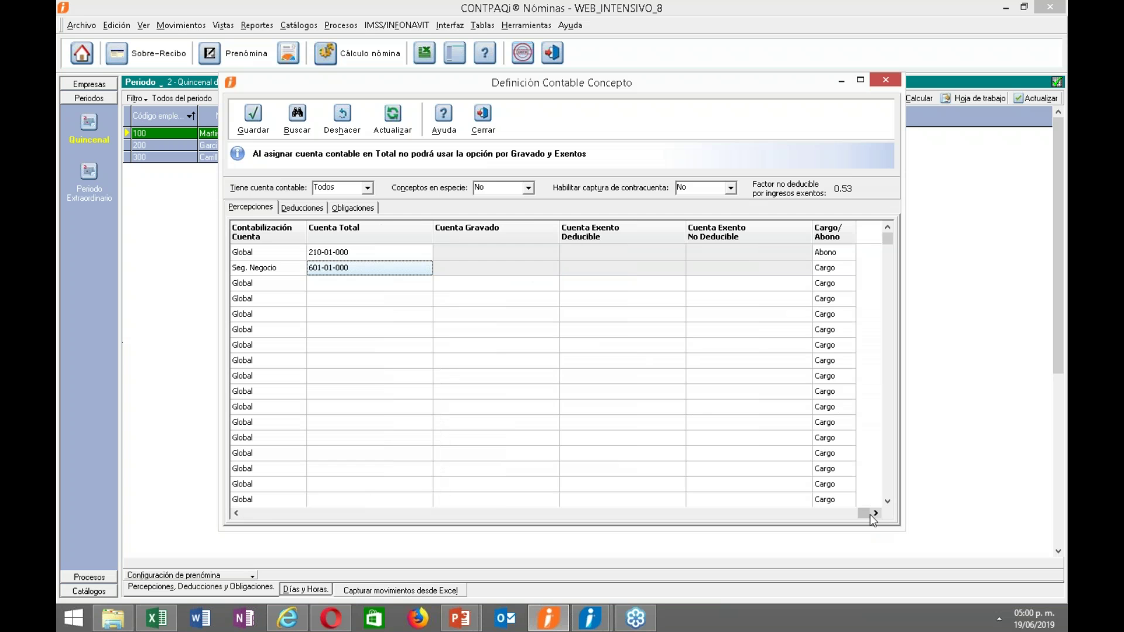
left_click(236, 514)
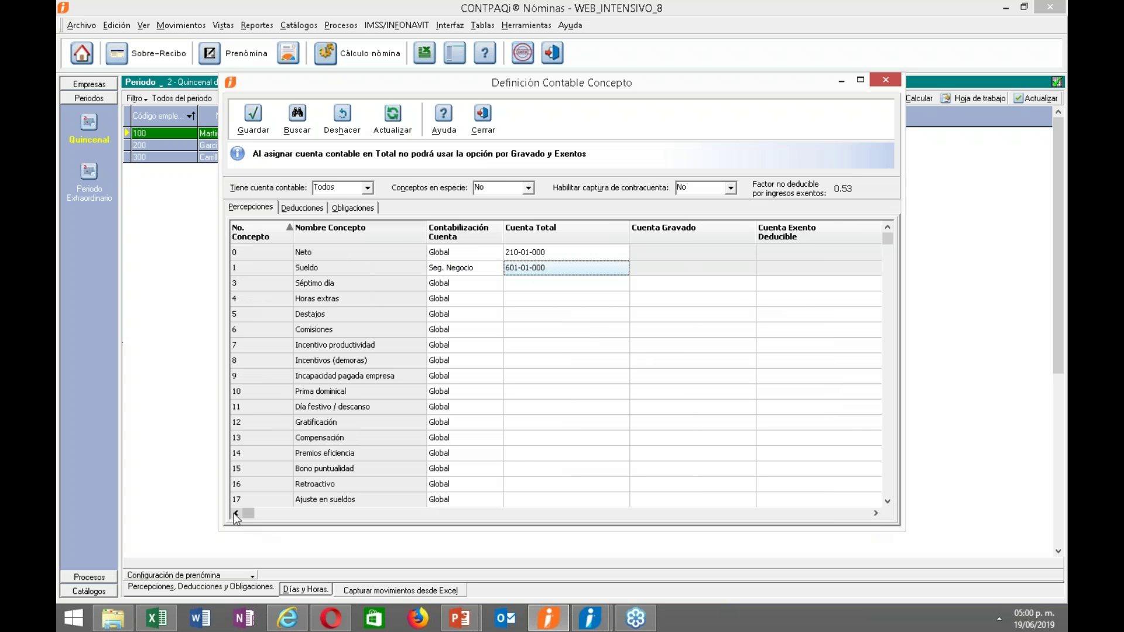
left_click(254, 120)
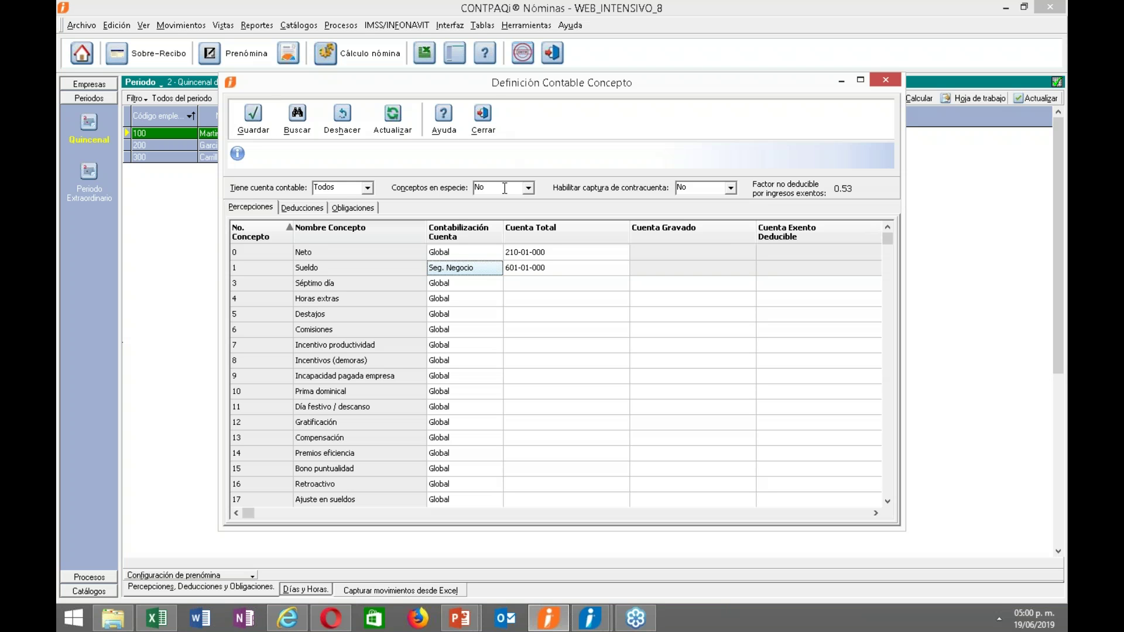
left_click(533, 270)
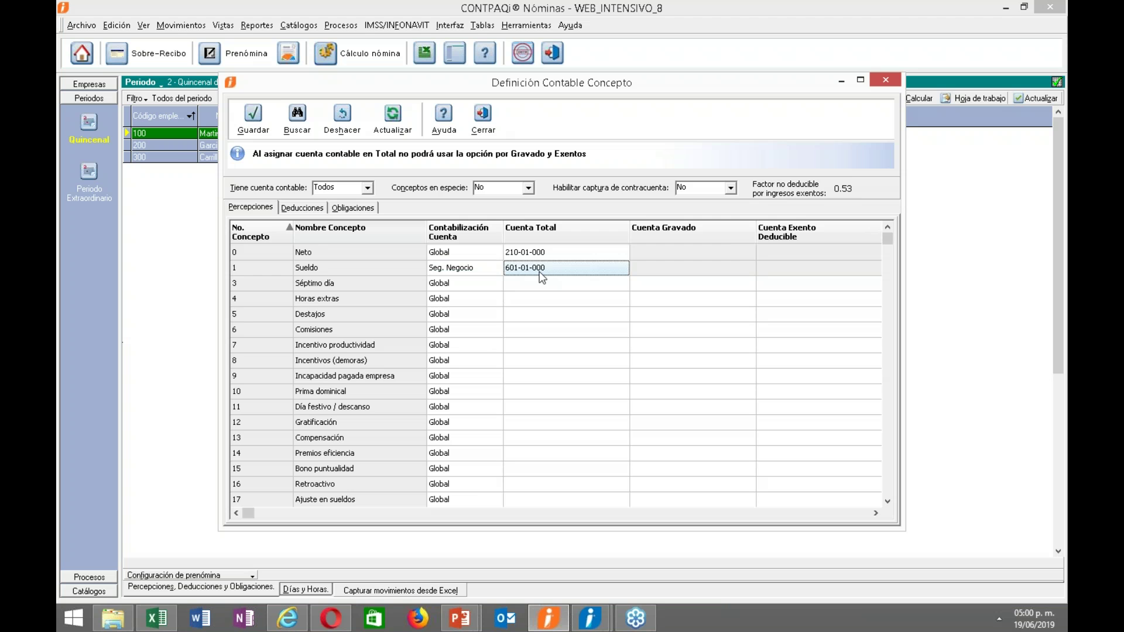
left_click(486, 123)
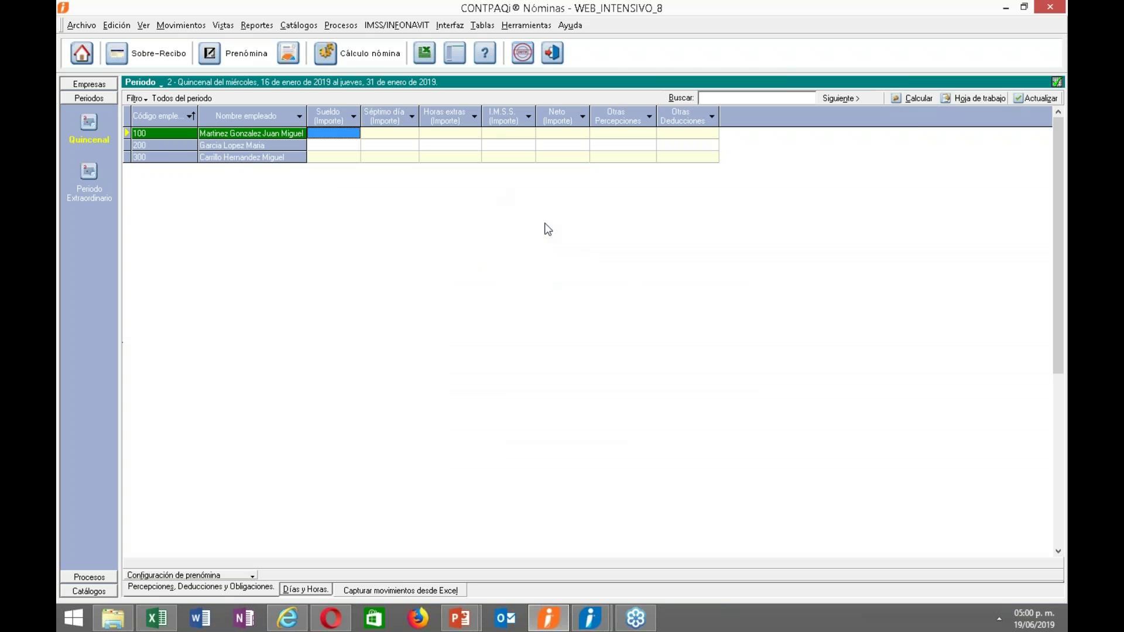
In Definición Contable Departamento's Seg. Negocio tab, assign segment 1 GDL to ADMINISTRACION.
left_click(450, 25)
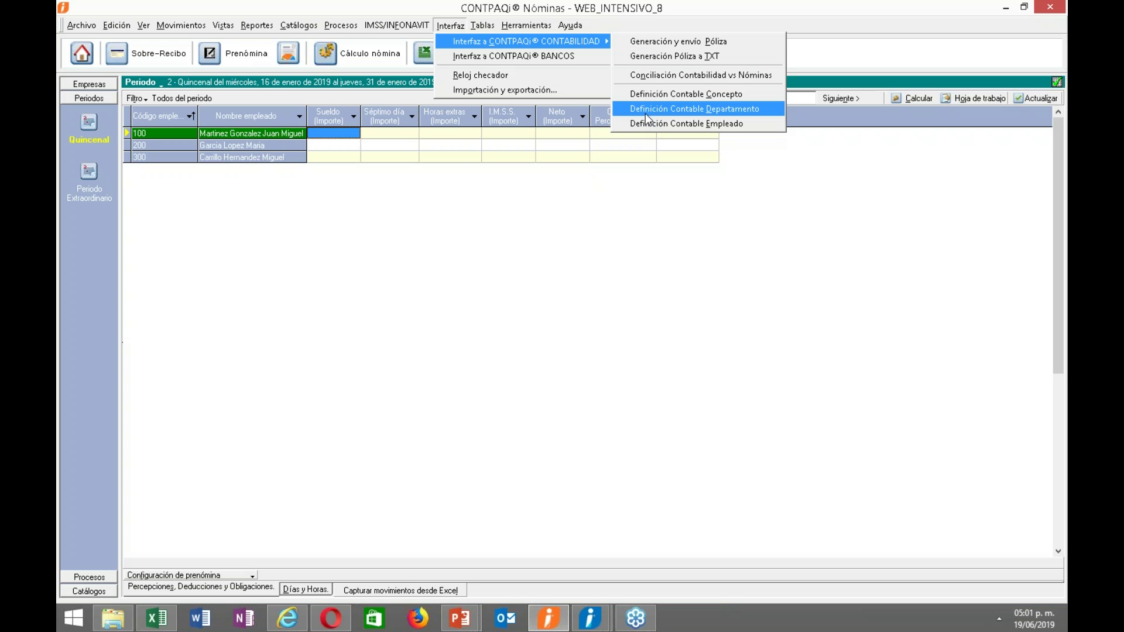
left_click(645, 113)
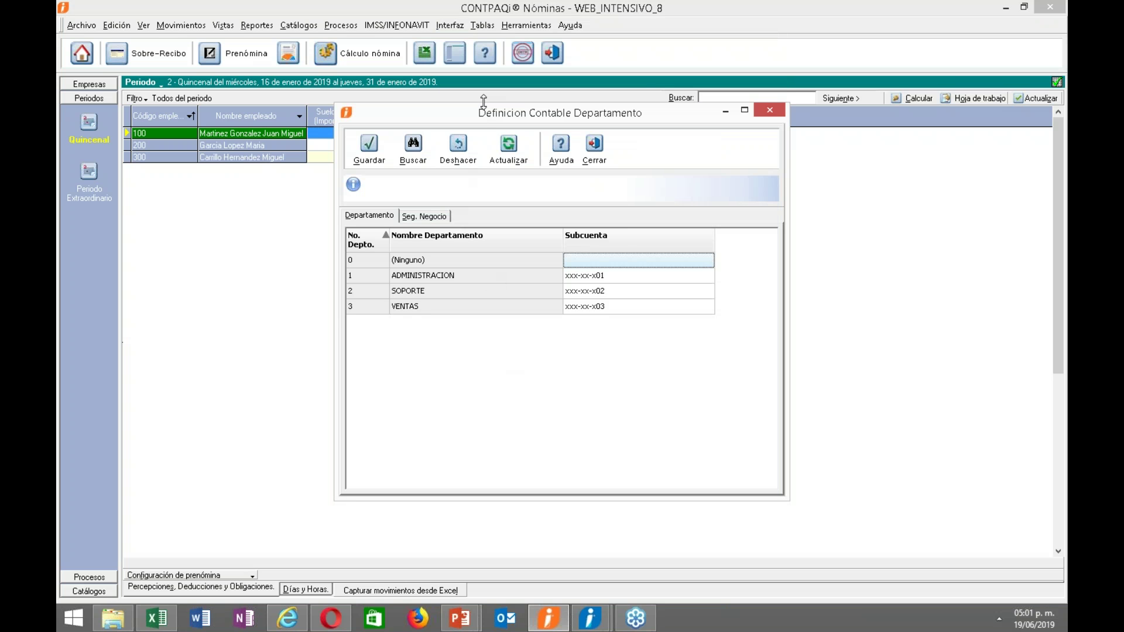
left_click(429, 217)
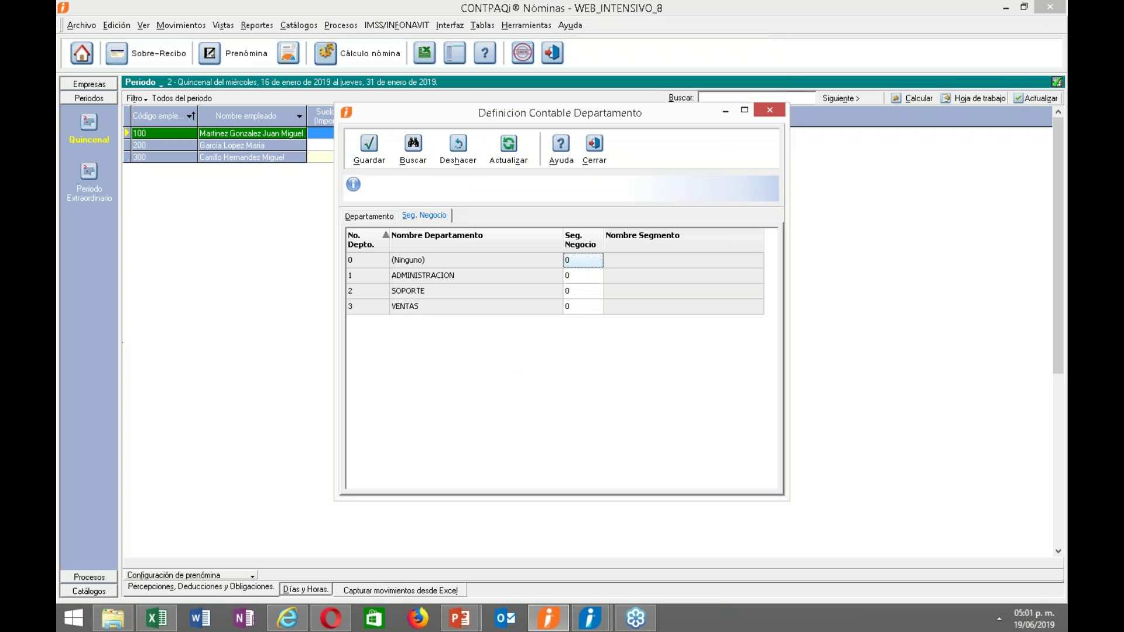
left_click_drag(552, 116, 548, 88)
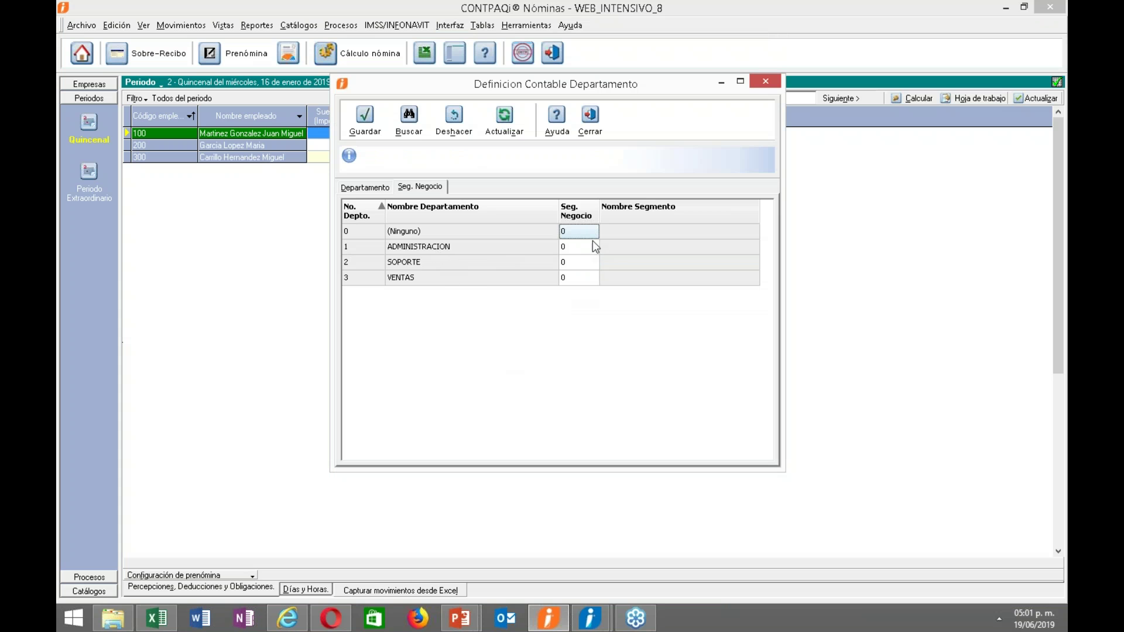
left_click(578, 250)
key("F3")
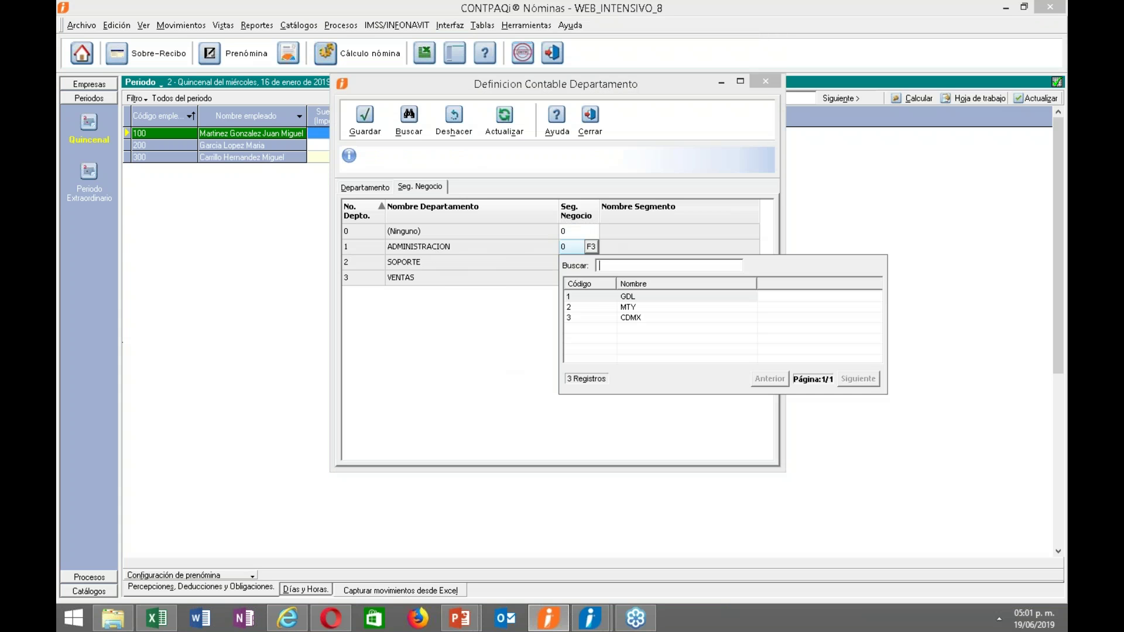
double_click(588, 297)
Assign segment 2 MTY to SOPORTE and 3 CDMX to VENTAS, then save and close.
left_click(583, 263)
left_click(591, 262)
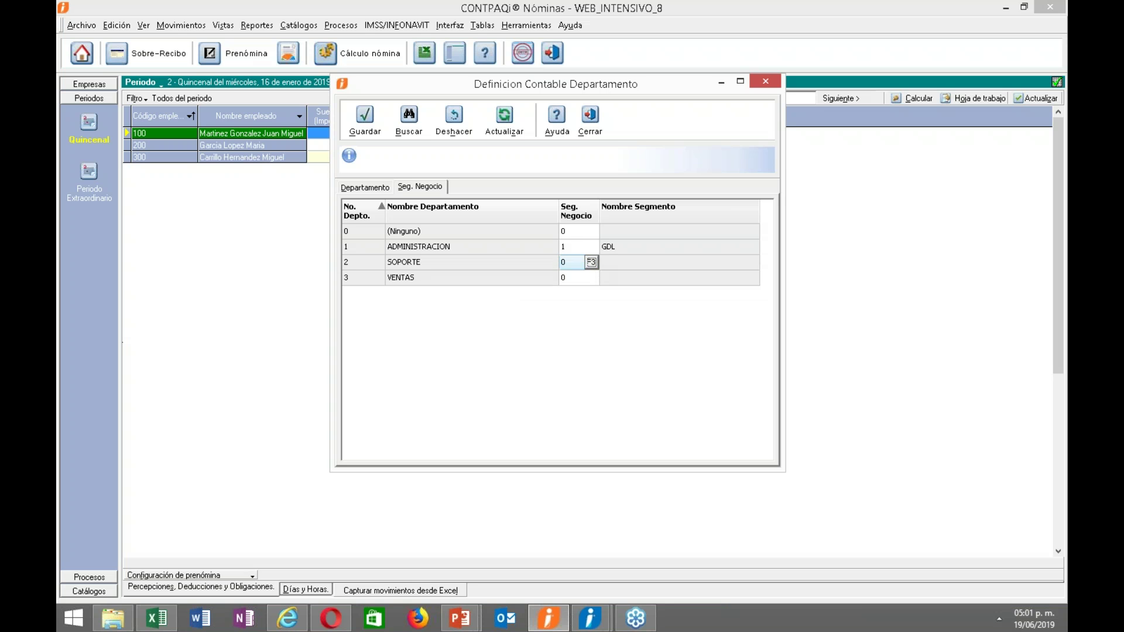
double_click(585, 325)
left_click(576, 277)
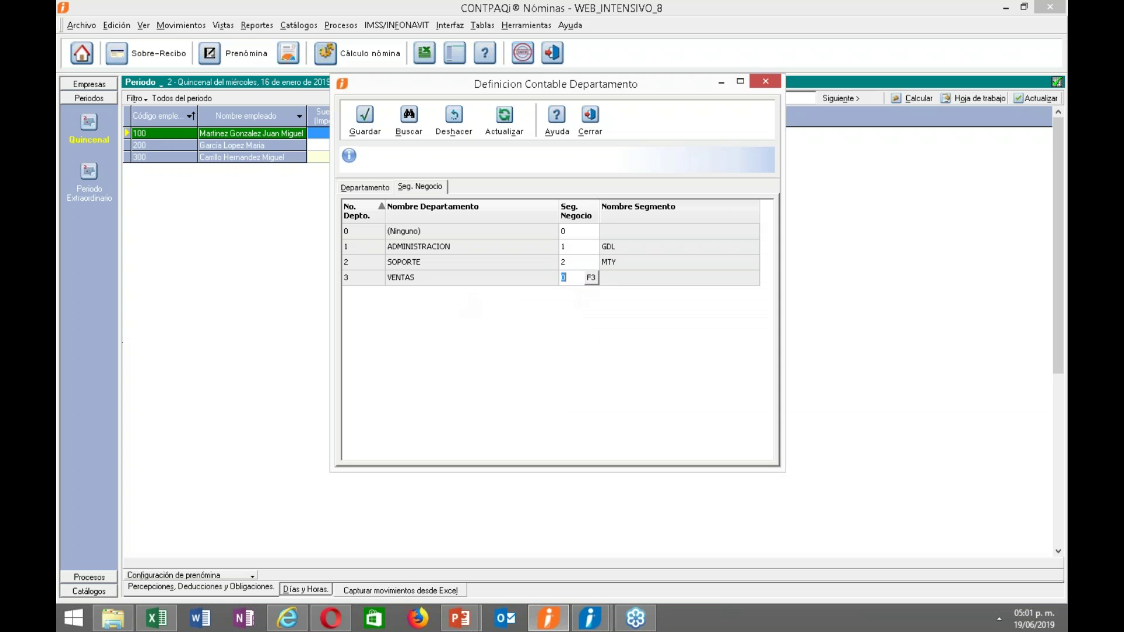
left_click(591, 278)
double_click(585, 349)
left_click(365, 120)
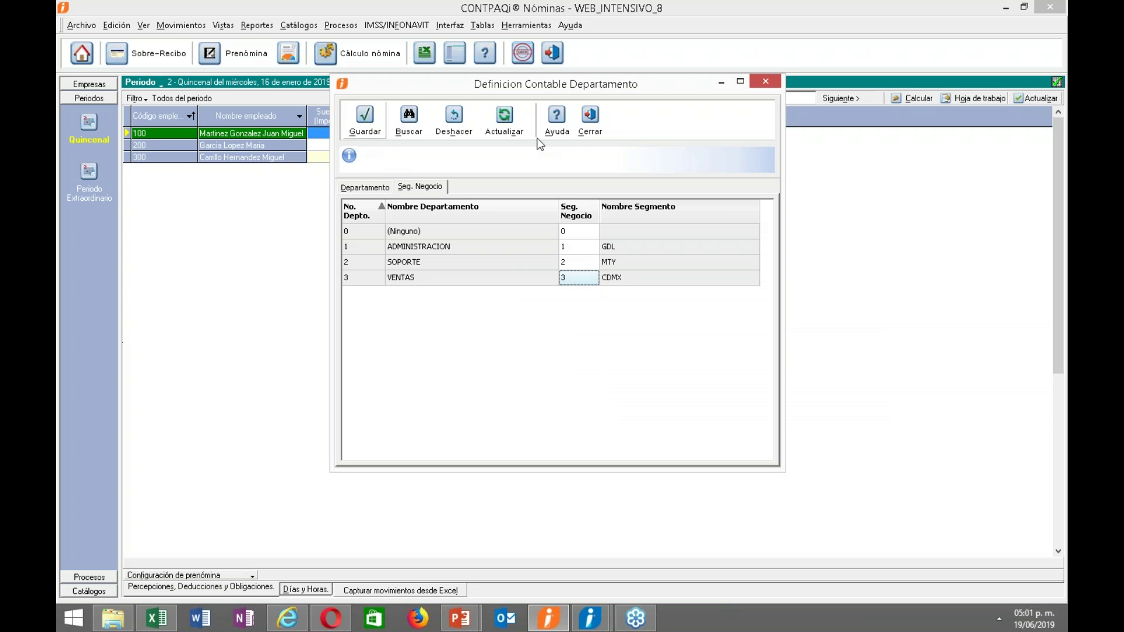
left_click(591, 120)
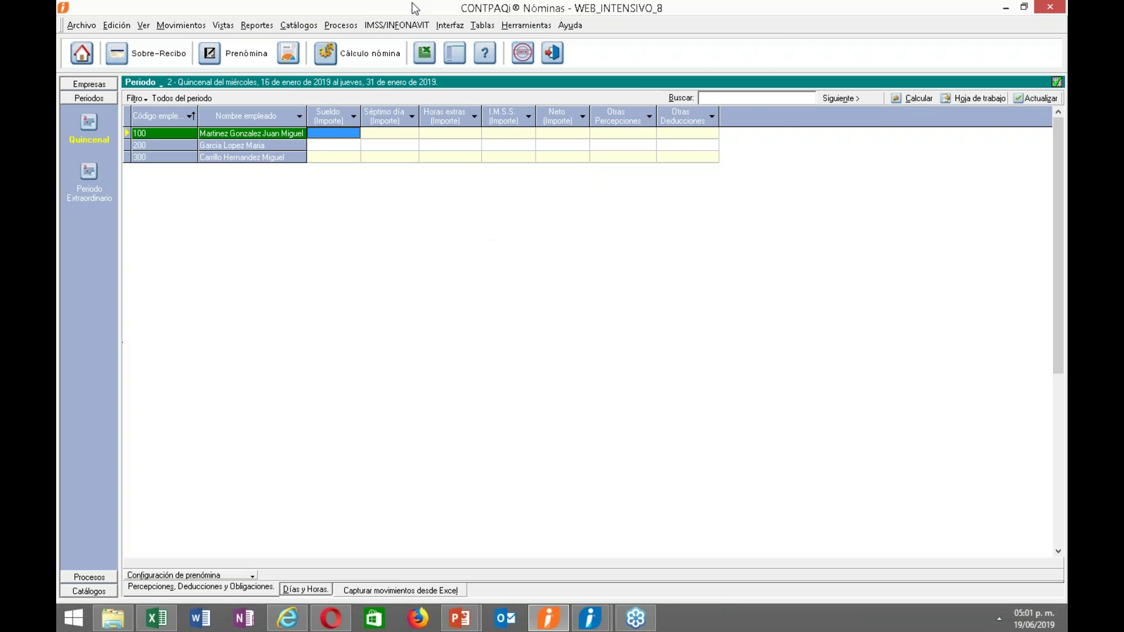
left_click(450, 25)
Generate the payroll póliza movements with the default filter and review the generation log.
mouse_move(592, 41)
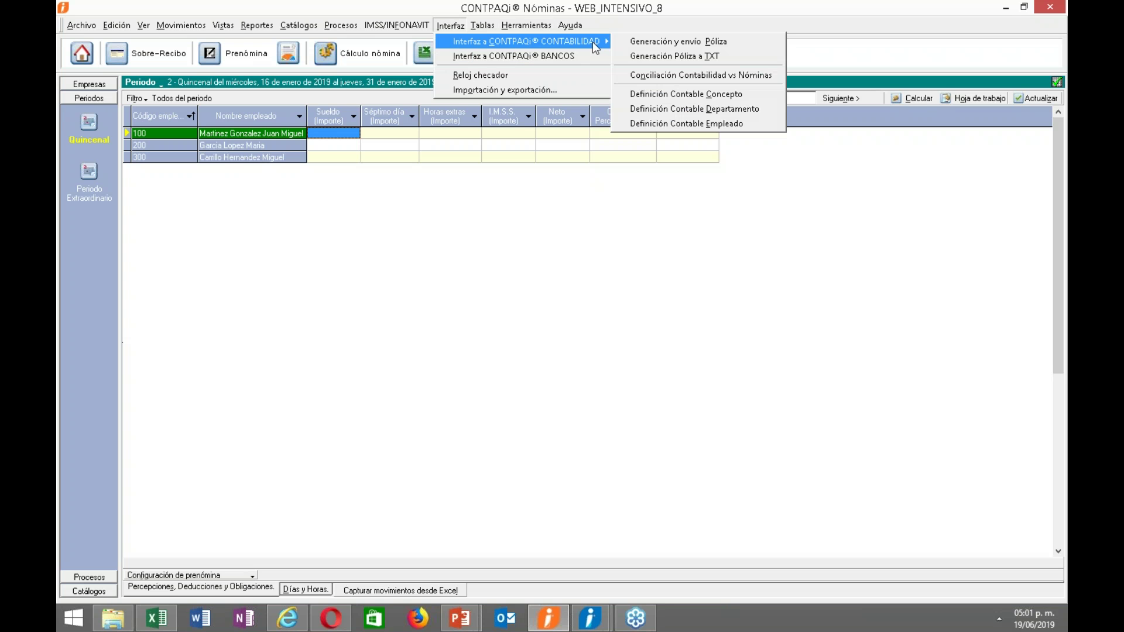
left_click(661, 41)
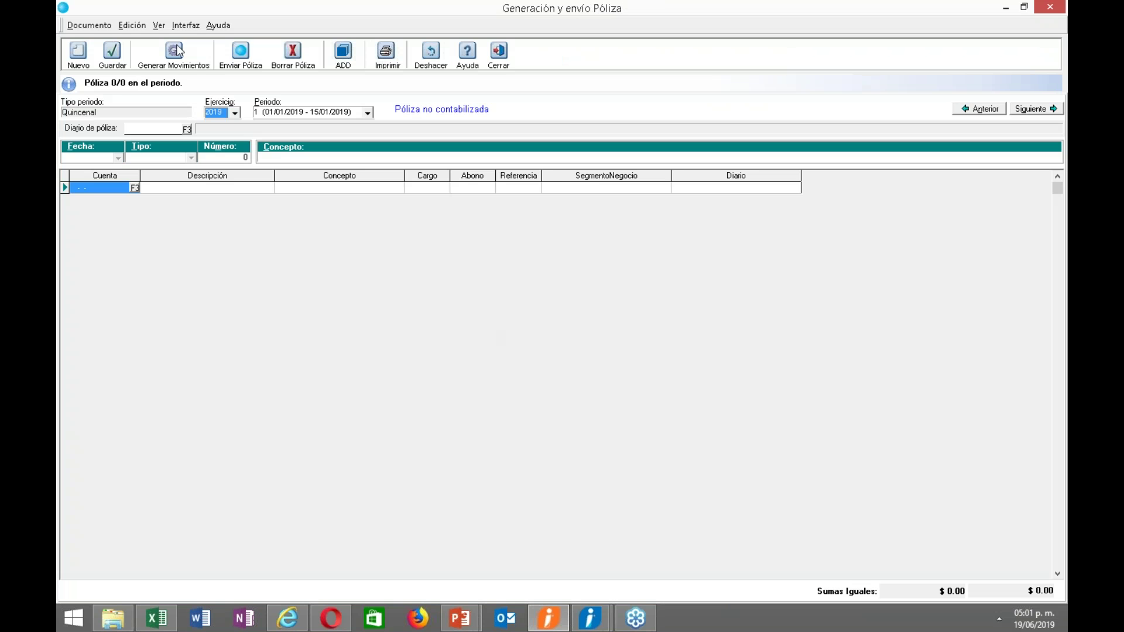
left_click(175, 52)
left_click(614, 422)
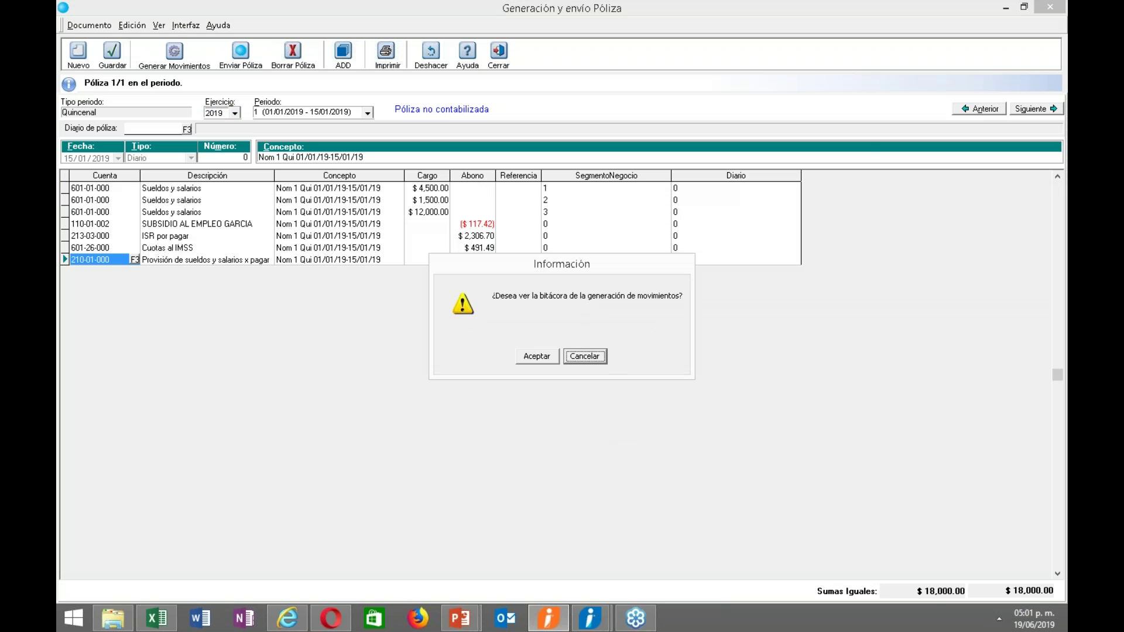
left_click(537, 357)
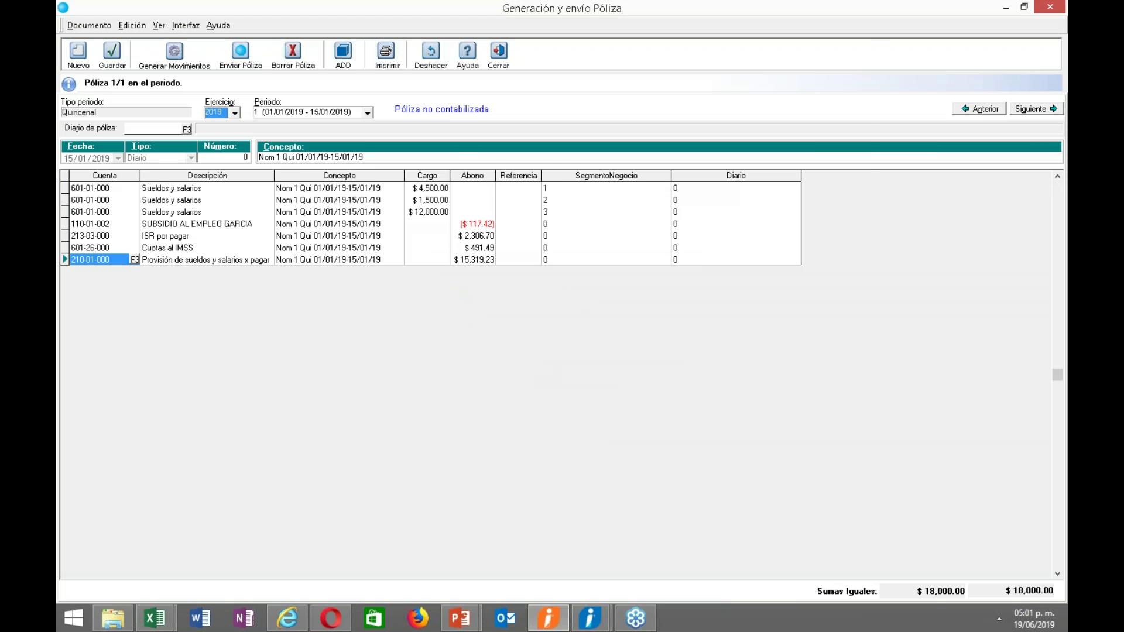
left_click(852, 51)
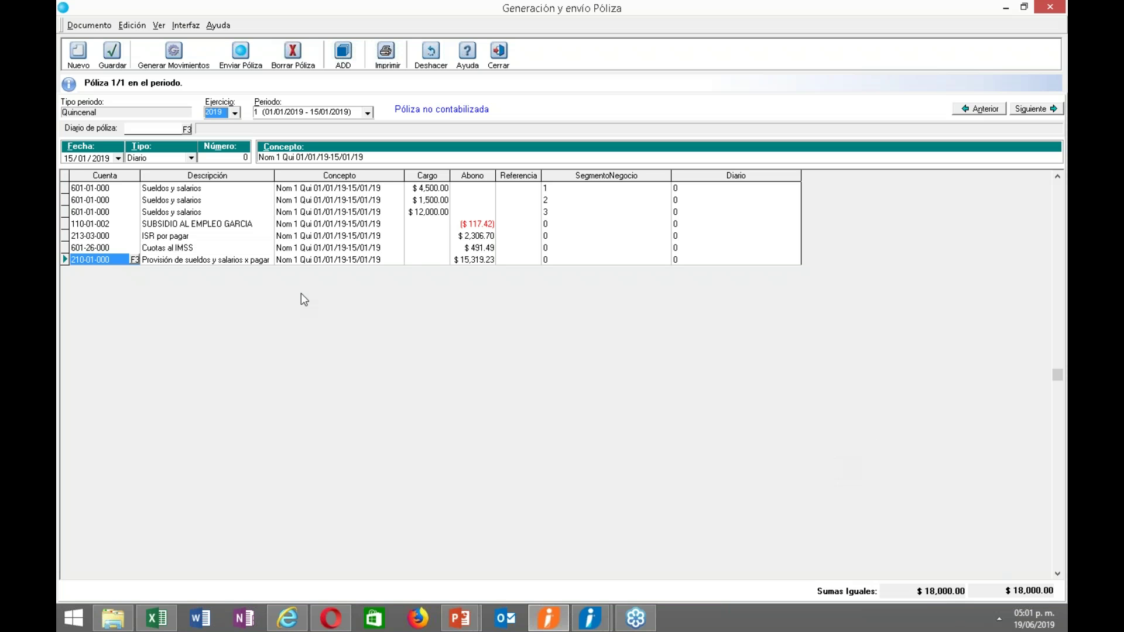
Verify the three Sueldos y salarios lines use account 601-01-000 with segments 1, 2 and 3.
left_click(160, 189)
left_click(82, 193)
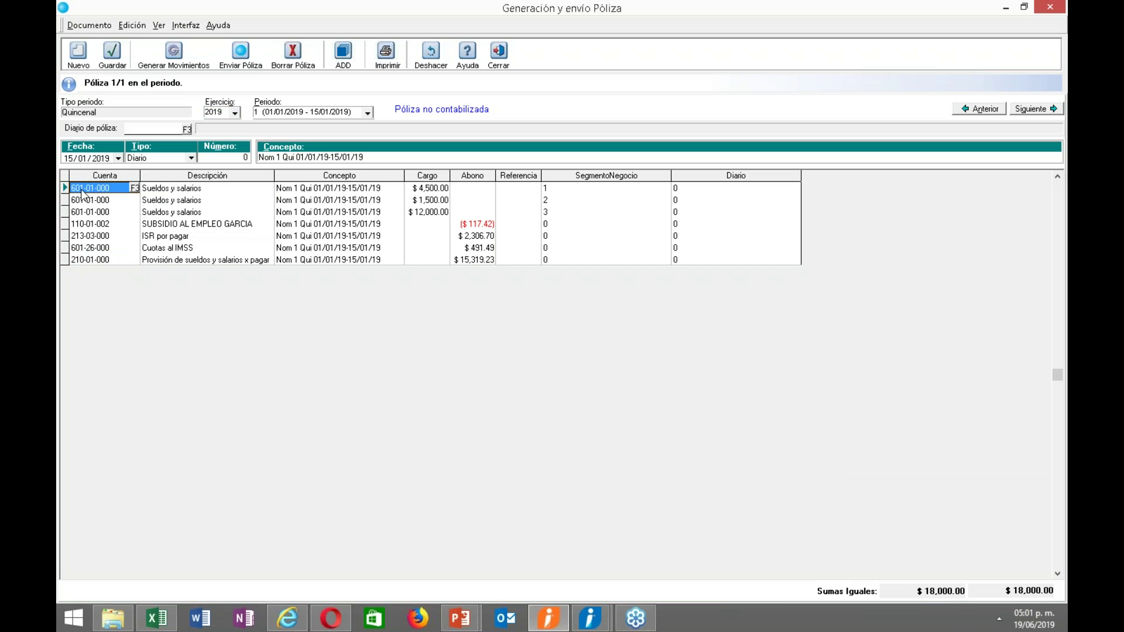
left_click(85, 201)
left_click(86, 210)
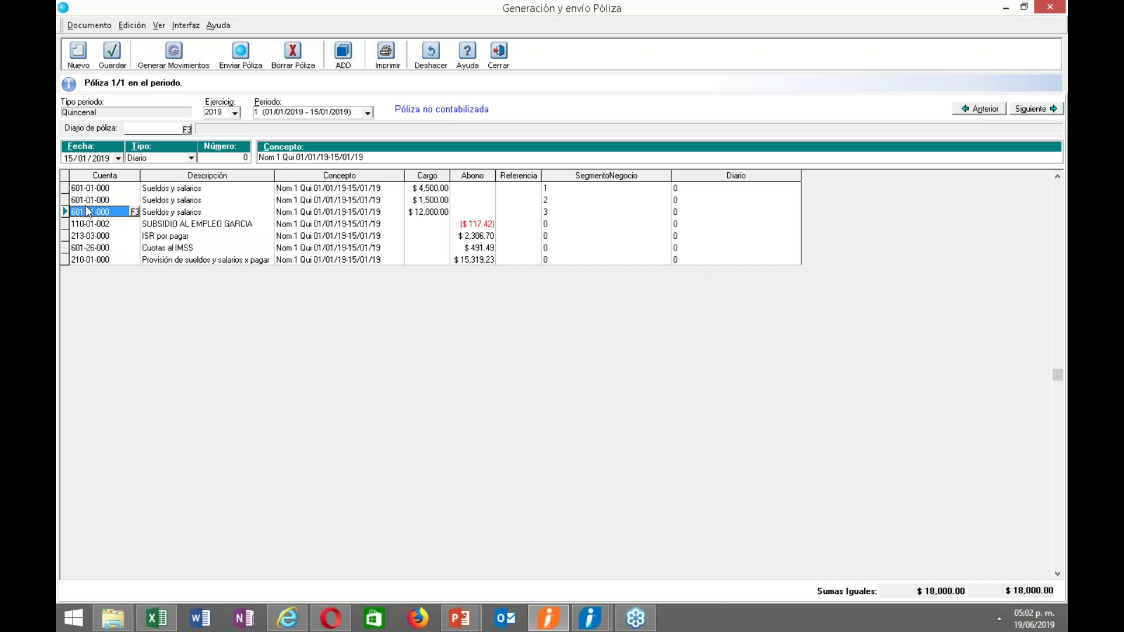
left_click(91, 191)
left_click(91, 204)
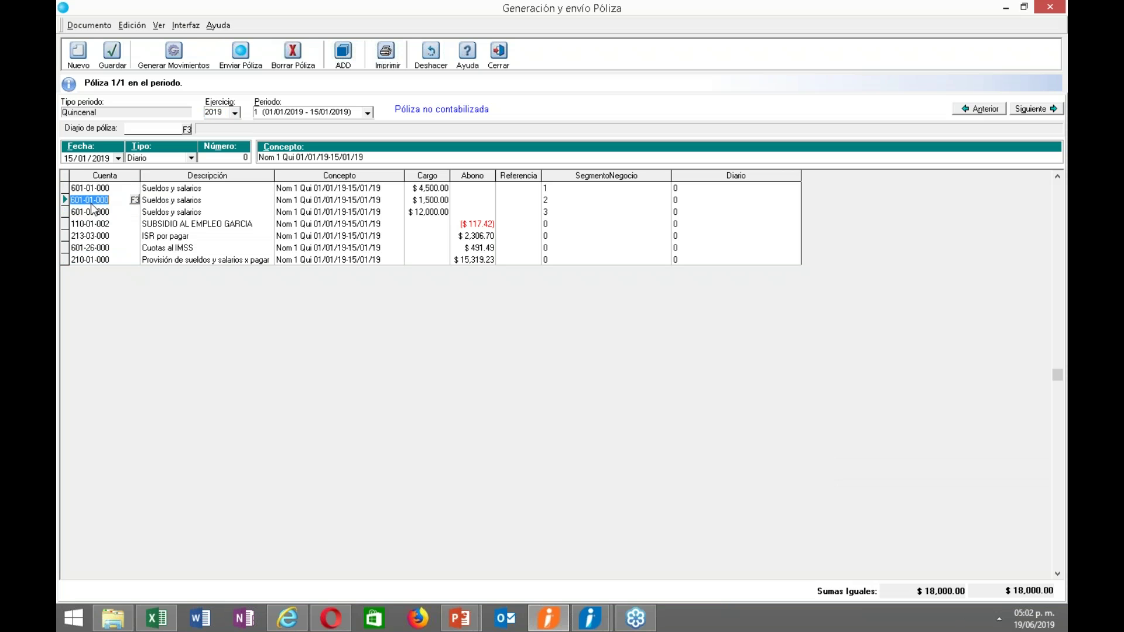
left_click(94, 211)
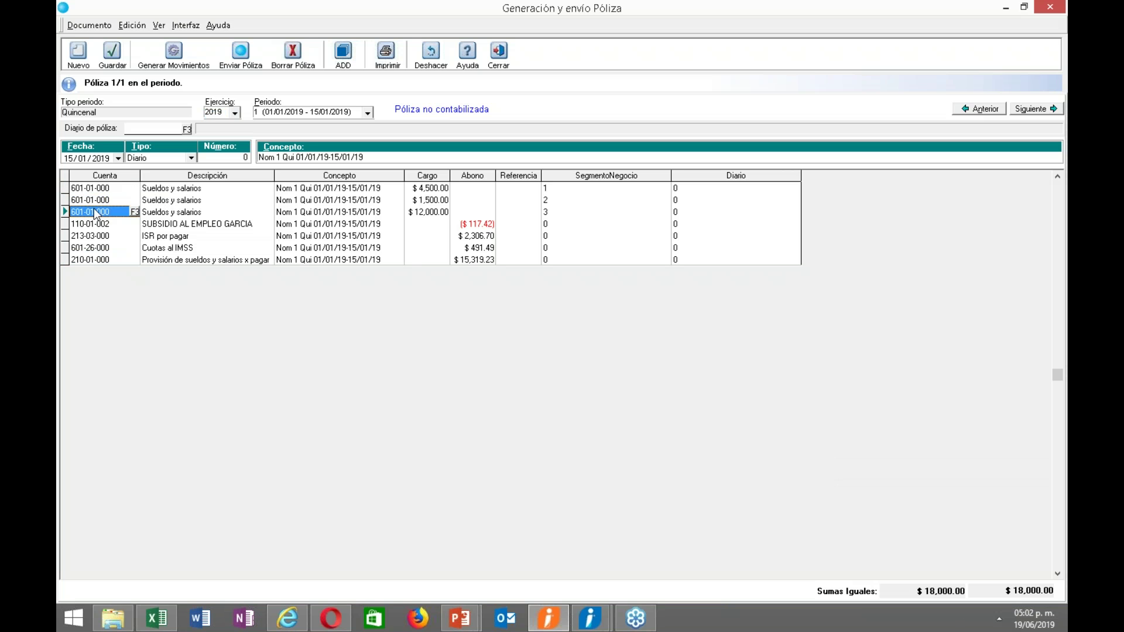
left_click(553, 193)
left_click(550, 200)
left_click(550, 212)
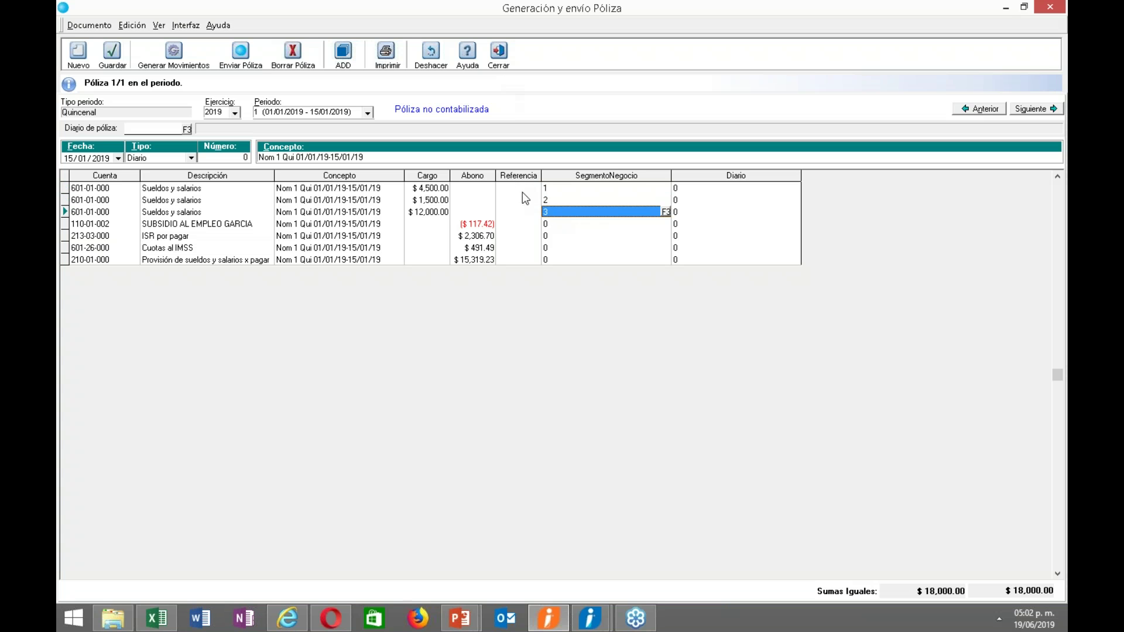
Check the $4,500.00 and $1,500.00 salary charges, then close the póliza generation window.
left_click(434, 189)
left_click(412, 201)
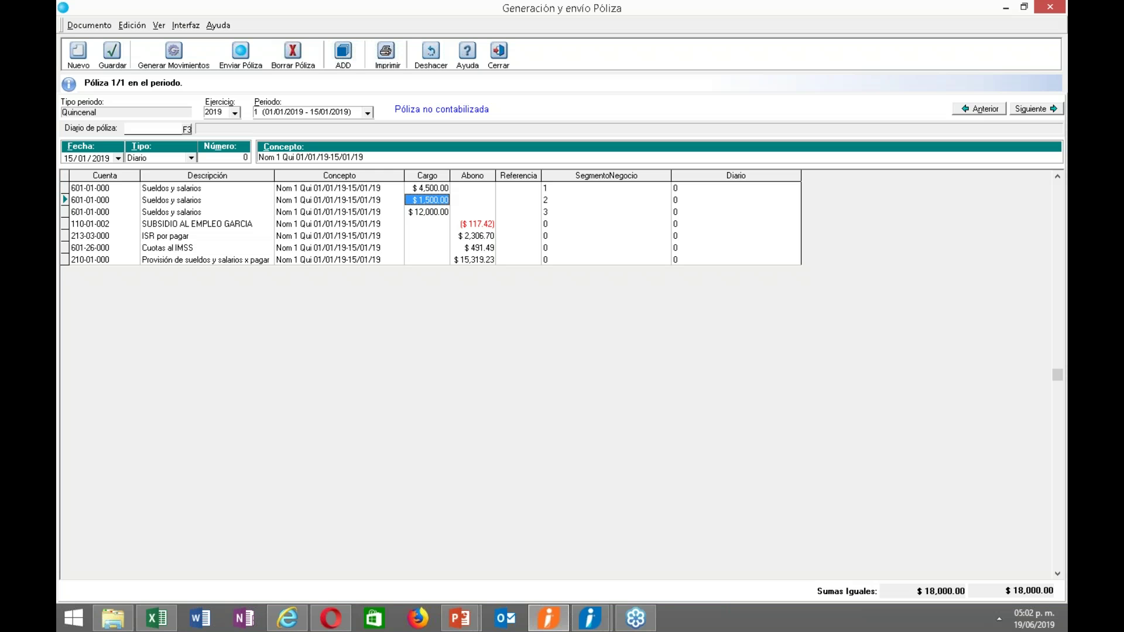
left_click(496, 64)
left_click(457, 28)
mouse_move(562, 41)
left_click(662, 108)
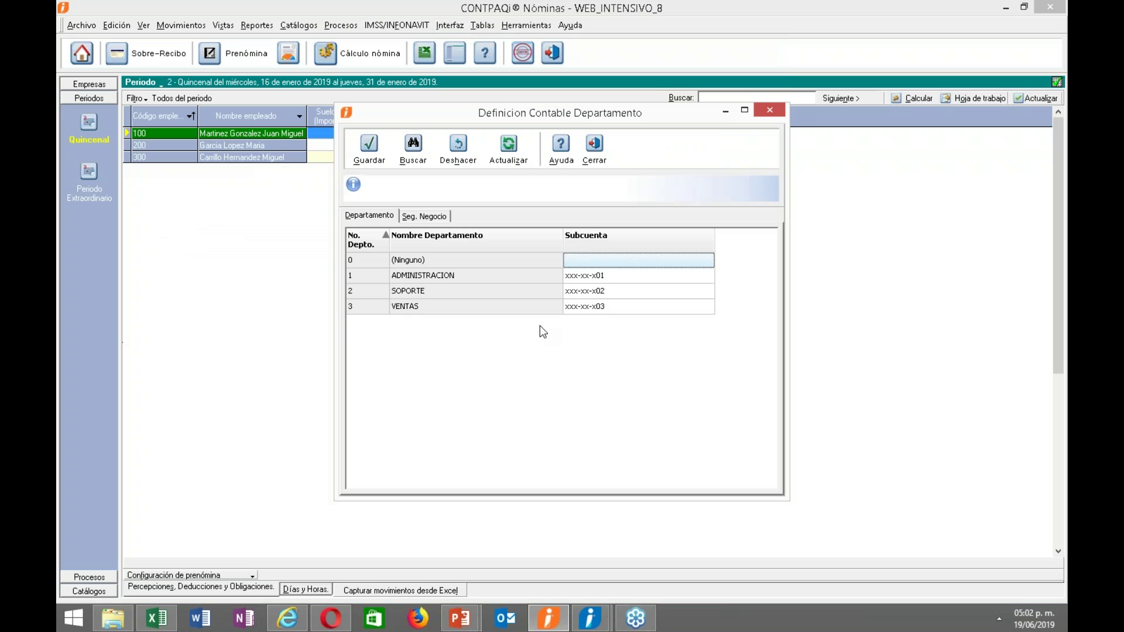
key("Down")
key("Down")
key("Down")
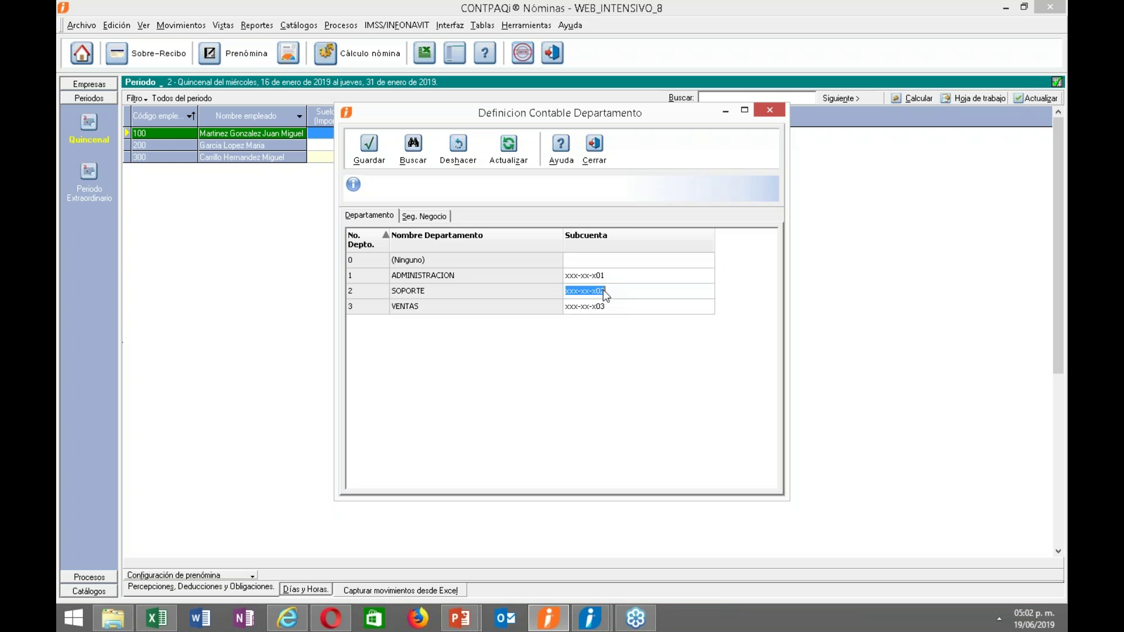
left_click(424, 216)
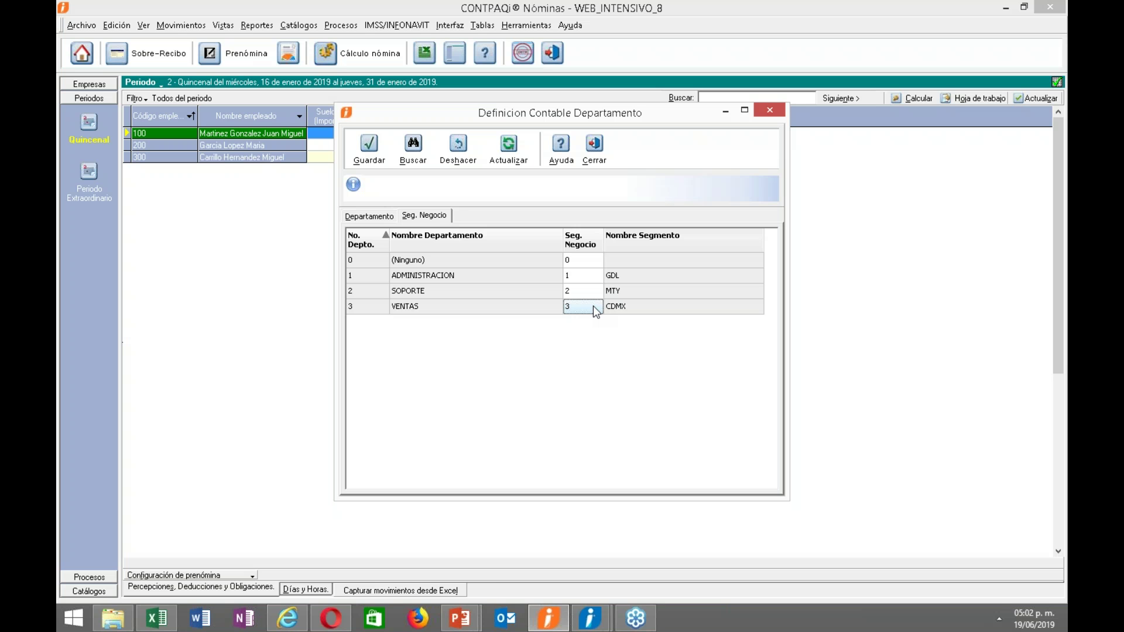
left_click(584, 289)
left_click(598, 158)
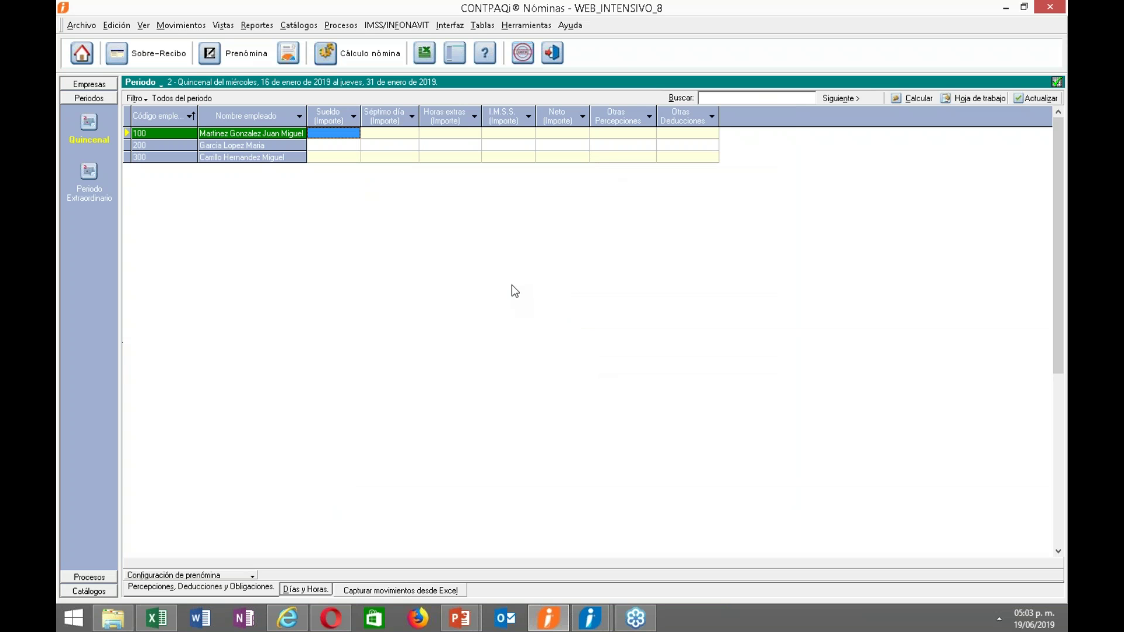
Run the Generación Póliza a TXT report for period 1 and inspect the enlarged preview.
left_click(452, 26)
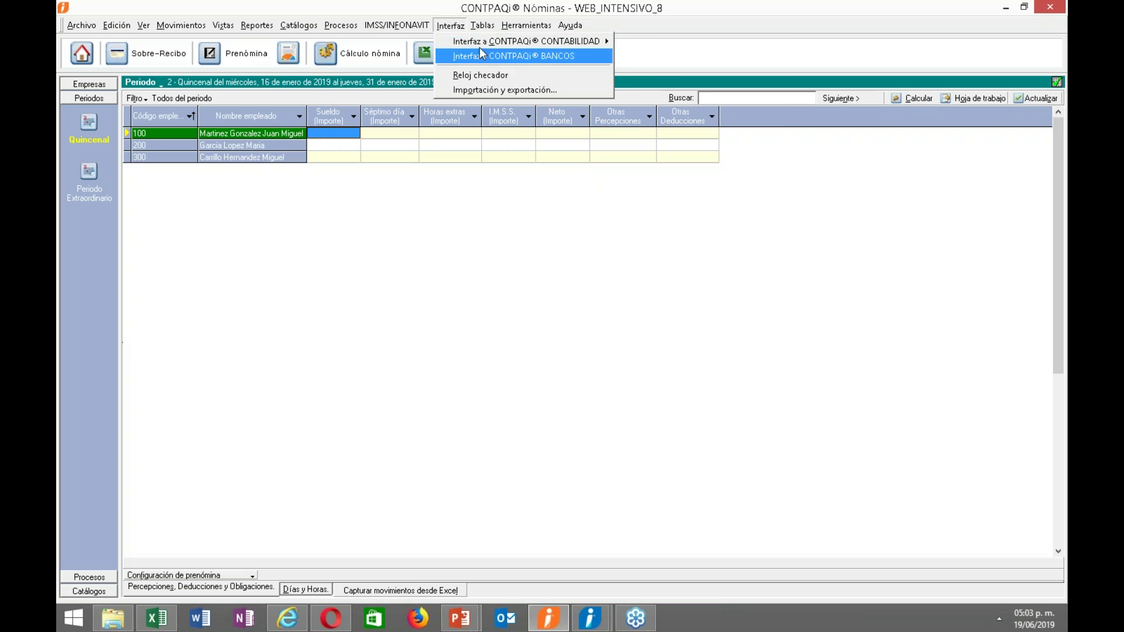
mouse_move(518, 43)
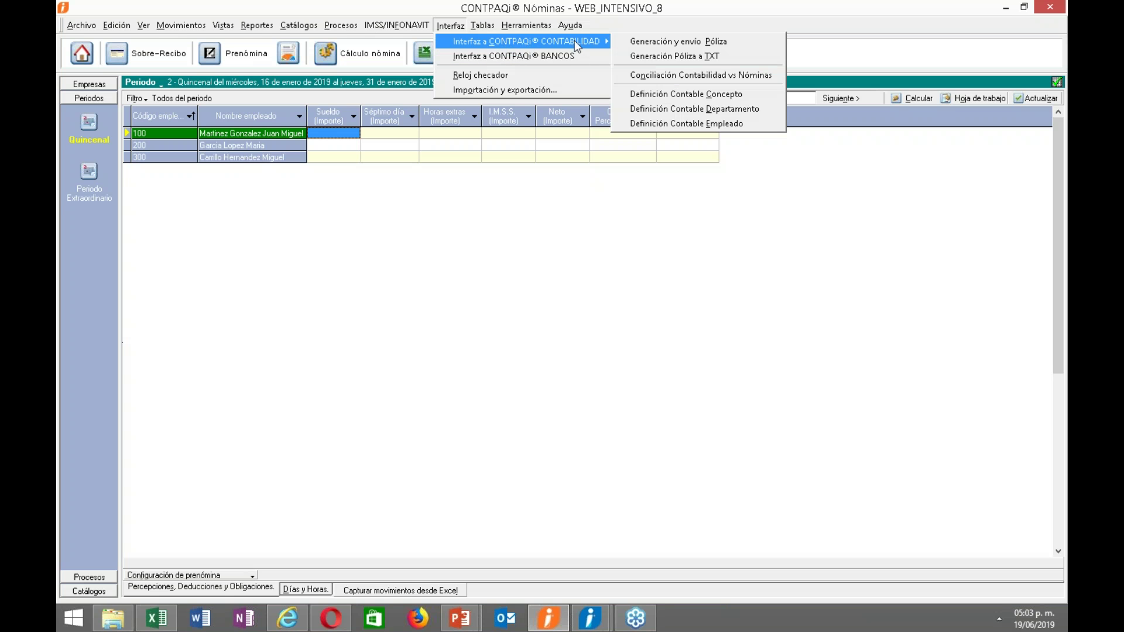
mouse_move(608, 41)
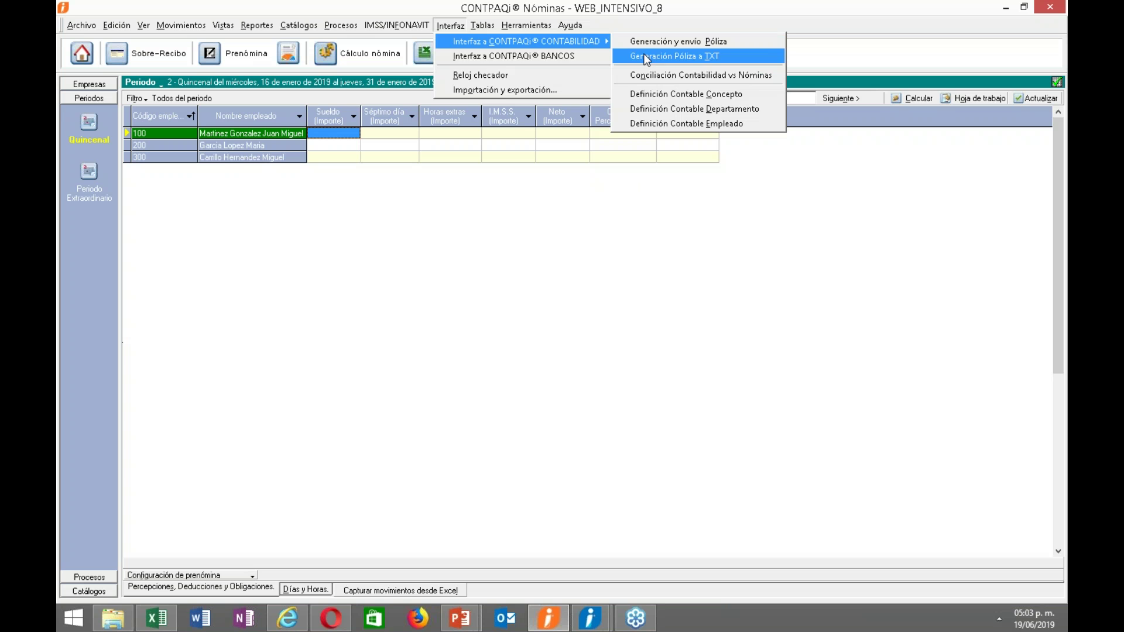
left_click(644, 55)
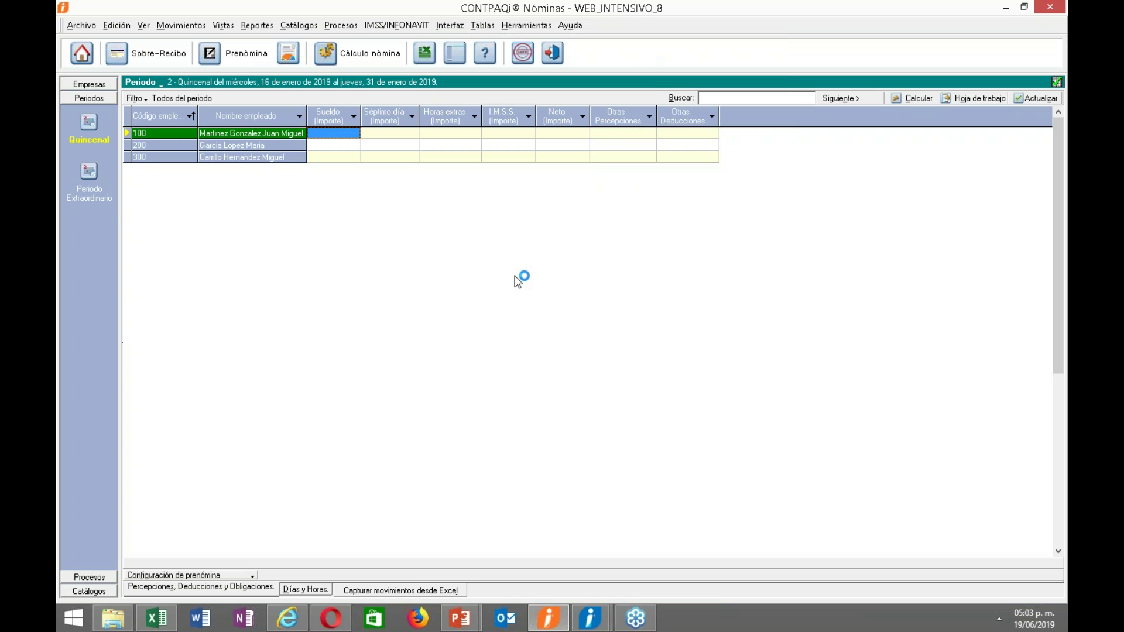
left_click(511, 343)
left_click(505, 386)
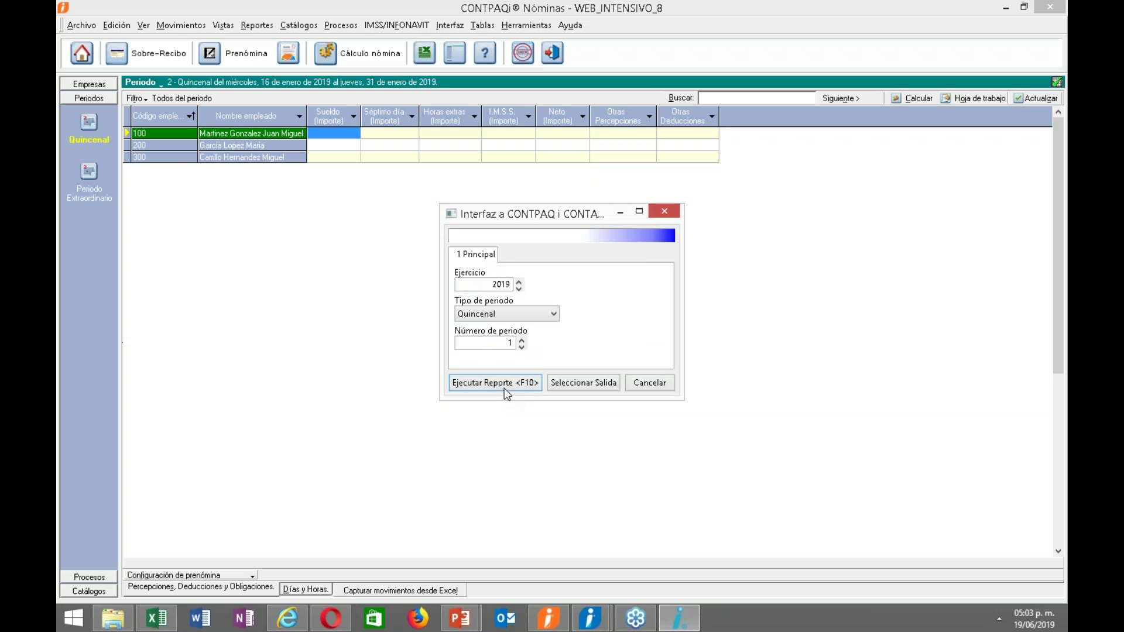
left_click_drag(438, 496, 454, 451)
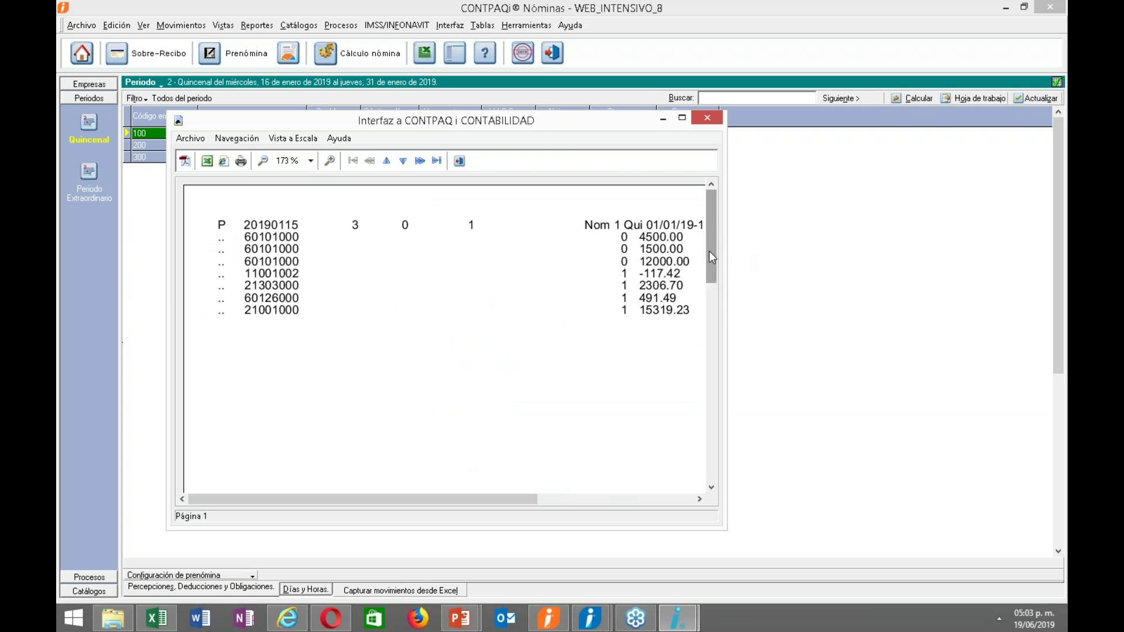
left_click(682, 118)
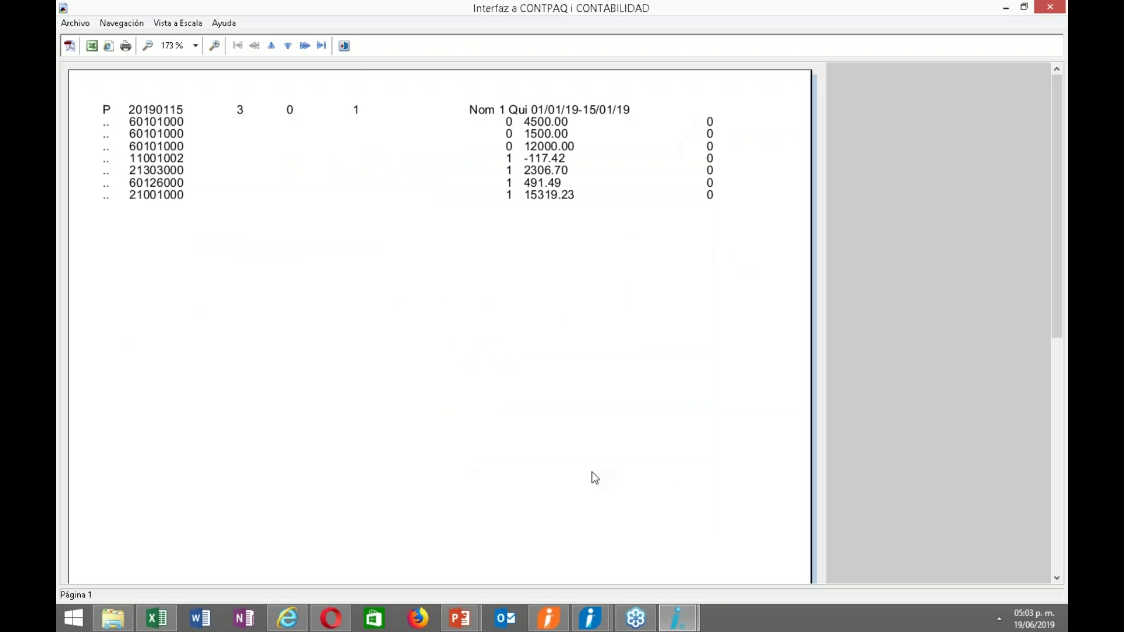
left_click(345, 45)
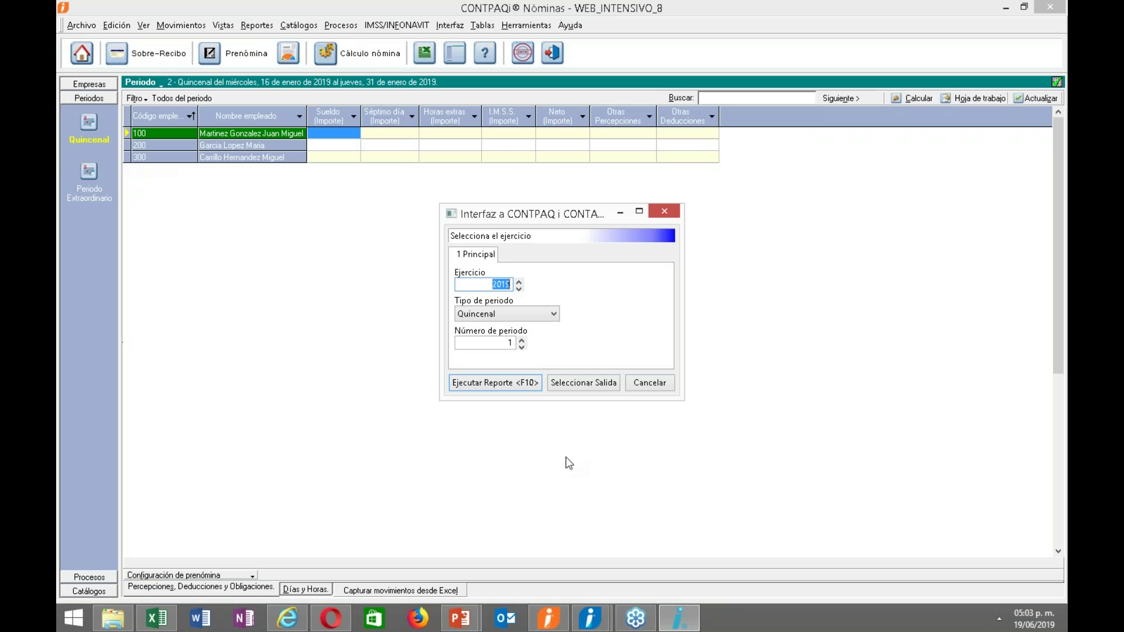
Keep Quincenal as the period type and bring up the report's output settings.
left_click(524, 318)
left_click(521, 337)
left_click(584, 383)
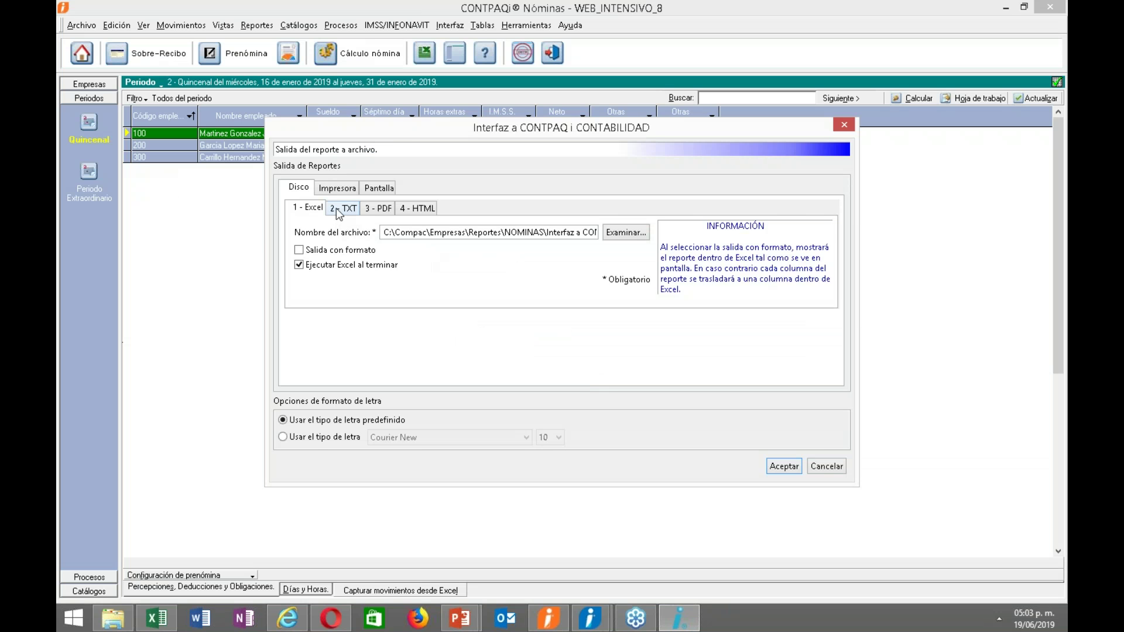
Set output to Disco 2 - TXT, copy the Interfaz a CONTPAQ i CONTABILIDAD.txt path, and accept.
left_click(339, 209)
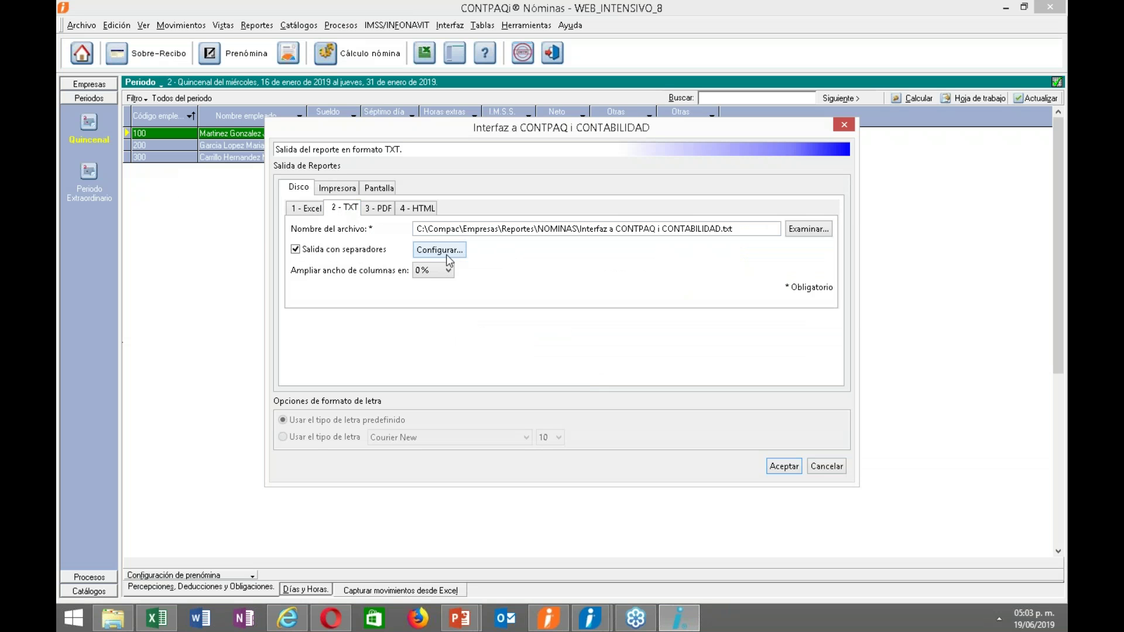
triple_click(755, 231)
key("ctrl+c")
right_click(463, 224)
left_click(496, 273)
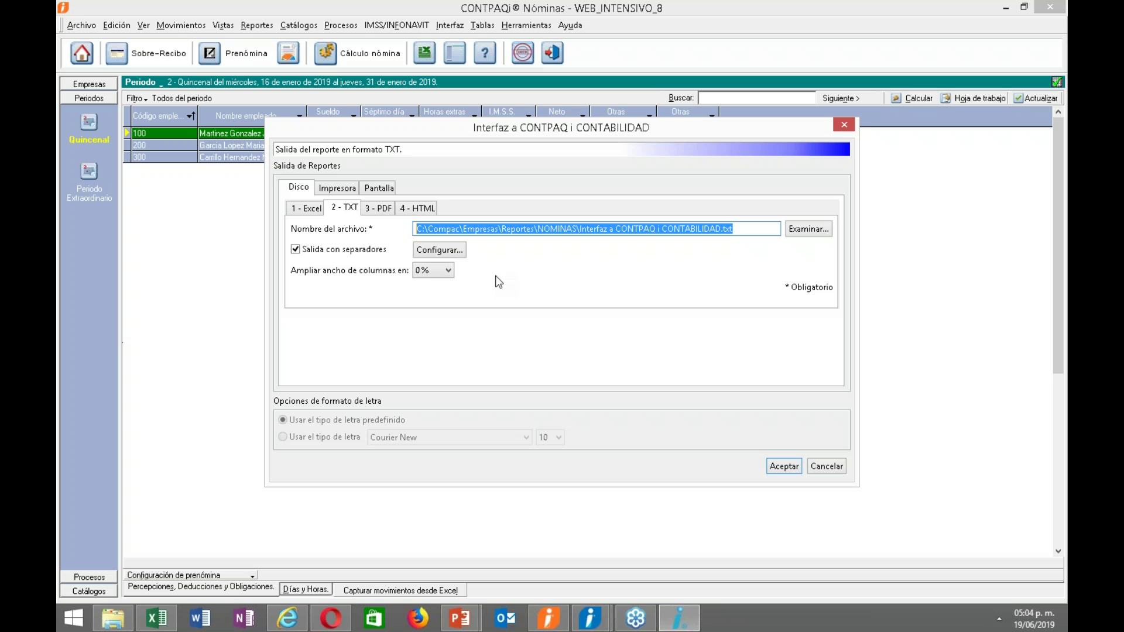
left_click(780, 468)
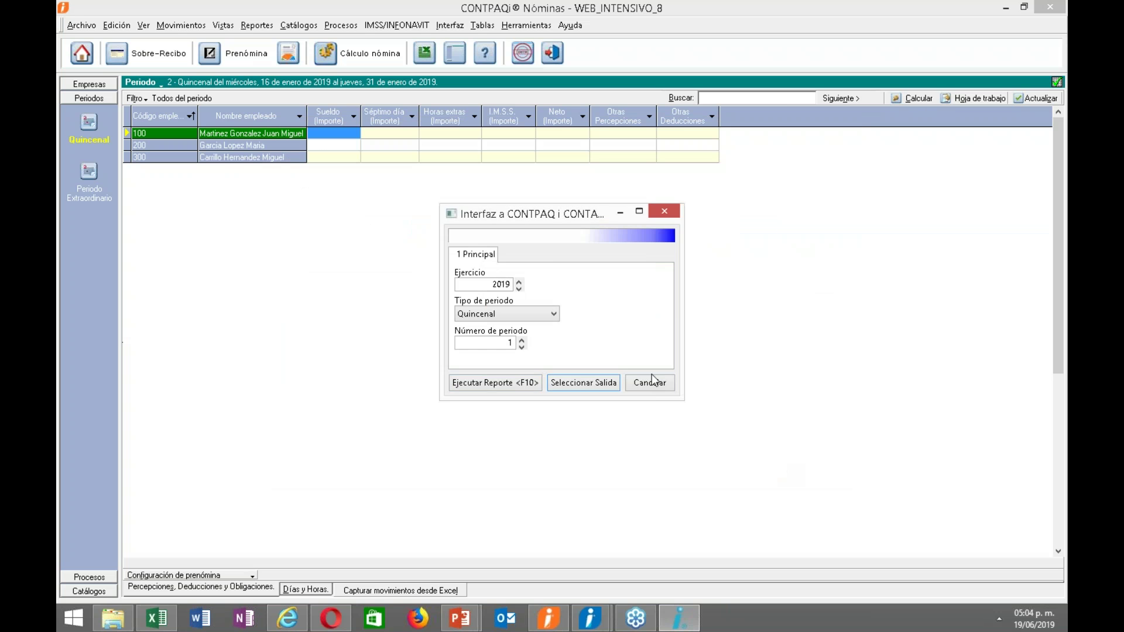
Open Interfaz a CONTPAQ i CONTABILIDAD.txt in Notepad from its copied path, maximized.
left_click(684, 373)
left_click(113, 618)
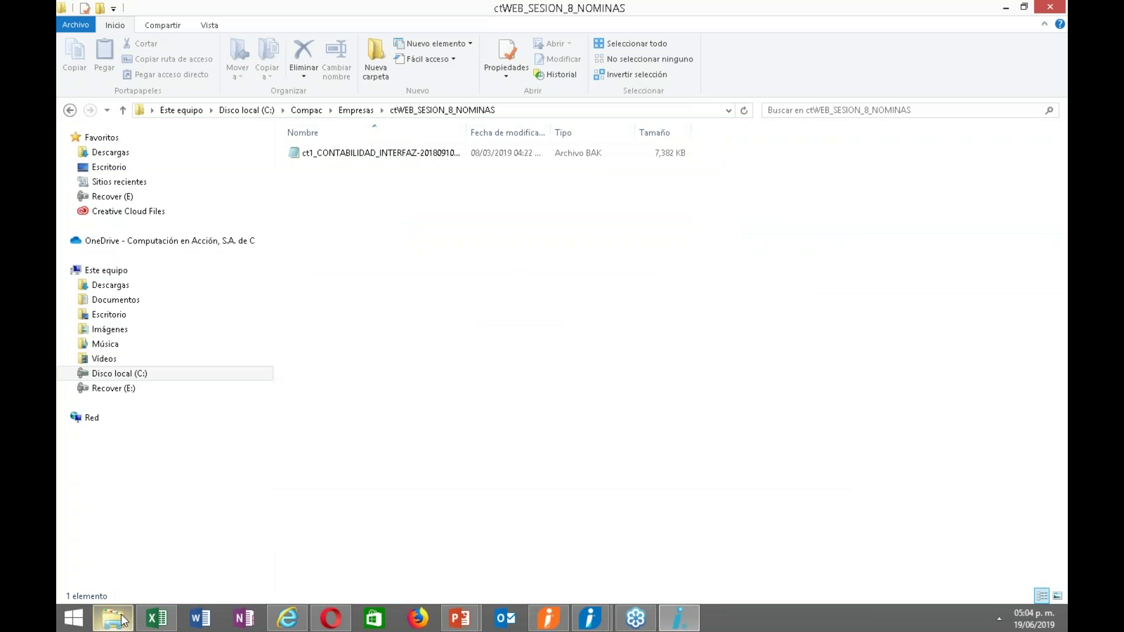
left_click(527, 110)
key("BackSpace")
key("ctrl+v")
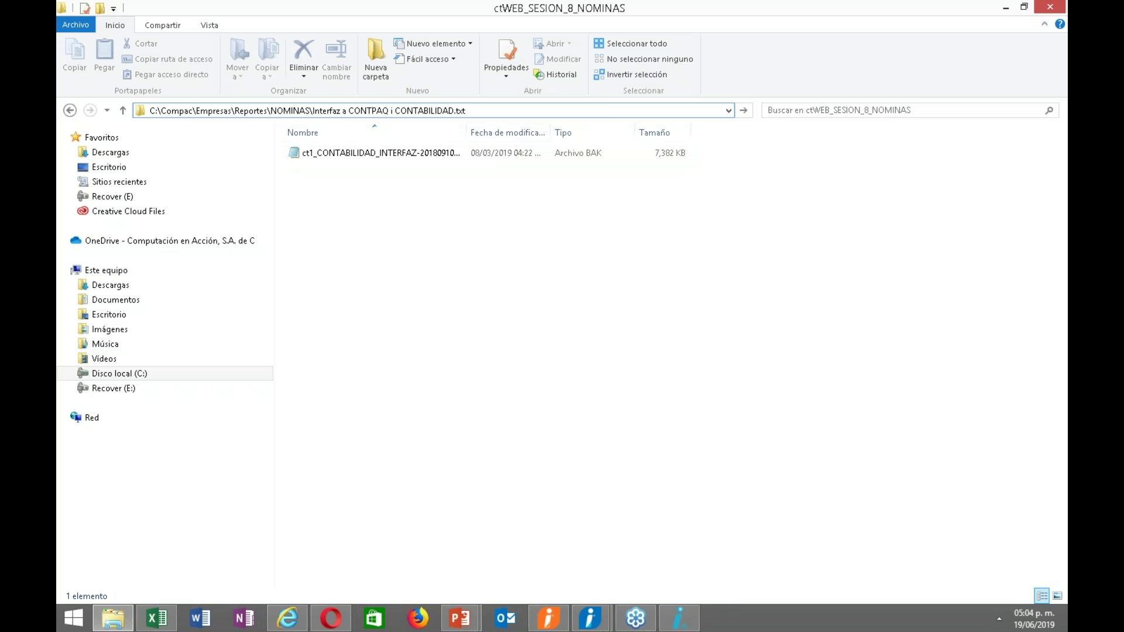
key("Return")
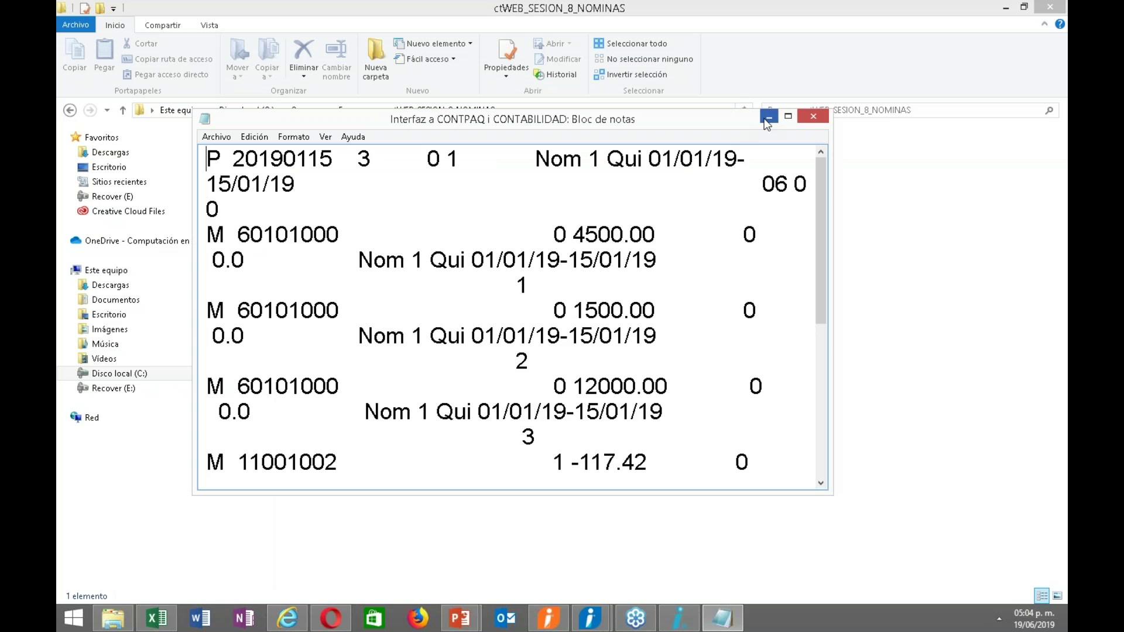
left_click(789, 116)
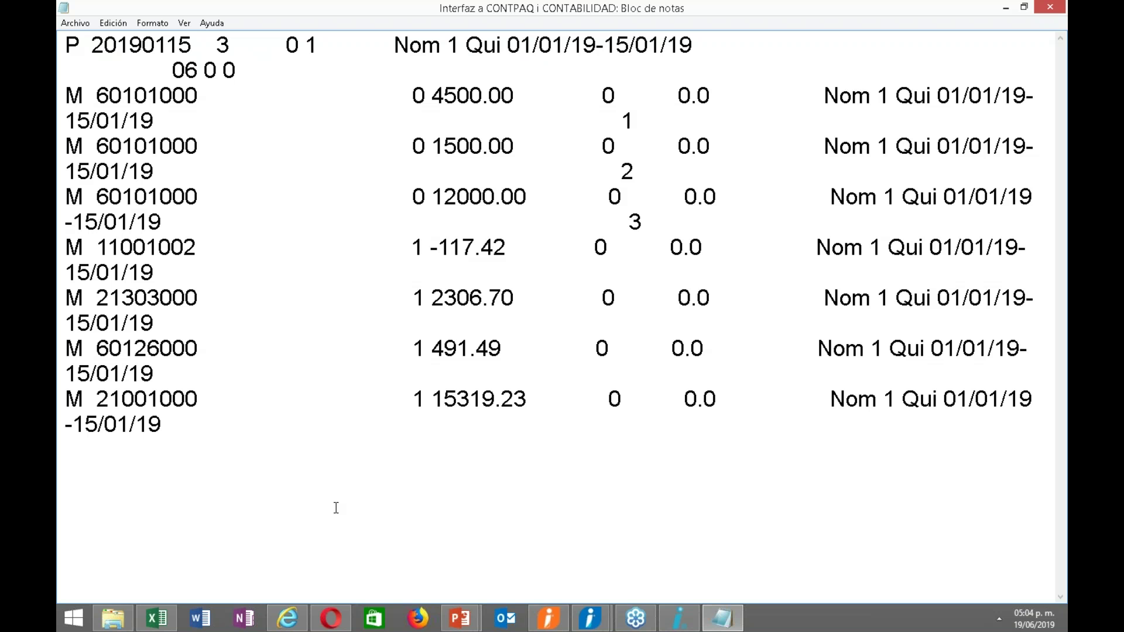
Review the exported journal lines, including the period description and the 21001000 line.
left_click_drag(761, 100, 1066, 145)
left_click(920, 326)
left_click_drag(885, 375, 1067, 398)
left_click(823, 456)
Close Notepad and the export folder window to return to CONTPAQi Nóminas.
left_click_drag(782, 11, 630, 50)
left_click(900, 46)
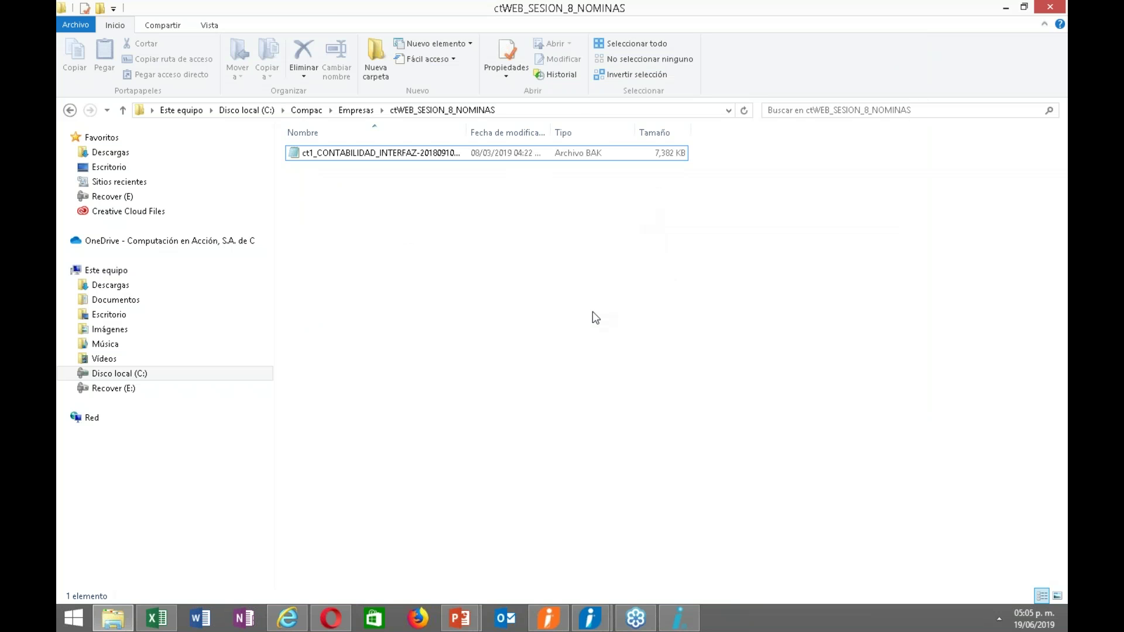
double_click(911, 7)
left_click(831, 86)
Close the journal report dialog and open Conciliación Contabilidad vs Nóminas.
left_click(669, 215)
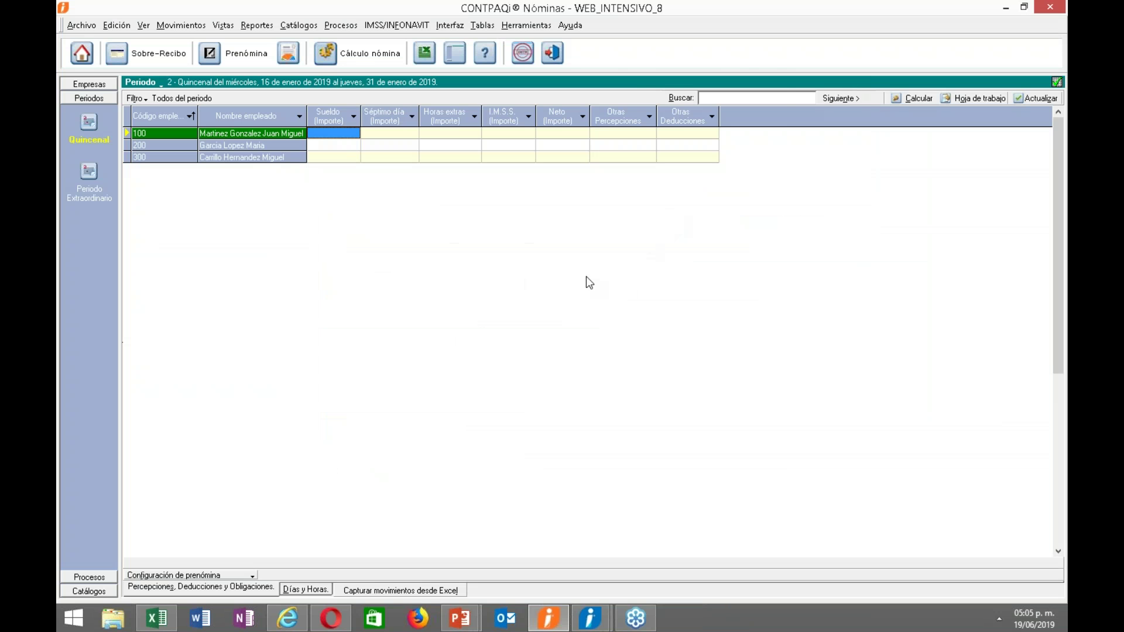
left_click(450, 25)
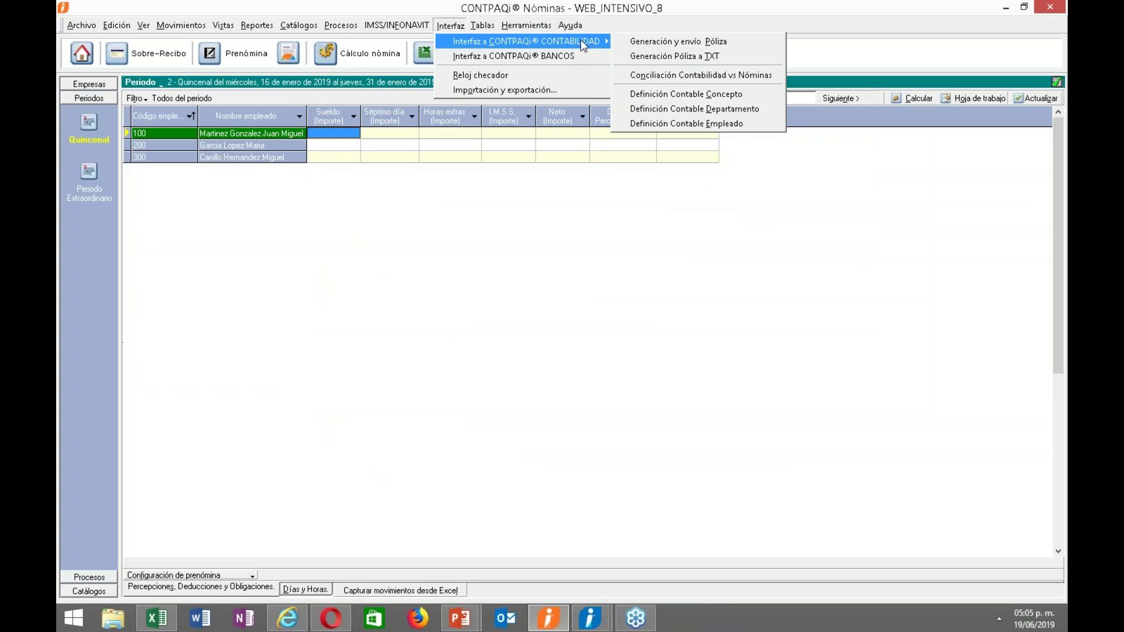
mouse_move(600, 40)
left_click(646, 80)
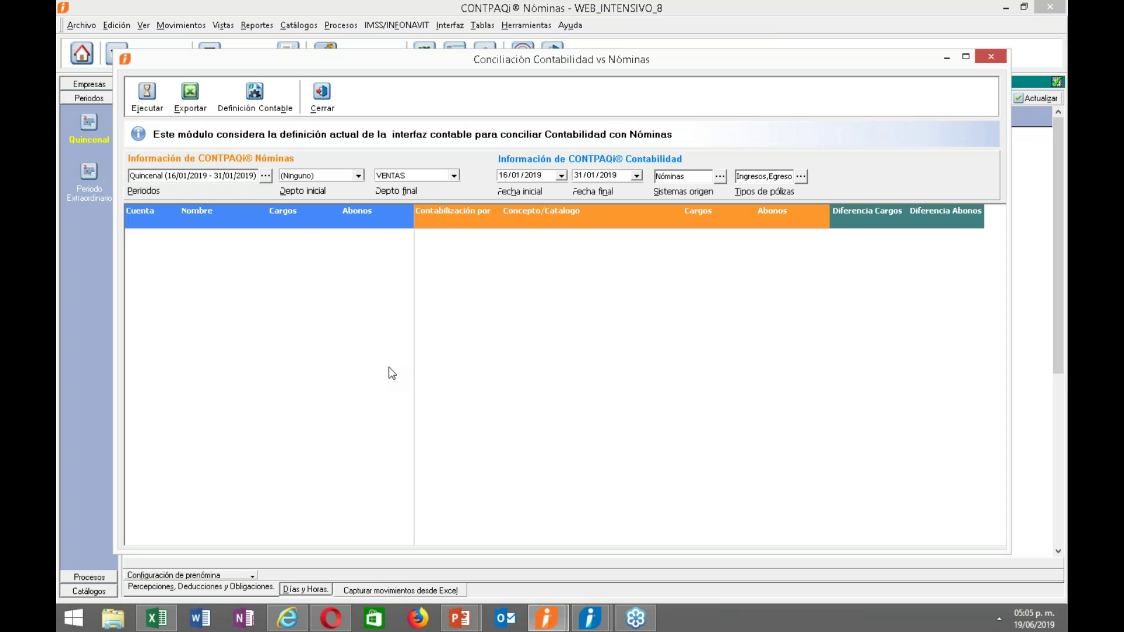
Set the payroll range to start at period 1 (01/01–31/01/2019) and run the reconciliation.
left_click(266, 177)
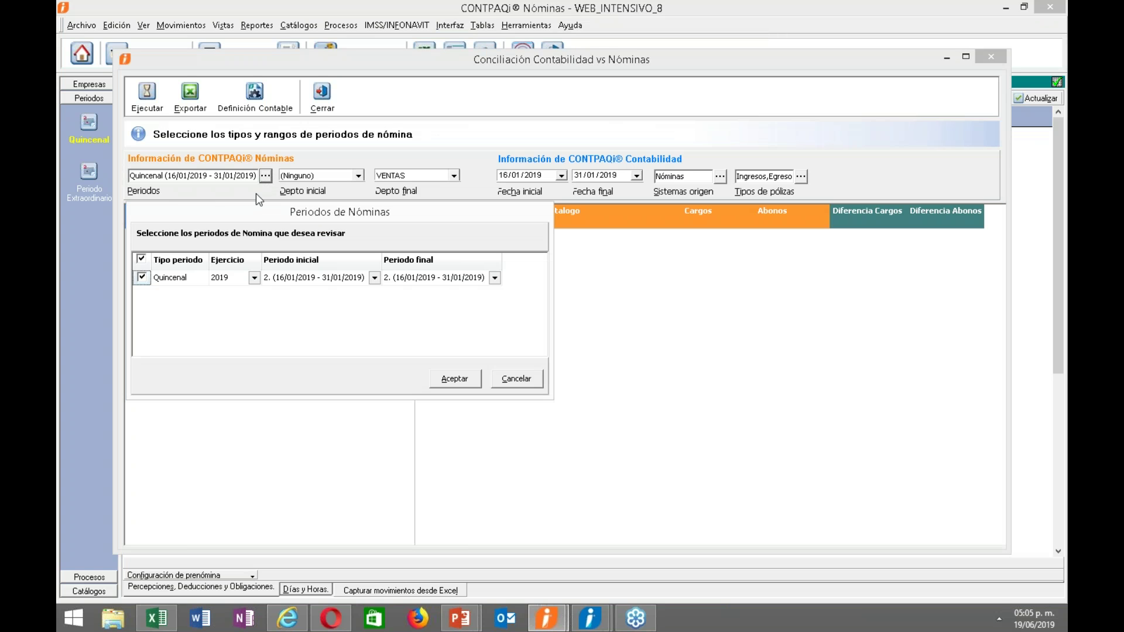
left_click(374, 279)
left_click(336, 292)
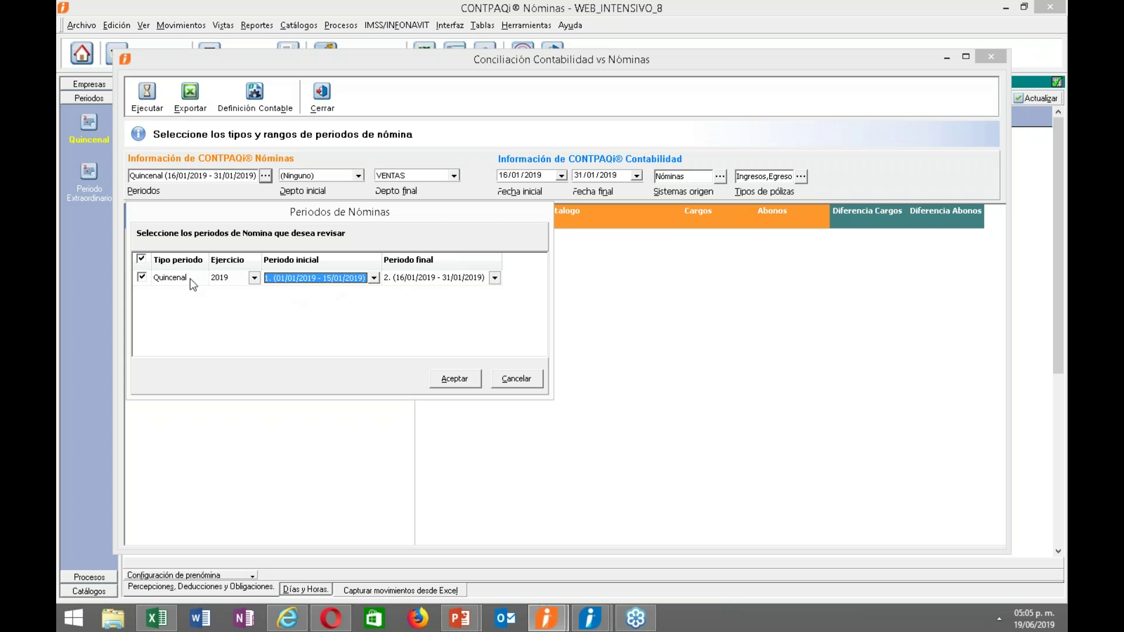
left_click(455, 380)
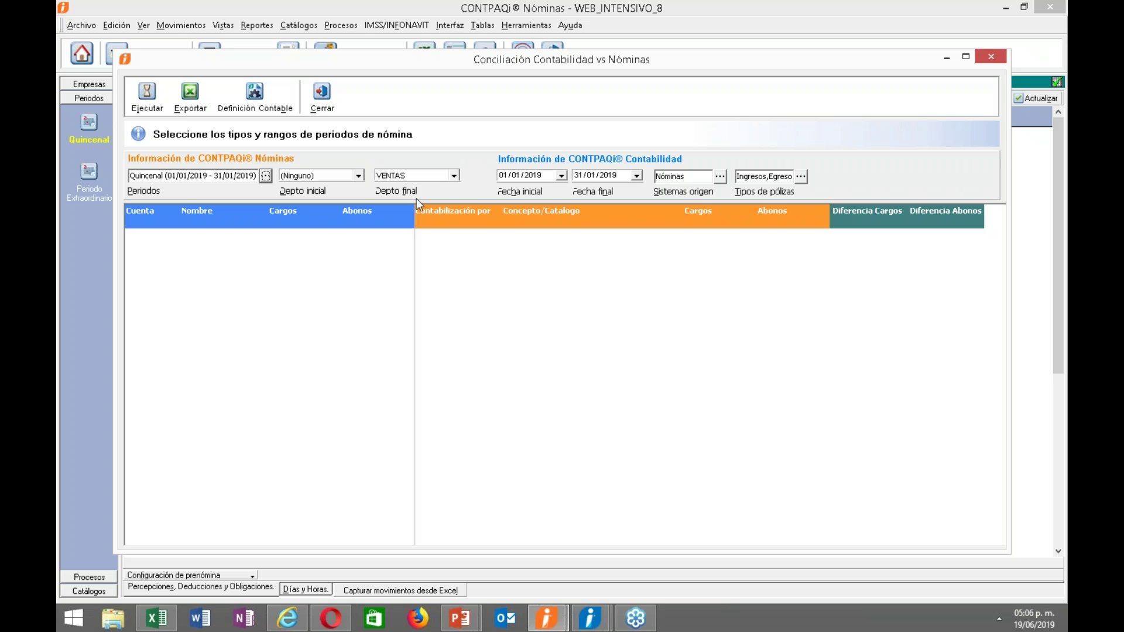
left_click(147, 95)
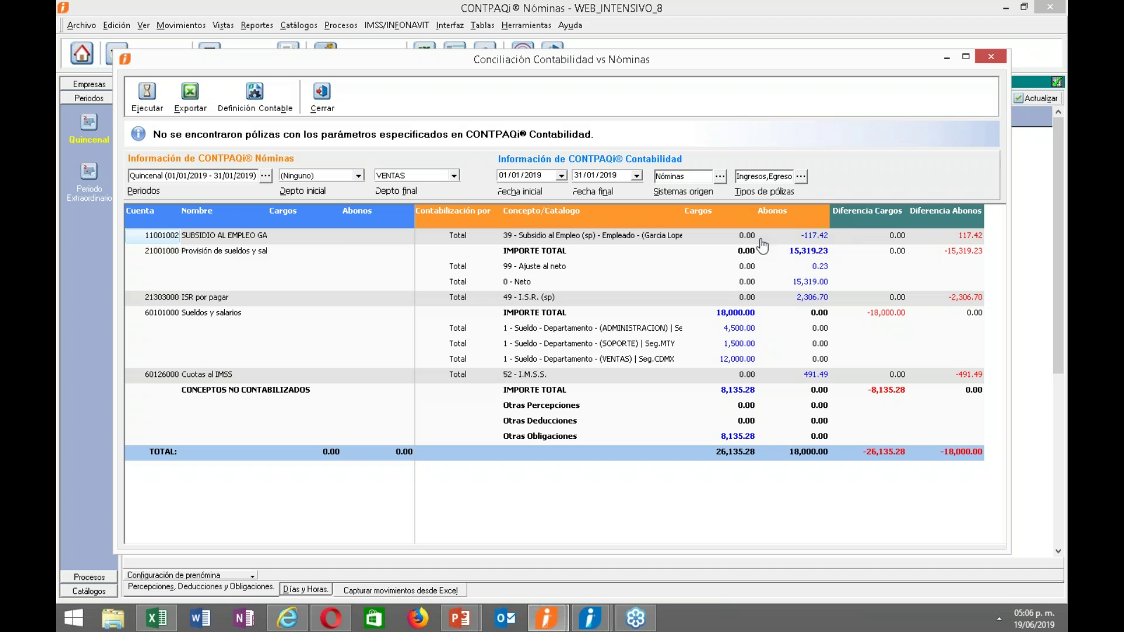
Inspect the 11001002 and 21001000 account rows, then open the Fecha final calendar.
left_click(310, 256)
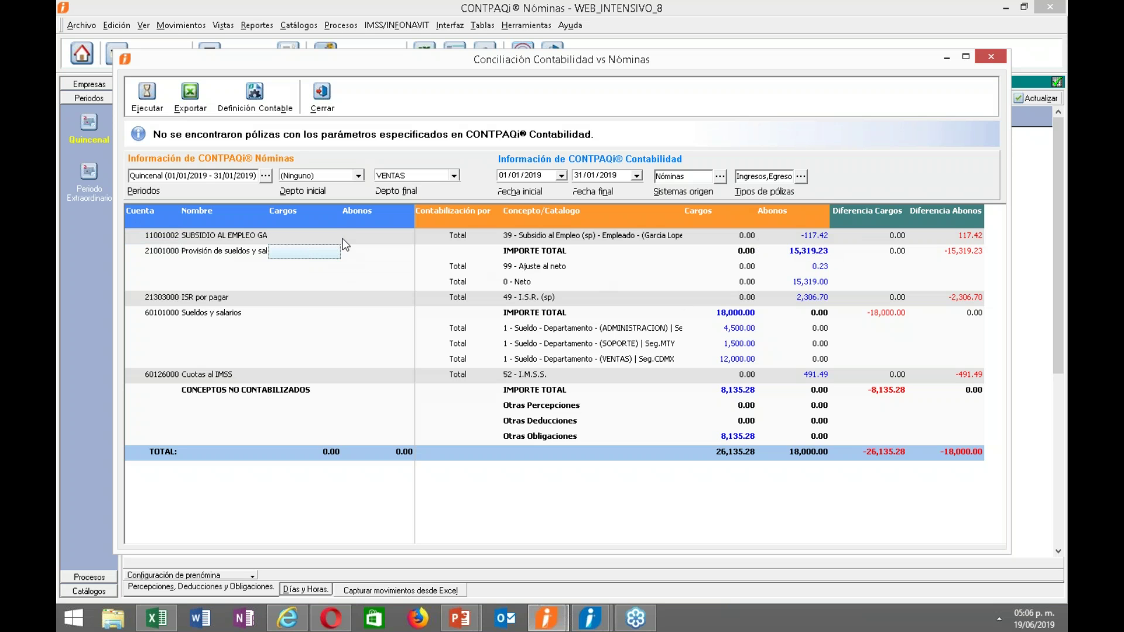
left_click(153, 242)
left_click(160, 256)
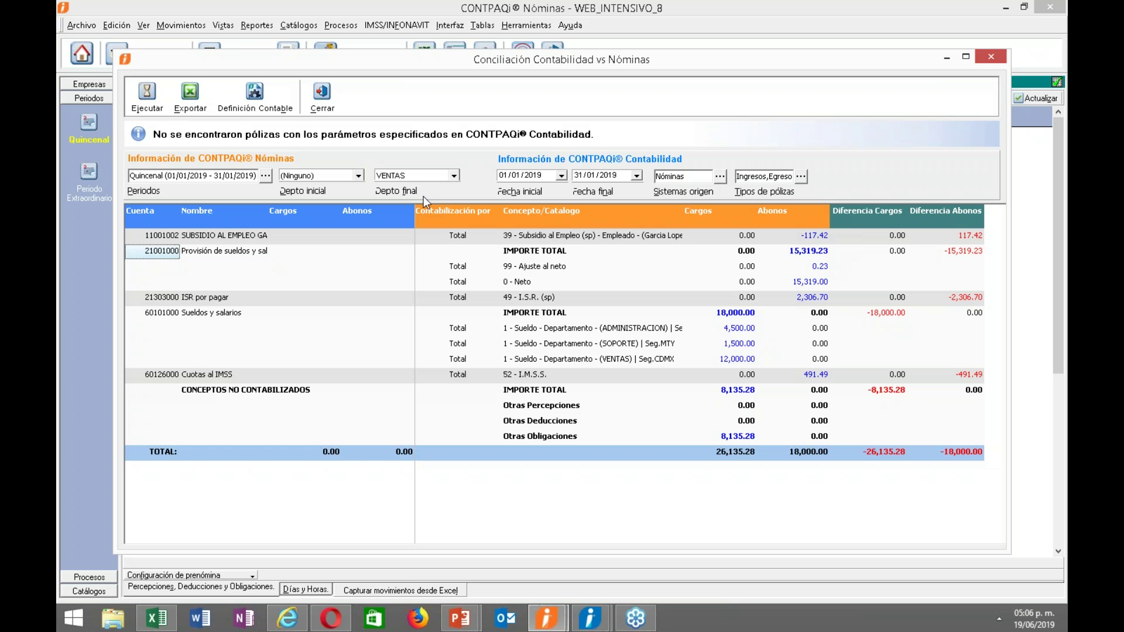
left_click(636, 175)
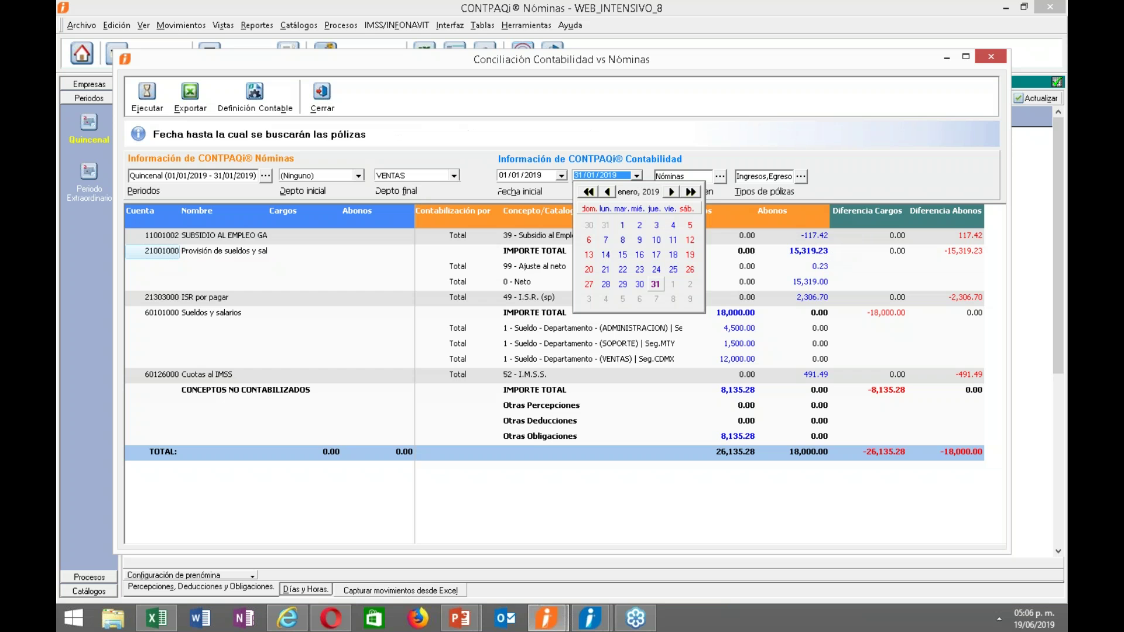
left_click(624, 258)
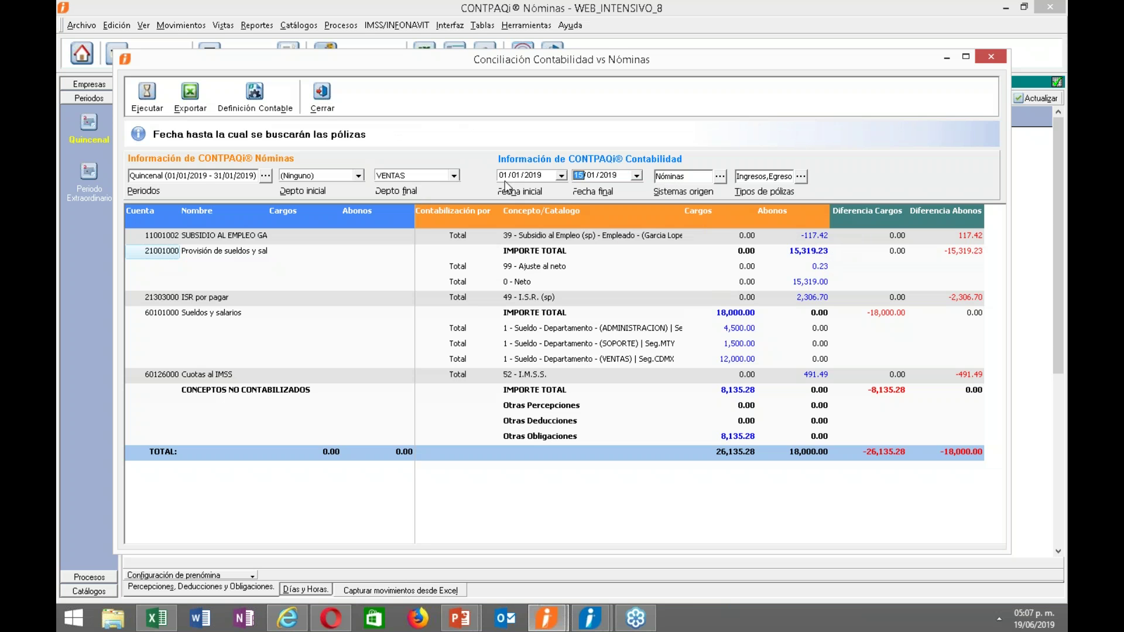
left_click(146, 95)
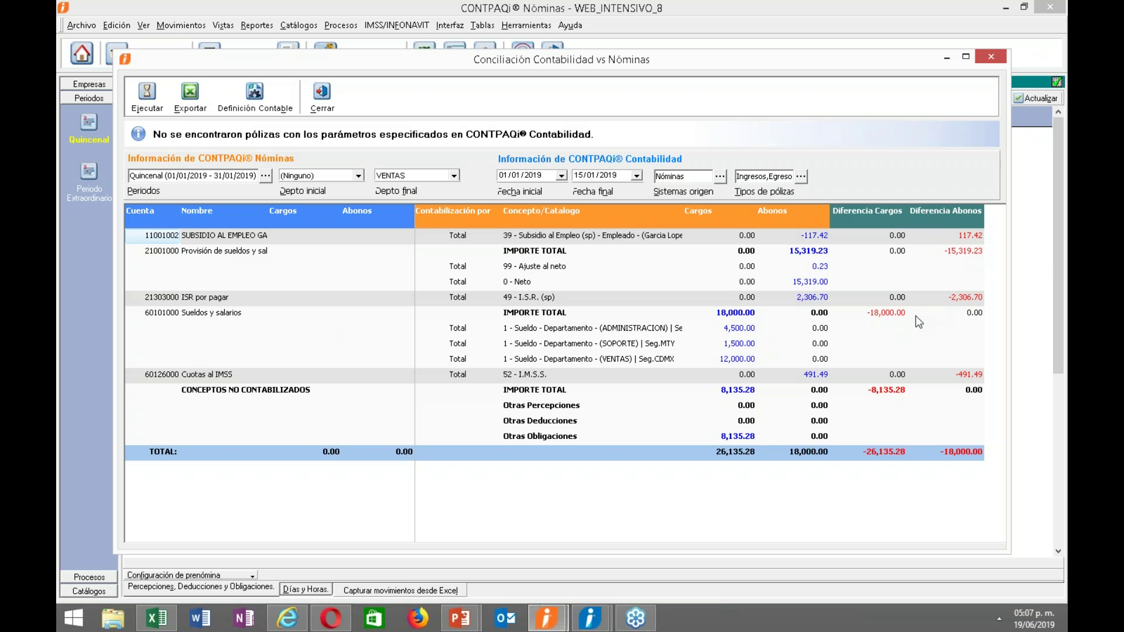
left_click(546, 618)
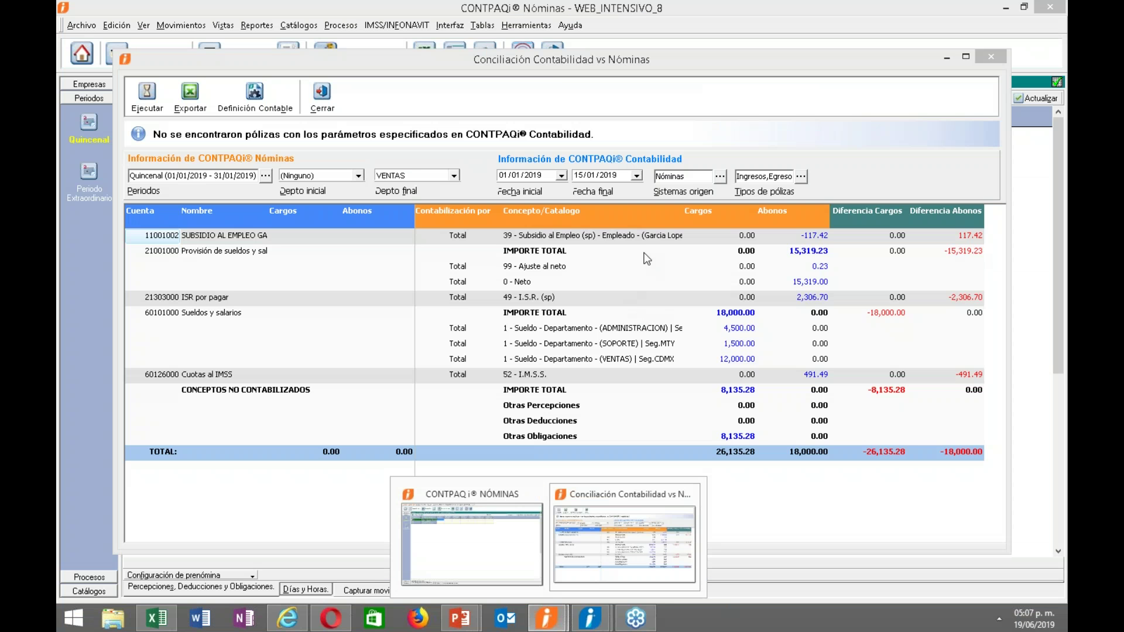
left_click(553, 84)
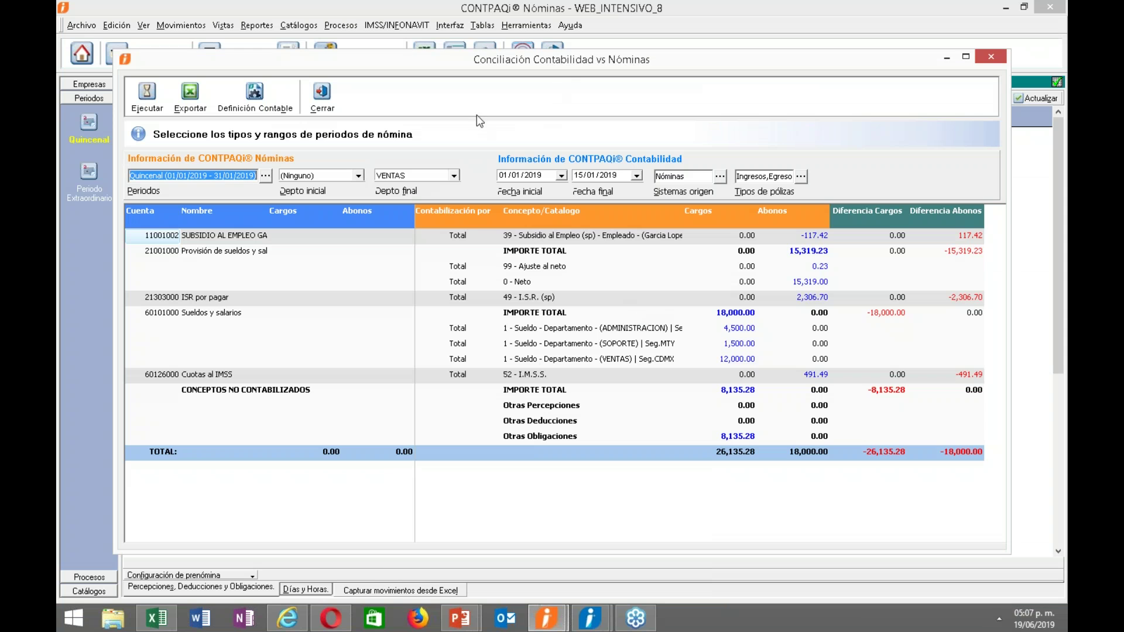
Send the period 1 payroll póliza (Diario 2, $18,000.00) to accounting via Generación y envío Póliza.
left_click(322, 97)
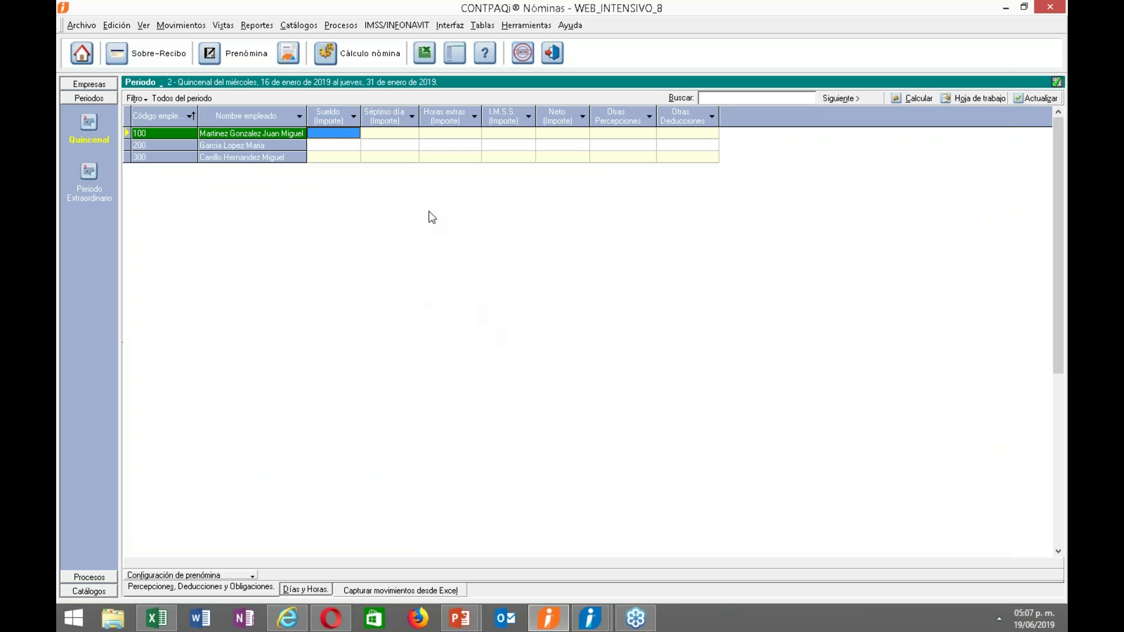
left_click(449, 26)
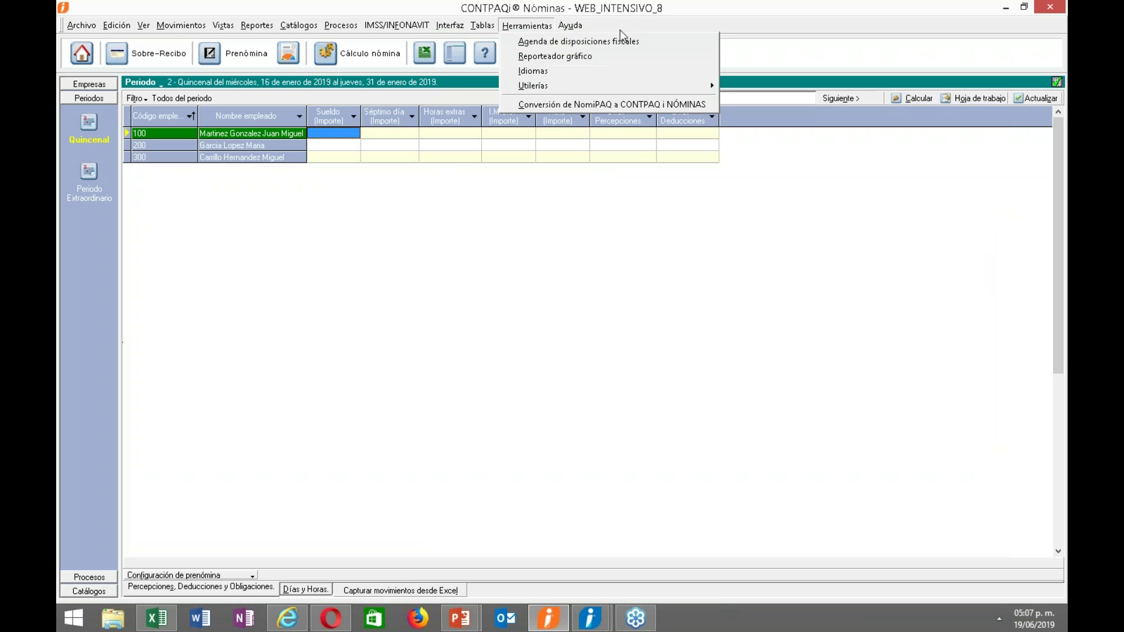
mouse_move(592, 49)
left_click(642, 41)
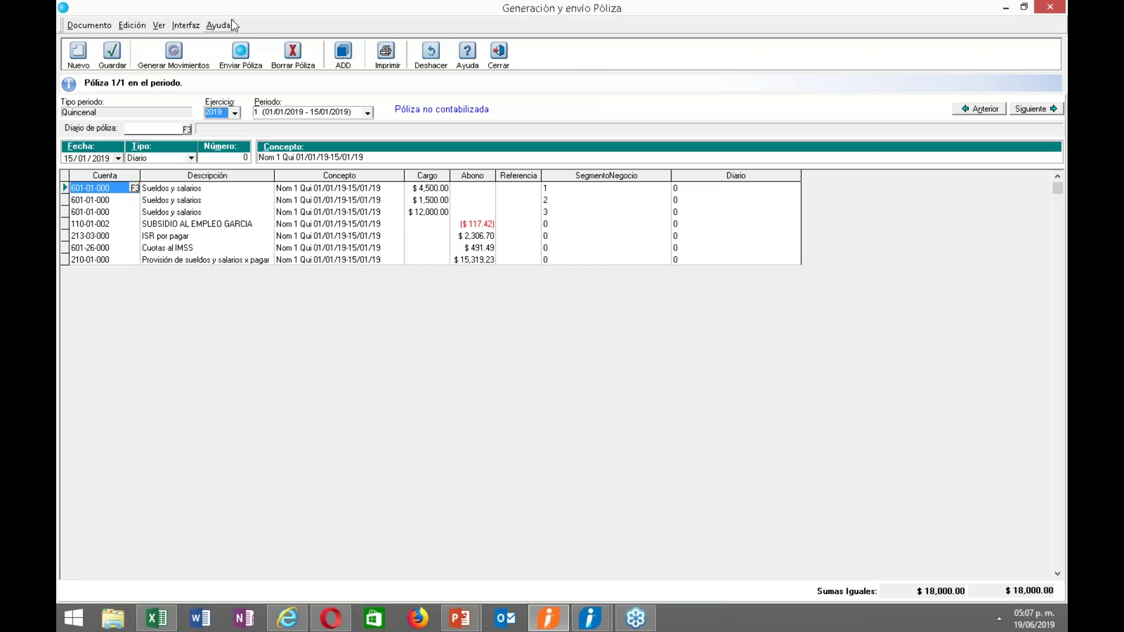
left_click(242, 57)
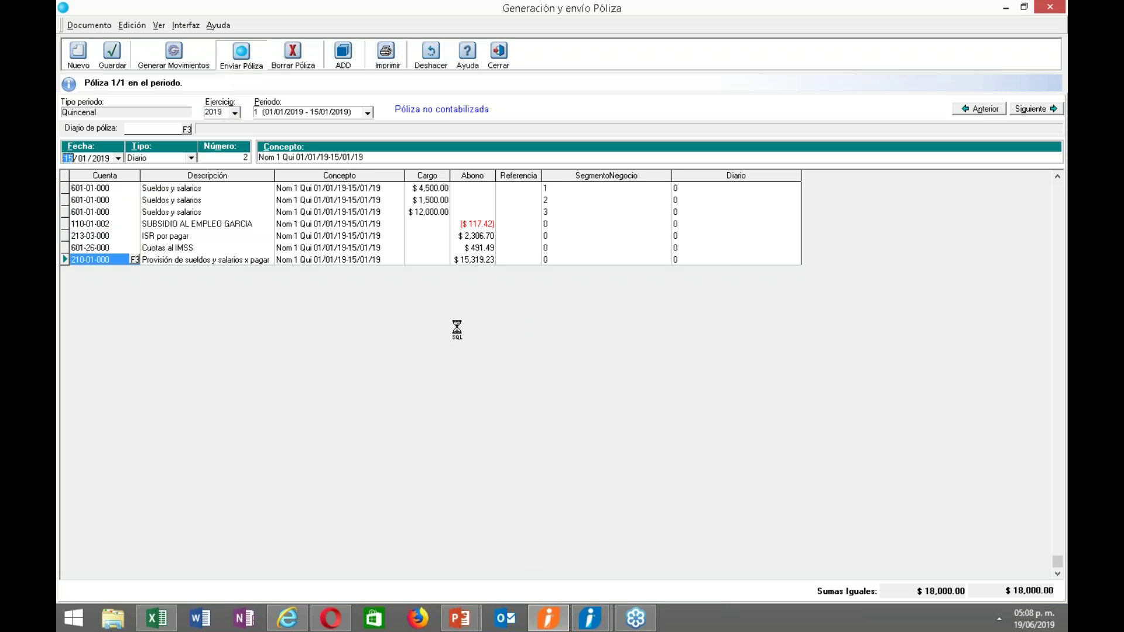
left_click(560, 357)
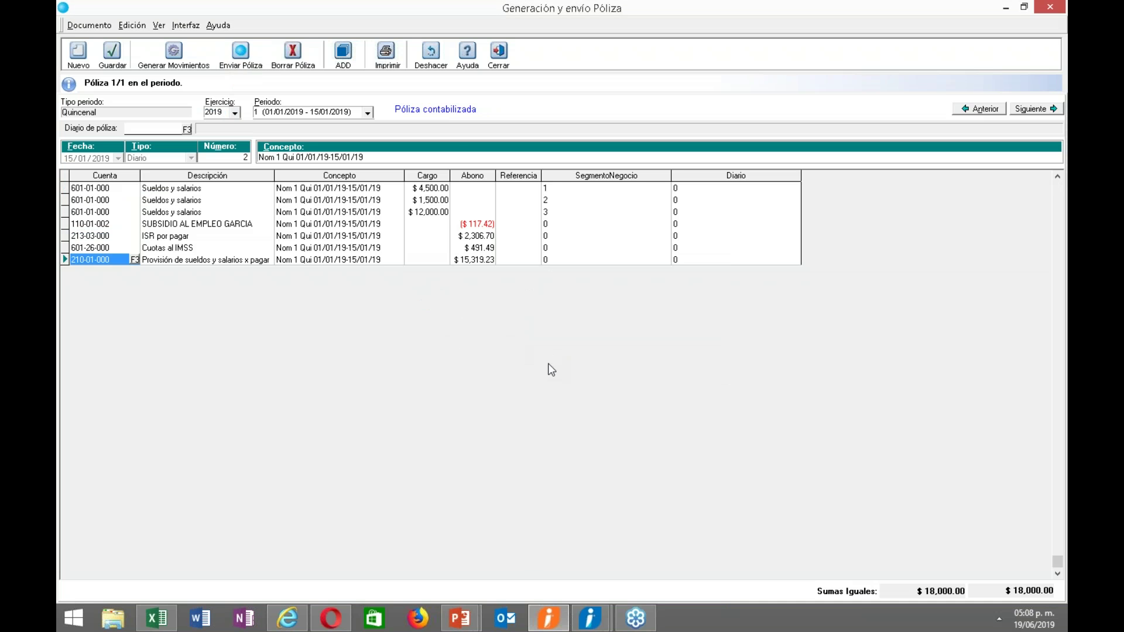
Close the Póliza window and reopen Conciliación Contabilidad vs Nóminas.
left_click(498, 52)
left_click(450, 25)
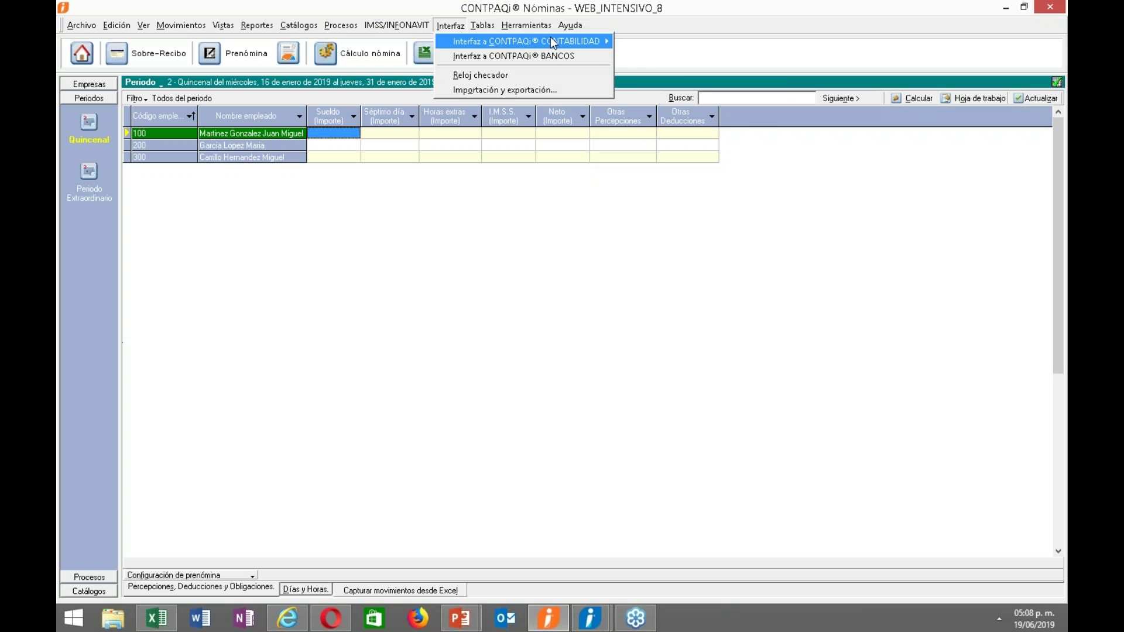
mouse_move(602, 46)
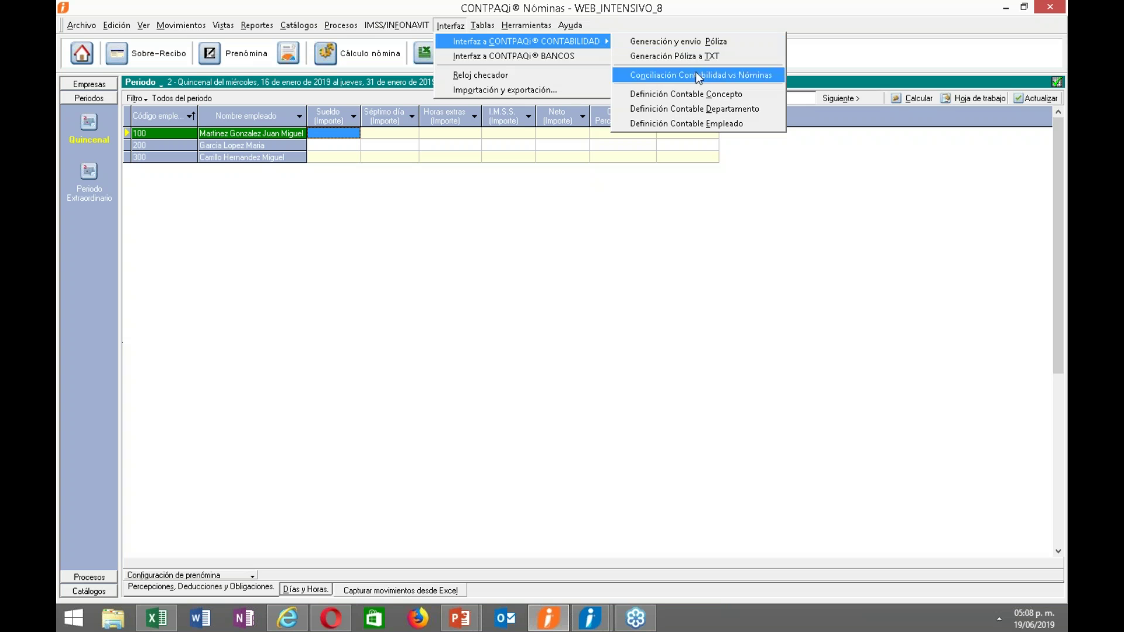
left_click(691, 82)
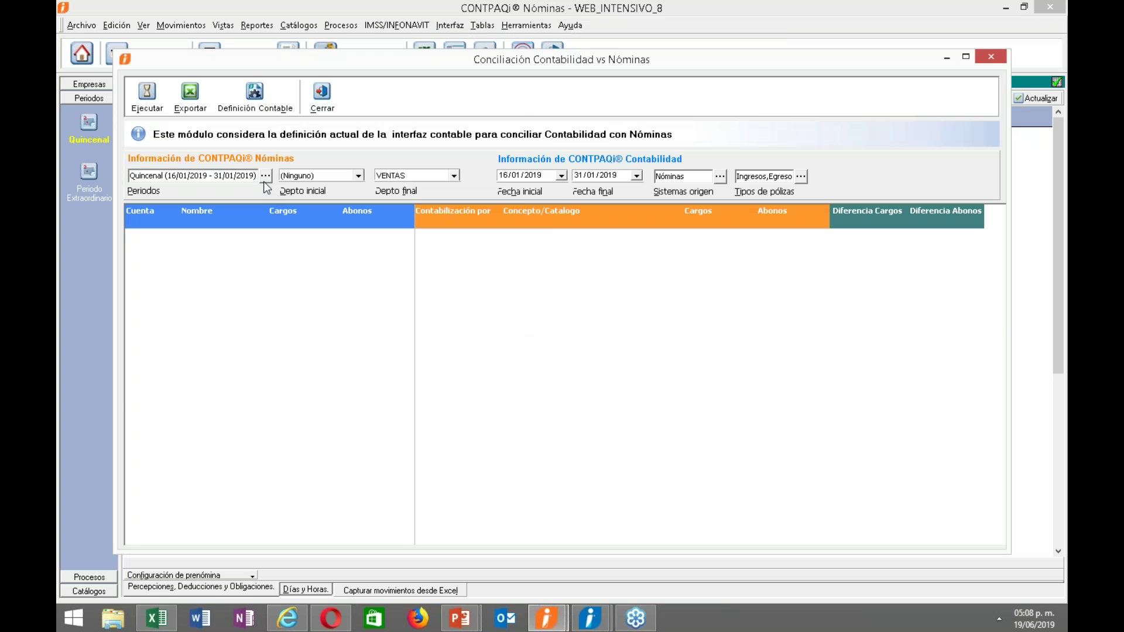
Set the range to periods 1–2 (01/01–31/01/2019) and run the reconciliation.
left_click(264, 176)
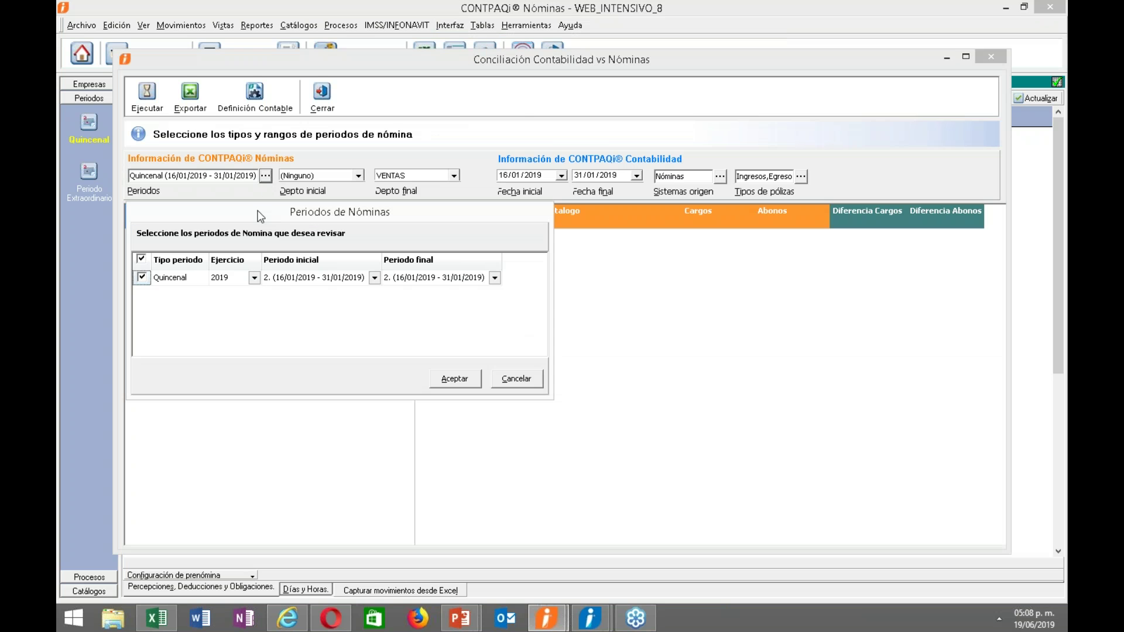
left_click(374, 277)
left_click(333, 289)
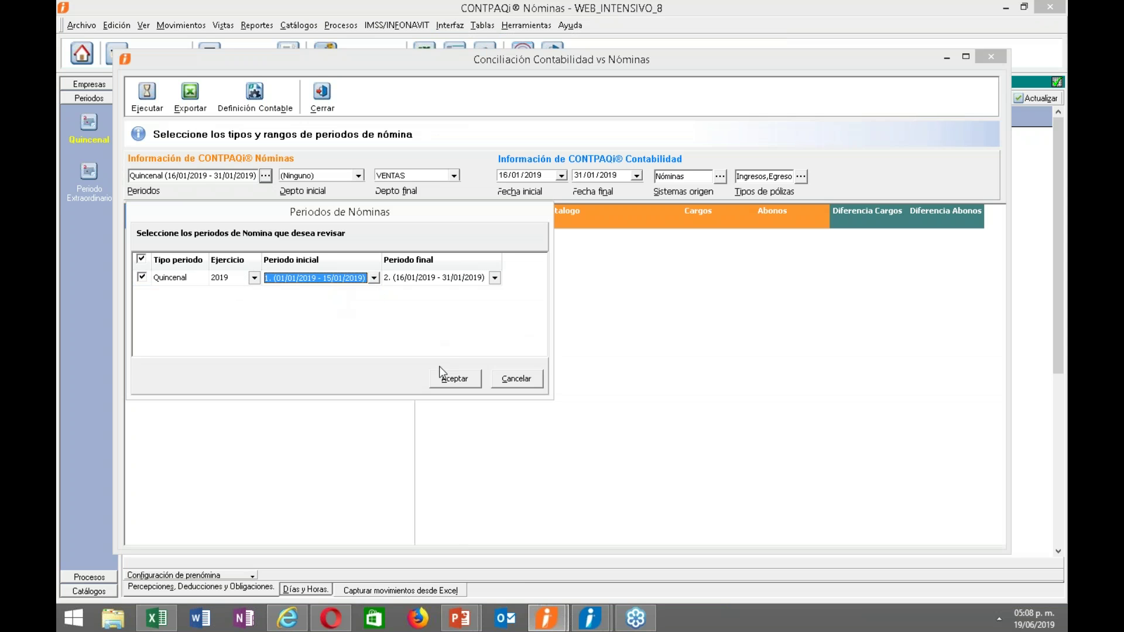
left_click(440, 369)
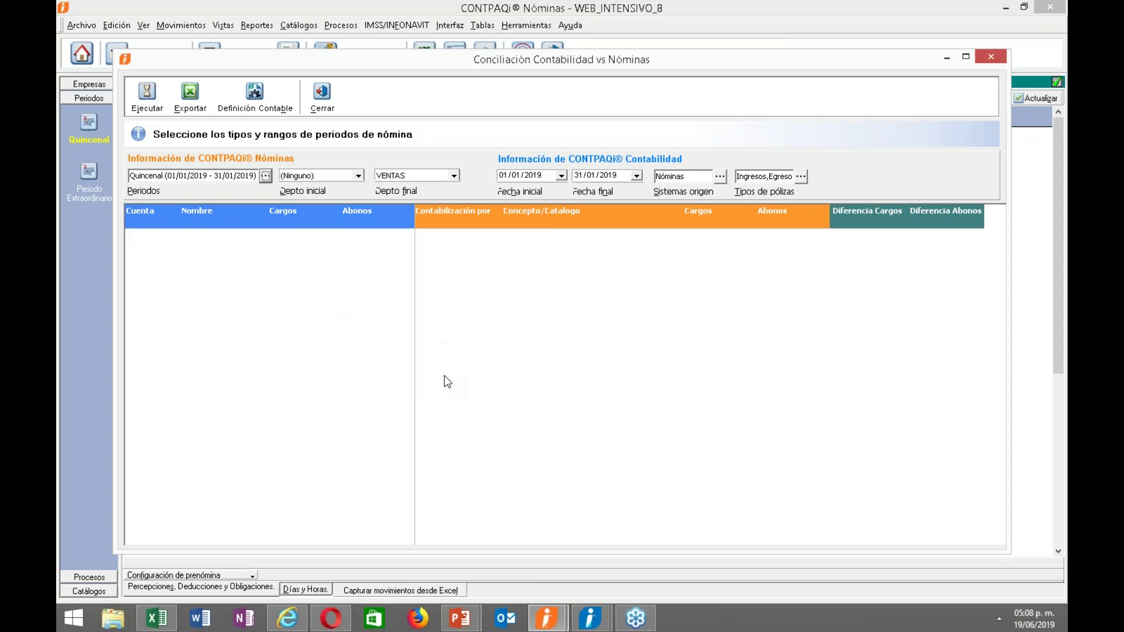
left_click(154, 108)
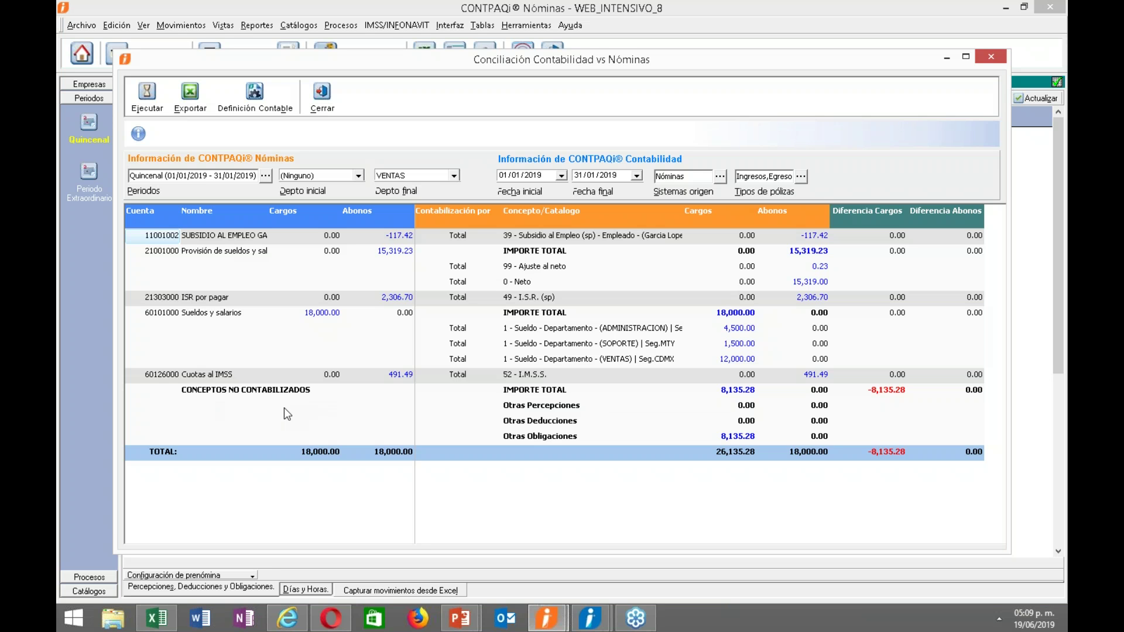
Check the 8,135.28 Otras obligaciones breakdown, then close the reconciliation window.
left_click(723, 389)
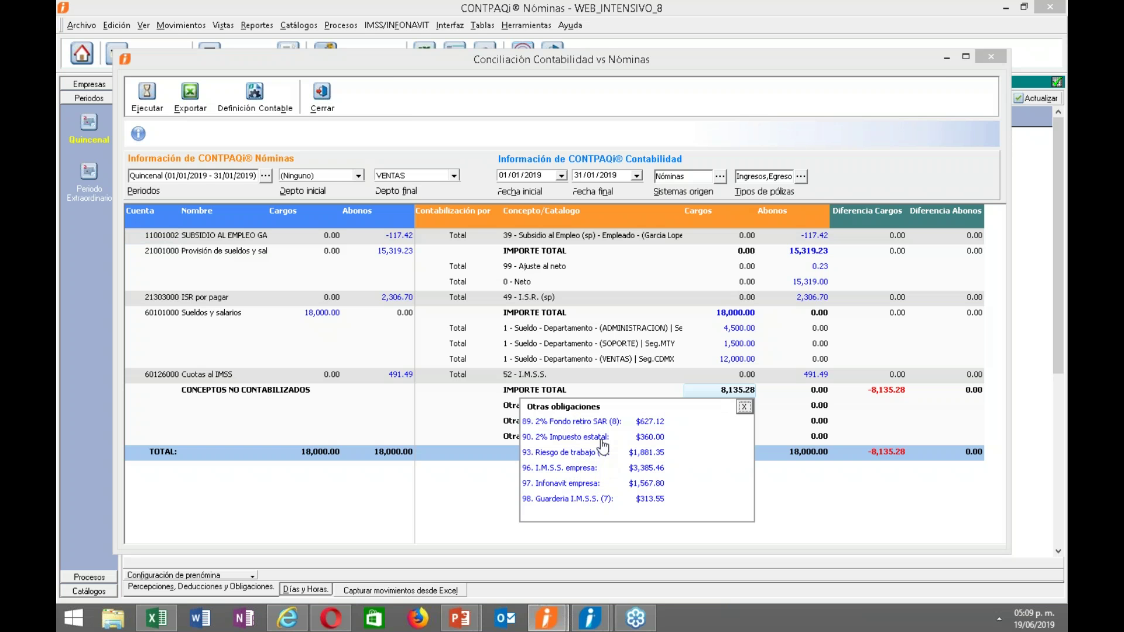
left_click(744, 406)
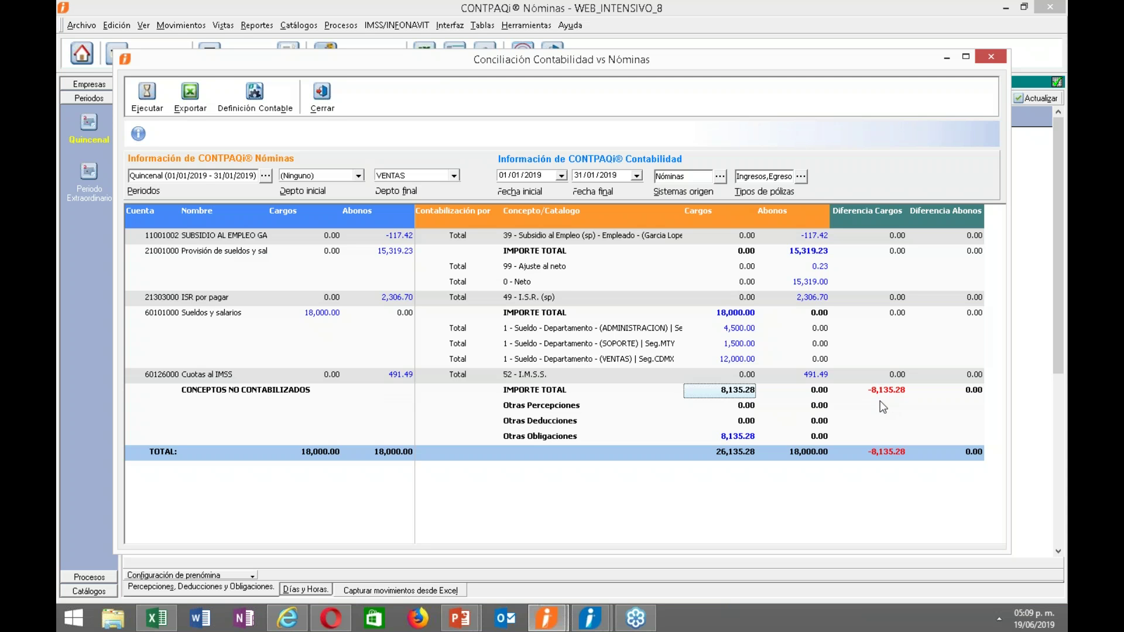
left_click(882, 421)
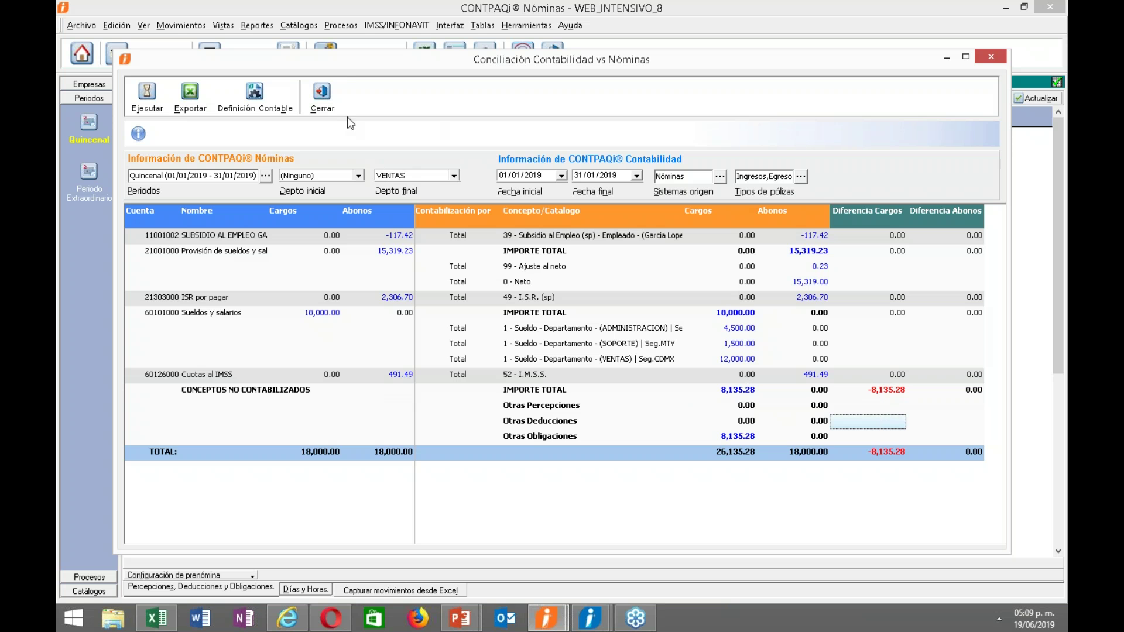
left_click(323, 100)
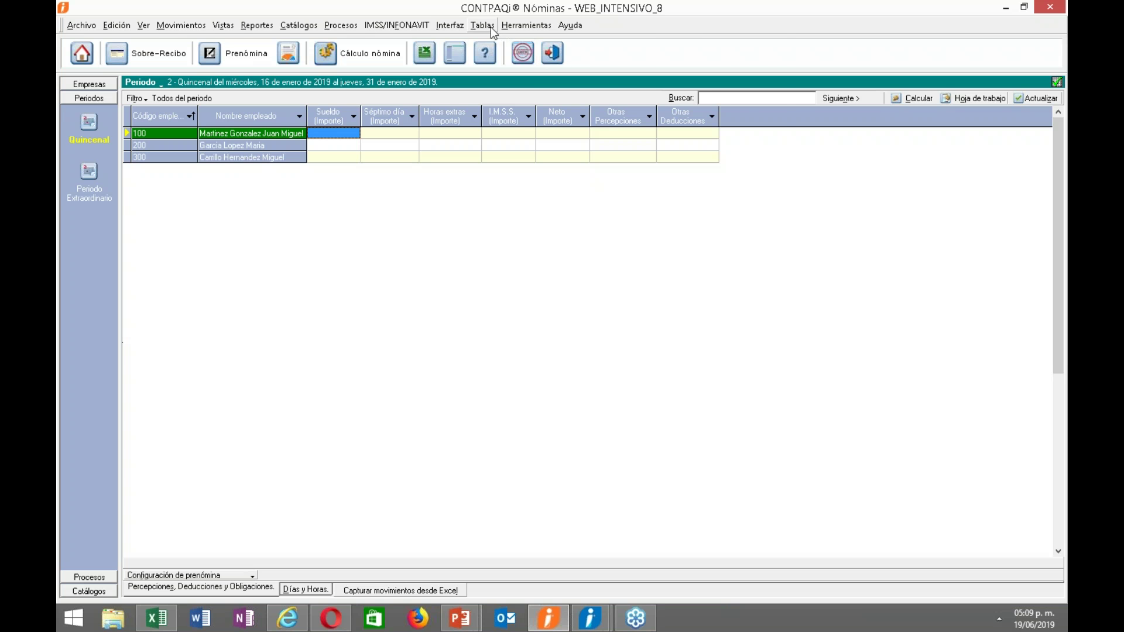
left_click(453, 26)
mouse_move(603, 41)
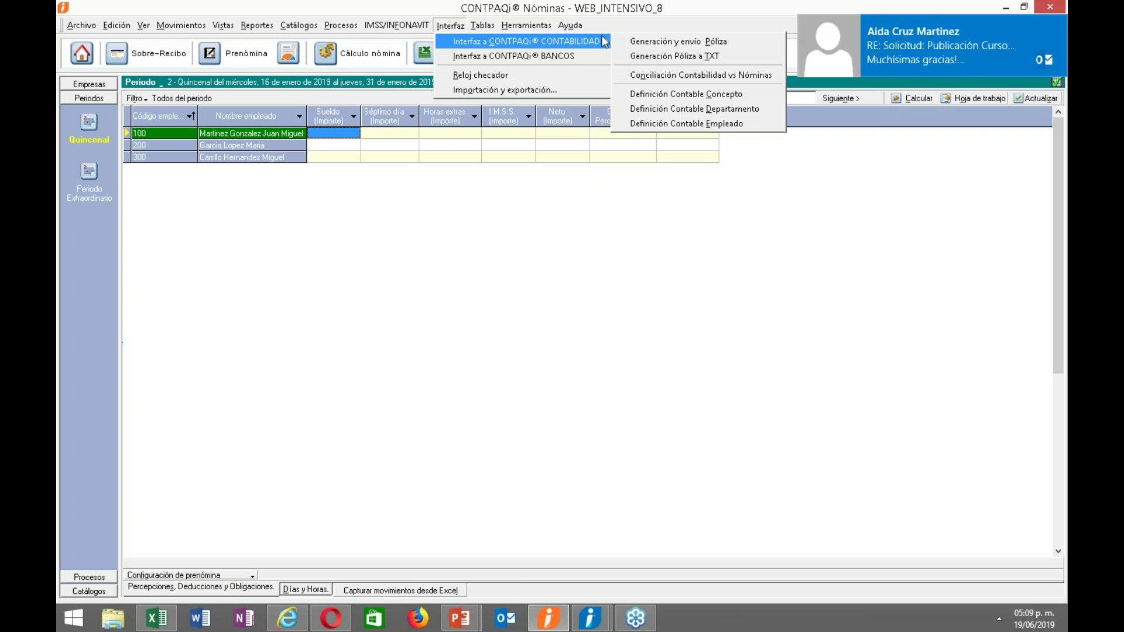
left_click(1059, 31)
left_click(450, 26)
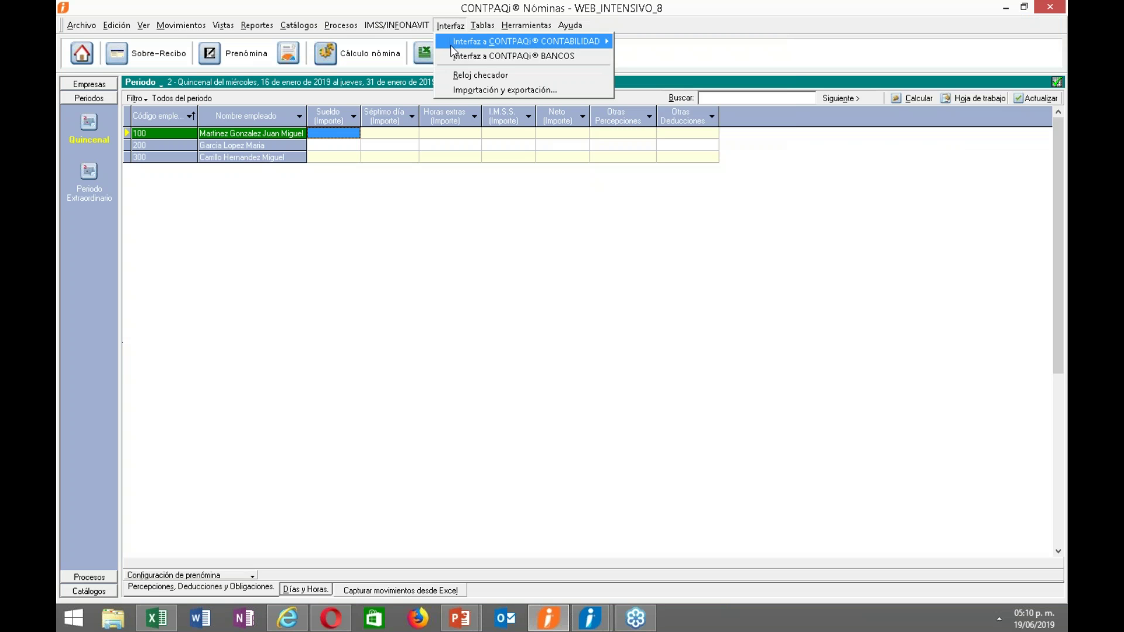
left_click(433, 182)
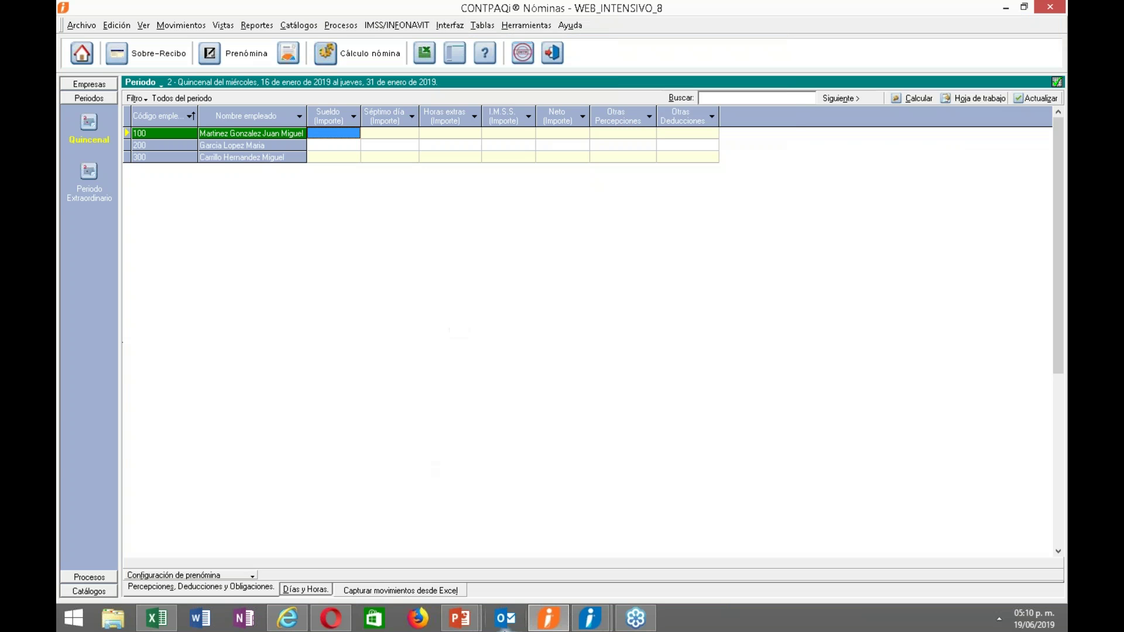
mouse_move(462, 622)
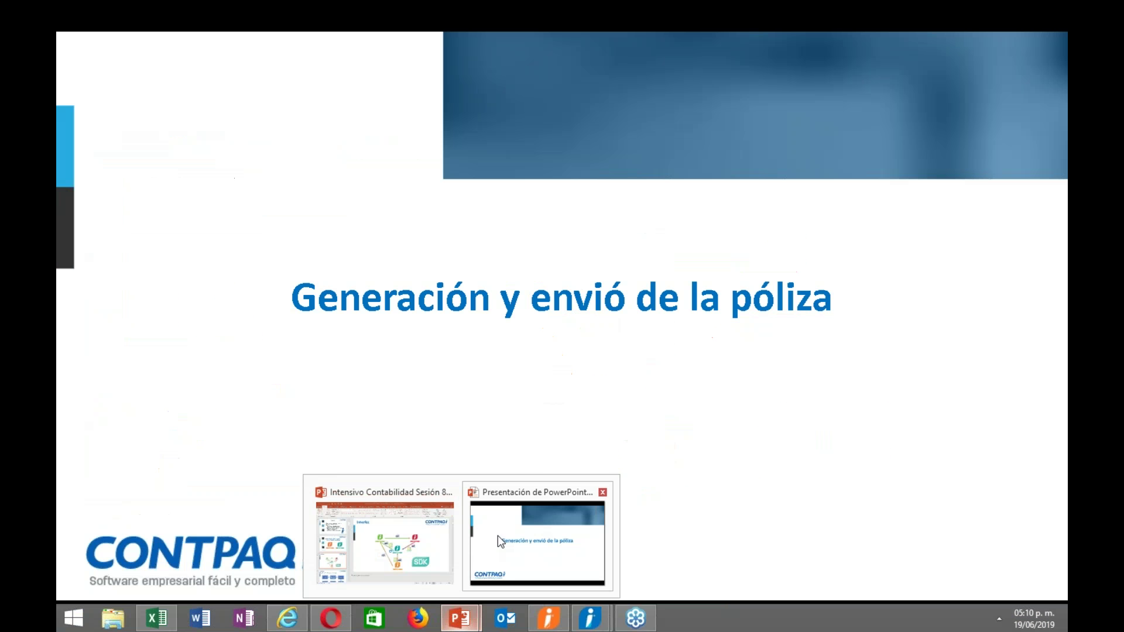
Present slide 34 with the Nóminas and Bancos logos as a full-screen slideshow.
left_click(487, 539)
key("Escape")
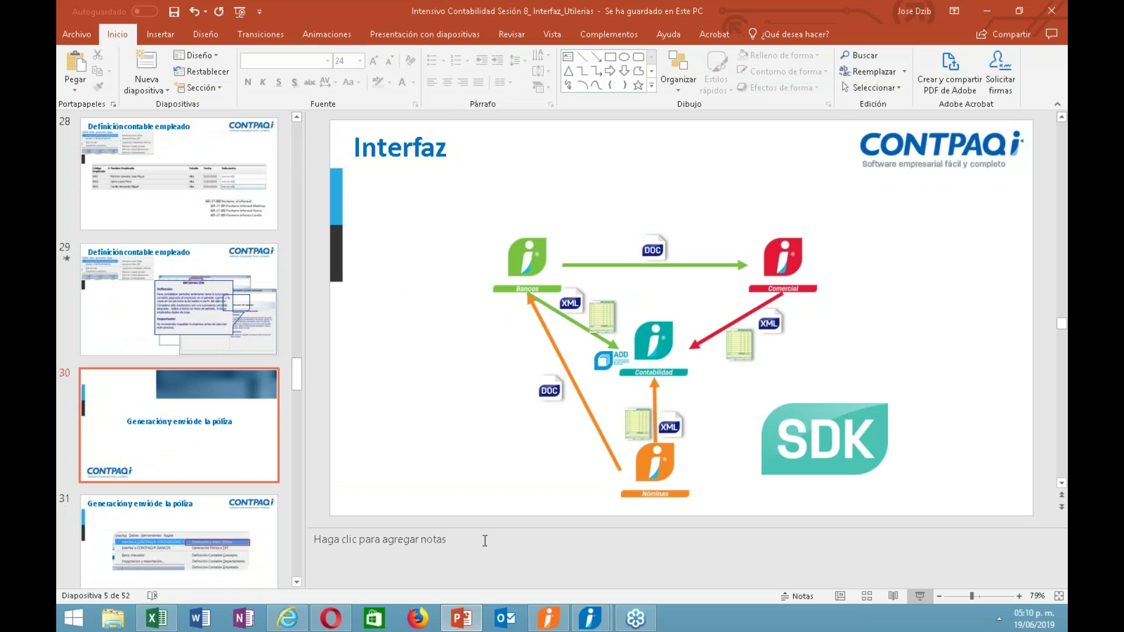
left_click_drag(298, 380, 284, 414)
left_click(232, 259)
left_click(920, 596)
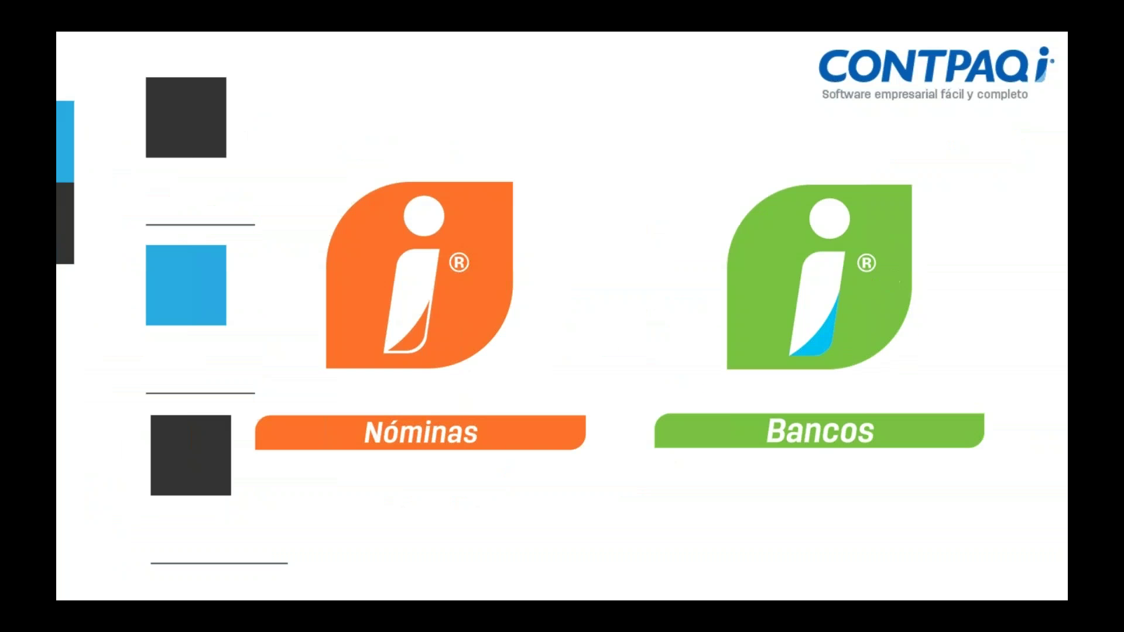
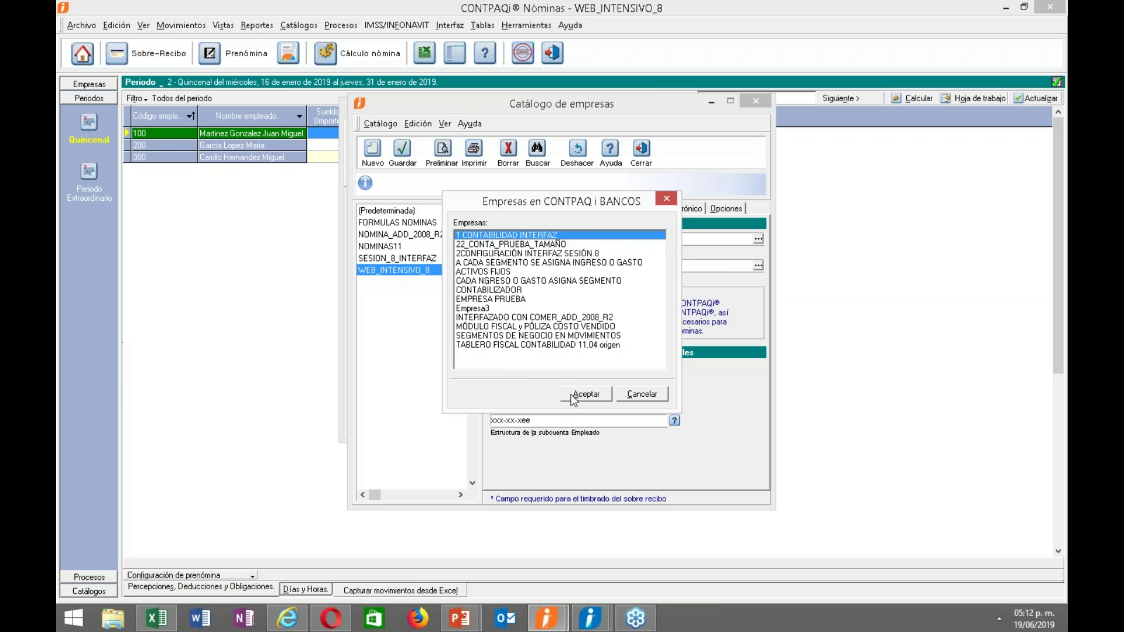
Save the WEB_INTENSIVO_8 interface settings pointing to ctWEB_SESION_8_NOMINAS.
left_click(402, 152)
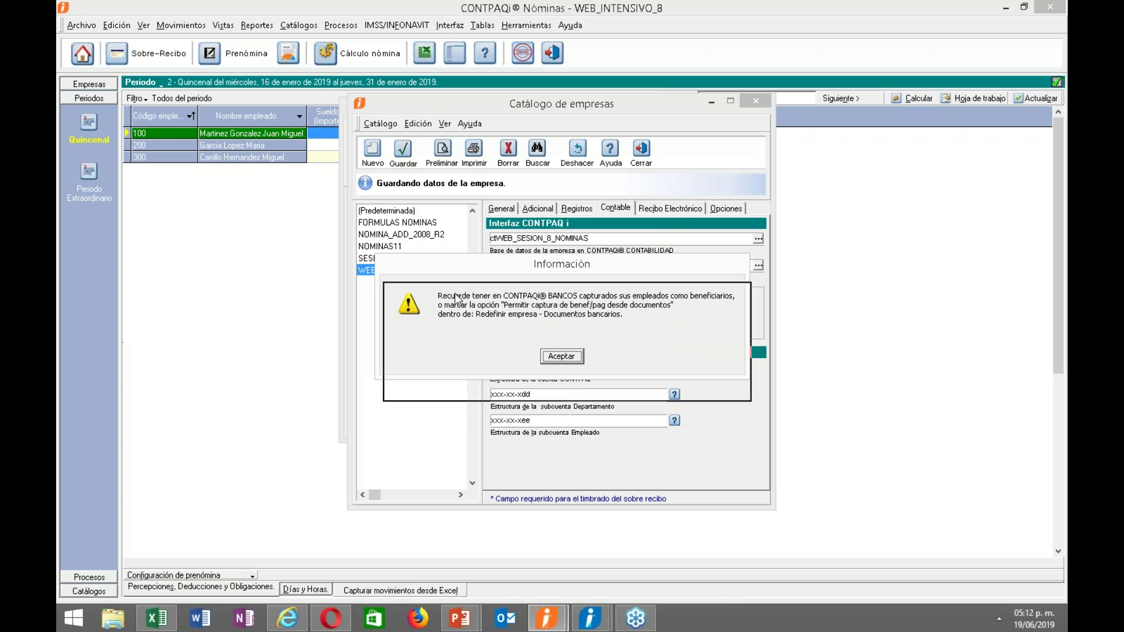
Dismiss the beneficiaries reminder and launch CONTPAQi Bancos via a 'banc' Start search.
mouse_move(467, 300)
left_mouse_down()
mouse_move(480, 292)
mouse_move(477, 302)
left_mouse_up()
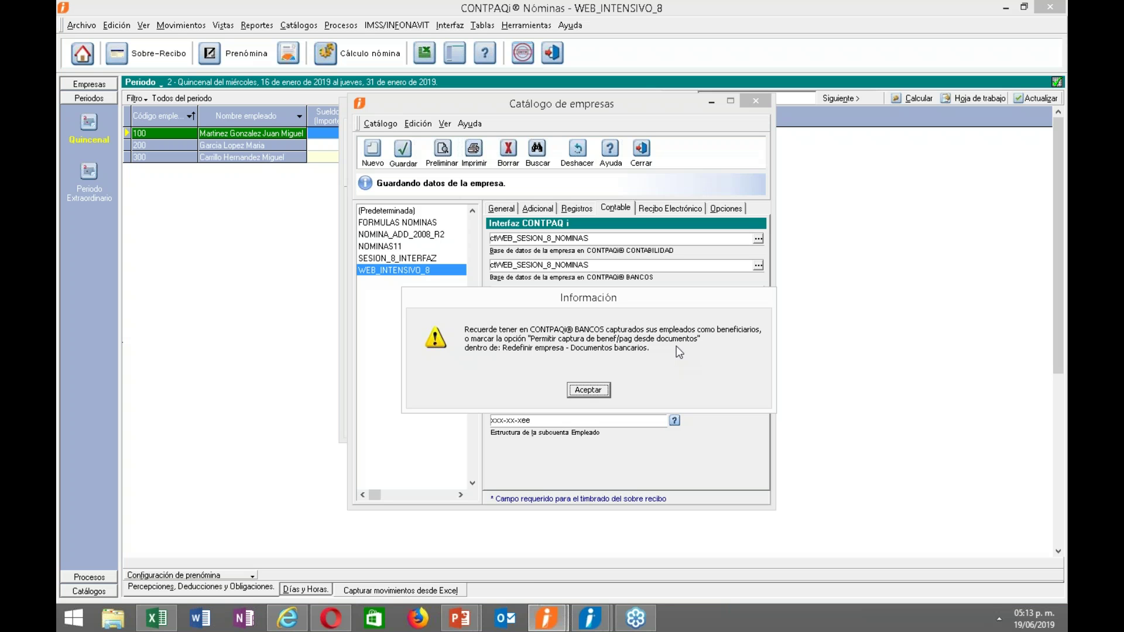
left_click(587, 395)
left_click(73, 618)
left_click(1022, 59)
type("banc")
left_click(934, 141)
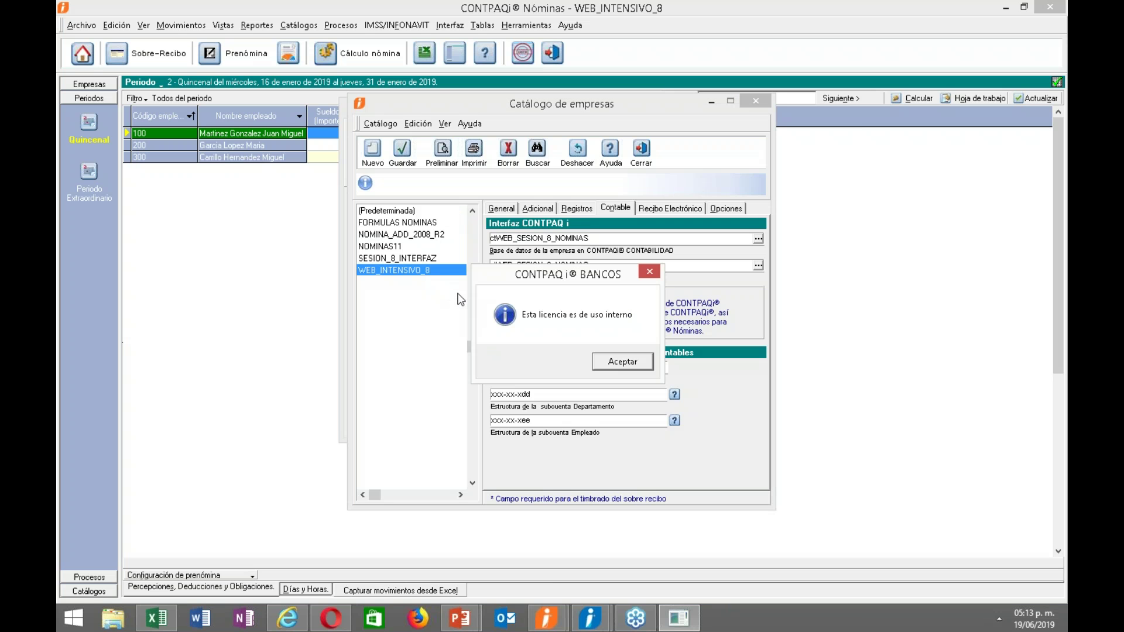
Accept the licence notice, log in to Bancos and open company 1 CONTABILIDAD INTERFAZ.
left_click(612, 366)
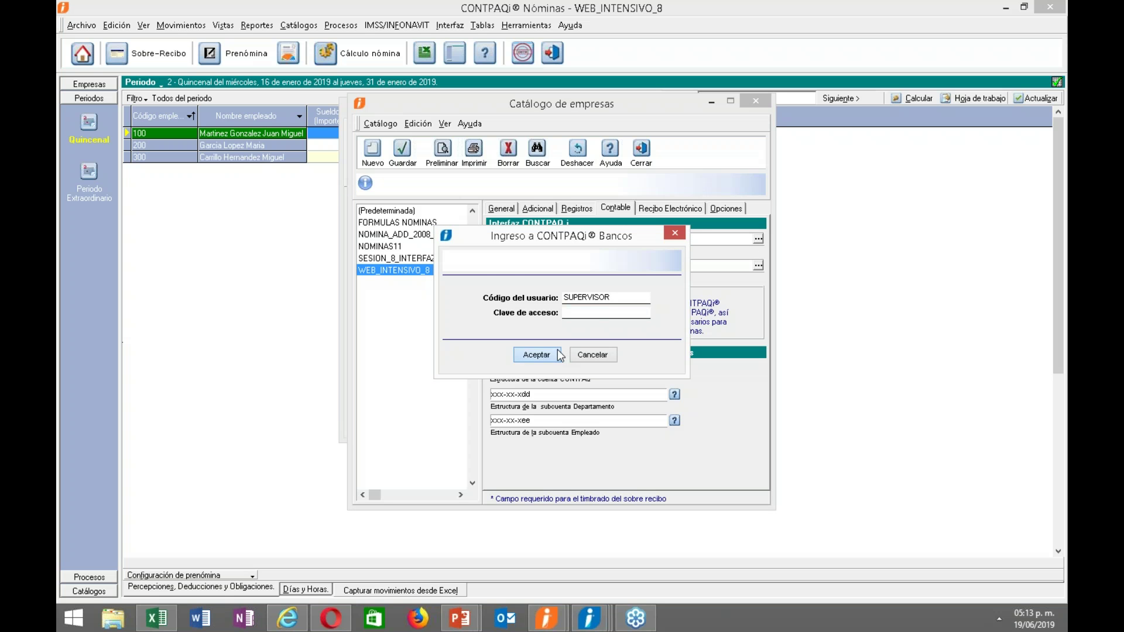
left_click(559, 356)
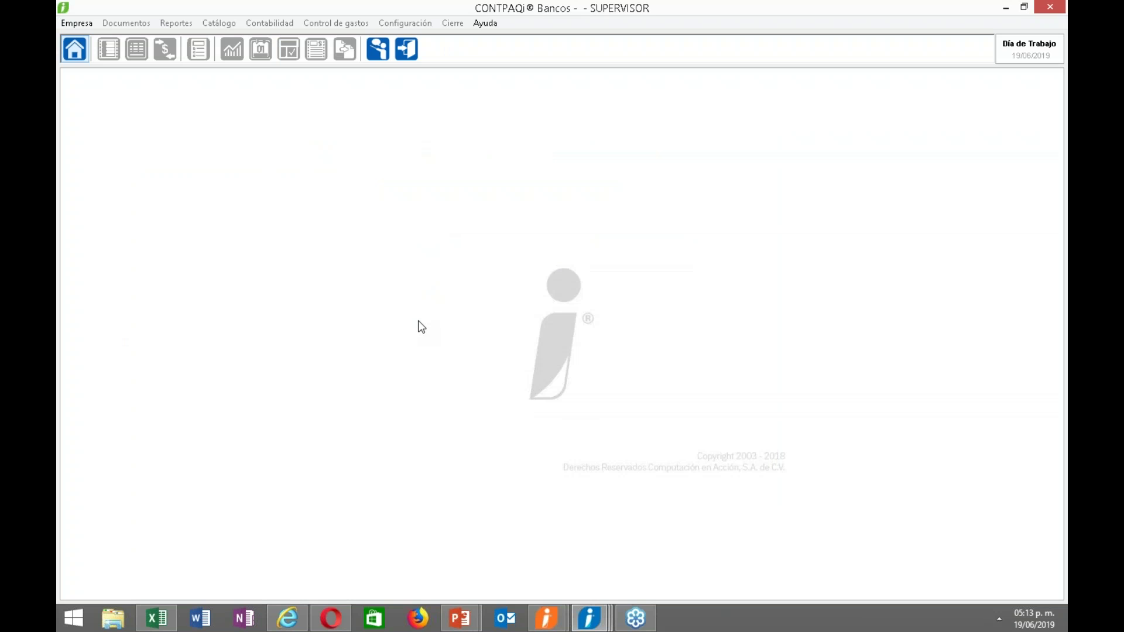
left_click(76, 62)
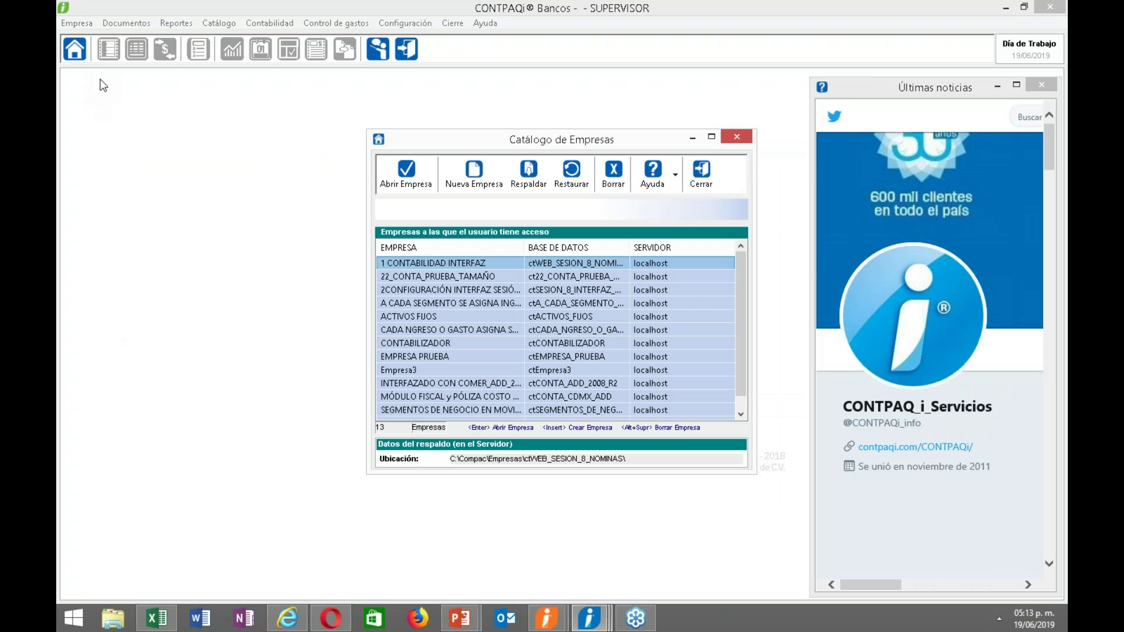
double_click(457, 268)
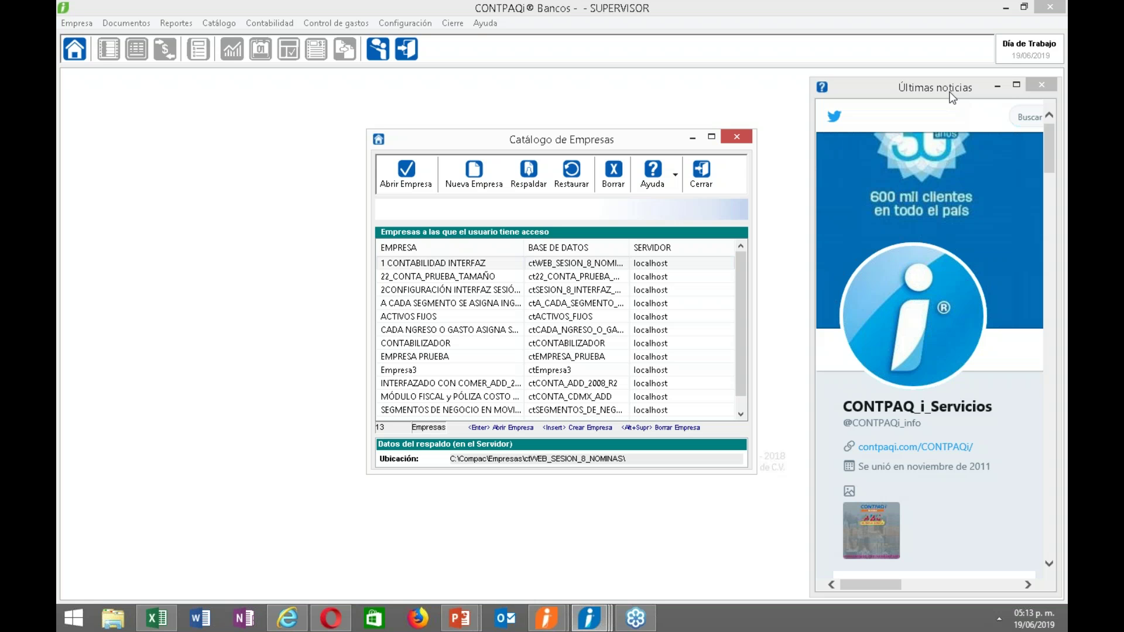
key("Return")
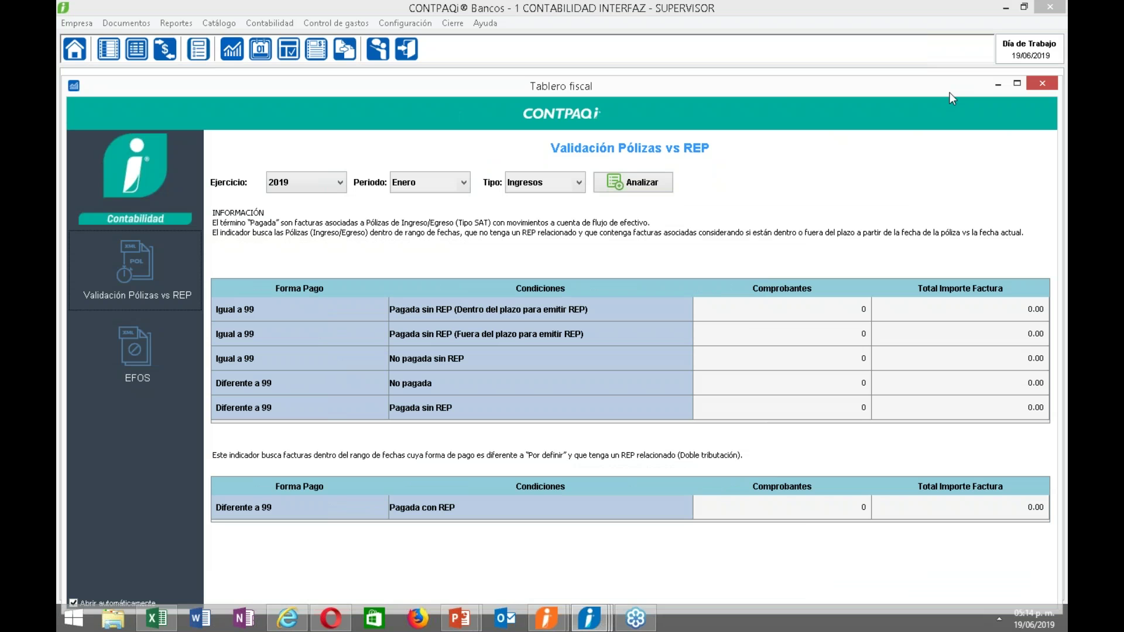
Close the Tablero fiscal and open Configuración > Redefinir empresa, accepting the open-elsewhere notice.
left_click_drag(920, 93, 779, 94)
left_click(907, 96)
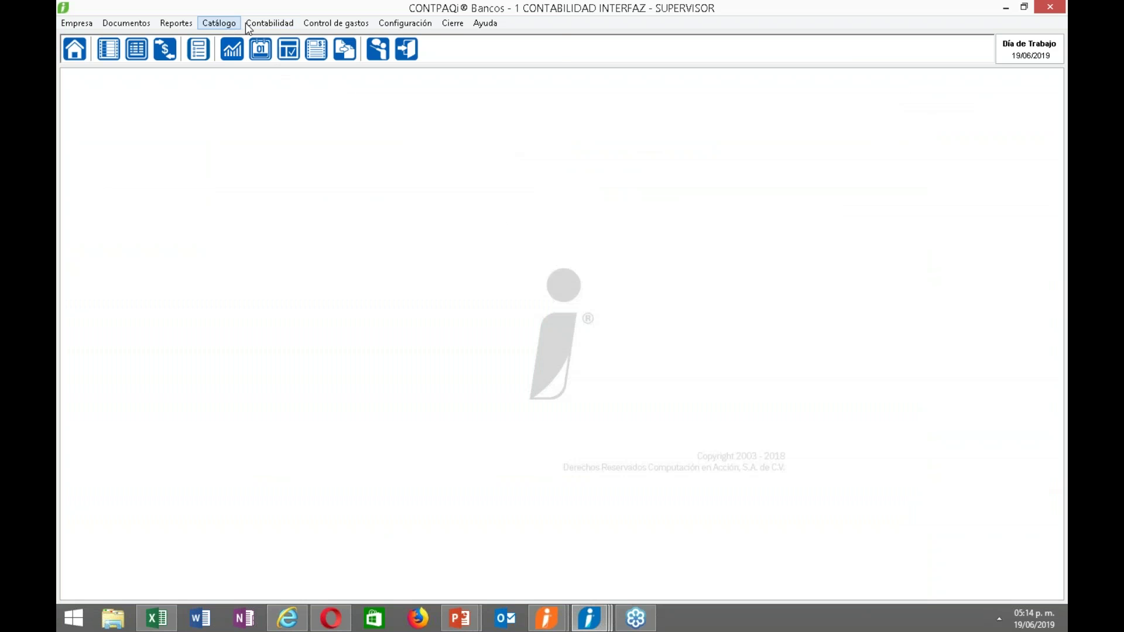
left_click(411, 26)
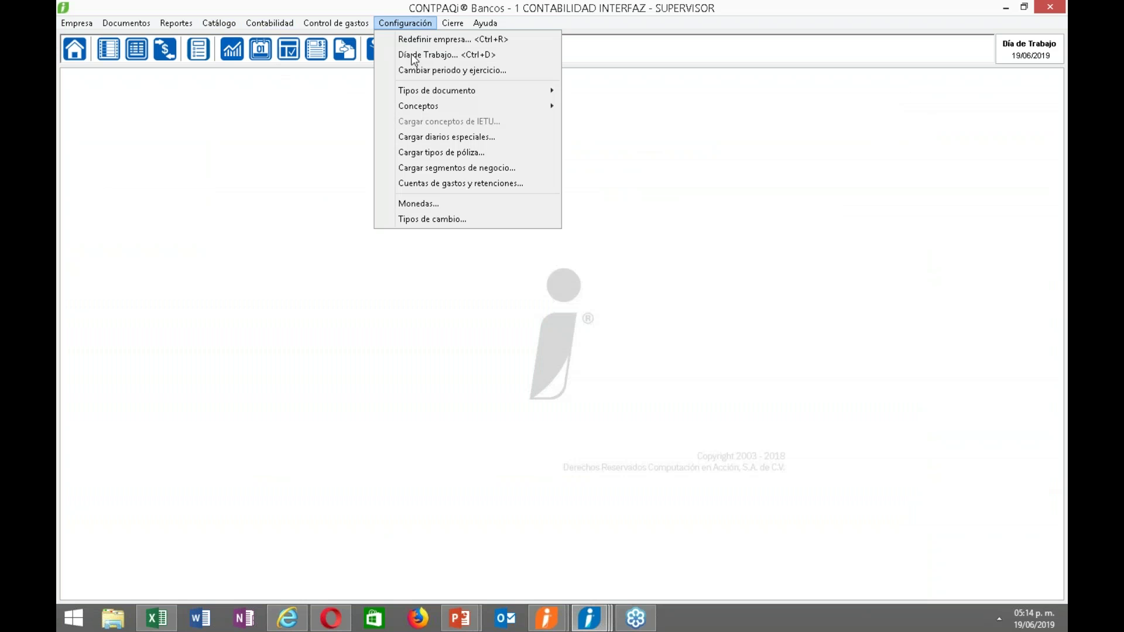
left_click(420, 39)
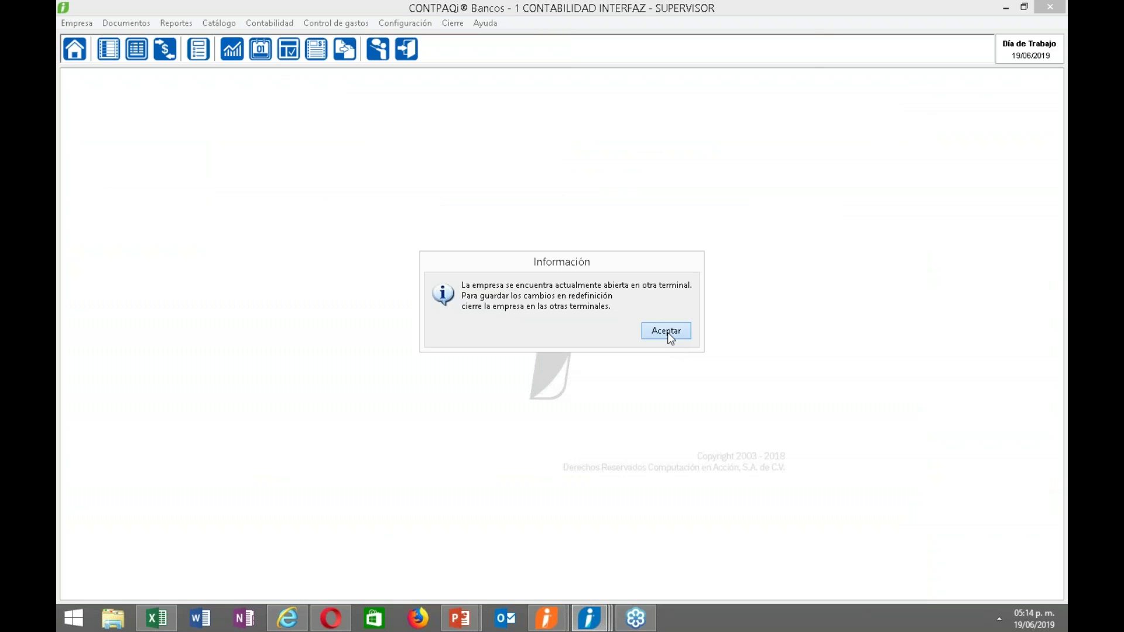
left_click(670, 334)
Close Contabilidad and tick both beneficiary/payer capture options under 6. Documentos bancarios.
mouse_move(590, 622)
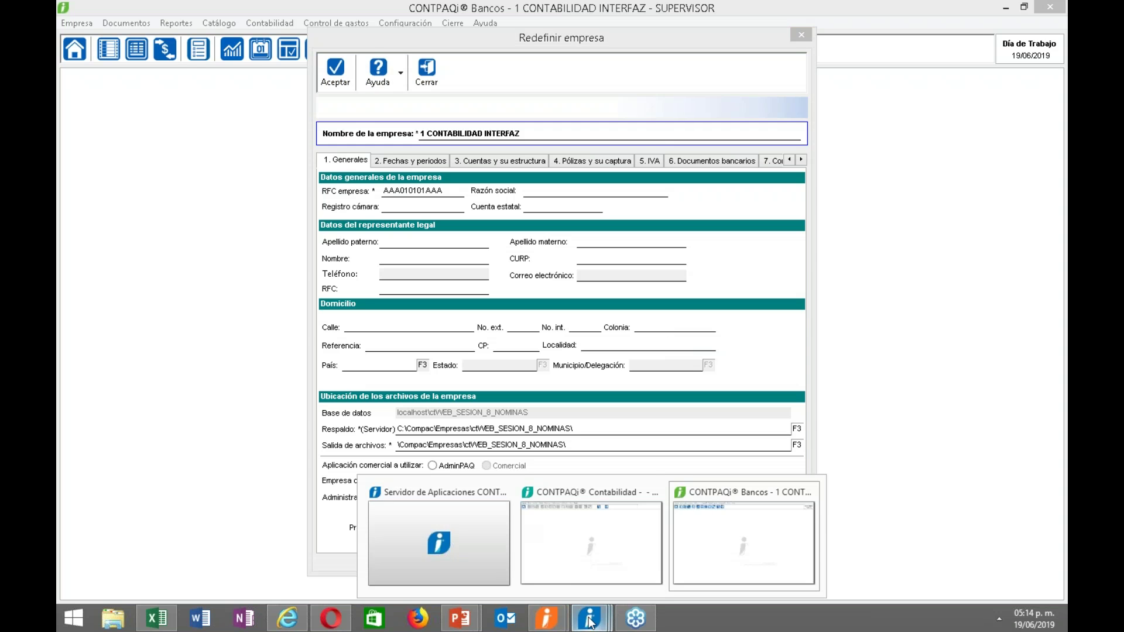
left_click(576, 550)
left_click(672, 55)
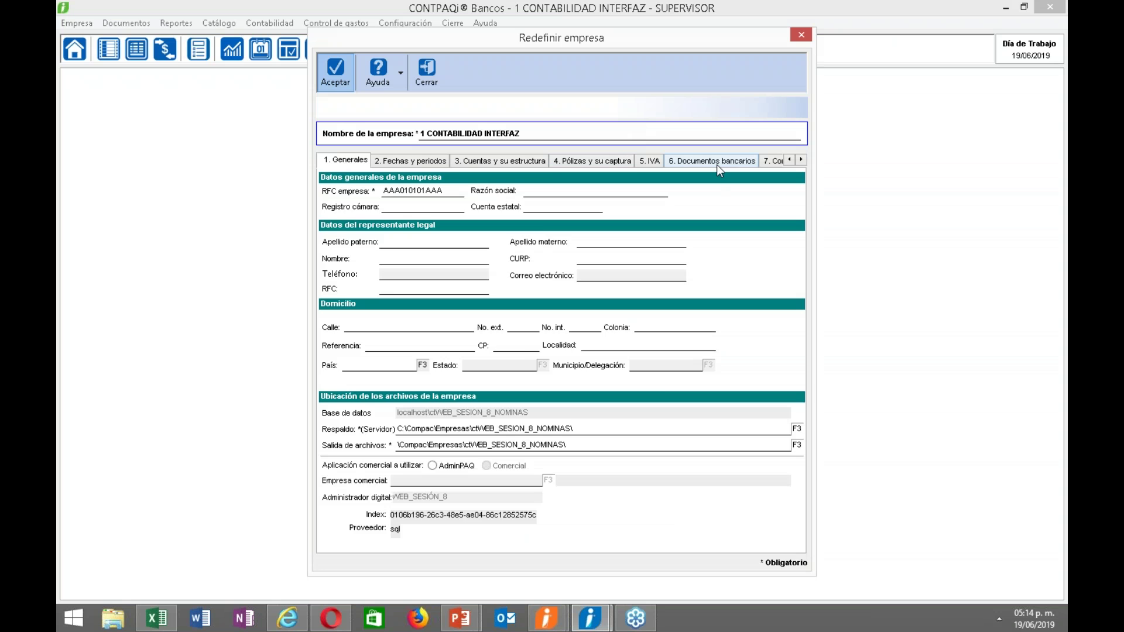
left_click(718, 165)
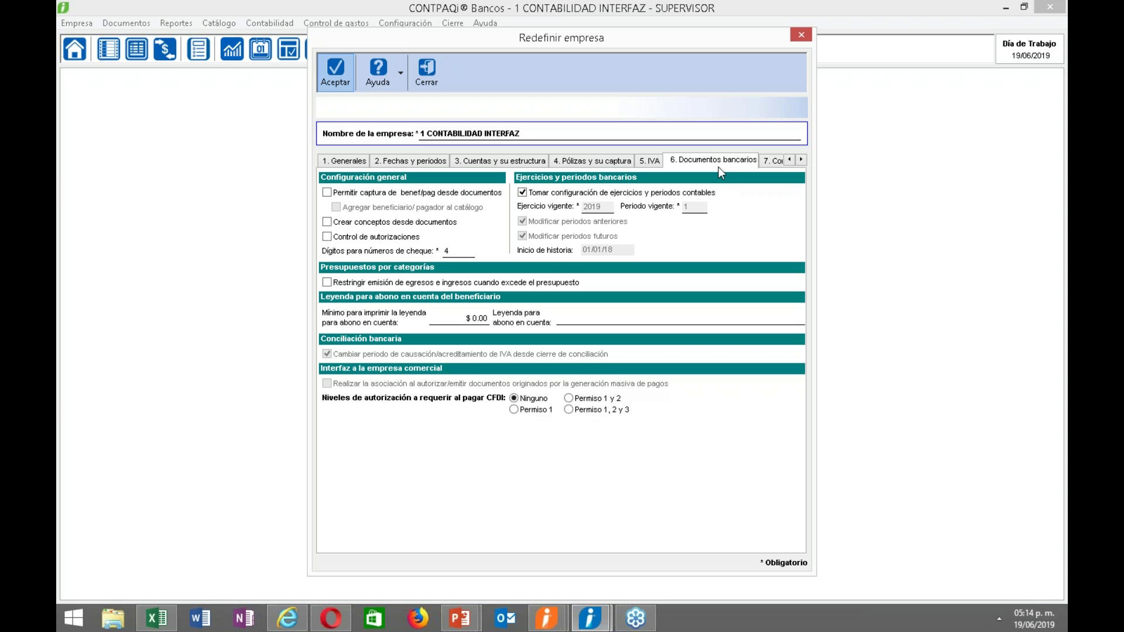
left_click(375, 193)
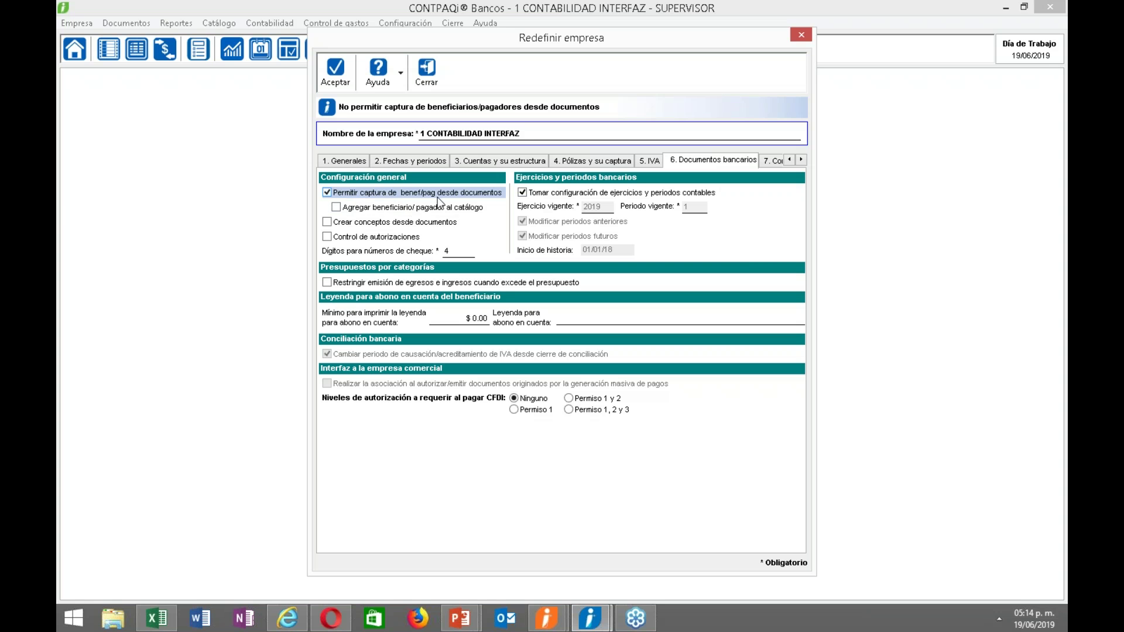
left_click(336, 208)
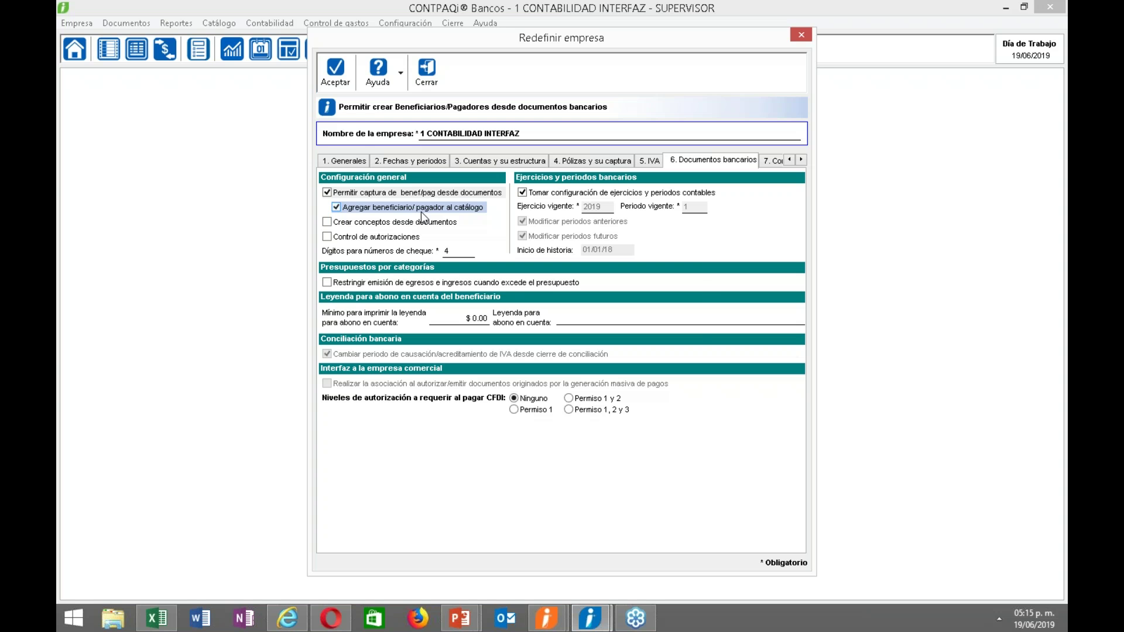
Try saving the redefinition without razón social, then dismiss the connected-user error.
left_click(336, 82)
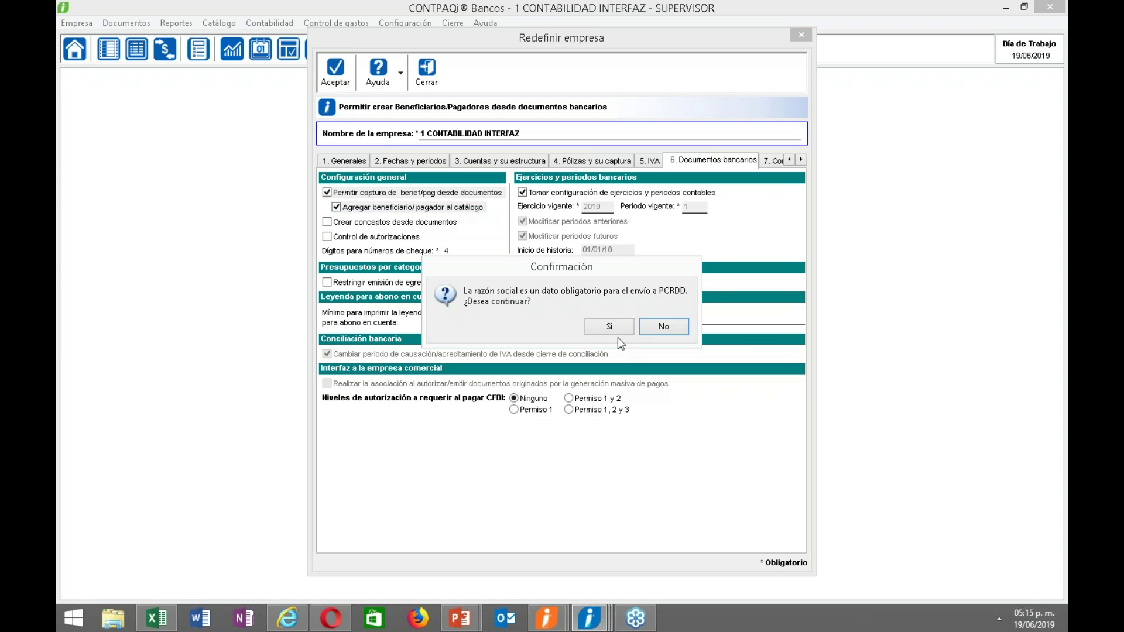
left_click(613, 329)
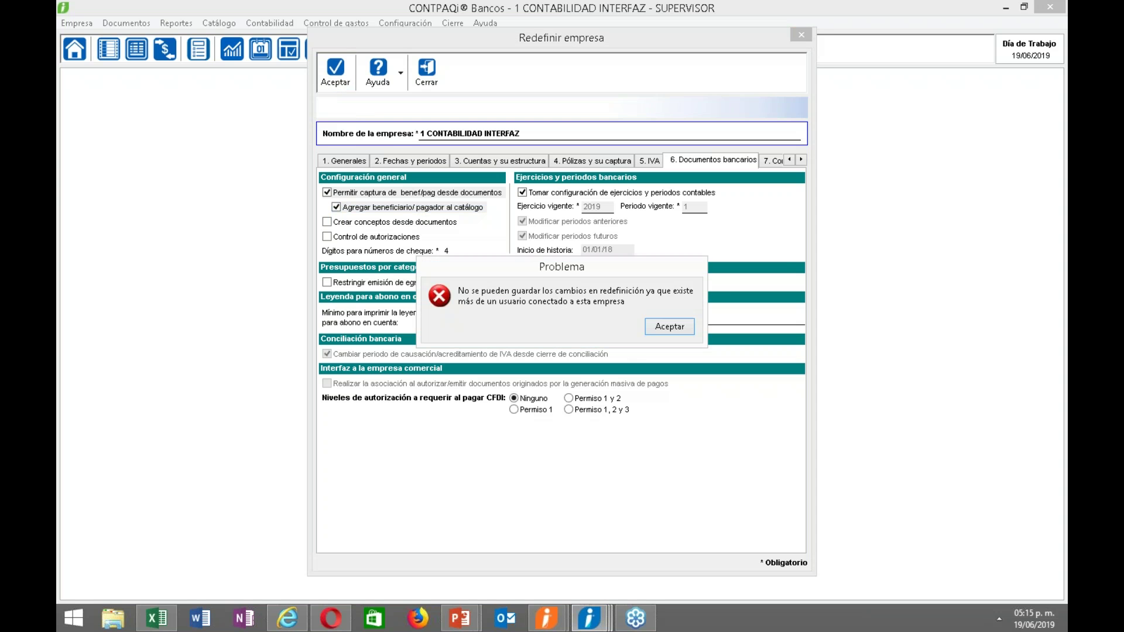
left_click(658, 329)
Close the Nóminas Catálogo de empresas and Selección de empresas windows.
mouse_move(595, 625)
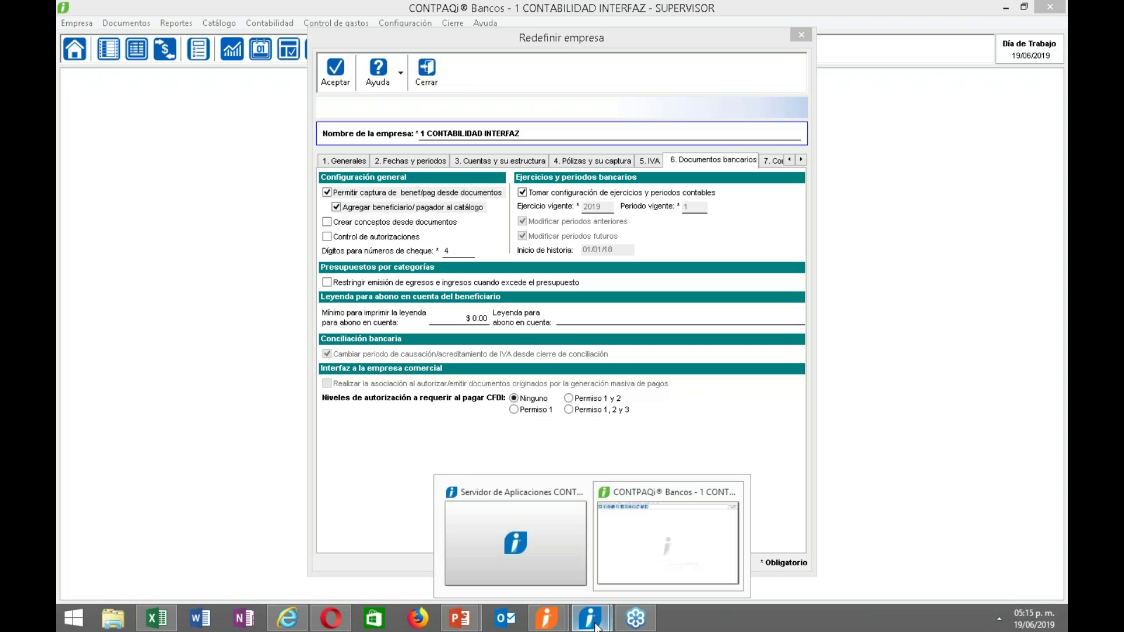
left_click(547, 582)
mouse_move(546, 619)
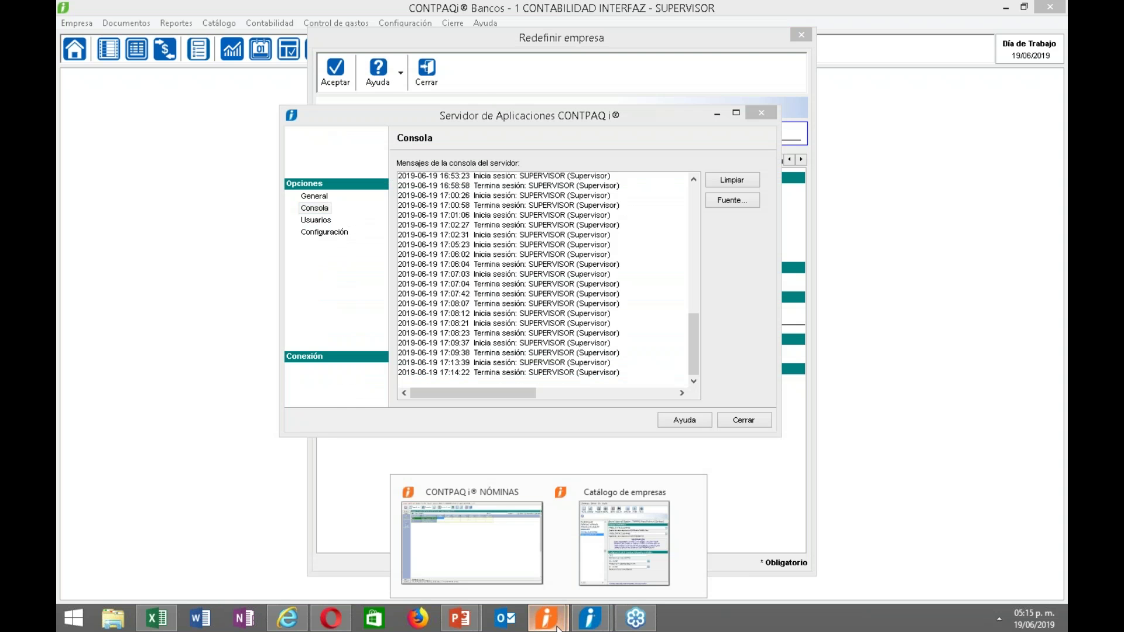
left_click(613, 564)
left_click(641, 153)
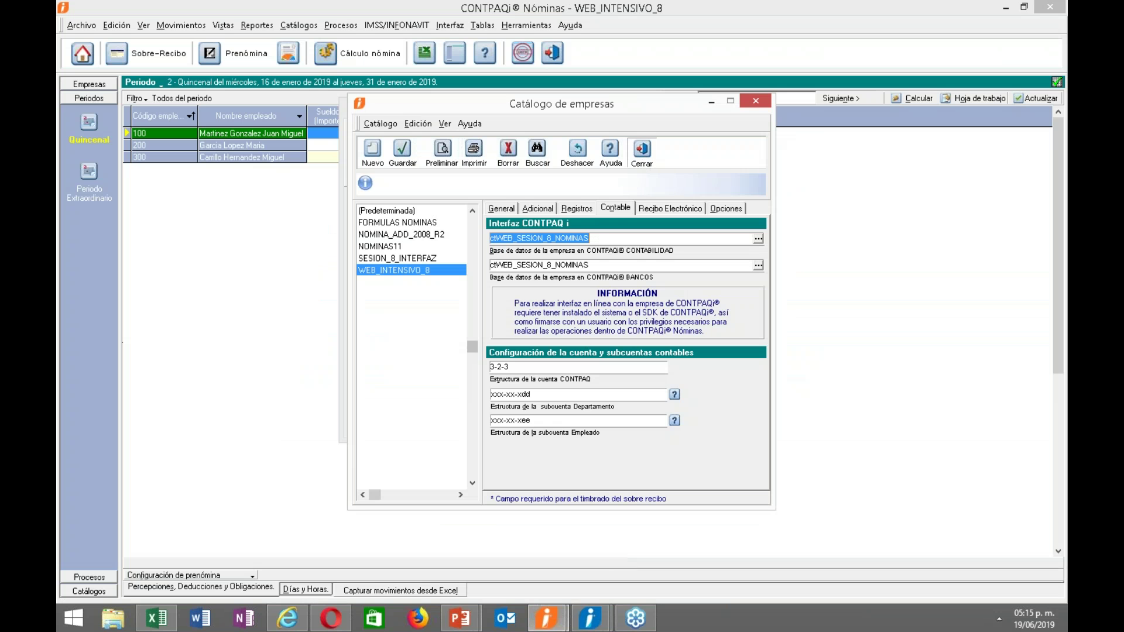
left_click(592, 146)
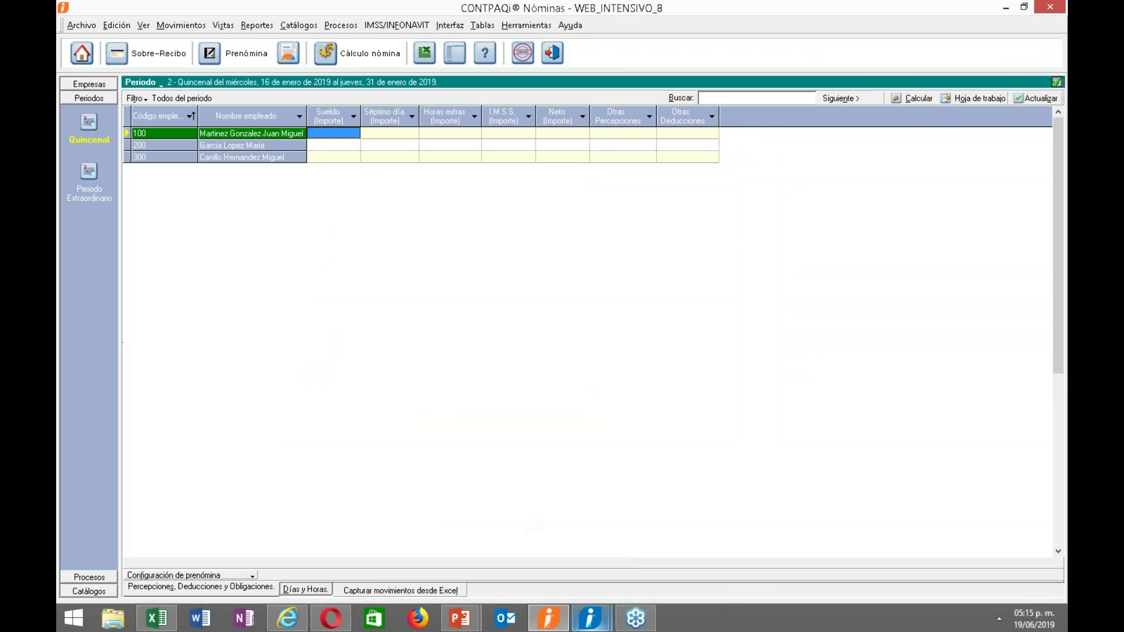
Save the Bancos company redefinition, confirming Sí to proceed without the razón social.
mouse_move(590, 617)
left_click(669, 539)
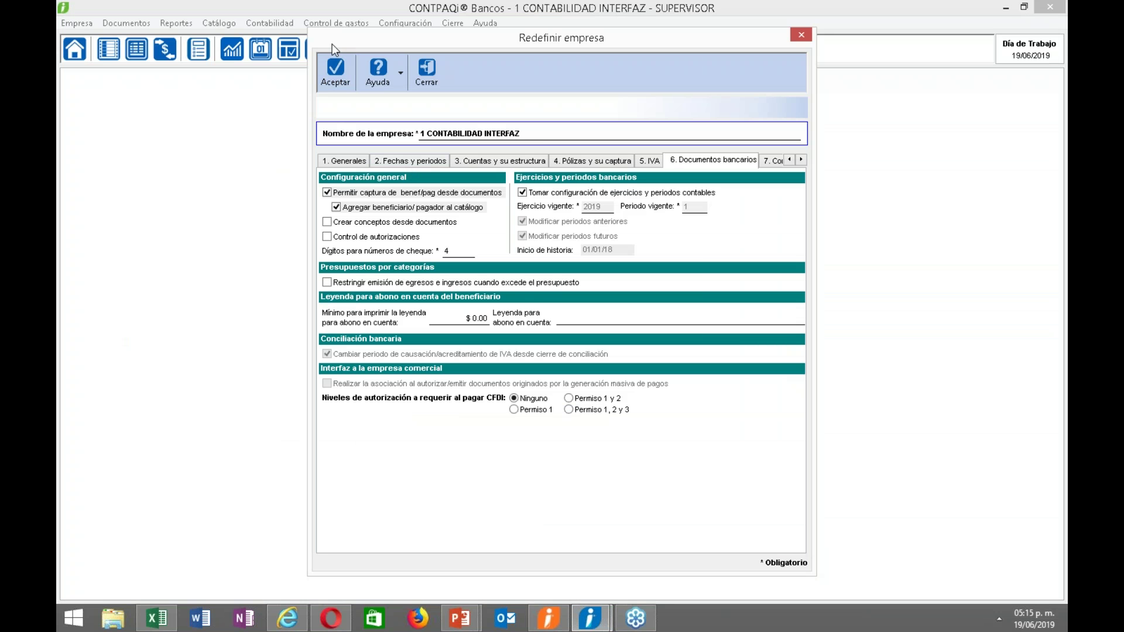
left_click(337, 79)
left_click(605, 328)
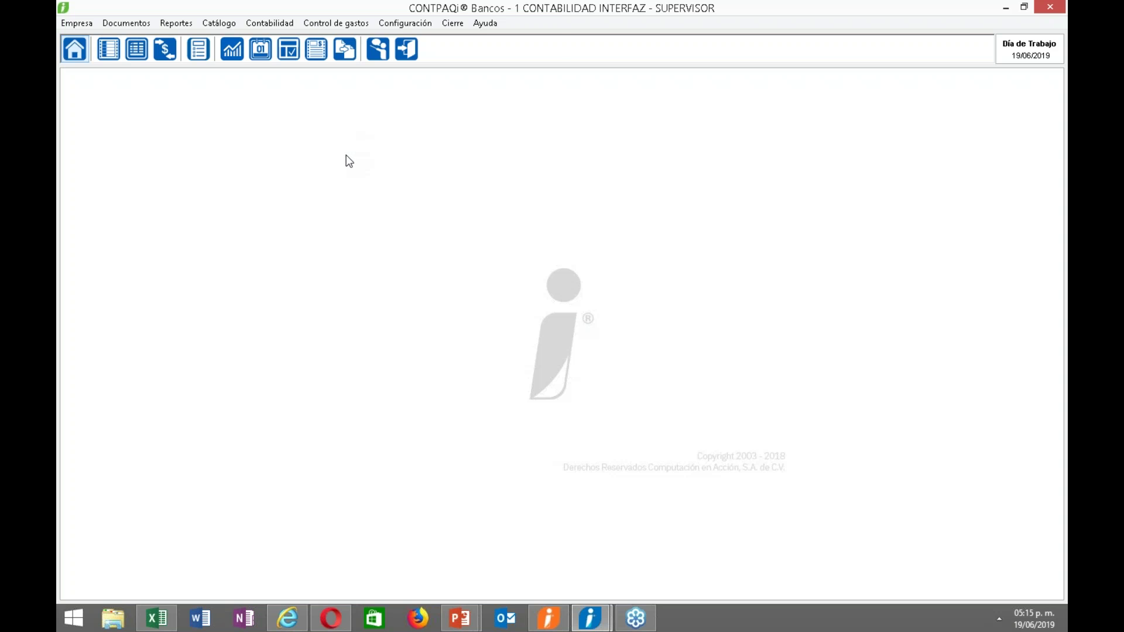
left_click(393, 22)
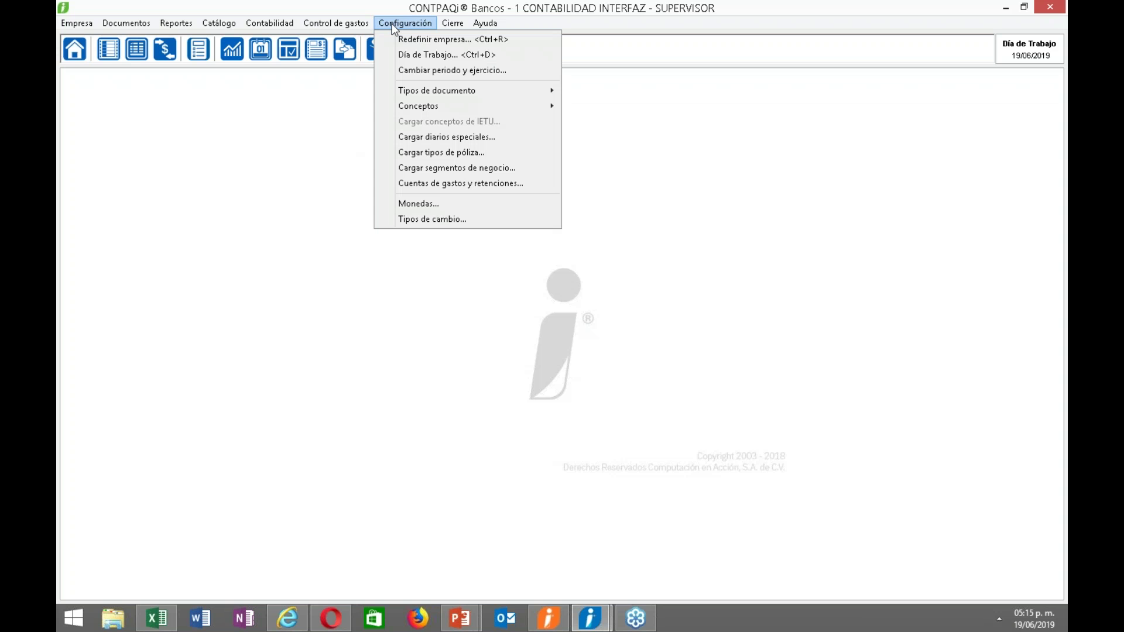
mouse_move(276, 30)
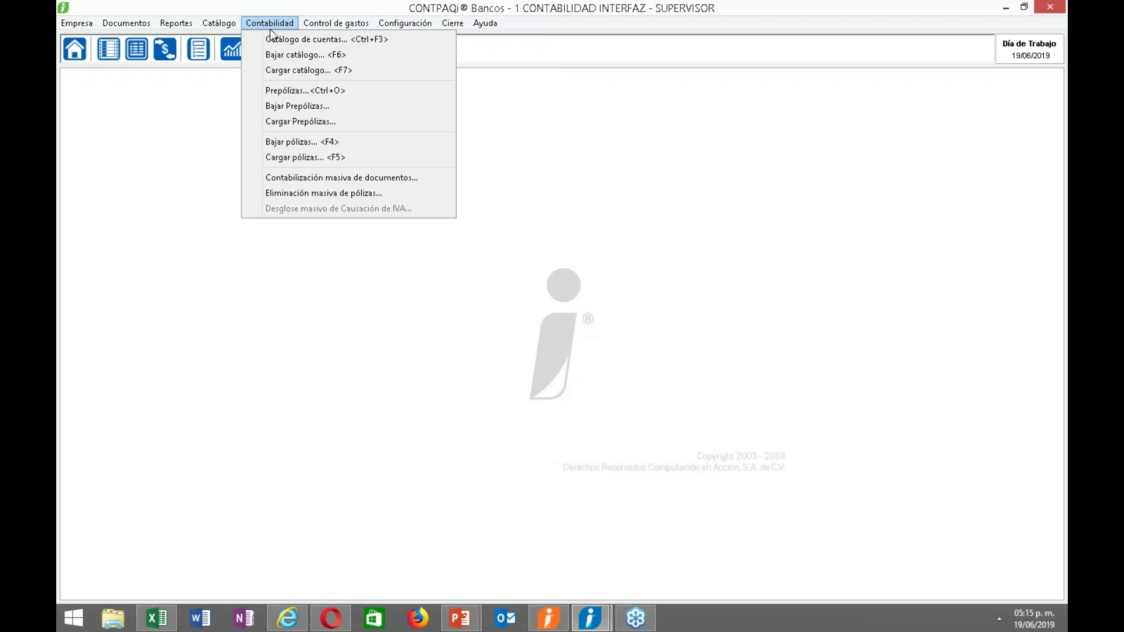
left_click(224, 40)
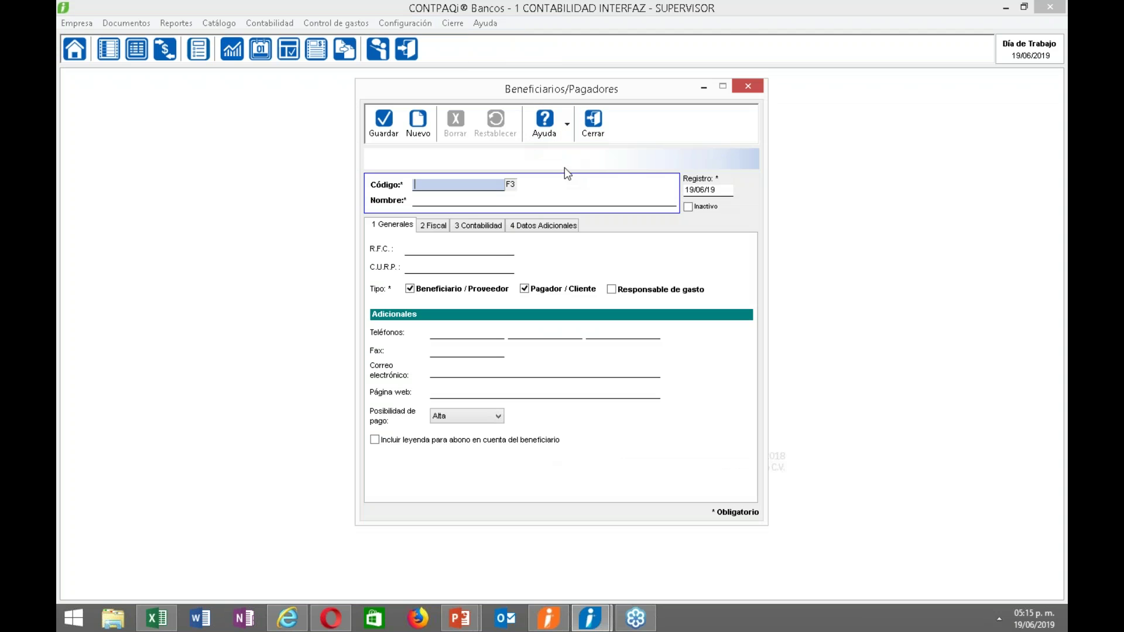
left_click(511, 185)
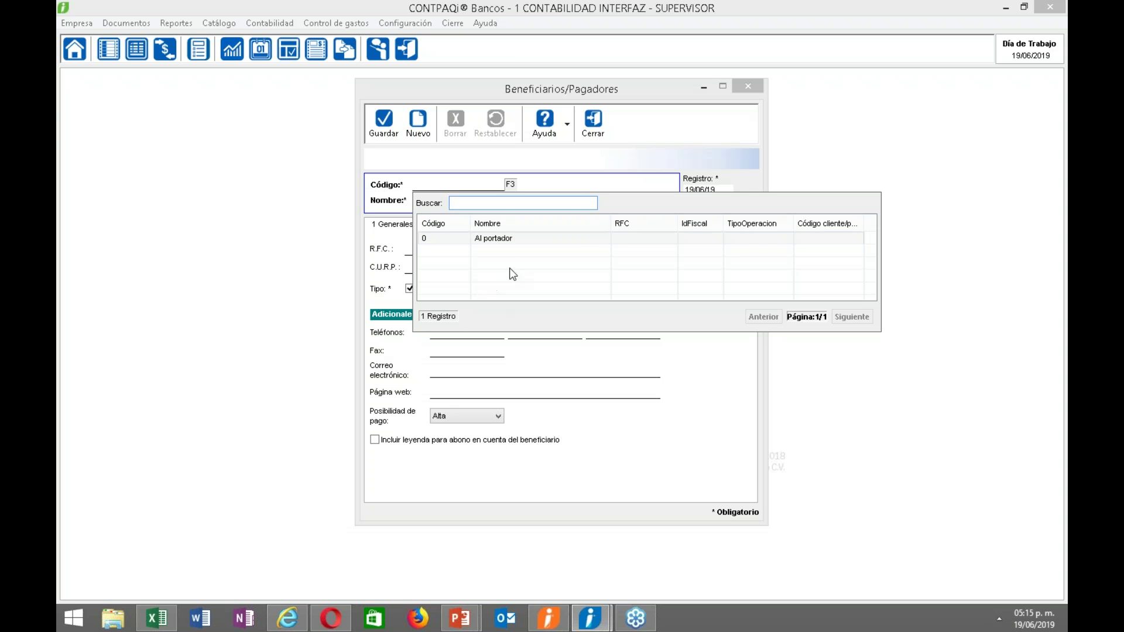
key("Escape")
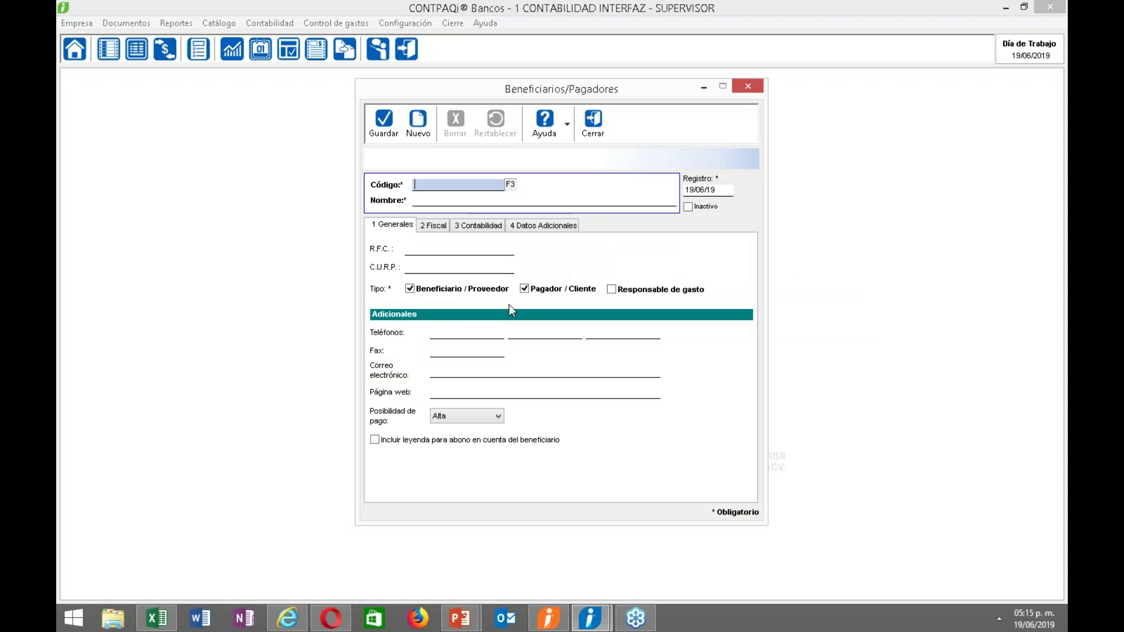
key("Escape")
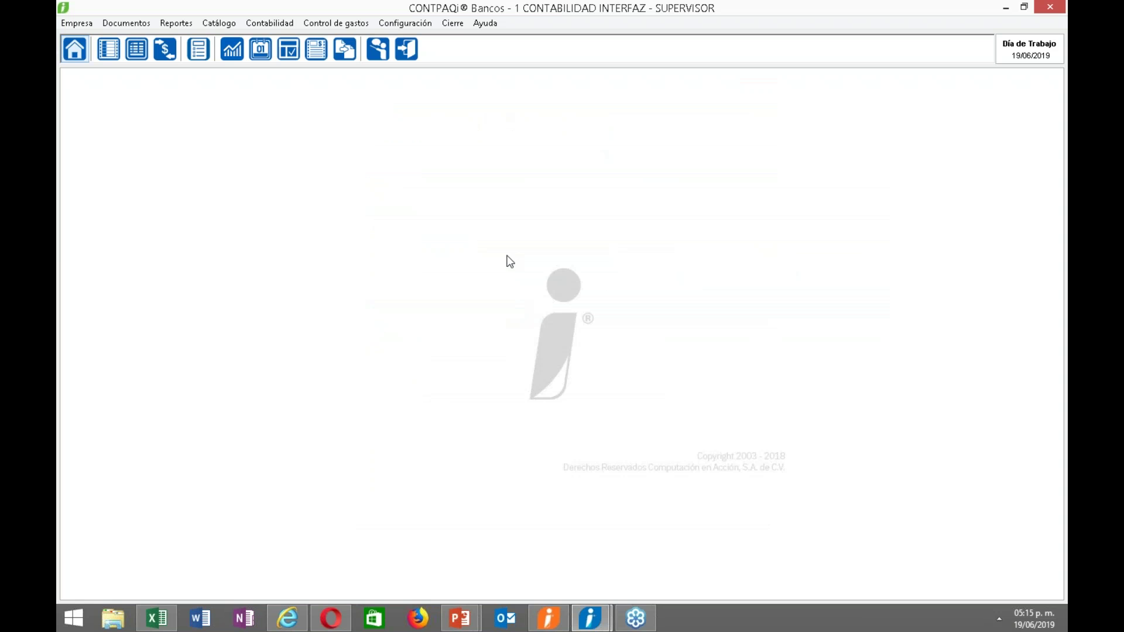
left_click(460, 618)
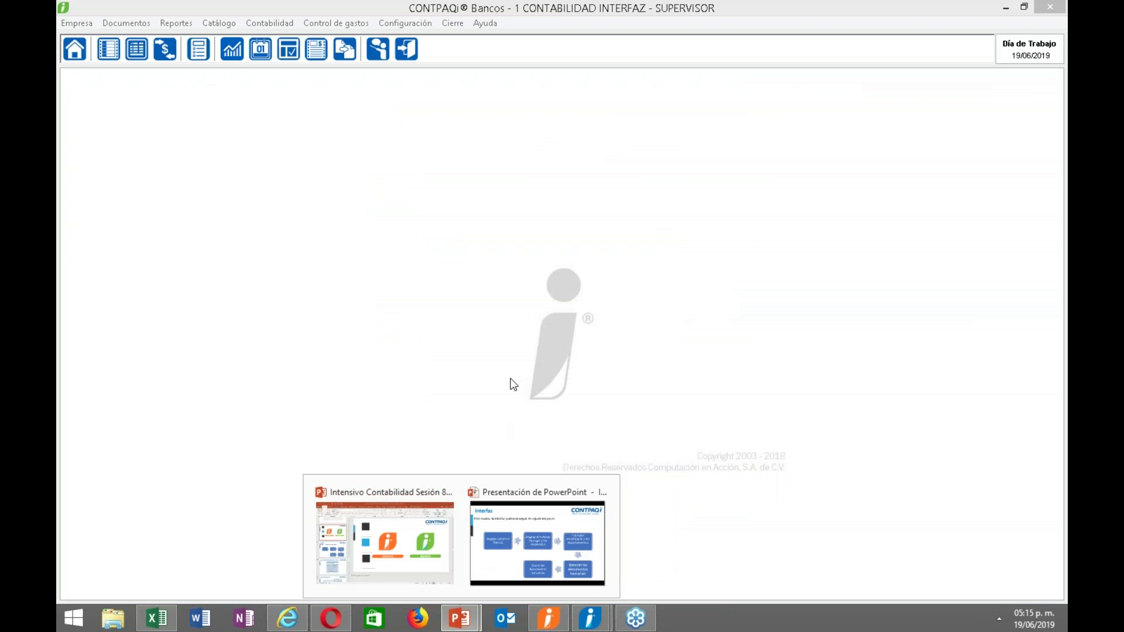
Return to CONTPAQi Nóminas's Quincenal period 2 grid and open the Catálogos menu.
mouse_move(598, 628)
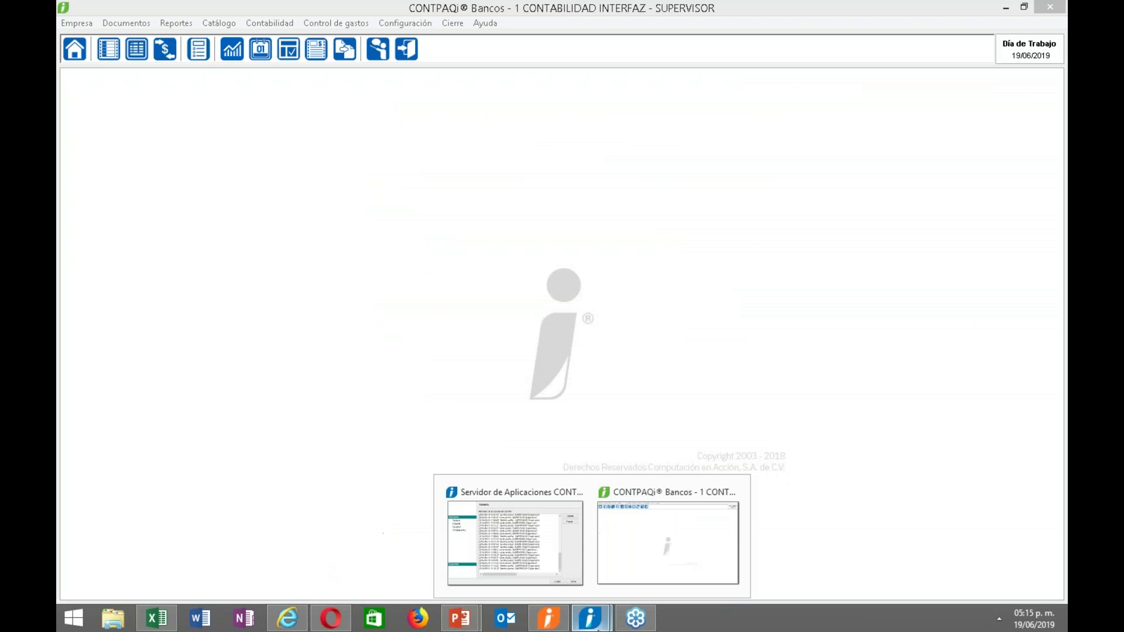
left_click(555, 620)
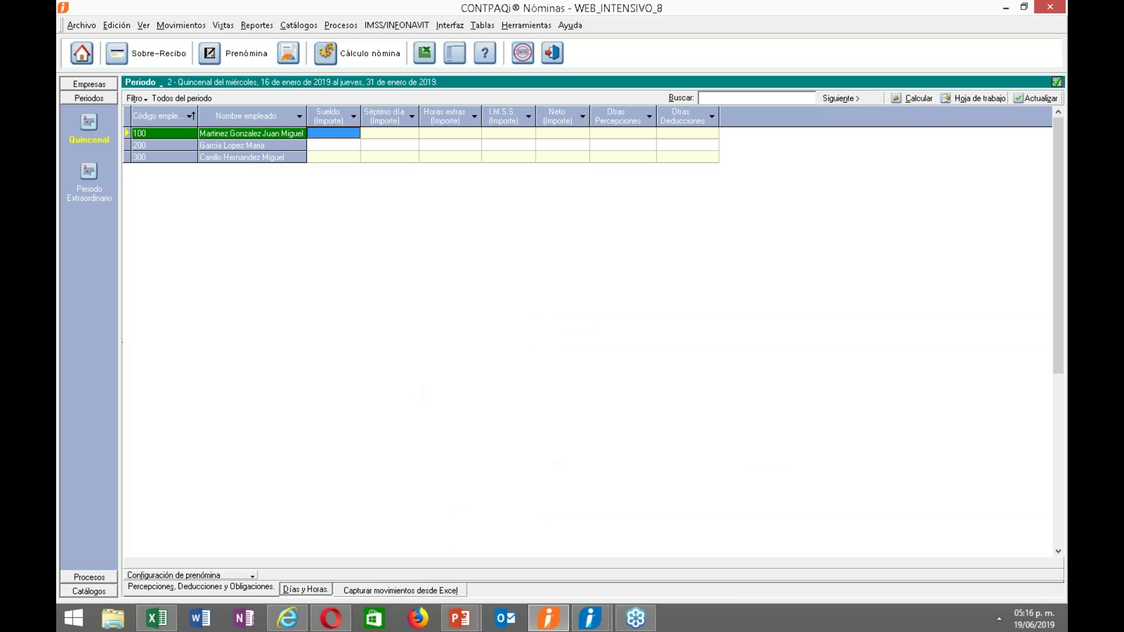
left_click(294, 26)
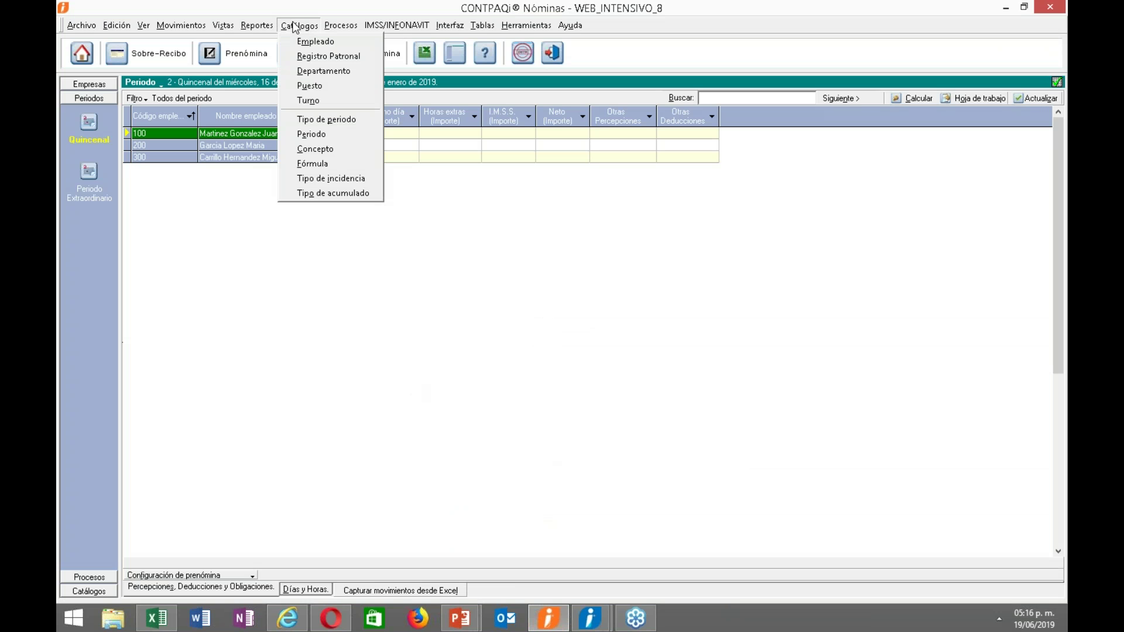
Open Catálogos > Empleado, sort by Código (F3) and view employee 100.
left_click(296, 41)
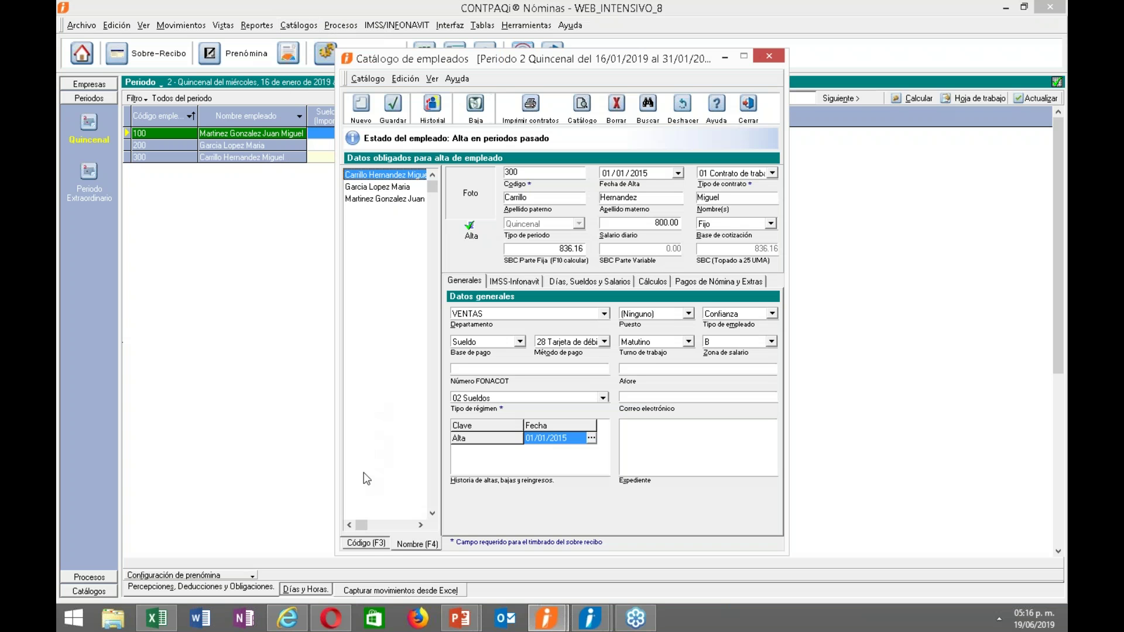
left_click(367, 543)
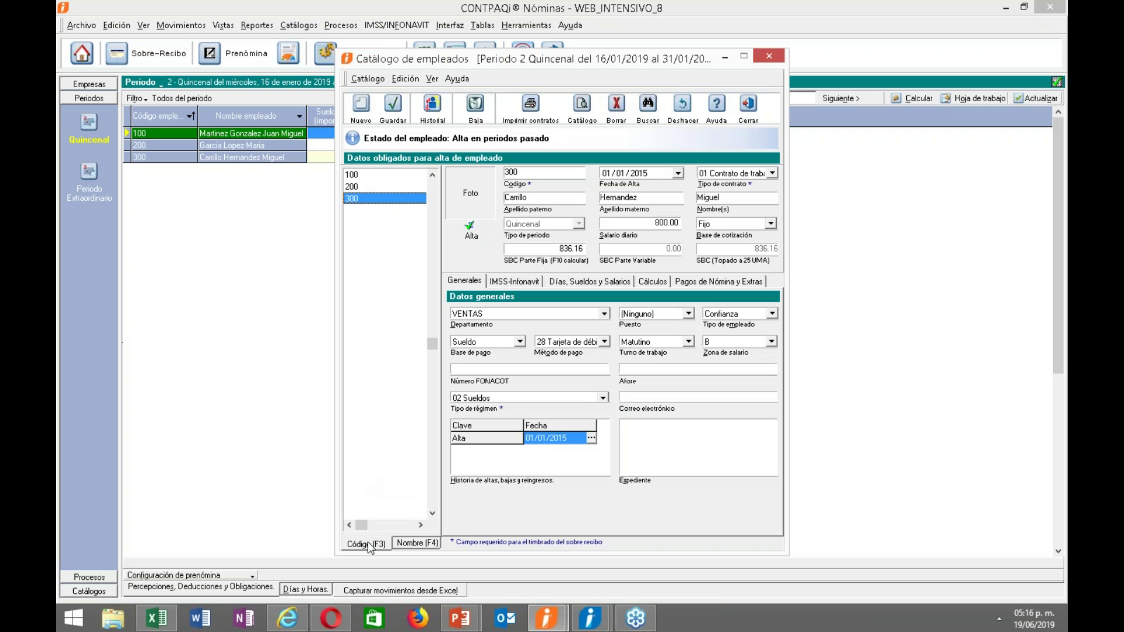
left_click(360, 175)
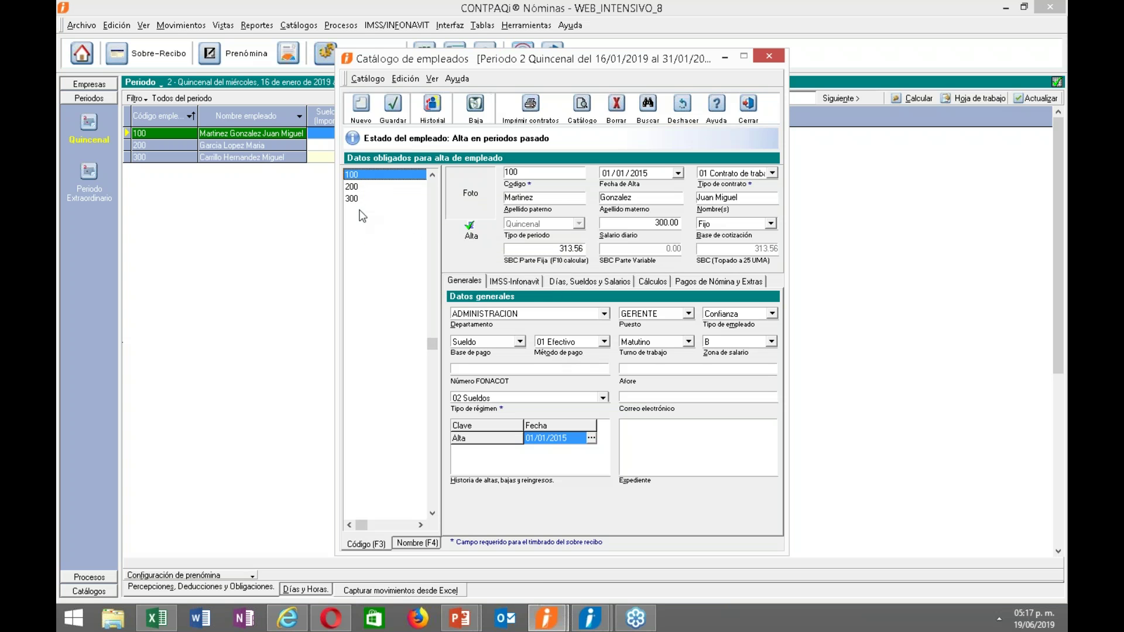
Review employees 200 and 300, save employee 300, and close the employee catalogue.
left_click(354, 186)
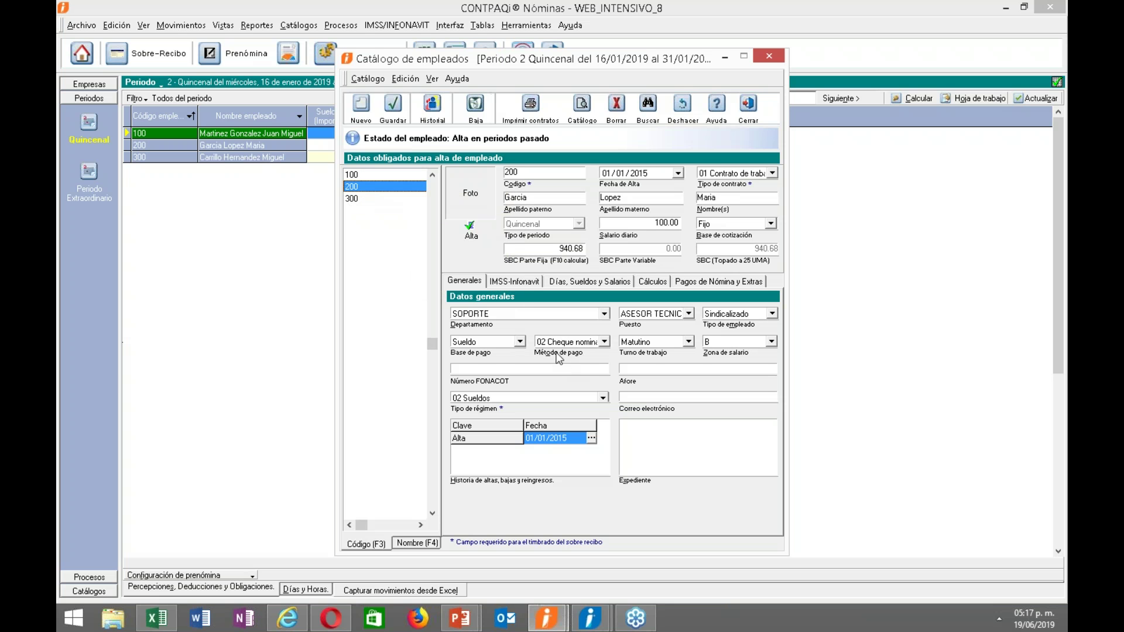
left_click(376, 199)
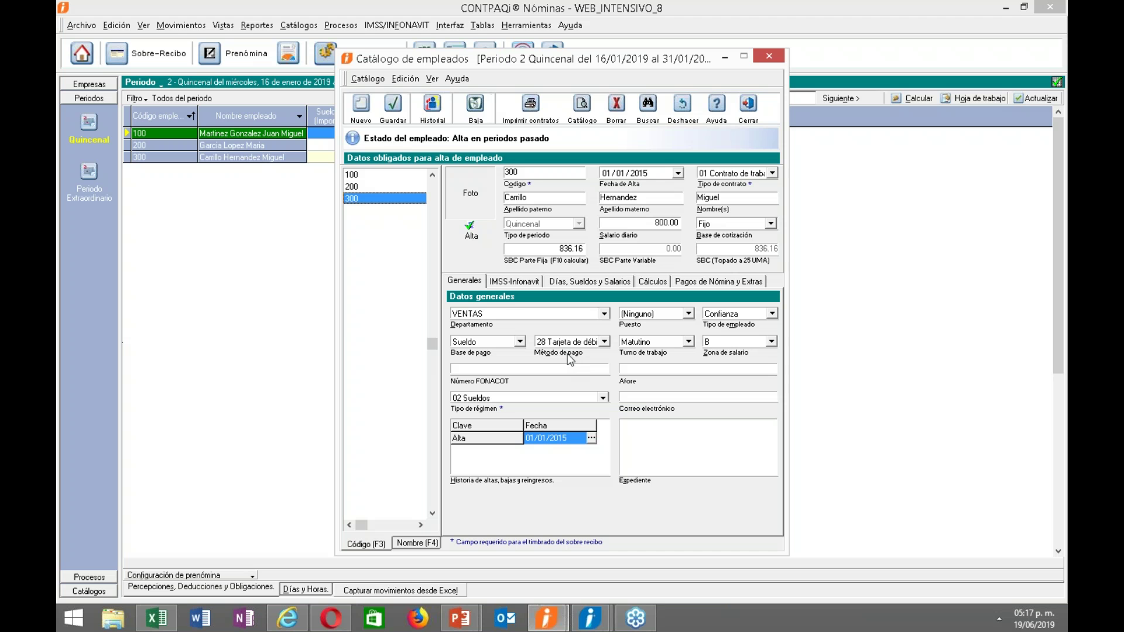
left_click(389, 113)
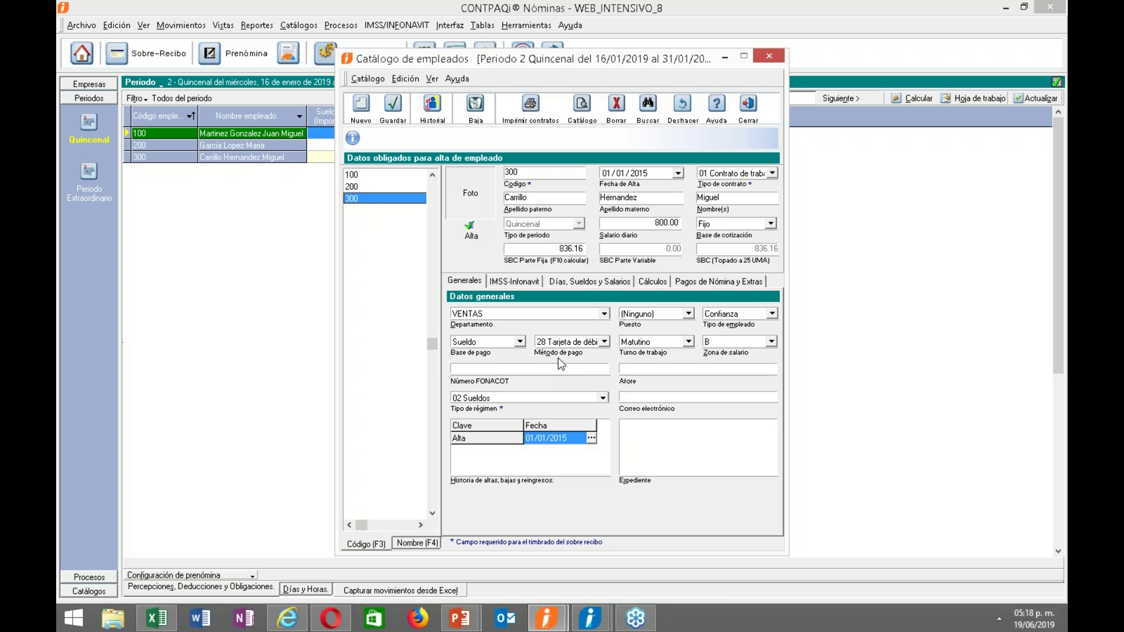
left_click(749, 105)
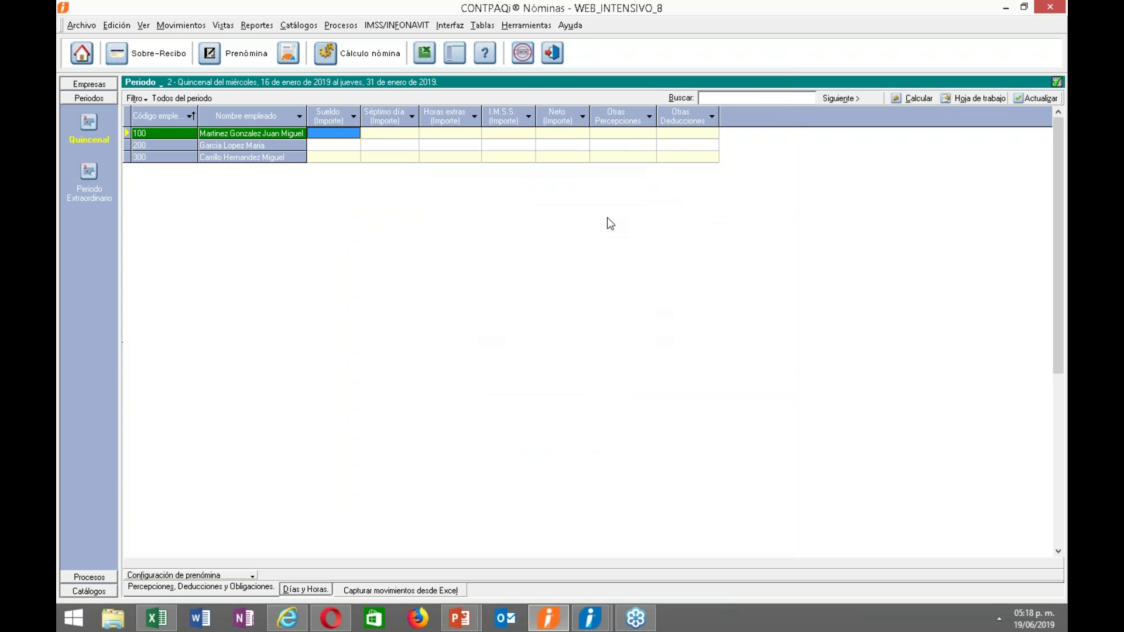
Open the department catalogue and browse ADMINISTRACION, SOPORTE and VENTAS.
left_click(299, 26)
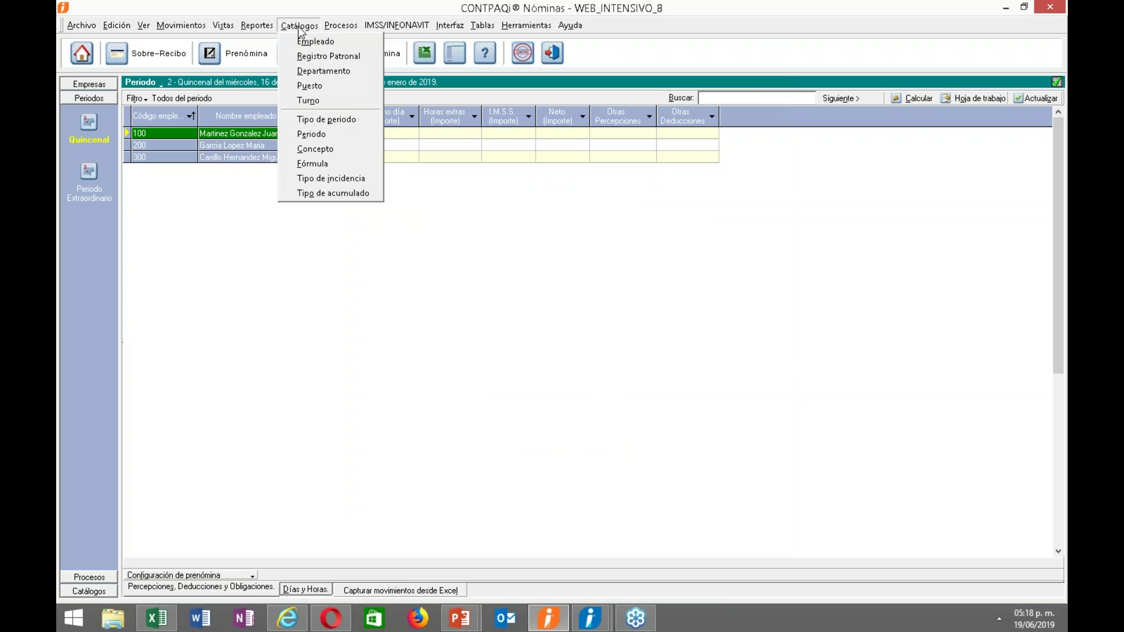
left_click(323, 72)
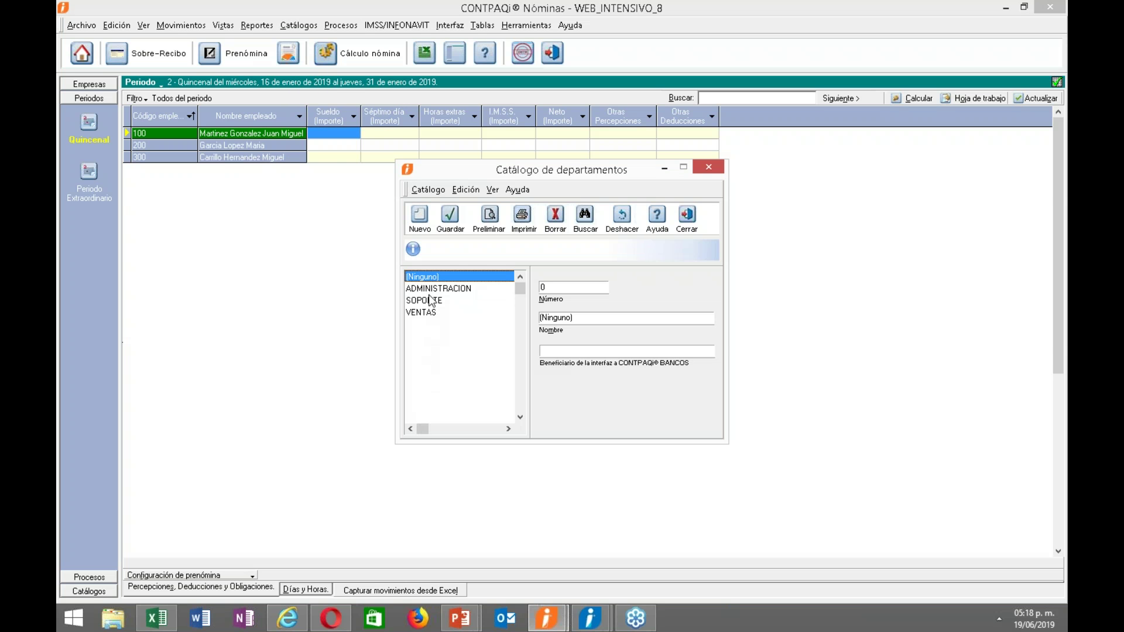
left_click(430, 300)
left_click(431, 290)
left_click(431, 301)
left_click(430, 313)
left_click(468, 290)
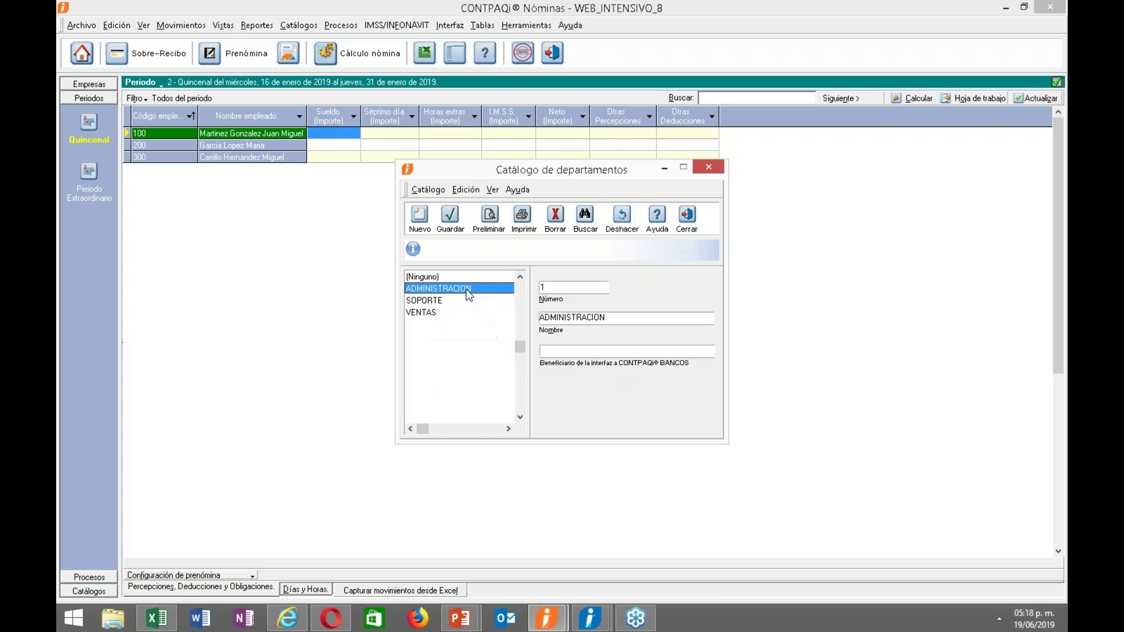
Enter a Bancos beneficiary name for each of ADMINISTRACION, SOPORTE and VENTAS.
left_click(565, 354)
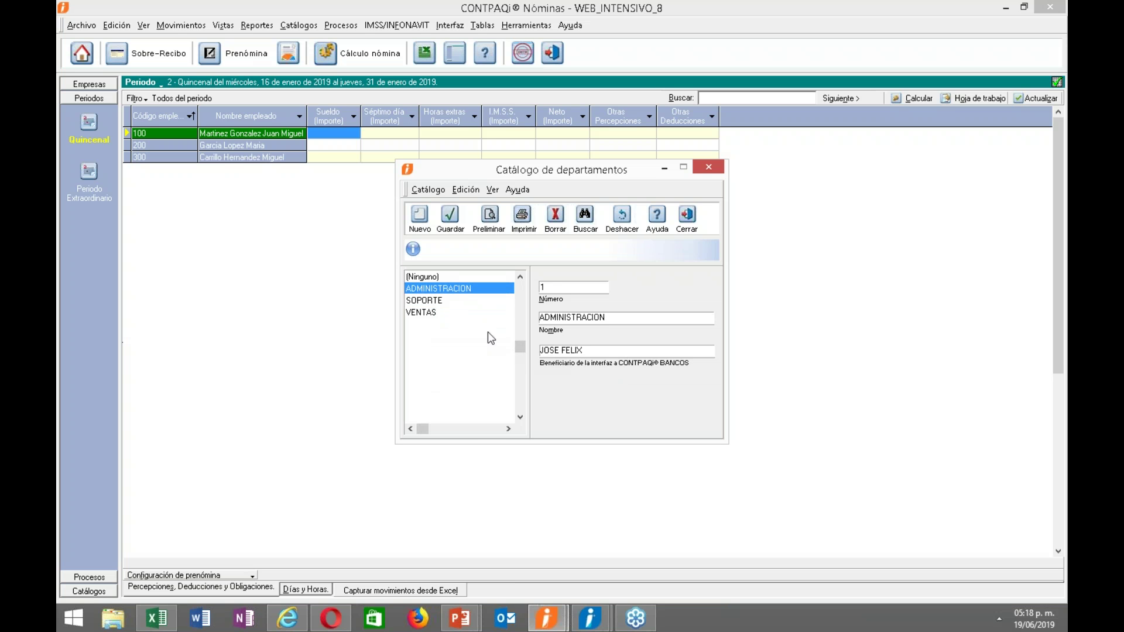
left_click(445, 301)
left_click(548, 351)
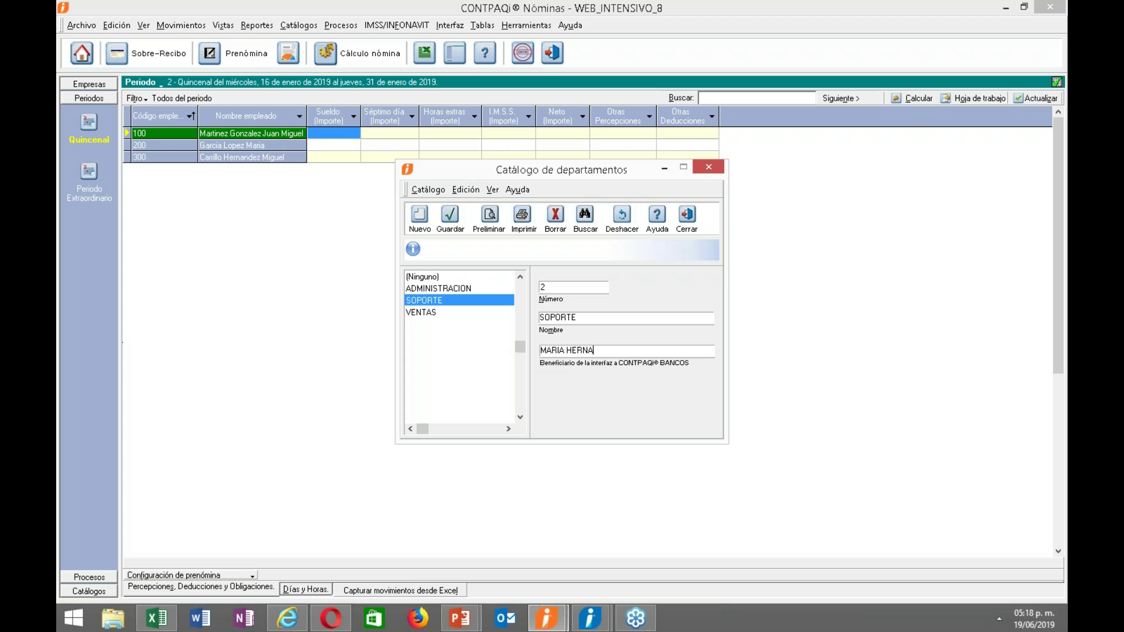
left_click(463, 312)
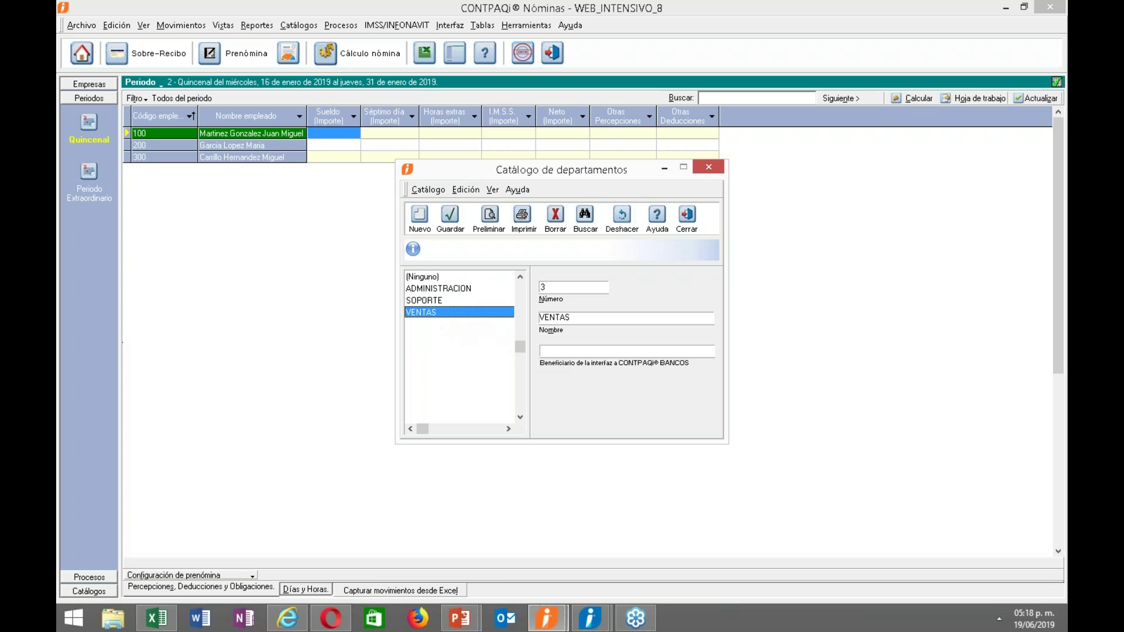
left_click(540, 351)
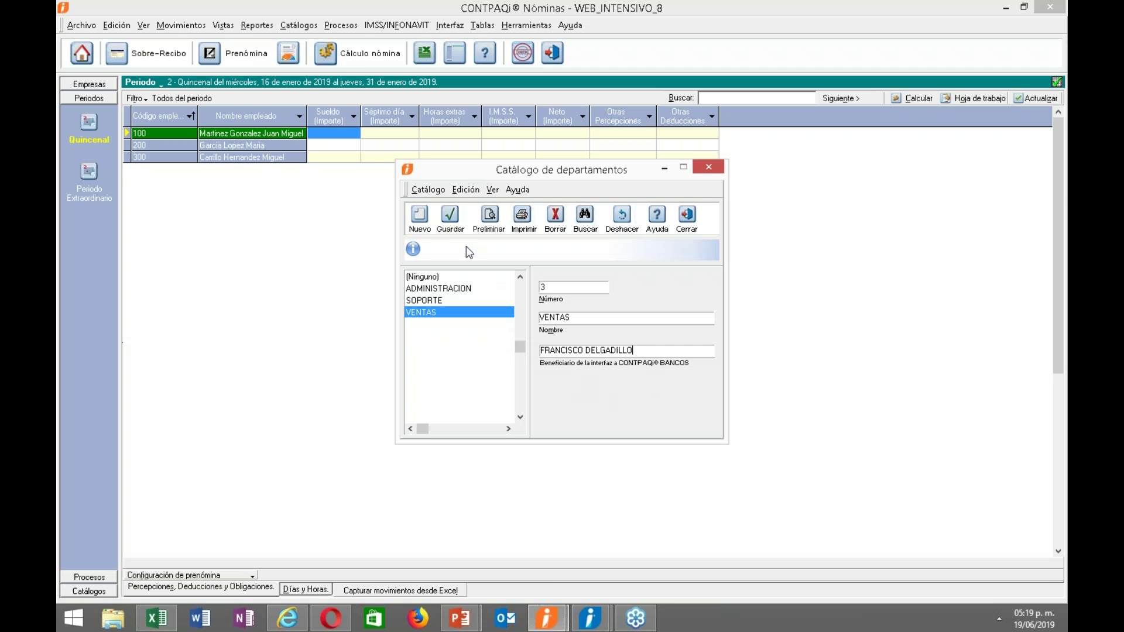
Begin a beneficiary for the (Ninguno) entry, then close the department catalogue.
left_click(425, 280)
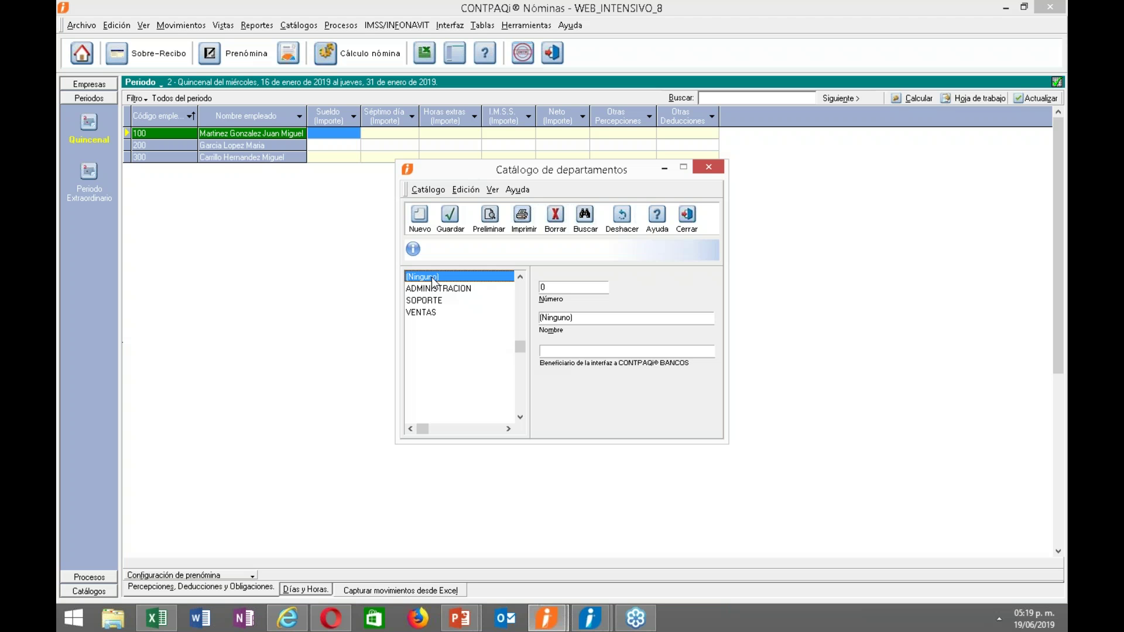
left_click(572, 352)
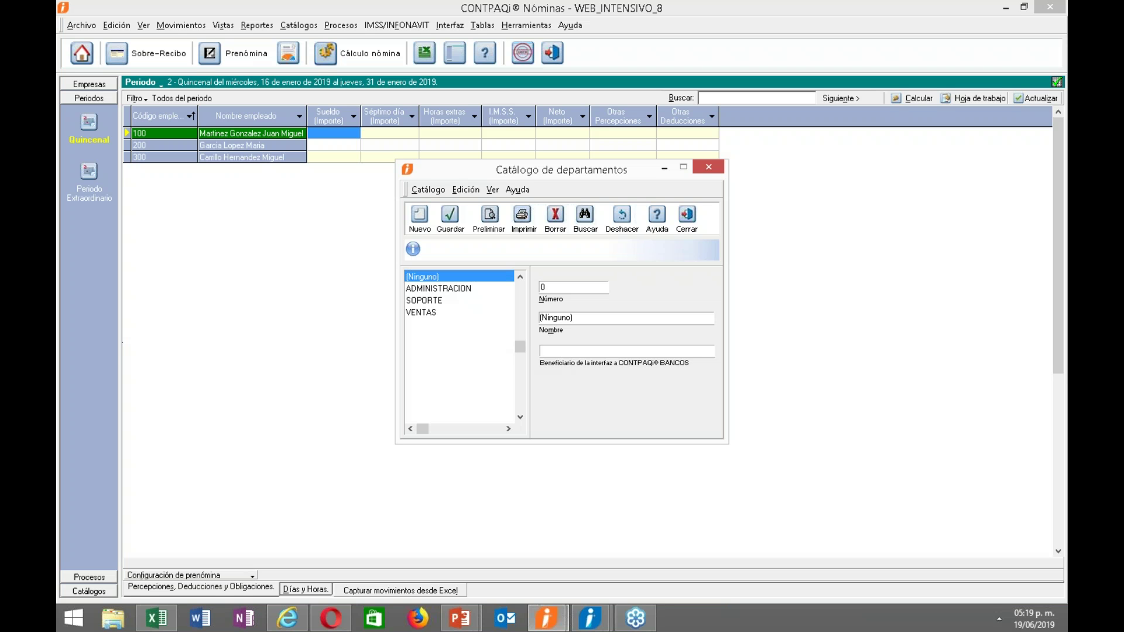
type("D")
left_click(687, 217)
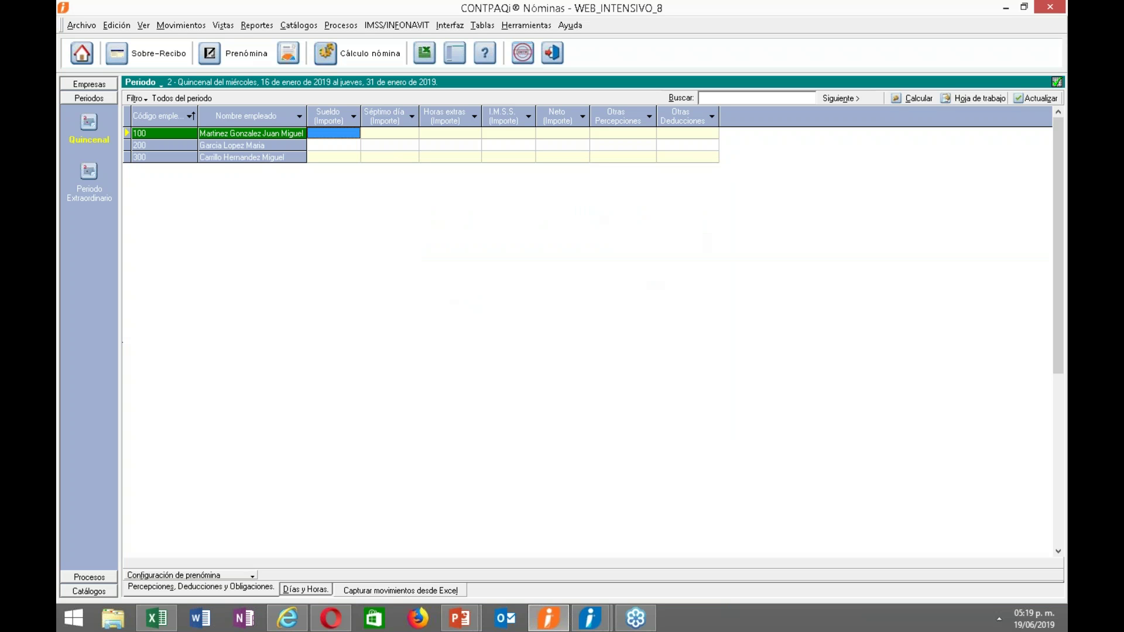
Run Cálculo de nómina for all three employees of Quincenal period 2 and acknowledge the result.
right_click(648, 266)
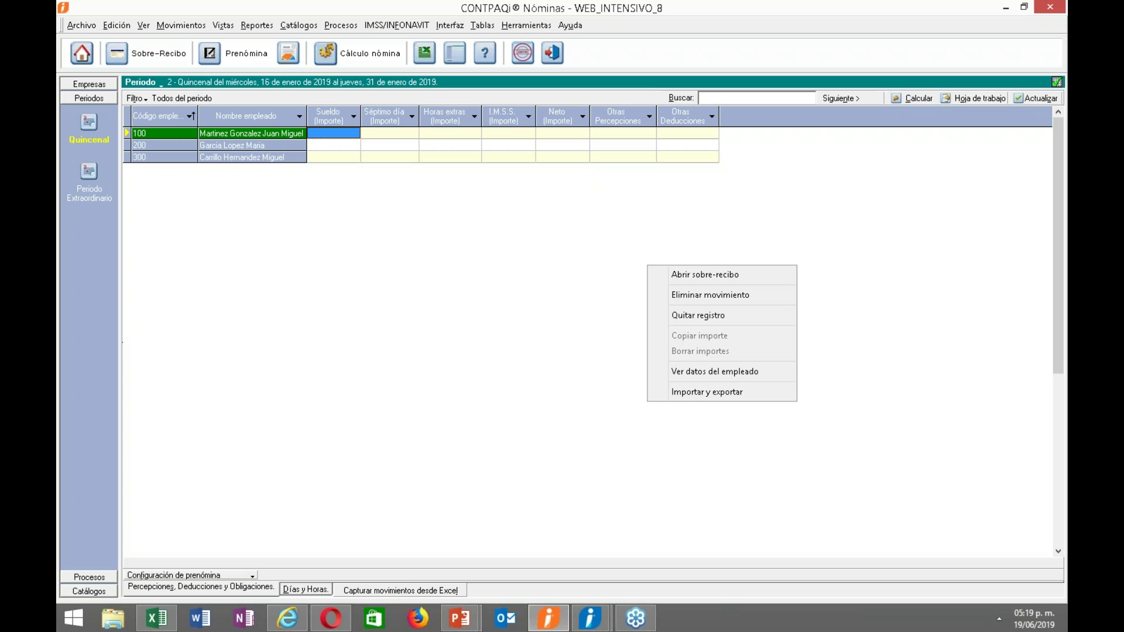
left_click(400, 296)
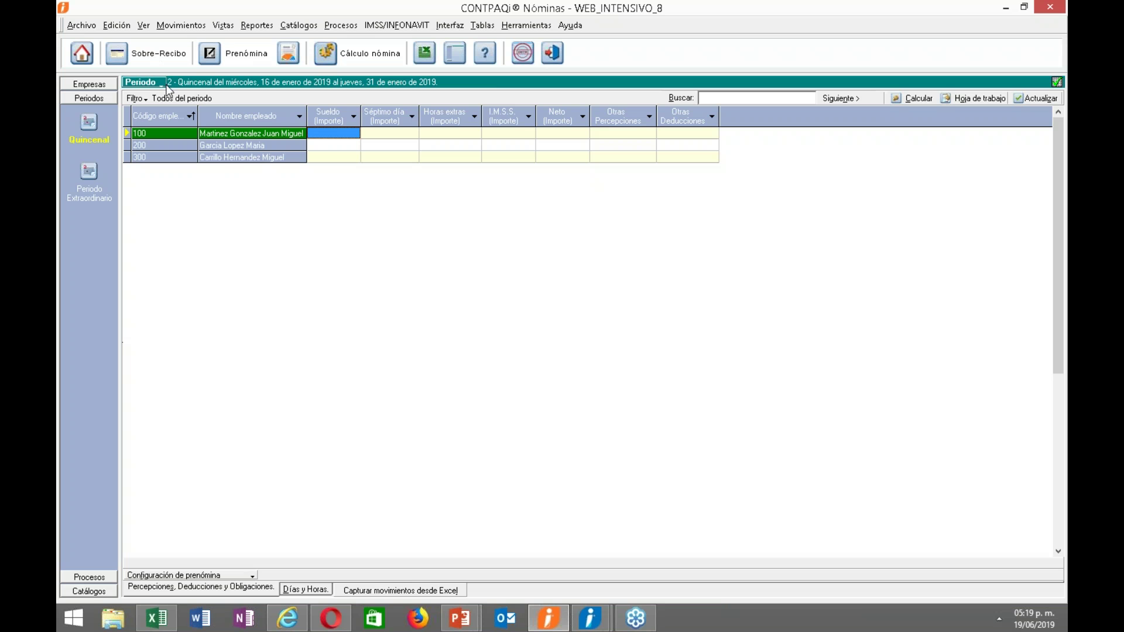
left_click(339, 27)
left_click(344, 42)
left_click(541, 295)
left_click(568, 348)
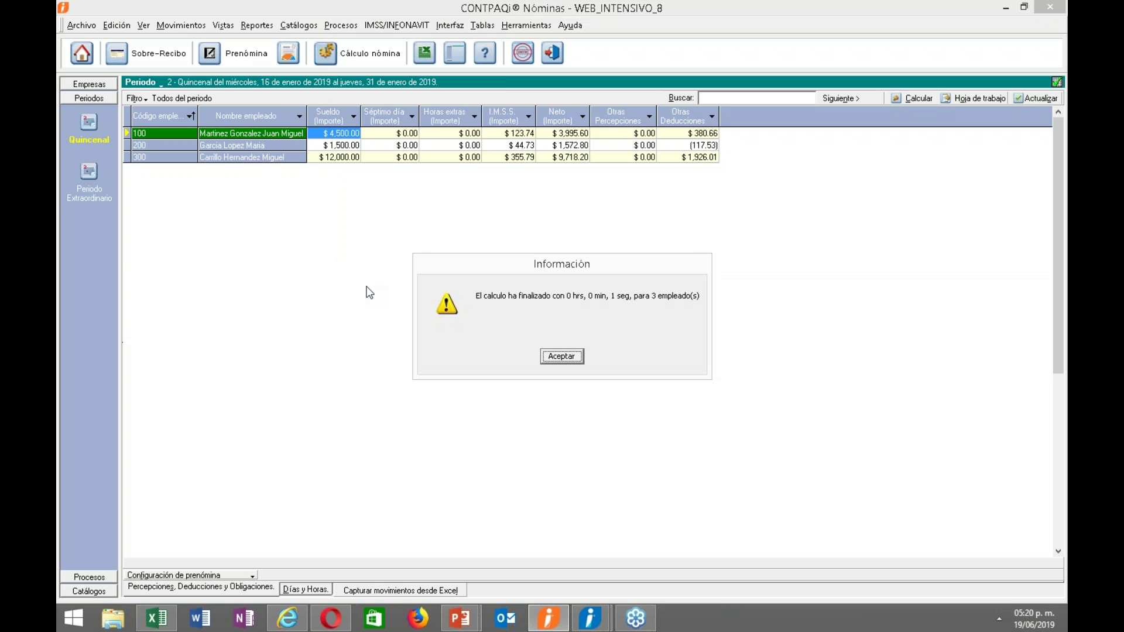
left_click(560, 357)
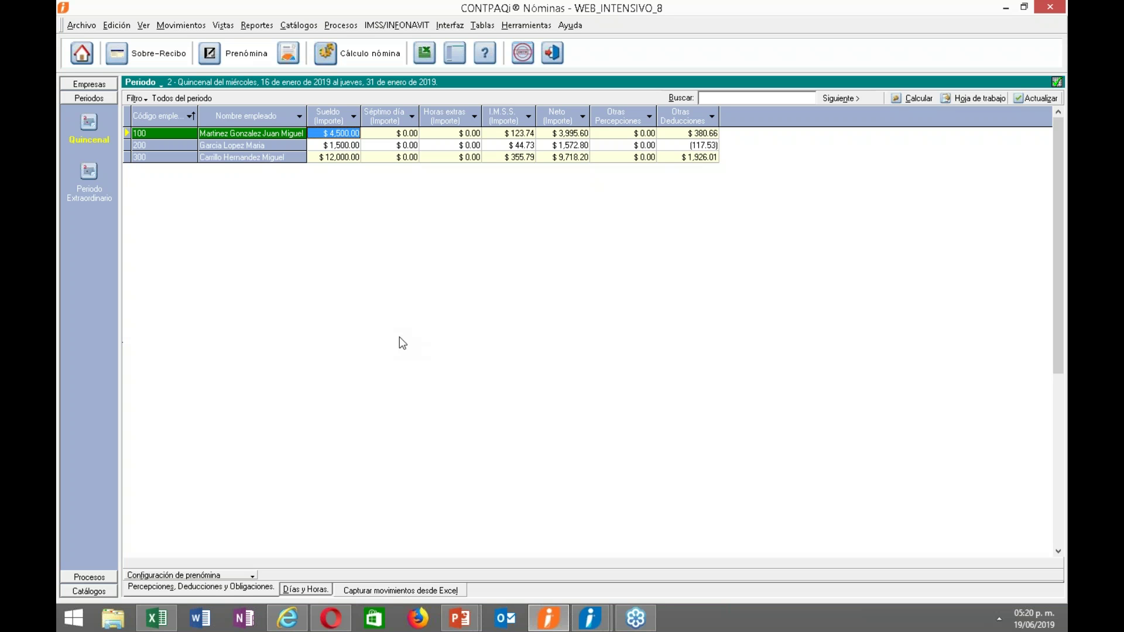
left_click(164, 86)
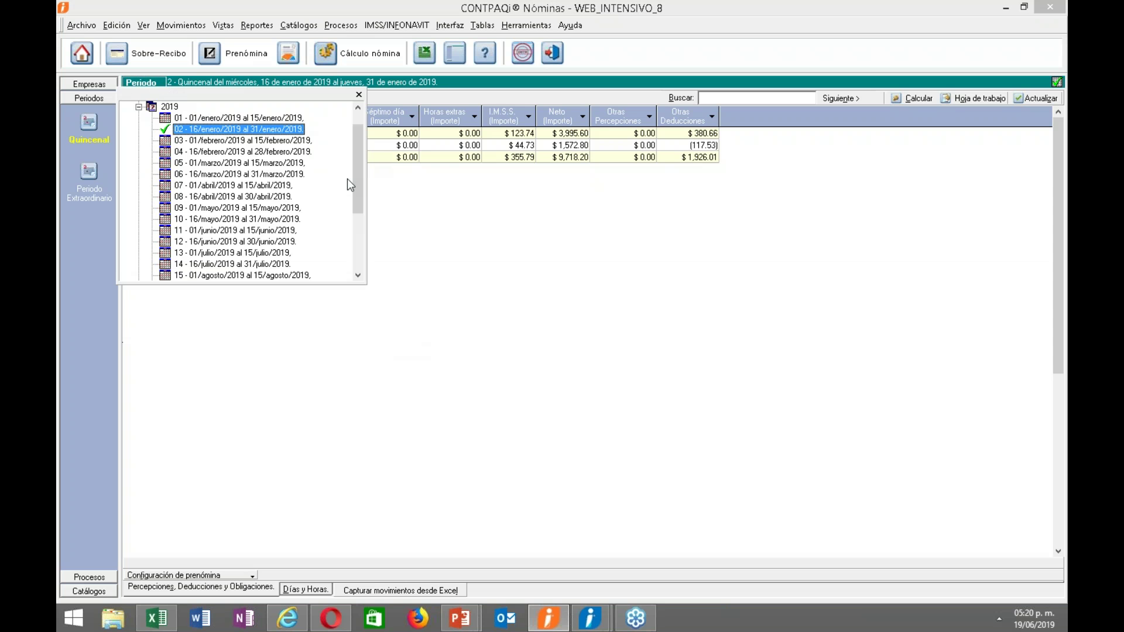
scroll(354, 158, "up", 2)
left_click(262, 141)
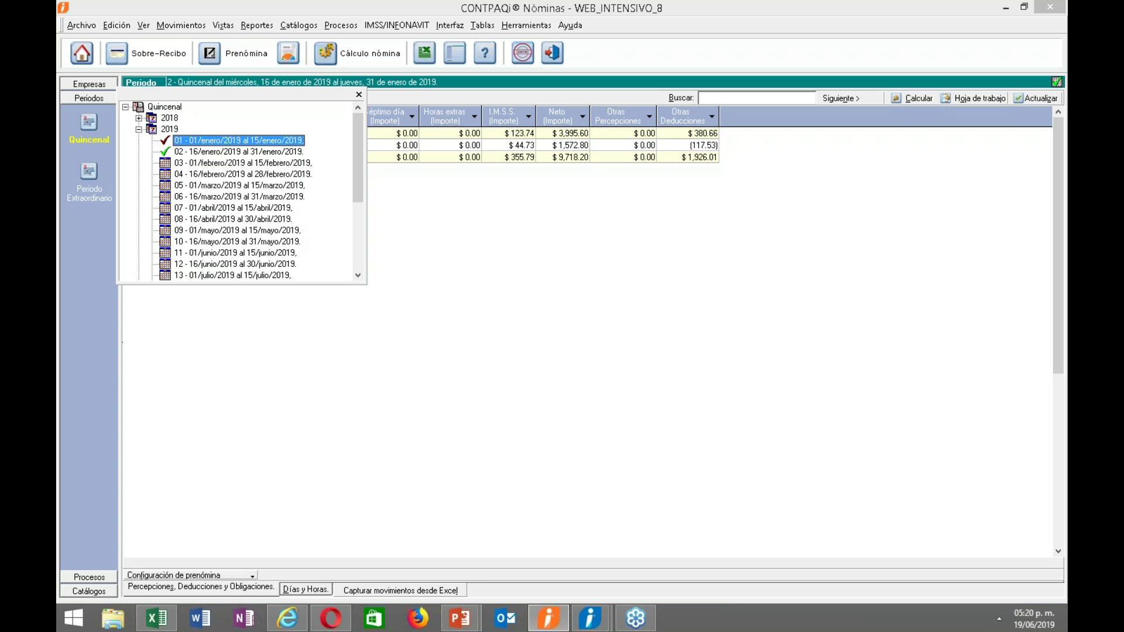
left_click(260, 152)
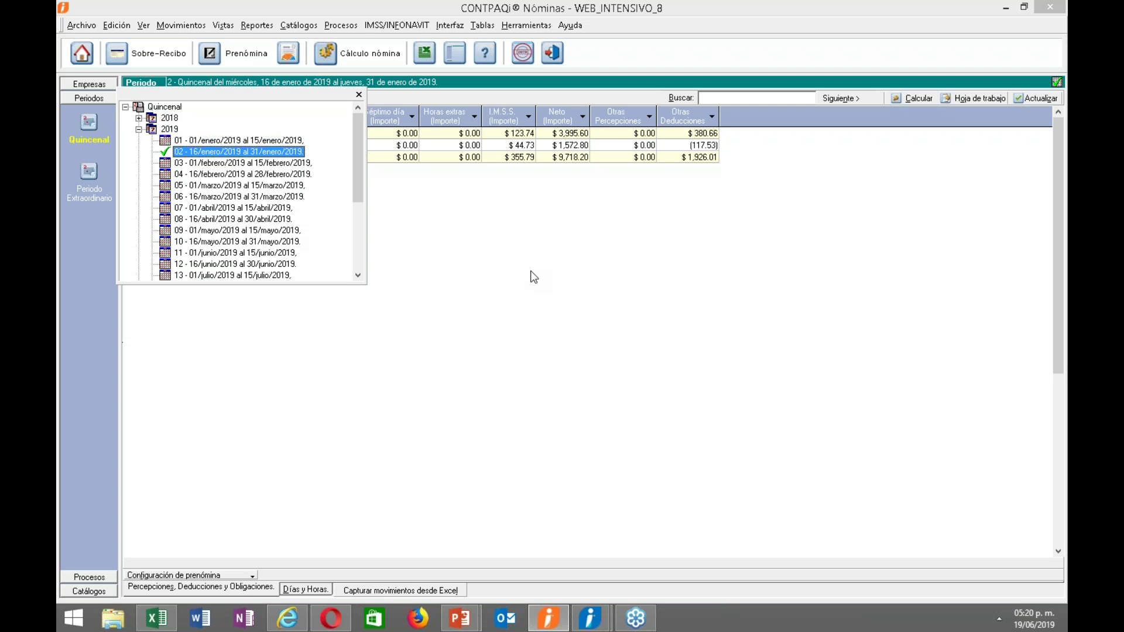
left_click(359, 96)
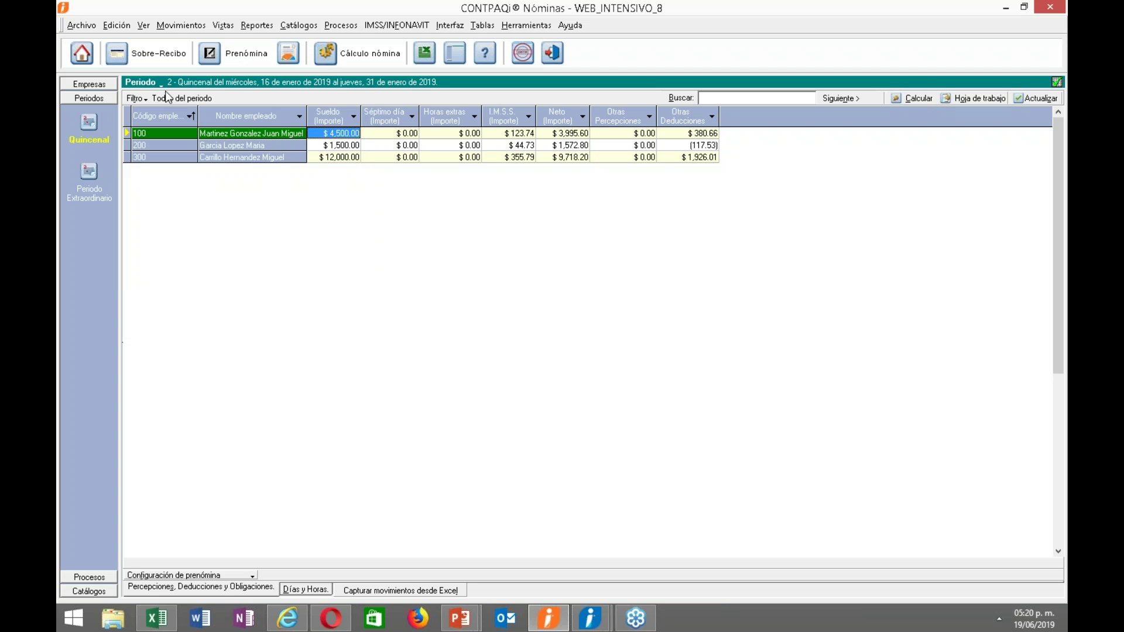
left_click(451, 26)
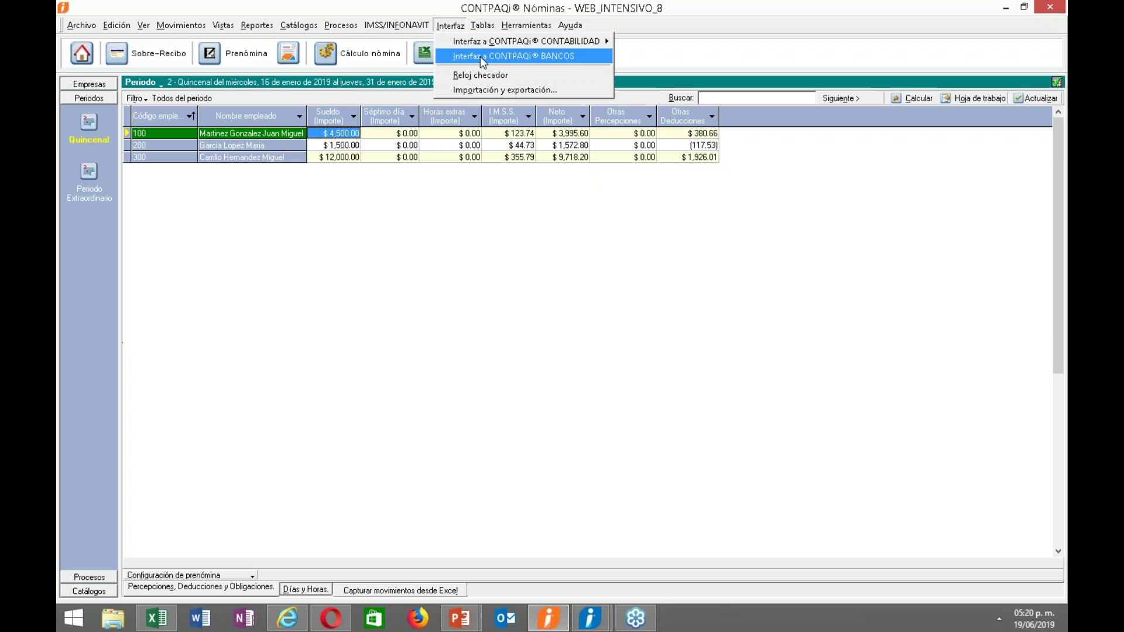
left_click(480, 57)
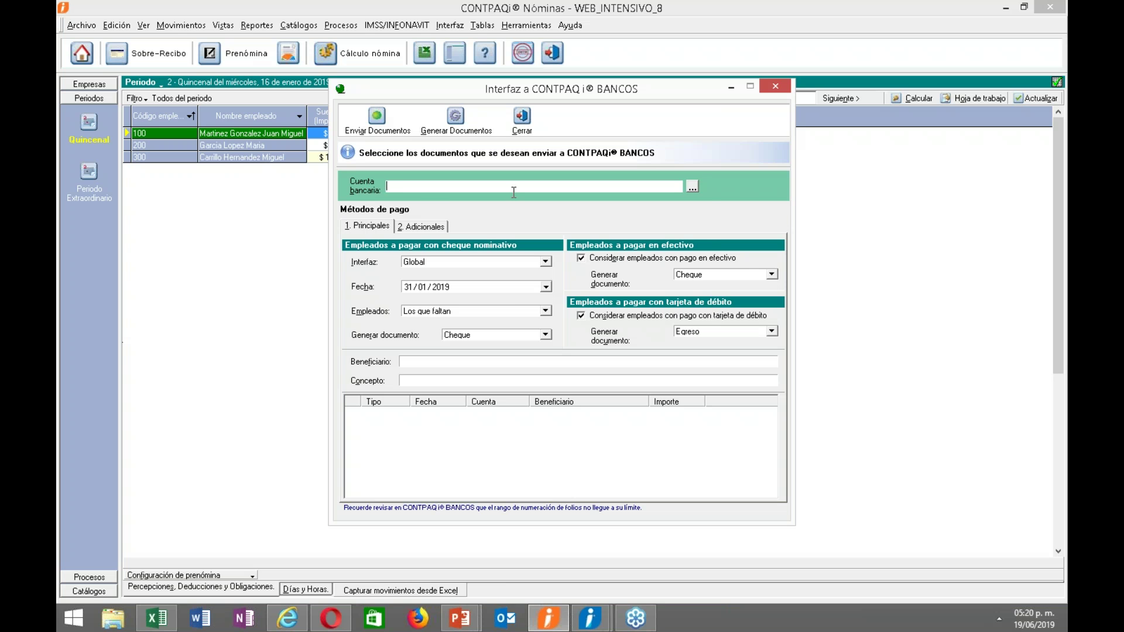
left_click(692, 186)
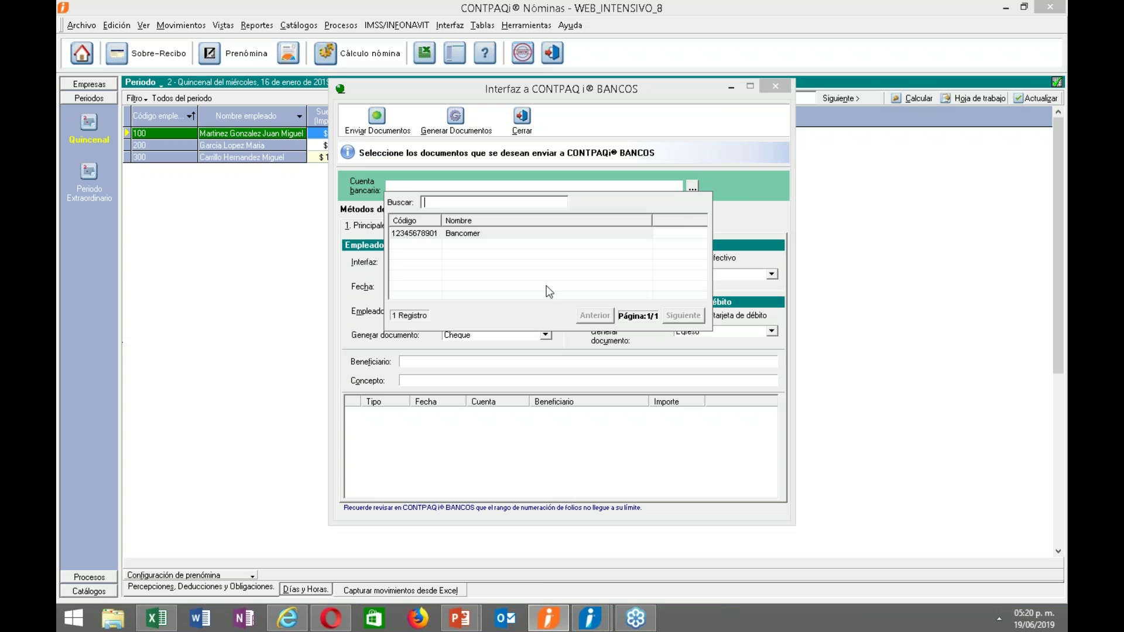
double_click(479, 237)
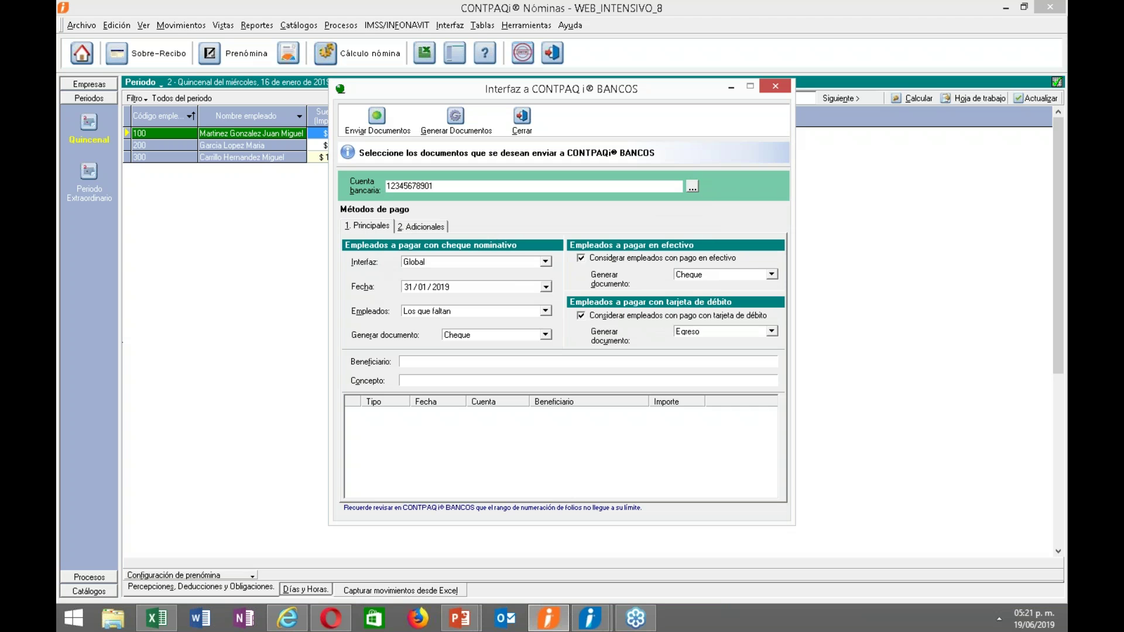
left_click(546, 262)
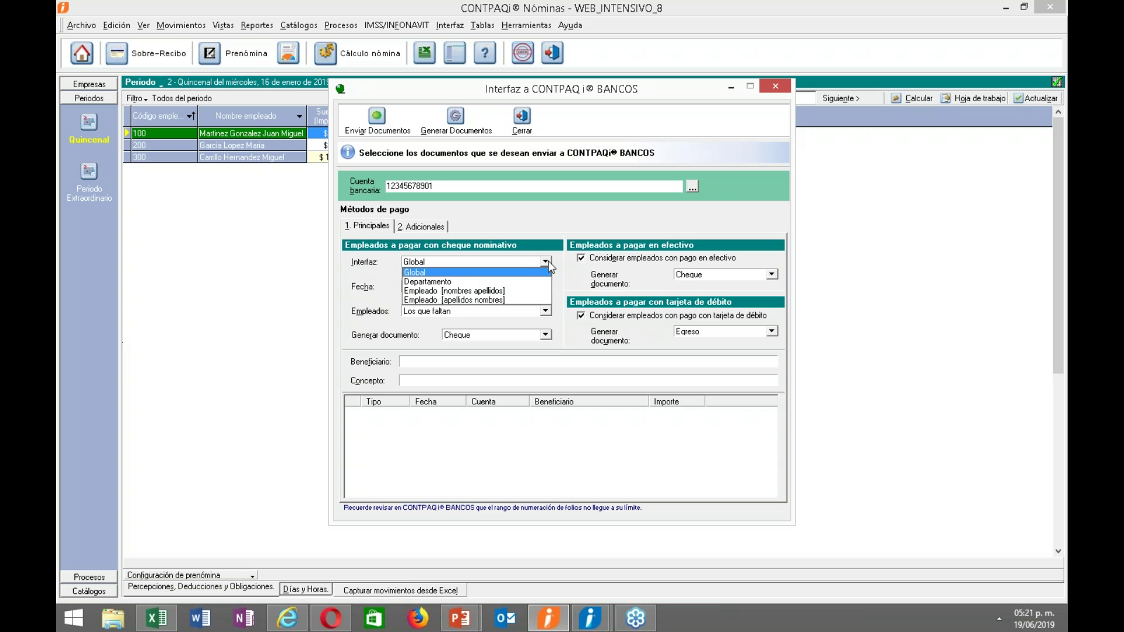
left_click(523, 269)
left_click_drag(449, 87, 551, 94)
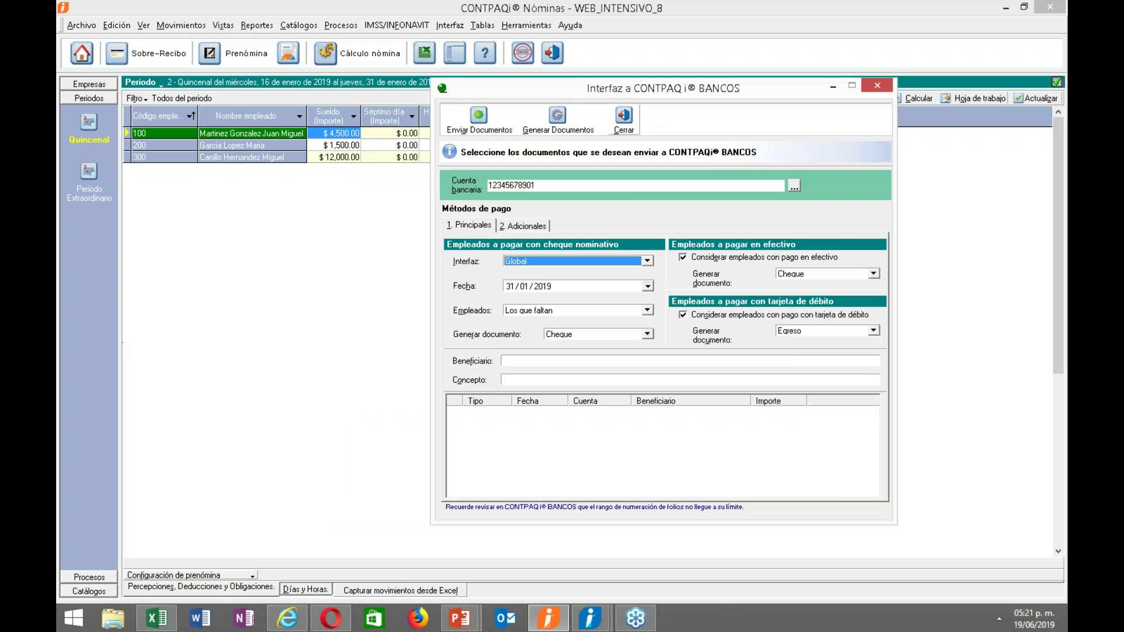
left_click(624, 120)
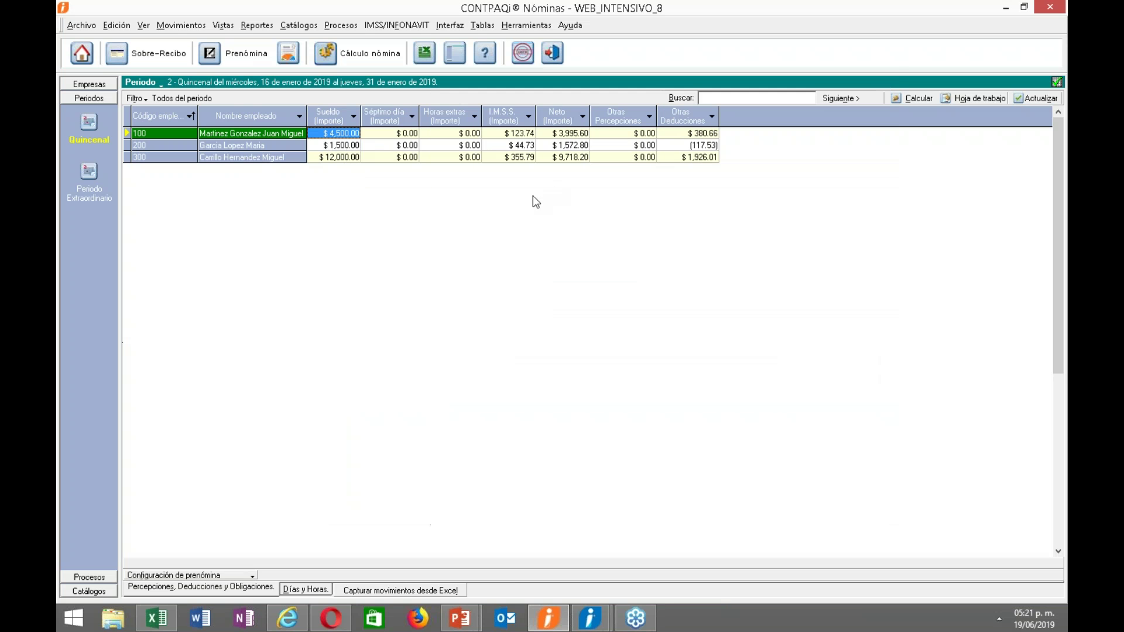
left_click(195, 584)
Add the Otros > Método de pago column to the prenómina grid.
left_click(337, 569)
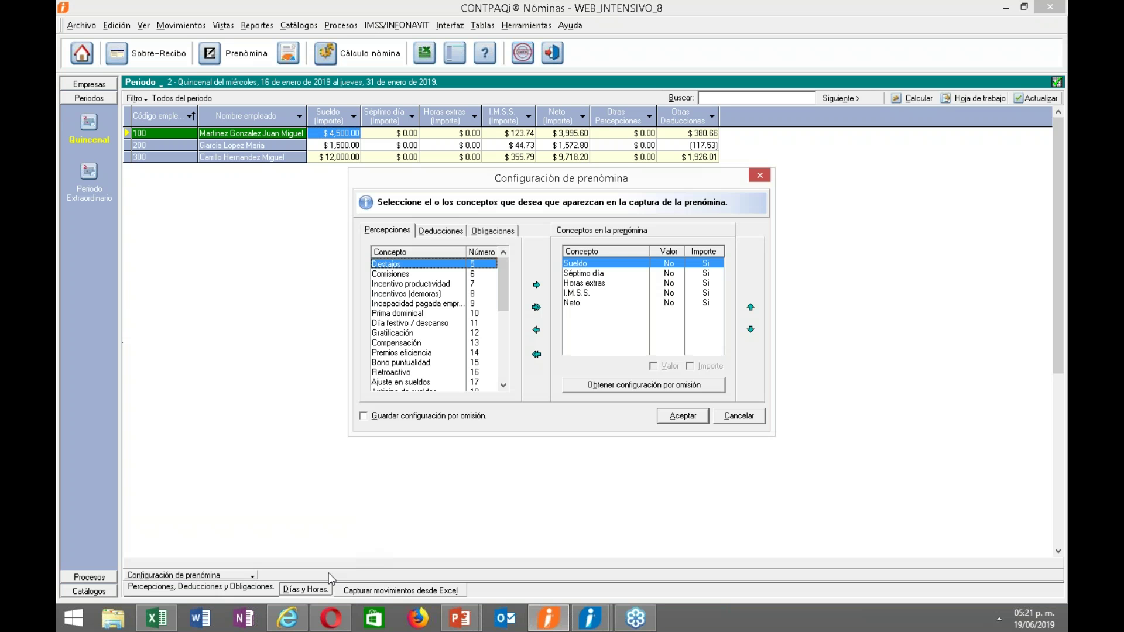
left_click(761, 177)
left_click(245, 572)
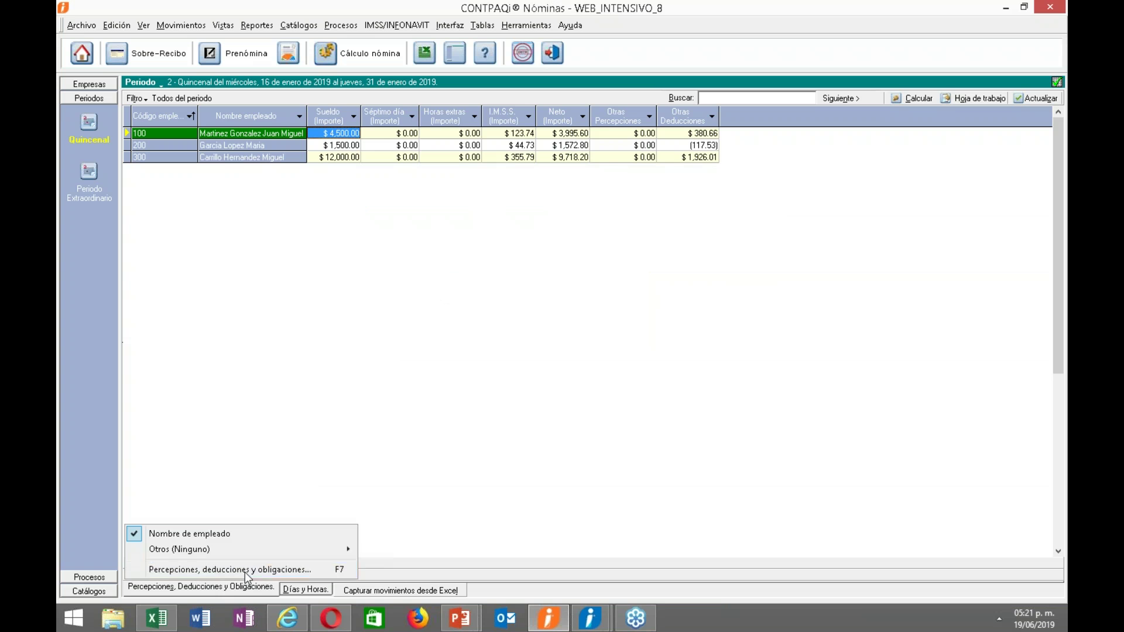
mouse_move(307, 555)
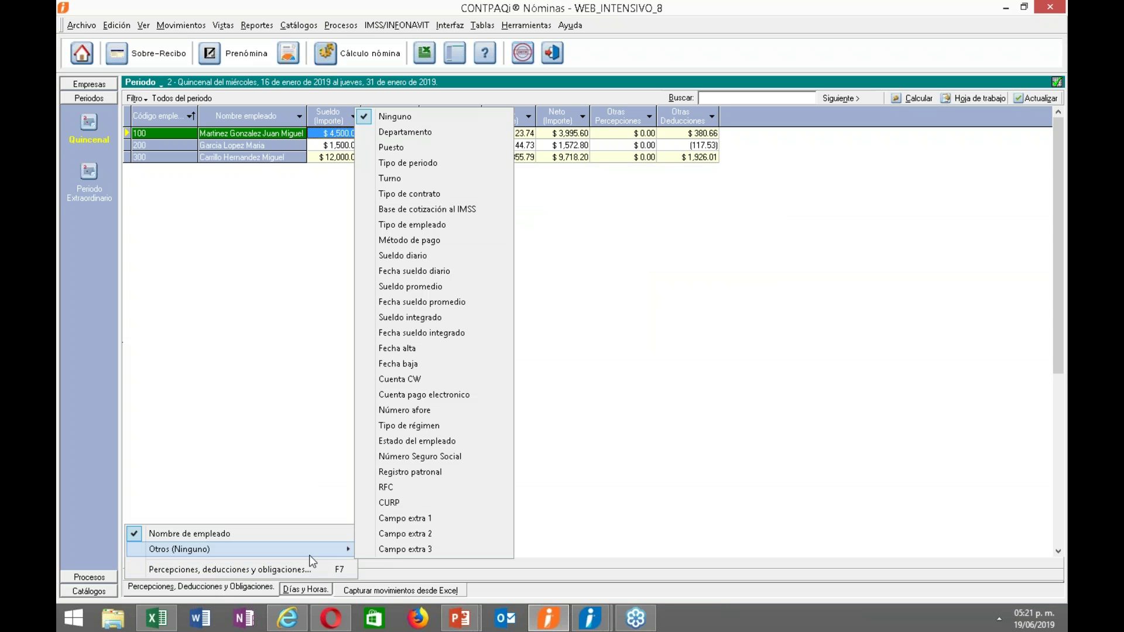
left_click(413, 241)
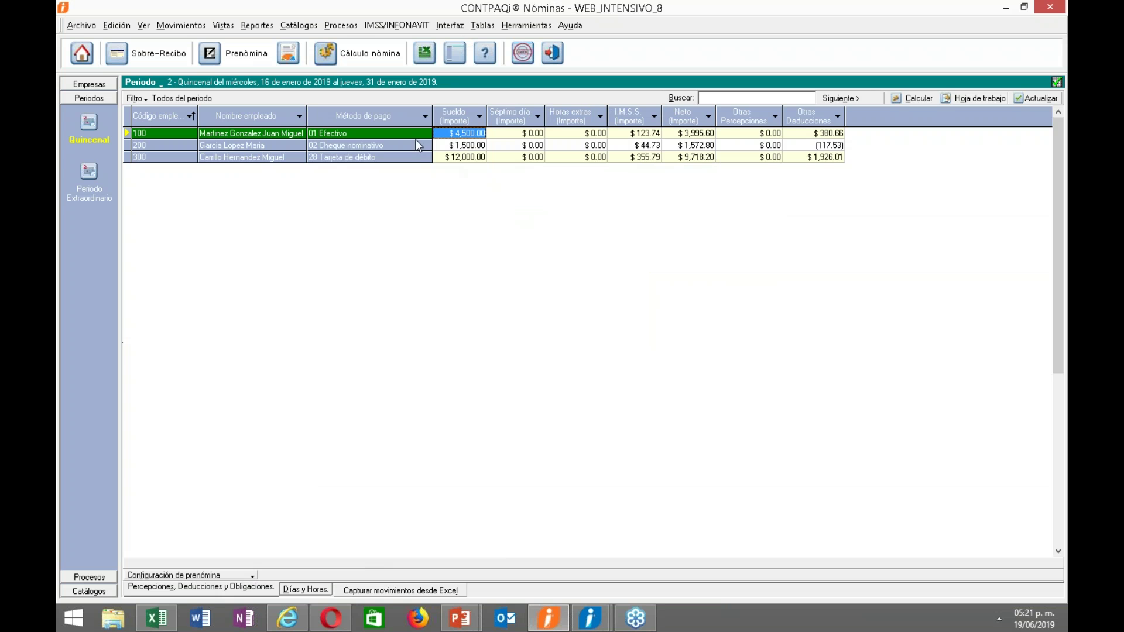
left_click(384, 129)
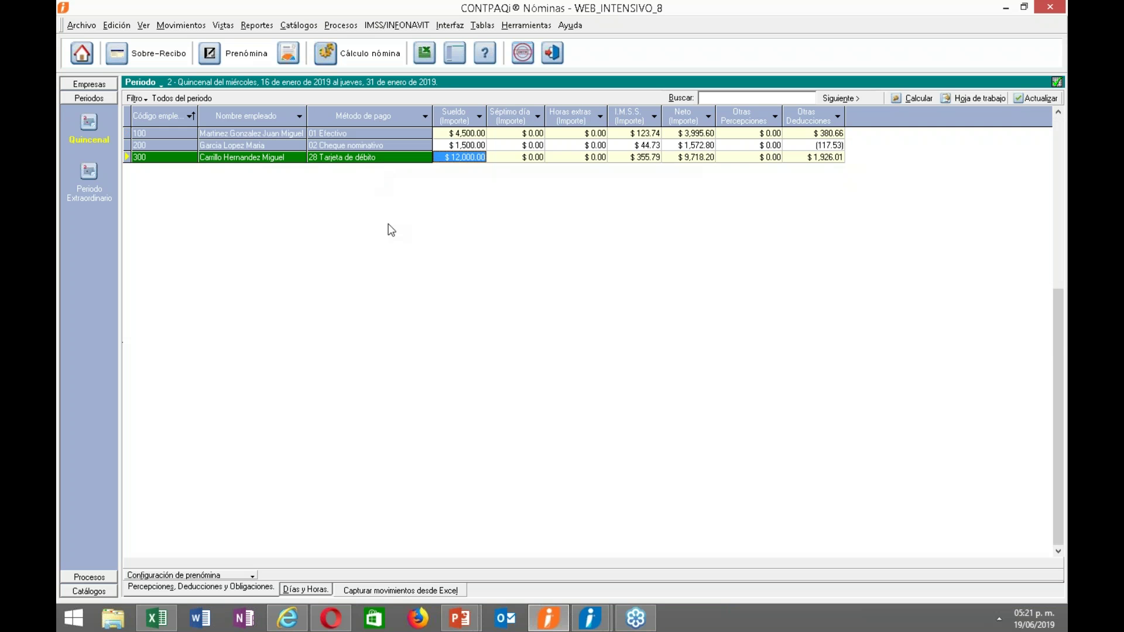
left_click(429, 26)
mouse_move(454, 26)
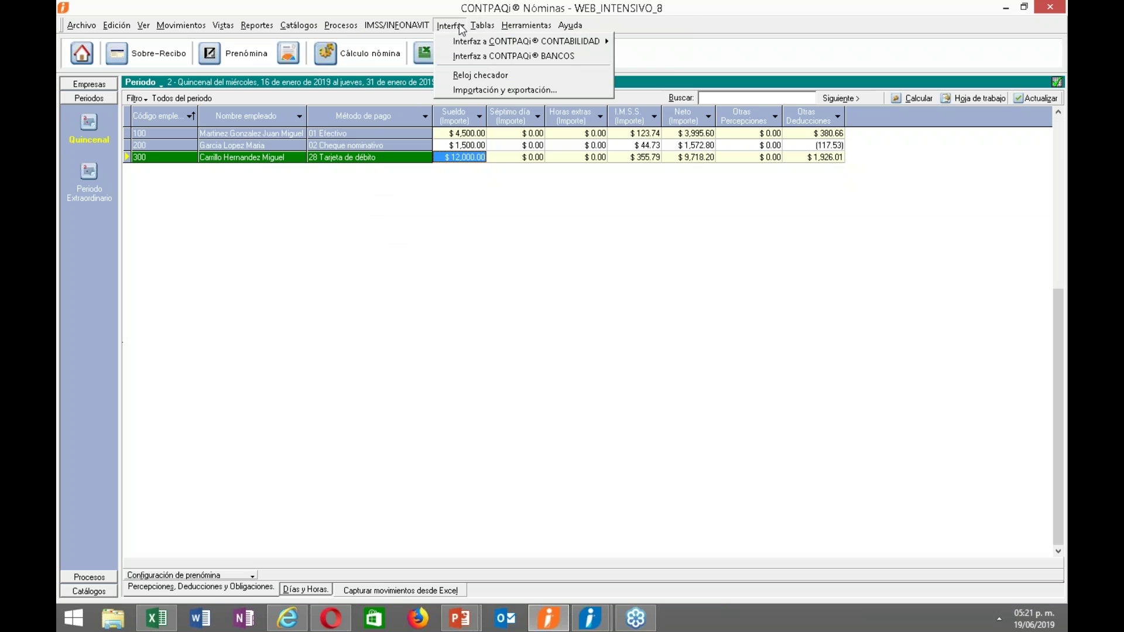
left_click(562, 56)
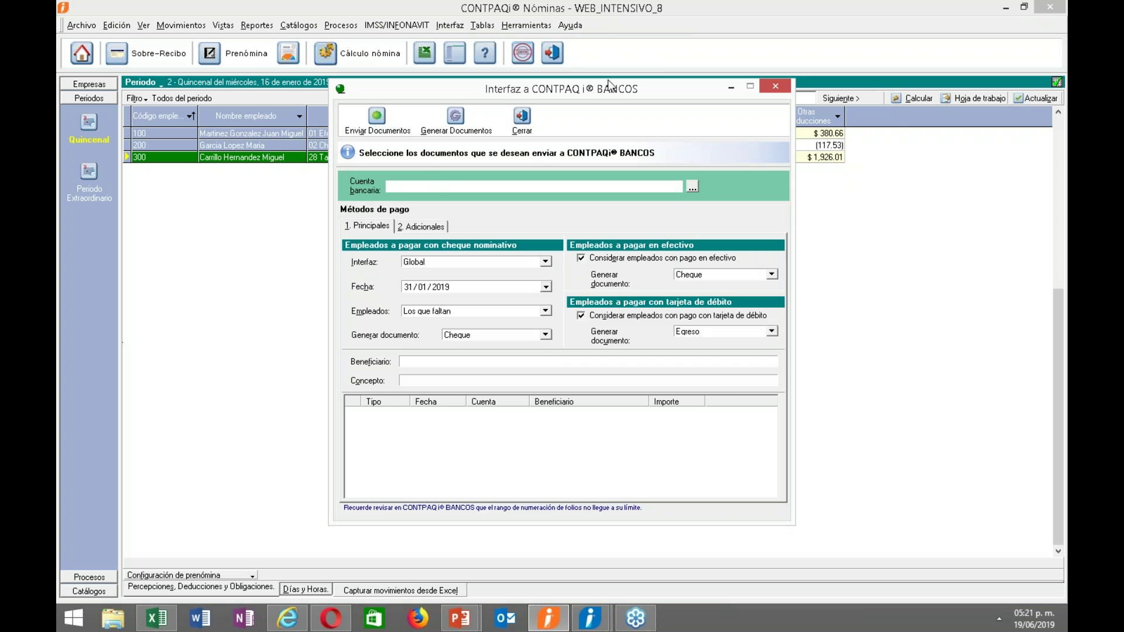
left_click_drag(615, 98, 719, 113)
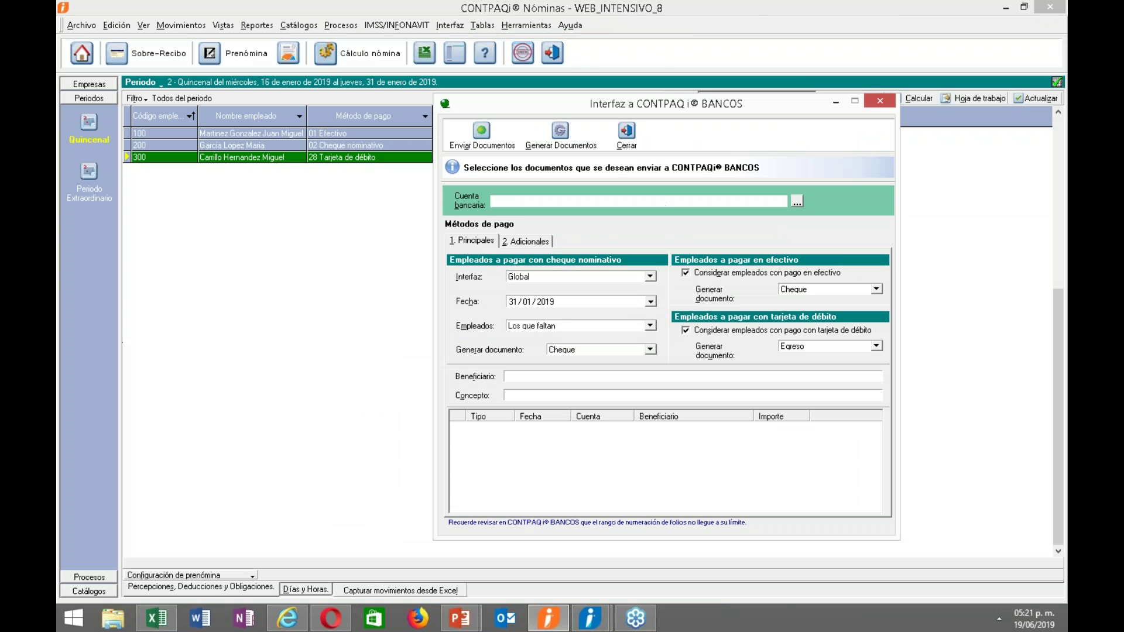
left_click_drag(631, 114, 513, 200)
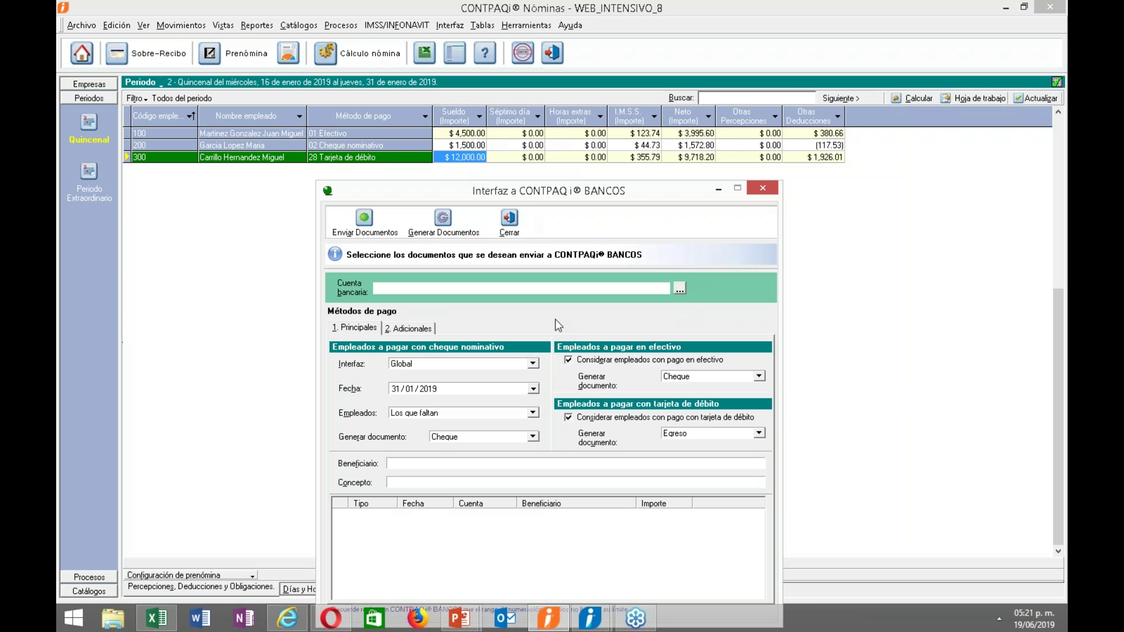
left_click(680, 288)
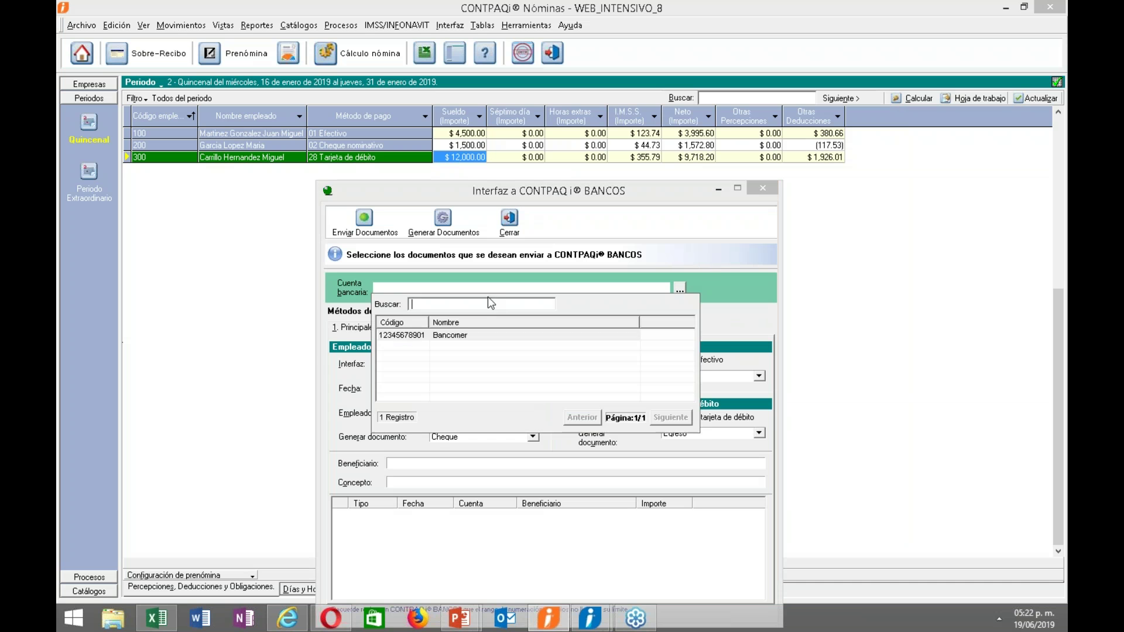
double_click(445, 340)
left_click(447, 363)
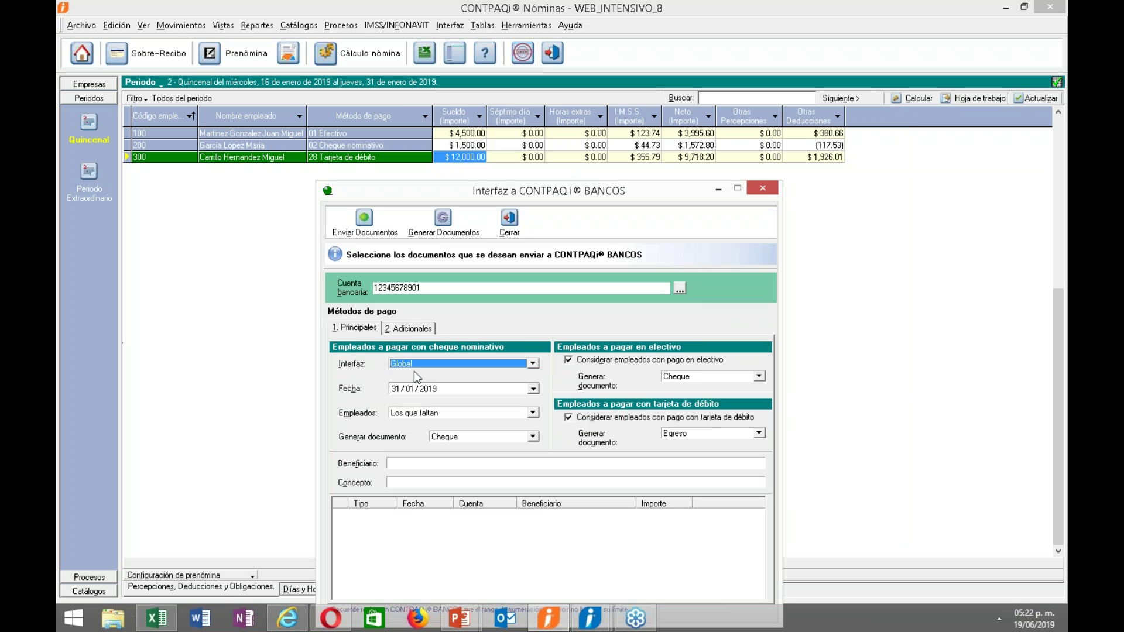
Enter the cheque beneficiary's name and keep Cheque for nominative cheque payments.
left_click(391, 463)
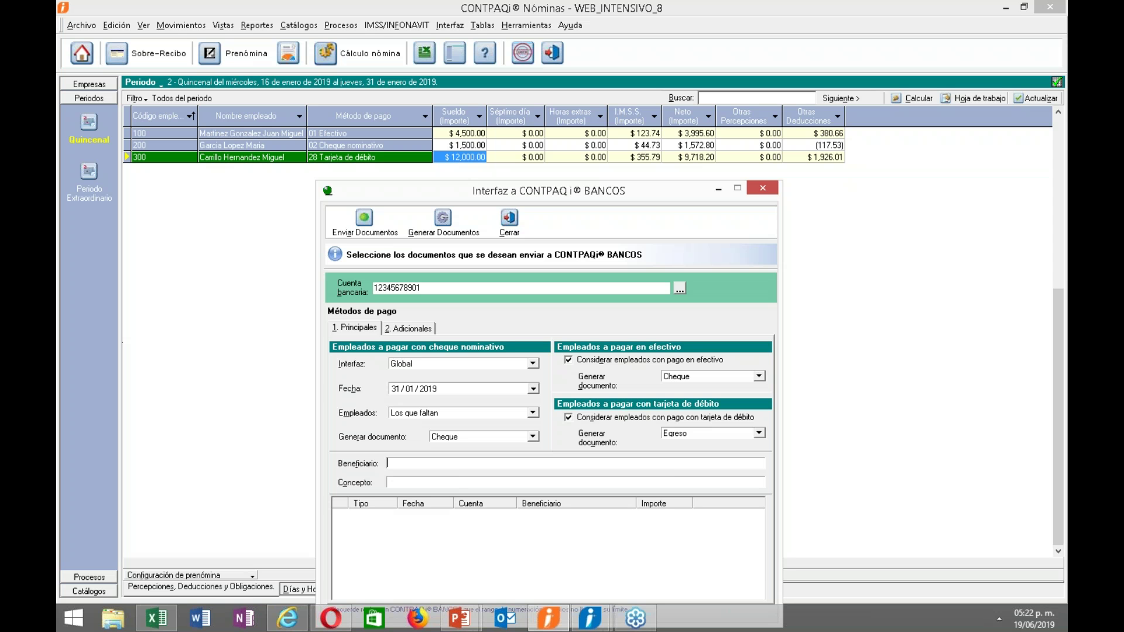
type("FEL")
left_click(468, 440)
left_click(468, 443)
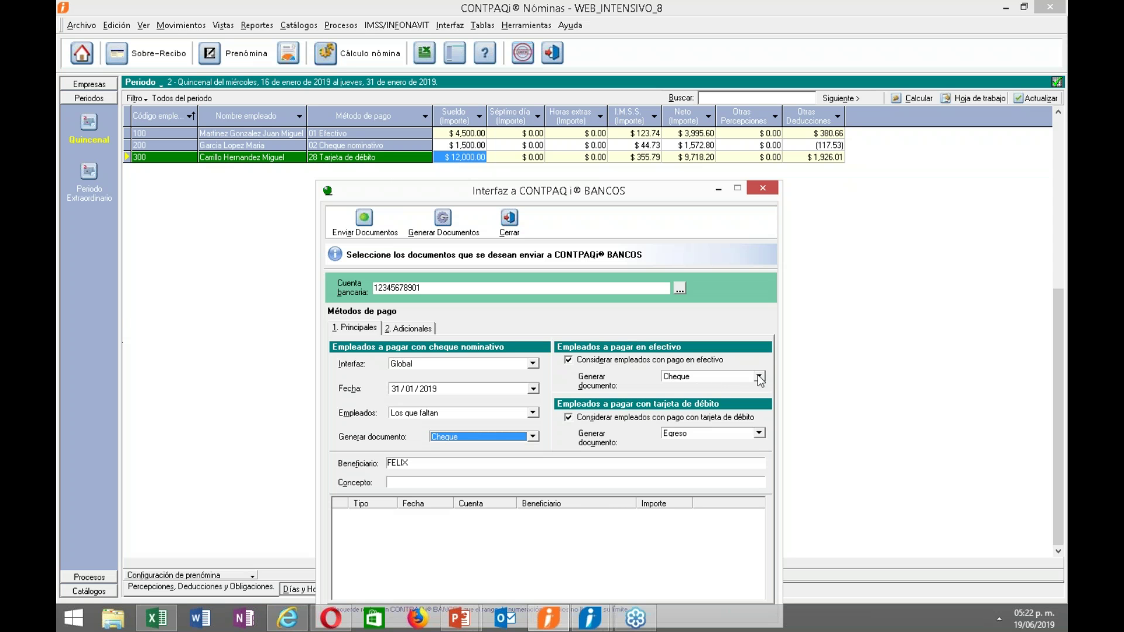
Make cash payments generate Egreso proyectado and keep Egreso for debit-card payments.
left_click(759, 376)
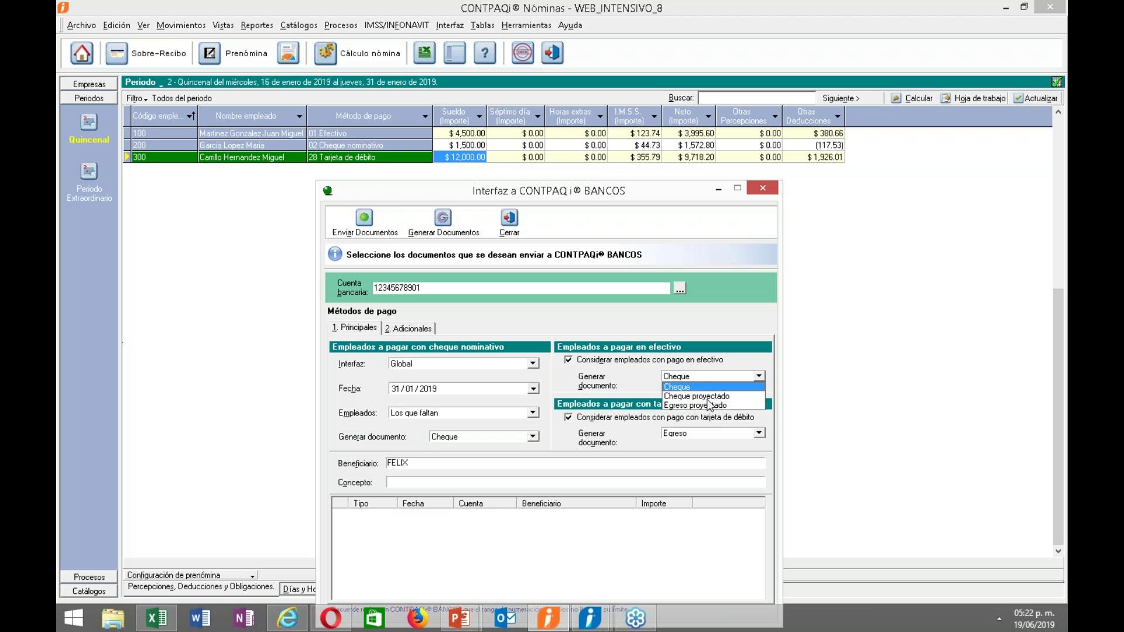
left_click(707, 405)
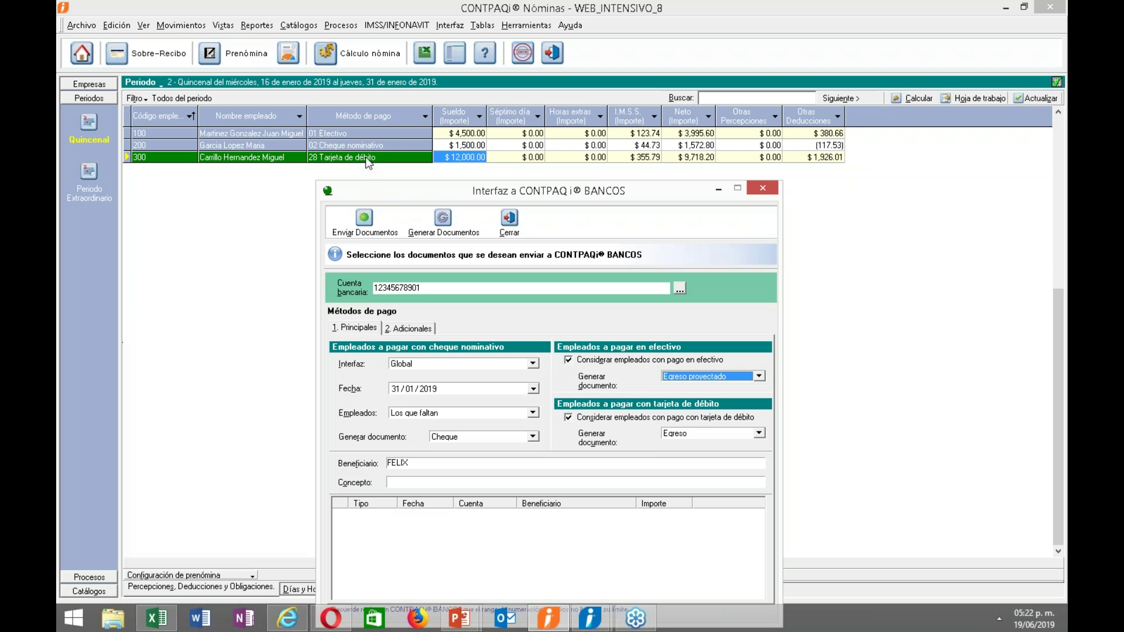
left_click(702, 433)
left_click(681, 443)
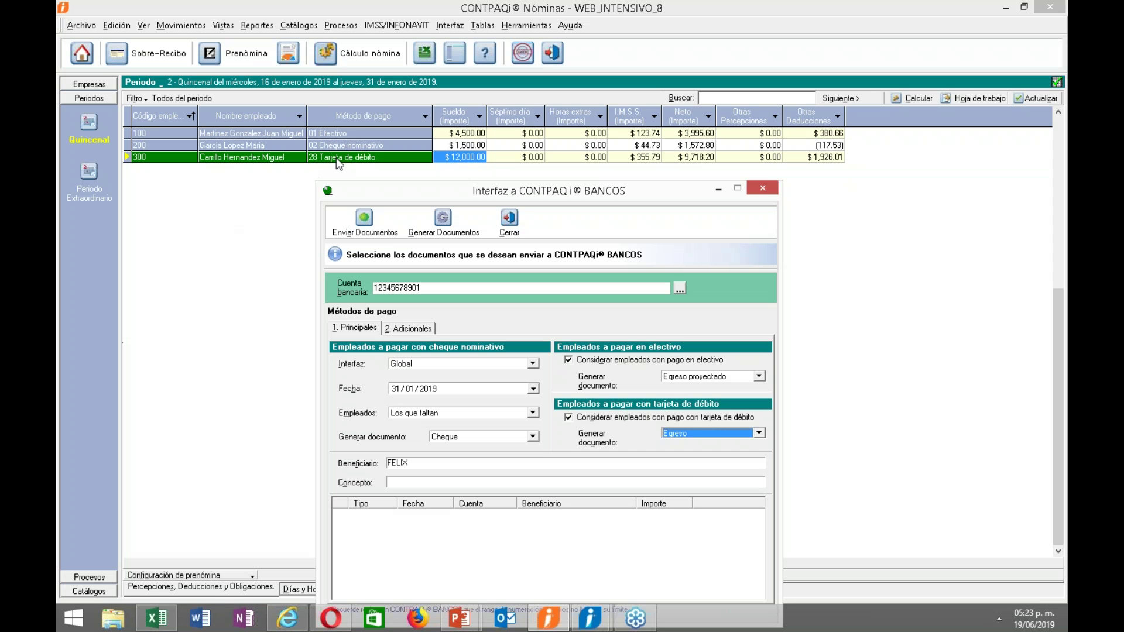
left_click(408, 329)
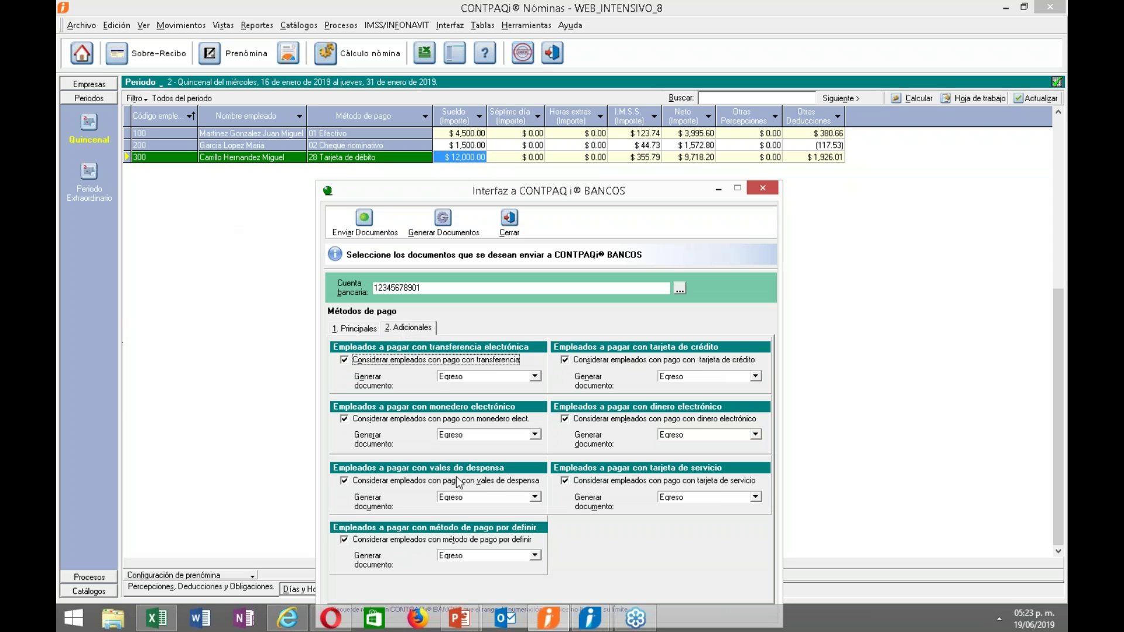
left_click(699, 380)
left_click(710, 378)
left_click(703, 435)
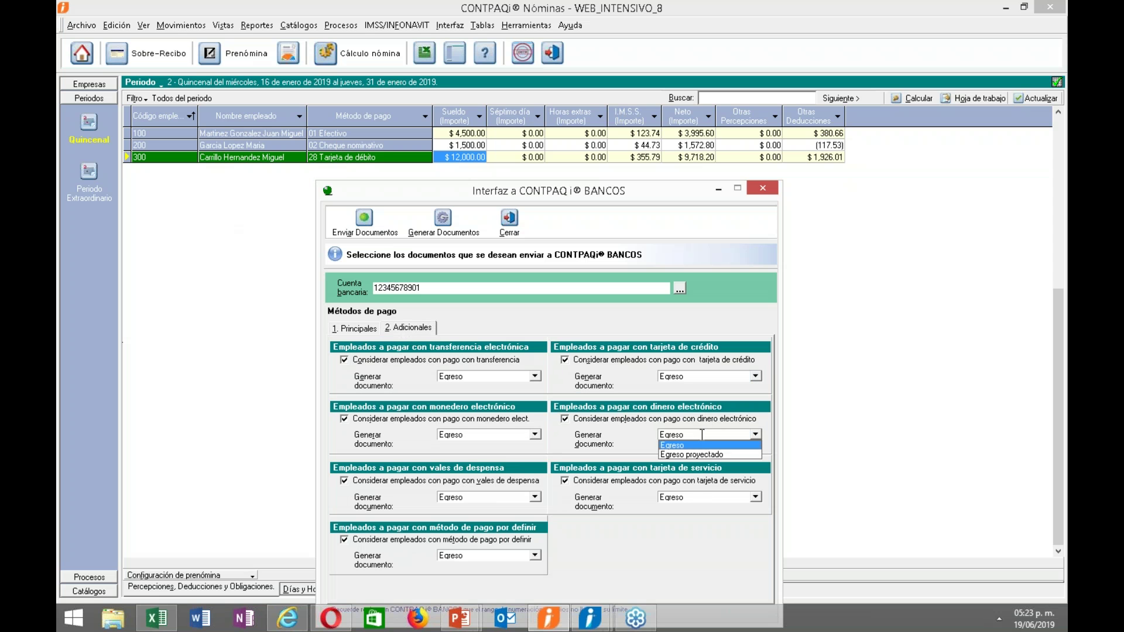
left_click(703, 435)
left_click(699, 497)
left_click(699, 507)
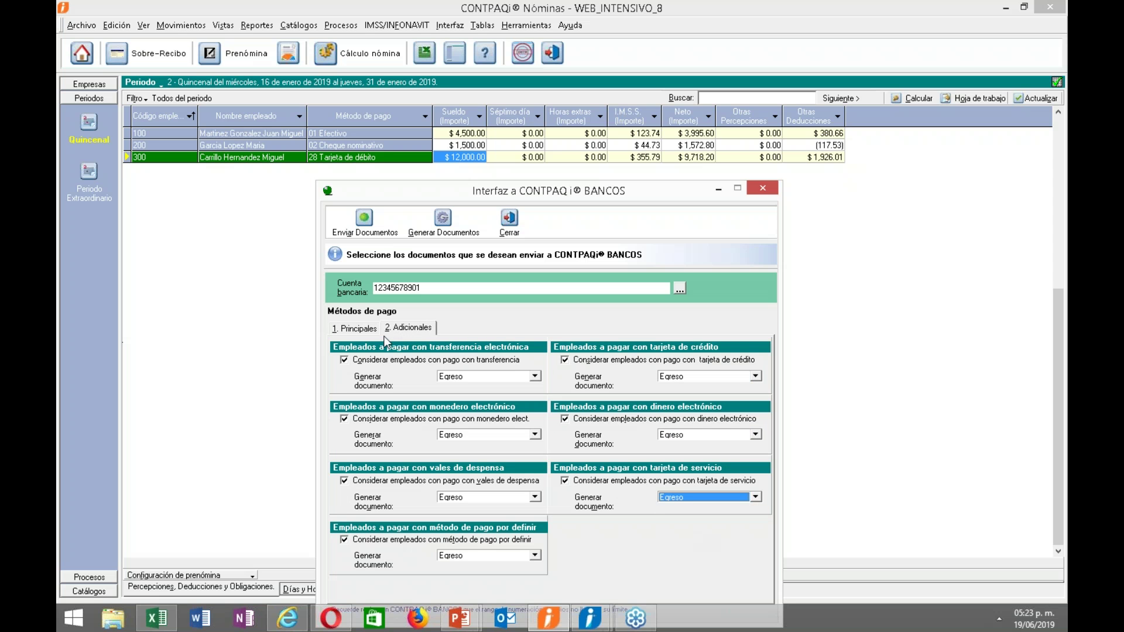
left_click(378, 330)
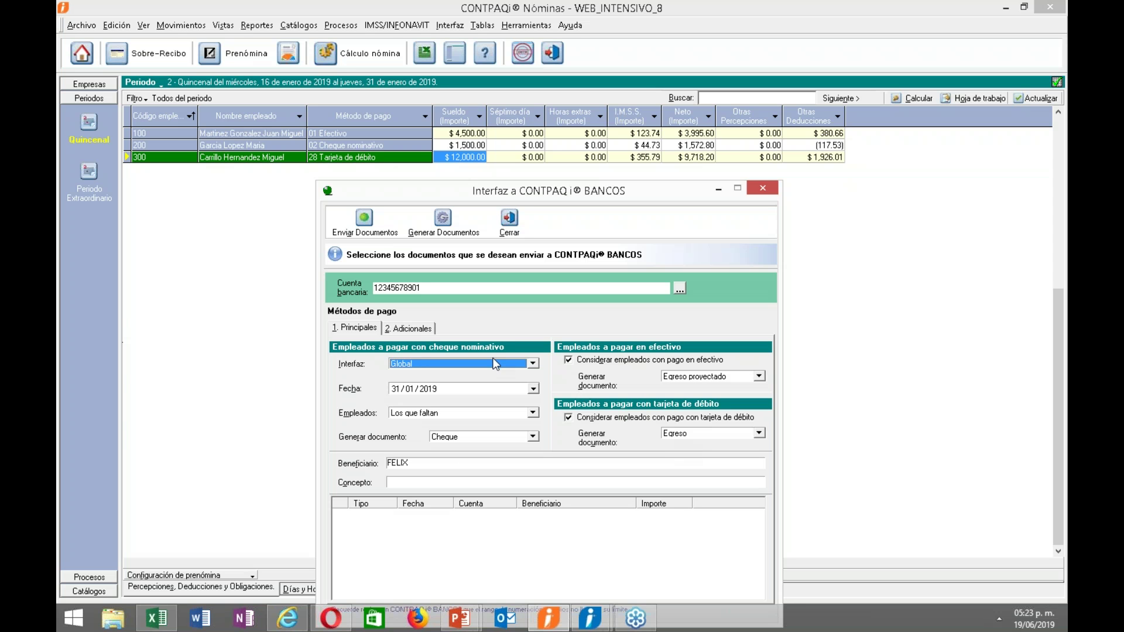
Generate the documents, widen the Tipo column, and review the Egreso proyectado 3995.6 and Egreso 9718.2 rows.
left_click(445, 221)
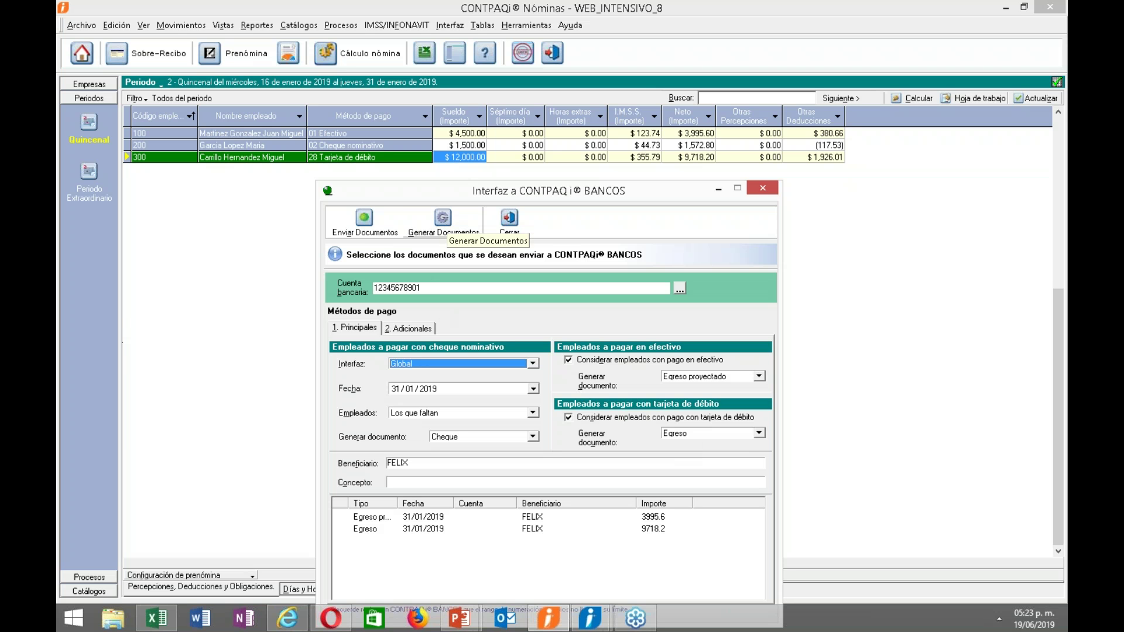
left_click_drag(398, 504, 421, 503)
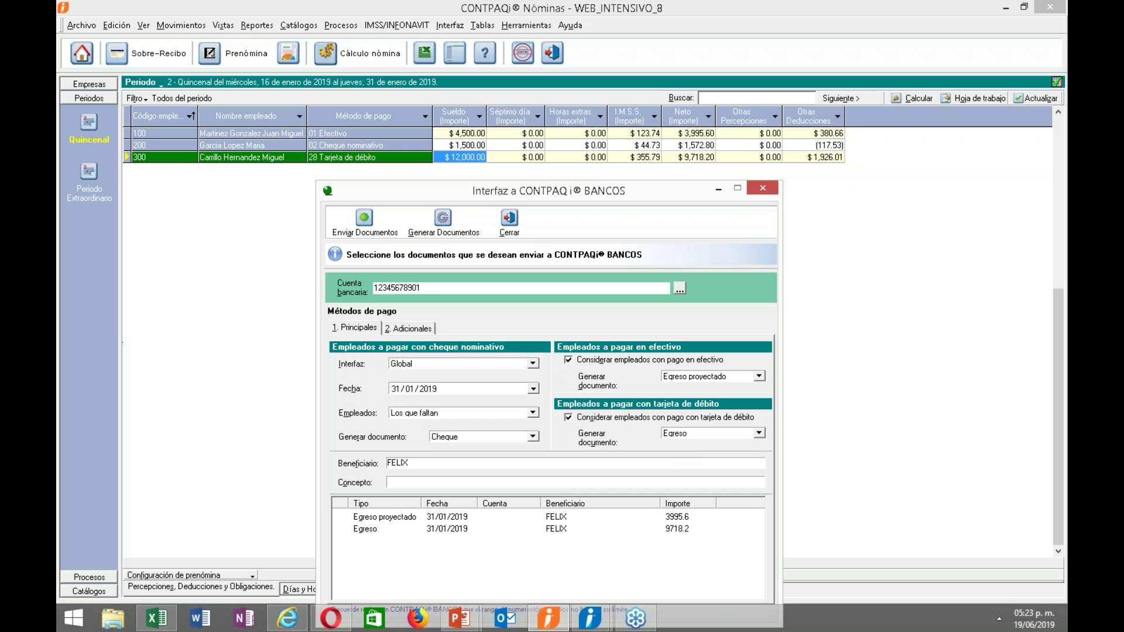
left_click(539, 528)
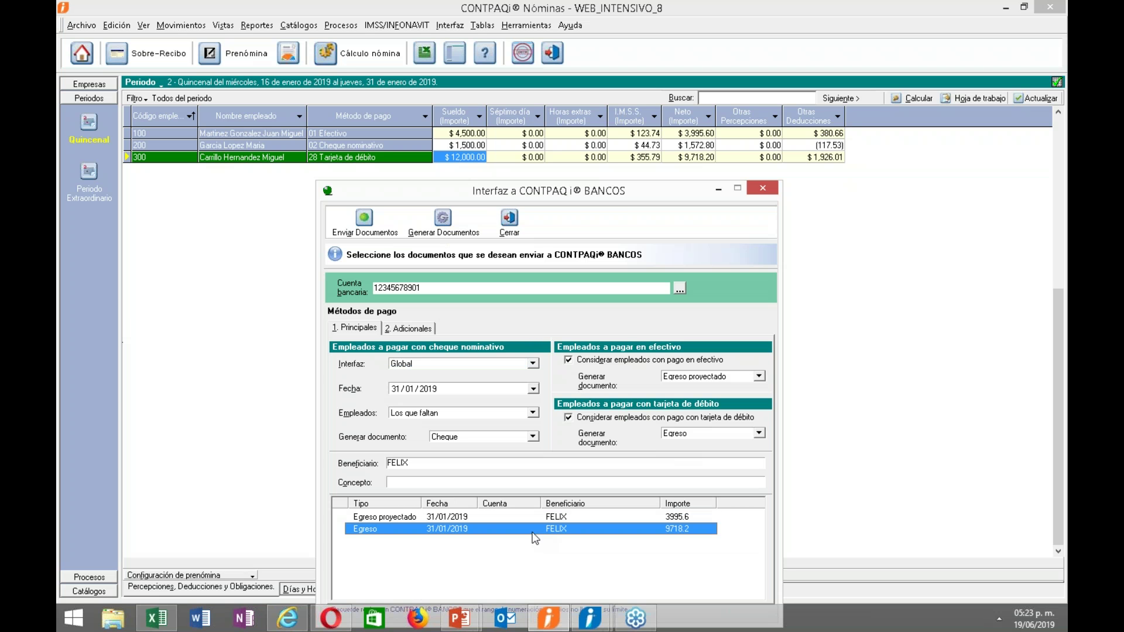
left_click(429, 463)
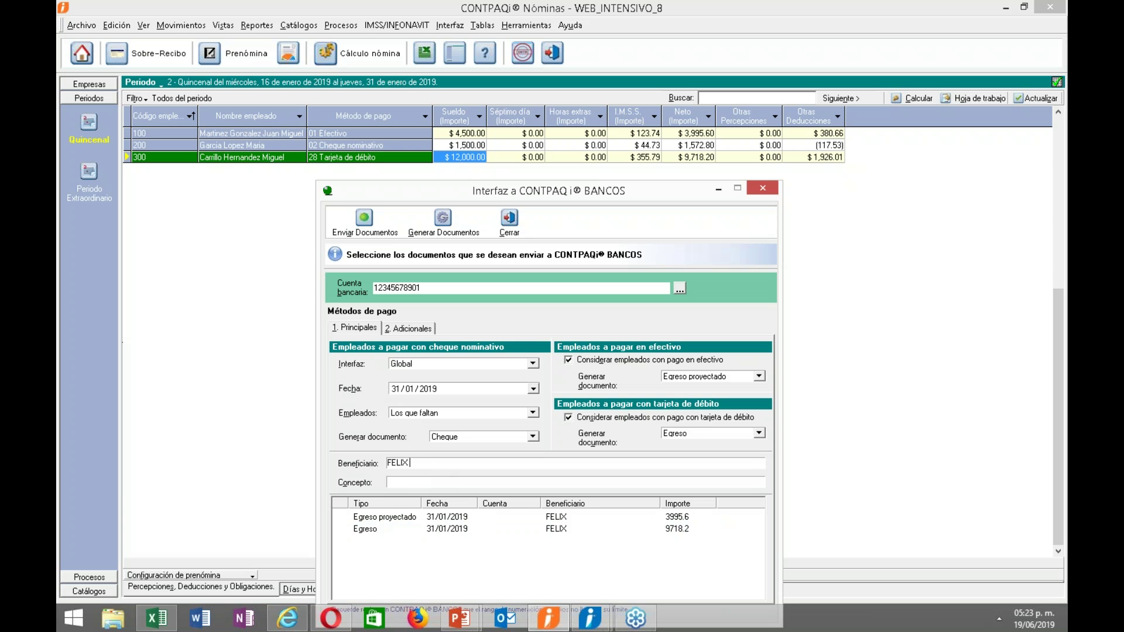
left_click_drag(421, 503, 442, 503)
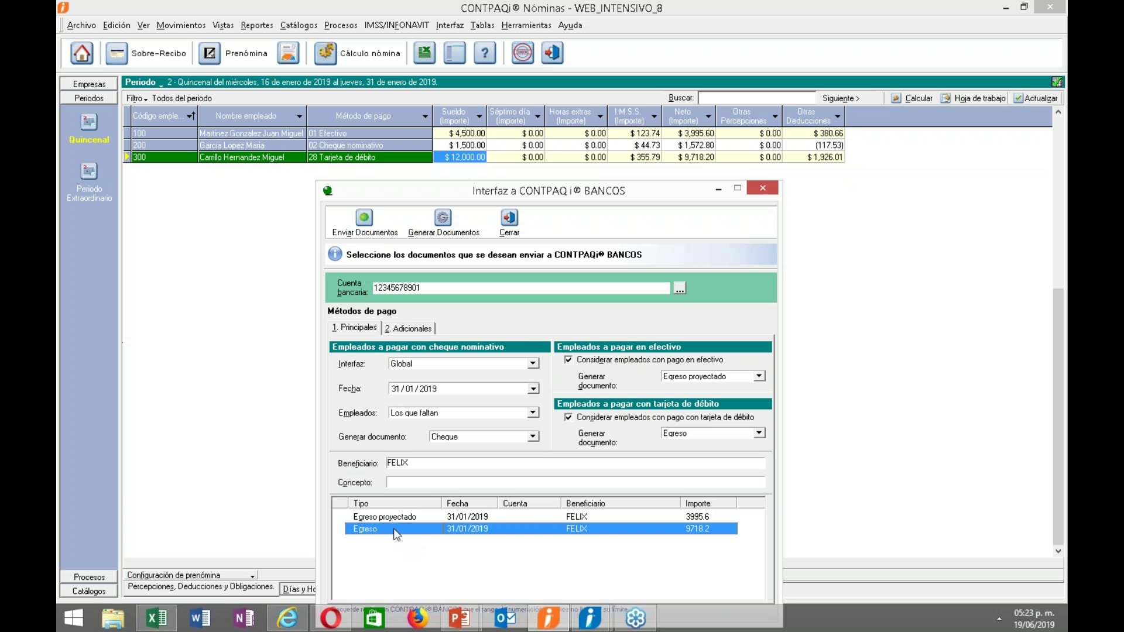
left_click(396, 517)
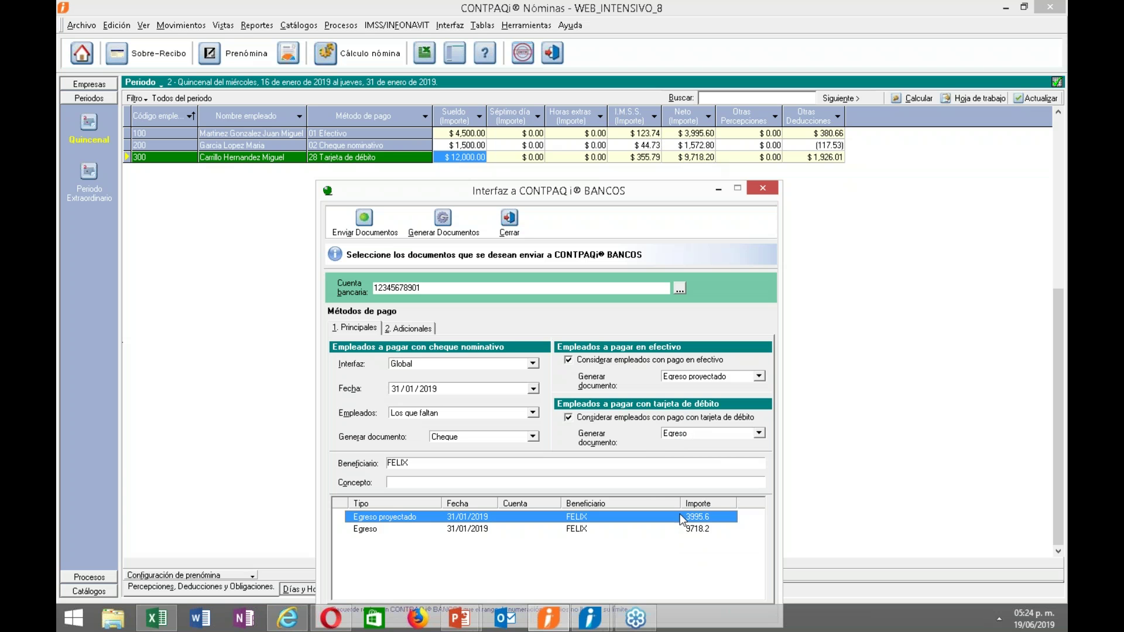
left_click(670, 532)
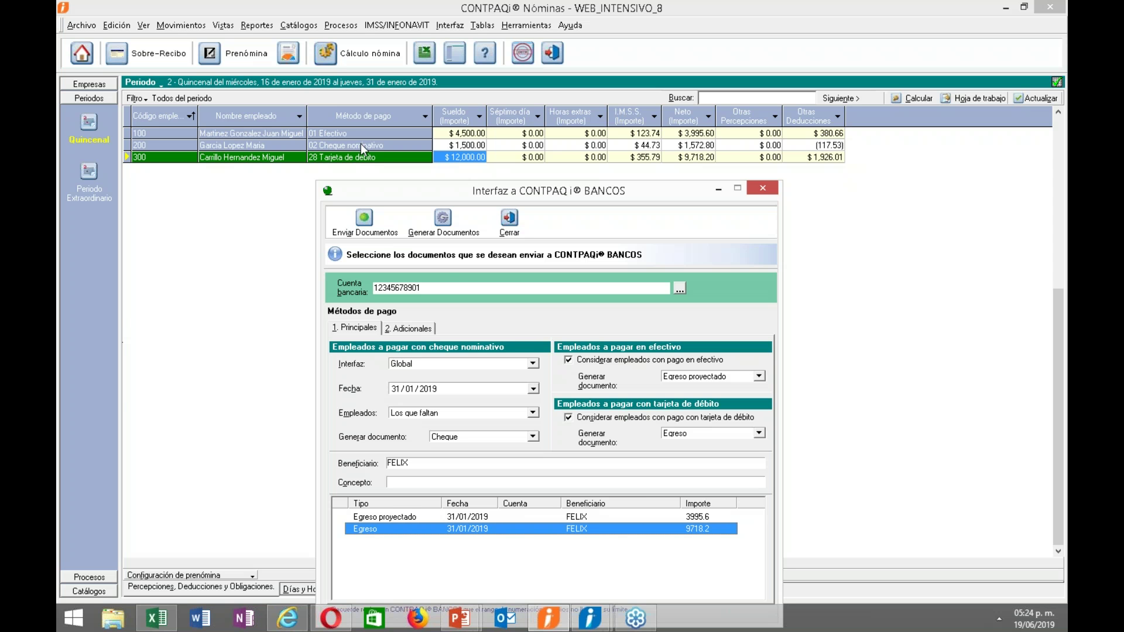
Set the interface grouping to Departamento and regenerate the documents.
left_click(533, 364)
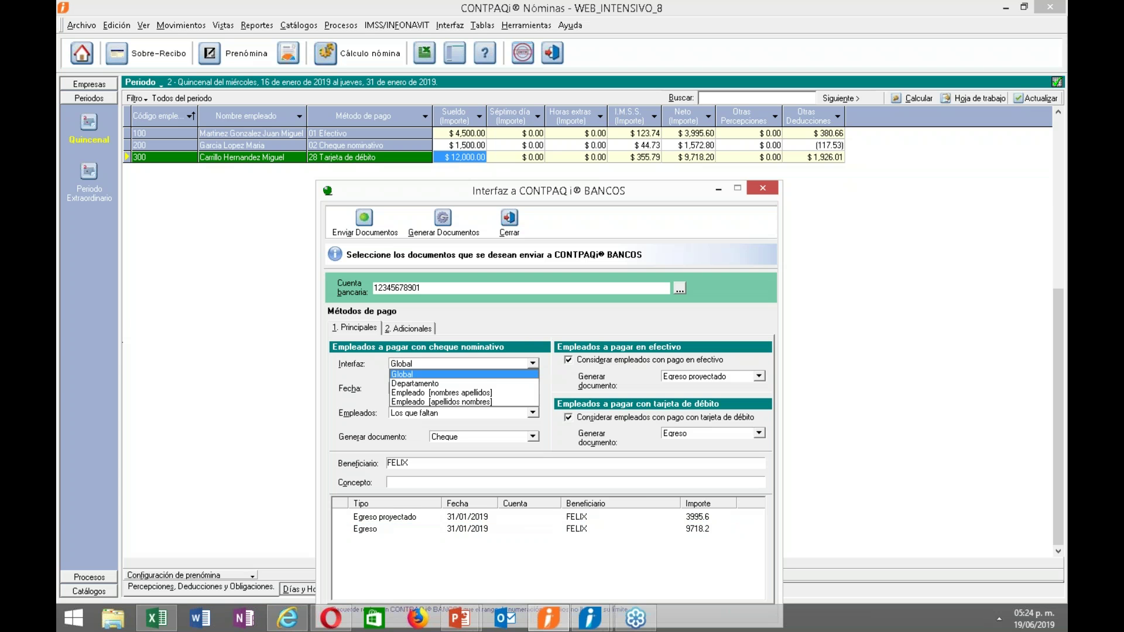
left_click(420, 384)
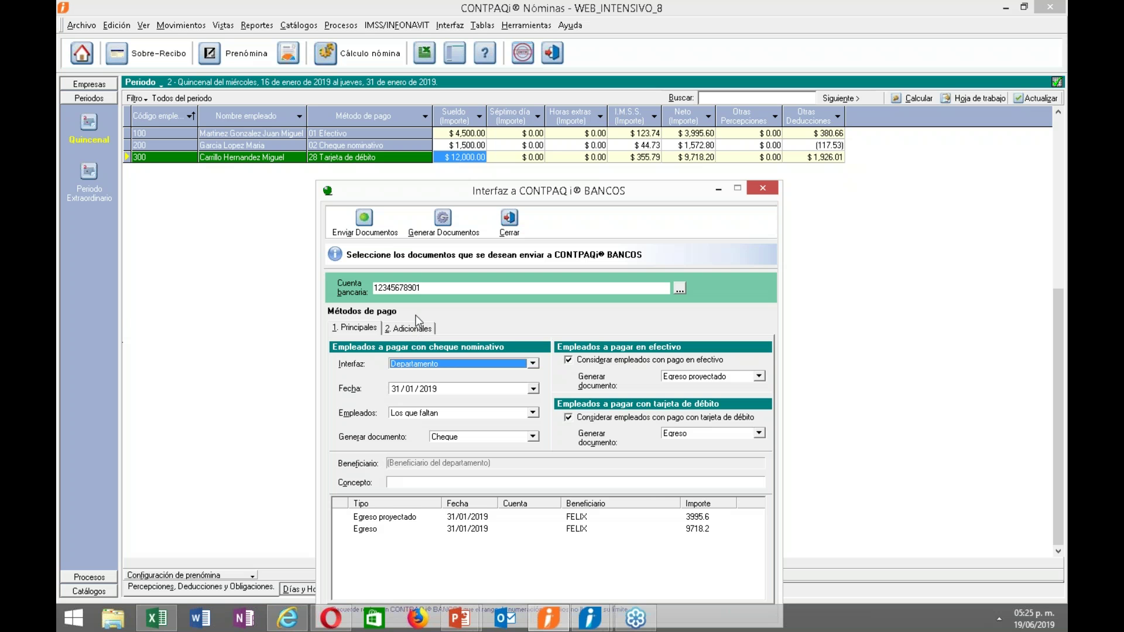
left_click(443, 222)
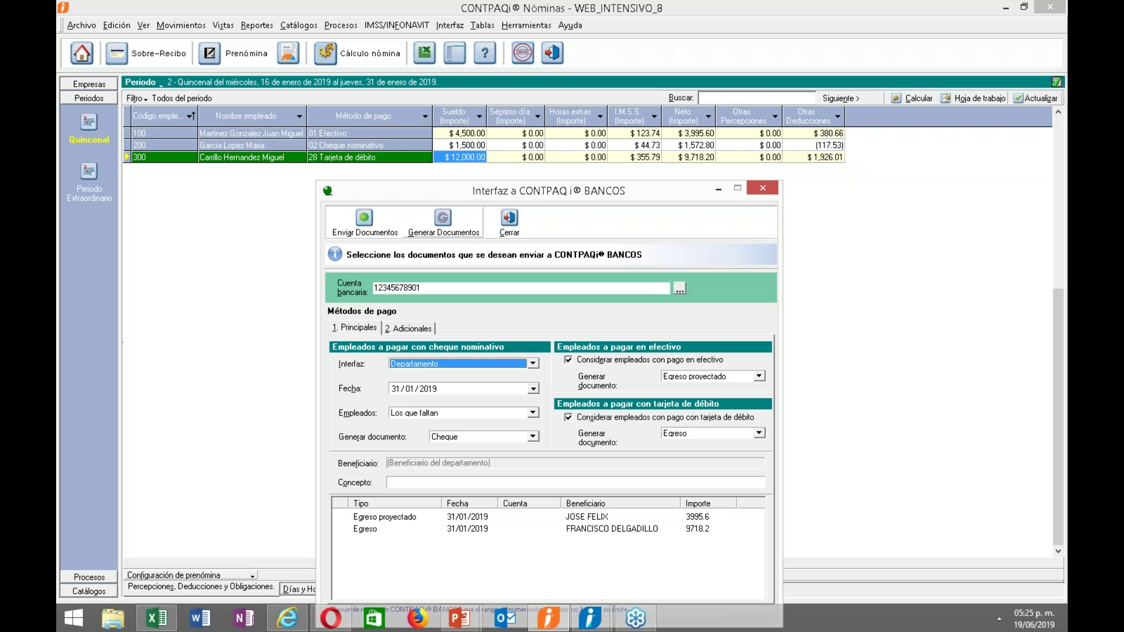
Review the regenerated Egreso proyectado 3995.6 and Egreso 9718.2 rows.
left_click(598, 521)
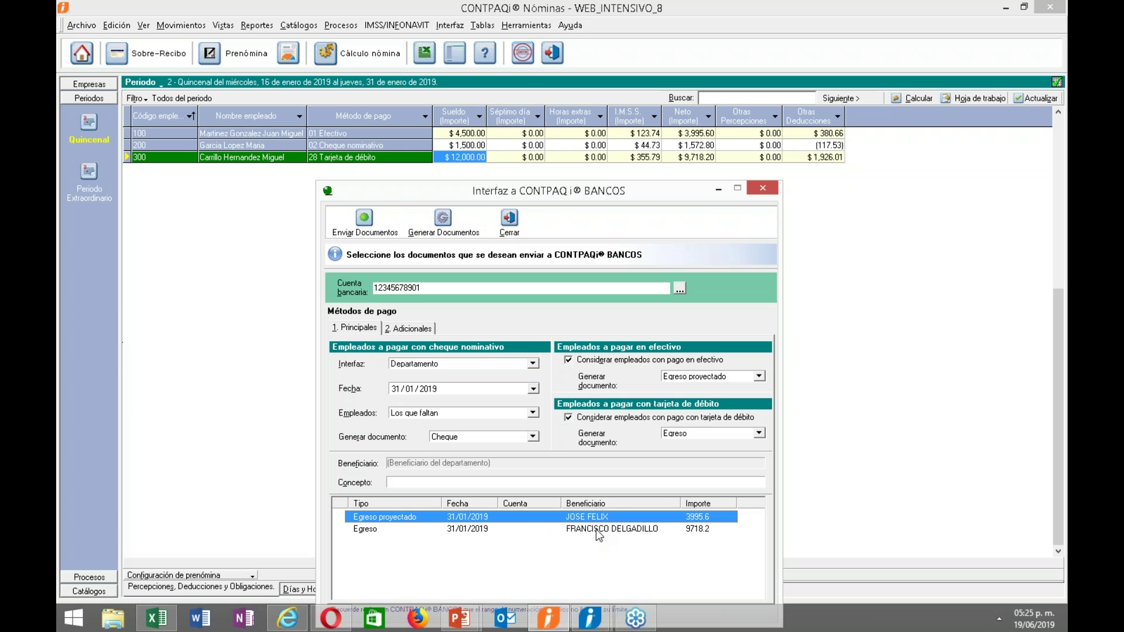
left_click(596, 529)
left_click(585, 517)
left_click(585, 527)
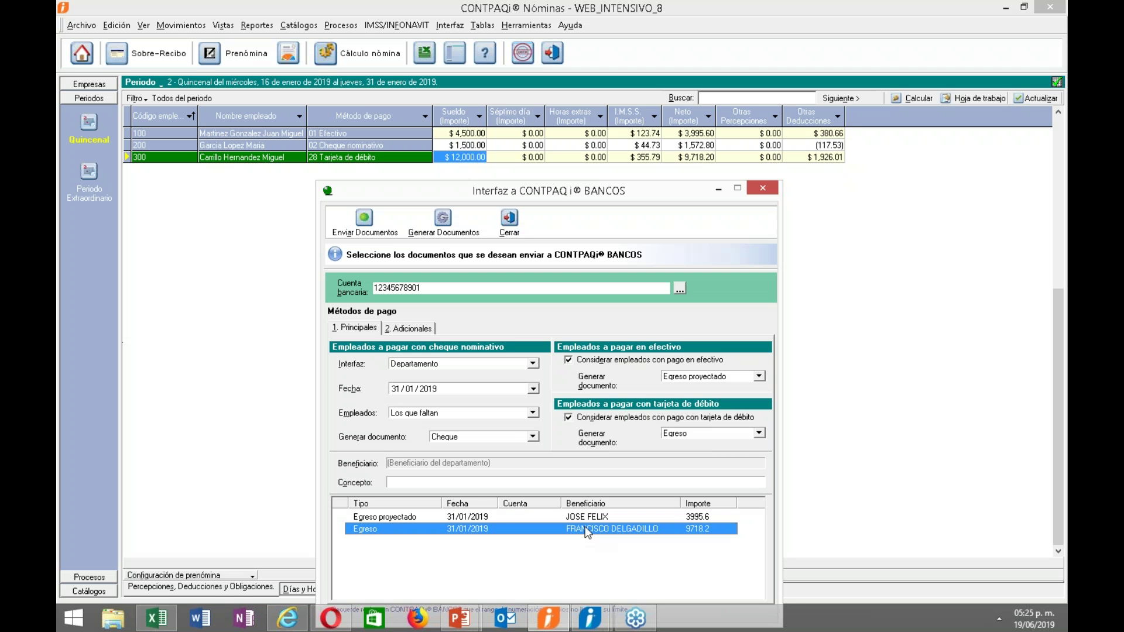
left_click(504, 517)
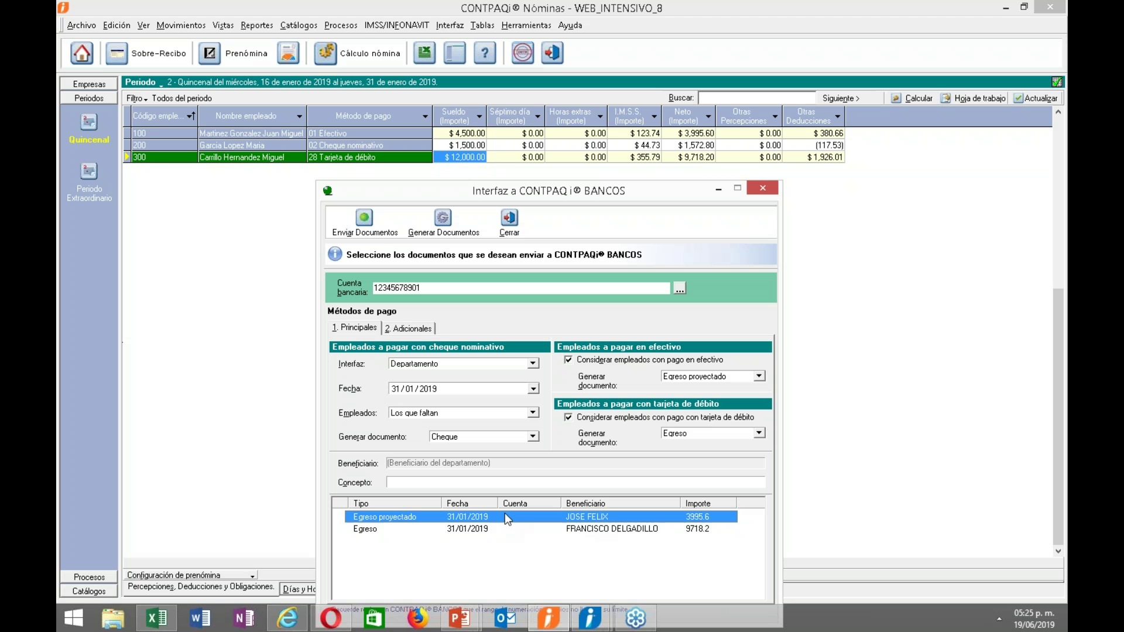
left_click(495, 529)
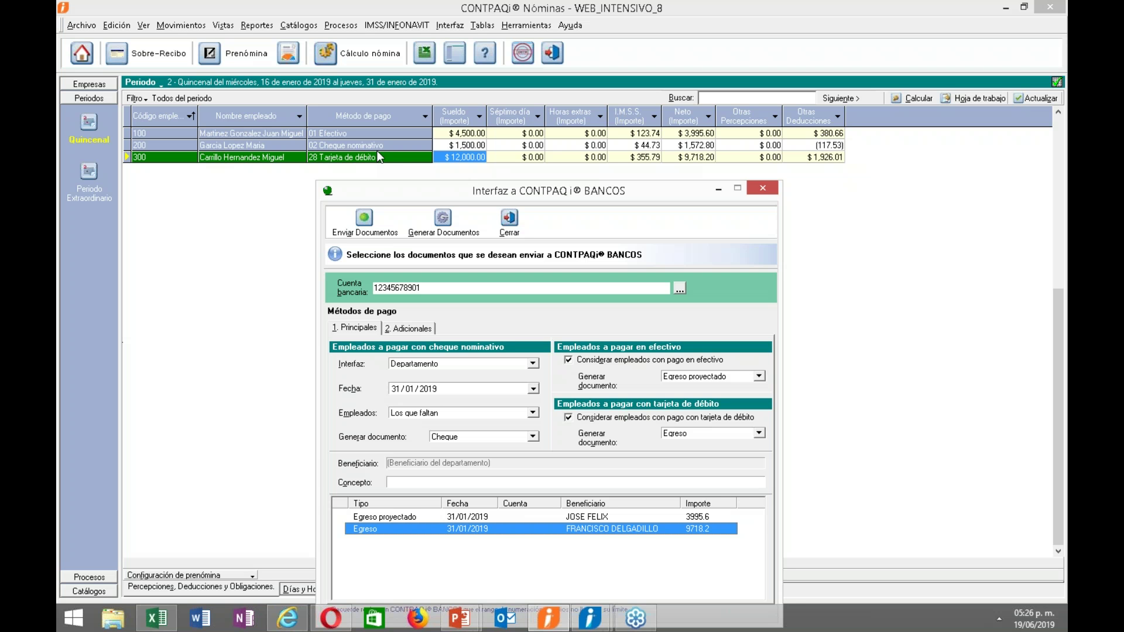
Group the interface by employee name and regenerate the payroll documents.
left_click_drag(392, 172, 396, 100)
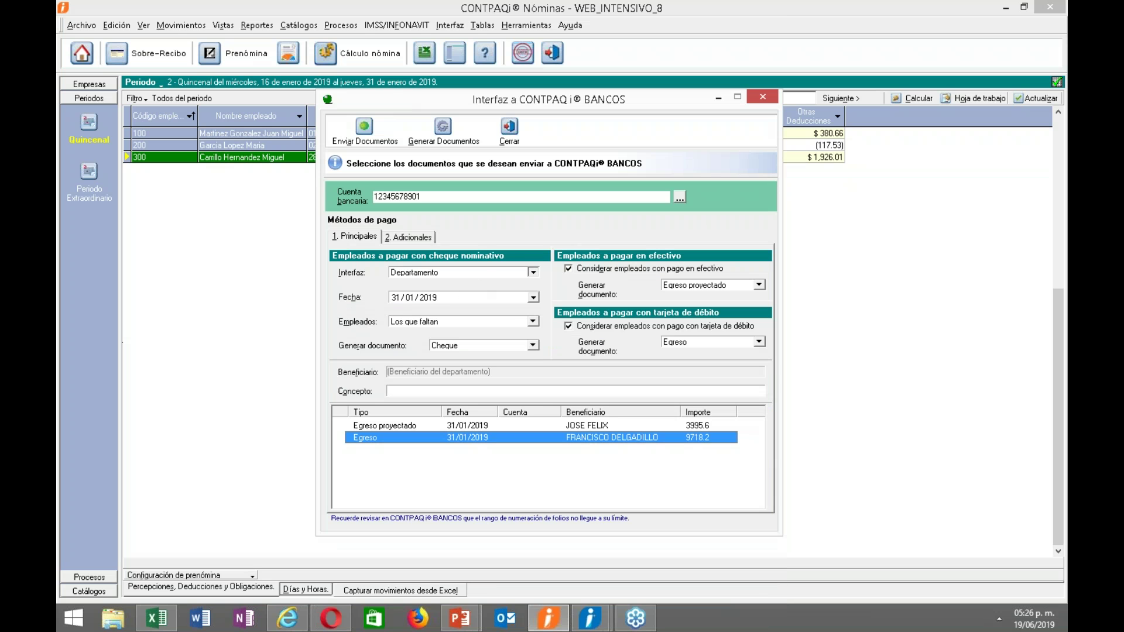
left_click(533, 272)
left_click(445, 293)
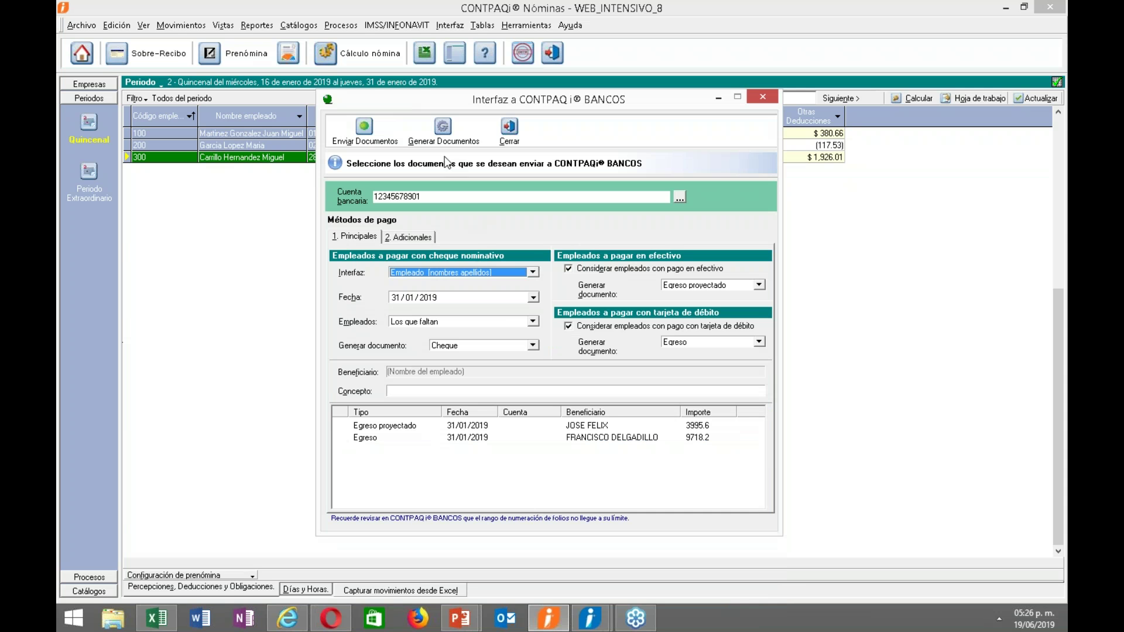
left_click(443, 143)
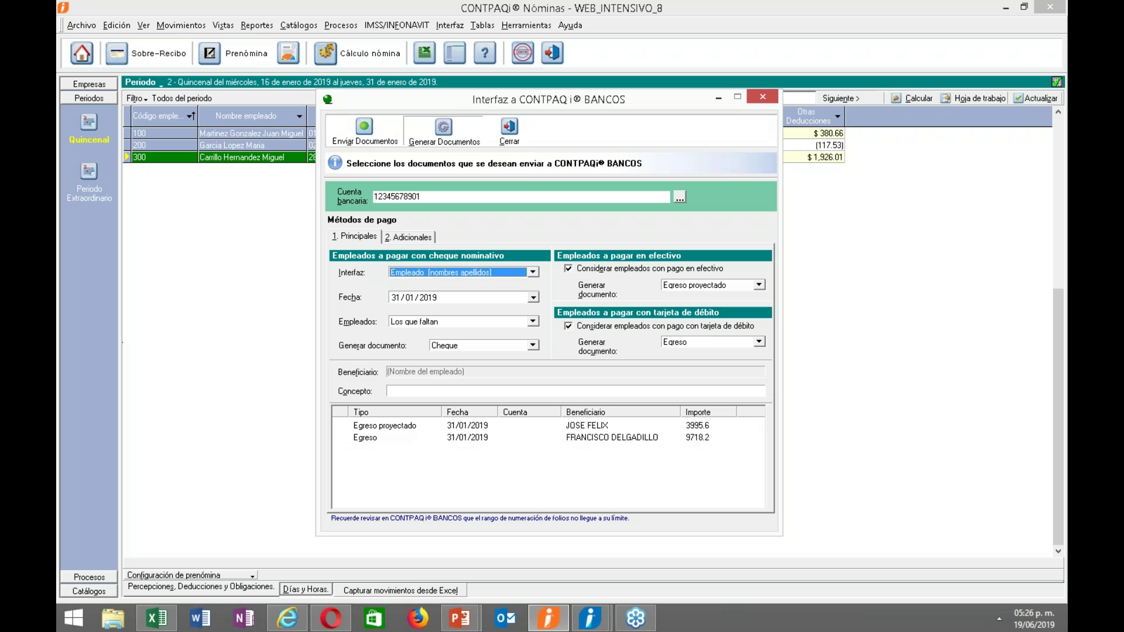
left_click(462, 429)
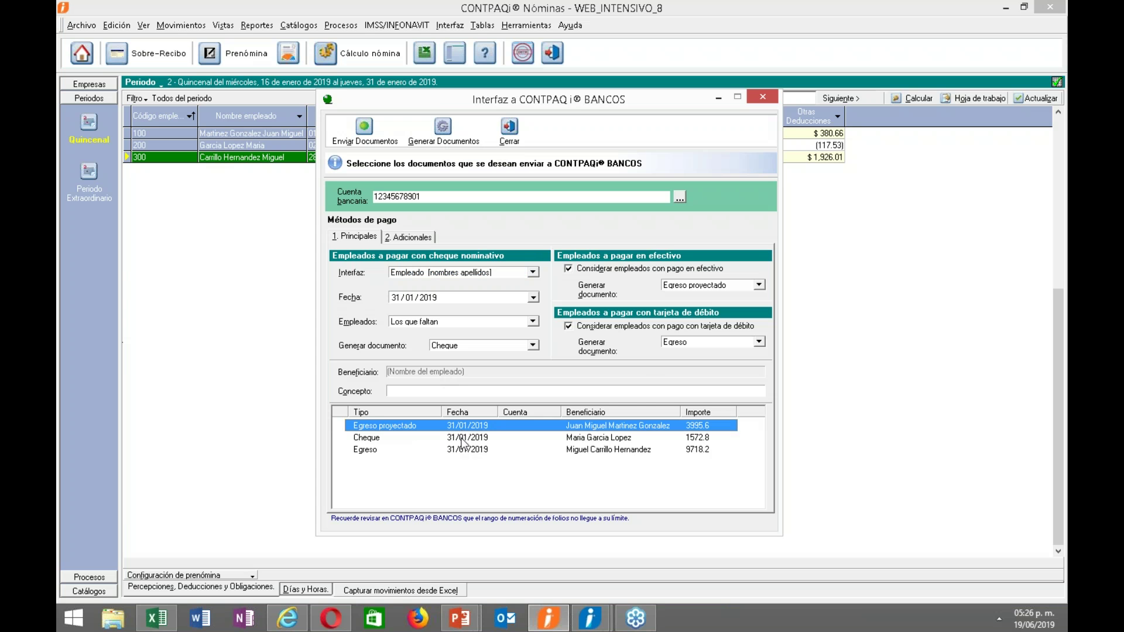
left_click(465, 450)
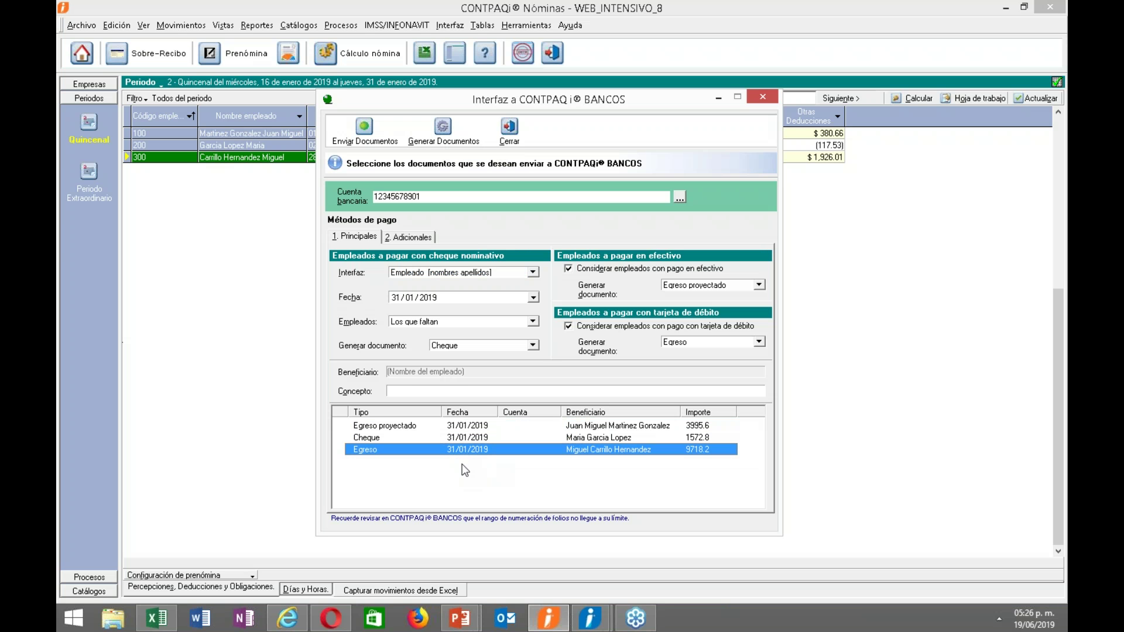
Review the Egreso proyectado, Cheque 1572.8 and Egreso rows, then send all three to Bancos.
left_click_drag(414, 225, 414, 197)
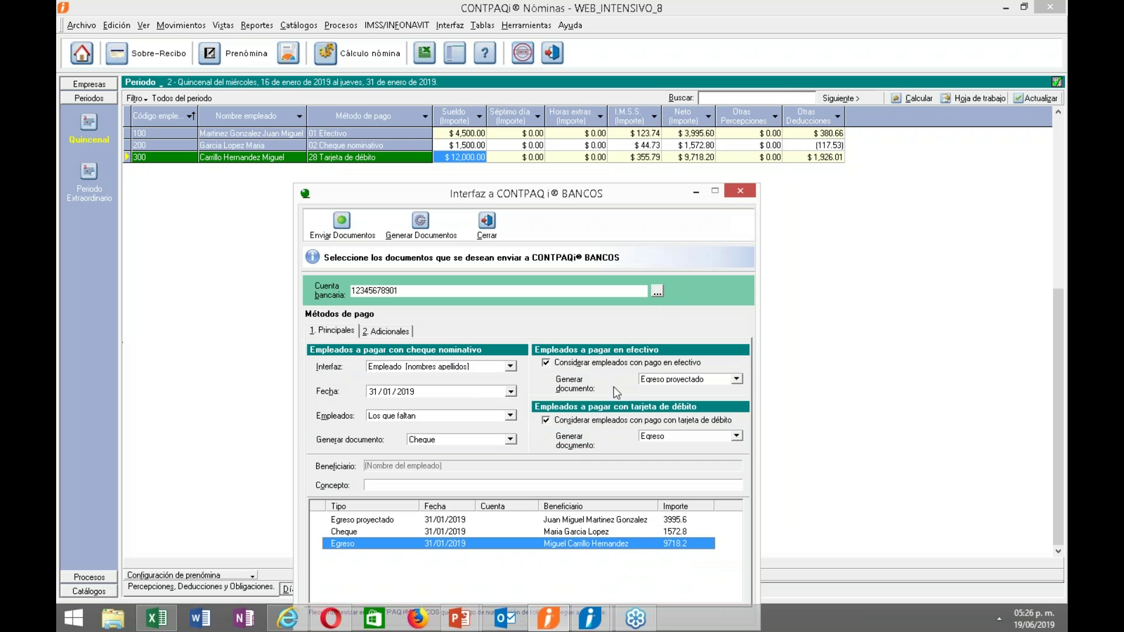
left_click(648, 522)
left_click(647, 532)
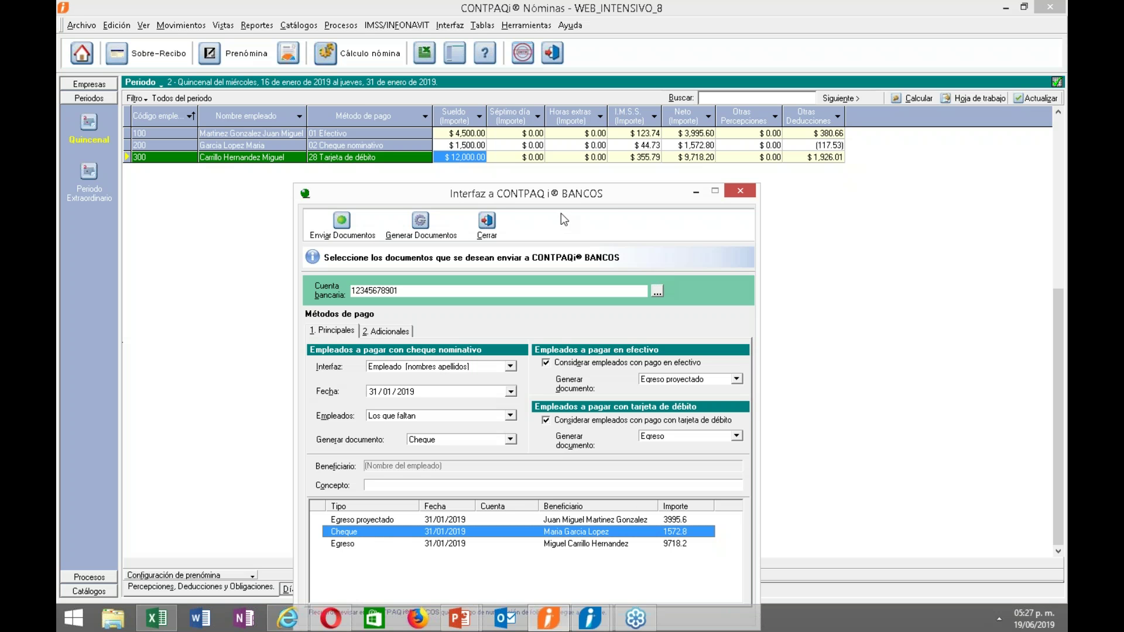
left_click_drag(559, 195, 556, 113)
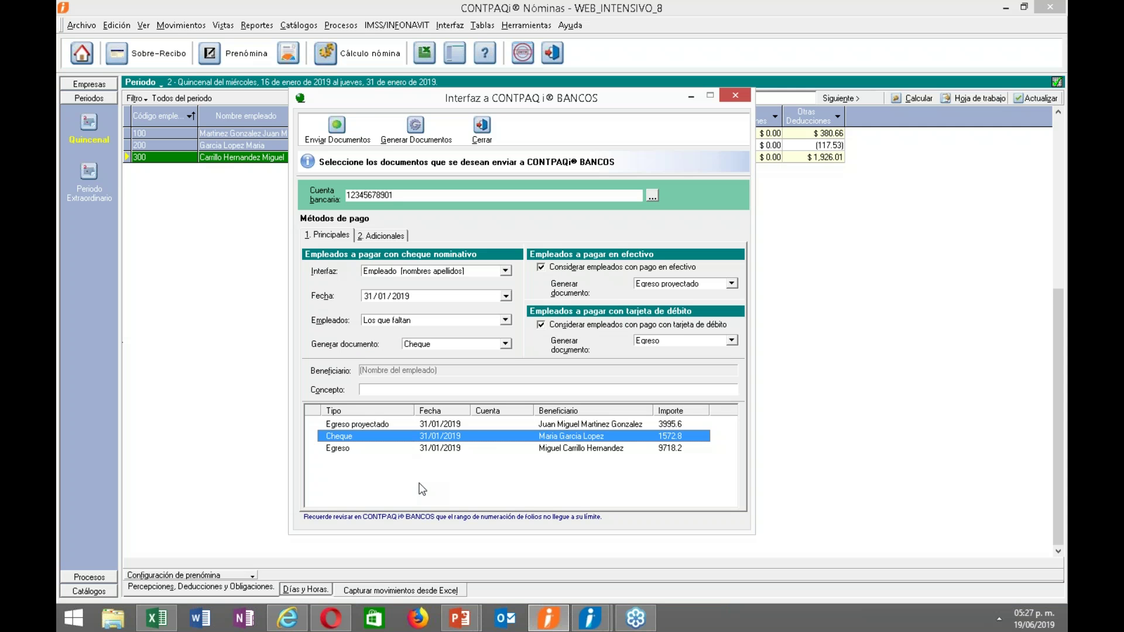
left_click(424, 449)
left_click(337, 128)
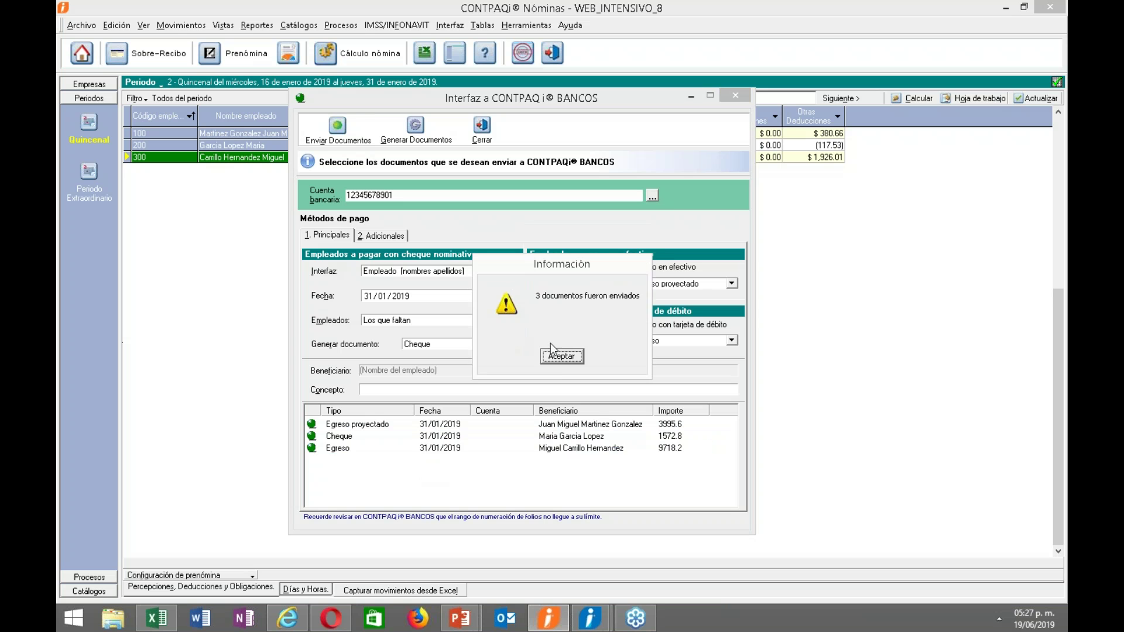
left_click(558, 362)
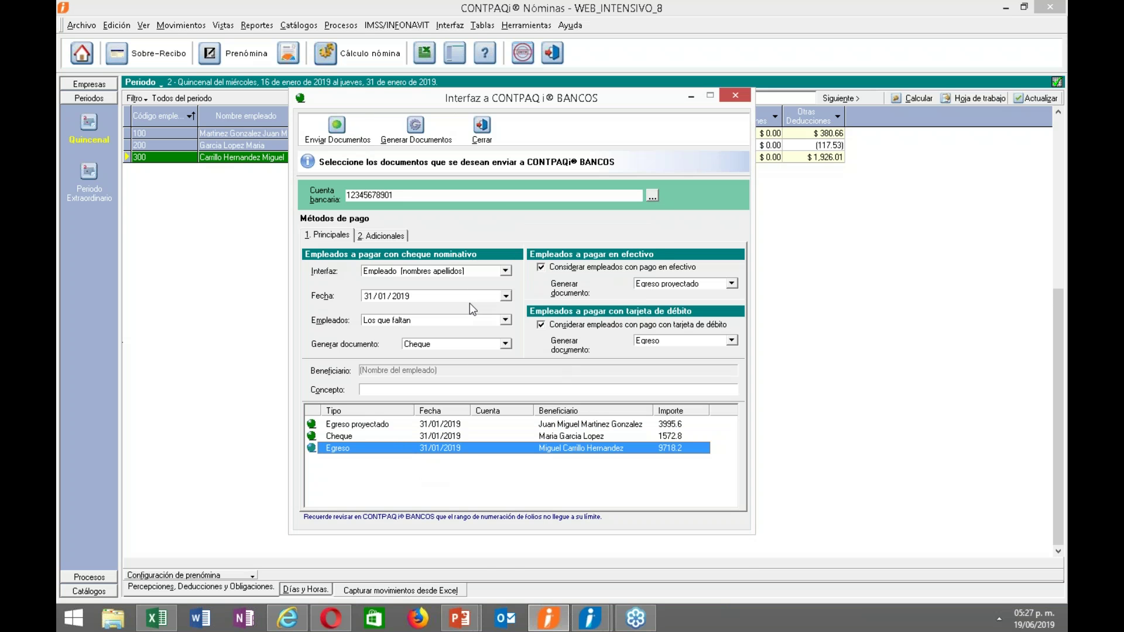
In CONTPAQi Bancos, open the Calendario Financiero with the start date set to 01/01/2019.
mouse_move(590, 617)
left_click(668, 536)
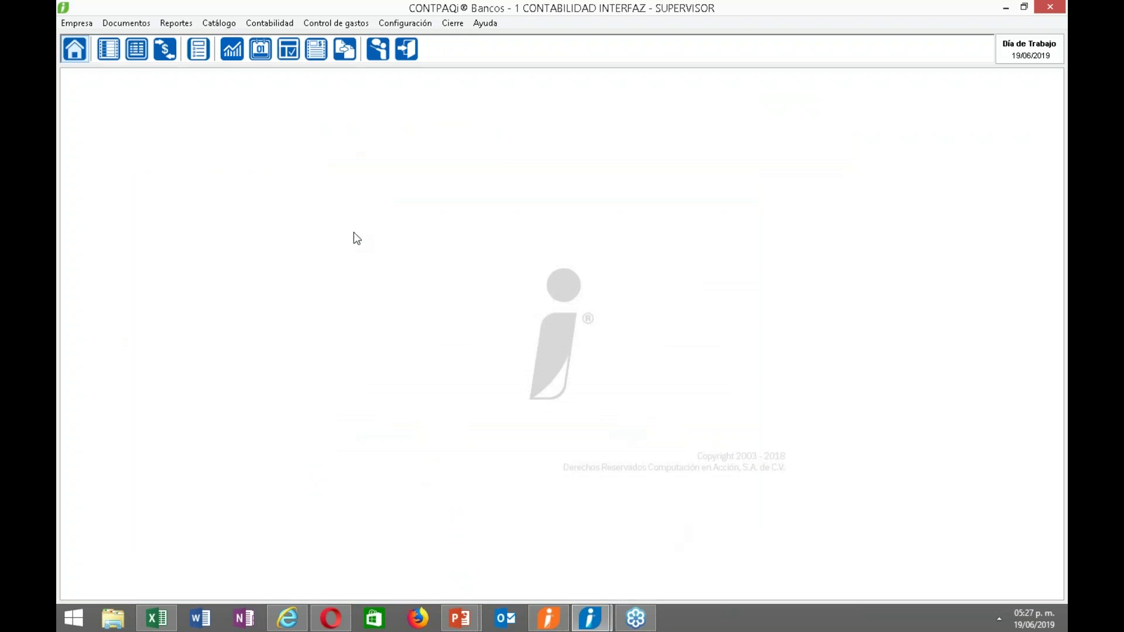
left_click(126, 24)
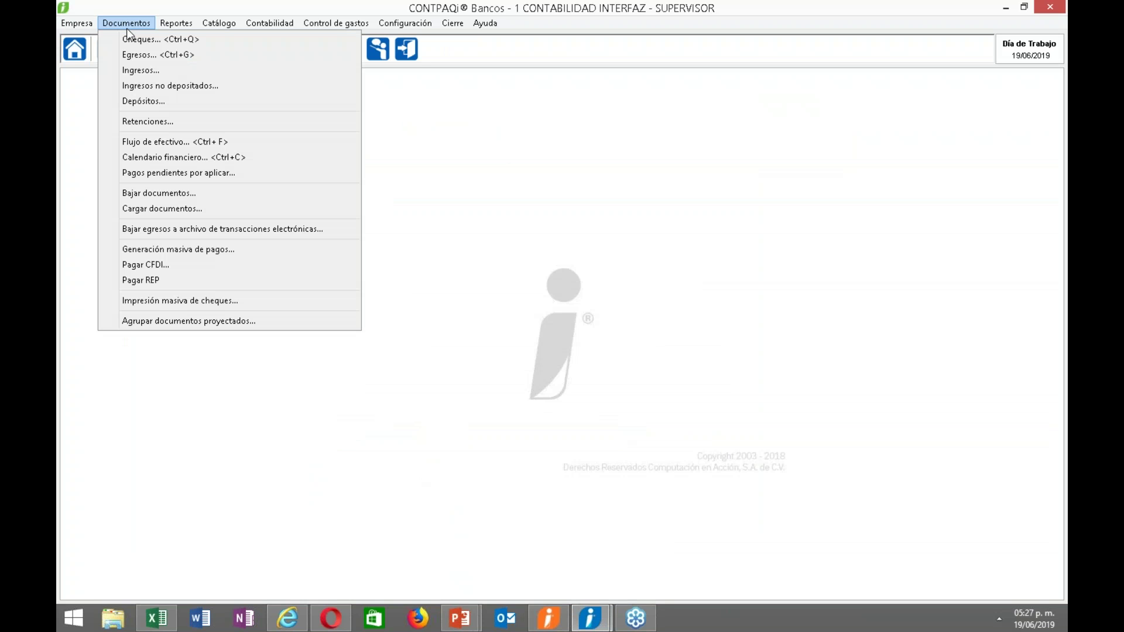
left_click(185, 156)
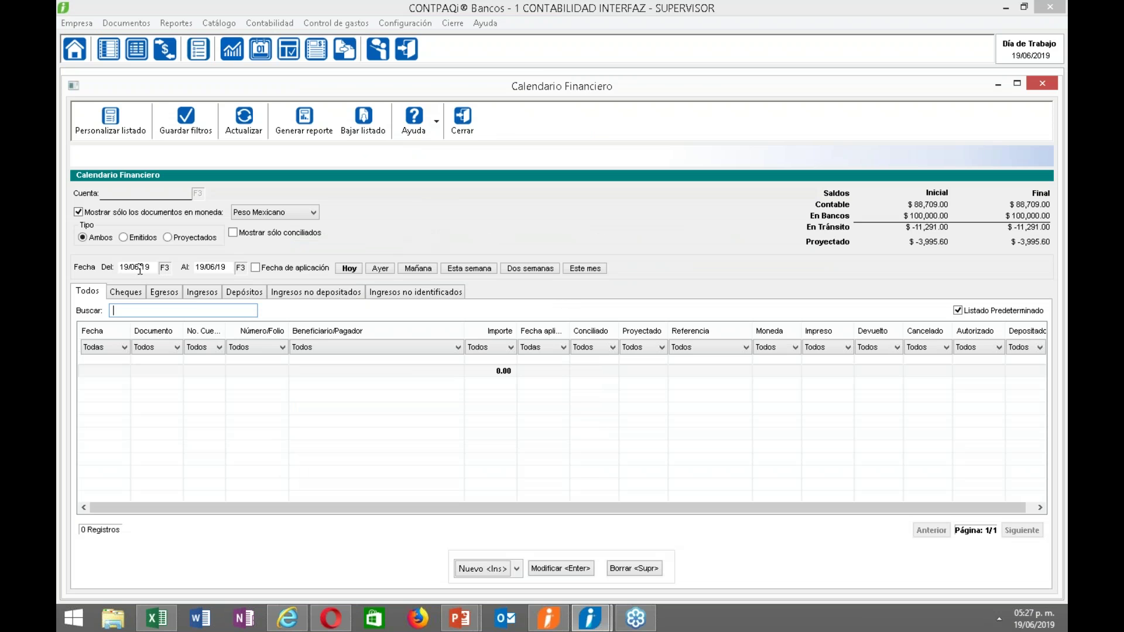
left_click(166, 268)
left_click(169, 287)
left_click(151, 305)
left_click(149, 324)
key("Tab")
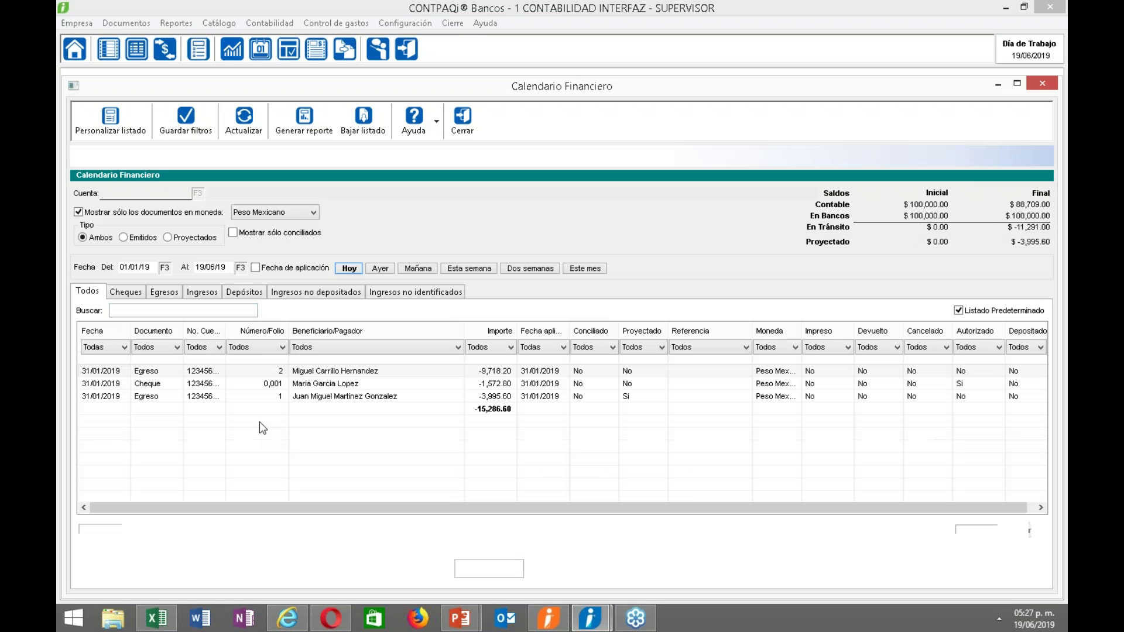
Inspect the 9,718.20 egreso, close the calendar, and return to CONTPAQi Nóminas.
double_click(312, 370)
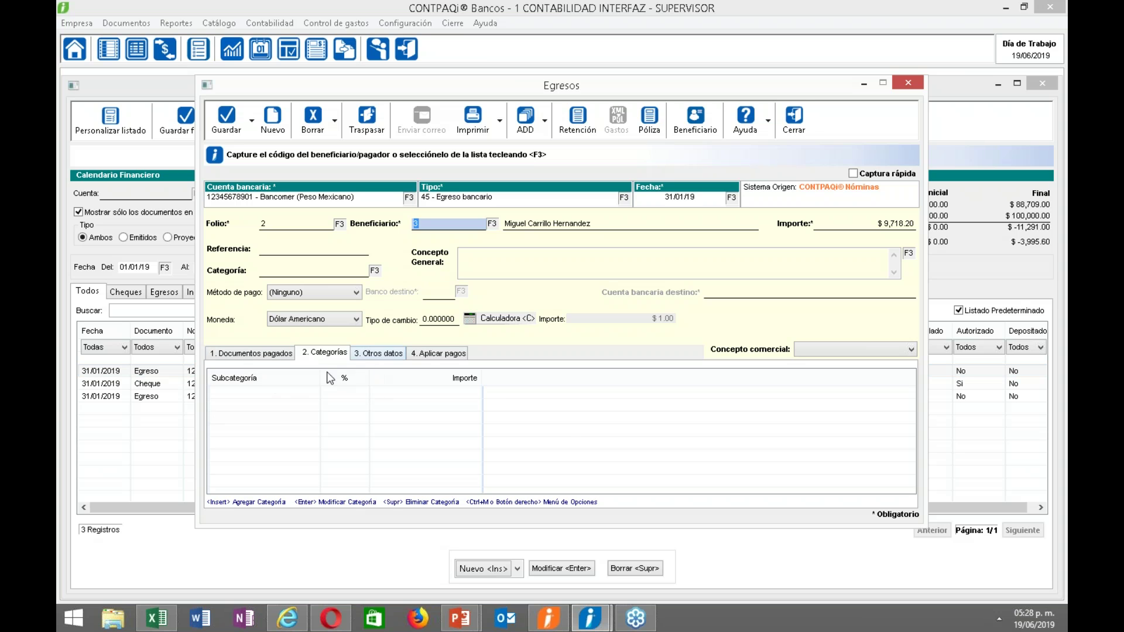
left_click(794, 123)
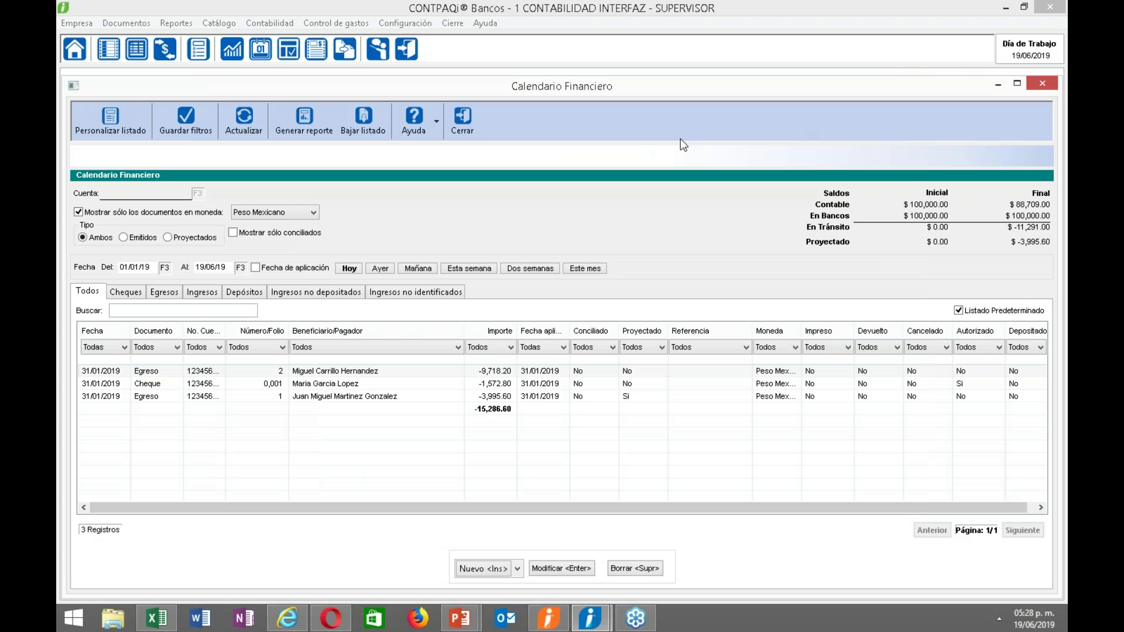
left_click(458, 122)
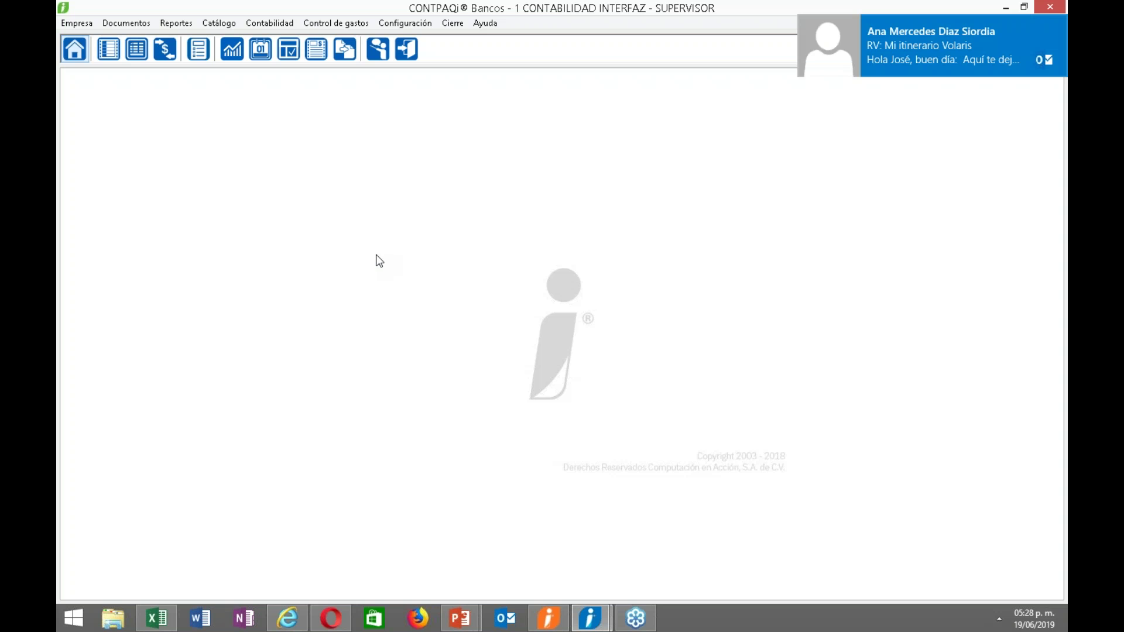
left_click(1057, 20)
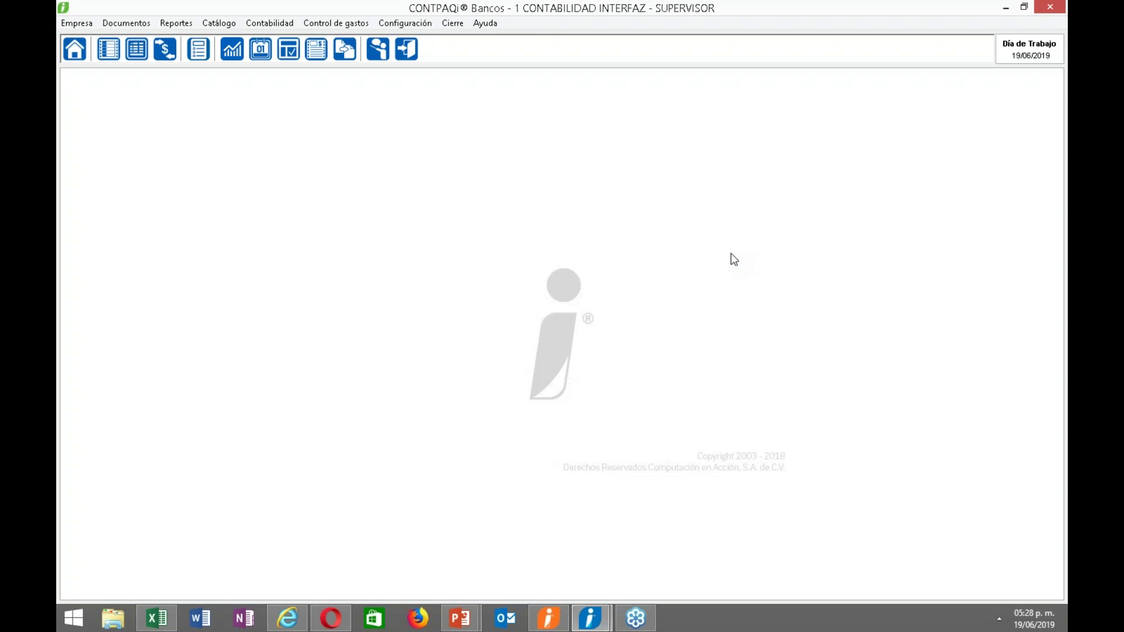
left_click(549, 615)
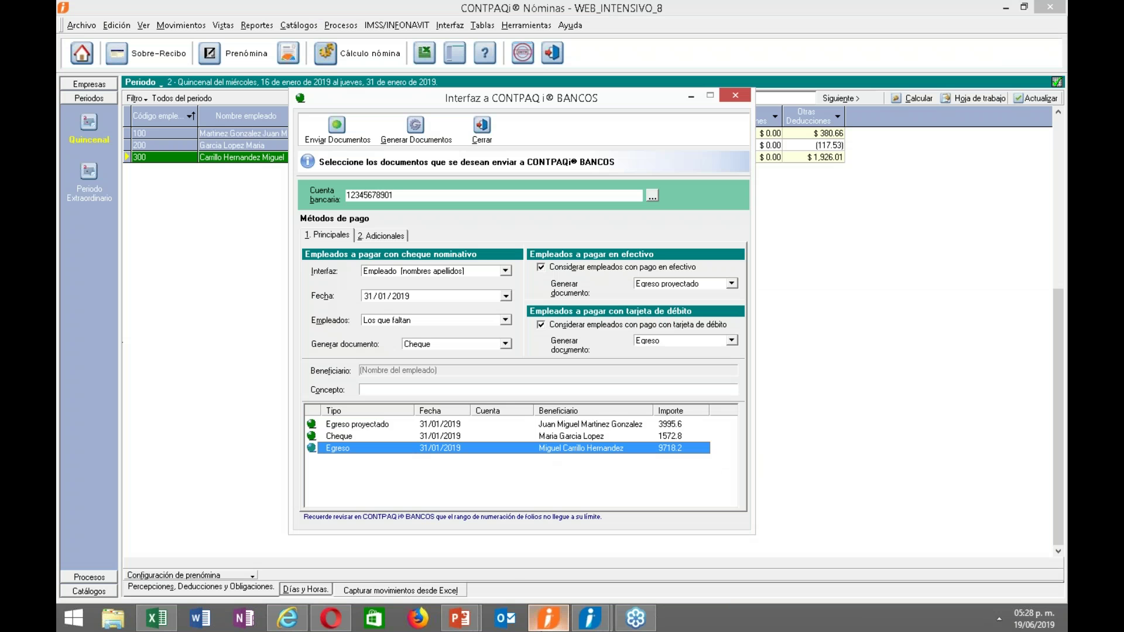
Close the Interfaz a CONTPAQi BANCOS dialog, briefly show the slideshow, then return to Nóminas.
left_click(482, 129)
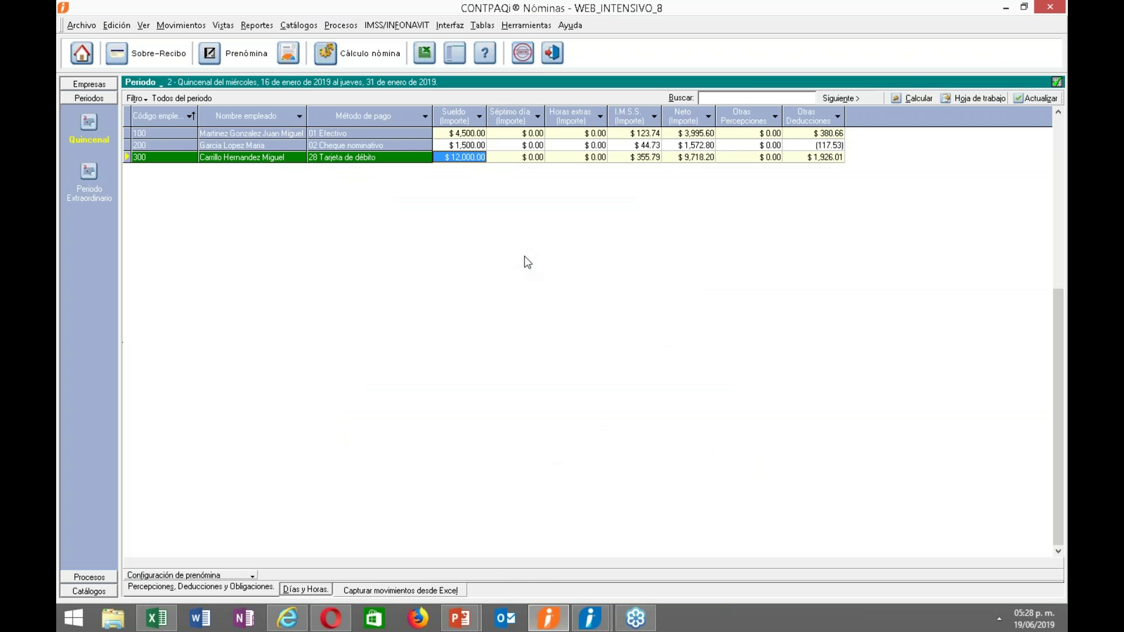
mouse_move(460, 618)
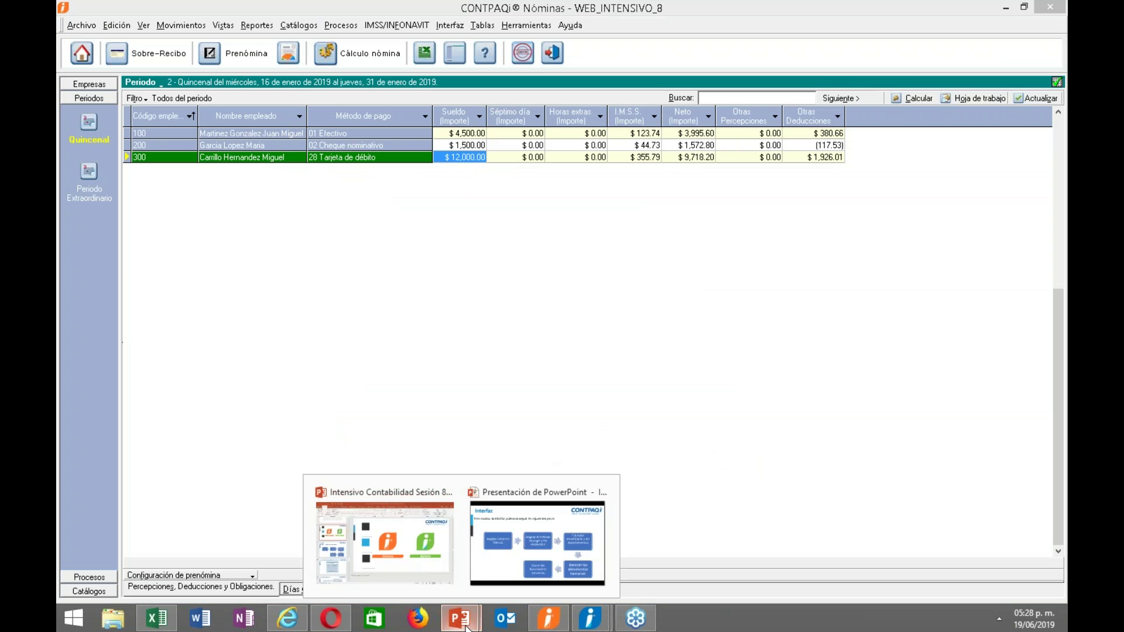
left_click(517, 538)
key("alt+Tab")
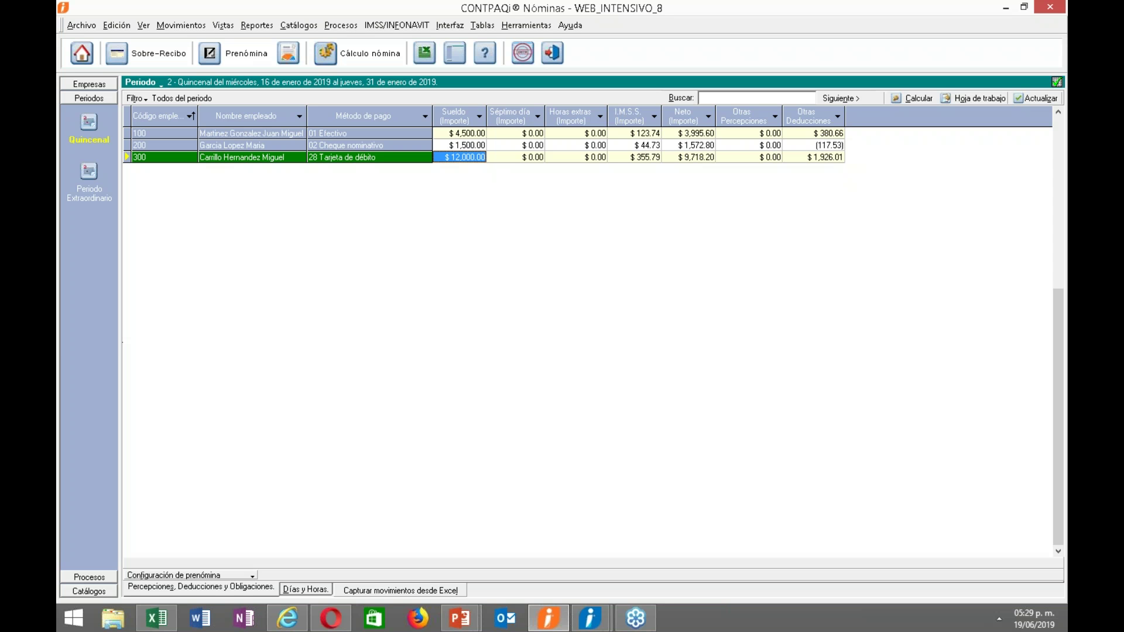
Check the ADMINISTRACION record in the Departamento catalogue, then close the catalogue.
left_click(299, 25)
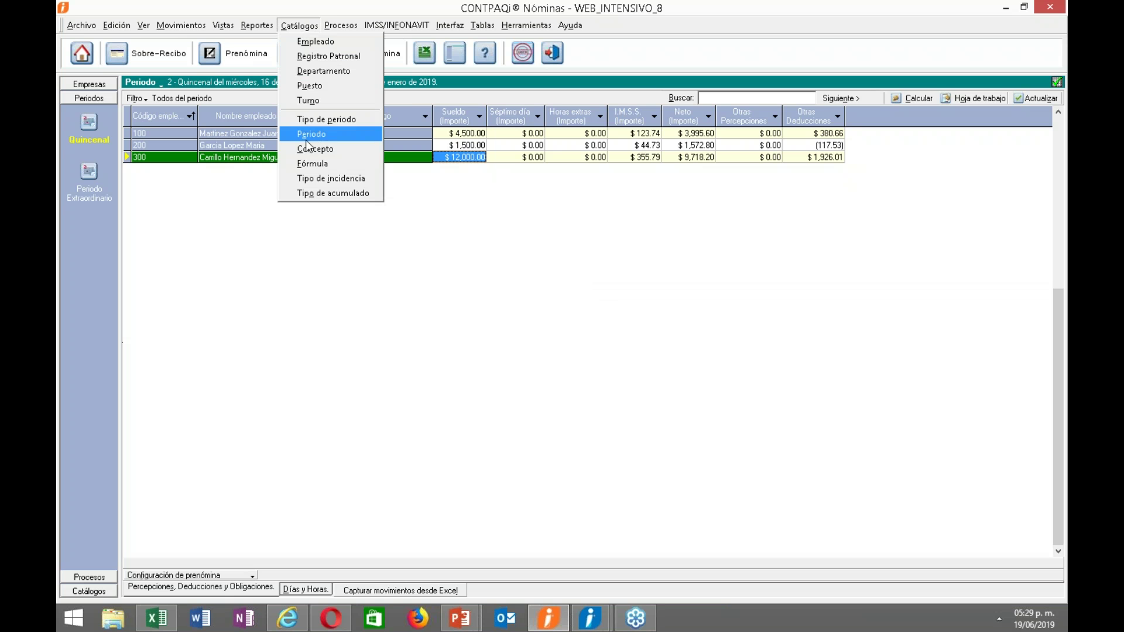
left_click(323, 71)
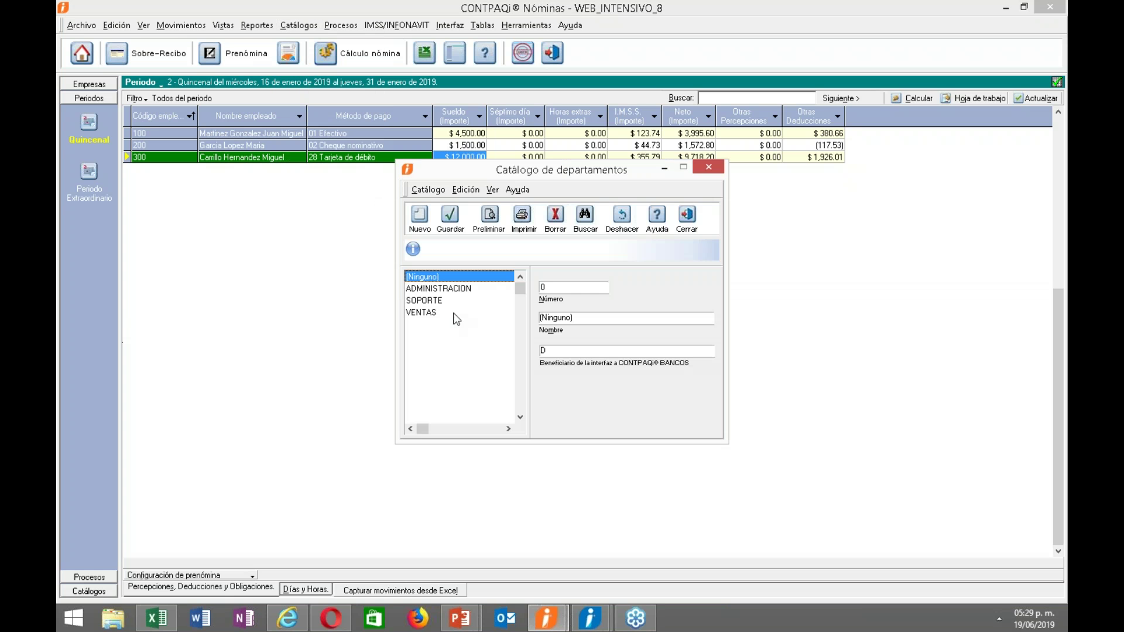
left_click(419, 290)
left_click(603, 353)
left_click(688, 217)
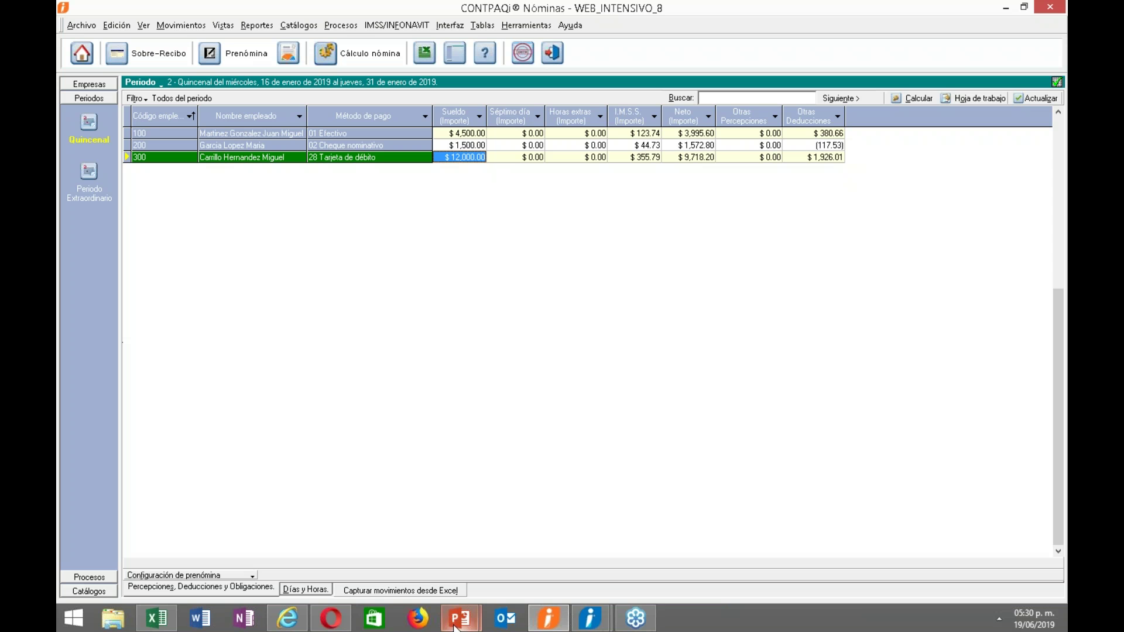
Bring PowerPoint forward and jump to slide 43, the Utilerías table.
mouse_move(456, 625)
left_click(381, 530)
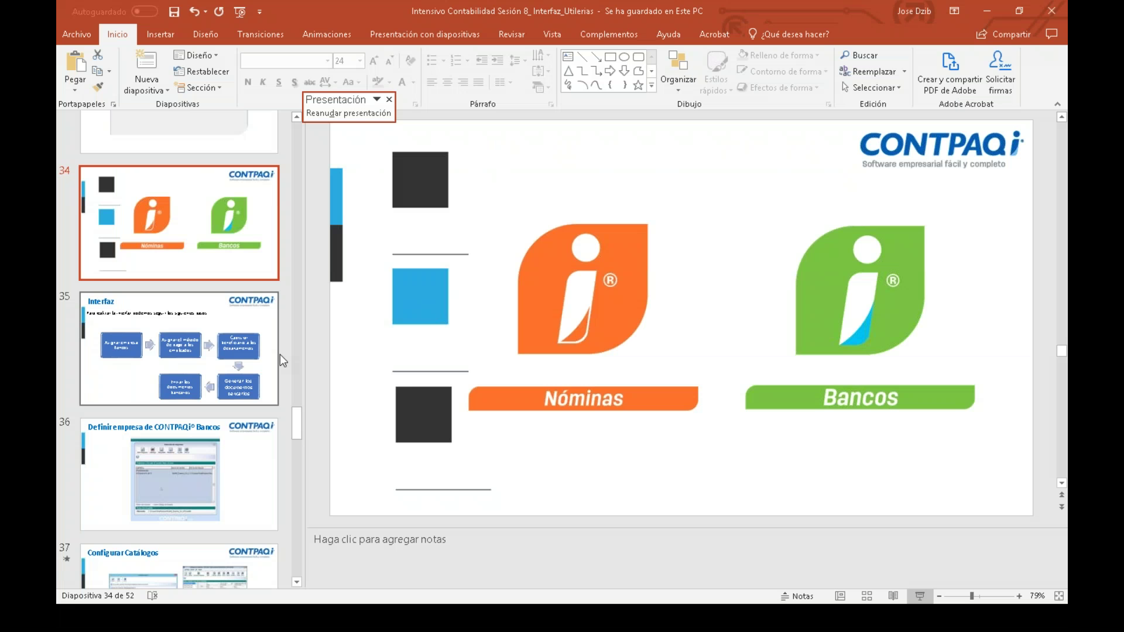
left_click_drag(296, 431, 287, 500)
left_click(221, 331)
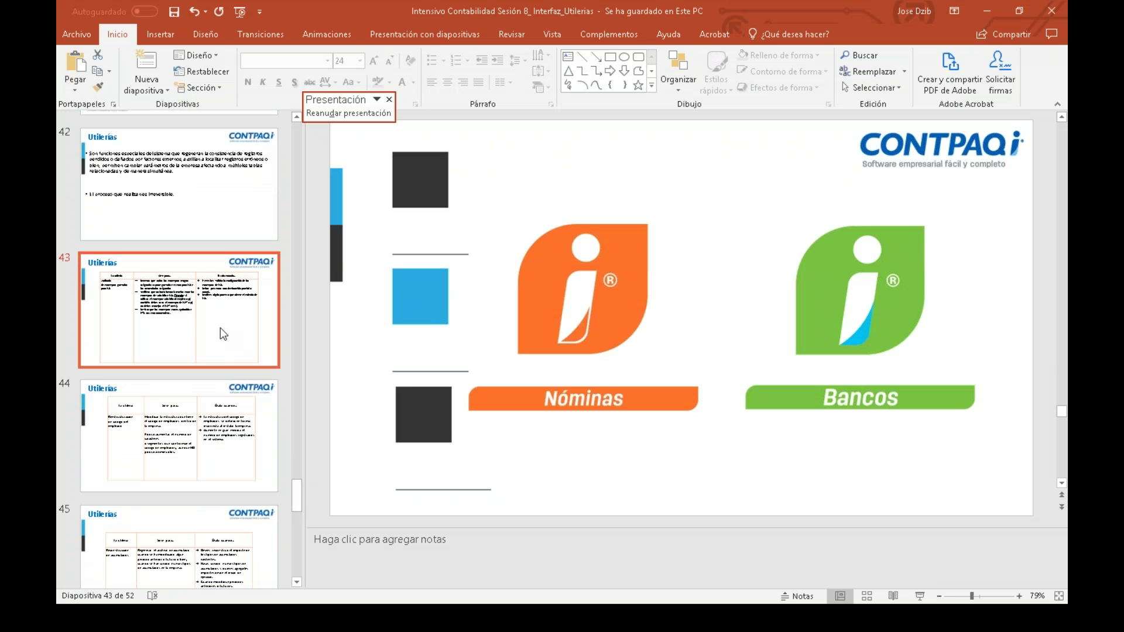
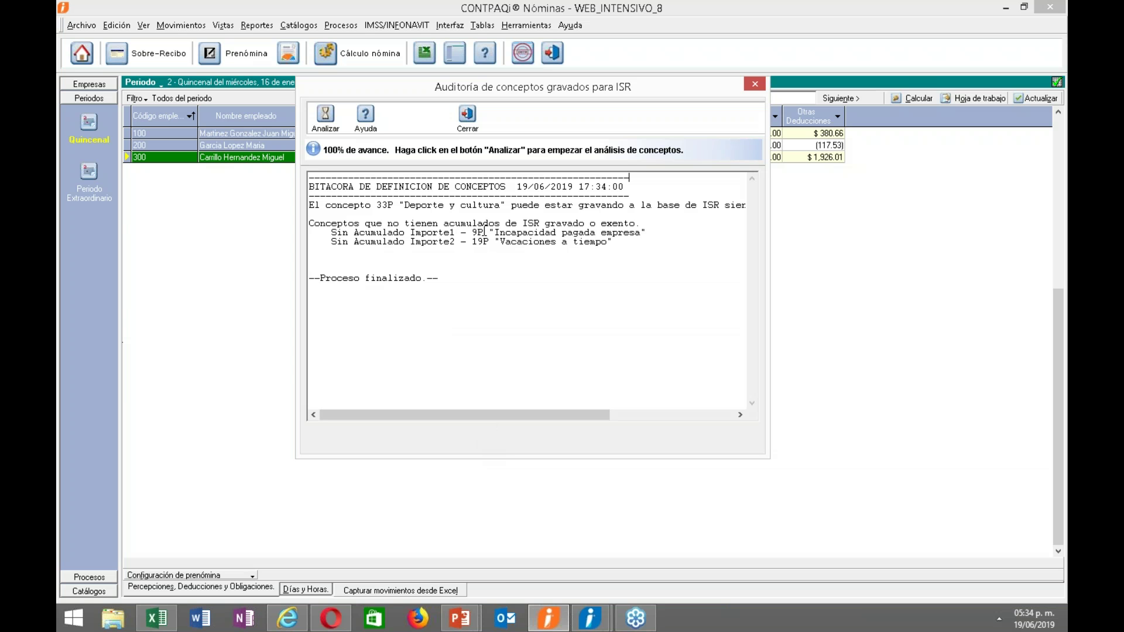
Highlight concepts 9P Incapacidad pagada empresa and 19P Vacaciones a tiempo listed without ISR accumulators, then close the audit.
left_click_drag(484, 233, 651, 232)
left_click(615, 264)
left_click_drag(488, 241, 616, 242)
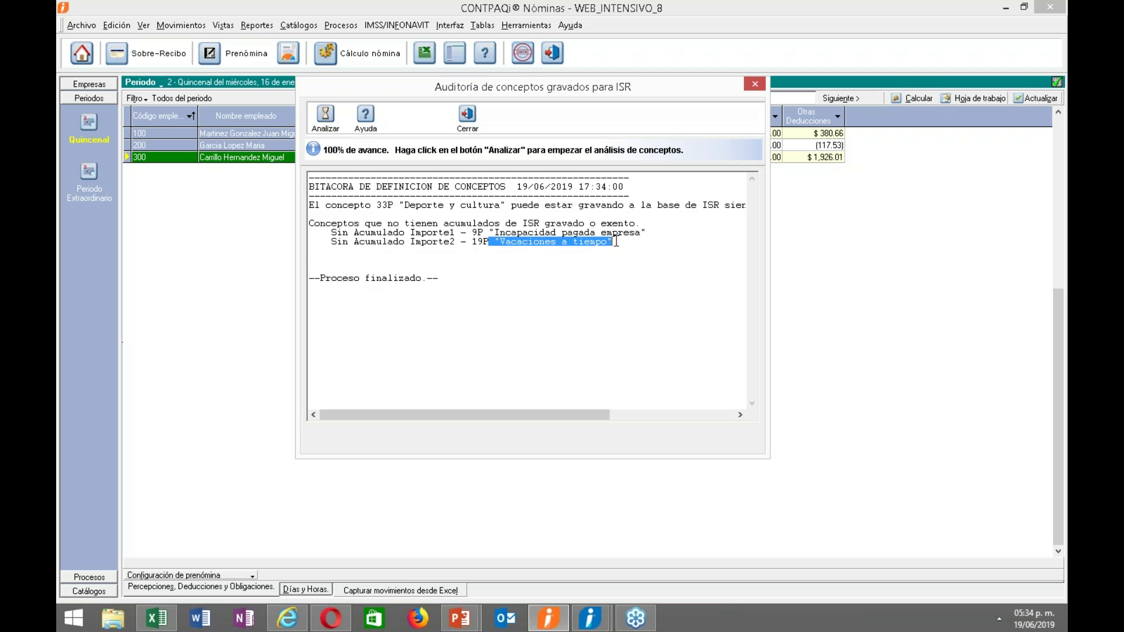
left_click(435, 235)
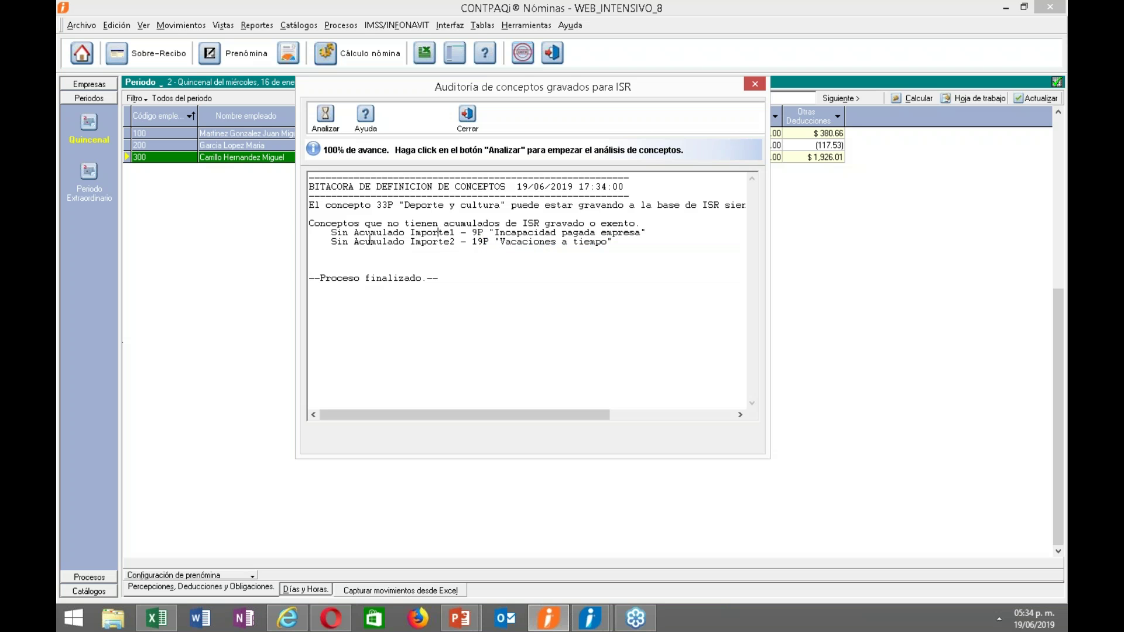
left_click_drag(311, 253, 300, 233)
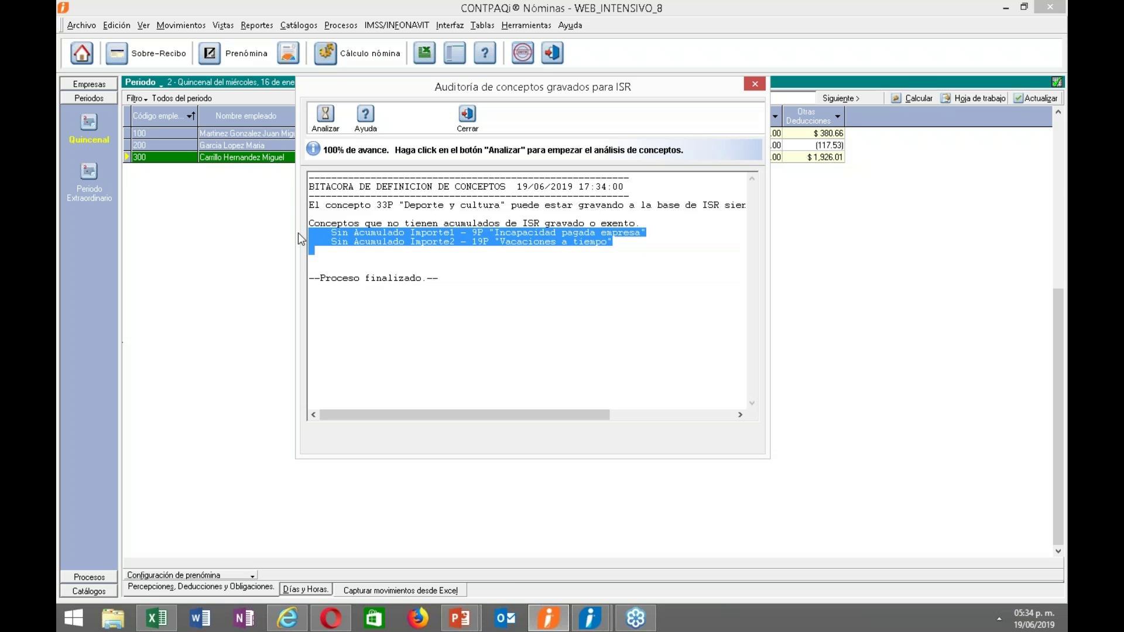
mouse_move(297, 231)
left_mouse_down()
mouse_move(293, 220)
mouse_move(286, 230)
left_mouse_up()
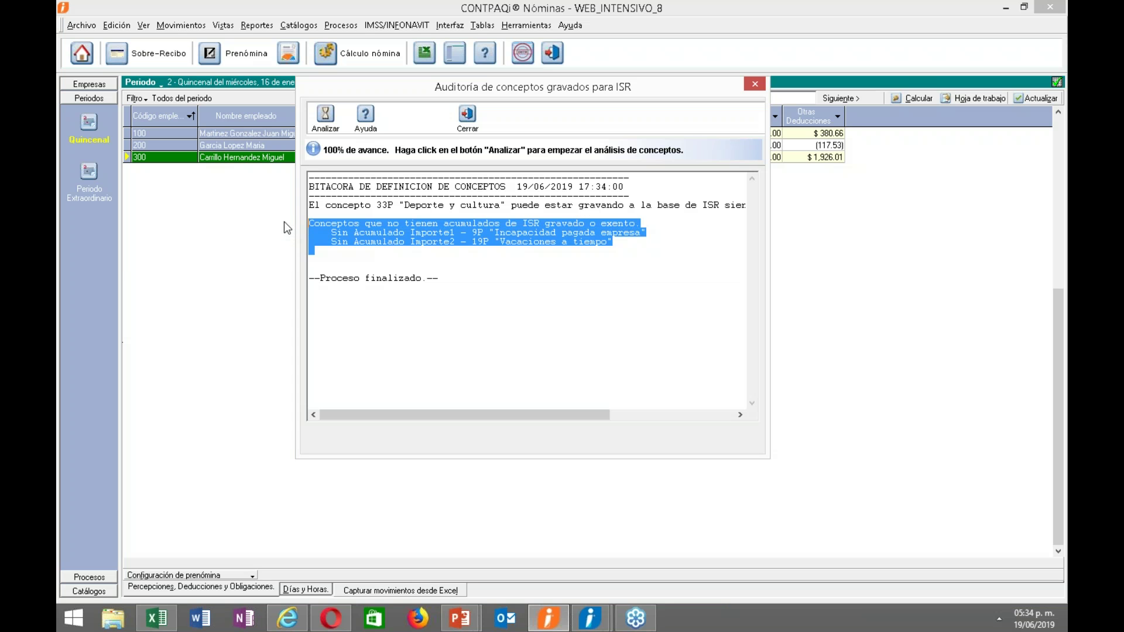
left_click(392, 323)
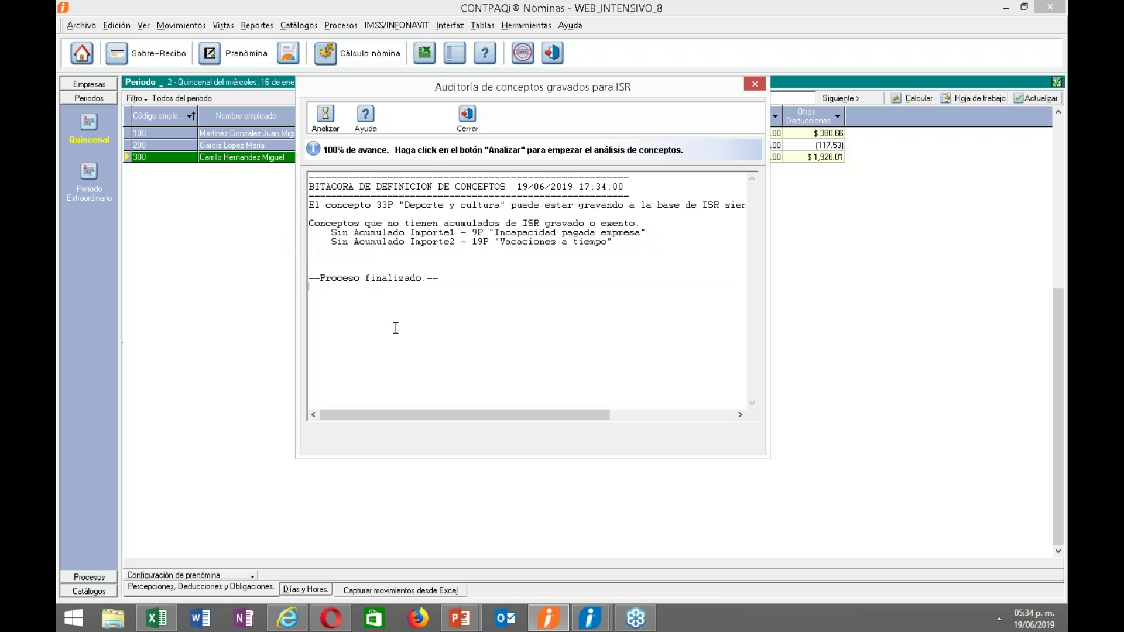
left_click(467, 121)
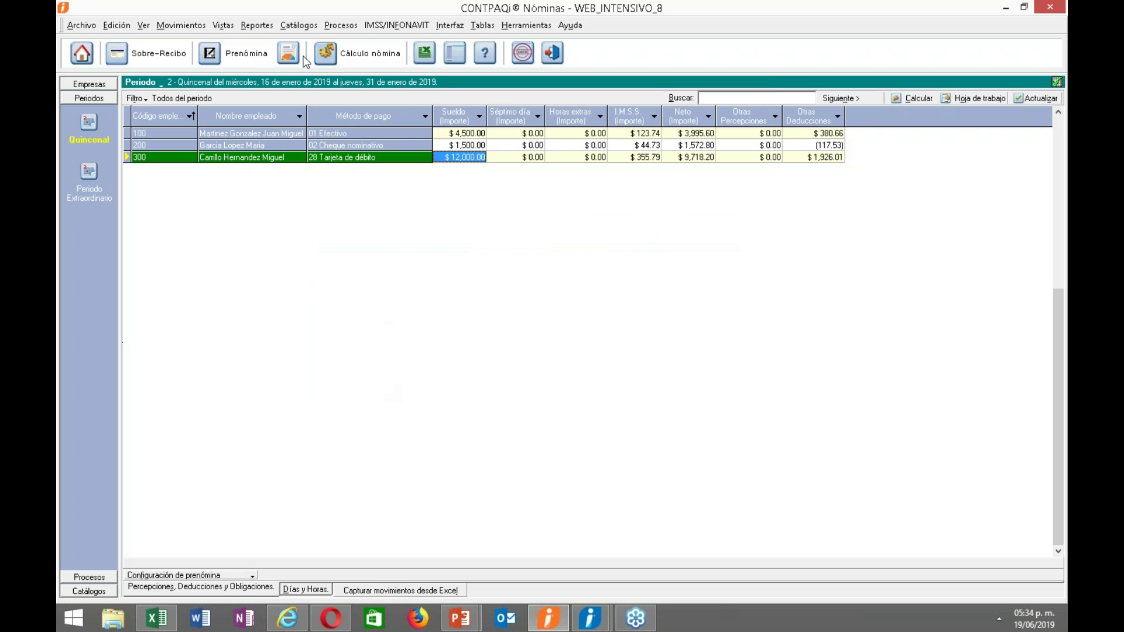
Open the concept catalog sorted by number and review deduction concept 49 I.S.R. (sp).
left_click(297, 26)
left_click(316, 150)
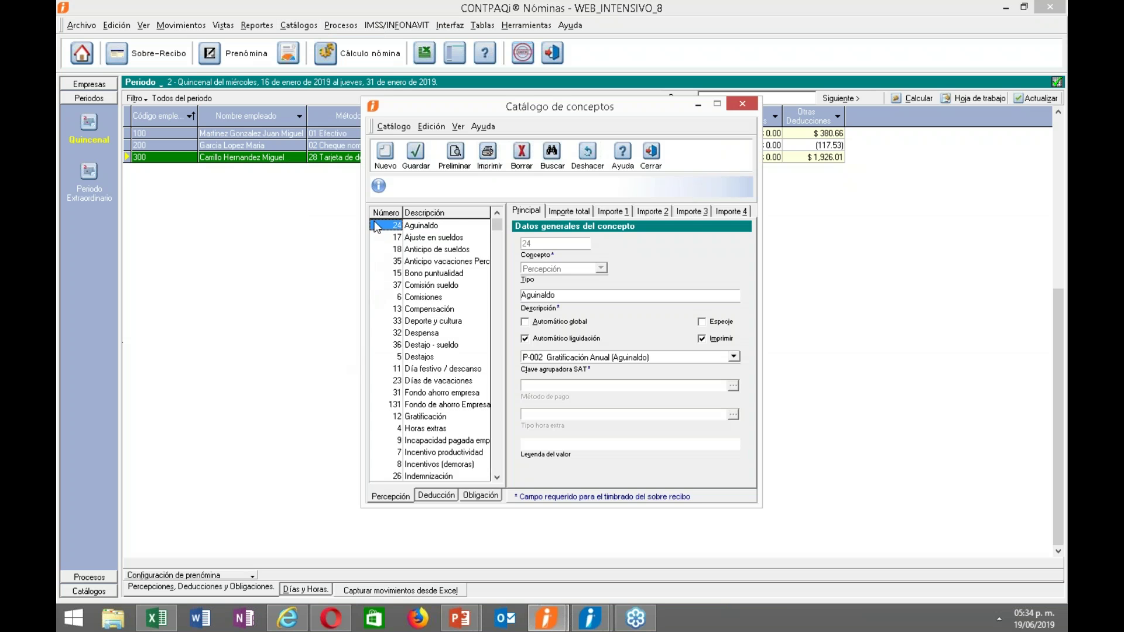
left_click(383, 213)
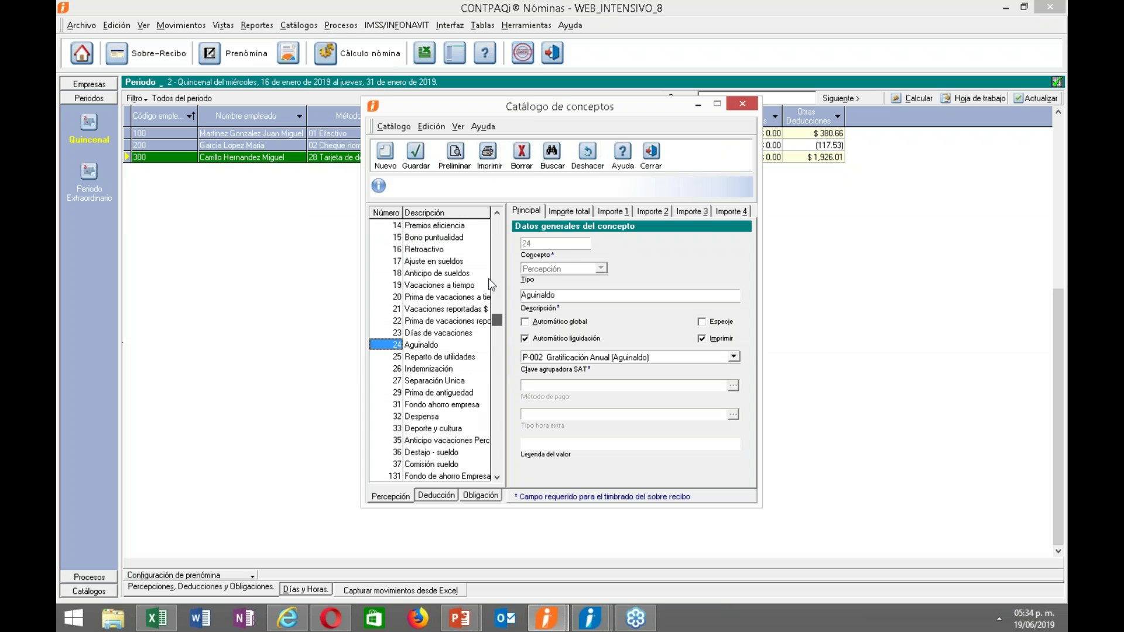
key("Home")
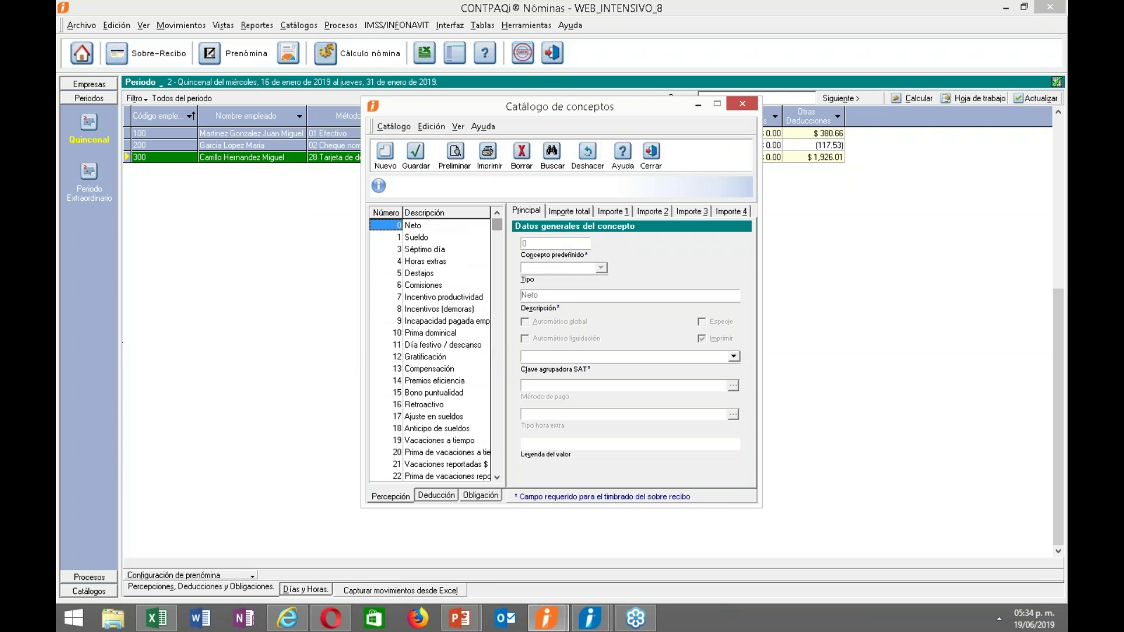
left_click(433, 497)
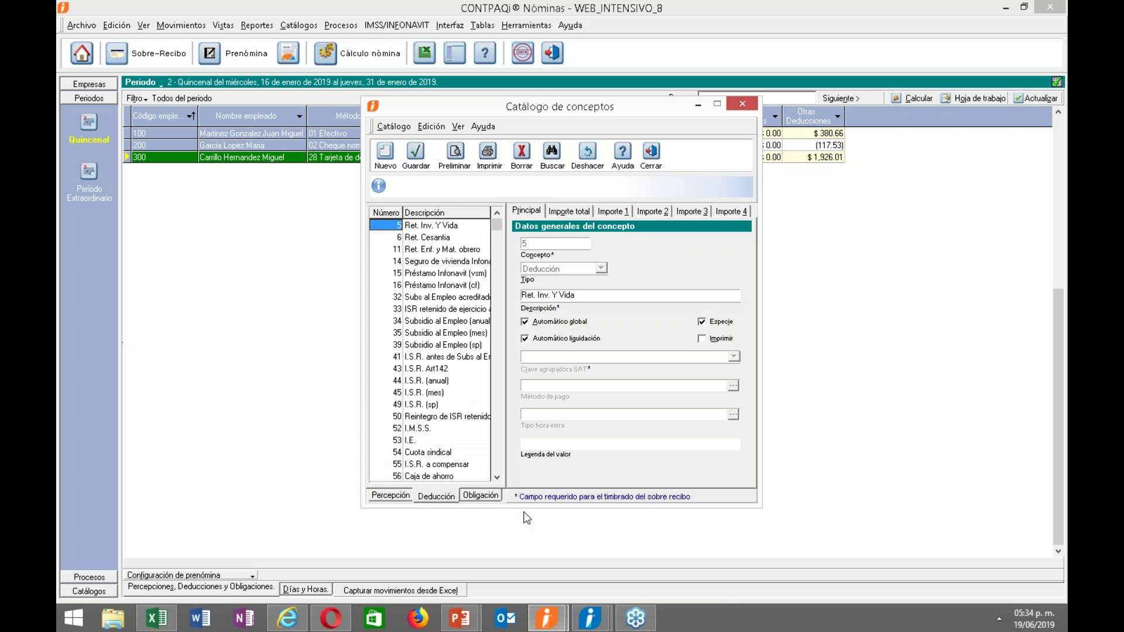
left_click(423, 406)
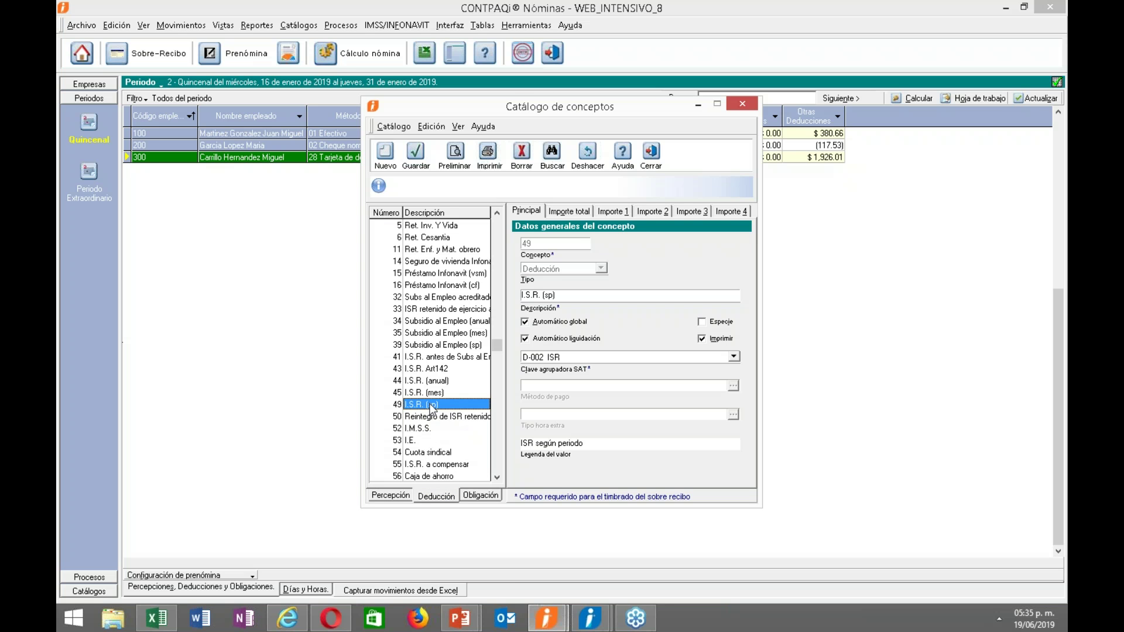
Turn off Automático global for 39 Subsidio al Empleo (sp) and turn it on for 35 Subsidio al Empleo (mes).
left_click(454, 347)
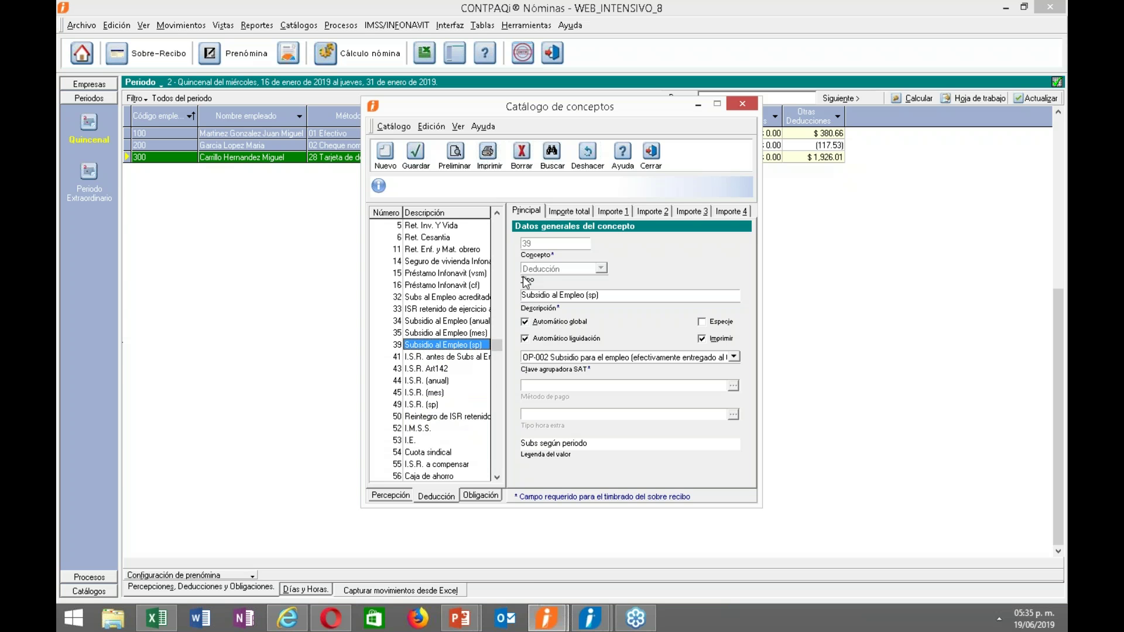
left_click(542, 322)
left_click(563, 360)
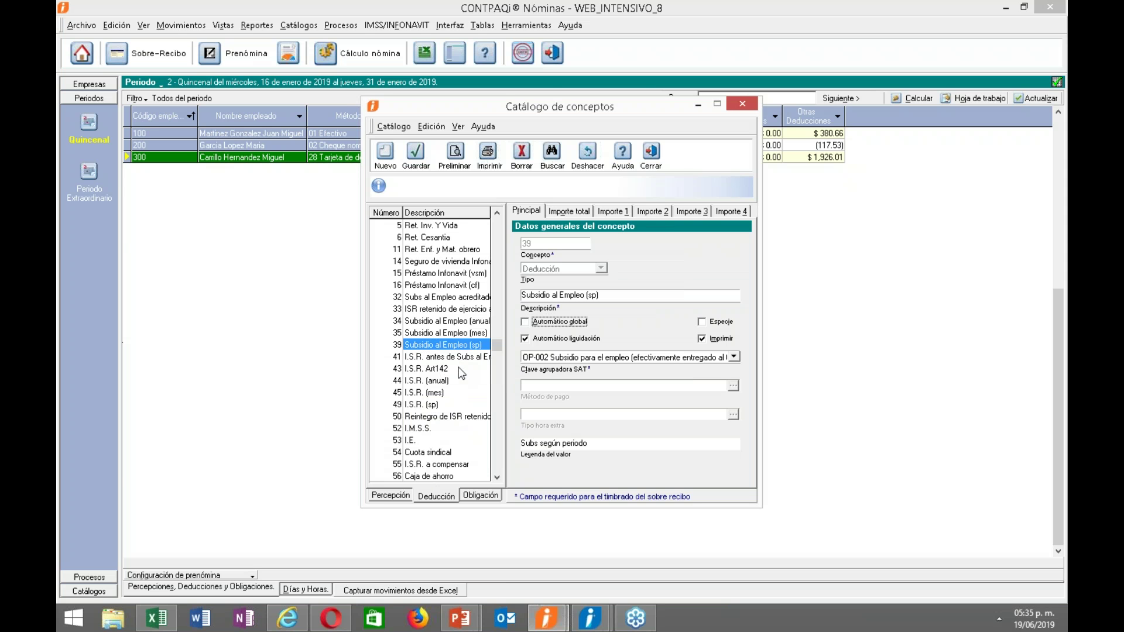
left_click(448, 333)
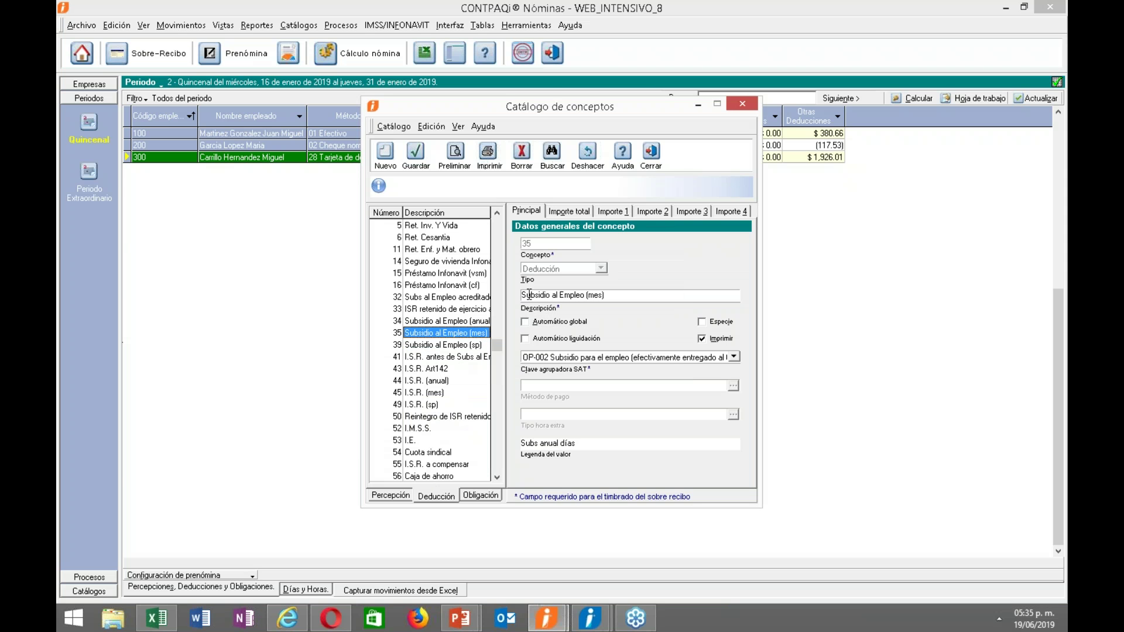
left_click(543, 322)
left_click(563, 359)
Re-sort the catalog and browse the perception concepts down to 36 Destajo - sueldo.
left_click(387, 213)
left_click(391, 496)
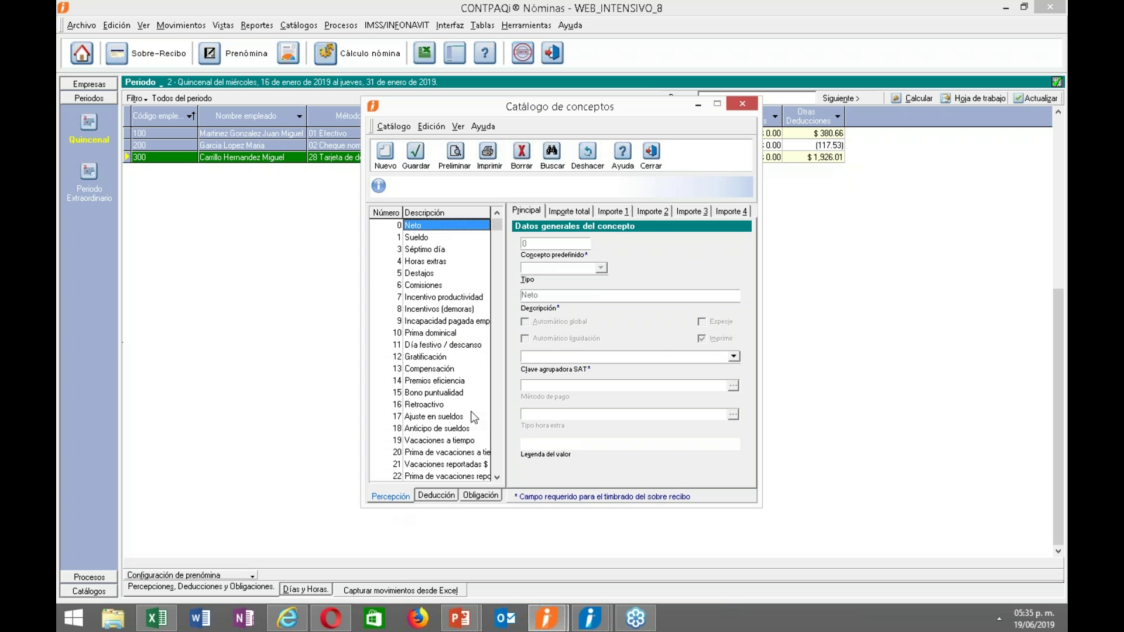
left_click(498, 477)
left_click(498, 477)
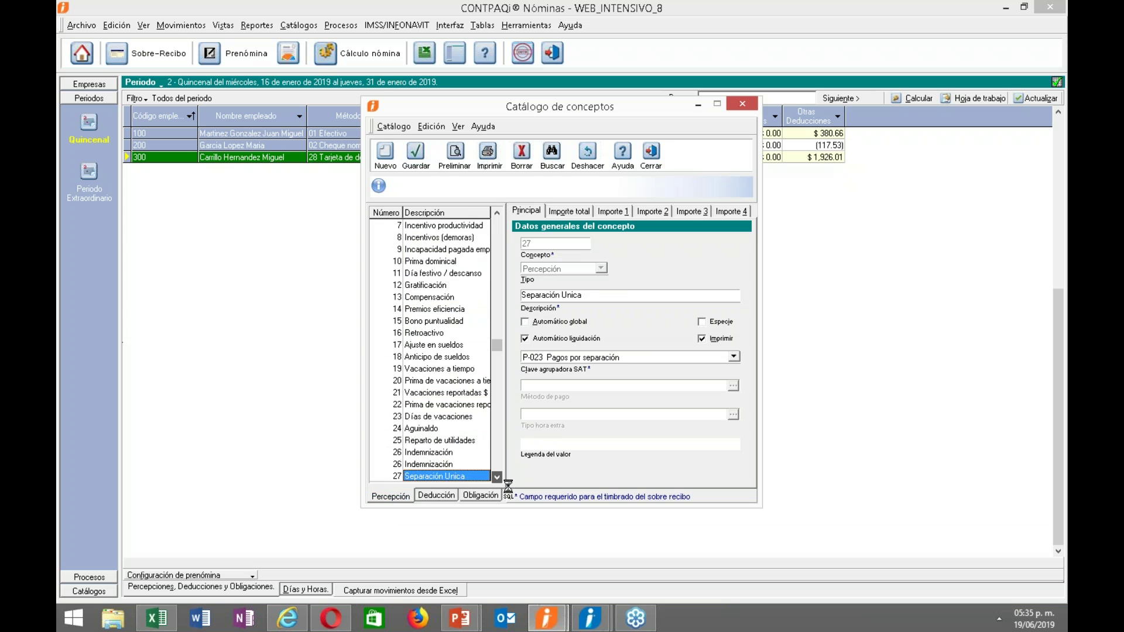
left_click(497, 477)
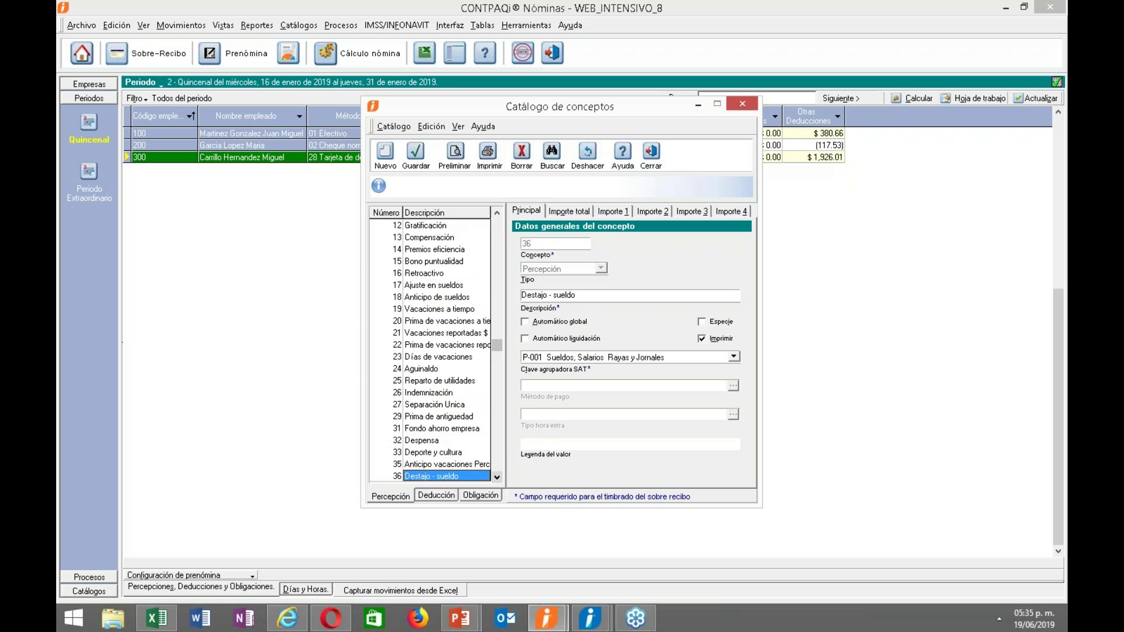
Enable Automático global for 24 Aguinaldo and 25 Reparto de utilidades, accepting the warnings, and close the catalog.
left_click(418, 369)
left_click(558, 322)
left_click(562, 356)
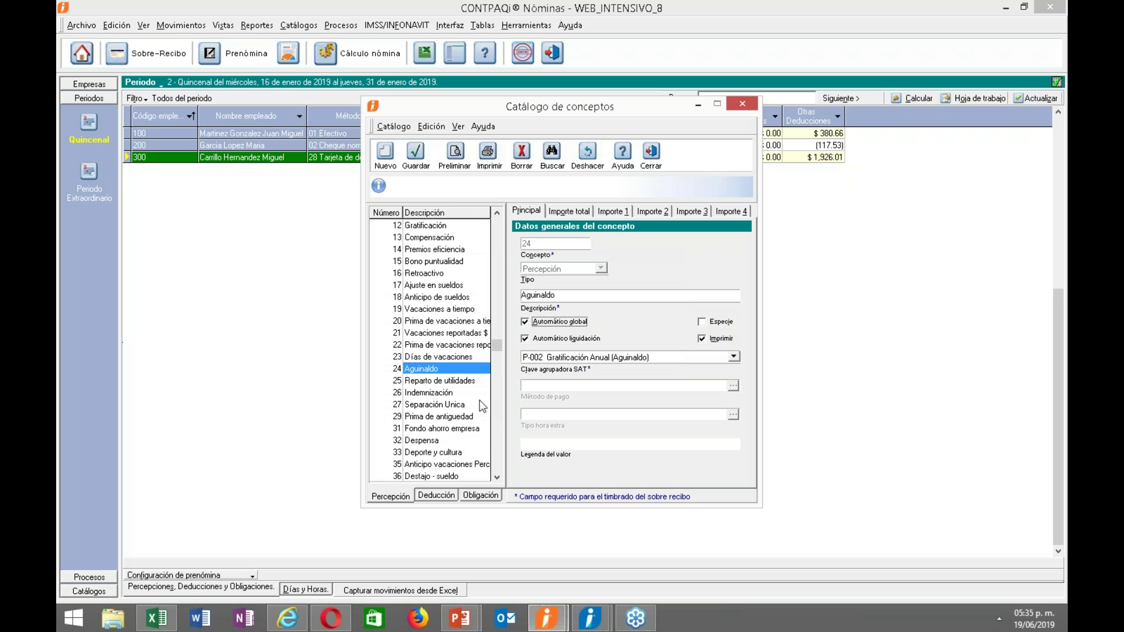
left_click(441, 382)
left_click(552, 323)
left_click(548, 358)
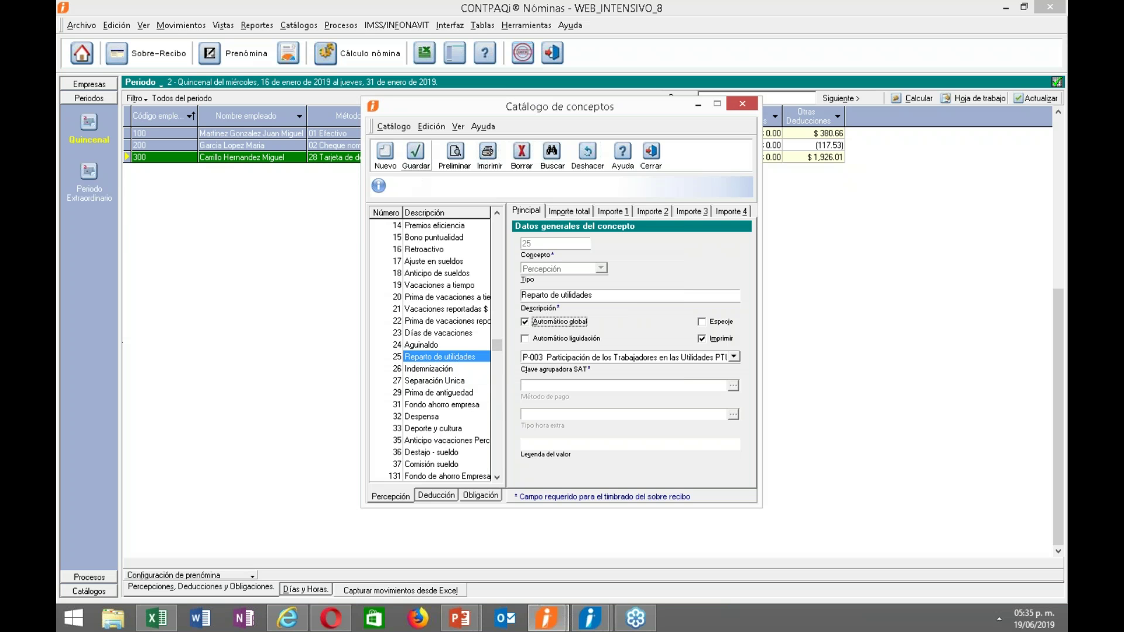
left_click(651, 154)
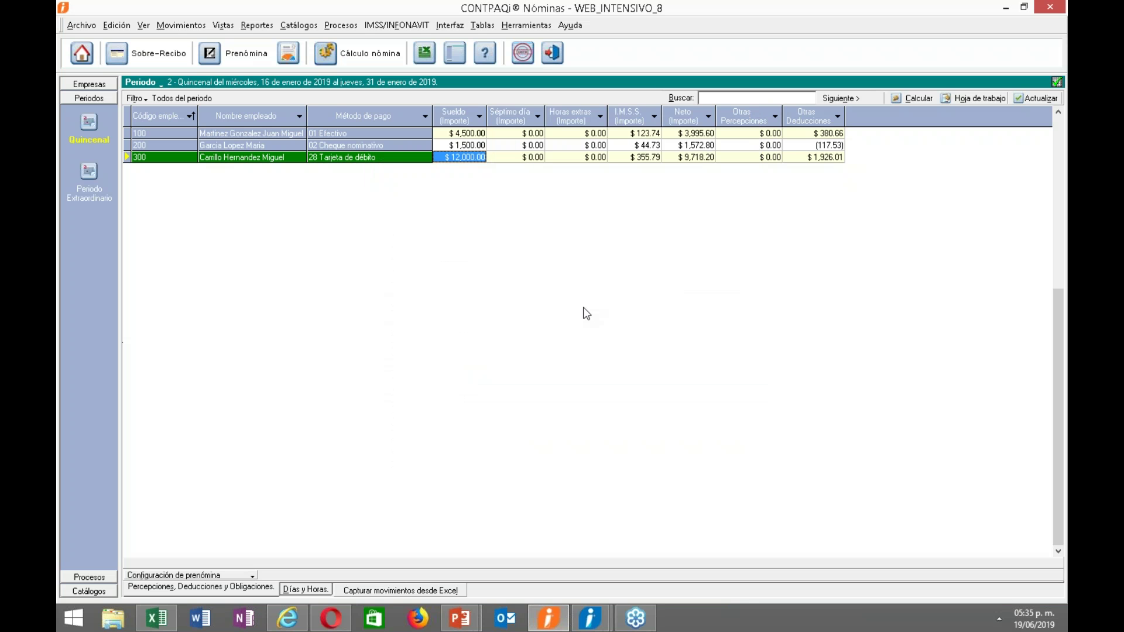
left_click(526, 25)
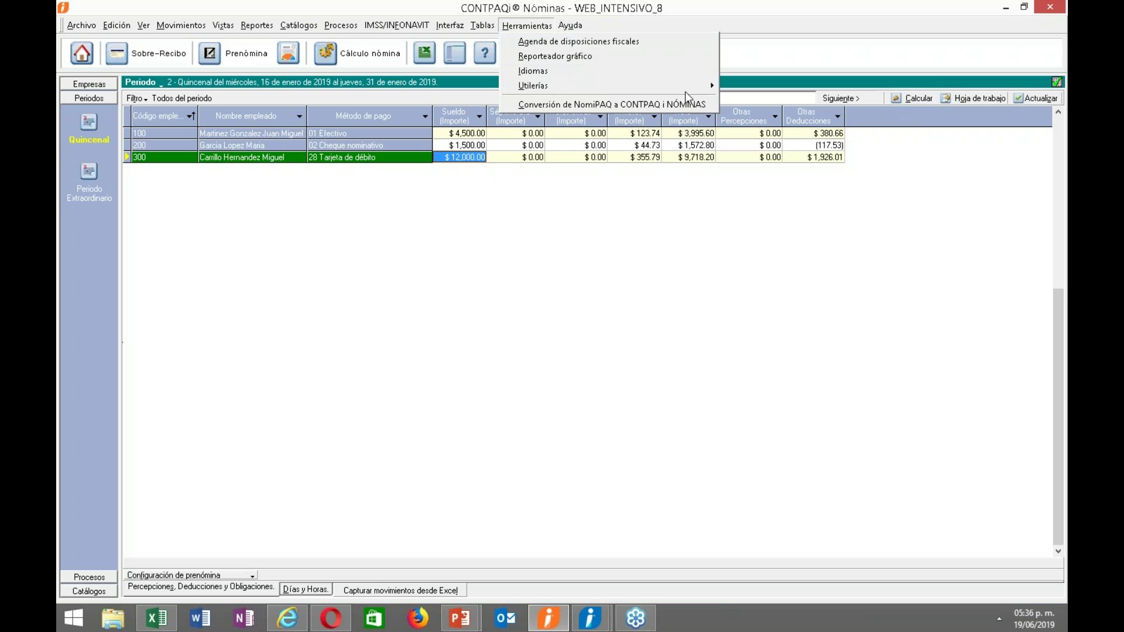
mouse_move(704, 83)
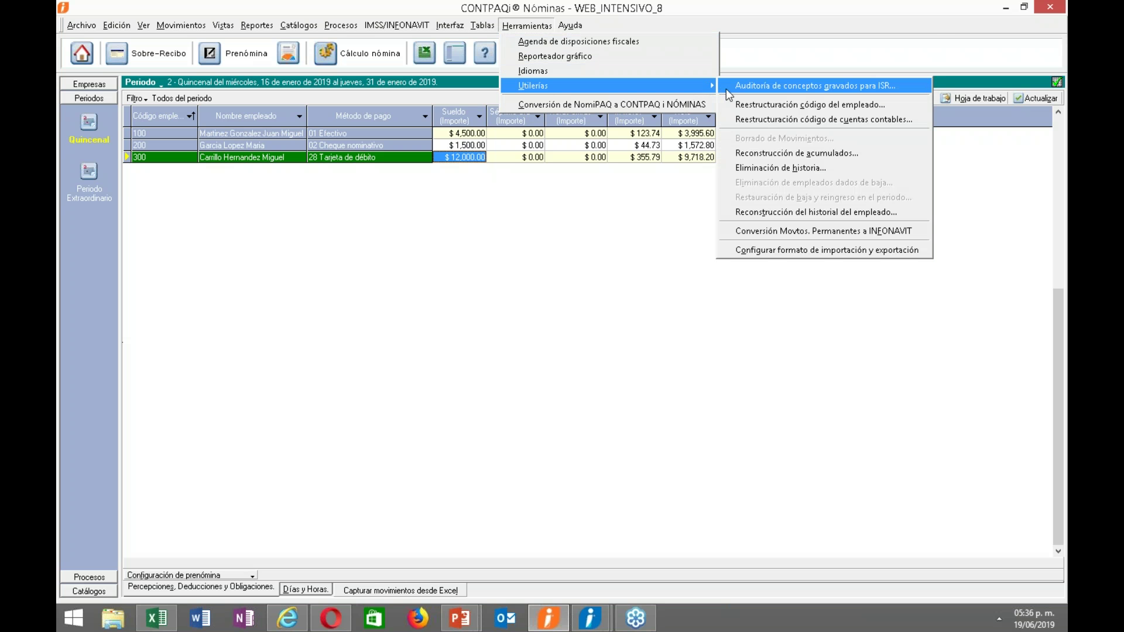
left_click(726, 89)
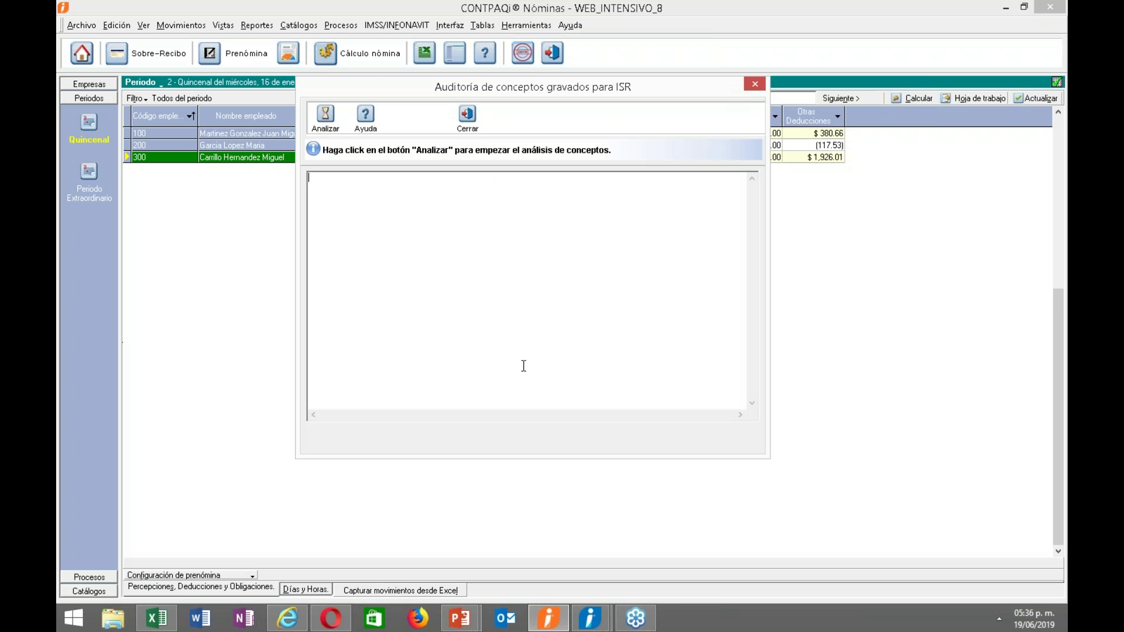
left_click(326, 121)
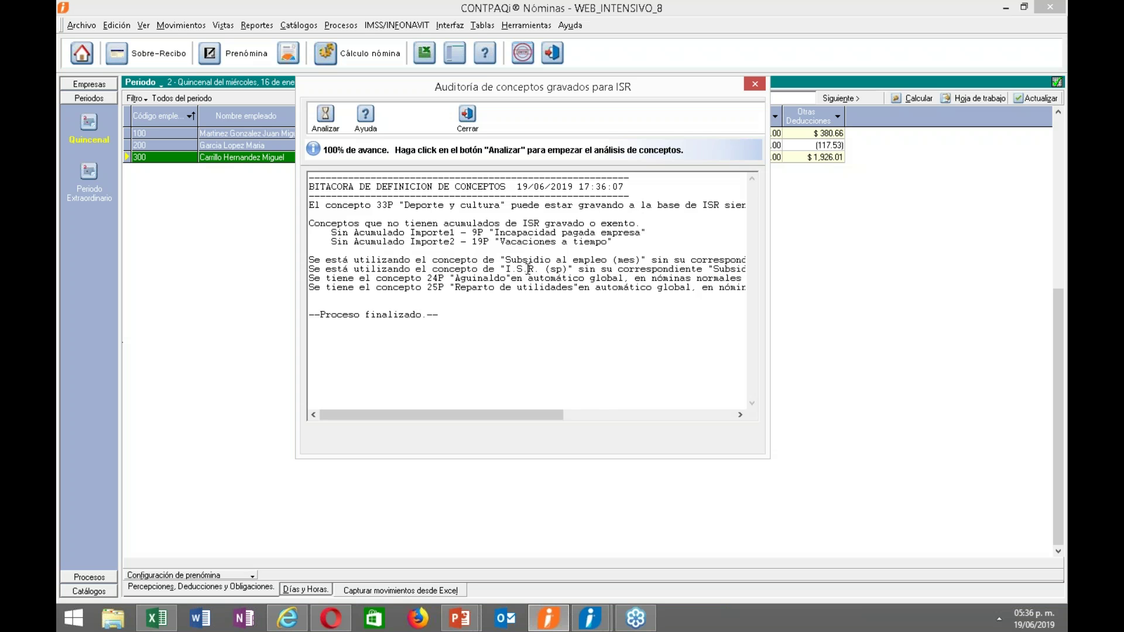
left_click_drag(529, 413, 459, 399)
left_click_drag(566, 270, 505, 270)
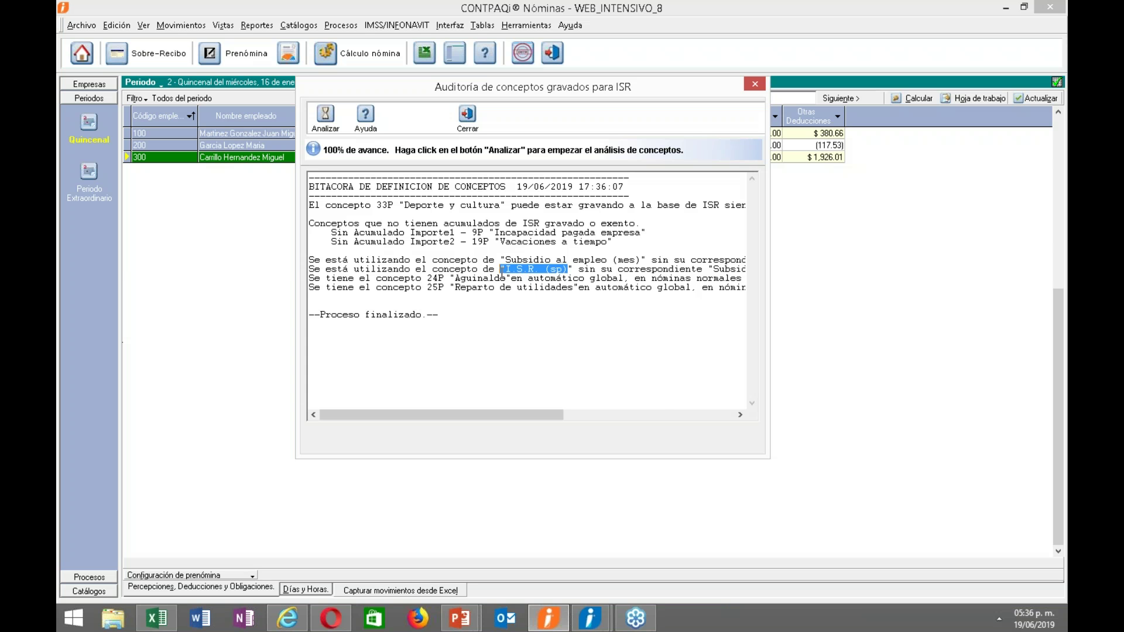
left_click_drag(534, 414, 636, 416)
left_click_drag(417, 269, 661, 269)
mouse_move(981, 40)
left_click(1056, 28)
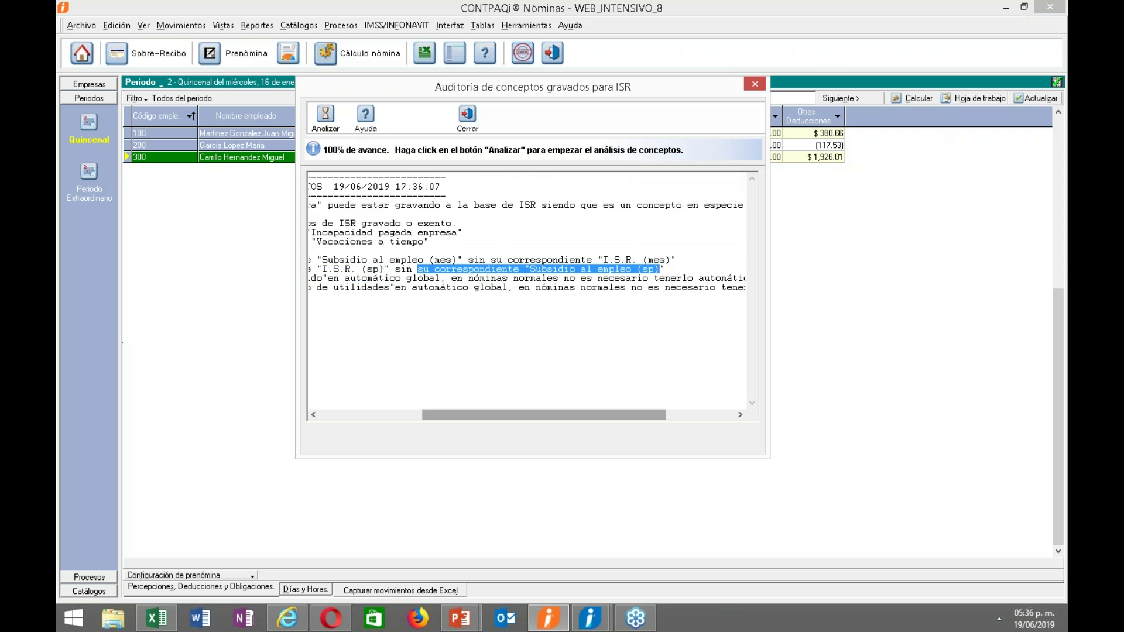
left_click_drag(515, 414, 413, 417)
left_click(314, 306)
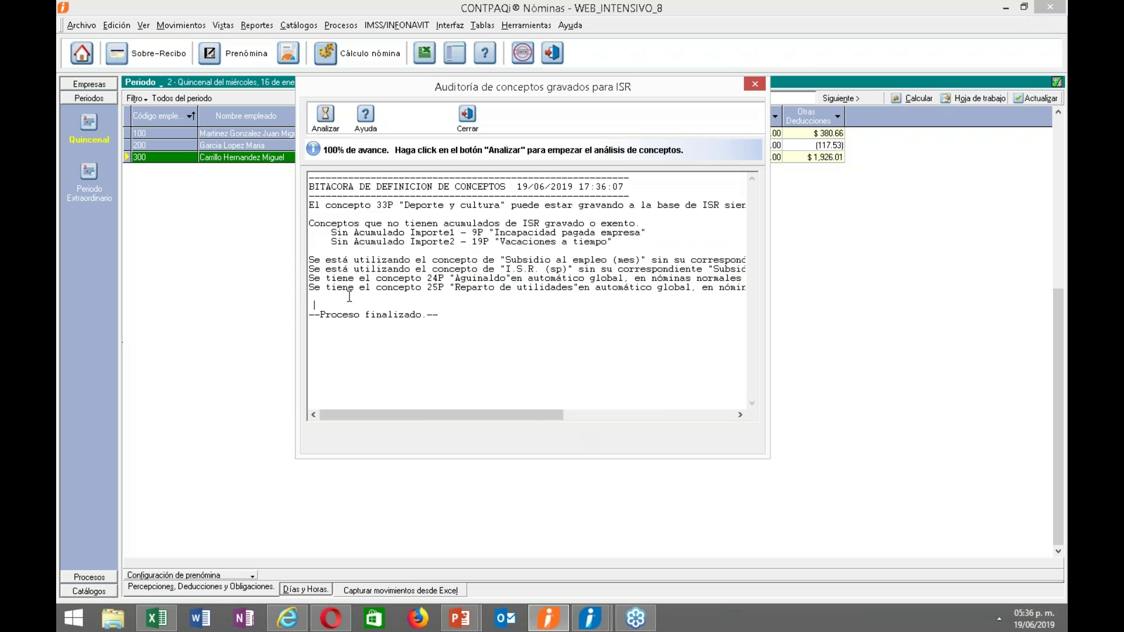
left_click_drag(309, 278, 513, 288)
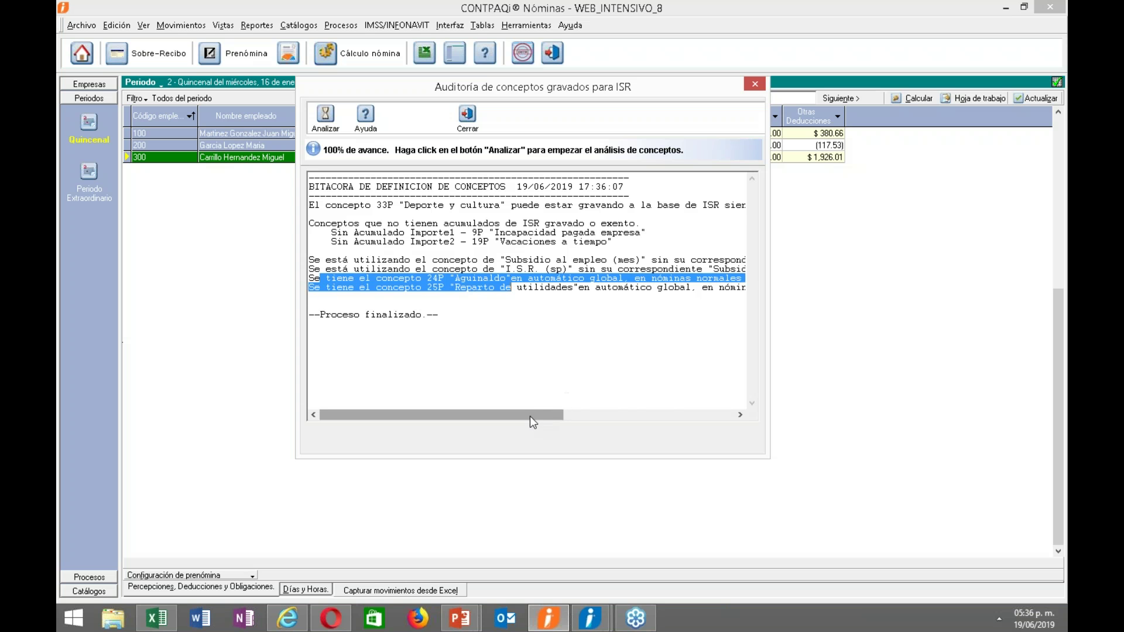
left_click_drag(537, 416, 671, 391)
left_click_drag(579, 421, 436, 387)
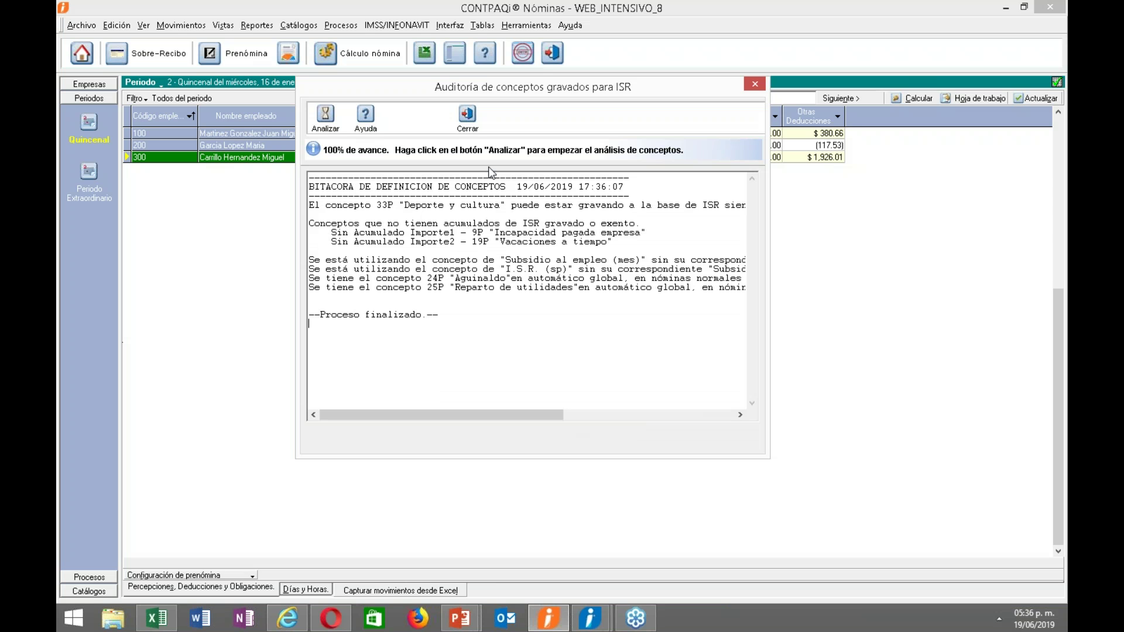
Close the audit results and show the Utilerías slide on Reestructuración de código del empleado in the slideshow.
left_click(467, 115)
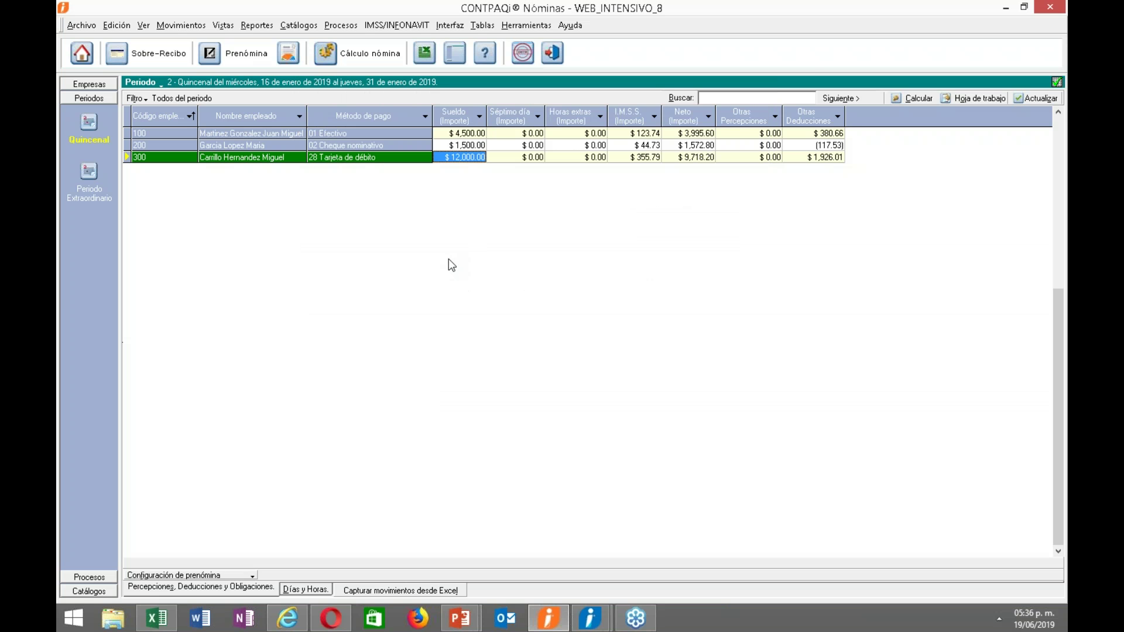
left_click(460, 618)
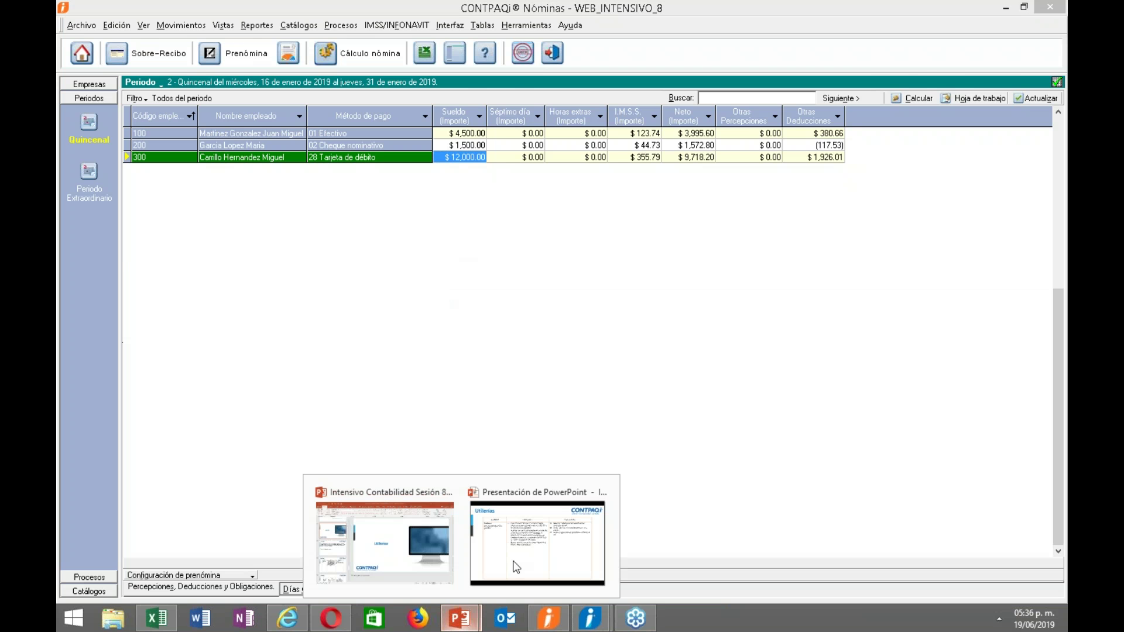
left_click(515, 567)
left_click(379, 337)
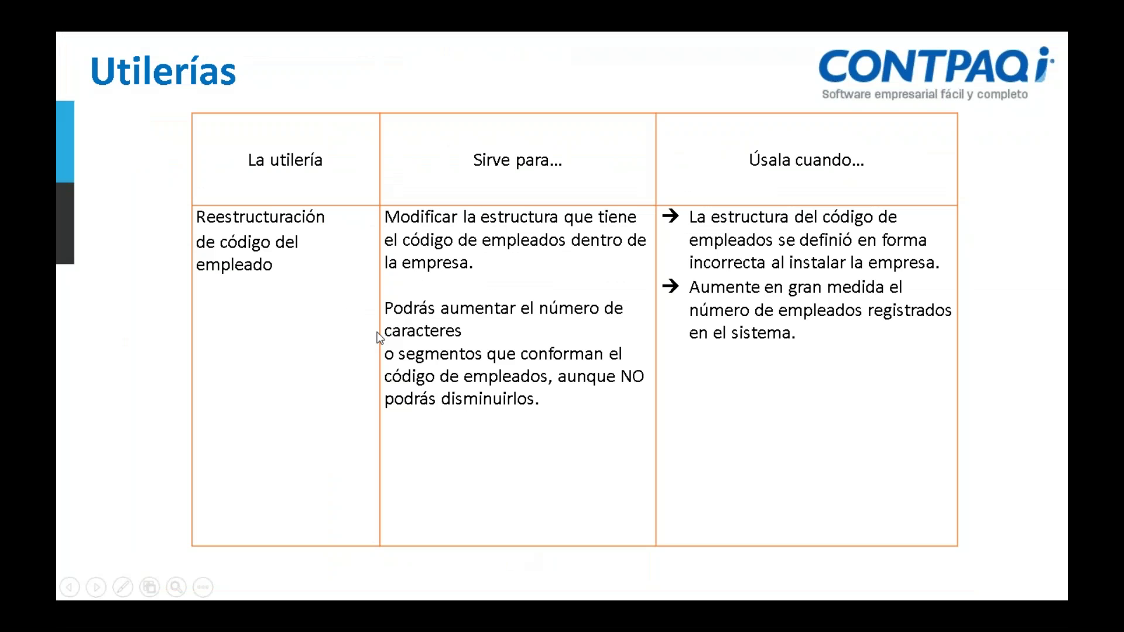
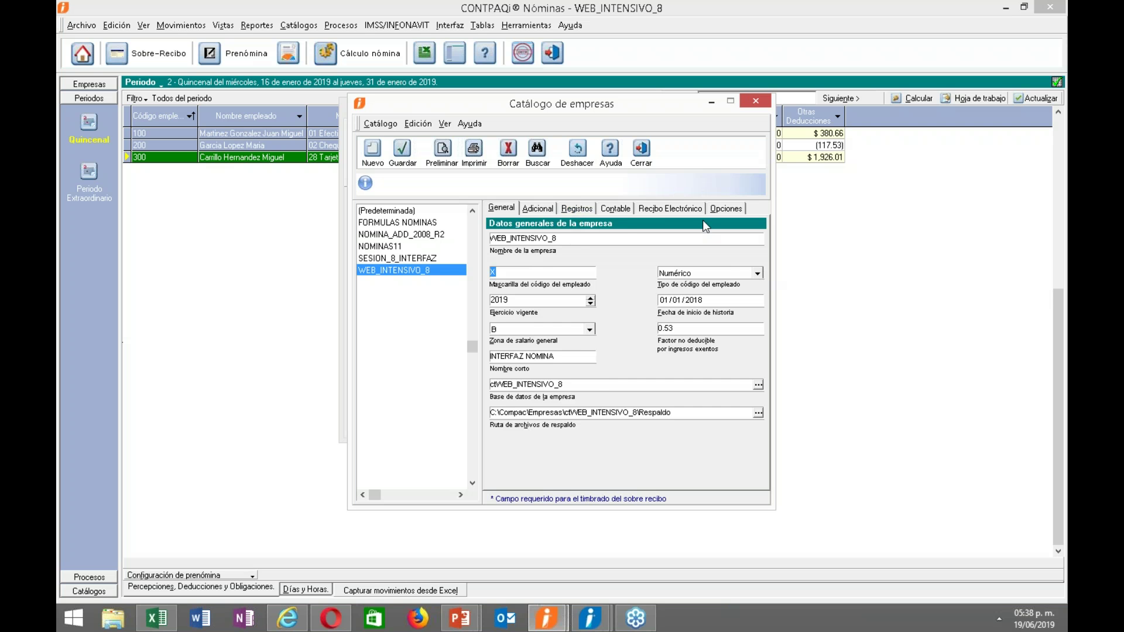
Browse the company's Opciones, timbrado, contabilidad, registro and address tabs, then return to general data.
left_click(726, 209)
left_click(694, 209)
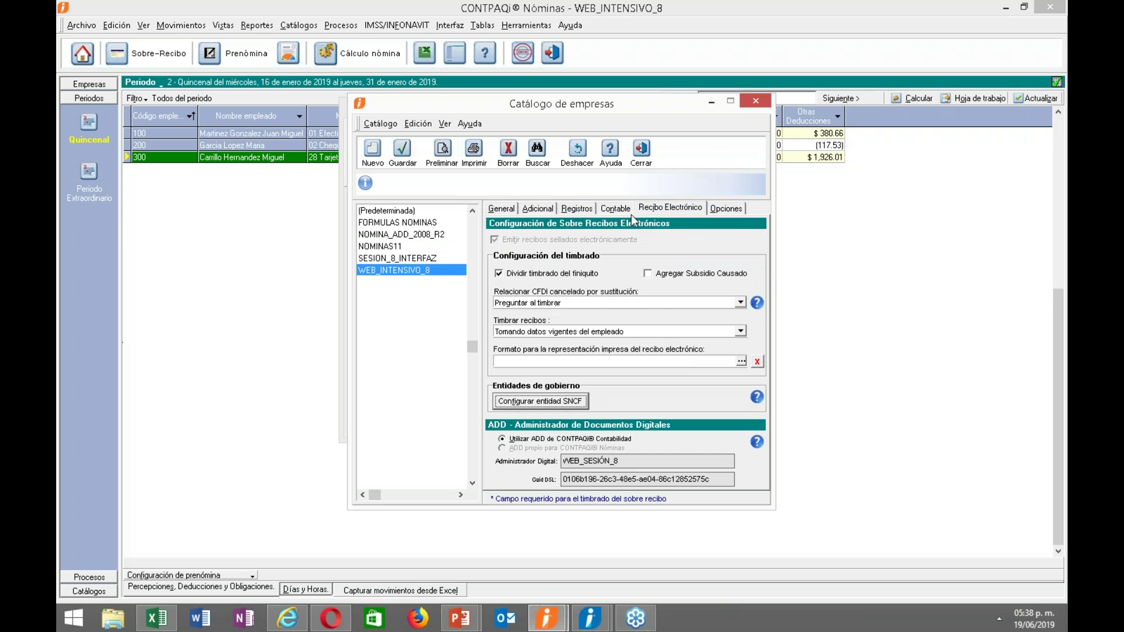
left_click(615, 208)
left_click(577, 208)
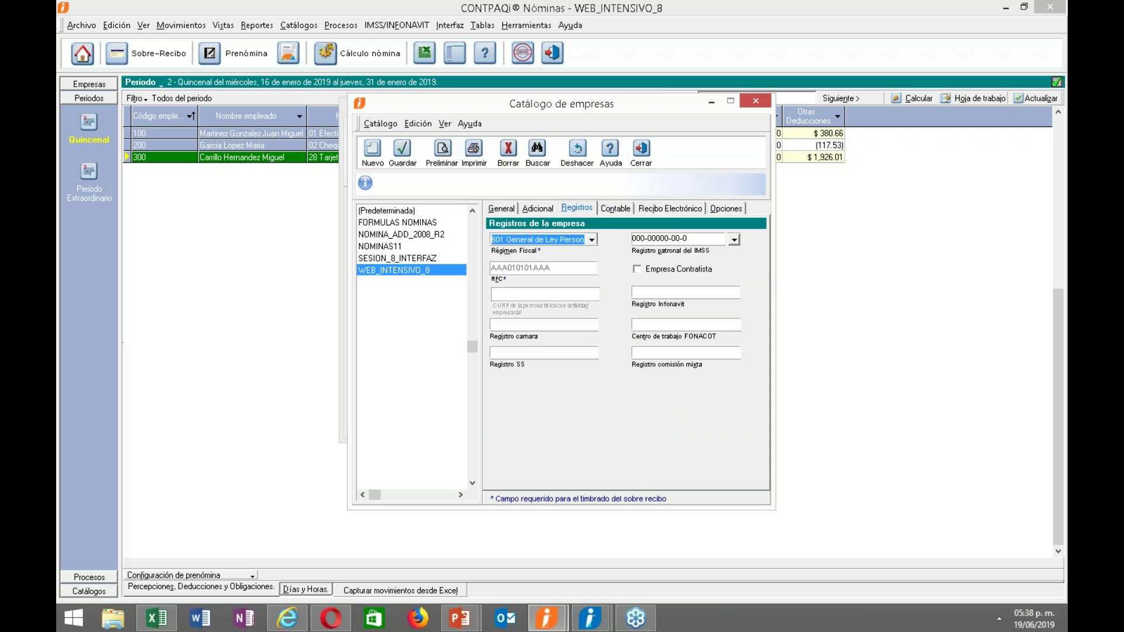
left_click(547, 209)
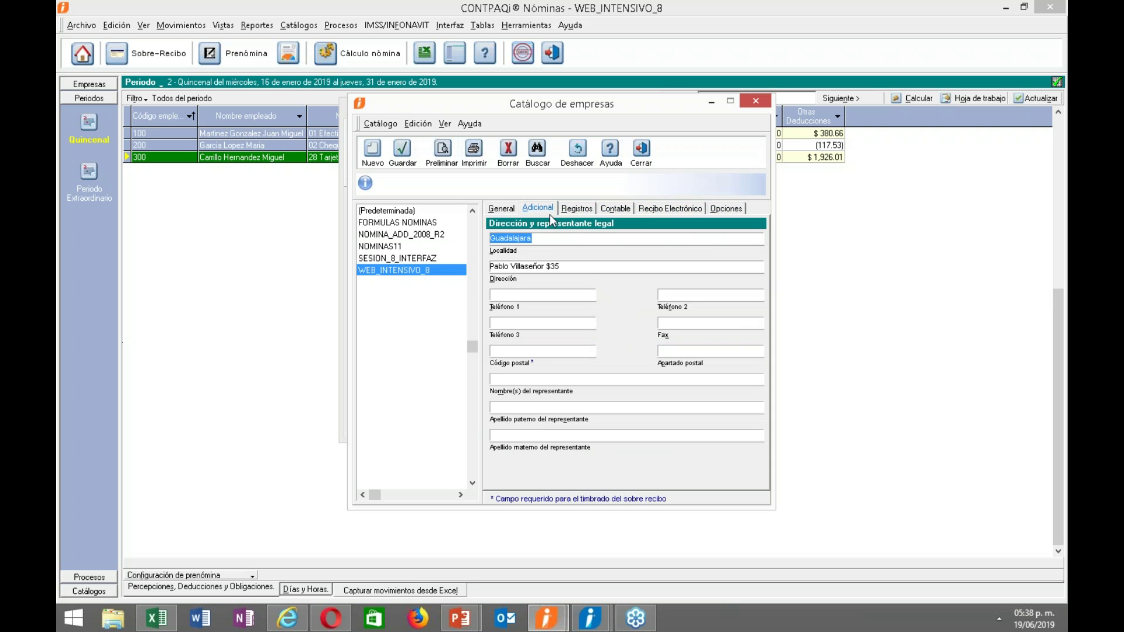
left_click(503, 210)
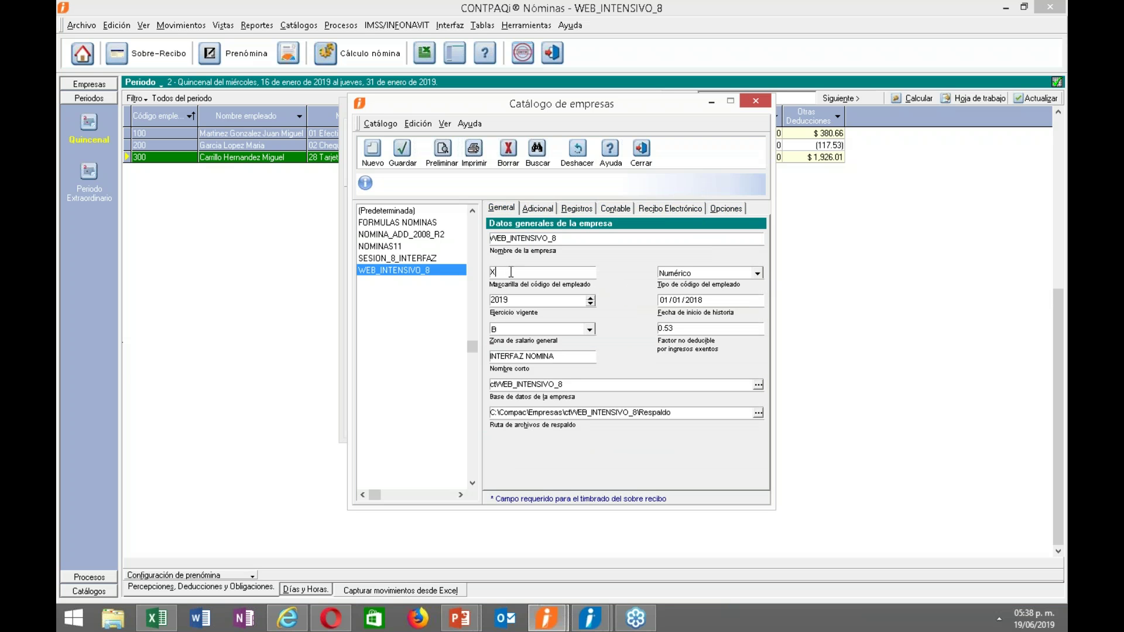
Lengthen the employee-code mask, then close the company catalog without saving changes.
type("XX")
left_click(402, 150)
left_click(561, 356)
left_click(641, 158)
left_click(575, 362)
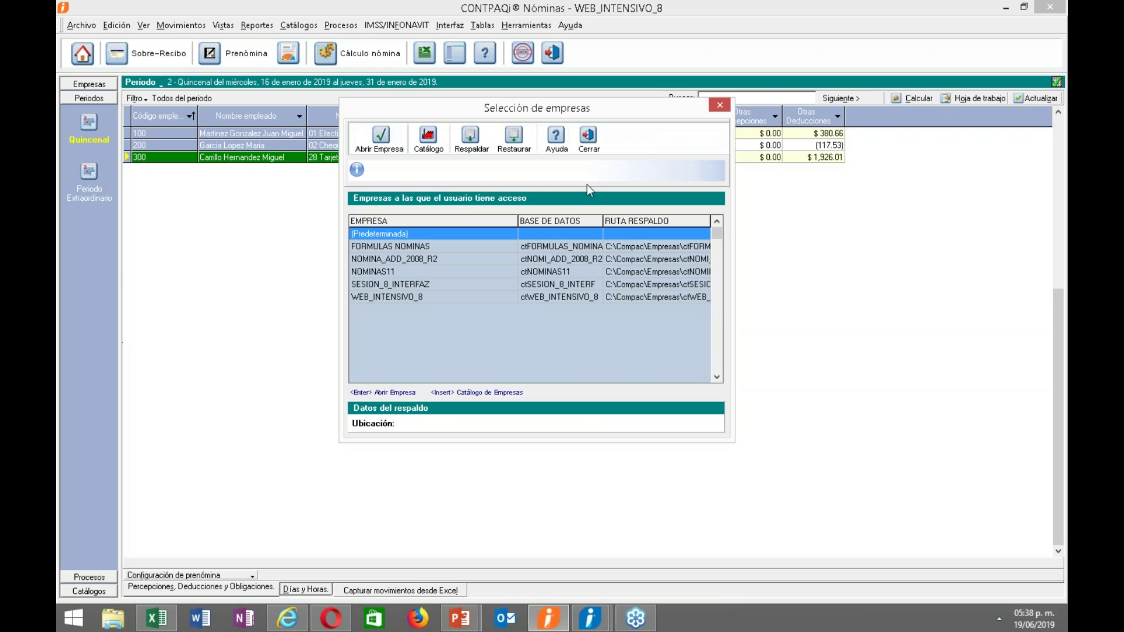
left_click(592, 149)
Open the Catálogo de empleados to view an employee record, then close it.
left_click(298, 25)
left_click(313, 40)
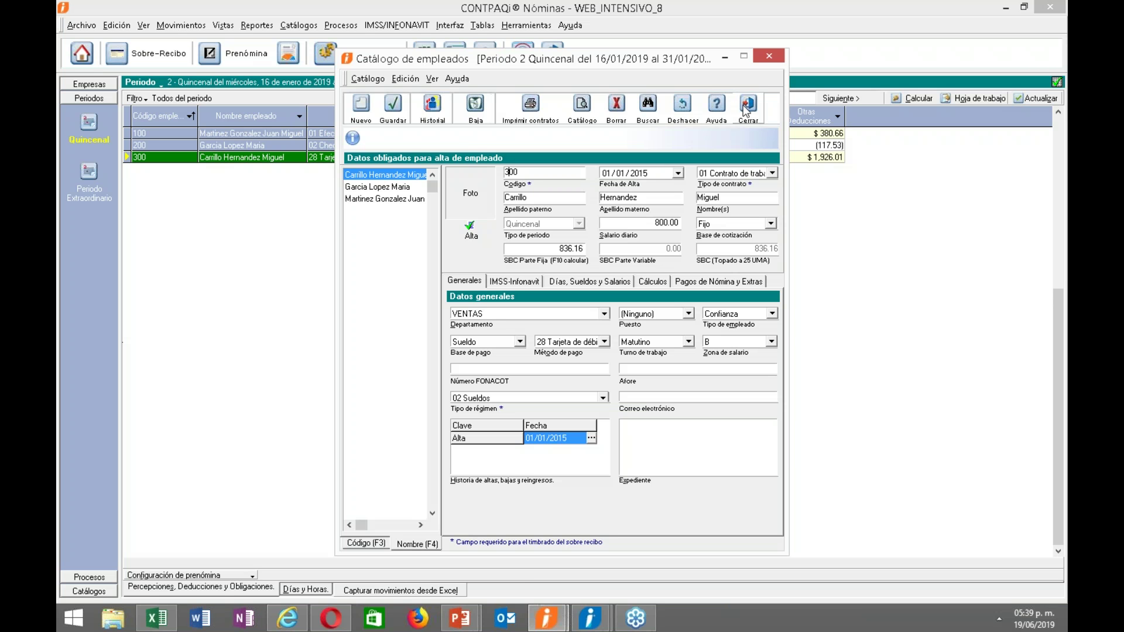
left_click(747, 105)
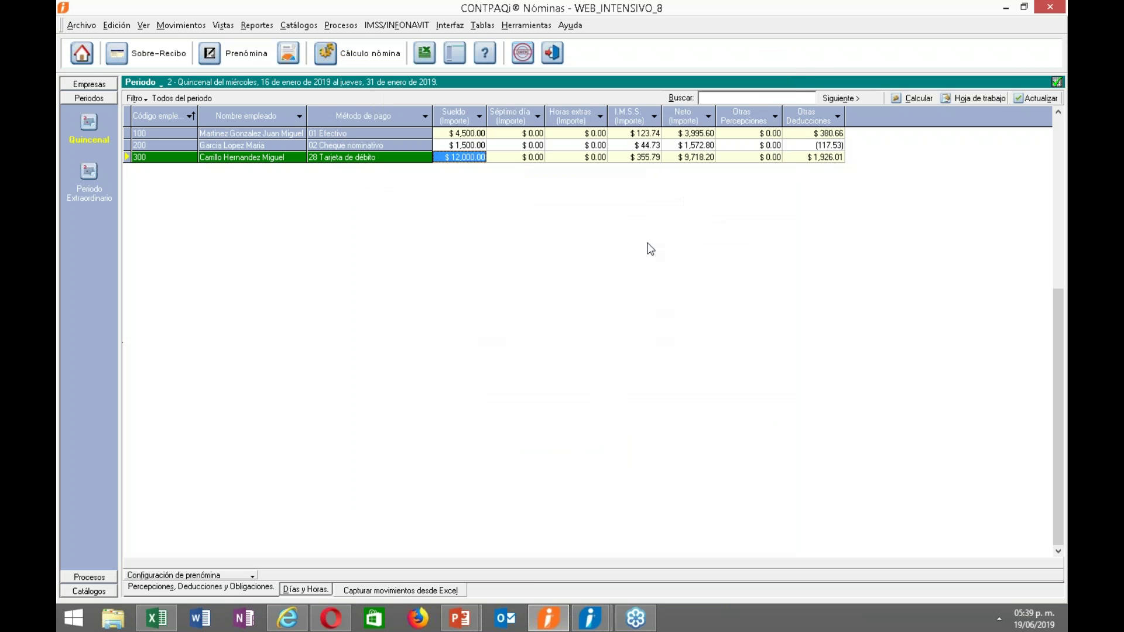
Run Reestructuración código del empleado with the new XXXX code format and accept the company closing.
left_click(522, 26)
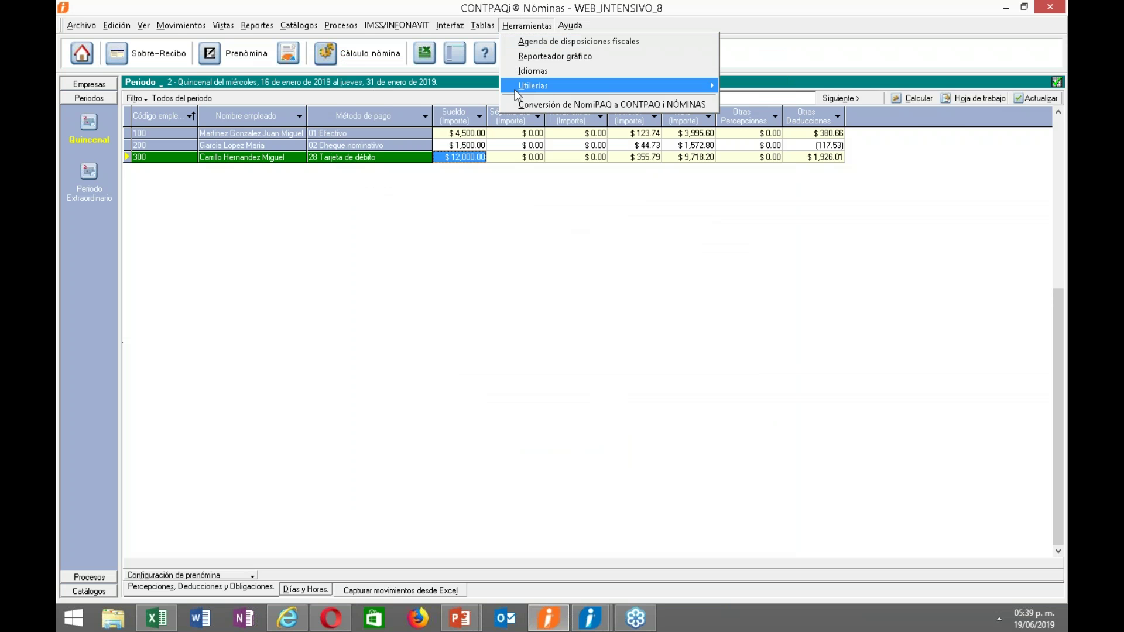
mouse_move(516, 87)
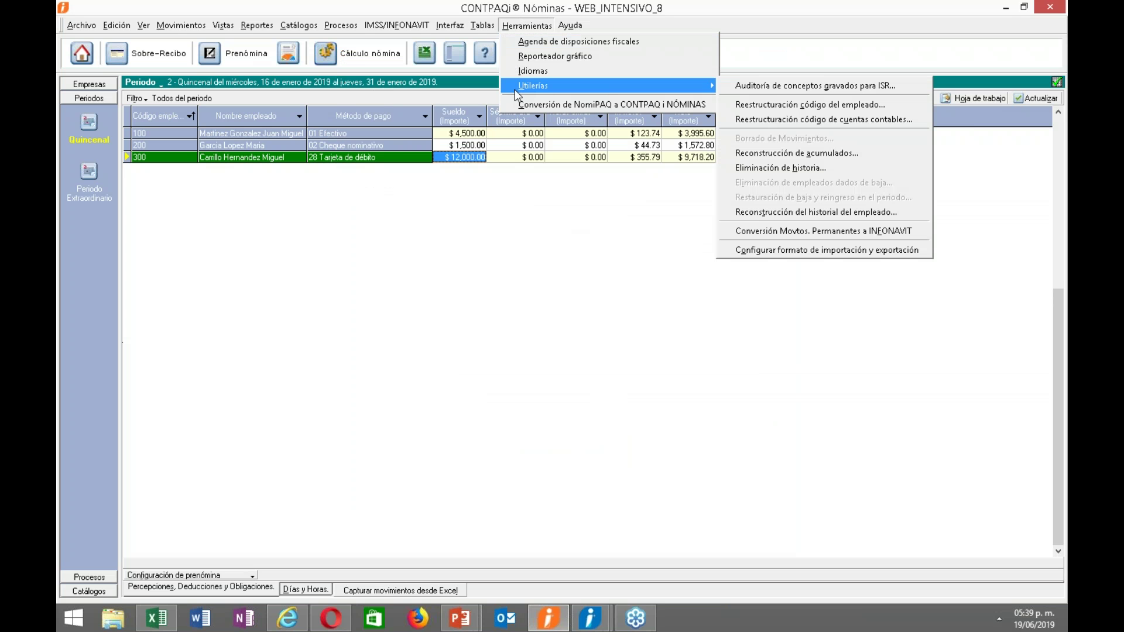
left_click(729, 106)
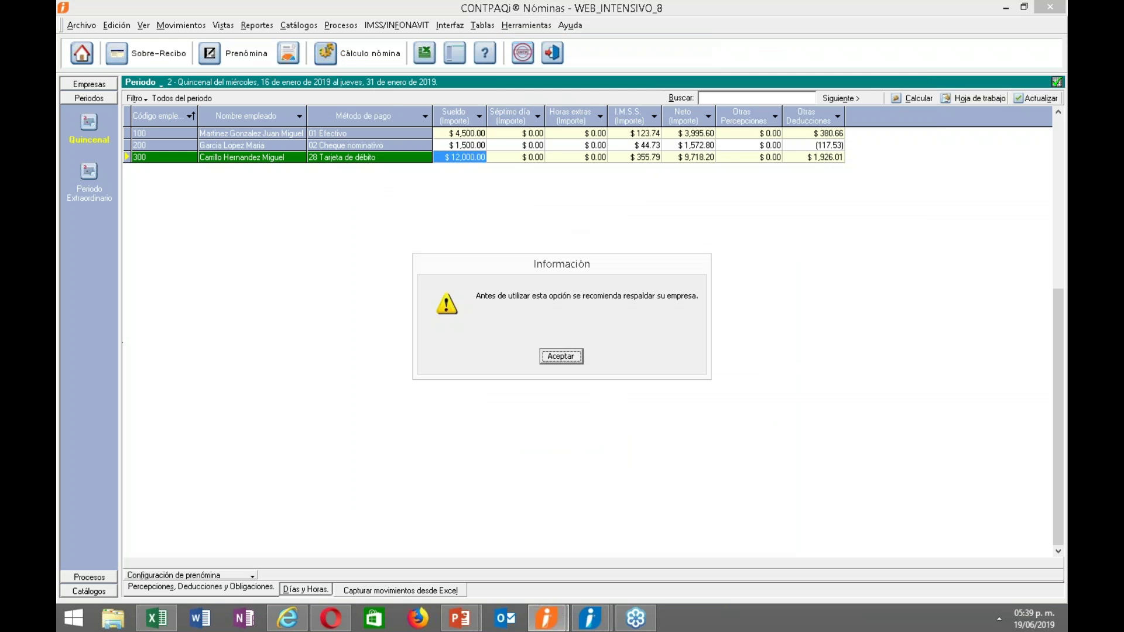
left_click(570, 353)
type("X")
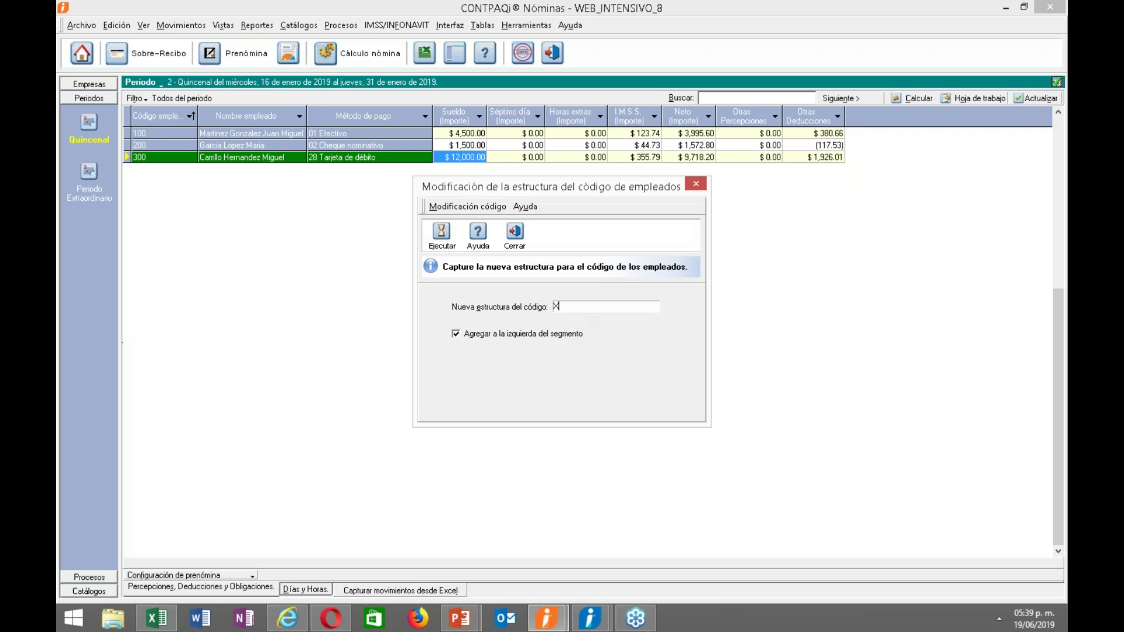
type("XXX")
left_click(442, 234)
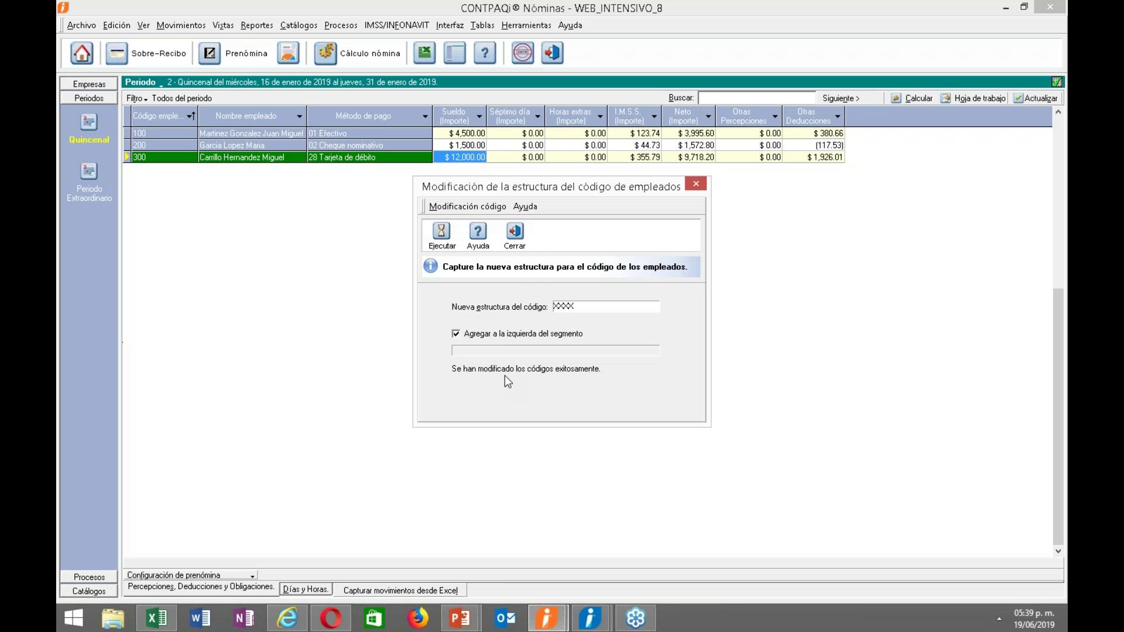
left_click(514, 234)
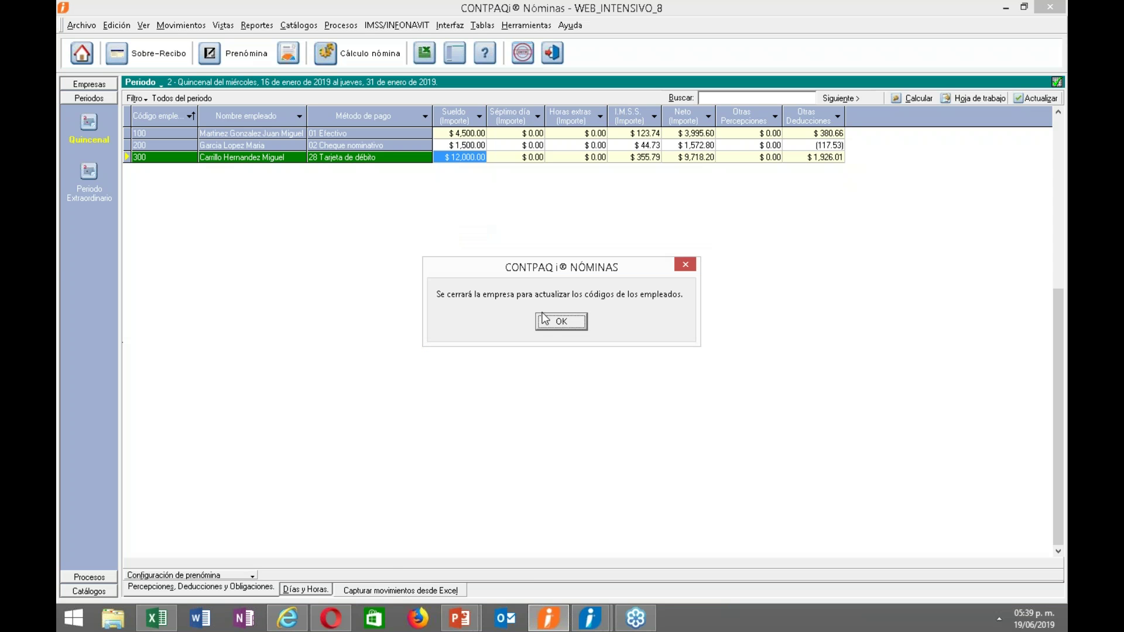
left_click(549, 320)
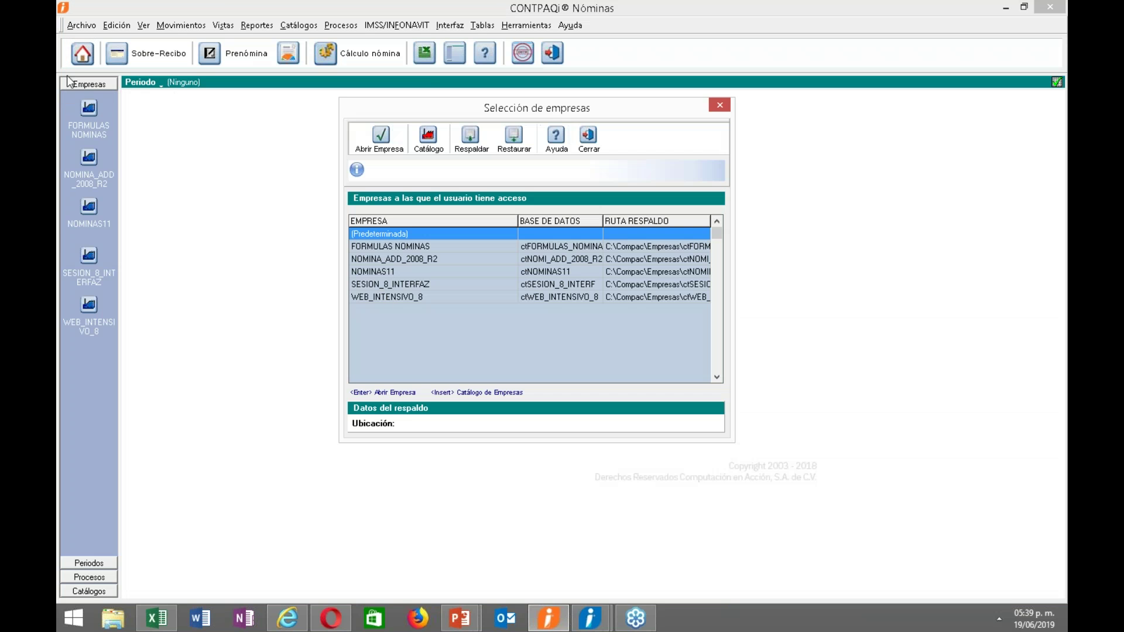
Reopen company WEB_INTENSIVO_8 with the Quincenal period type.
double_click(395, 299)
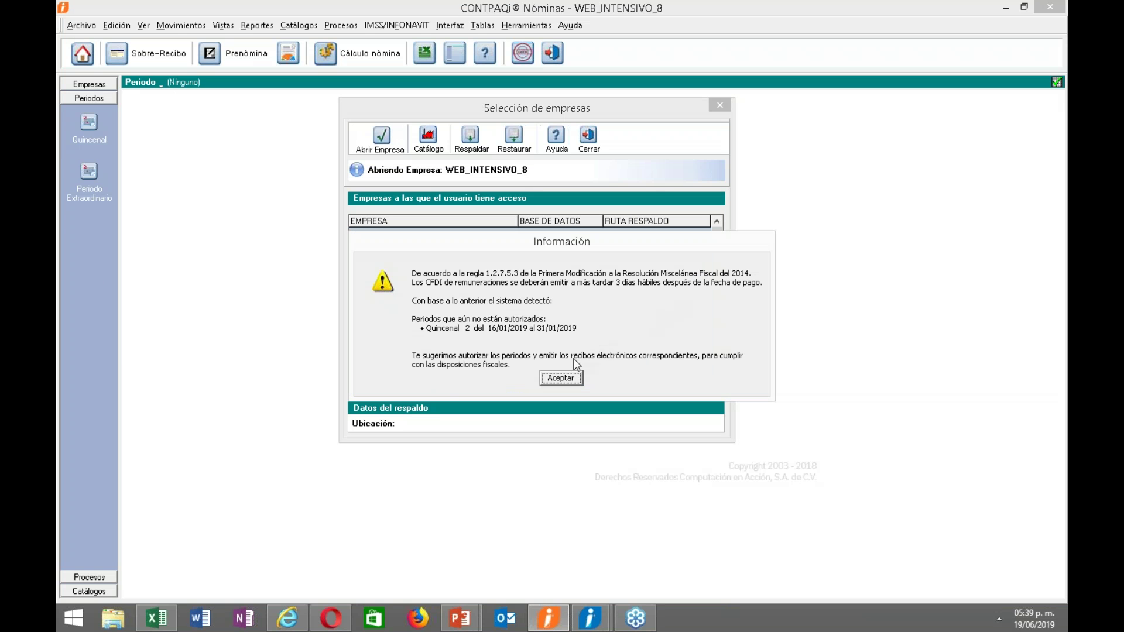
left_click(561, 379)
left_click(474, 236)
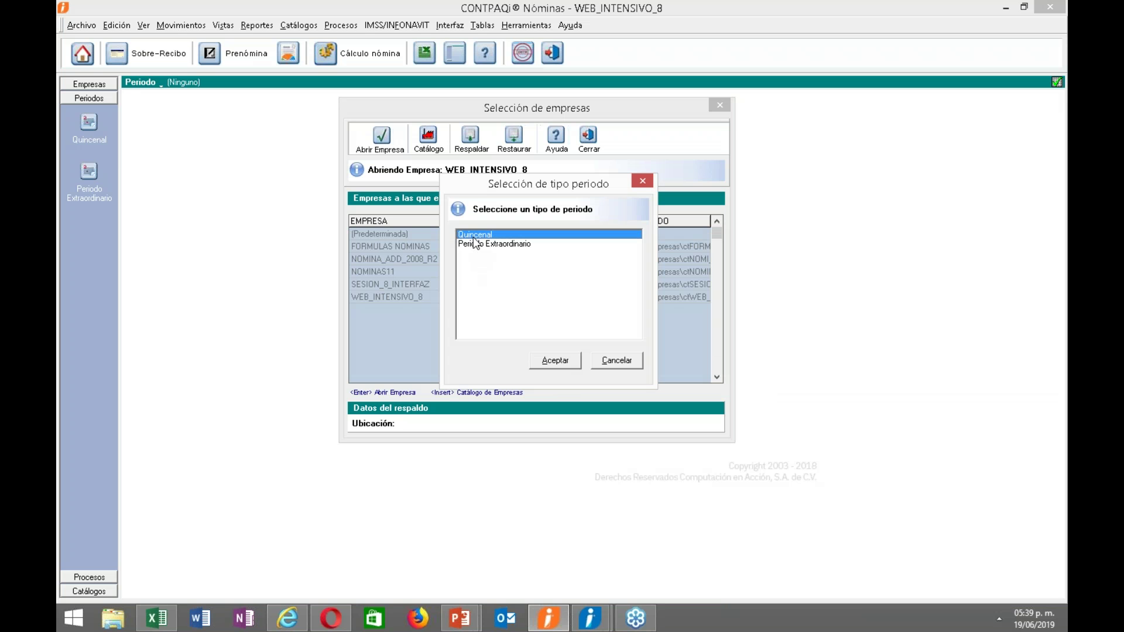
left_click(567, 365)
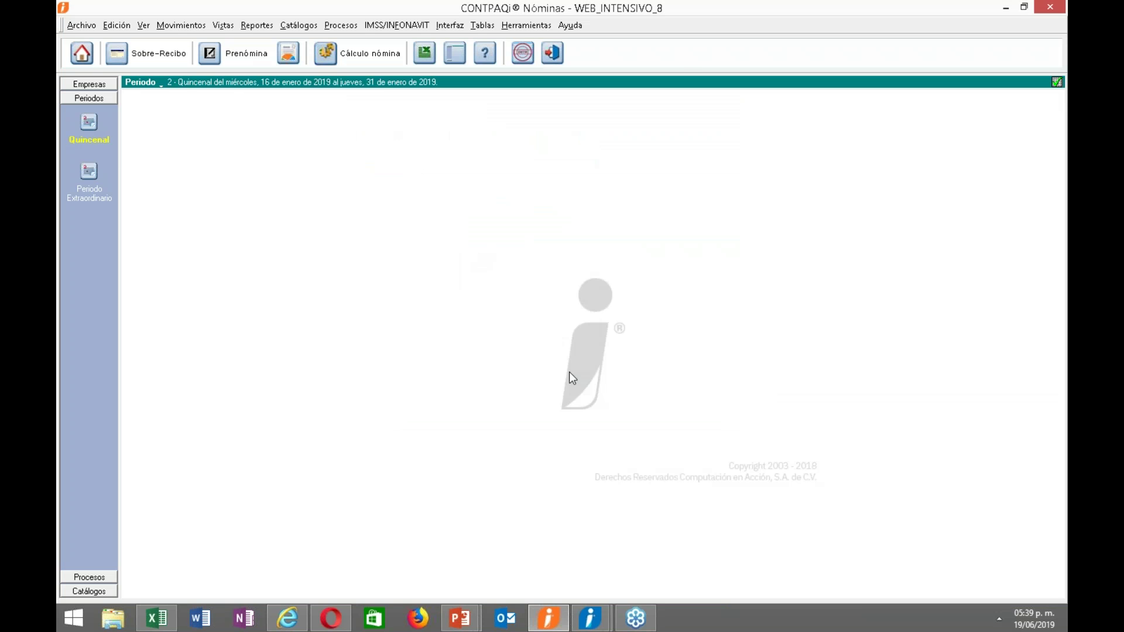
Check in the employee catalog, sorted by code, that employees carry codes 0001–0003.
left_click(299, 25)
left_click(305, 41)
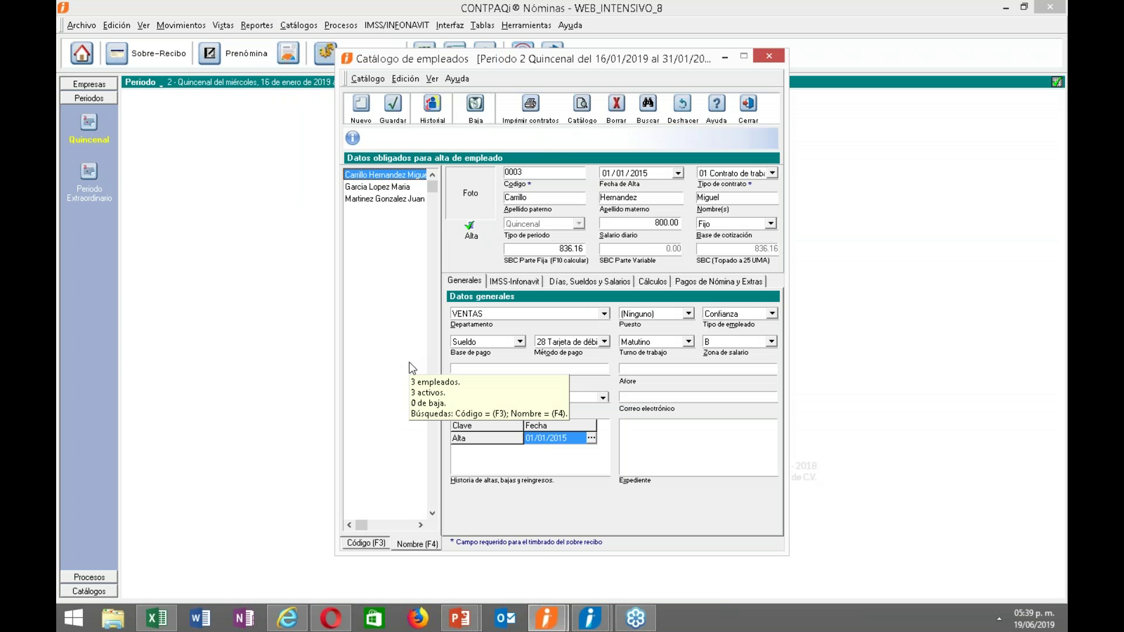
left_click(533, 173)
left_click_drag(533, 174, 474, 174)
left_click(367, 544)
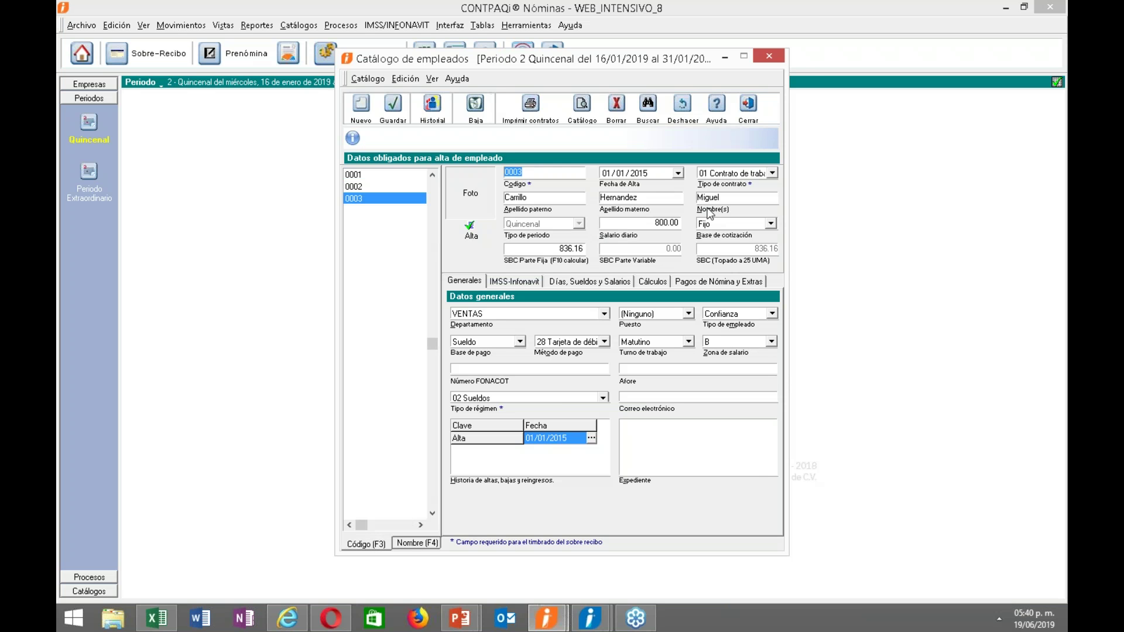
left_click(749, 105)
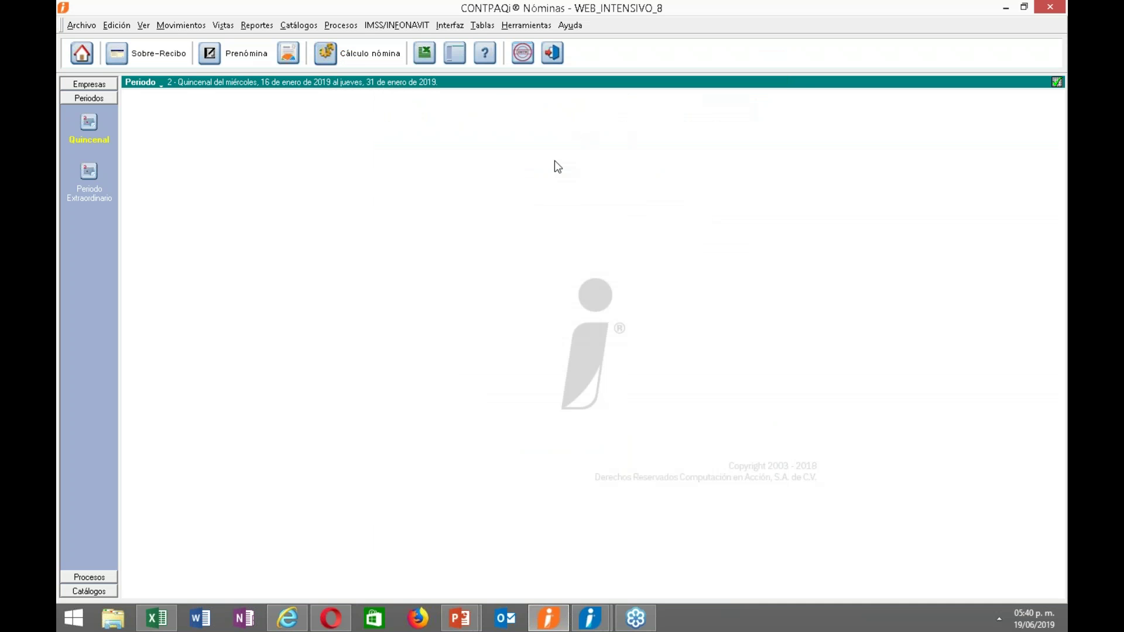
Advance the PowerPoint slideshow to the Reconstrucción de acumulados slide, then return to CONTPAQi Nóminas.
mouse_move(477, 607)
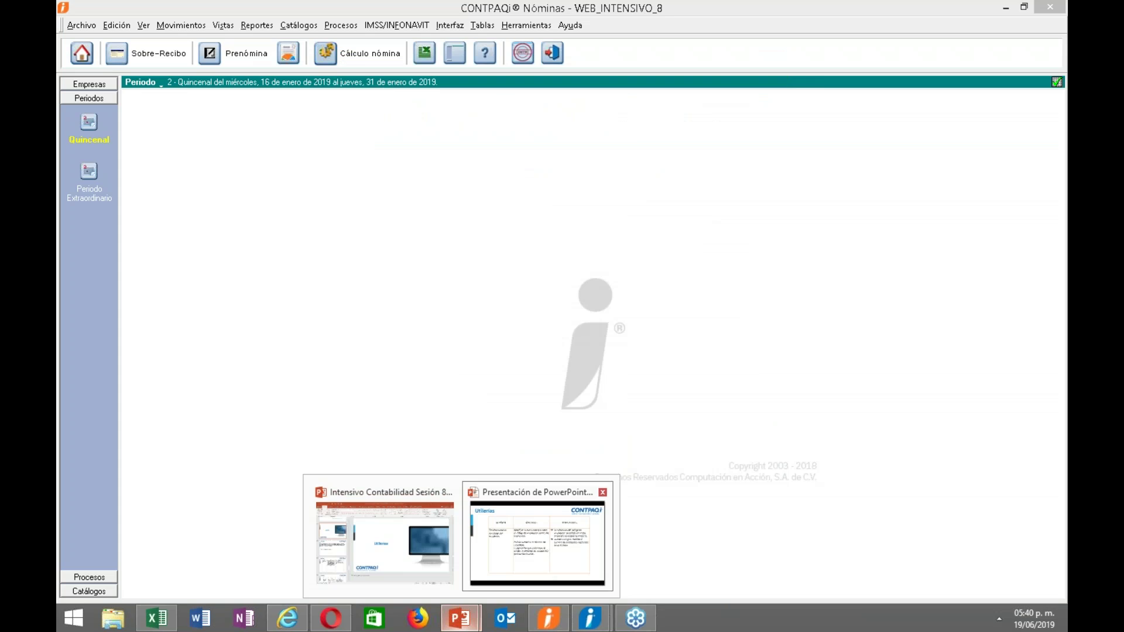
left_click(537, 541)
key("Right")
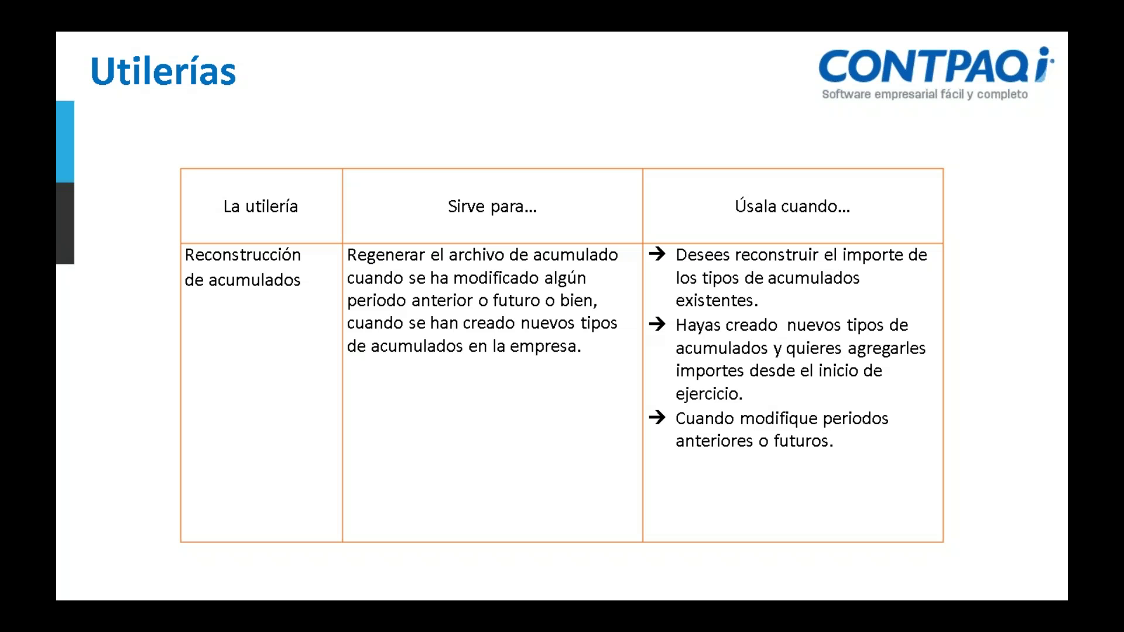
key("alt+Tab")
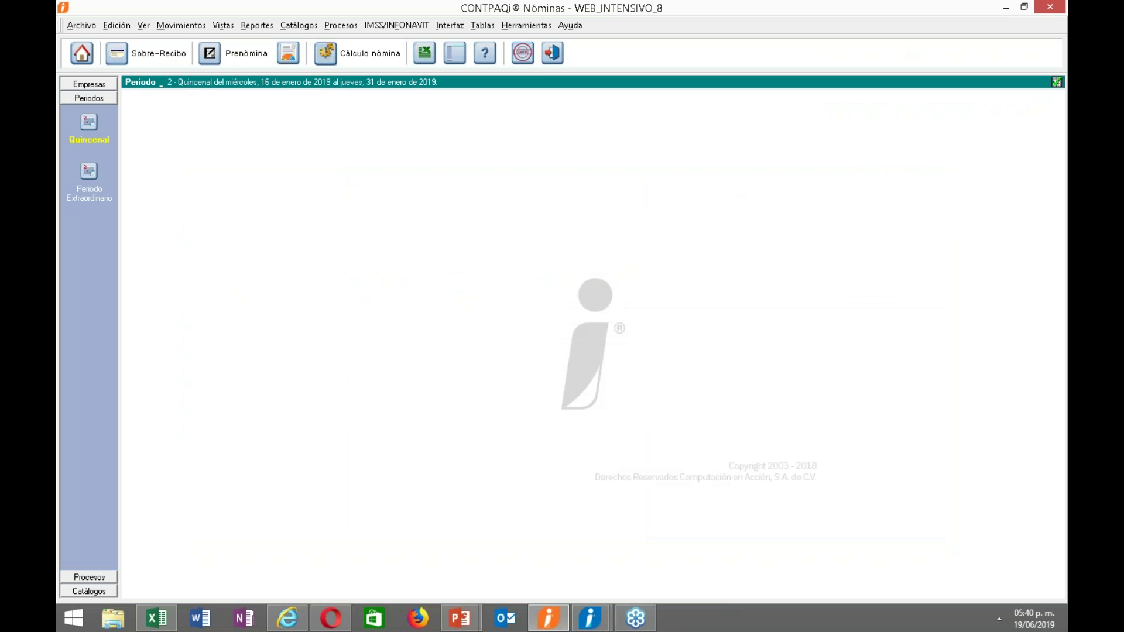
Open the concept catalog sorted by number and review concept 37 Comisión sueldo's total-amount formula.
left_click(237, 53)
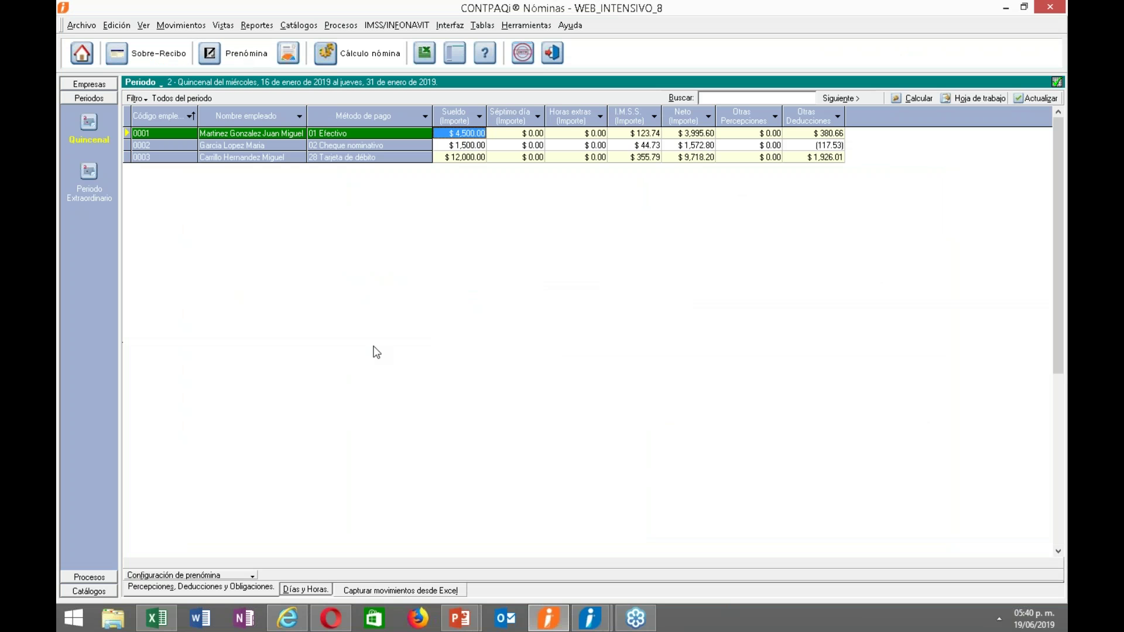
left_click(299, 25)
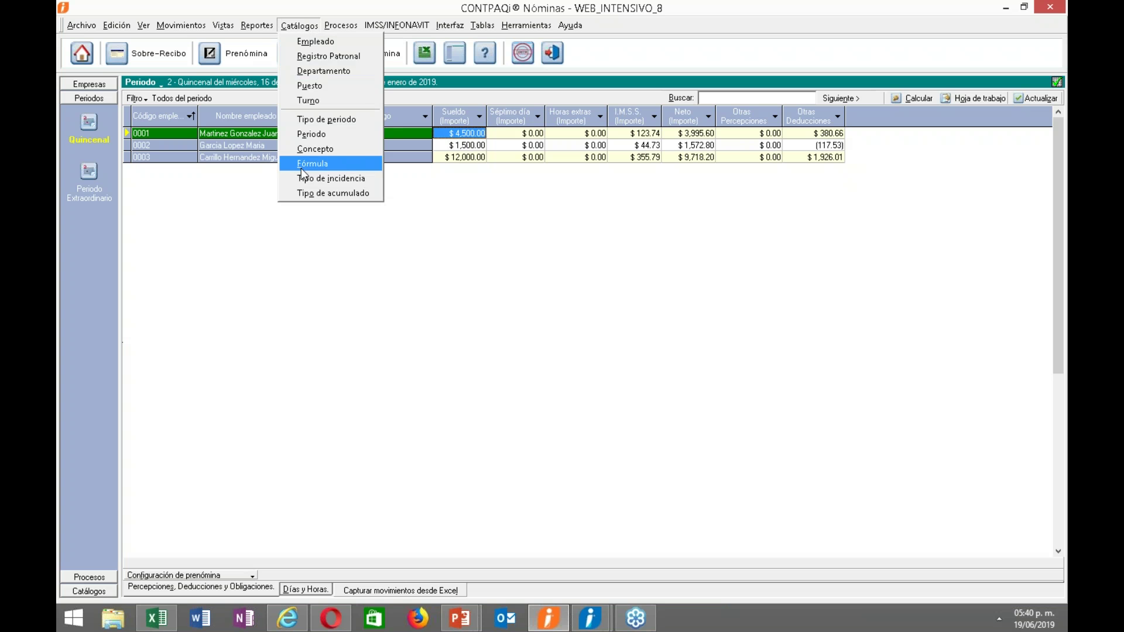
left_click(315, 149)
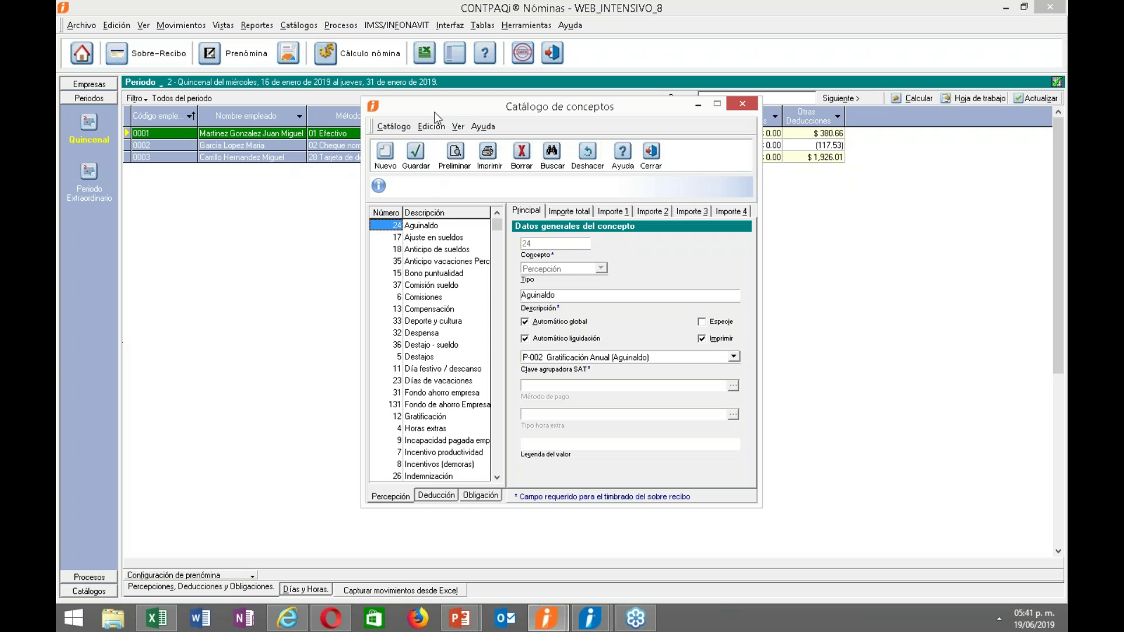
left_click_drag(434, 111, 284, 110)
left_click(235, 212)
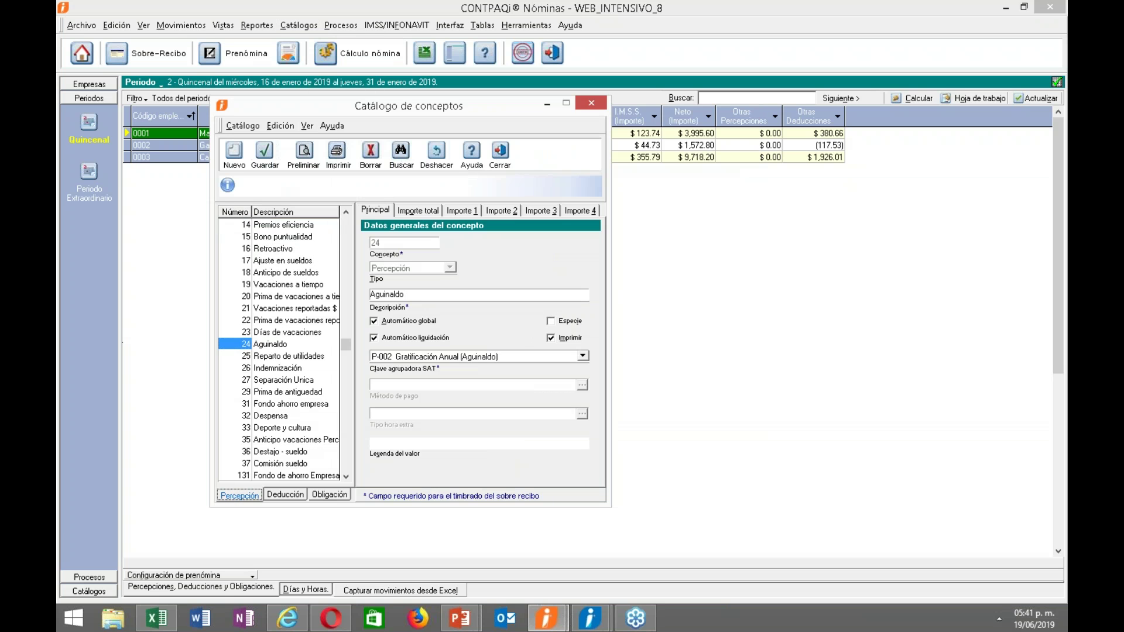
left_click_drag(346, 348, 349, 464)
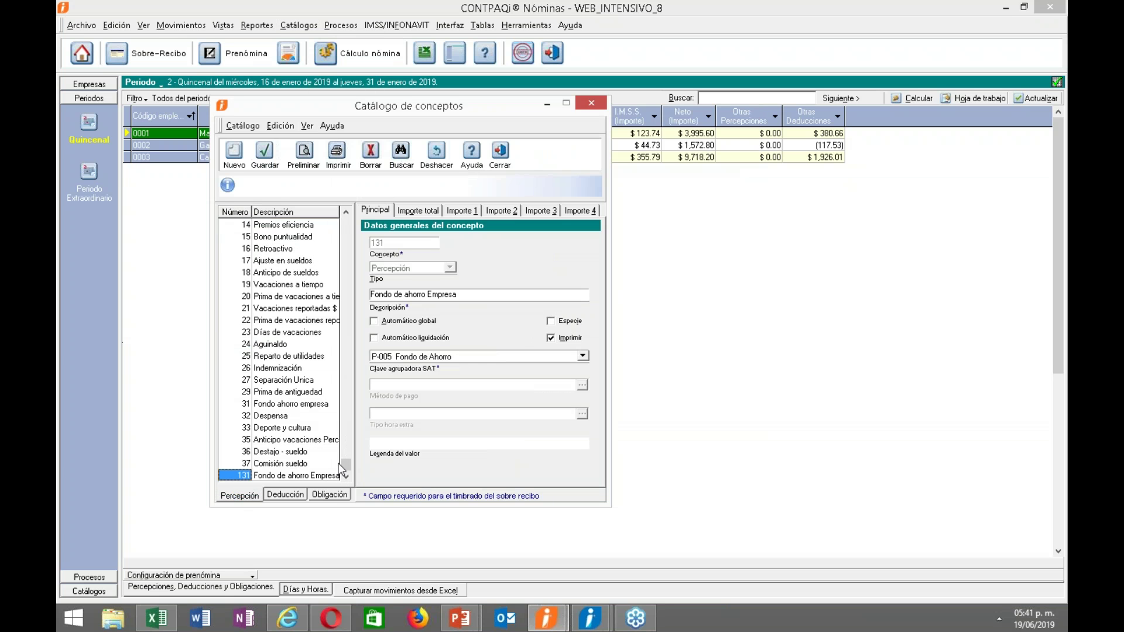
left_click(284, 464)
left_click(433, 211)
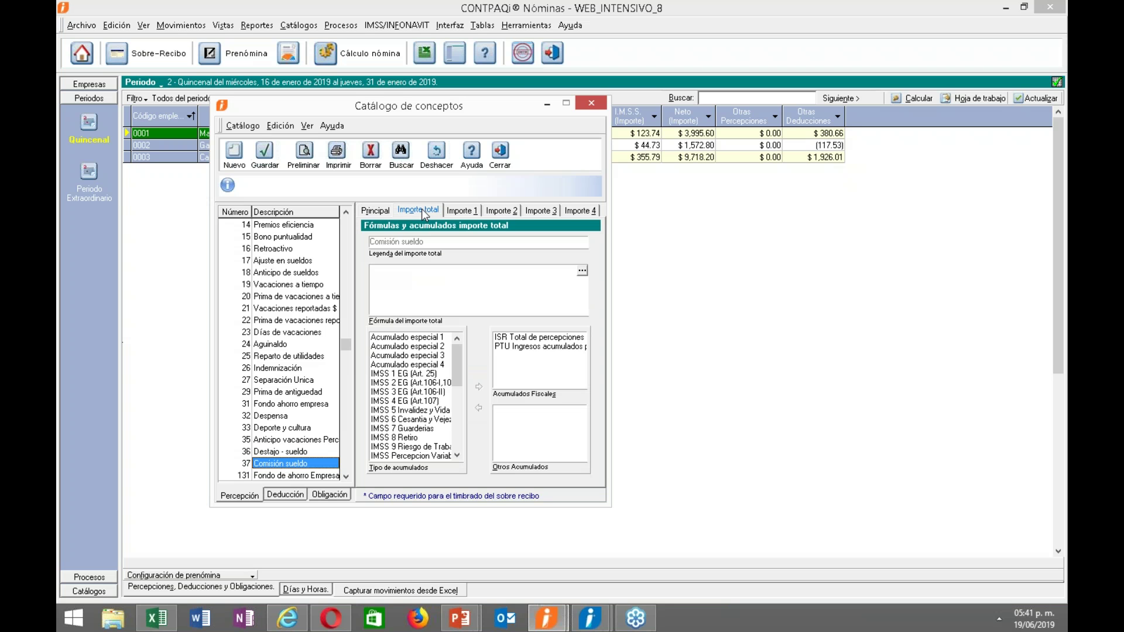
Create new concept 132 described as BONO with Automático global enabled, and edit its Importe total formula.
left_click(234, 152)
left_click(409, 295)
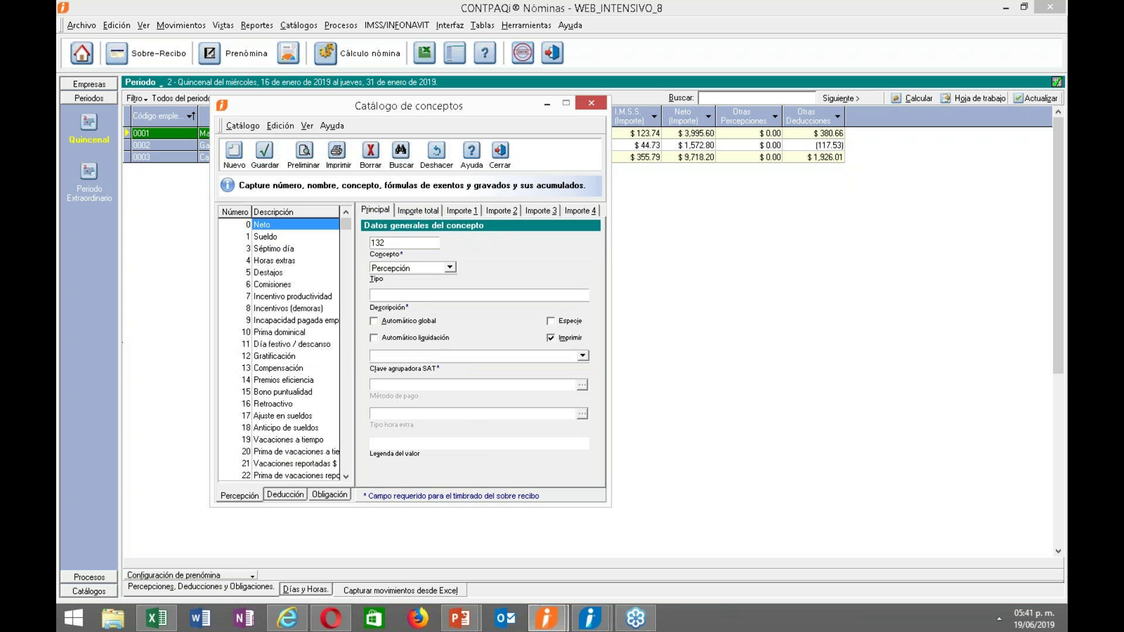
type("BON")
key("BackSpace")
key("BackSpace")
key("BackSpace")
type("BOnONO")
left_click(416, 324)
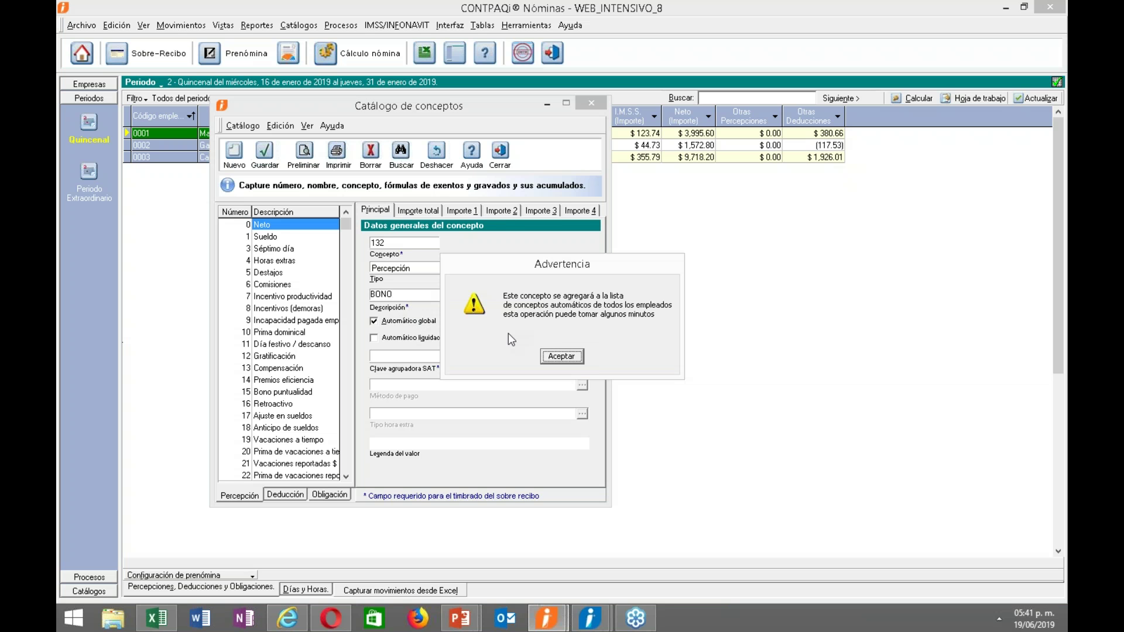
left_click(565, 356)
left_click(418, 209)
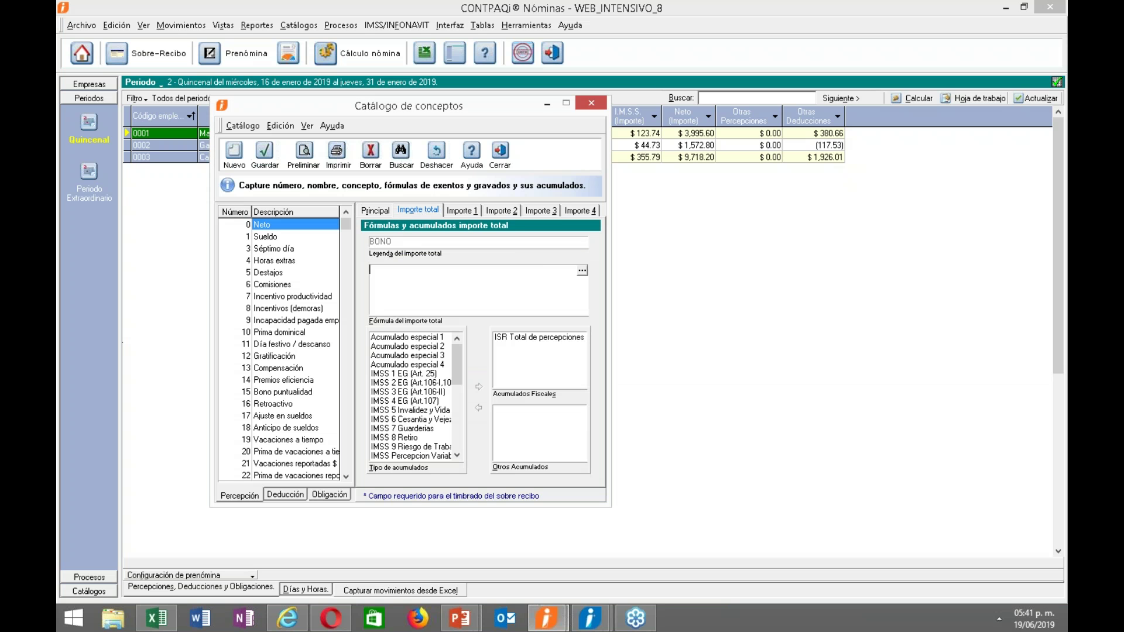
left_click(582, 271)
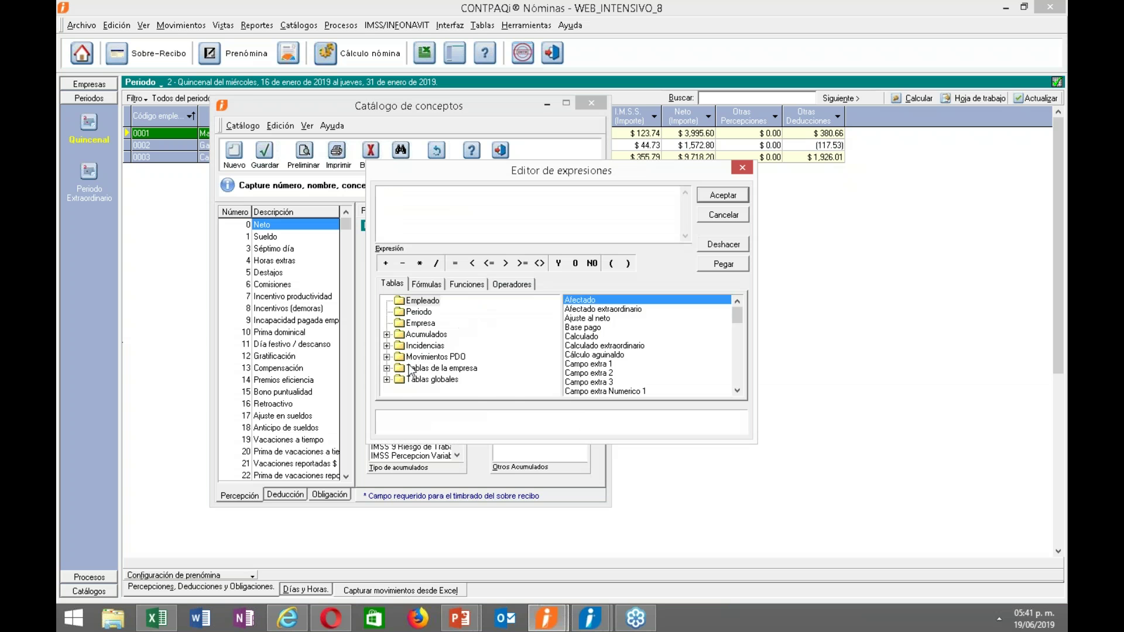
Set BONO's total formula to Percepción[Sueldo][Total] * 0.10 and save the concept.
left_click(387, 357)
left_click(399, 369)
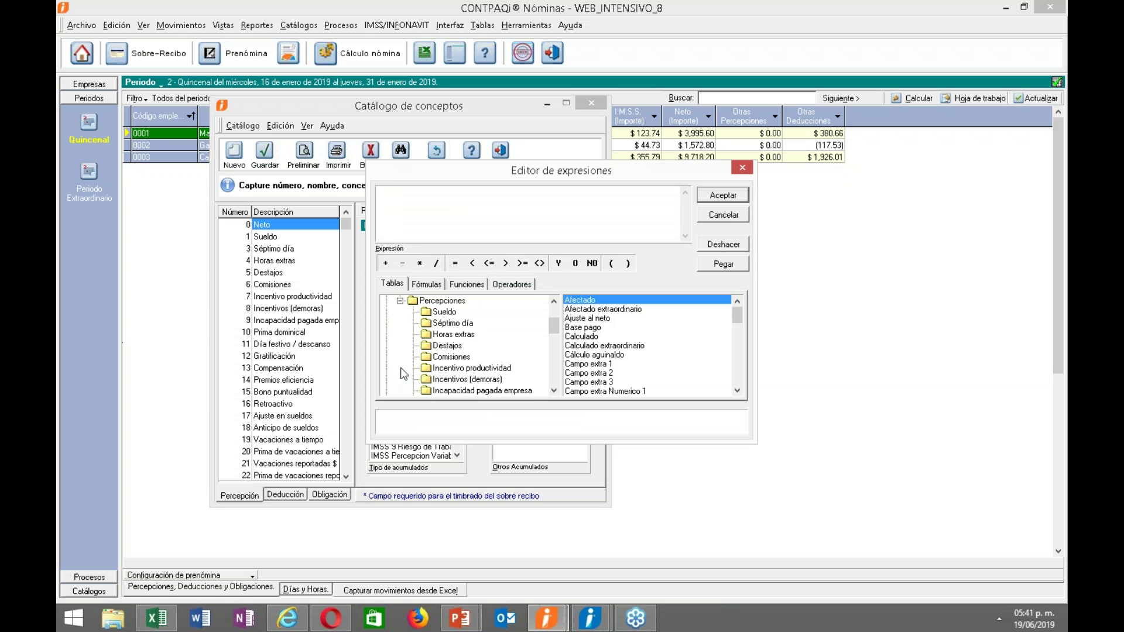
left_click(440, 313)
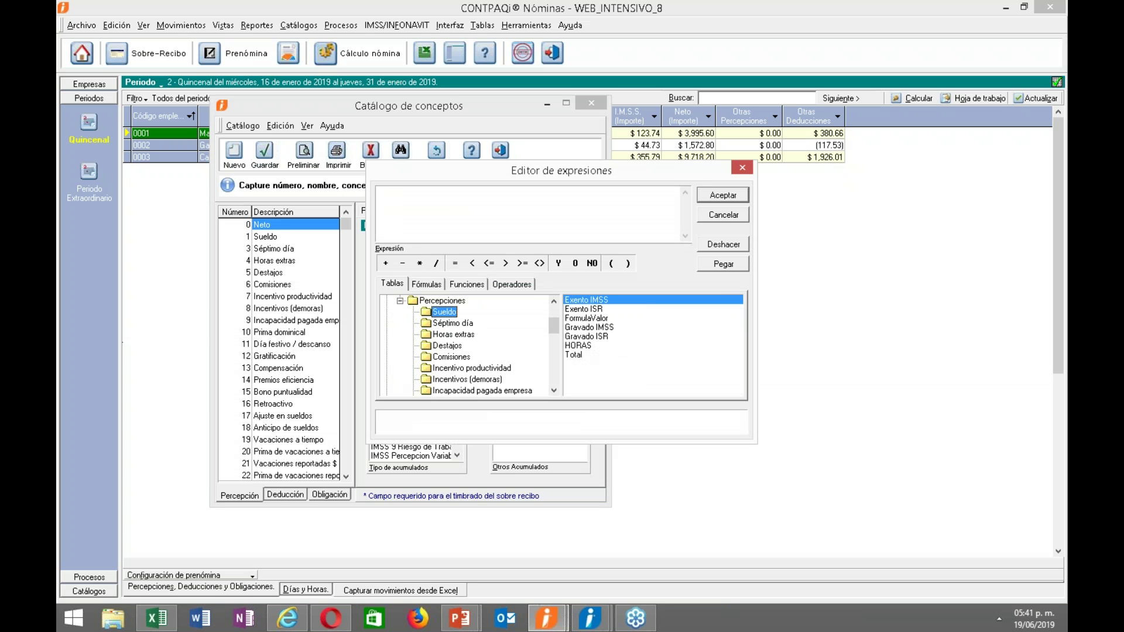
double_click(581, 355)
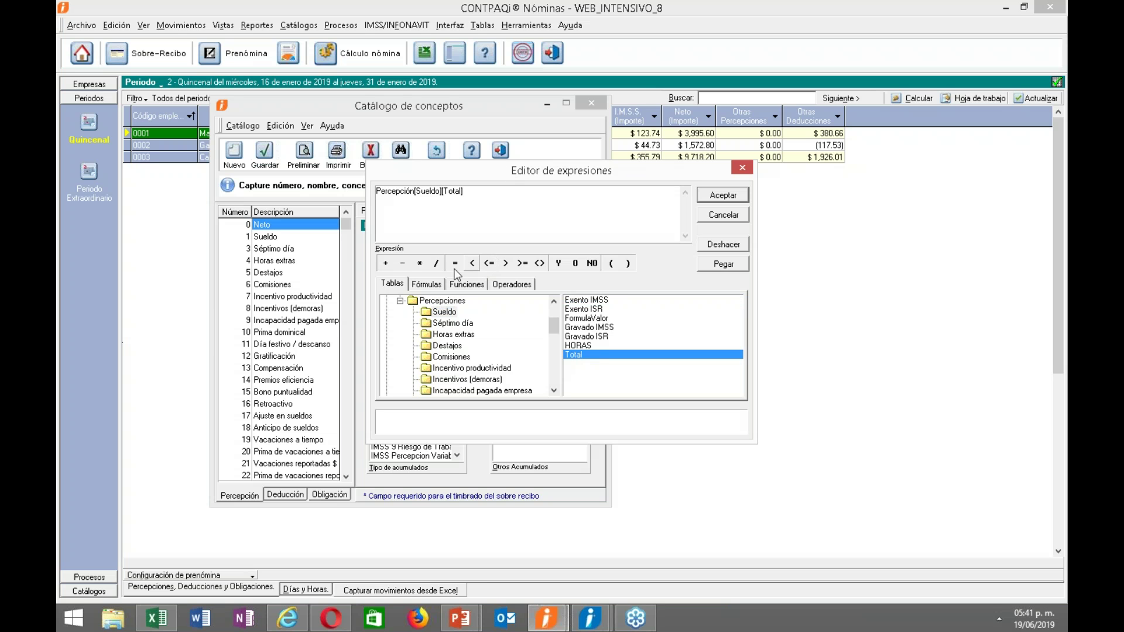
left_click(420, 263)
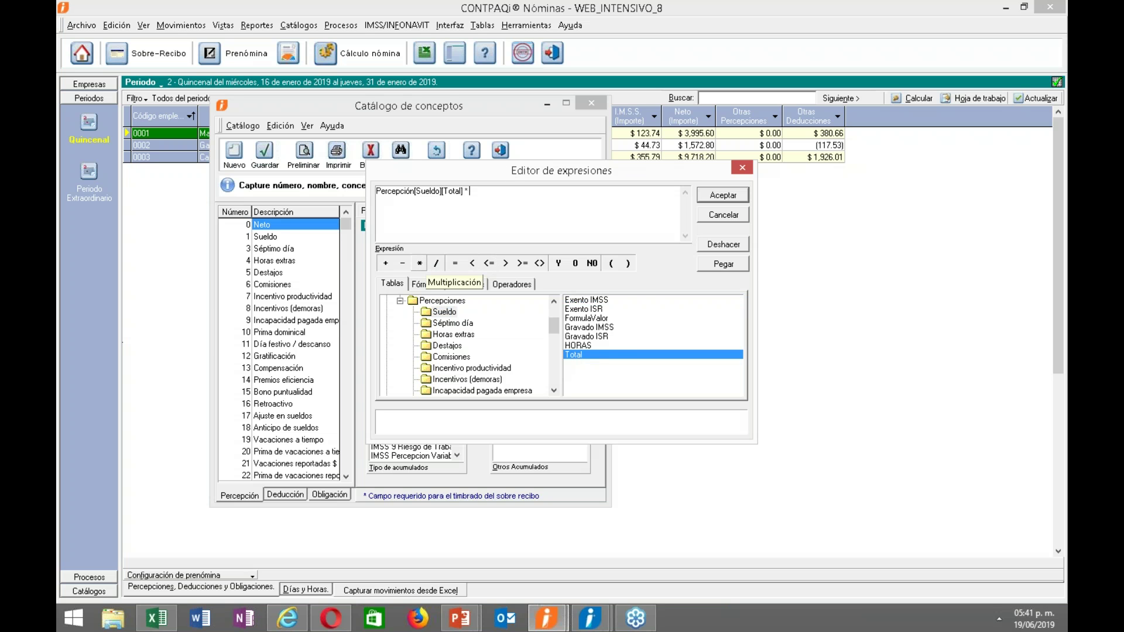
type("0.10")
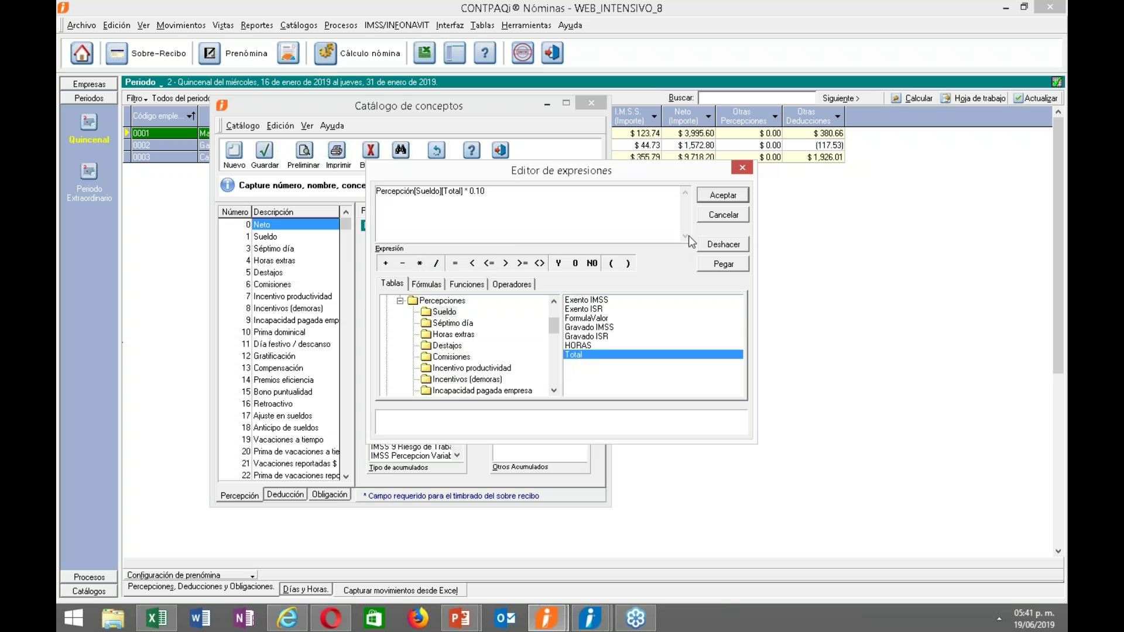
left_click(723, 199)
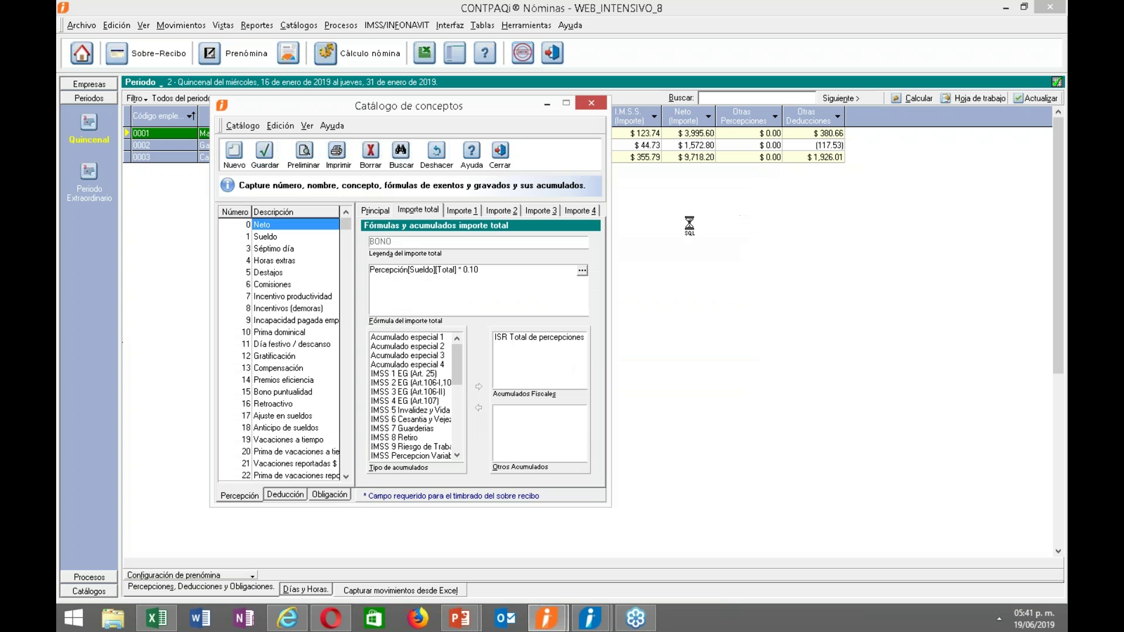
left_click(261, 165)
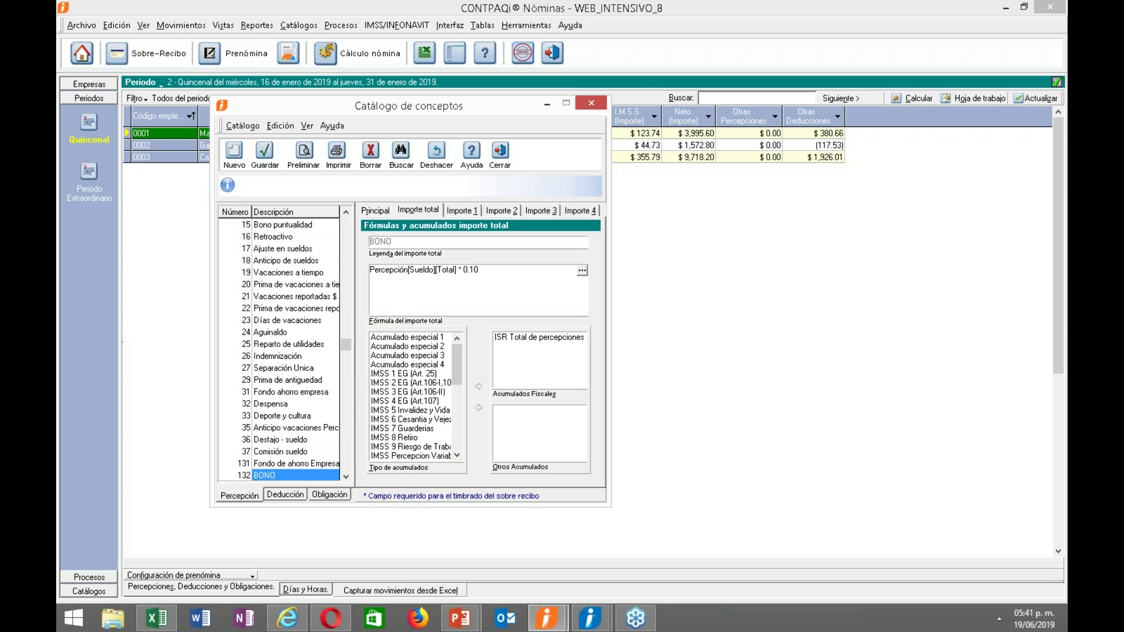
Review BONO's Importe 1 and Importe 2 tabs, then drop ISR Total de percepciones from Acumulados Fiscales.
left_click(467, 208)
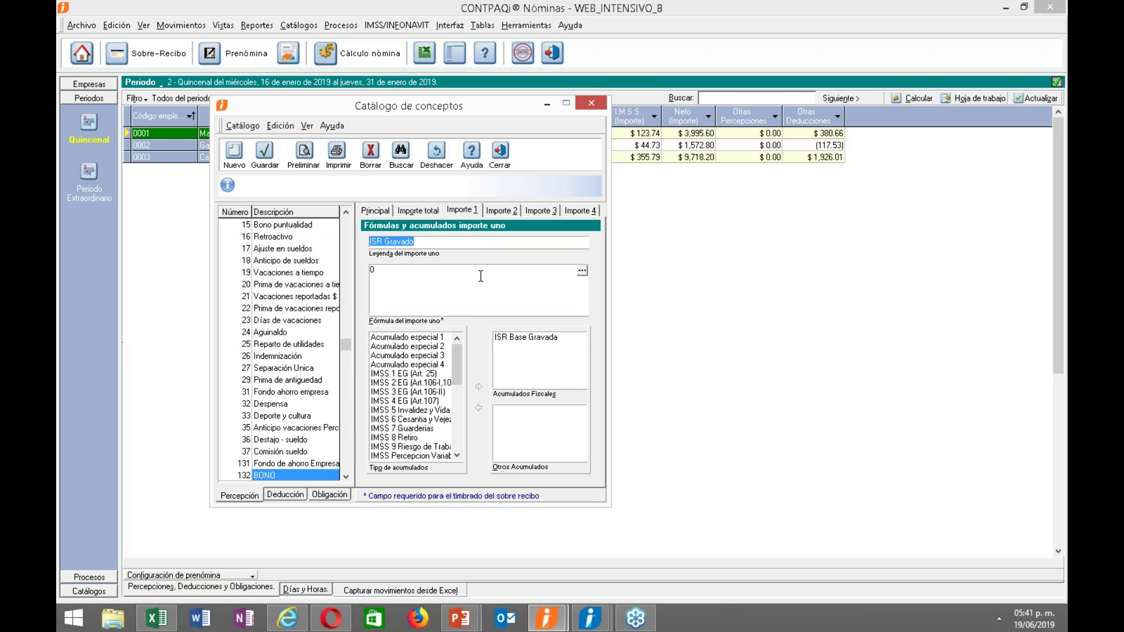
left_click(502, 211)
left_click(417, 211)
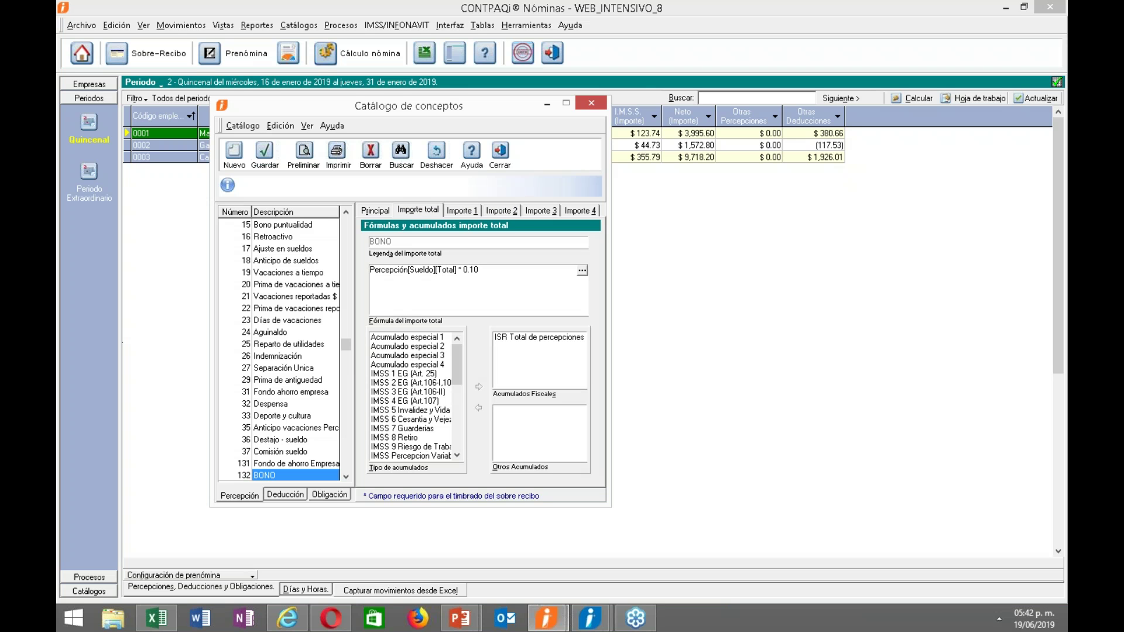
left_click(462, 210)
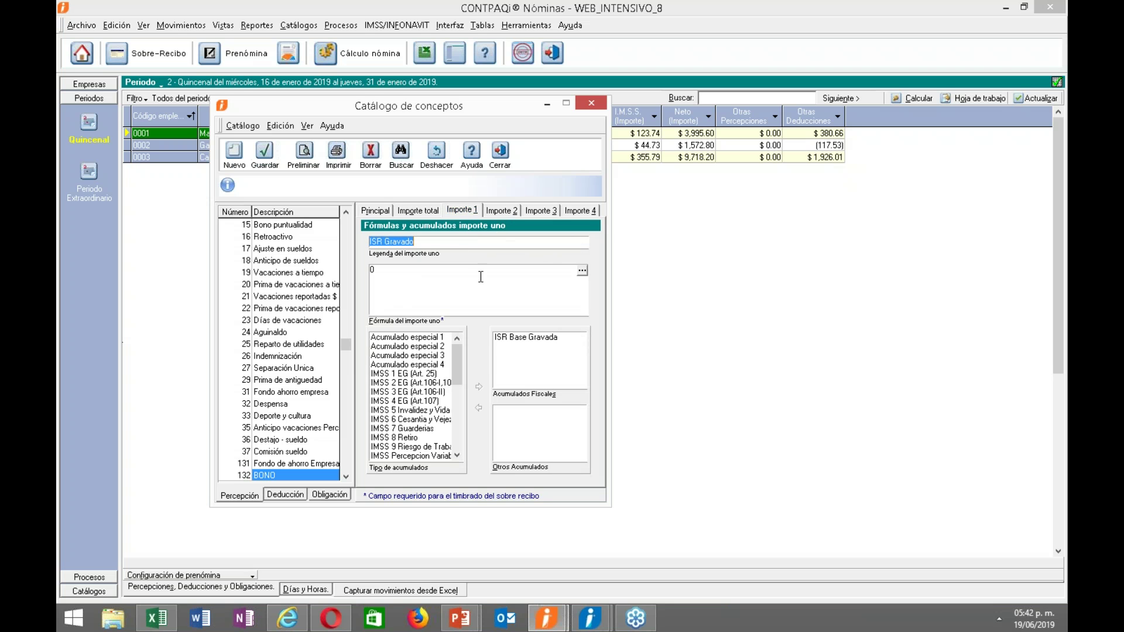
left_click(417, 211)
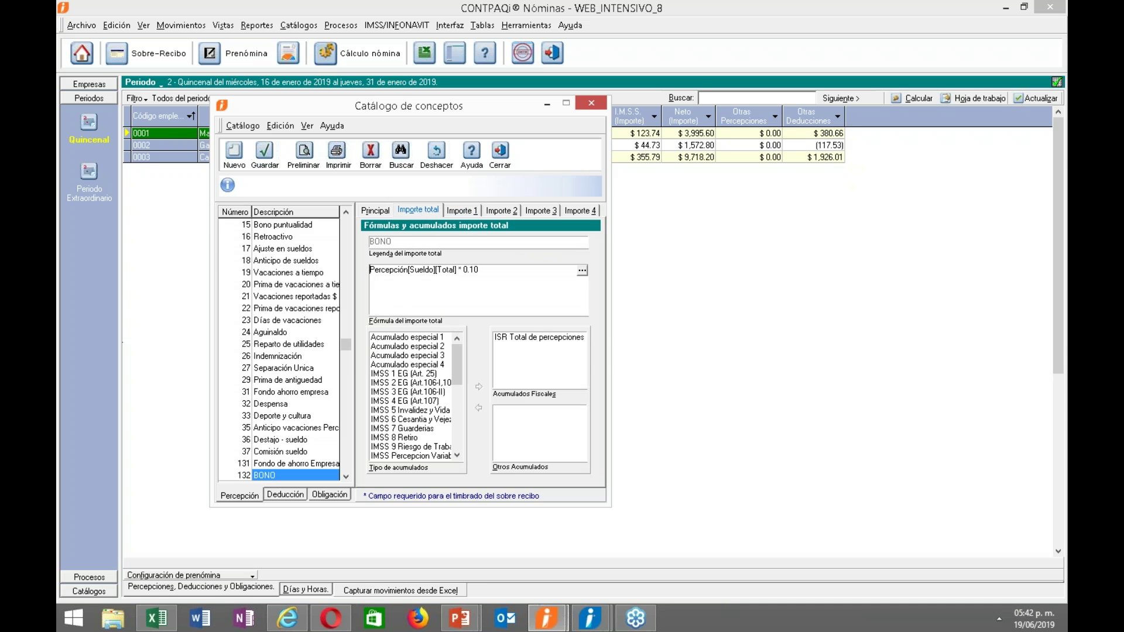
left_click(375, 211)
left_click(418, 210)
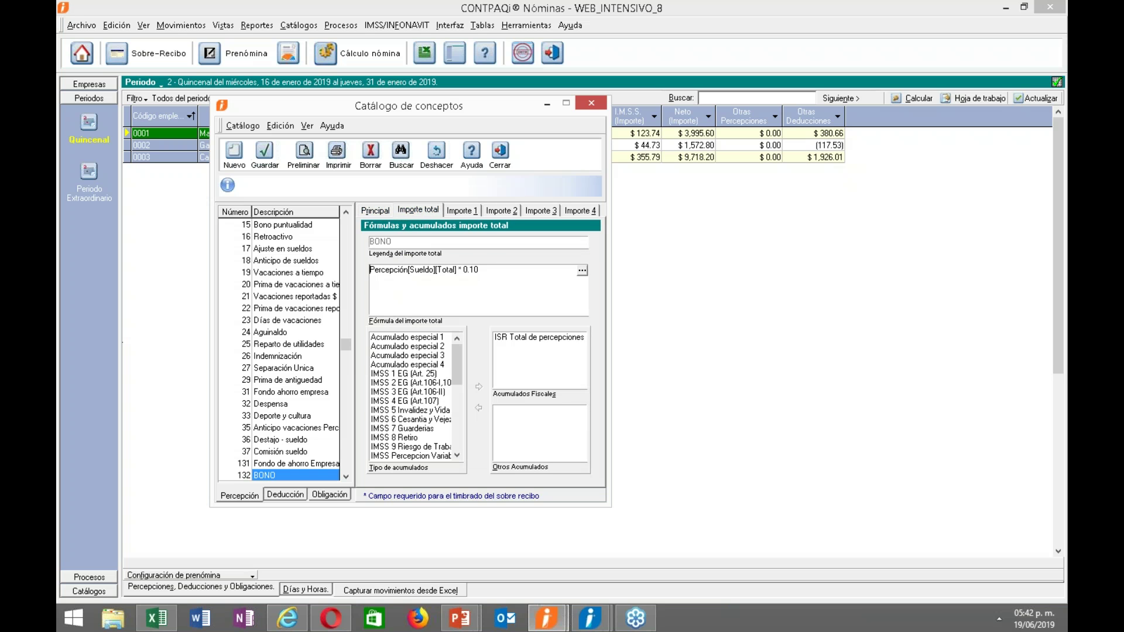
double_click(502, 356)
left_click_drag(456, 367, 467, 315)
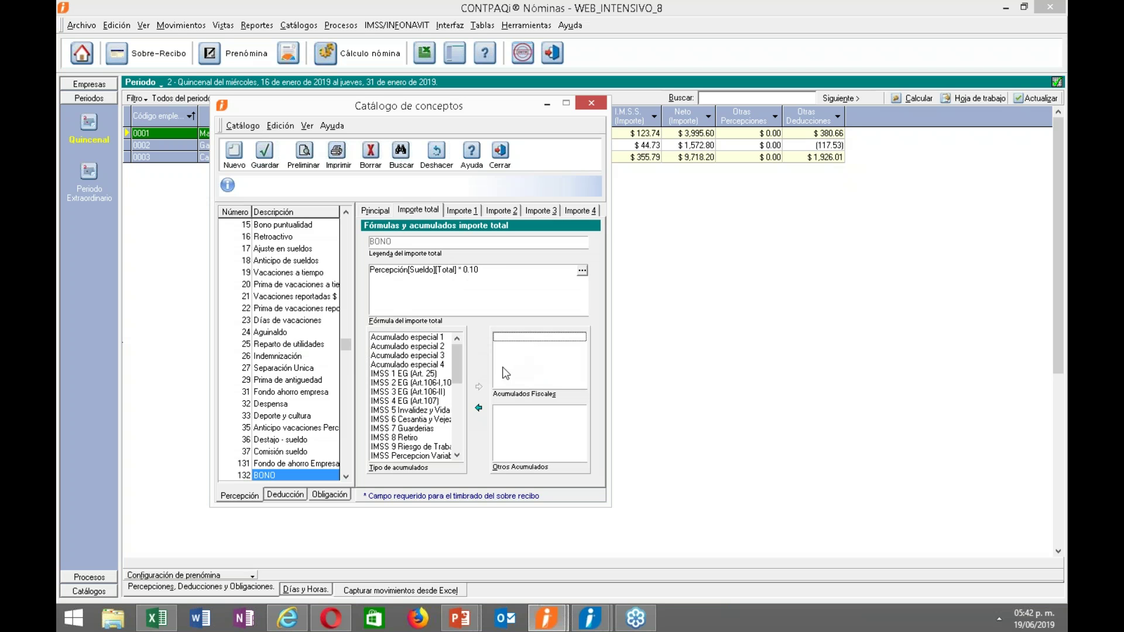
Save BONO's accumulator change and inspect the accumulator lists.
left_click(267, 156)
left_click_drag(455, 363, 450, 417)
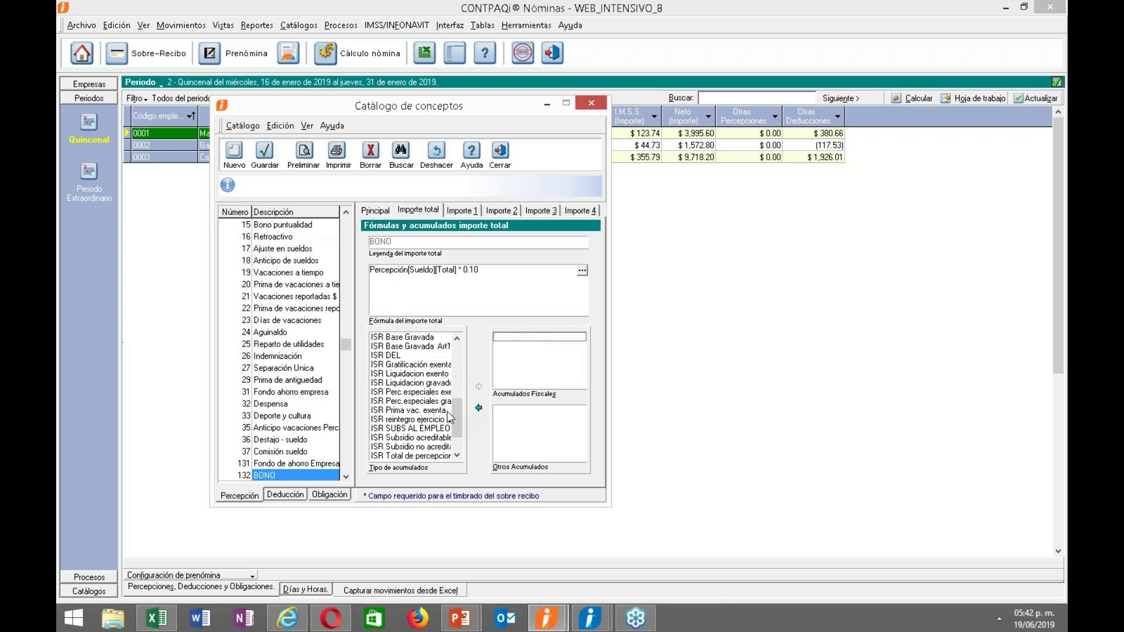
mouse_move(457, 425)
left_mouse_down()
mouse_move(458, 439)
mouse_move(451, 359)
mouse_move(457, 433)
left_mouse_up()
Compare with 15 Bono puntualidad, restore ISR Total de percepciones on BONO, save, and close the catalog.
left_click(260, 226)
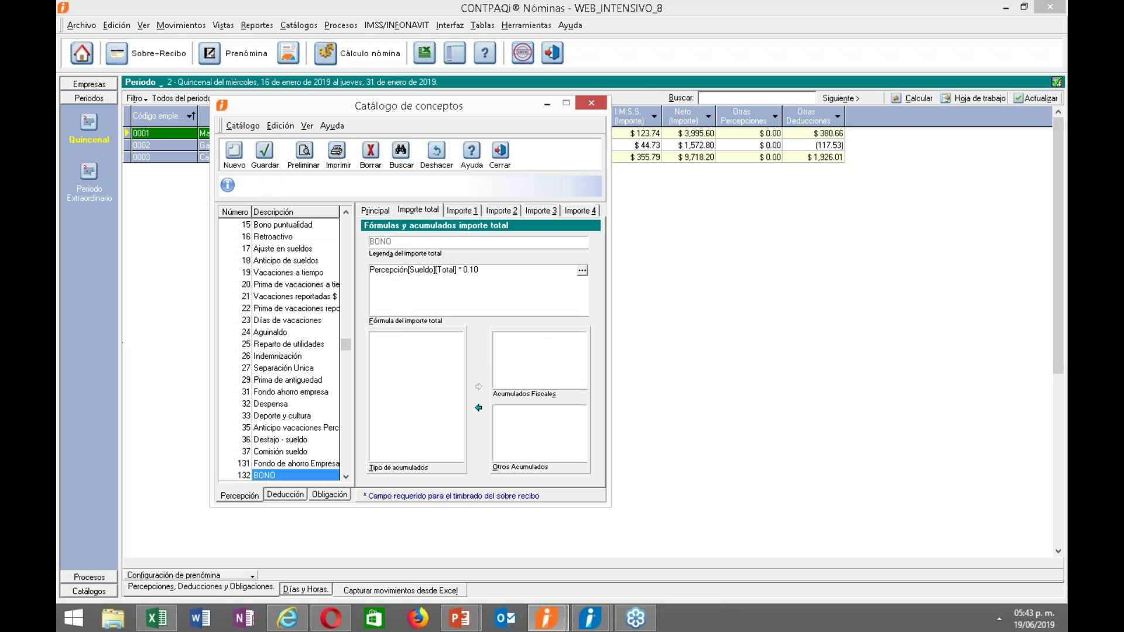
left_click(328, 476)
left_click_drag(455, 364, 520, 393)
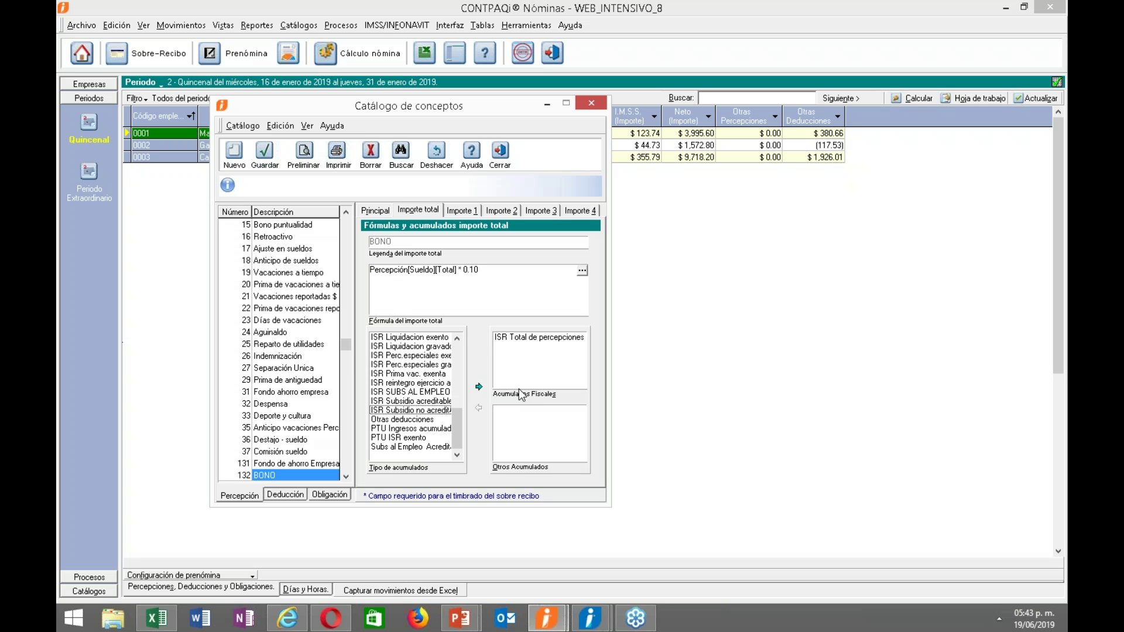
left_click(269, 166)
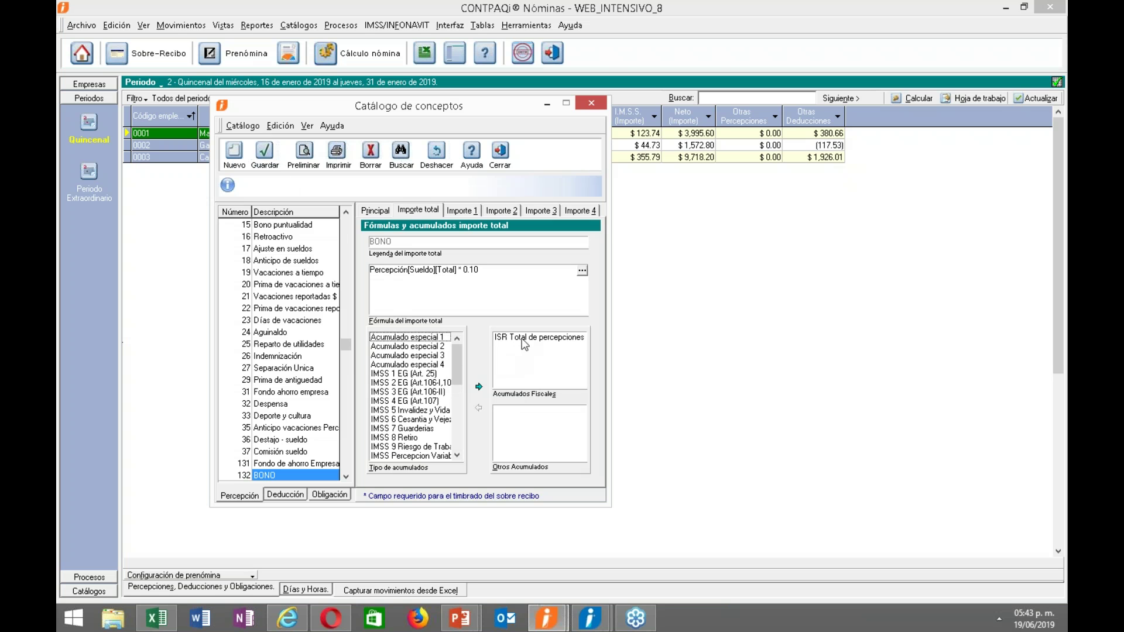
left_click(501, 154)
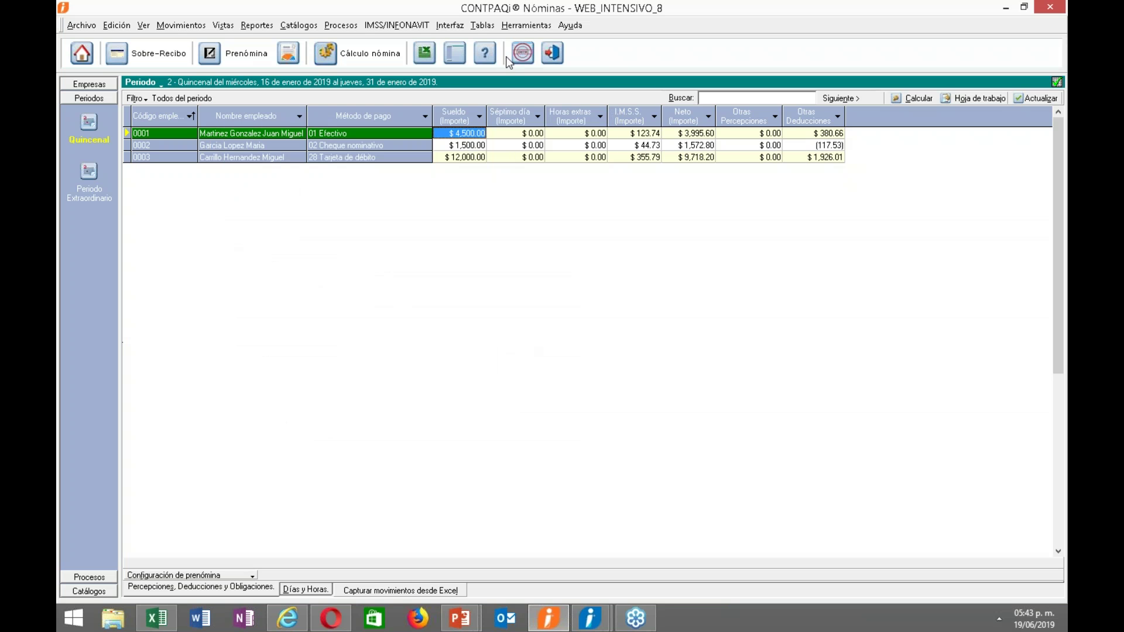
left_click(527, 25)
mouse_move(614, 86)
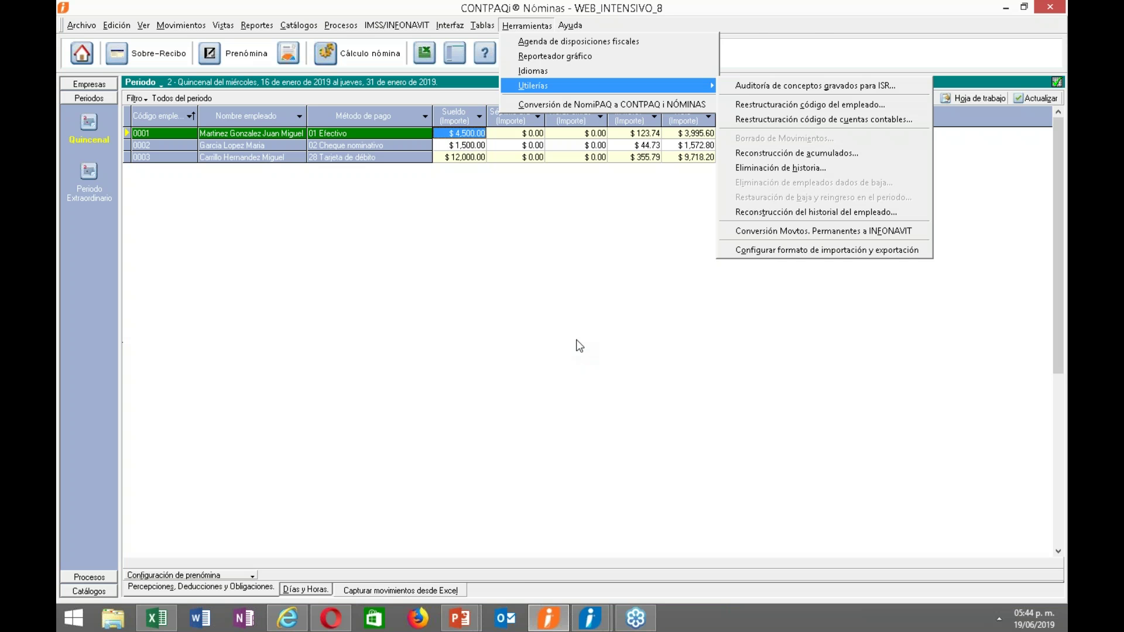
left_click(495, 366)
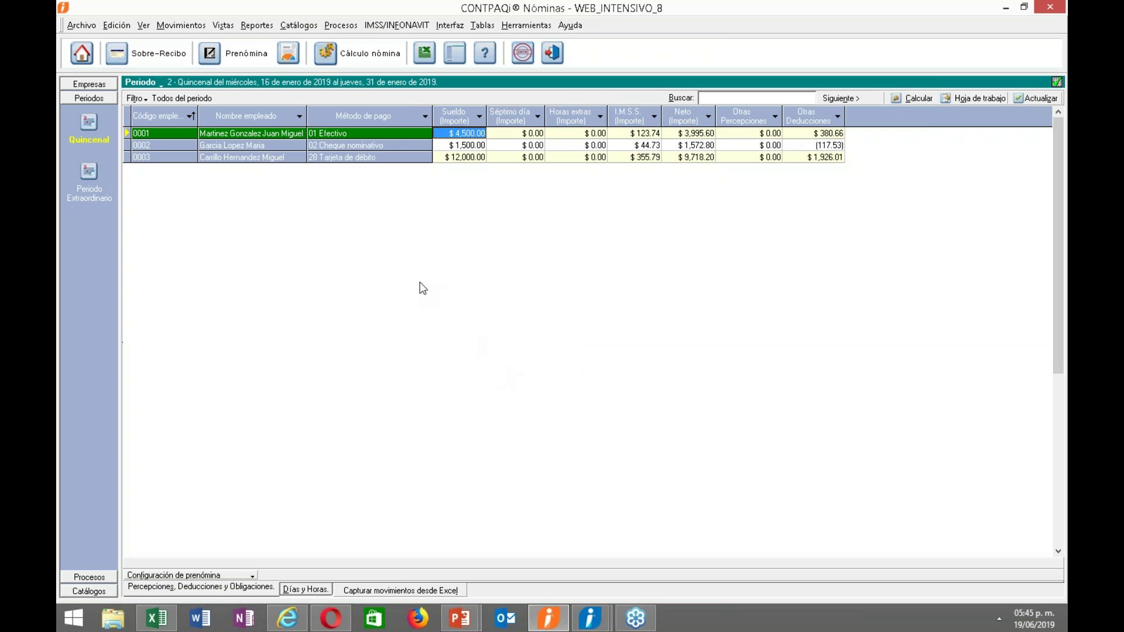
Switch the payroll to Quincenal period 01, confirming the change.
left_click(154, 83)
left_click(230, 119)
left_click(549, 355)
left_click(551, 359)
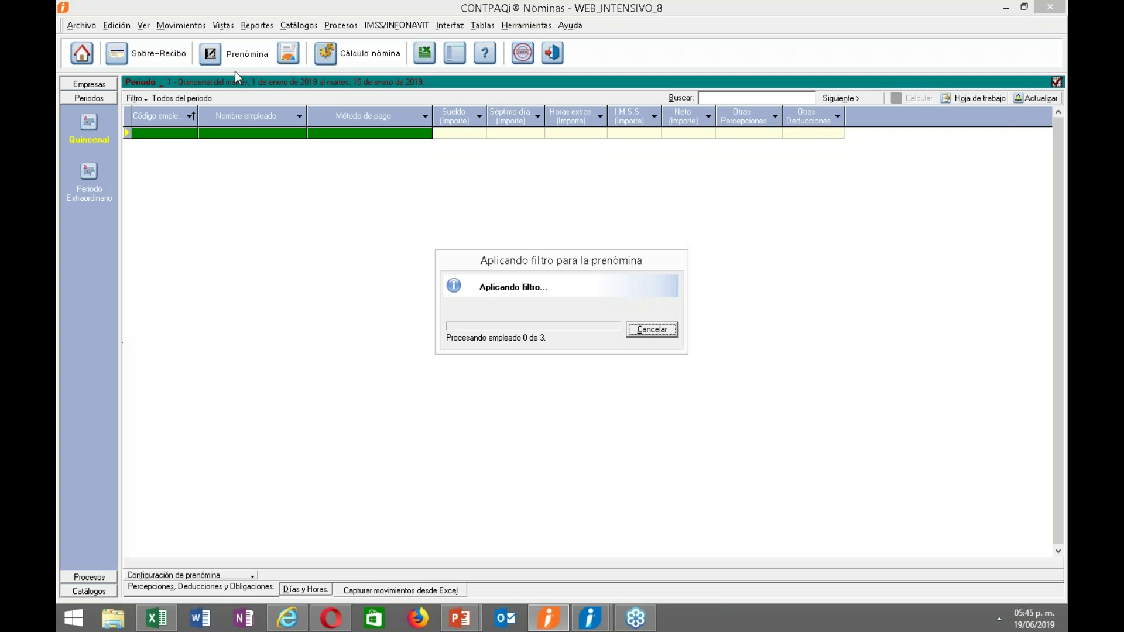
Open employee 0001's sobre-recibo for period 1.
right_click(379, 134)
left_click(397, 144)
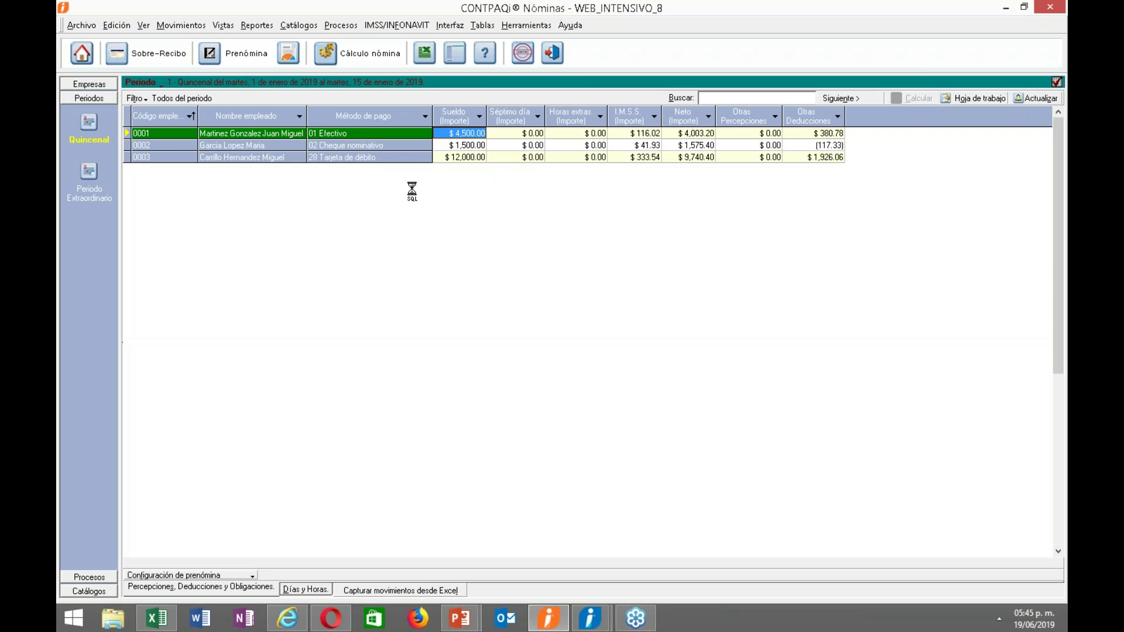
left_click(571, 355)
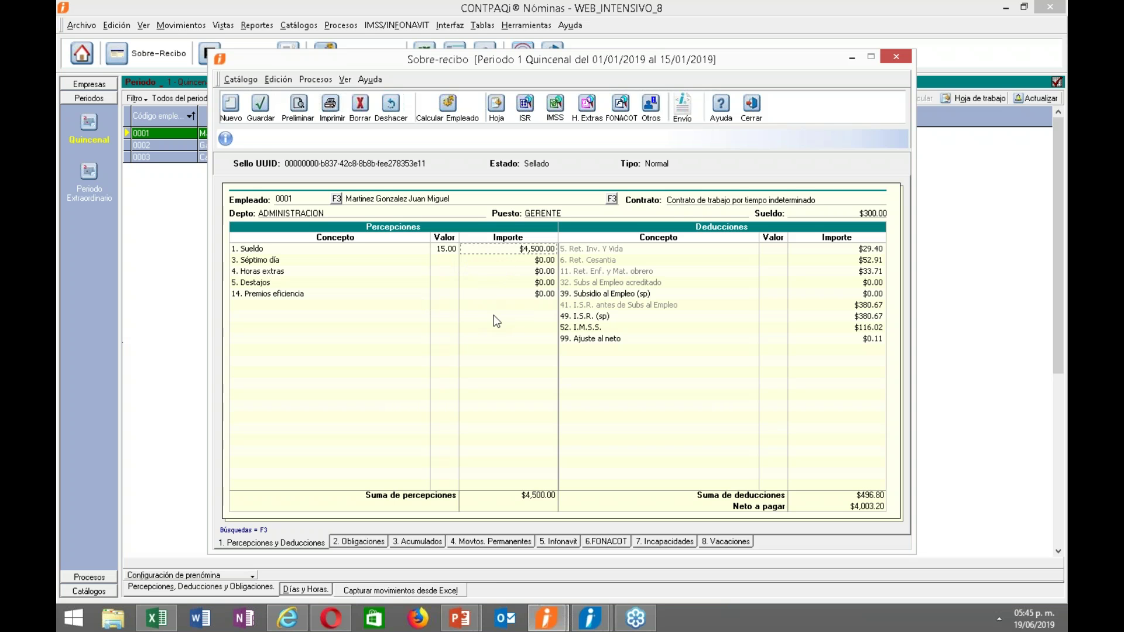
Inspect the 1. Sueldo line detail on employee 0001's receipt, then close the receipt.
double_click(497, 253)
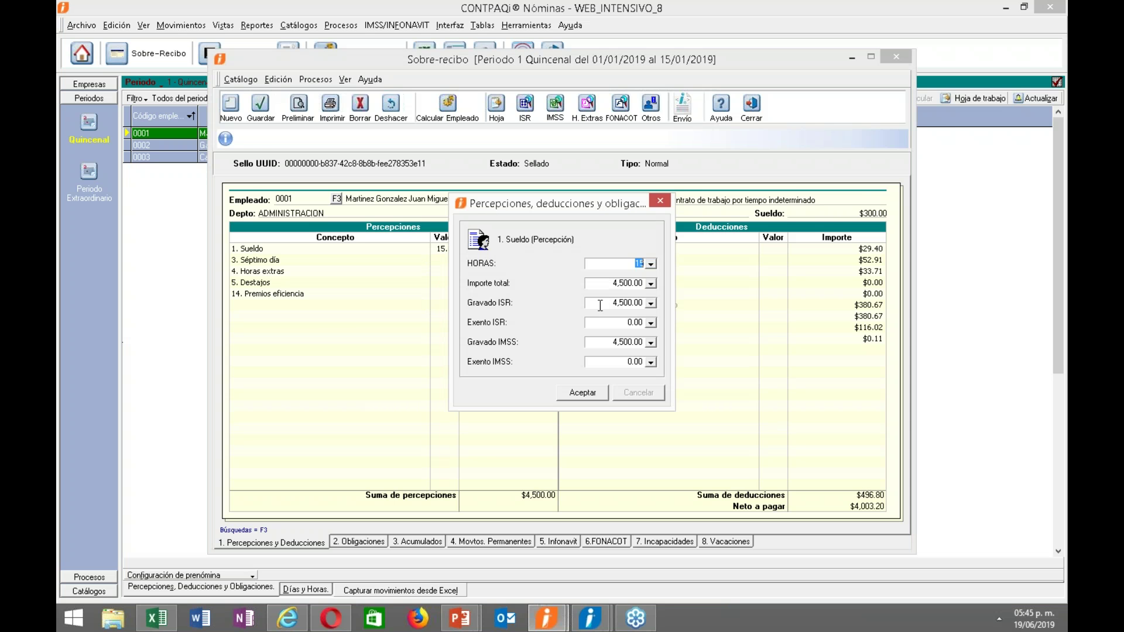
left_click(585, 392)
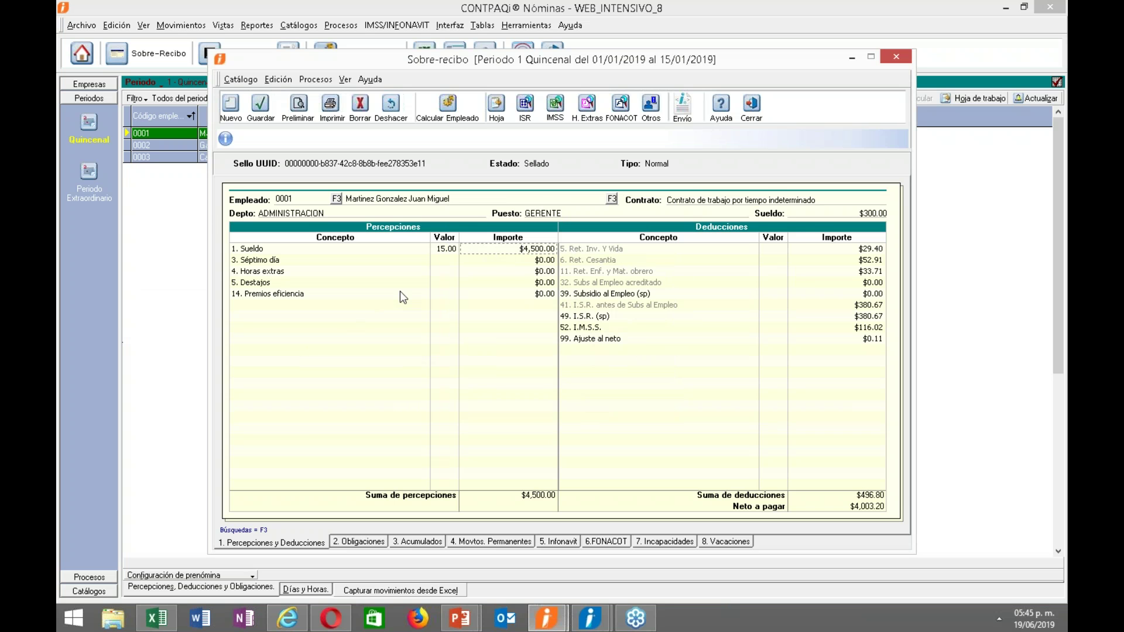
left_click(751, 106)
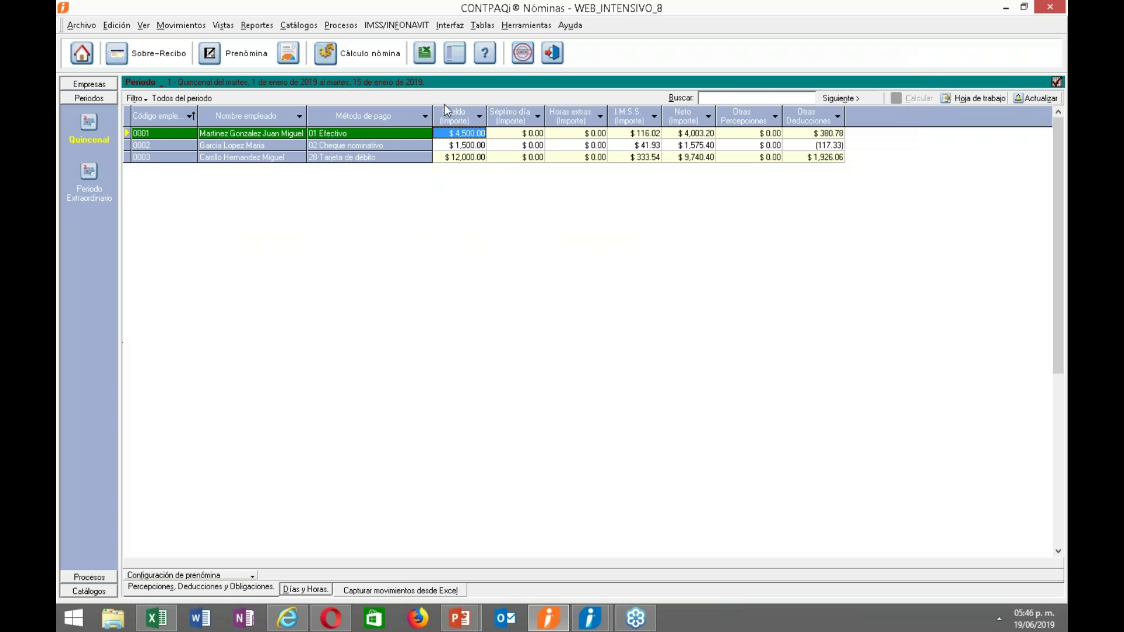
Enable Modificar periodos anteriores on the WEB_INTENSIVO_8 company's Opciones tab, save, and close the catalog.
left_click(82, 54)
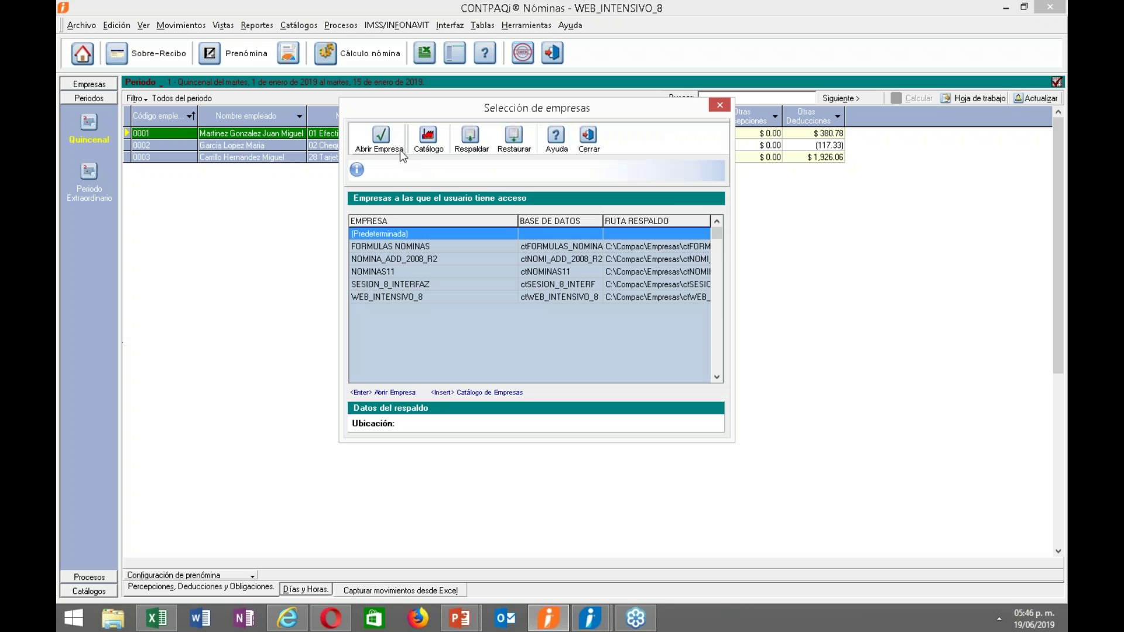
key("Down")
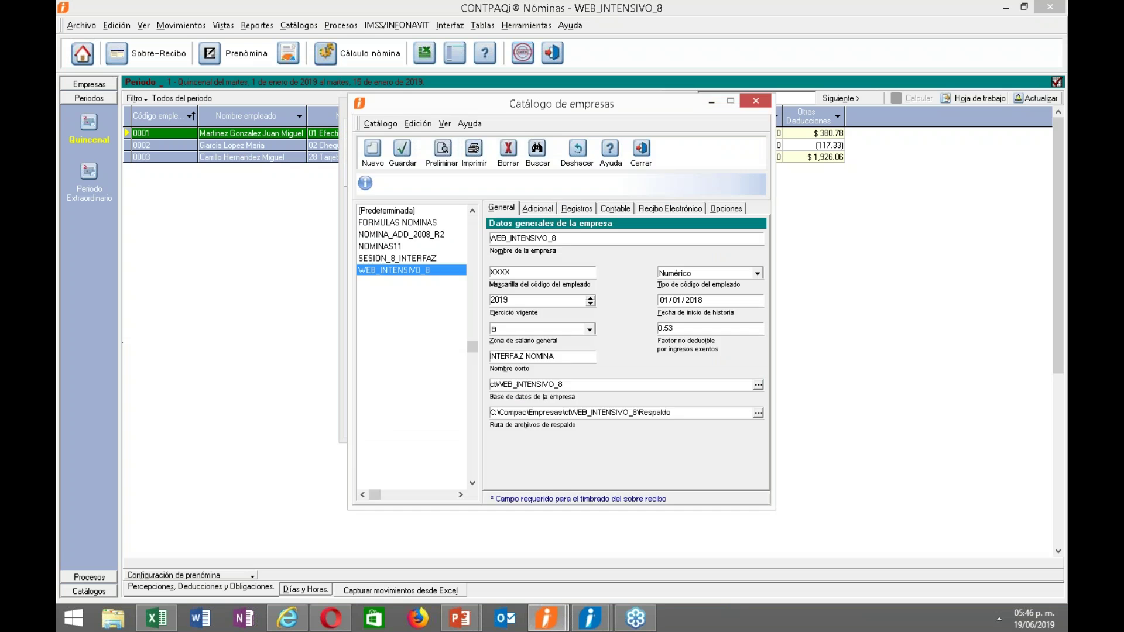
left_click(537, 209)
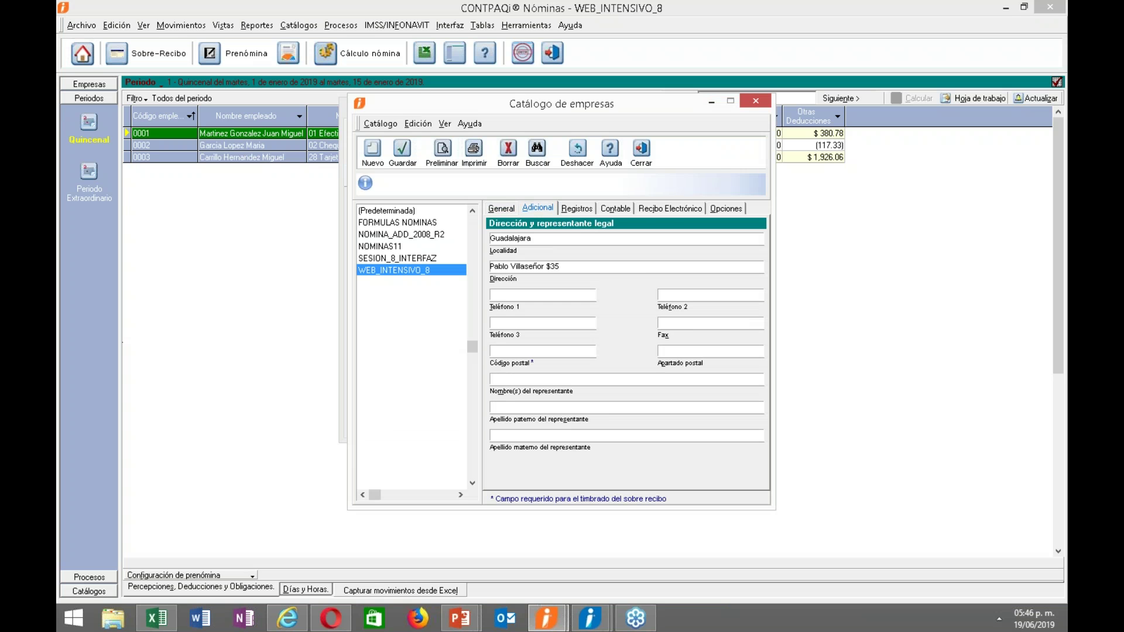
left_click(621, 211)
left_click(673, 210)
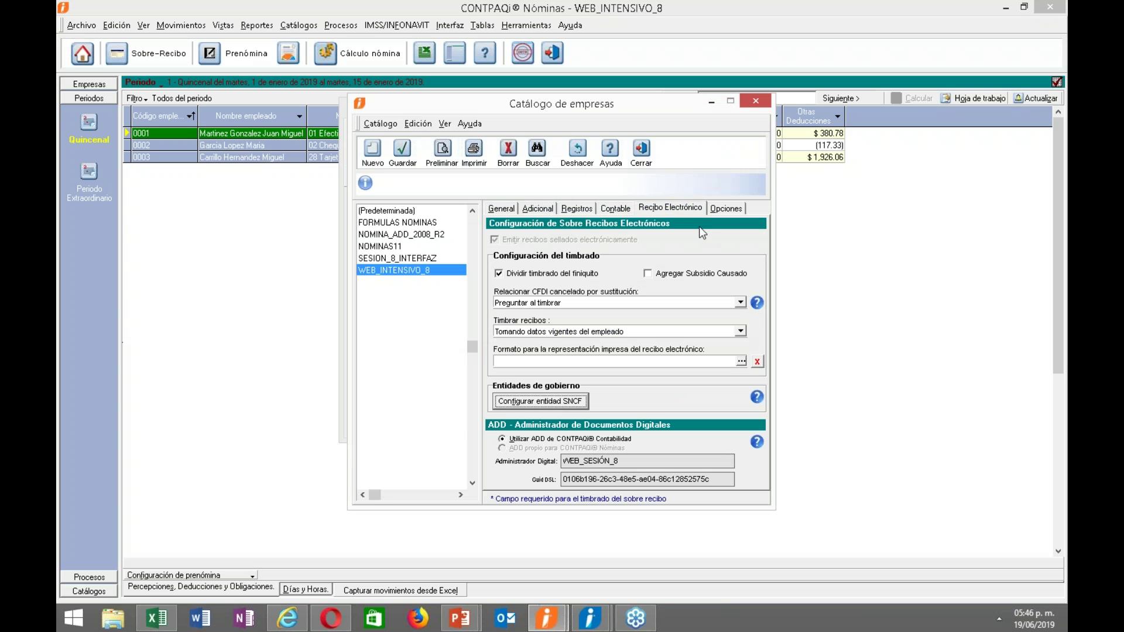
left_click(725, 209)
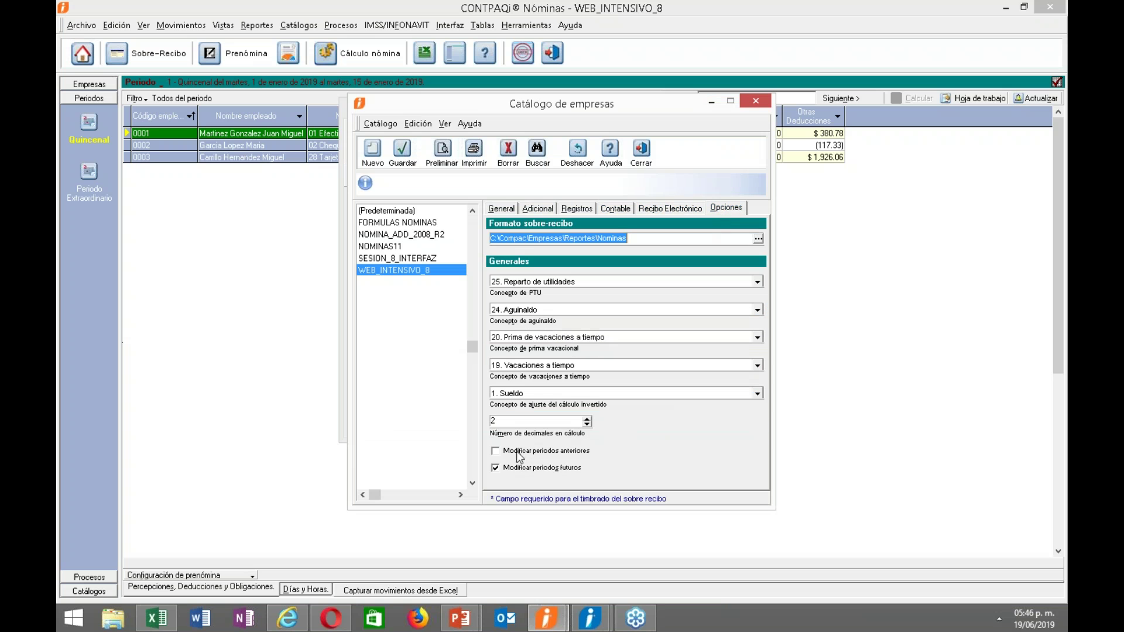
left_click(521, 452)
left_click(409, 159)
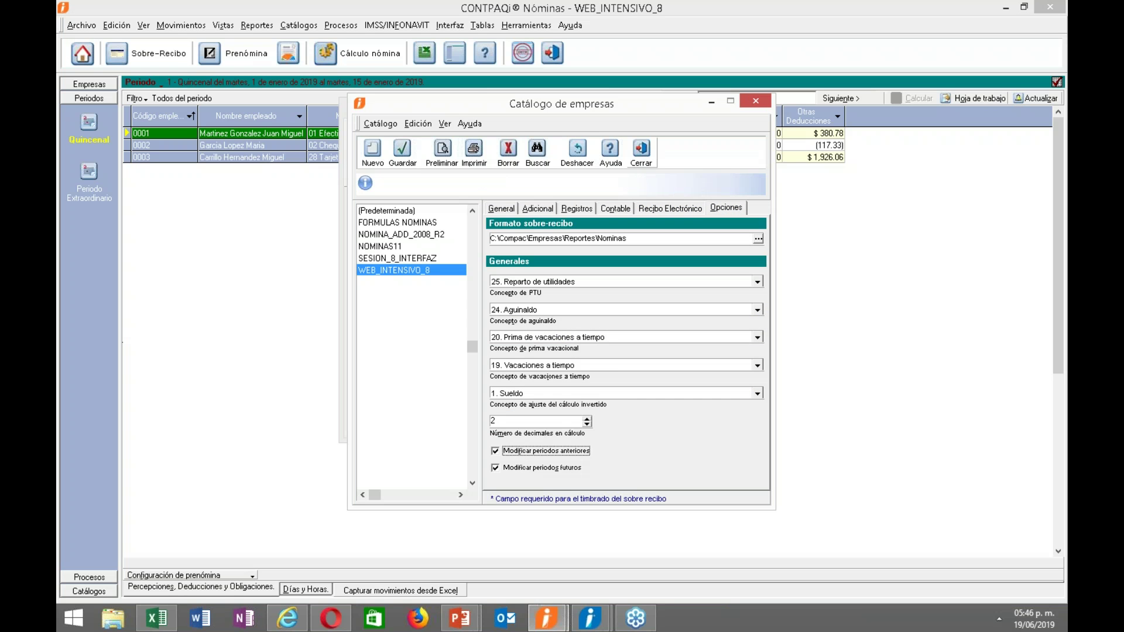
left_click(642, 157)
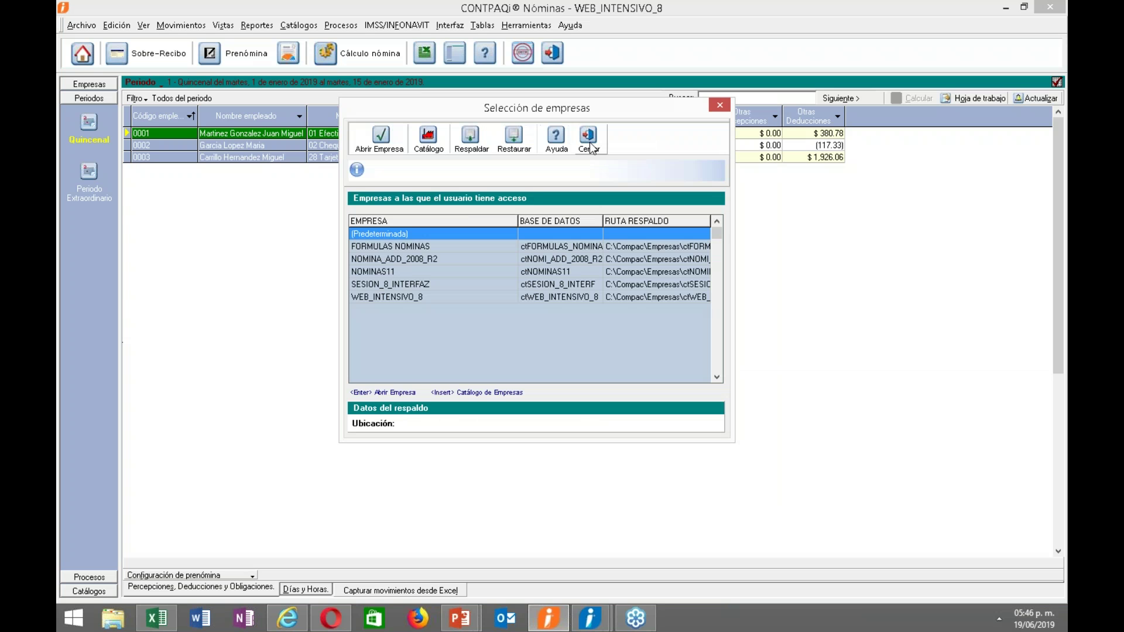
left_click(590, 141)
right_click(401, 130)
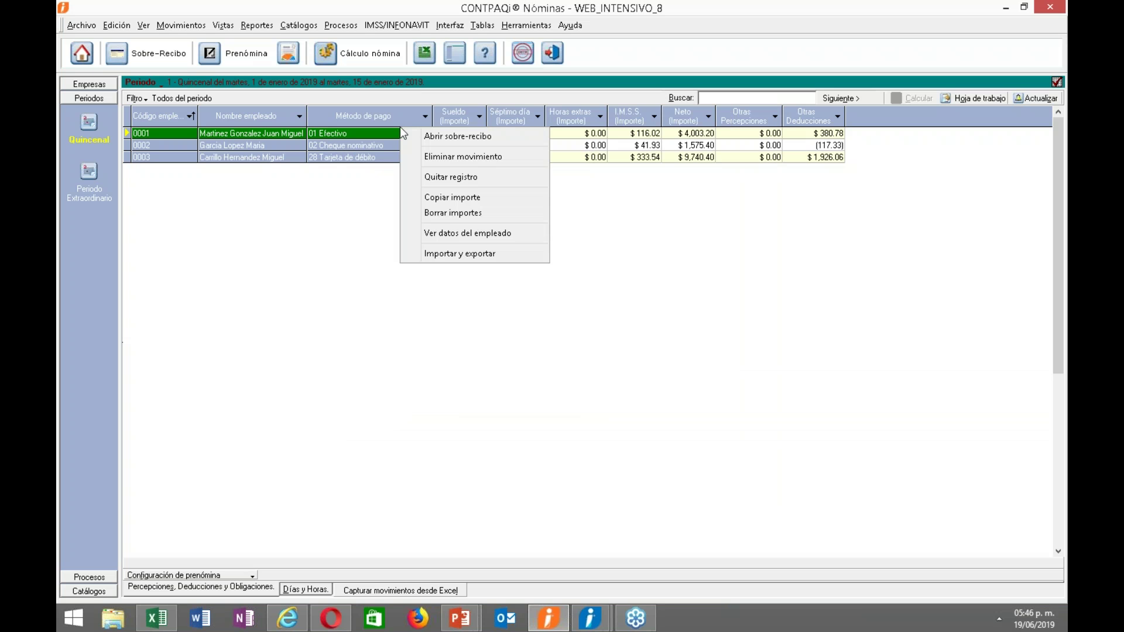
left_click(421, 141)
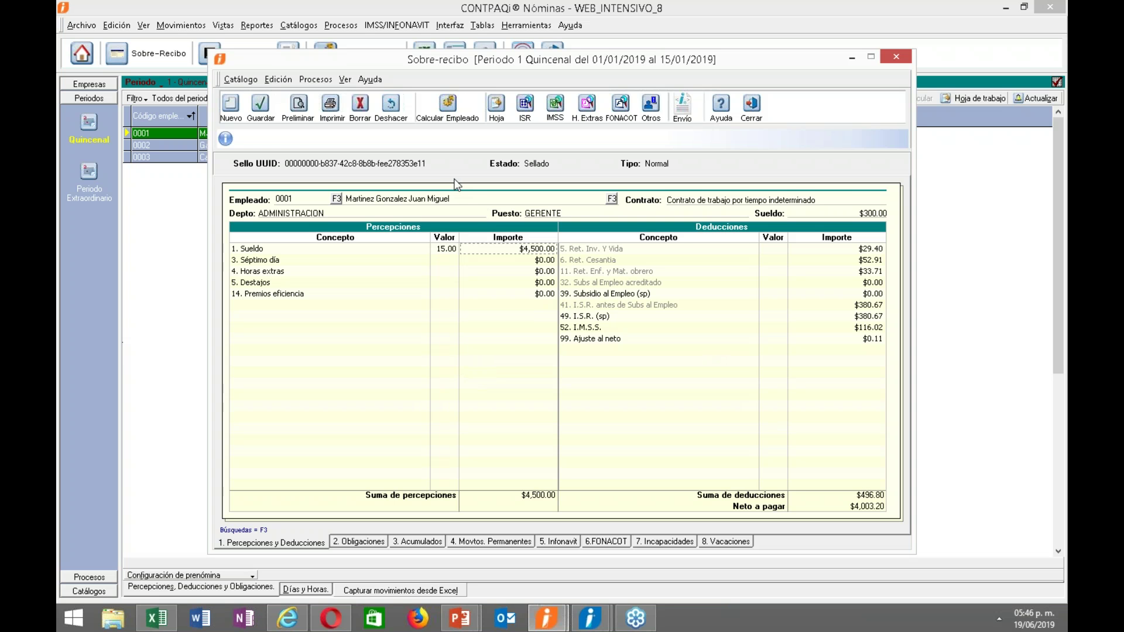
left_click(757, 119)
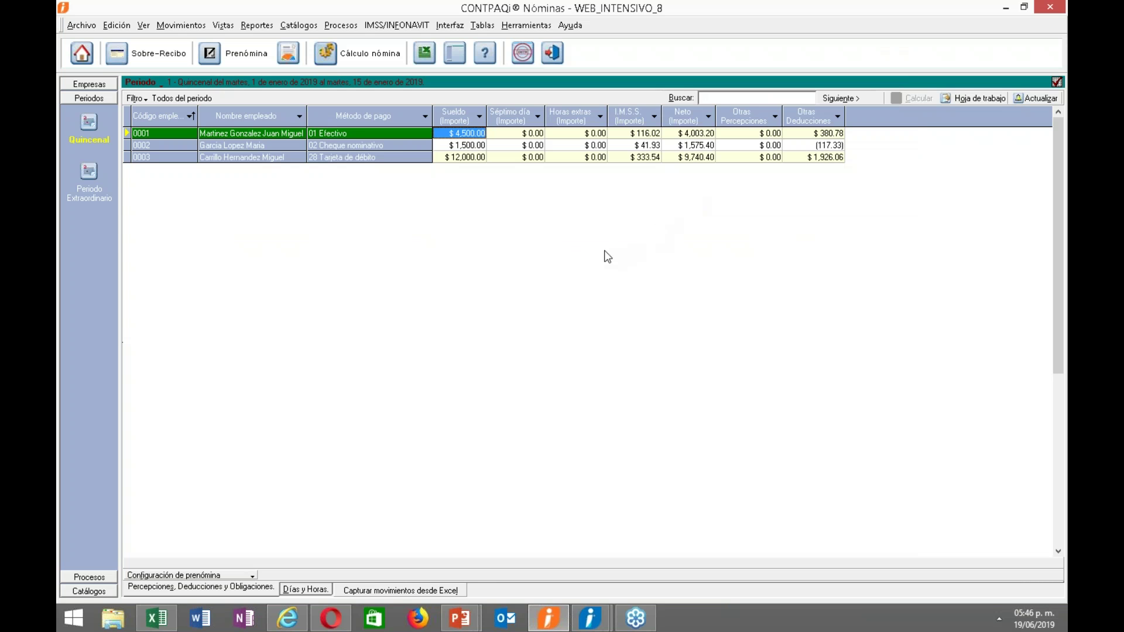
Switch the payroll grid back to Quincenal period 2.
left_click(506, 27)
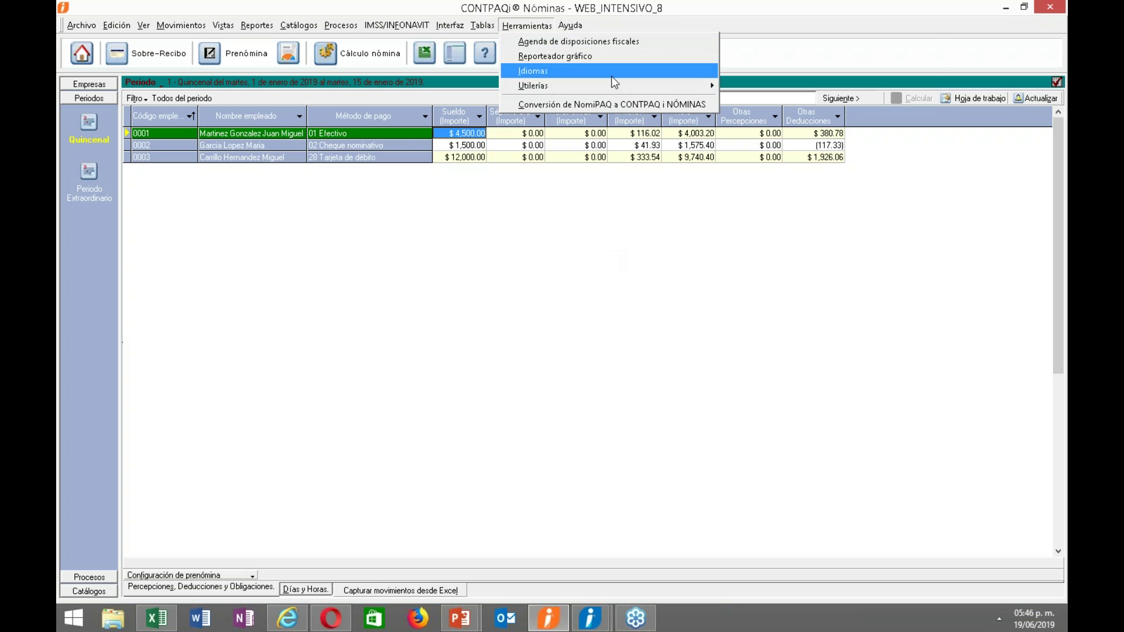
left_click(159, 94)
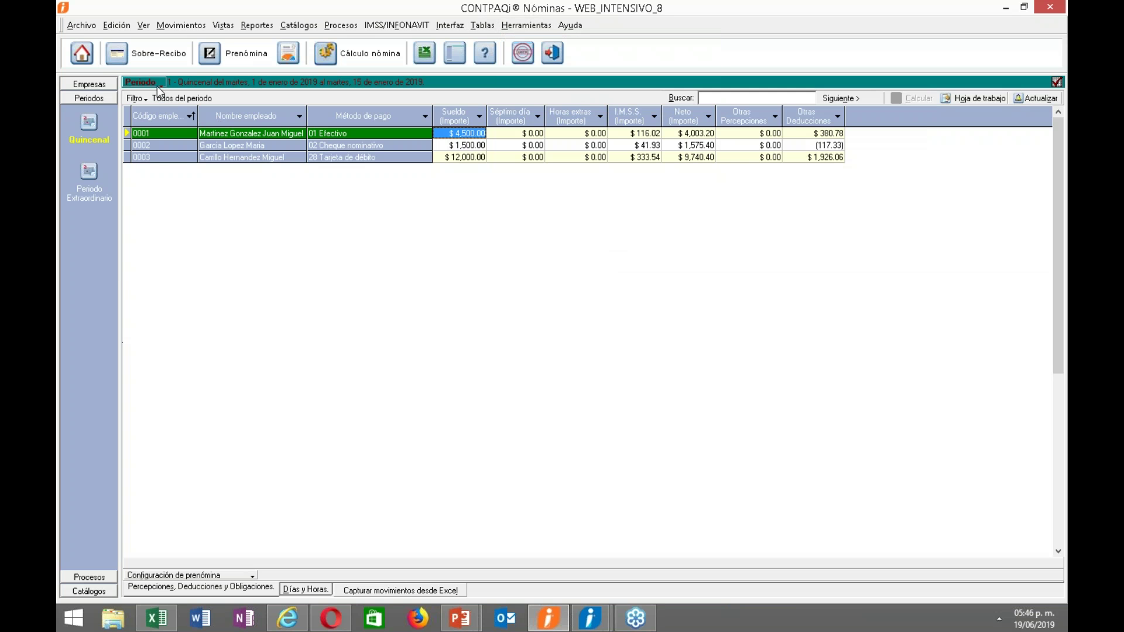
left_click(153, 85)
left_click(205, 134)
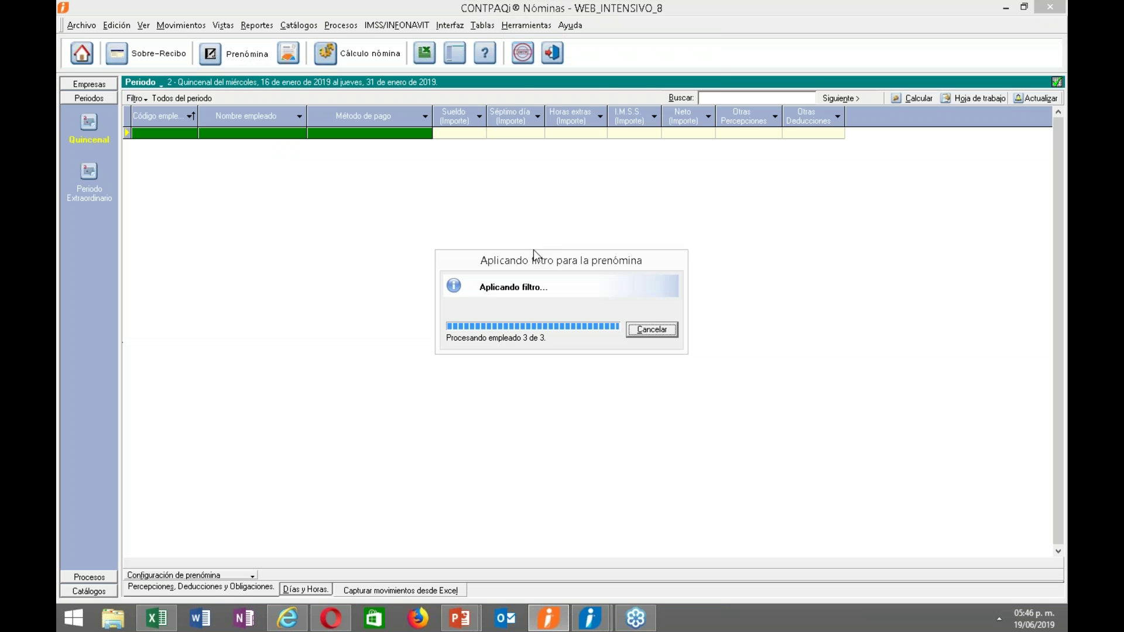
Launch the Reconstrucción de acumulados utility and accept the backup recommendation.
left_click(519, 27)
mouse_move(659, 84)
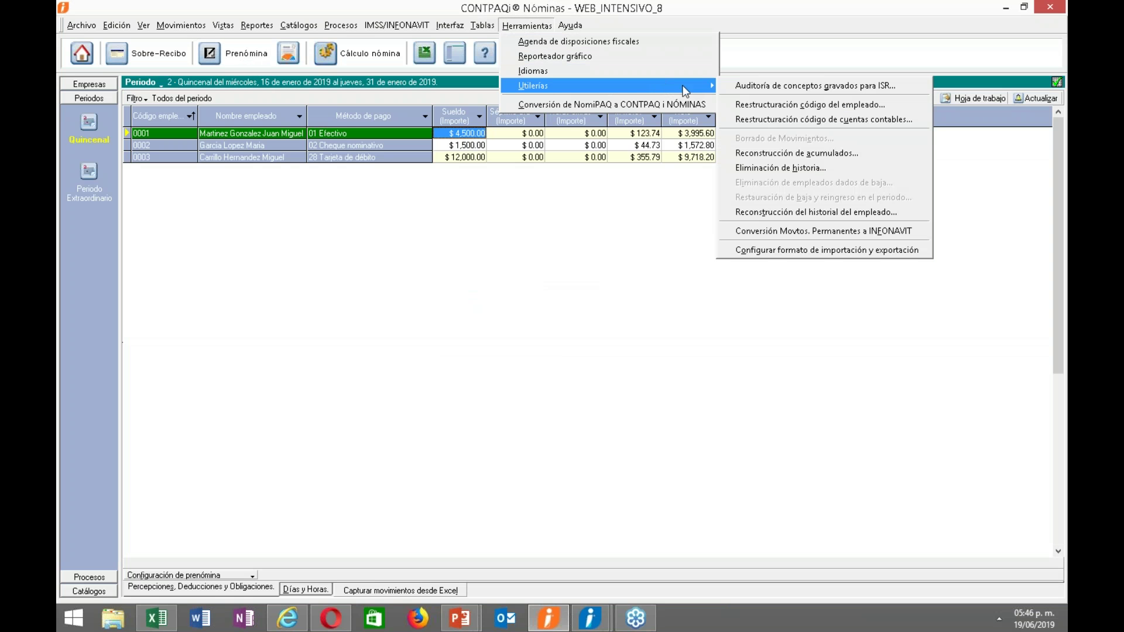
left_click(757, 164)
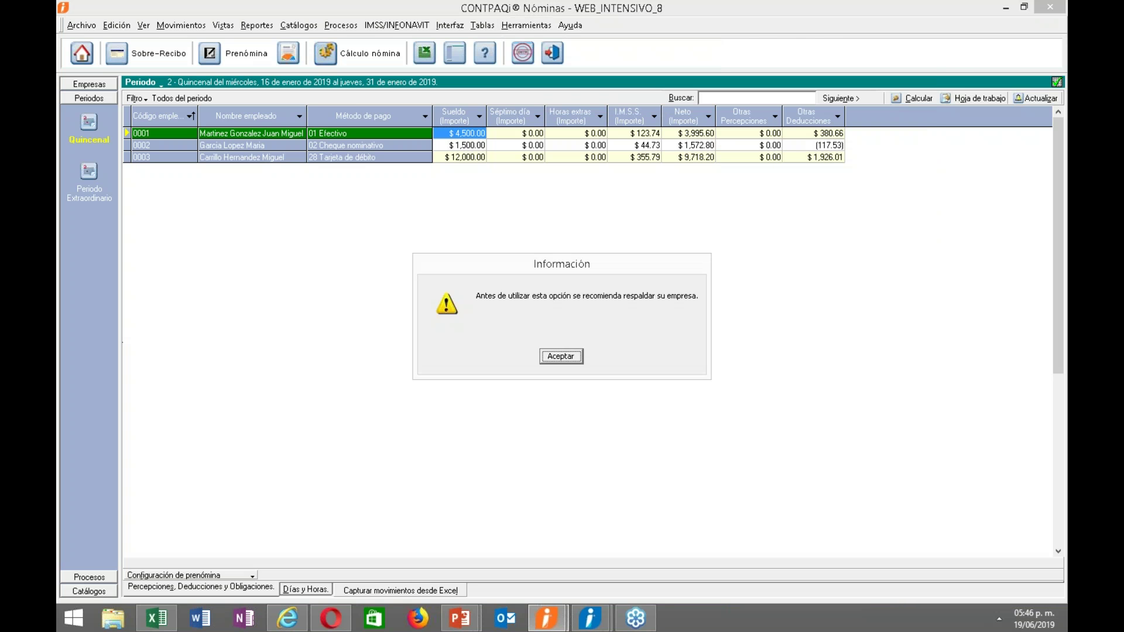
key("Return")
Rebuild accumulated totals from Enero 2019, accept the completion message, and close the utility.
left_click(545, 313)
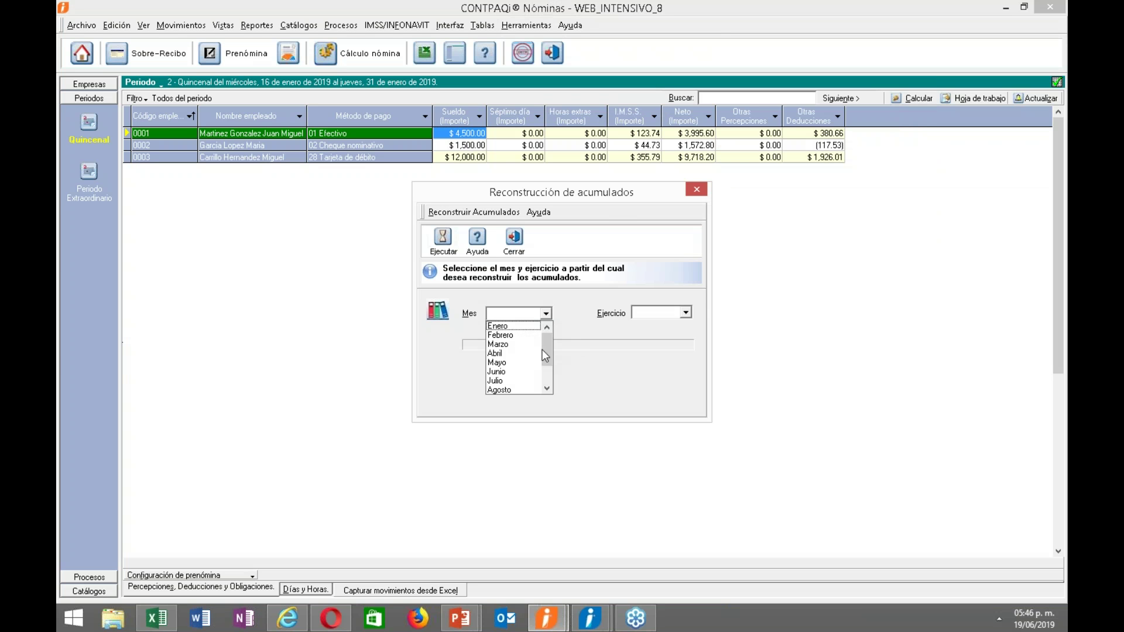
left_click(511, 326)
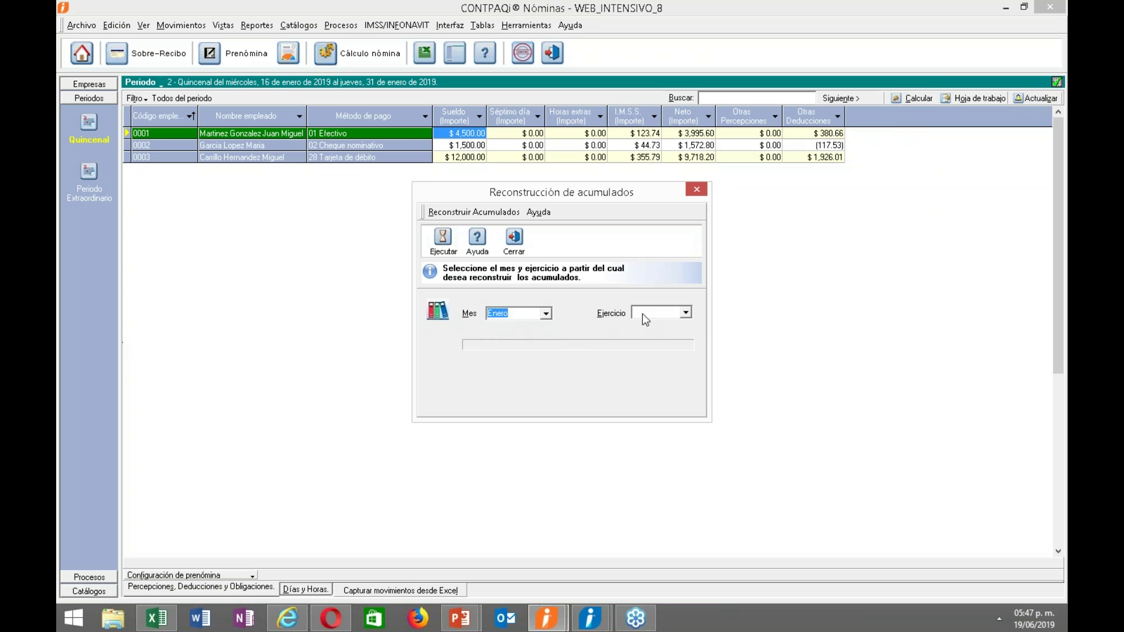
left_click(684, 316)
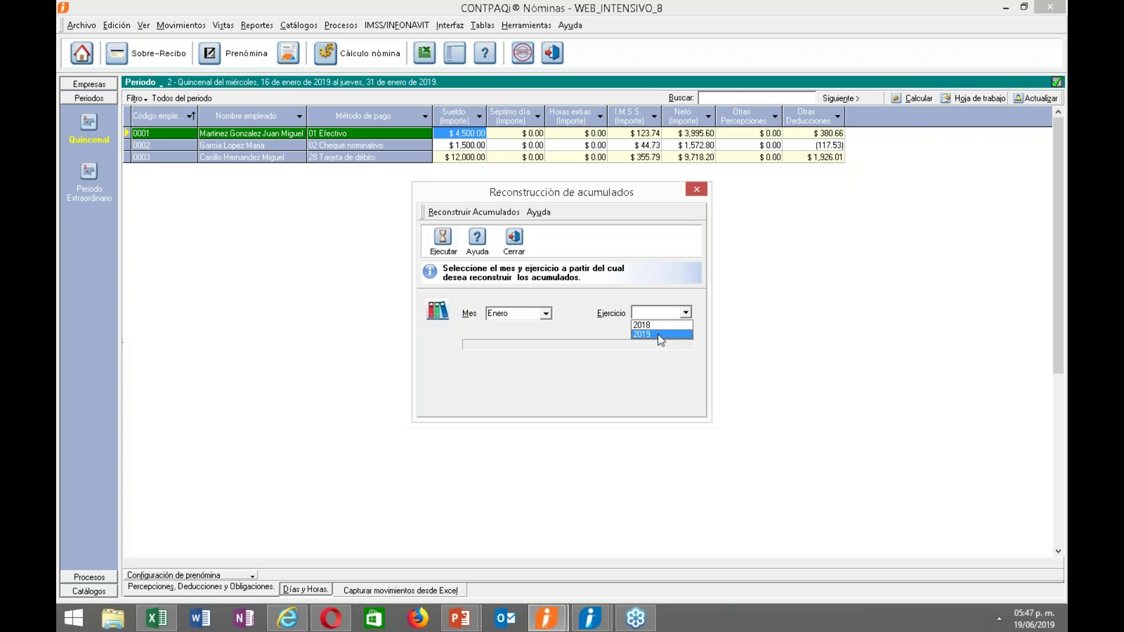
left_click(657, 329)
left_click(444, 238)
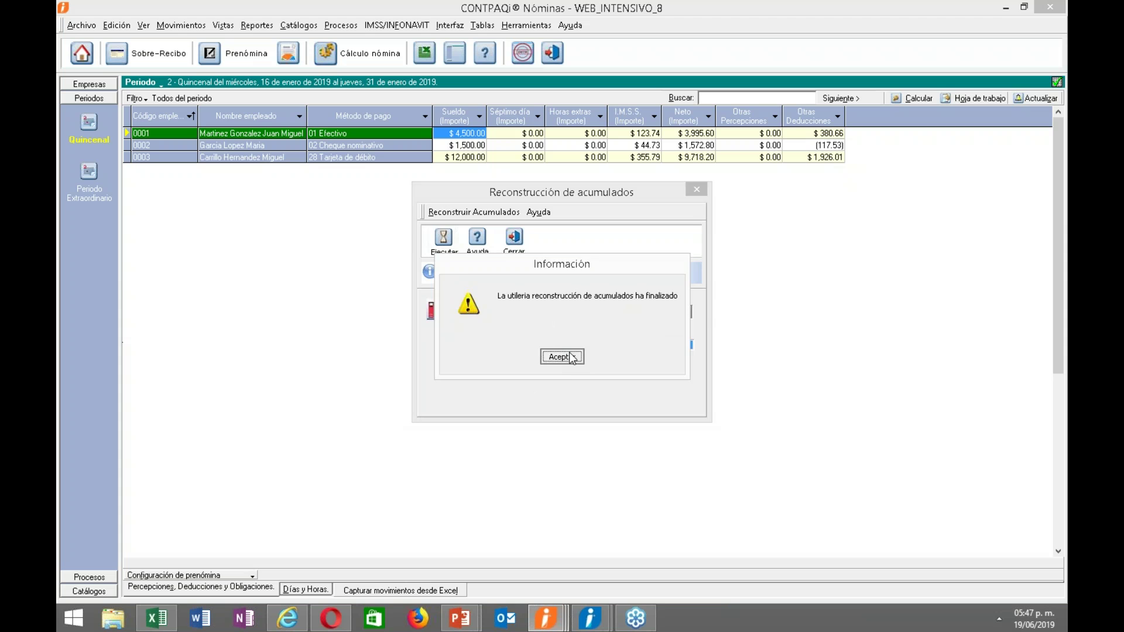
left_click(565, 356)
left_click(514, 239)
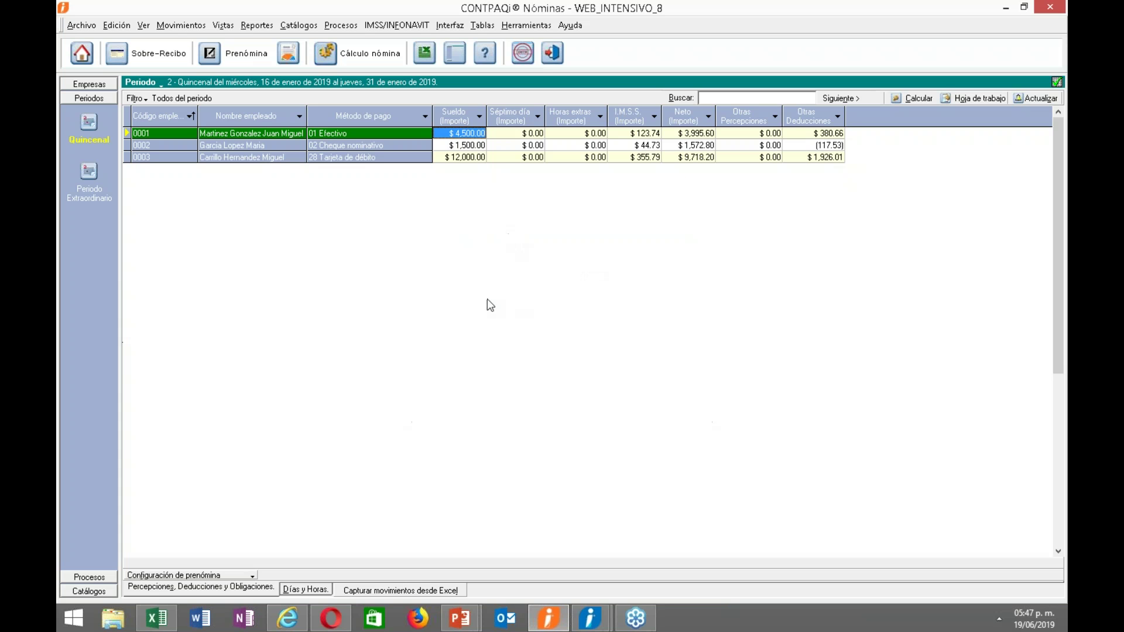
Advance the Utilerías slideshow to the employee-history reconstruction slide, then return to CONTPAQi.
left_click(460, 617)
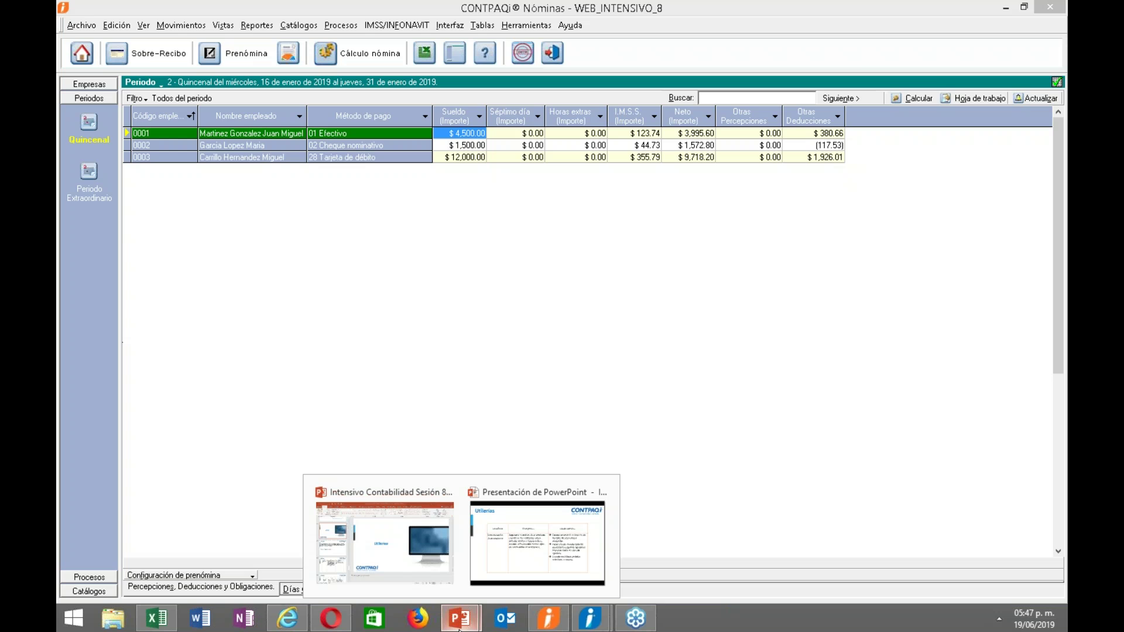
left_click(536, 544)
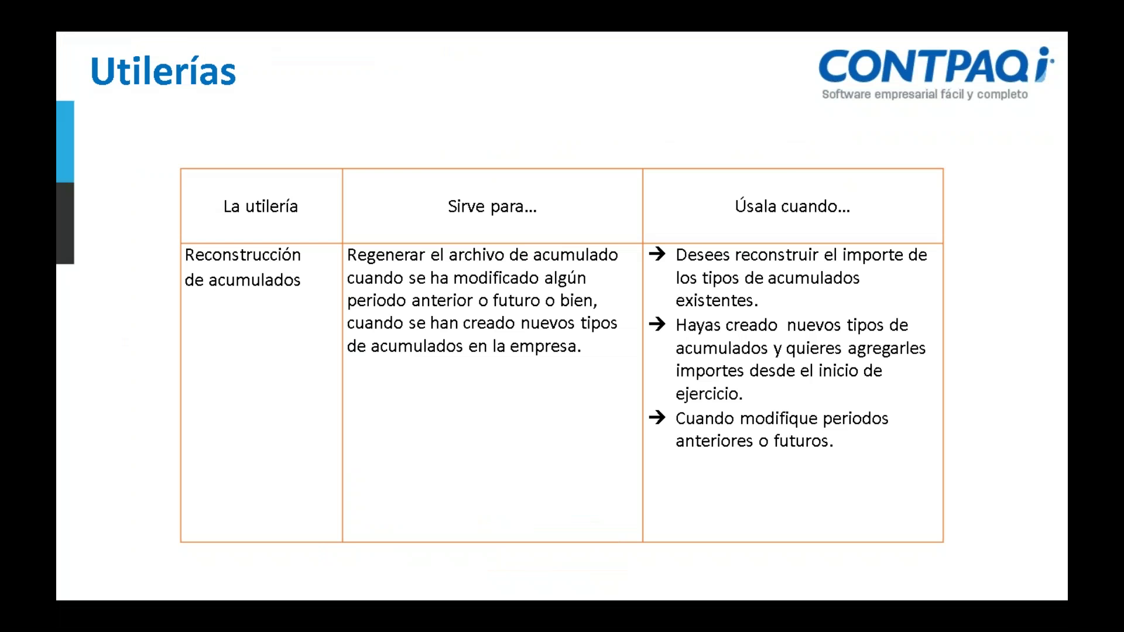
key("Right")
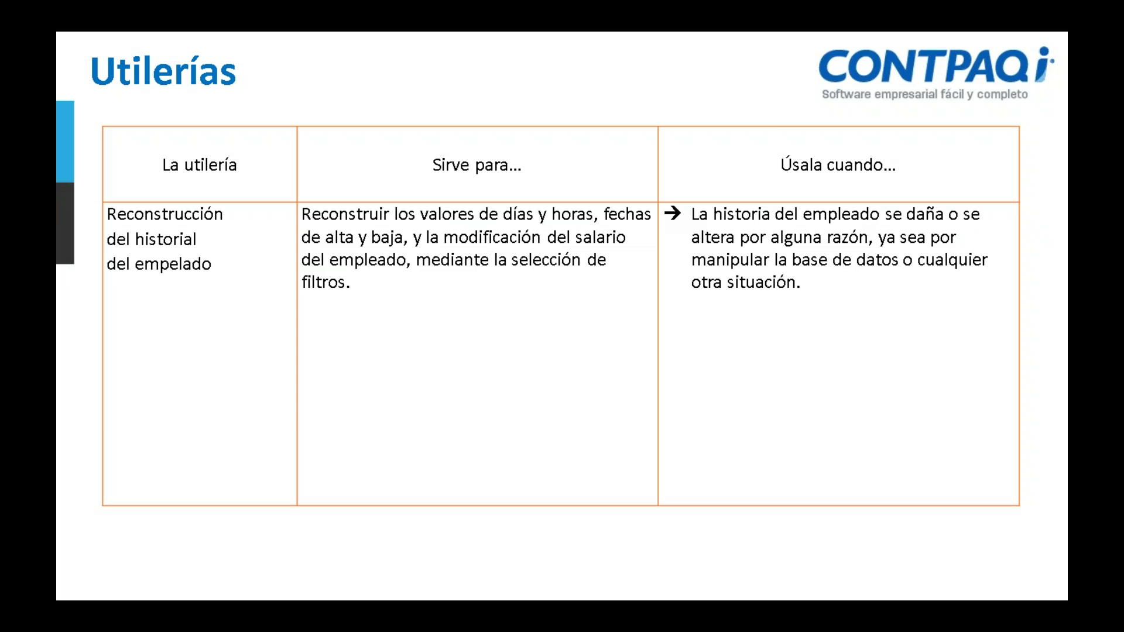
key("alt+Tab")
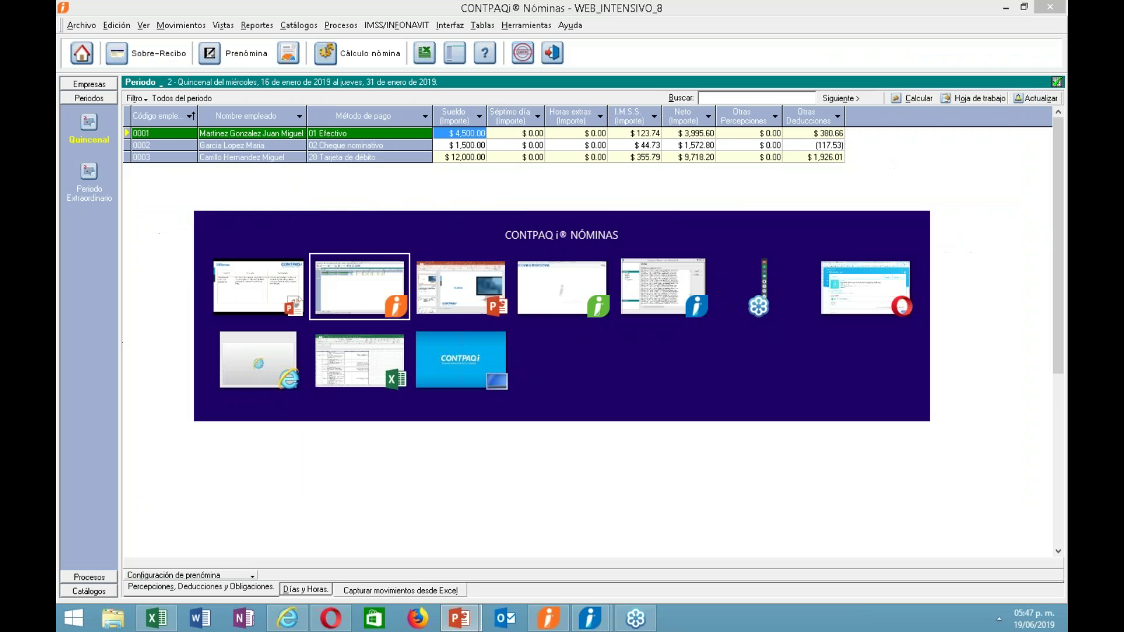
Review the three employees in the Empleados catalog sorted by Código (F3), then close it.
left_click(526, 25)
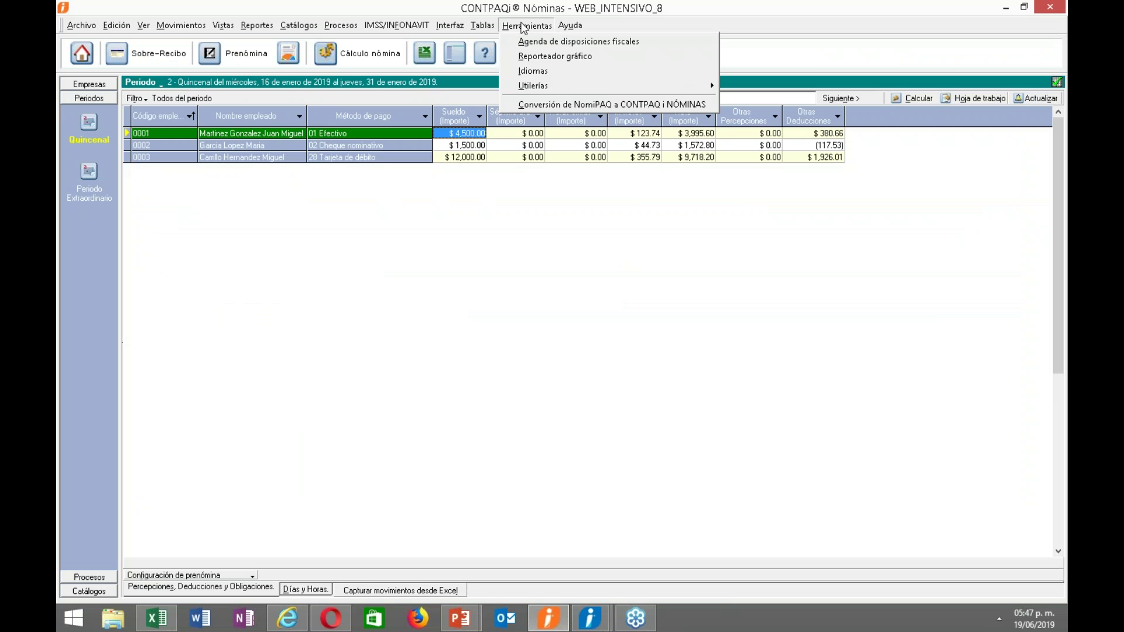
mouse_move(615, 82)
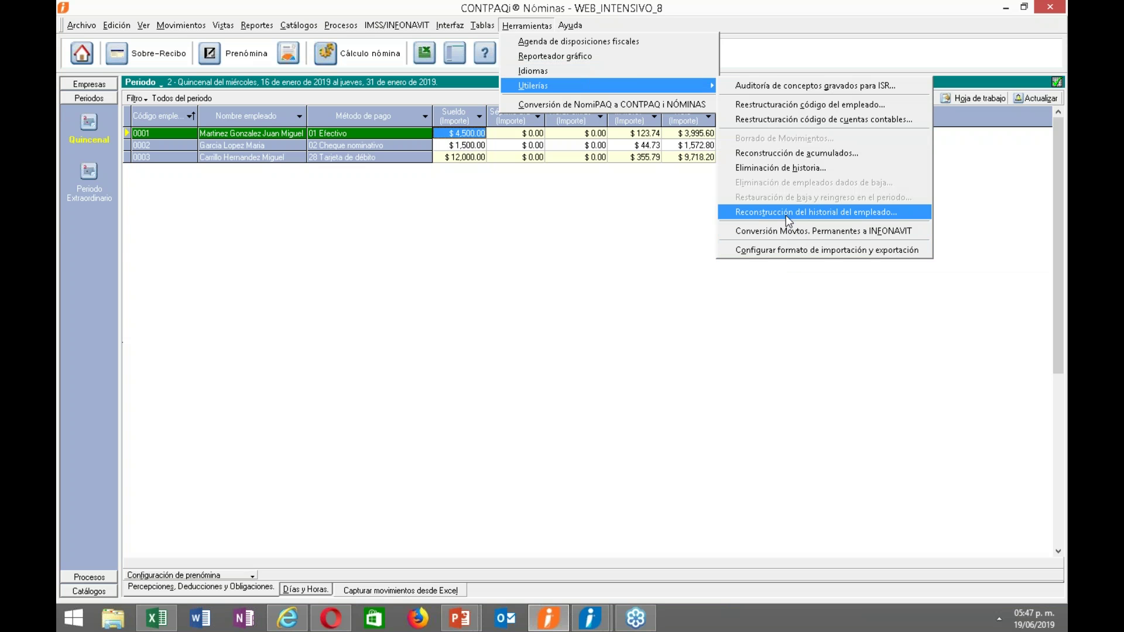
left_click(566, 294)
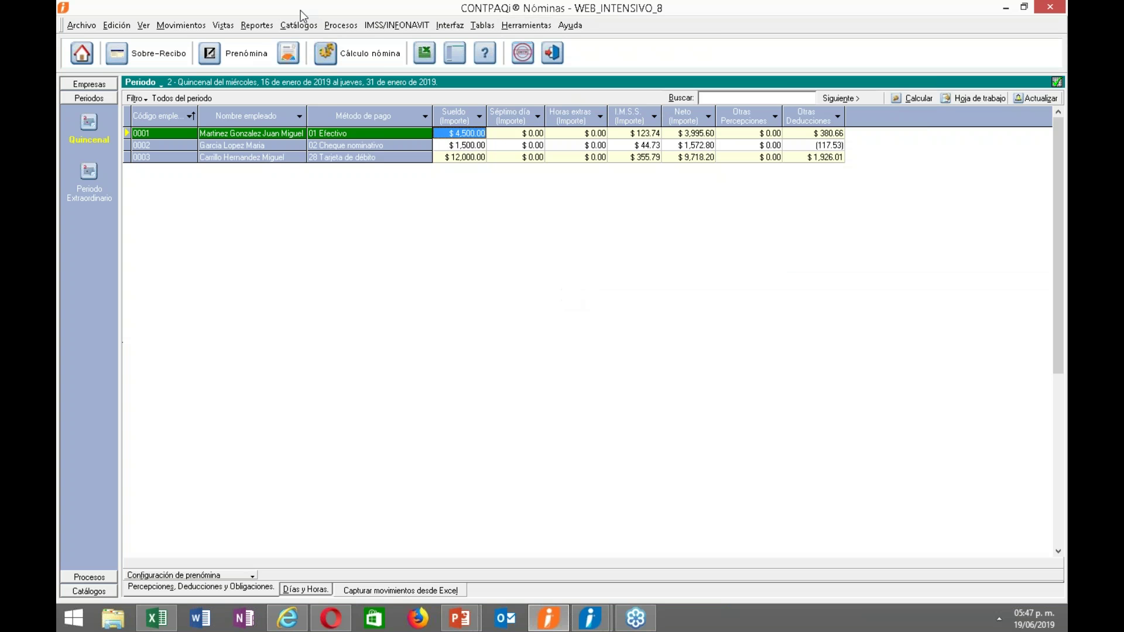
left_click(299, 25)
left_click(310, 41)
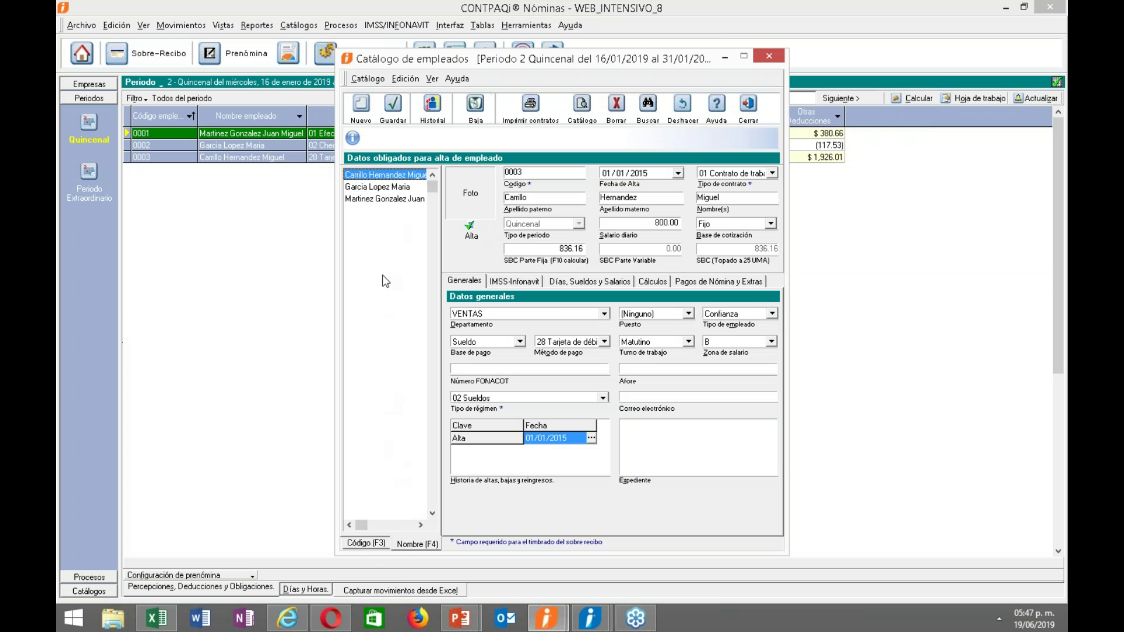
left_click(365, 543)
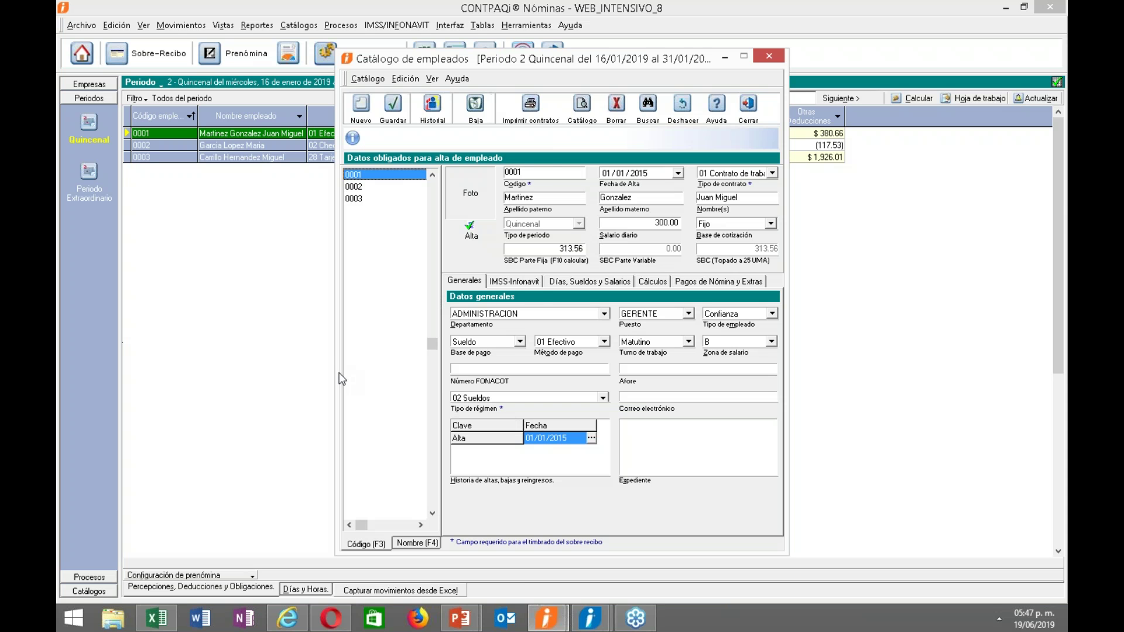
left_click(757, 119)
left_click(527, 25)
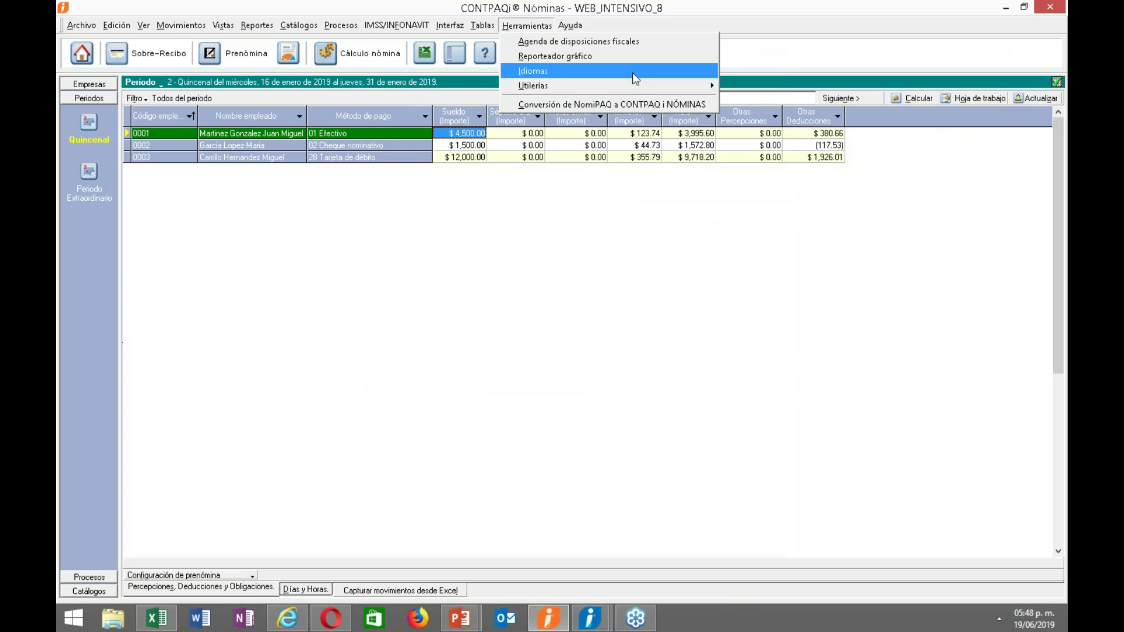
Open Reconstrucción del historial del empleado and tick review of termination/rehire dates, incidents and salary changes.
mouse_move(700, 85)
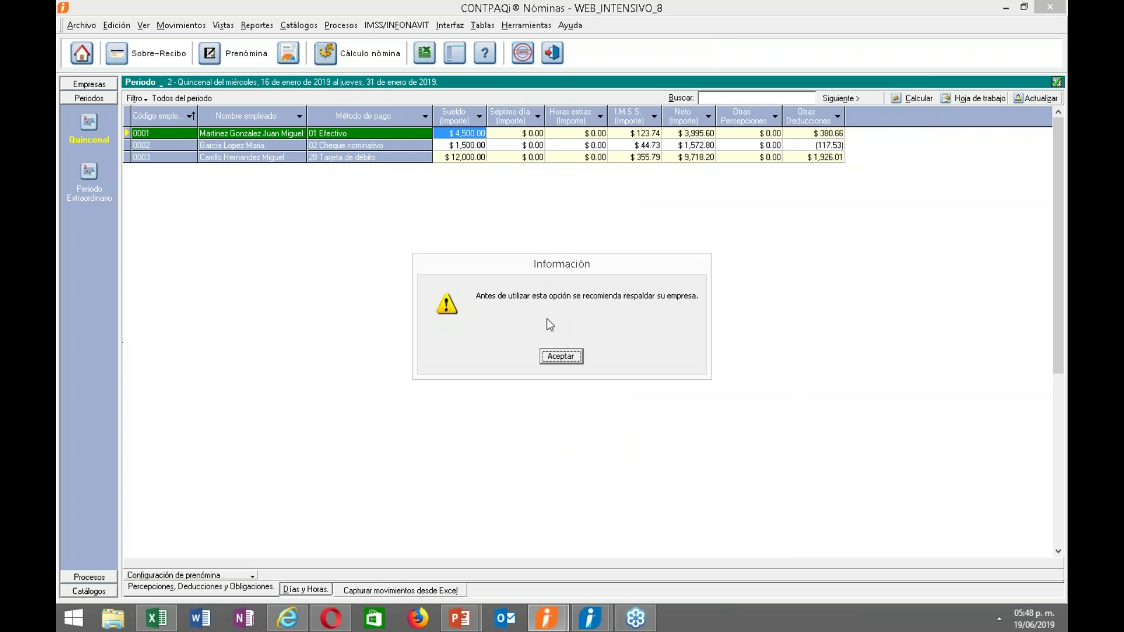
left_click(562, 357)
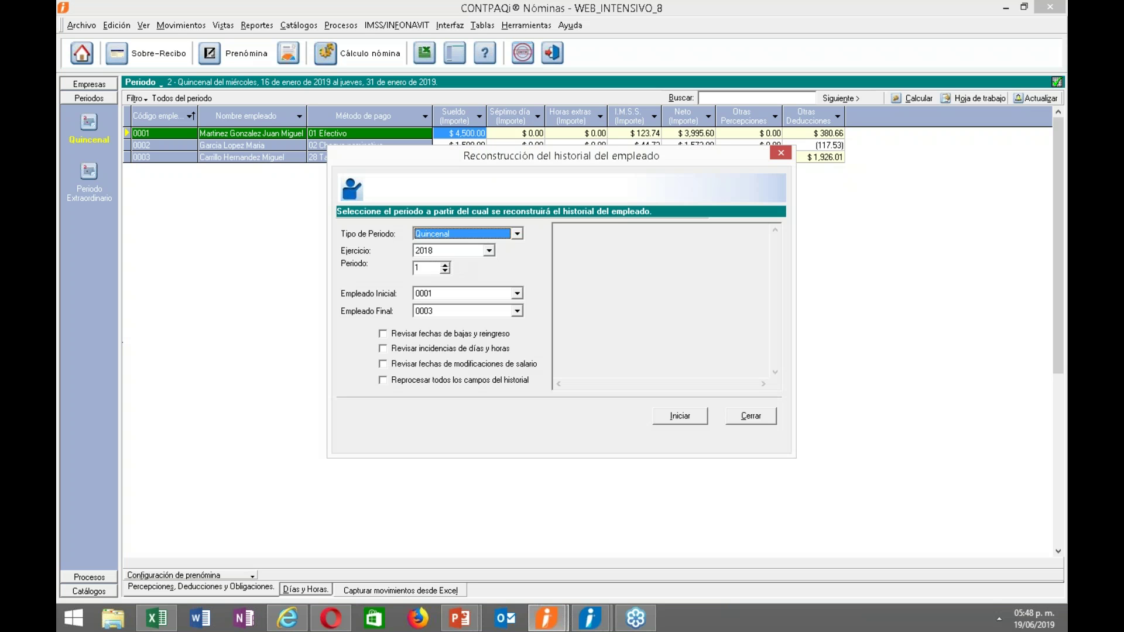
left_click(403, 338)
left_click(404, 350)
left_click(405, 363)
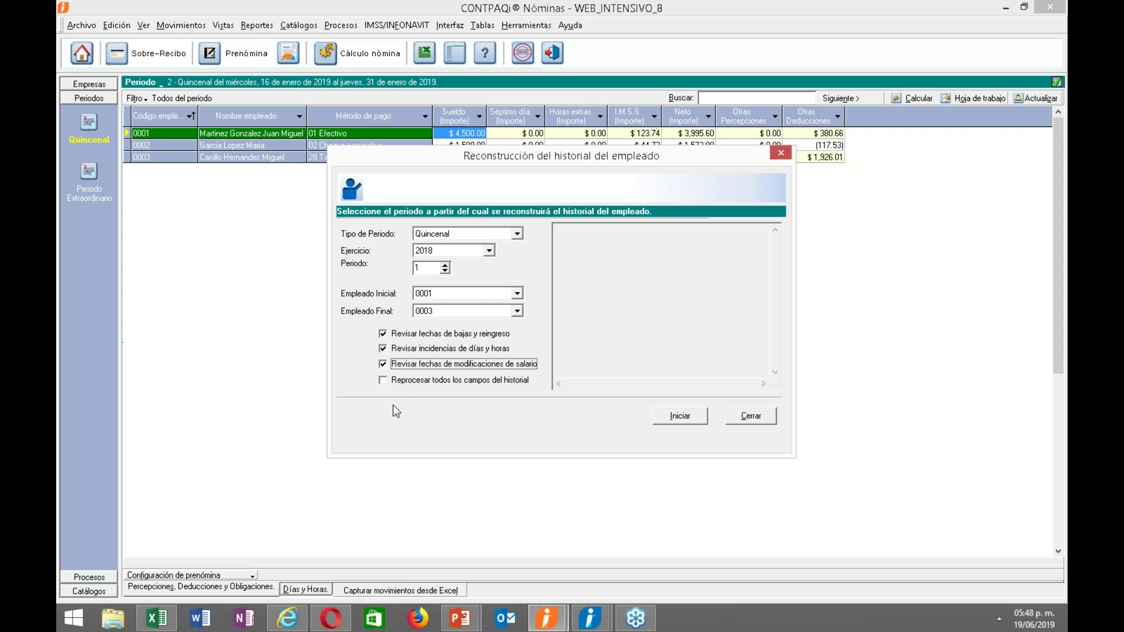
Try Reprocesar todos los campos del historial, read its warning, untick it, and close without running.
left_click(400, 382)
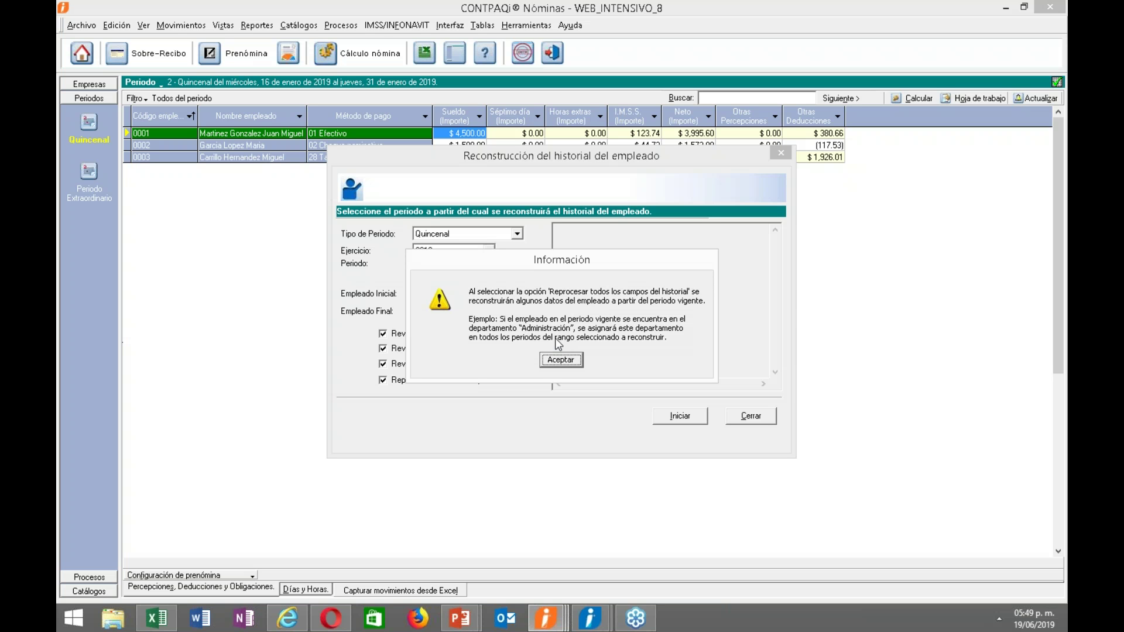
left_click(555, 362)
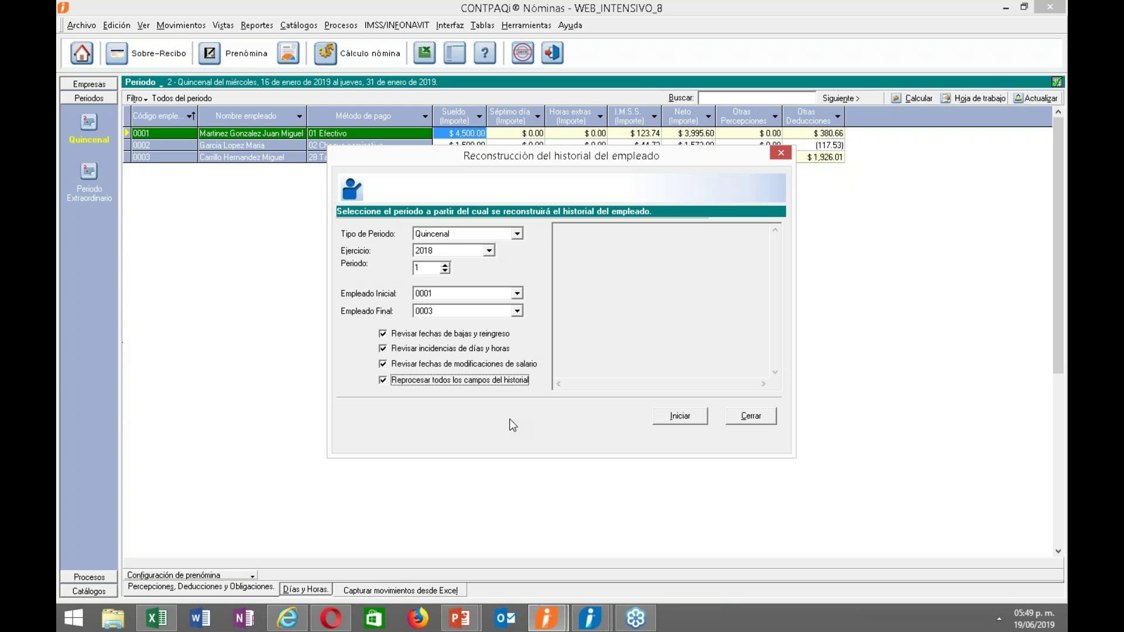
left_click(483, 381)
left_click(747, 417)
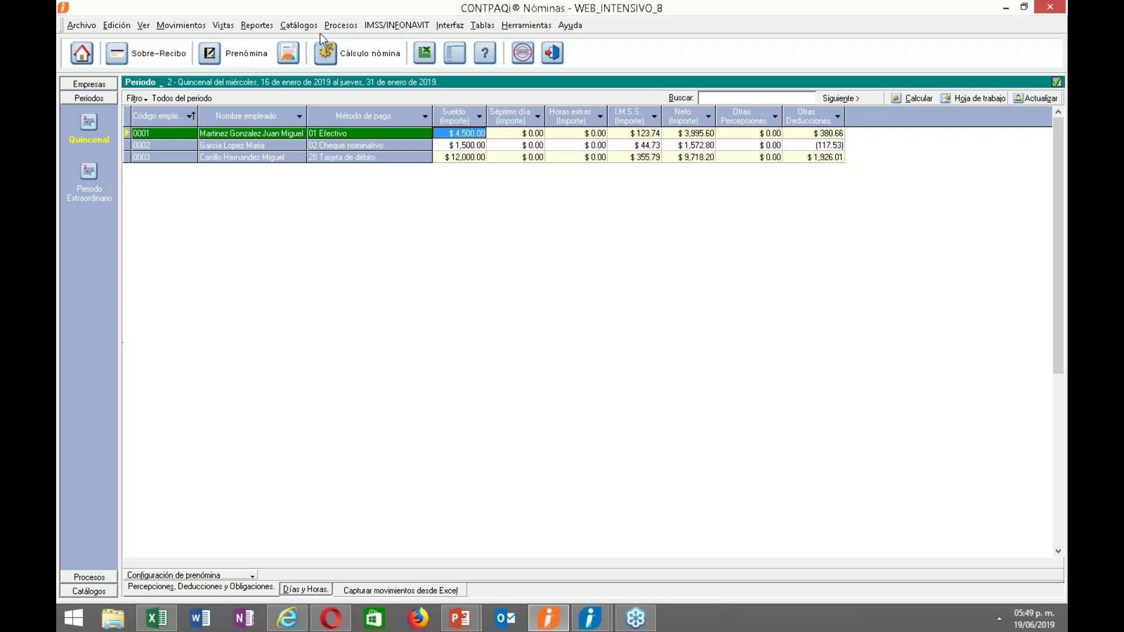
Confirm the Empleados catalog shows 3 active employees with none terminated, then close it.
left_click(298, 25)
left_click(302, 41)
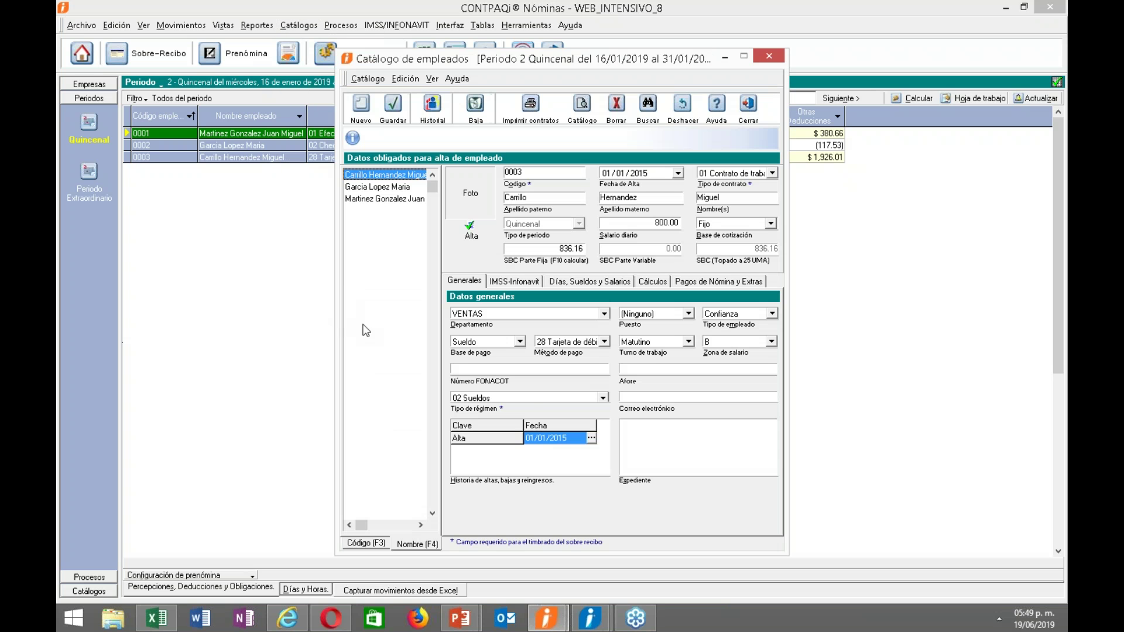
mouse_move(373, 351)
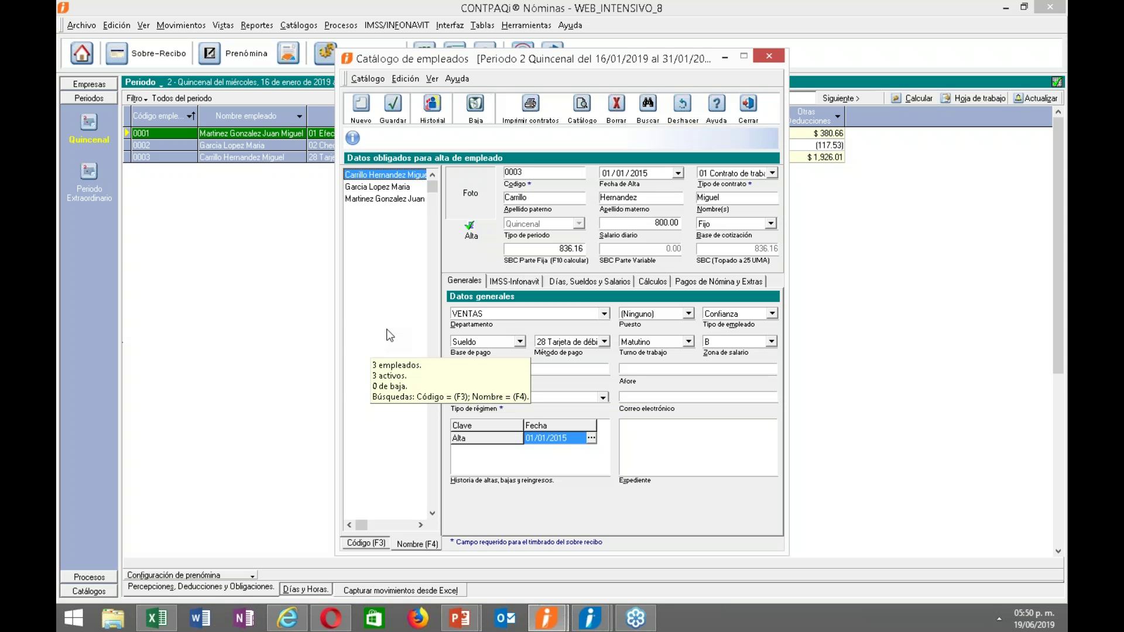
left_click(748, 107)
Launch Reconstrucción del historial del empleado from Herramientas > Utilerías.
left_click(541, 25)
mouse_move(683, 83)
left_click(782, 216)
Dismiss the backup warning and close the history reconstruction dialog without running it.
key("Return")
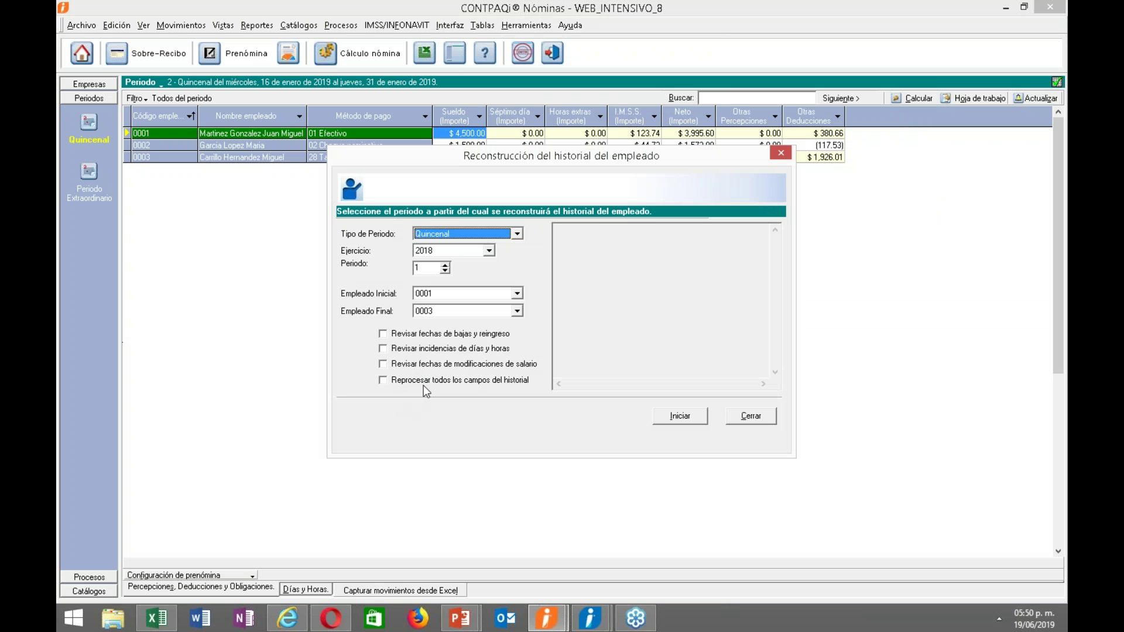
left_click(743, 419)
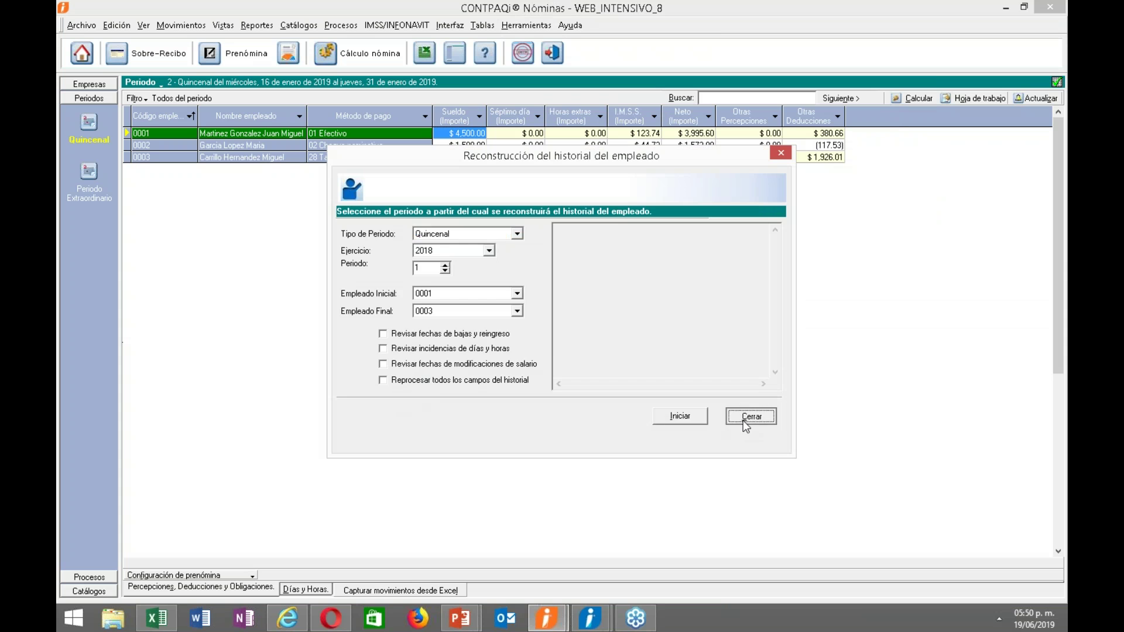